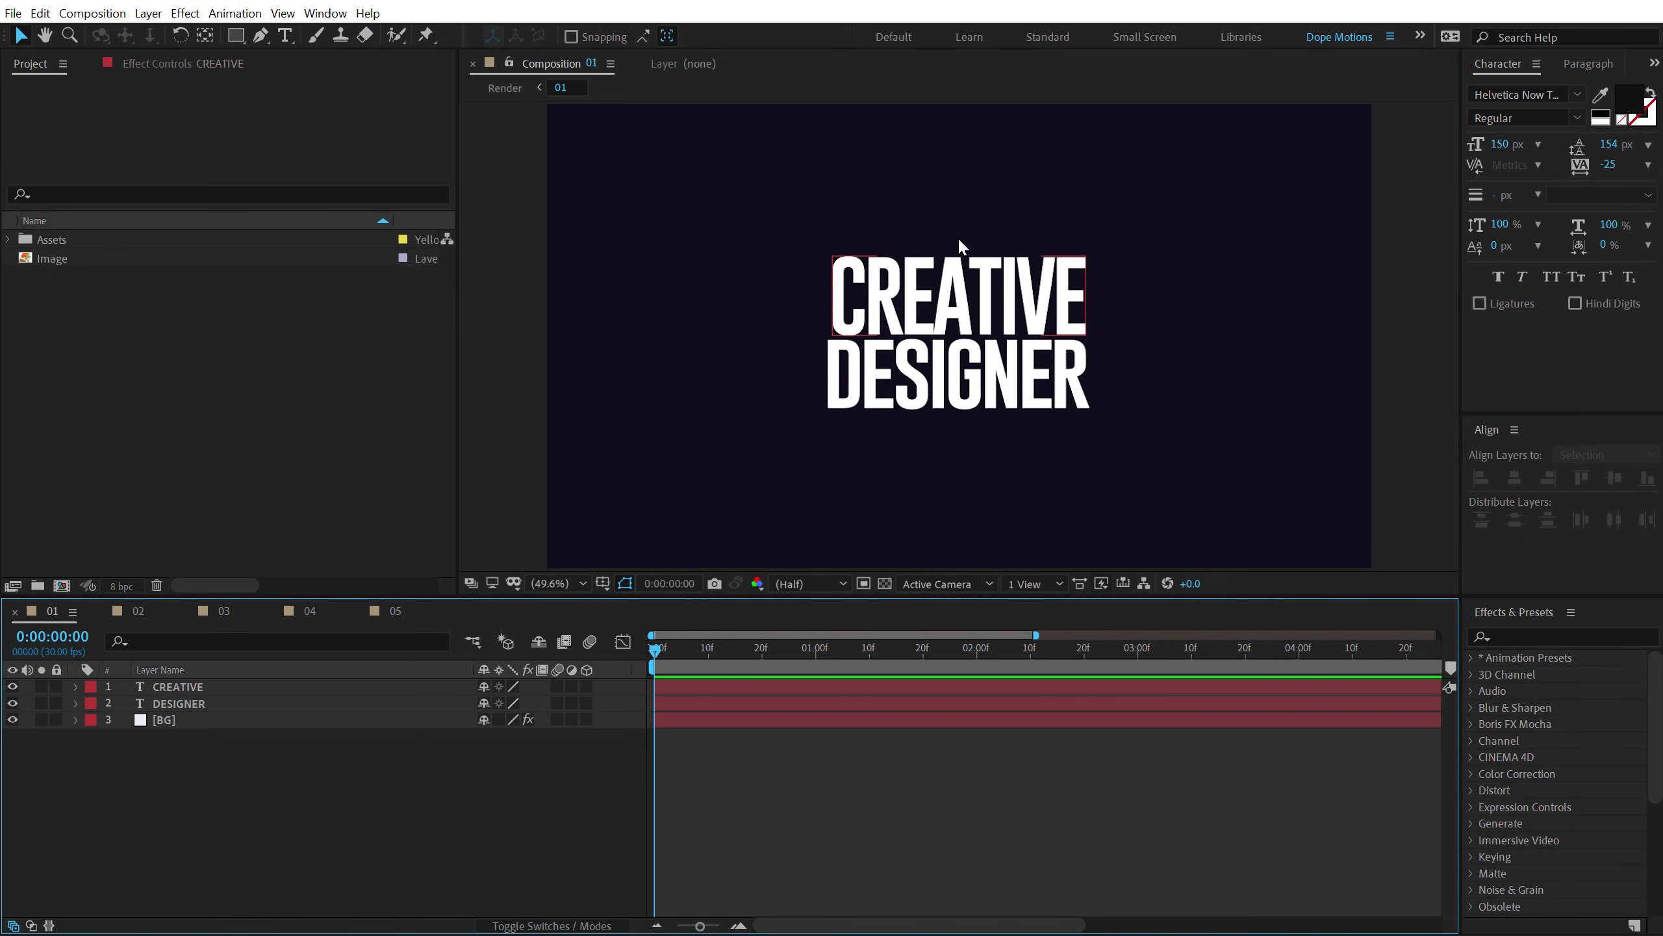
# Draw a wide rectangular mask on the CREATIVE text layer, ending just above the bottom of its letters
pyautogui.click(909, 278)
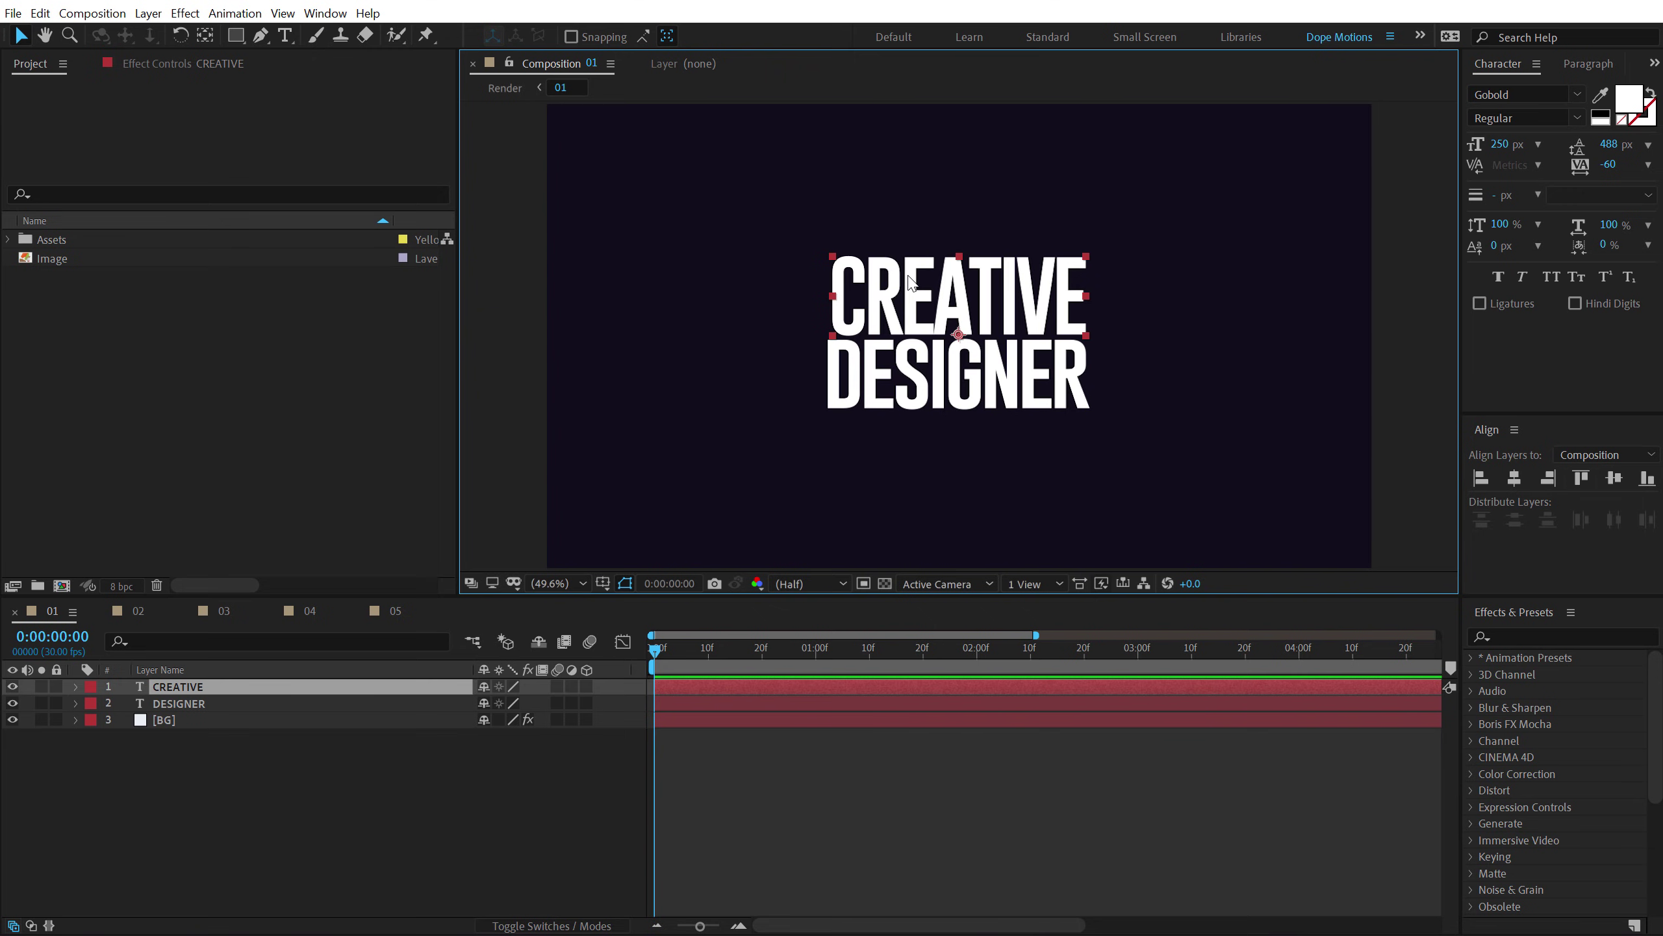
pyautogui.click(191, 693)
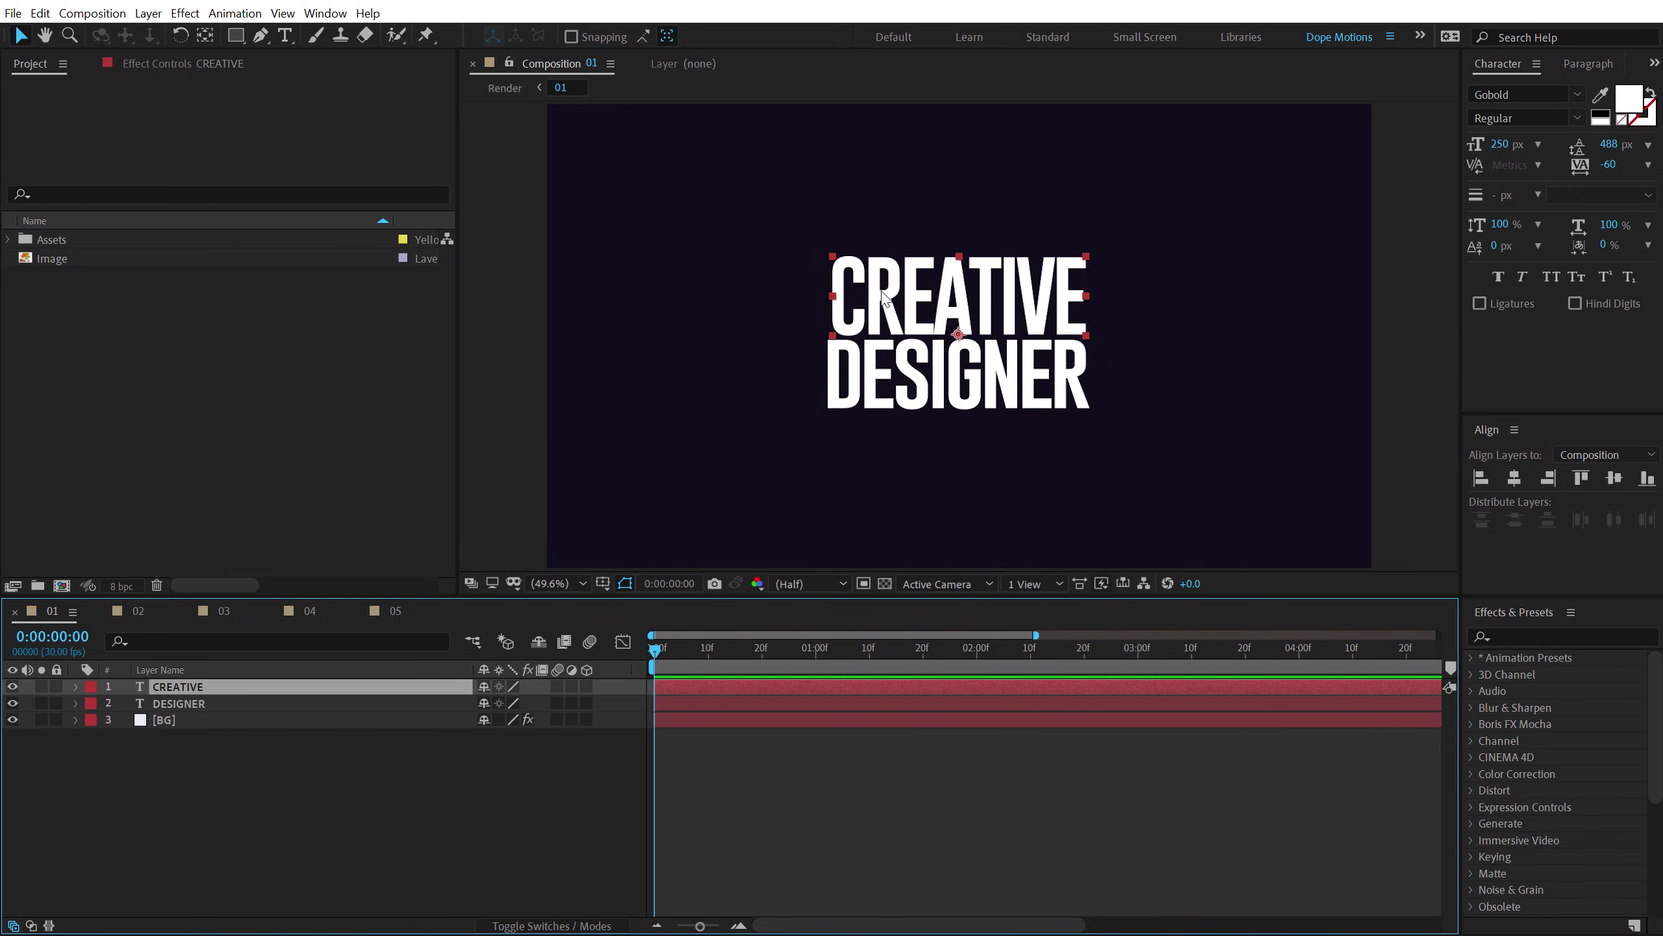
pyautogui.click(238, 39)
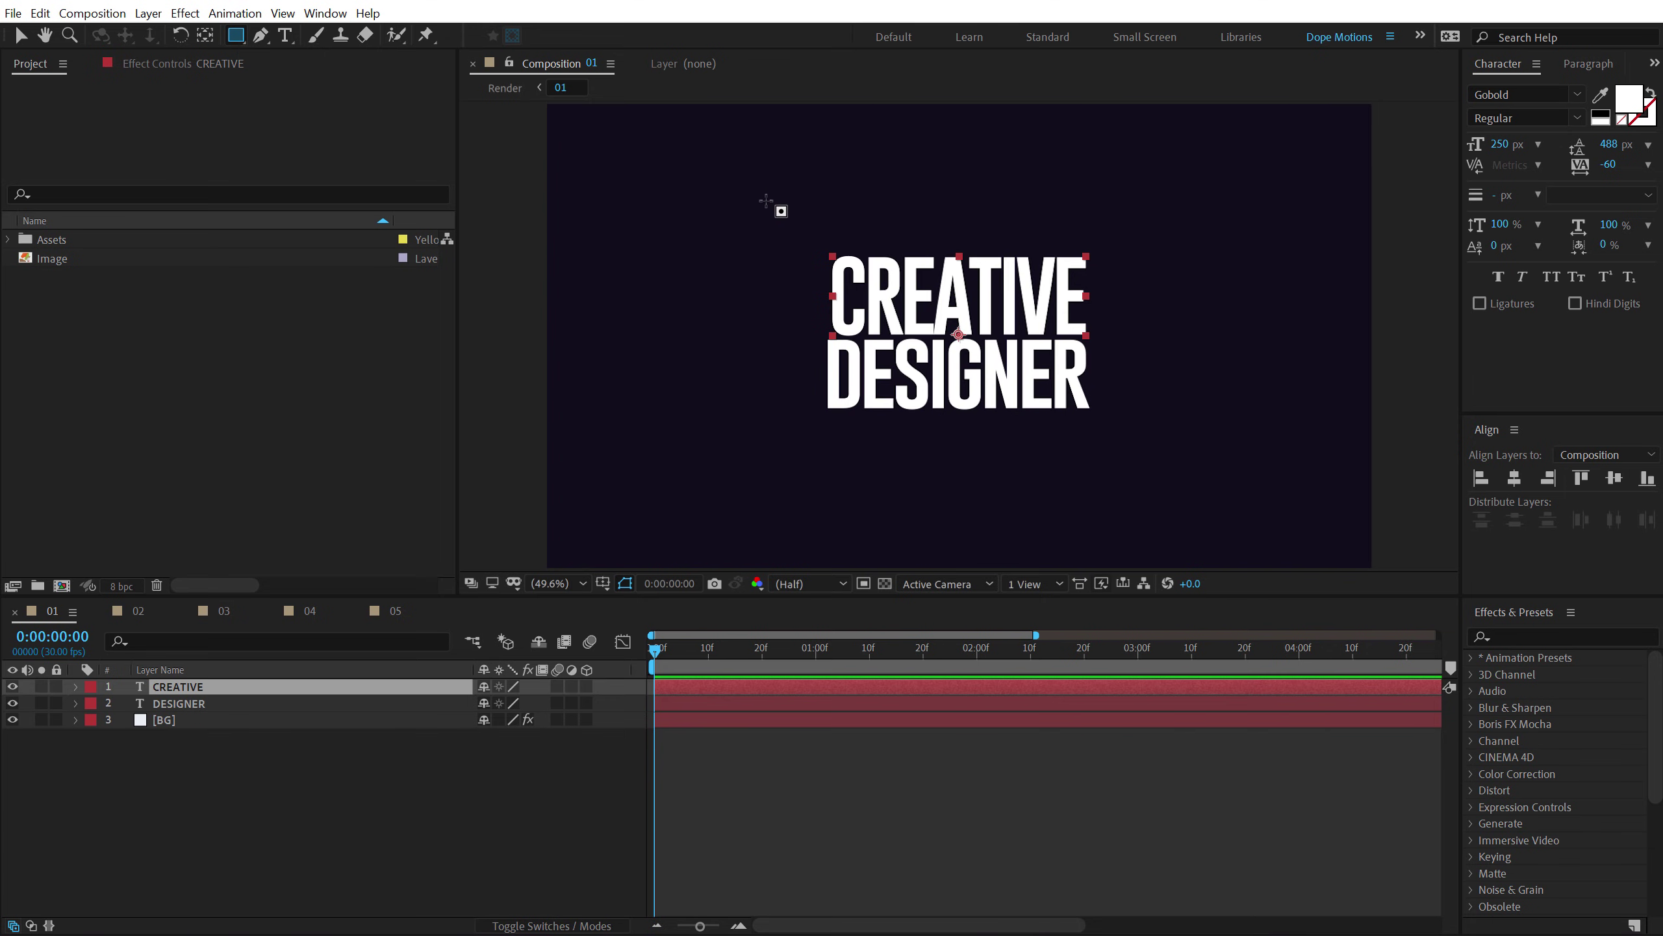
pyautogui.moveTo(677, 131); pyautogui.dragTo(1327, 325)
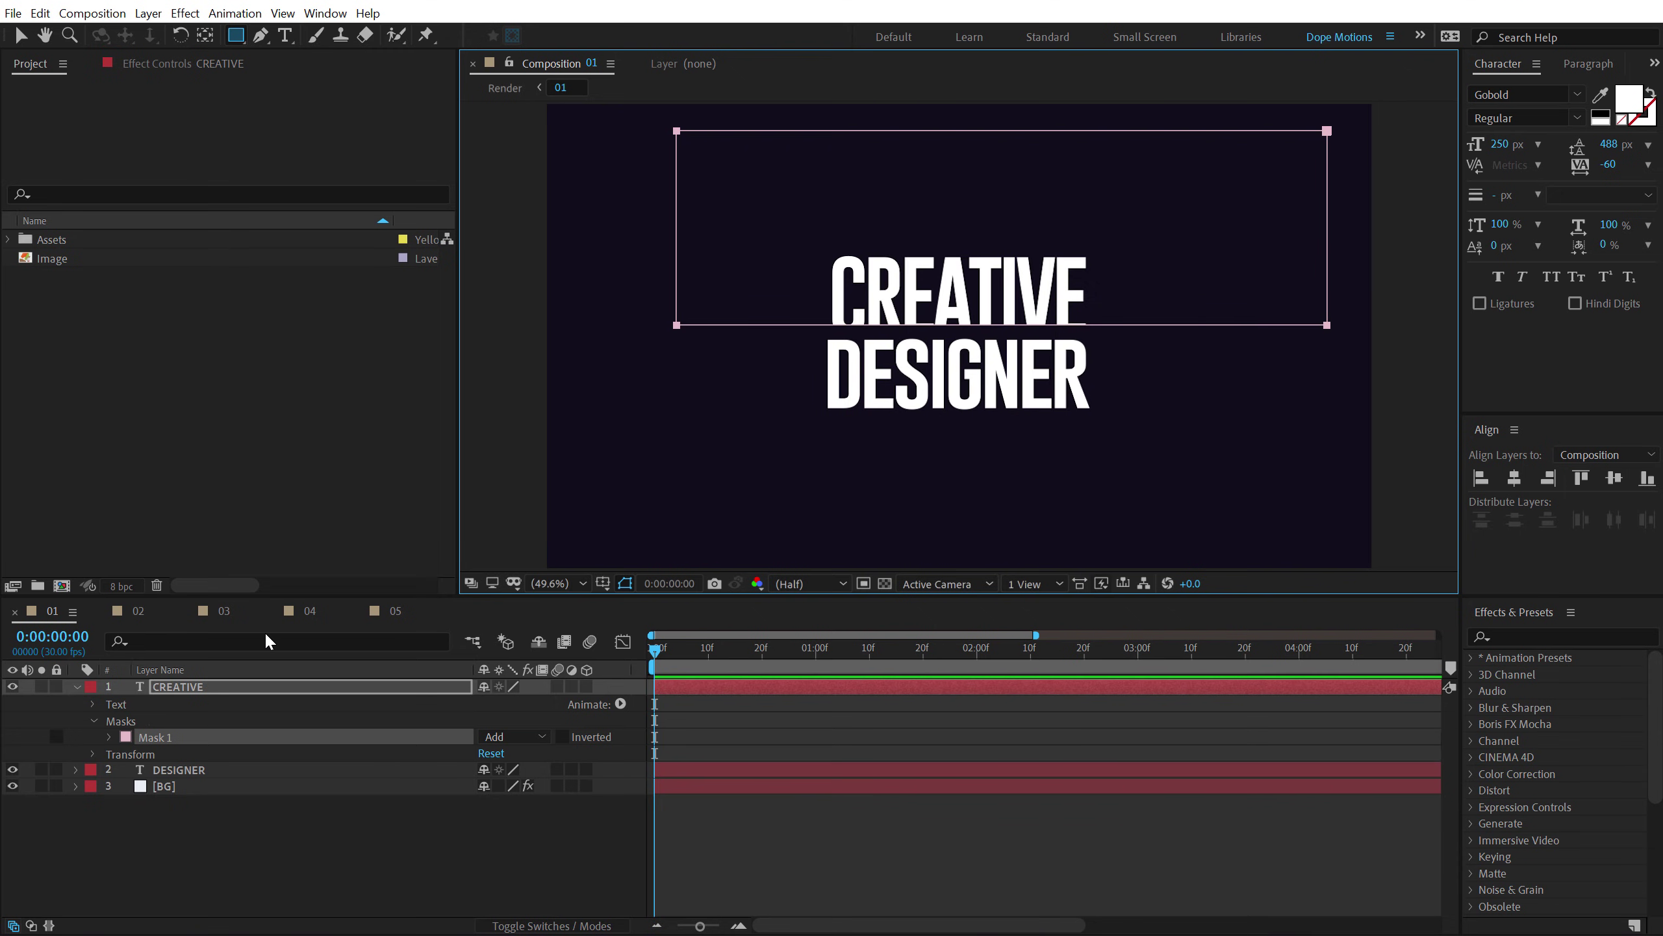
# Set the CREATIVE mask's feather to 86 pixels and raise the mask's lower edge slightly into the letters
pyautogui.press('f')
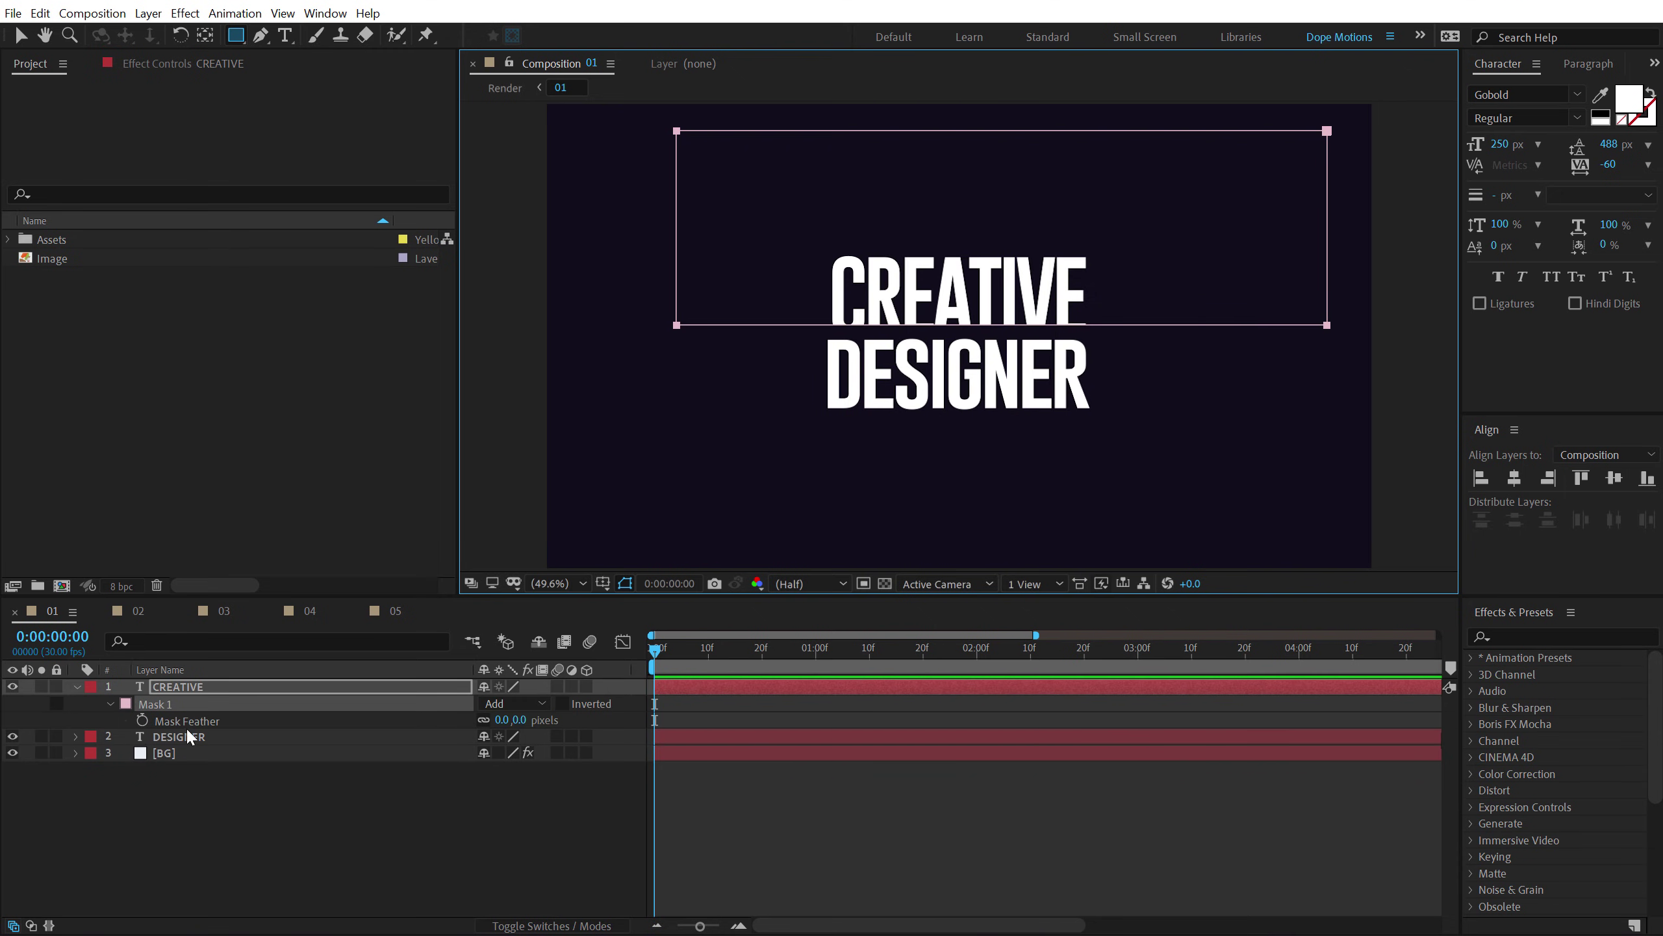
pyautogui.moveTo(502, 720); pyautogui.dragTo(584, 718)
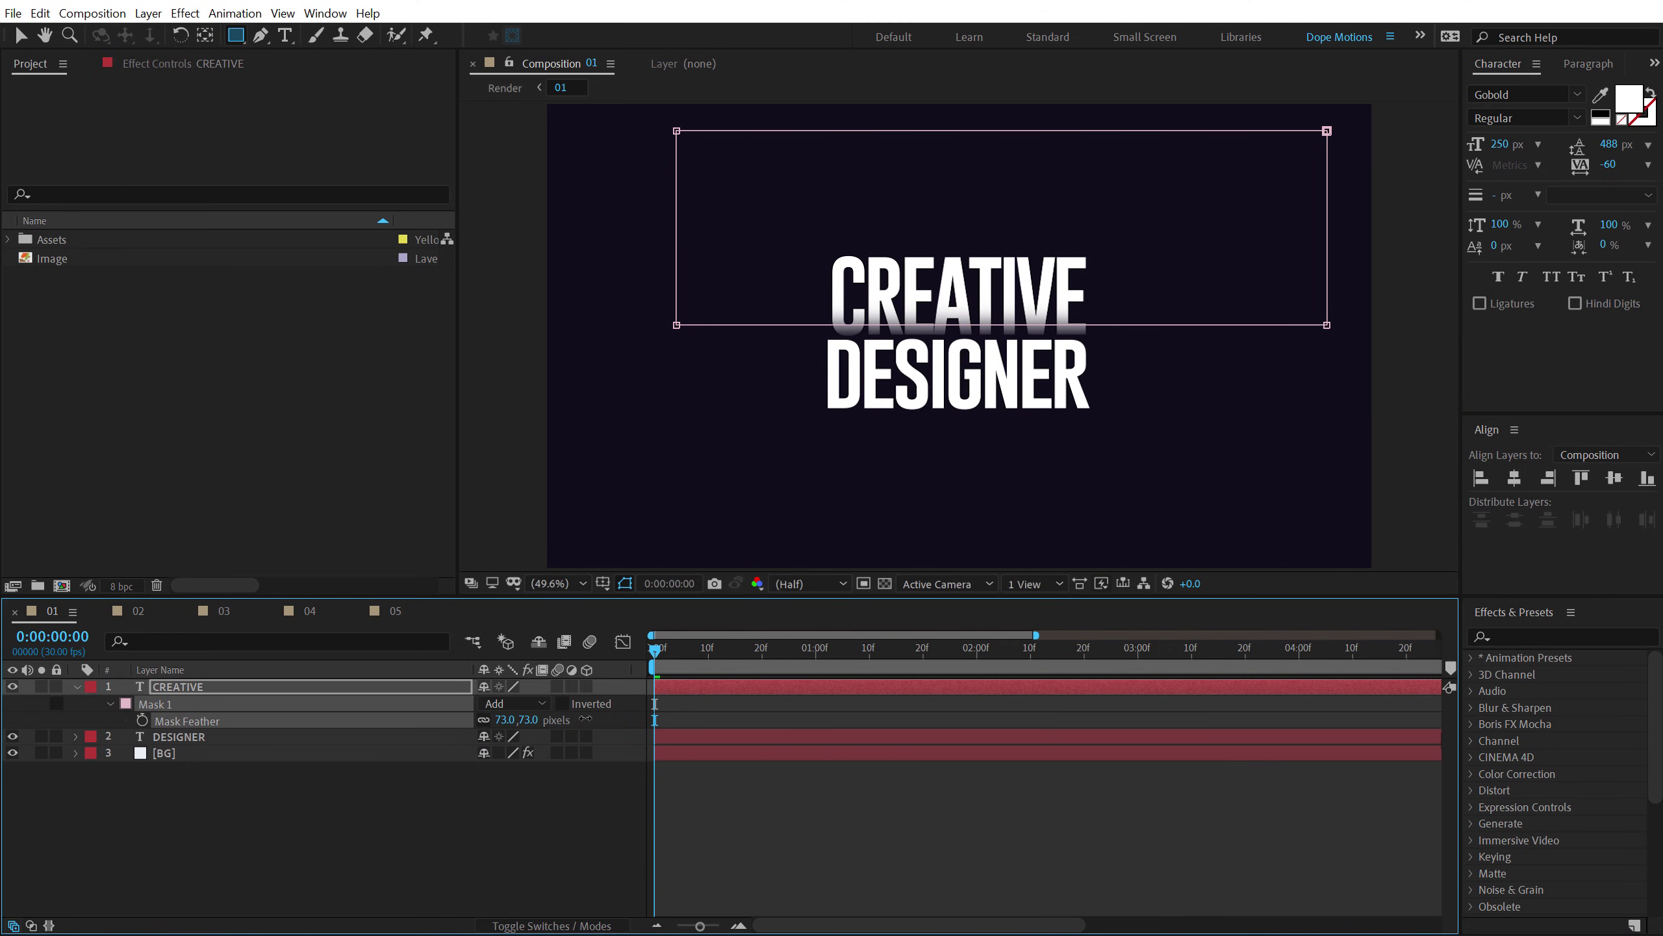
pyautogui.press('v')
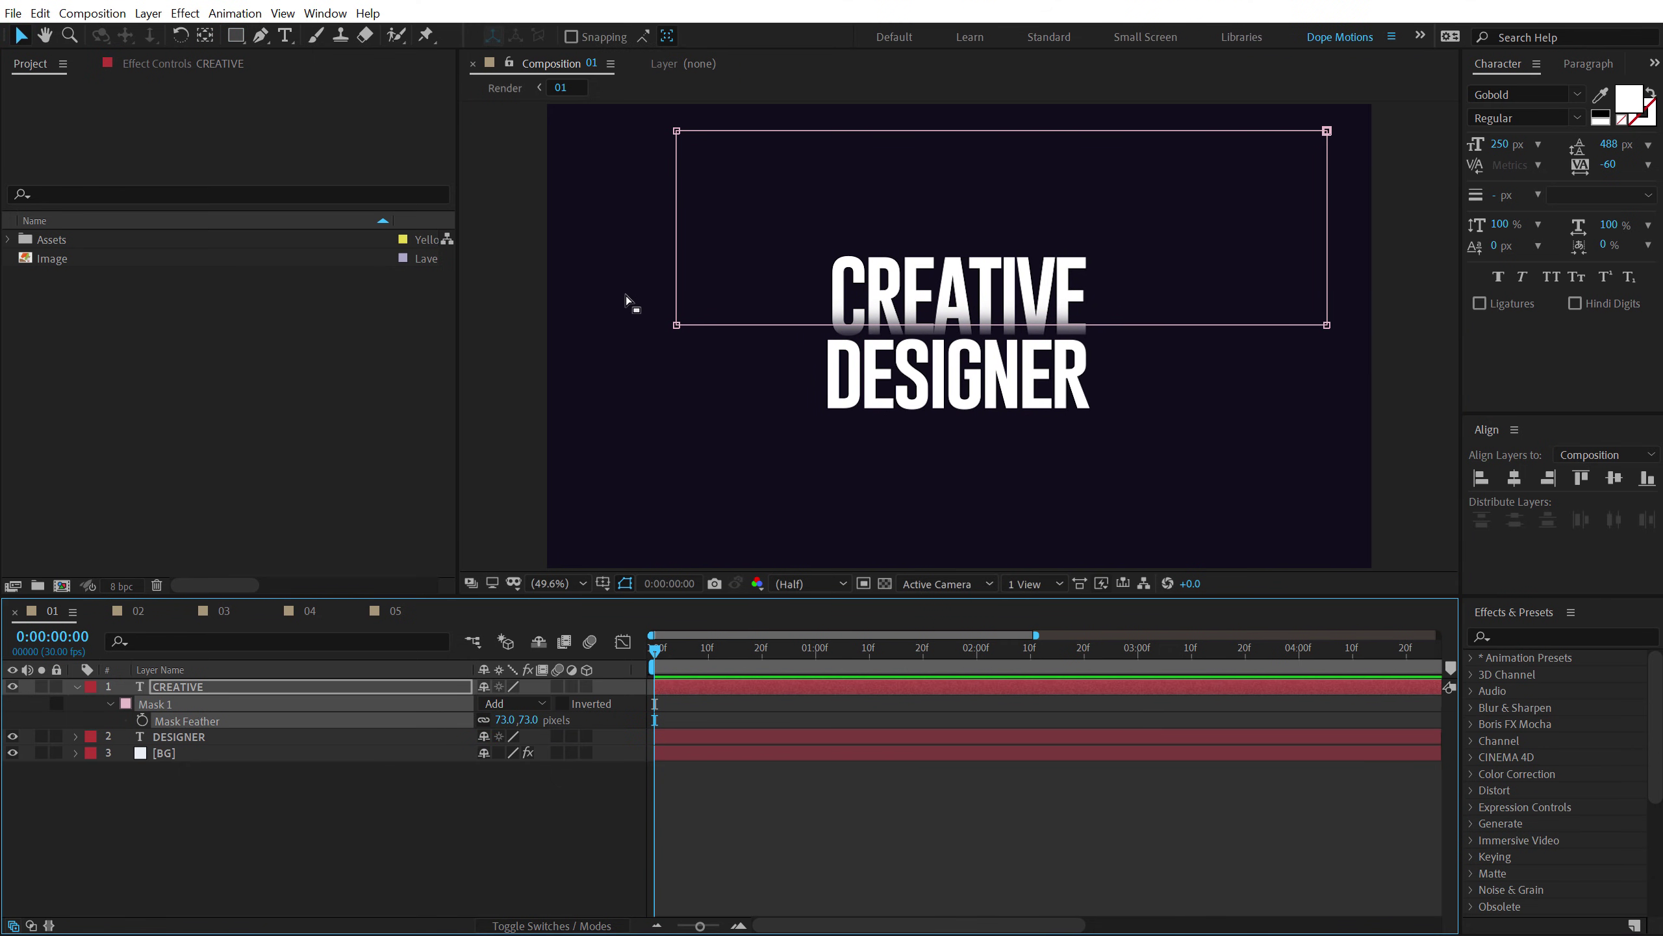
pyautogui.moveTo(626, 300); pyautogui.dragTo(1328, 315)
pyautogui.click(466, 816)
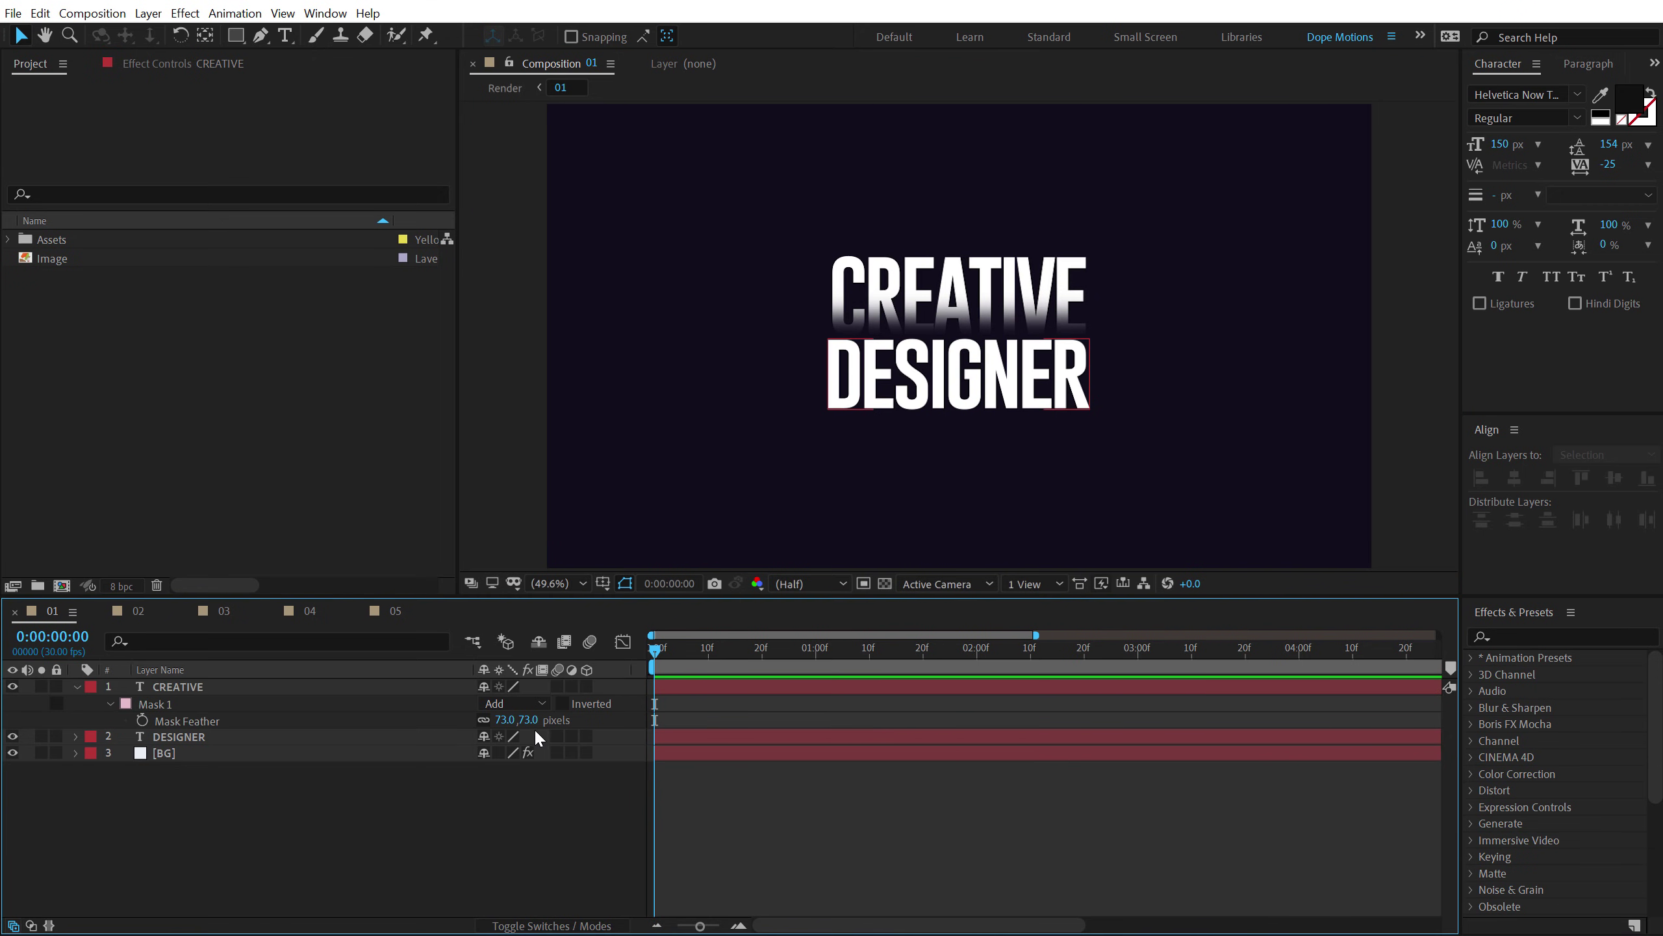
pyautogui.moveTo(527, 719); pyautogui.dragTo(529, 718)
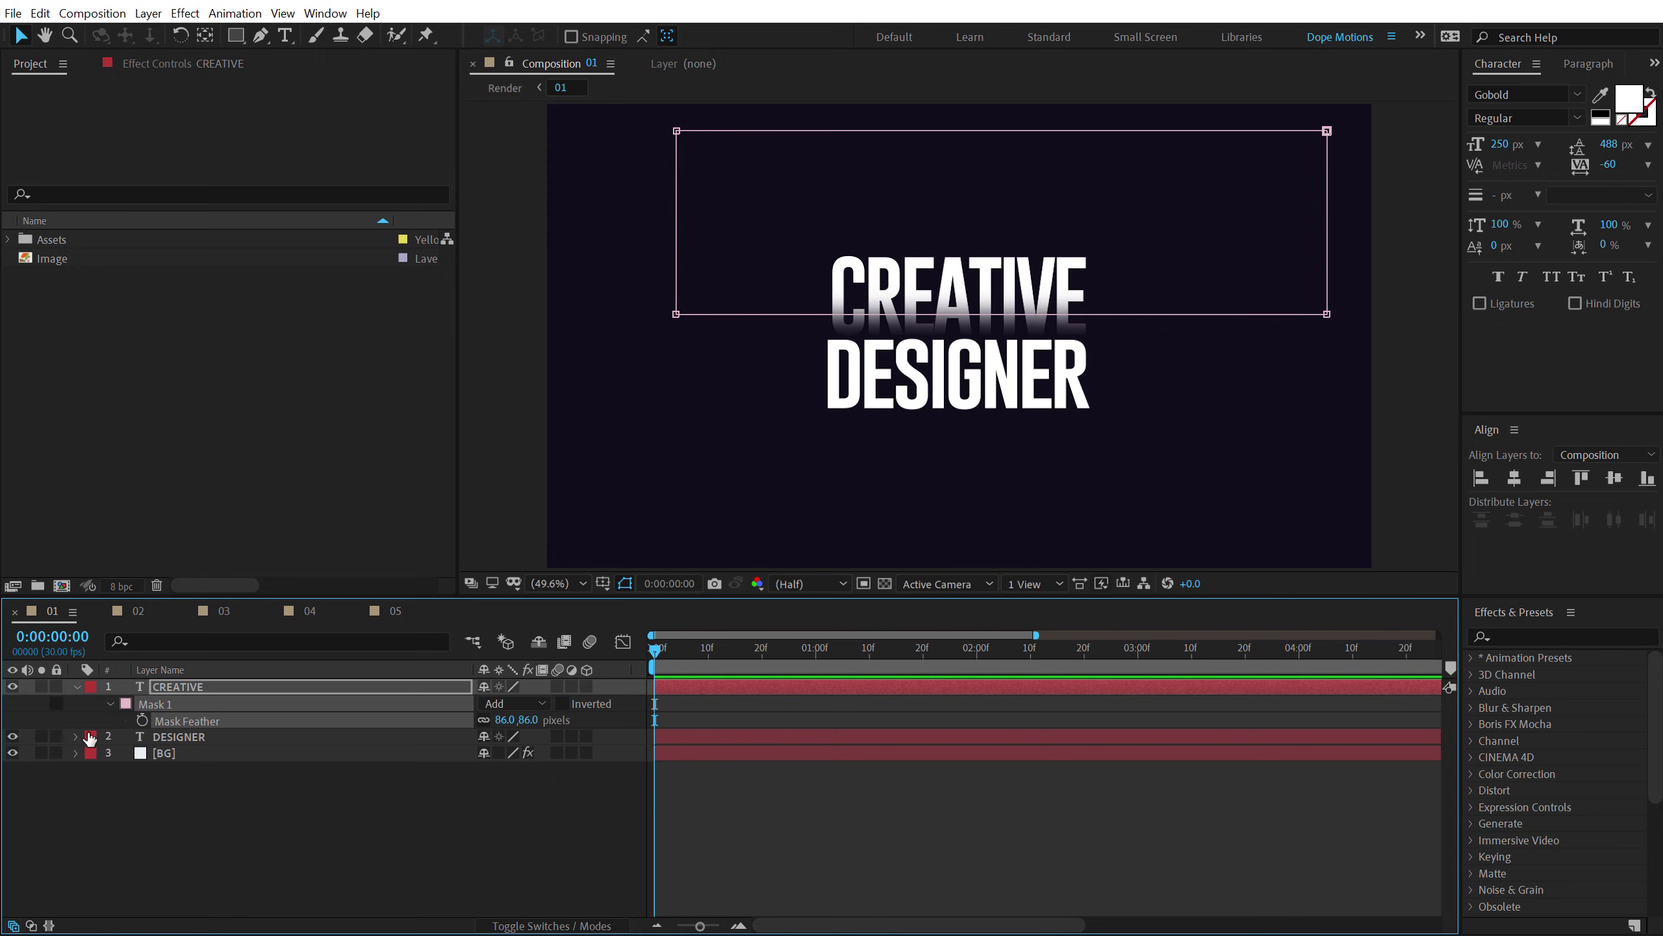
# Give the DESIGNER layer the same feathered mask, moved down so it fades the bottom of its letters
pyautogui.click(198, 739)
pyautogui.hotkey('ctrl', 'shift', 'n')
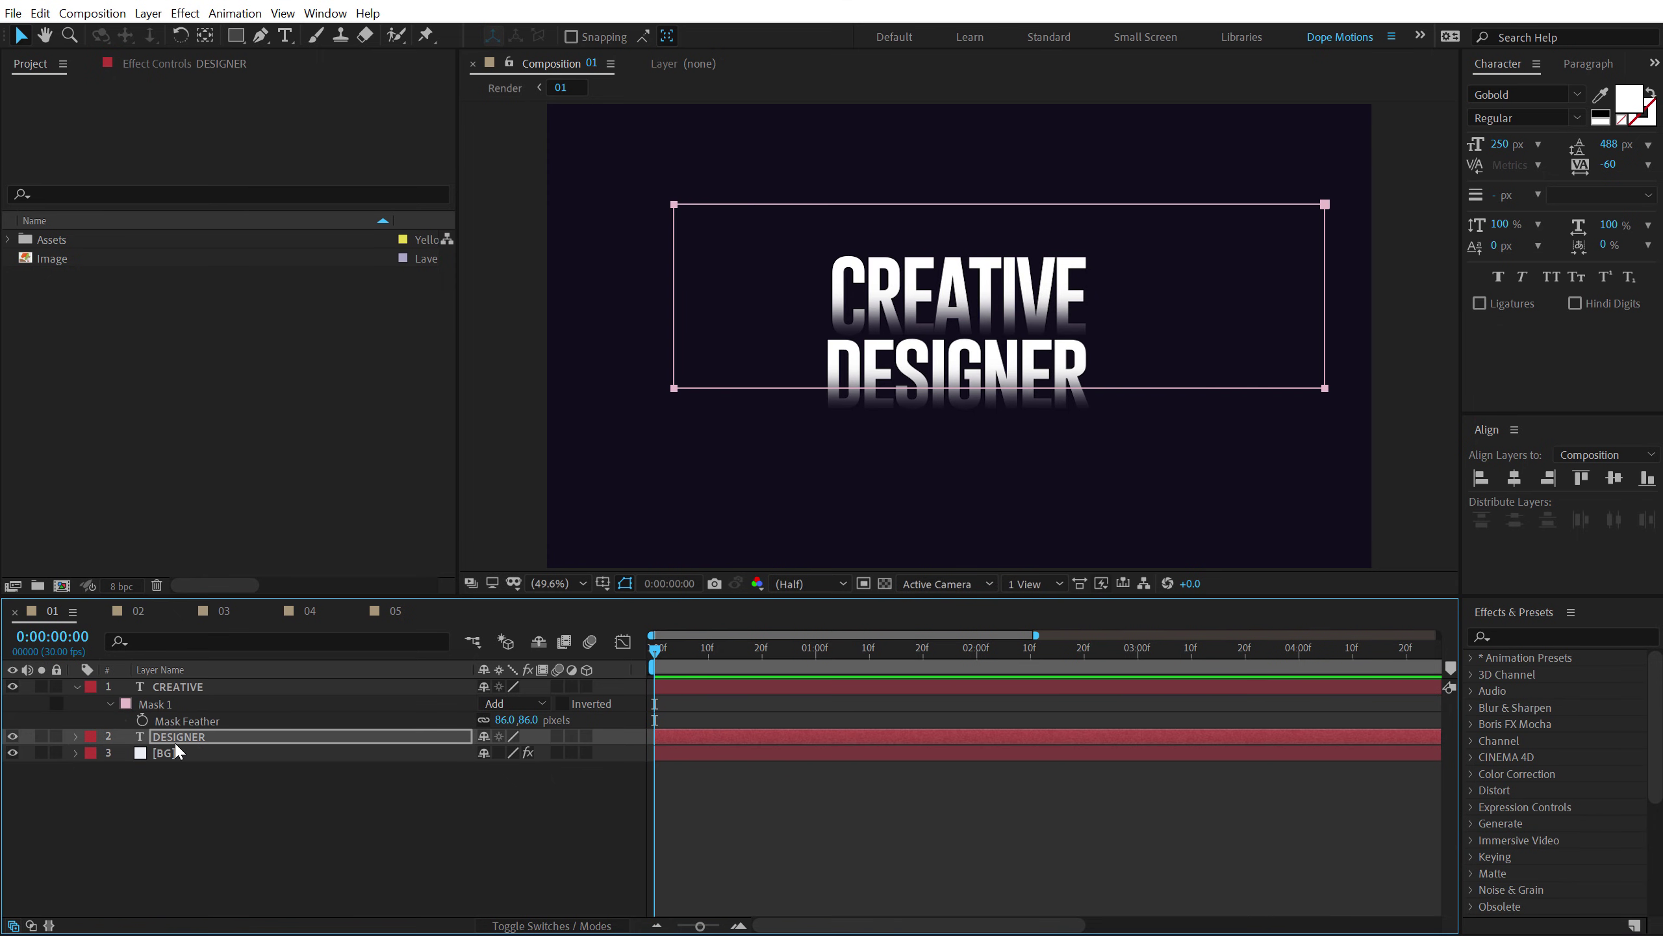
pyautogui.click(301, 832)
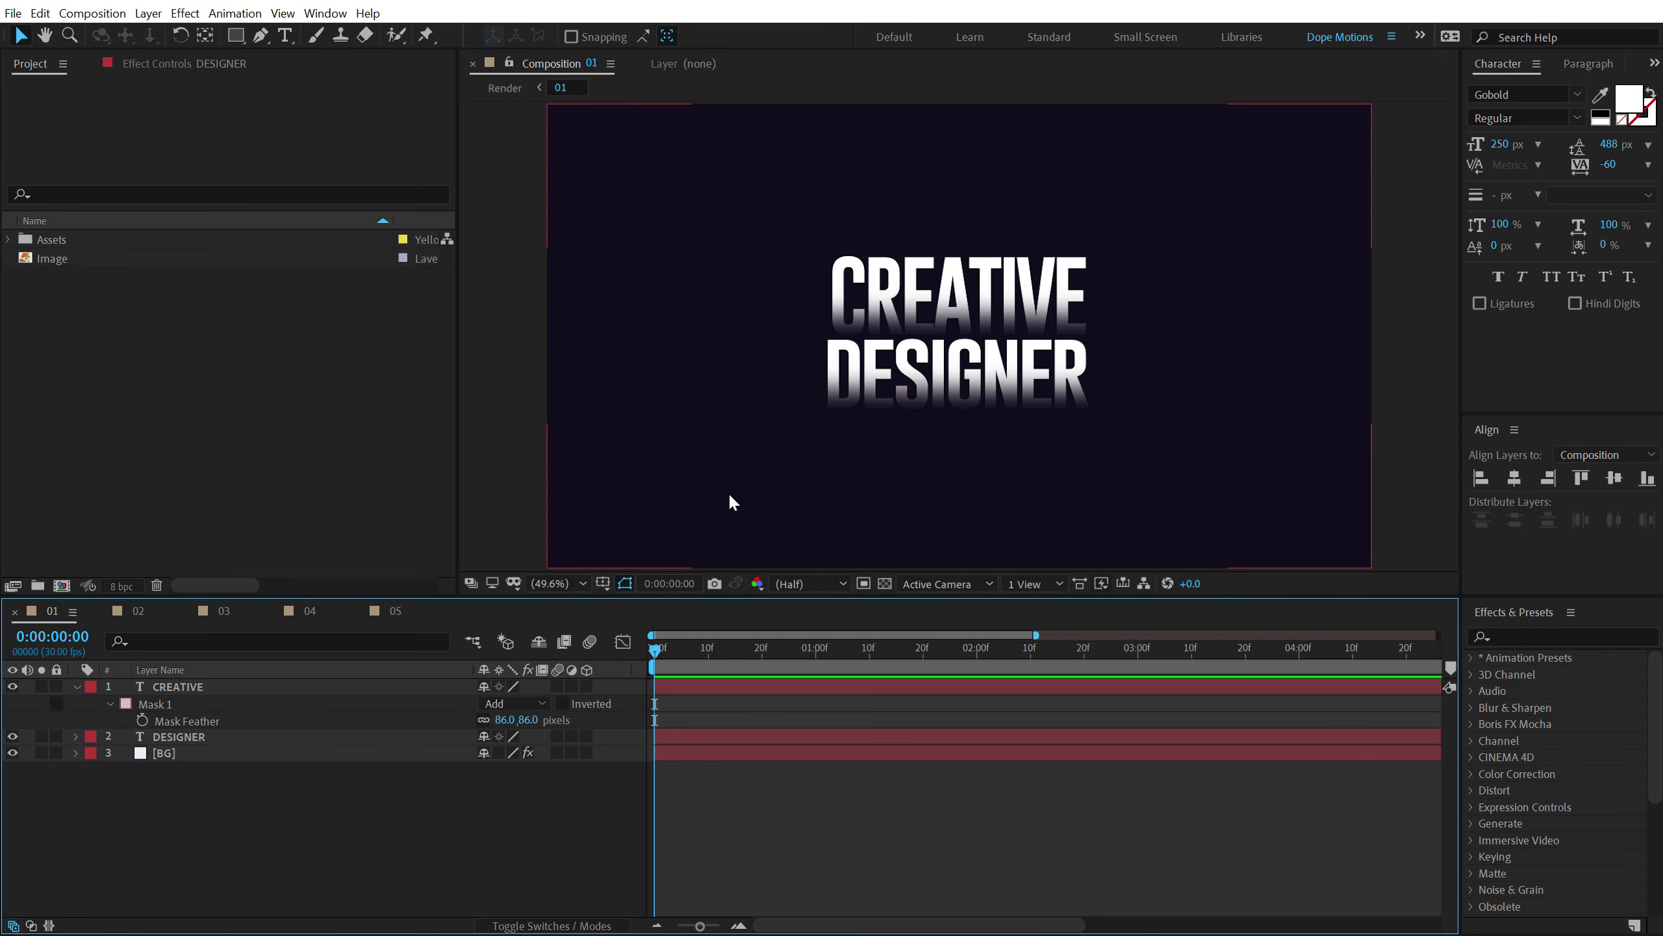
pyautogui.press(',')
pyautogui.press(',')
pyautogui.press('.')
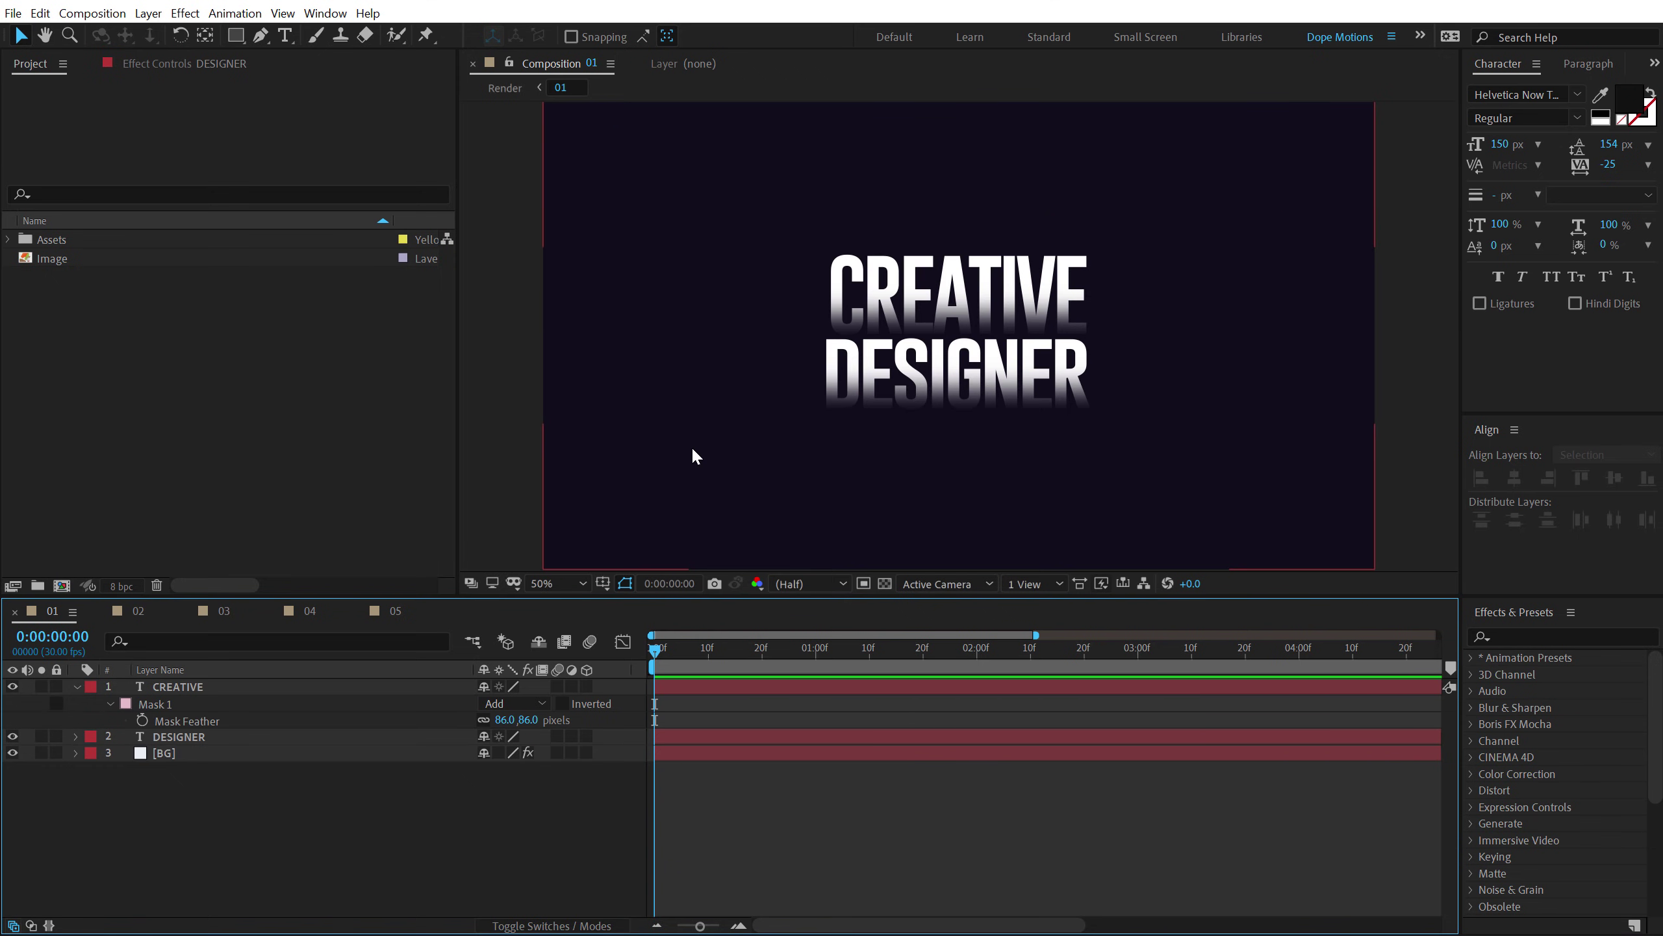
pyautogui.click(184, 684)
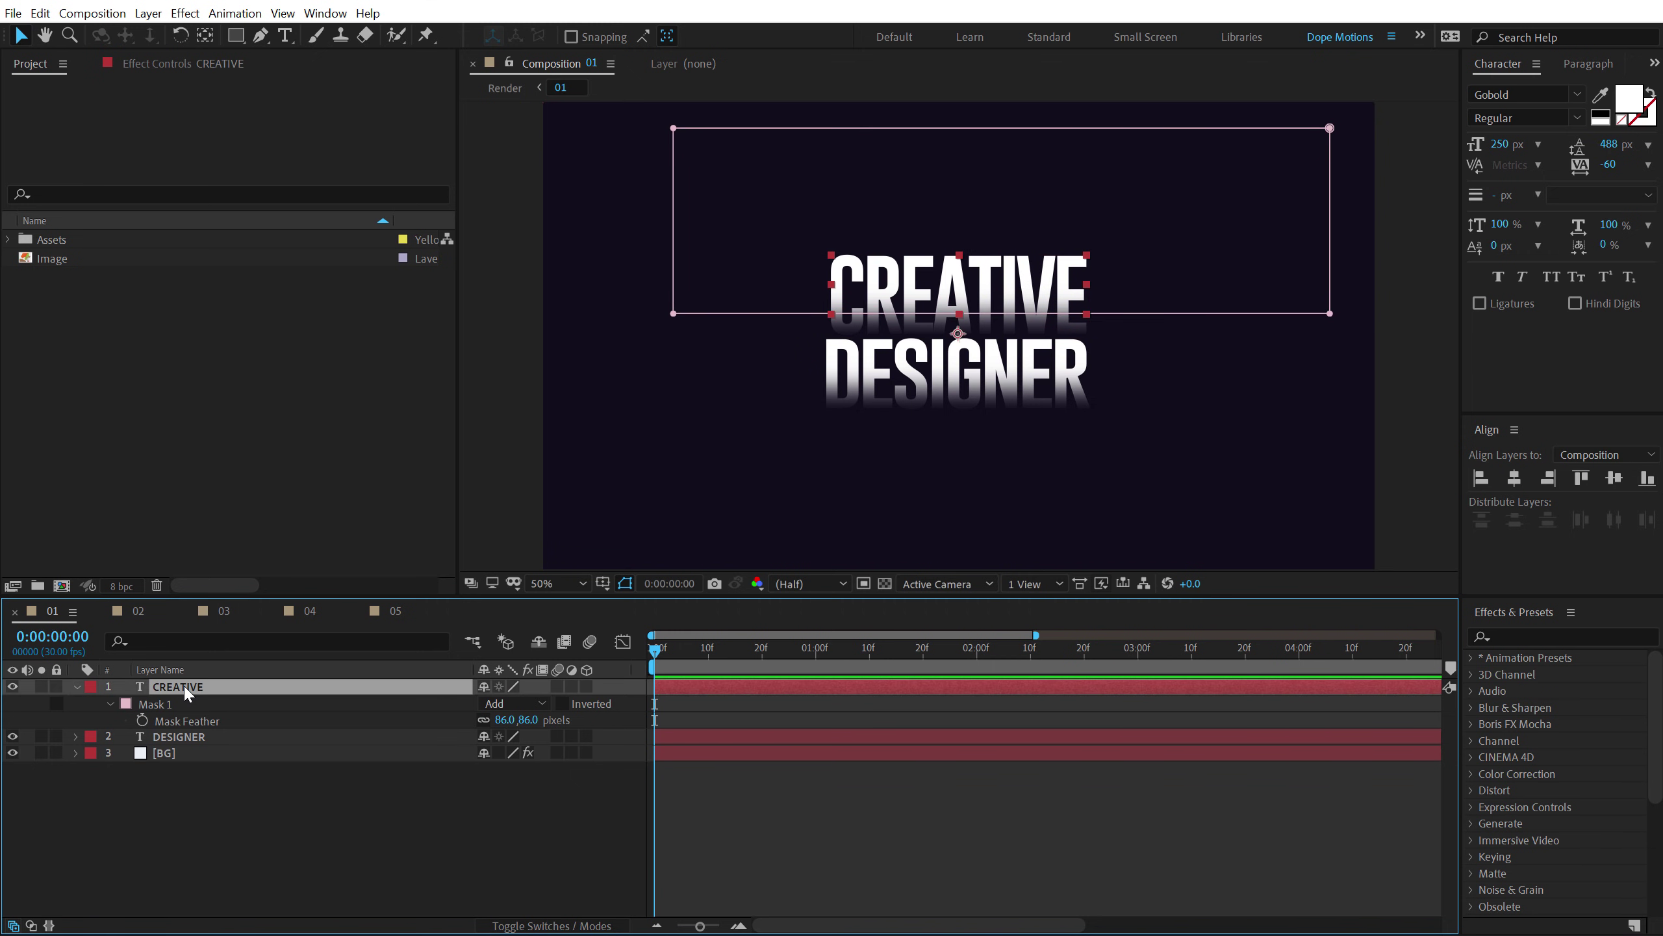
pyautogui.press('p')
pyautogui.moveTo(525, 704)
pyautogui.mouseDown()
pyautogui.moveTo(497, 701)
pyautogui.moveTo(540, 698)
pyautogui.moveTo(510, 696)
pyautogui.mouseUp()
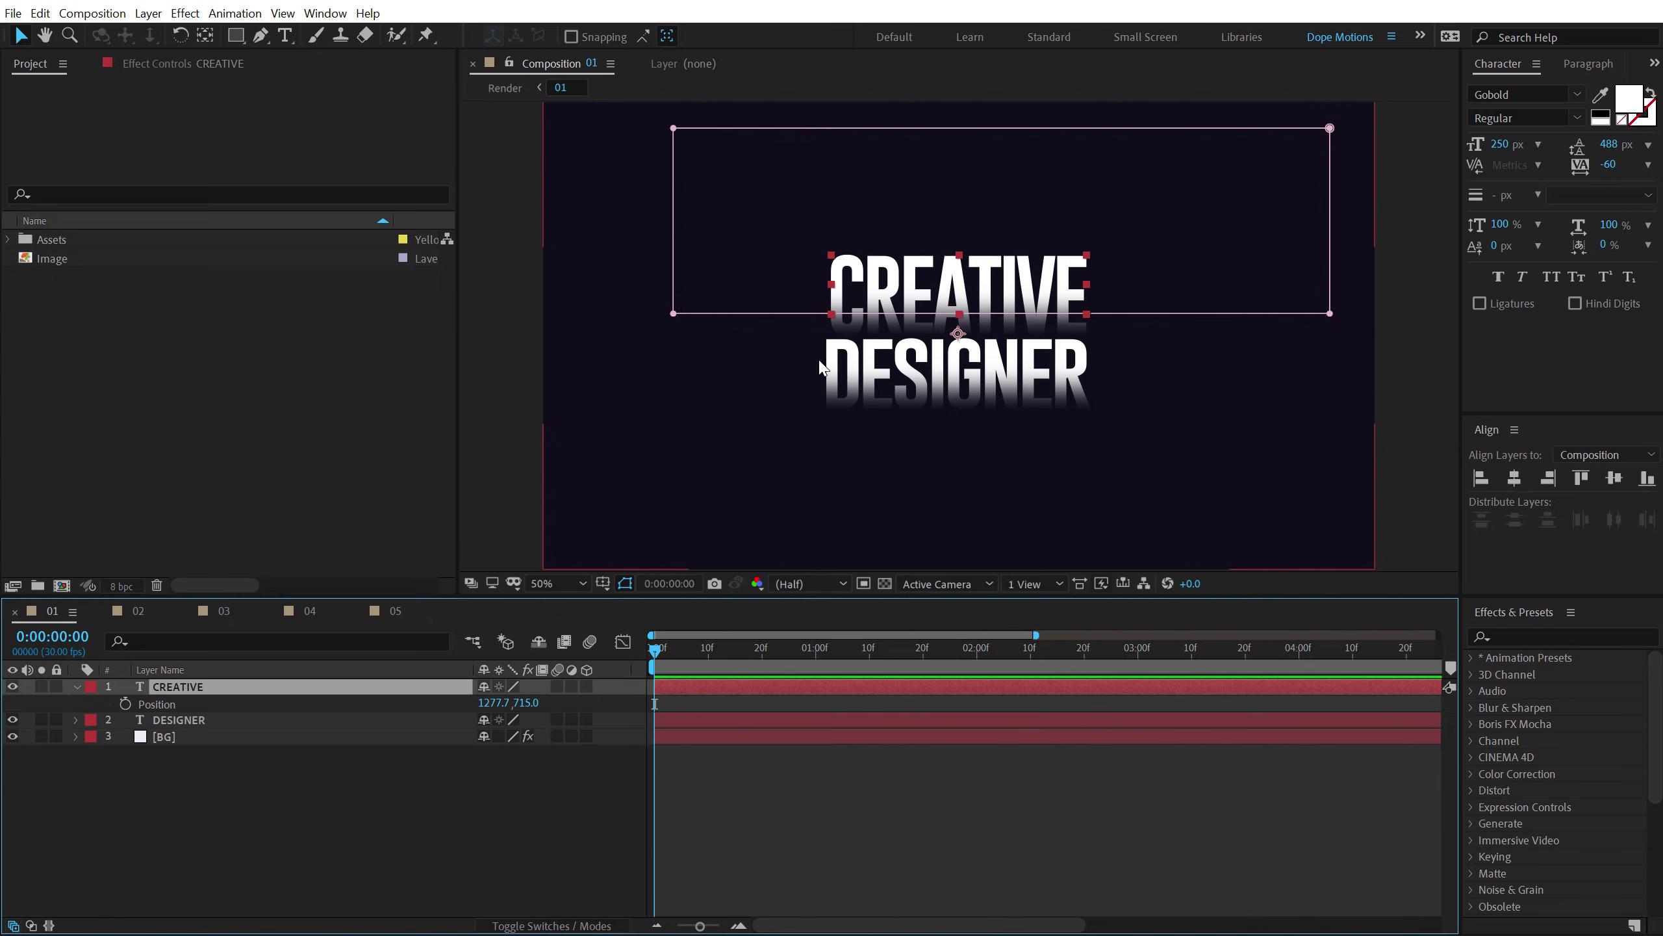
pyautogui.click(82, 874)
pyautogui.click(77, 686)
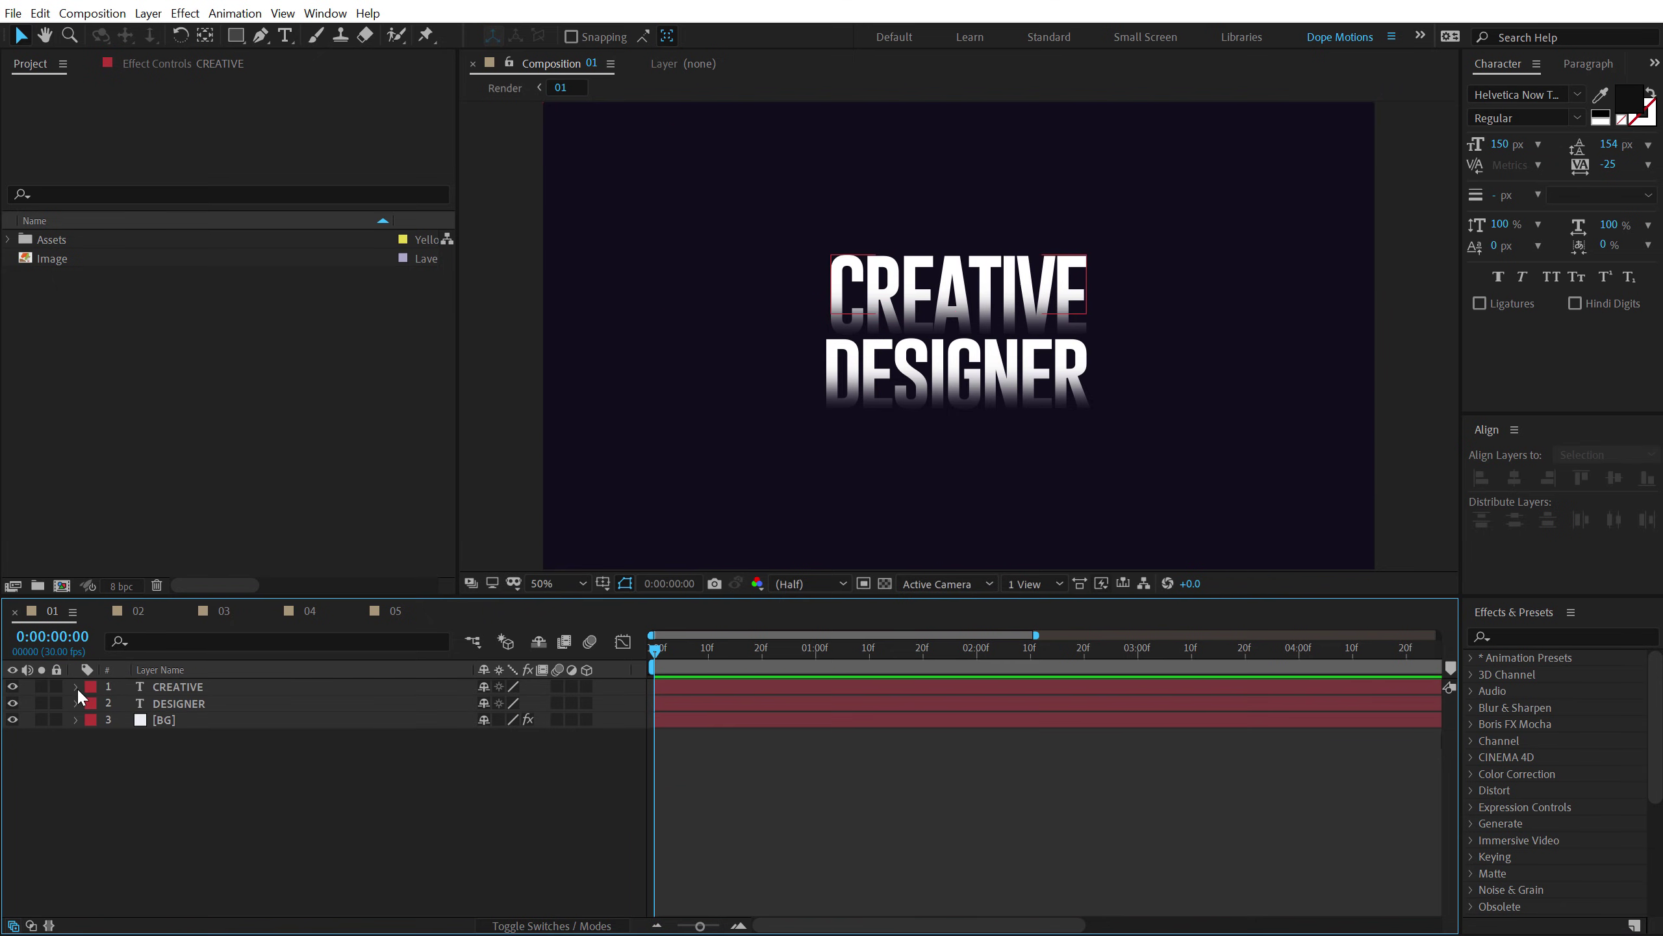
# Add a Position text animator to the CREATIVE layer, trying a vertical offset and undoing it
pyautogui.click(77, 687)
pyautogui.click(619, 704)
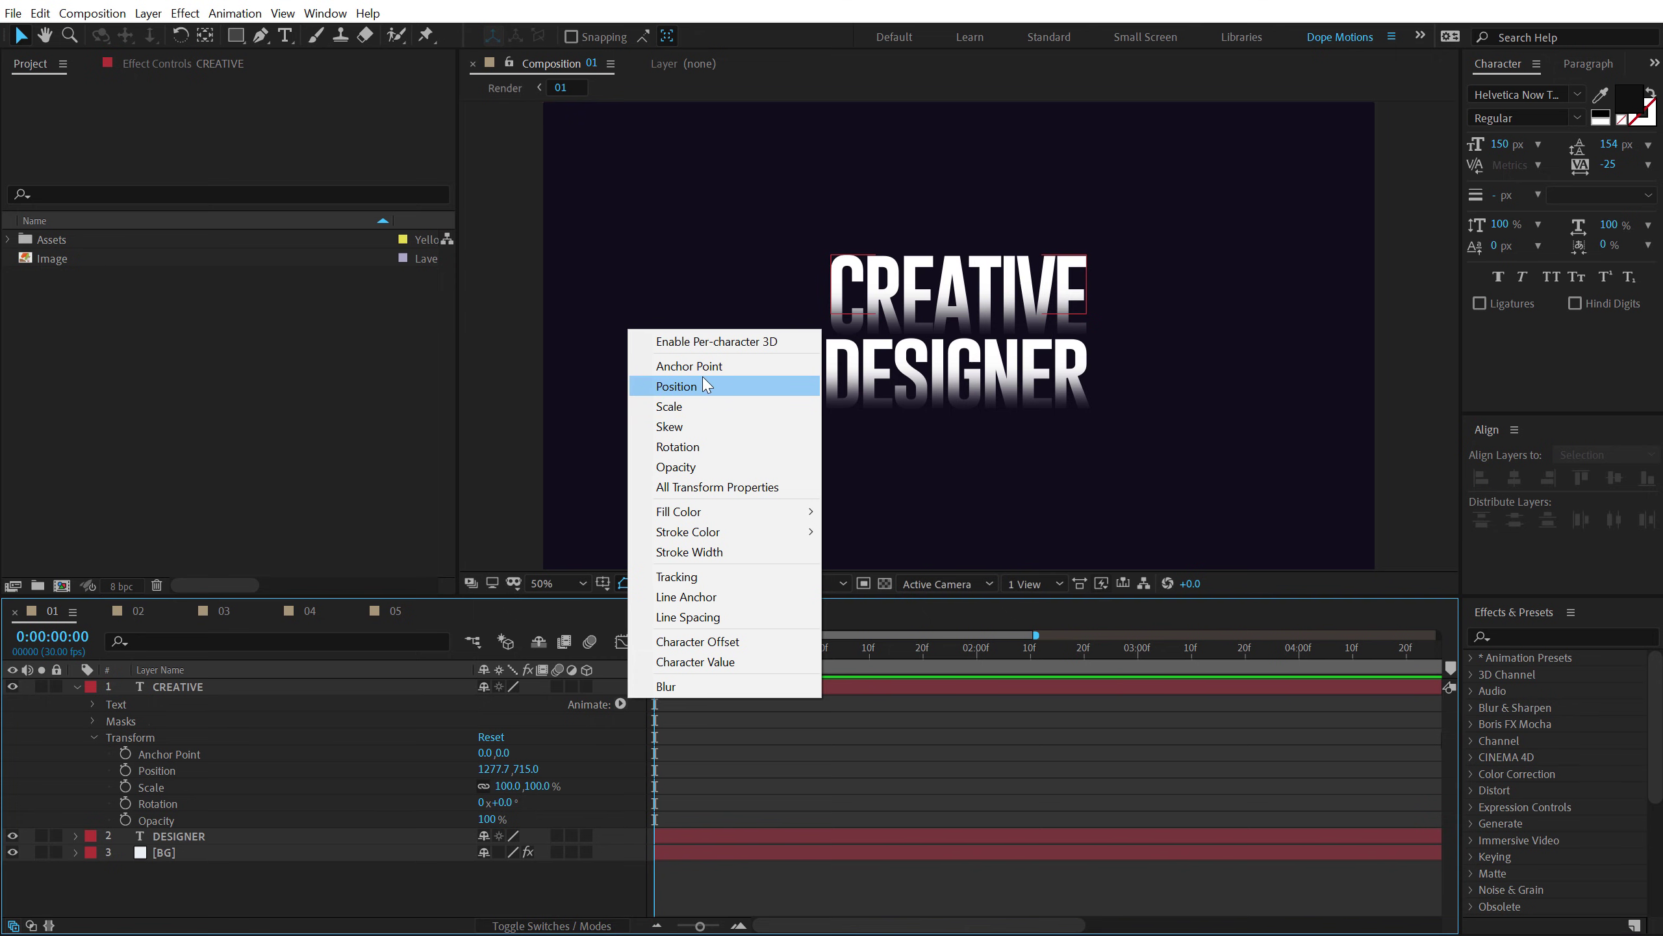
pyautogui.click(693, 392)
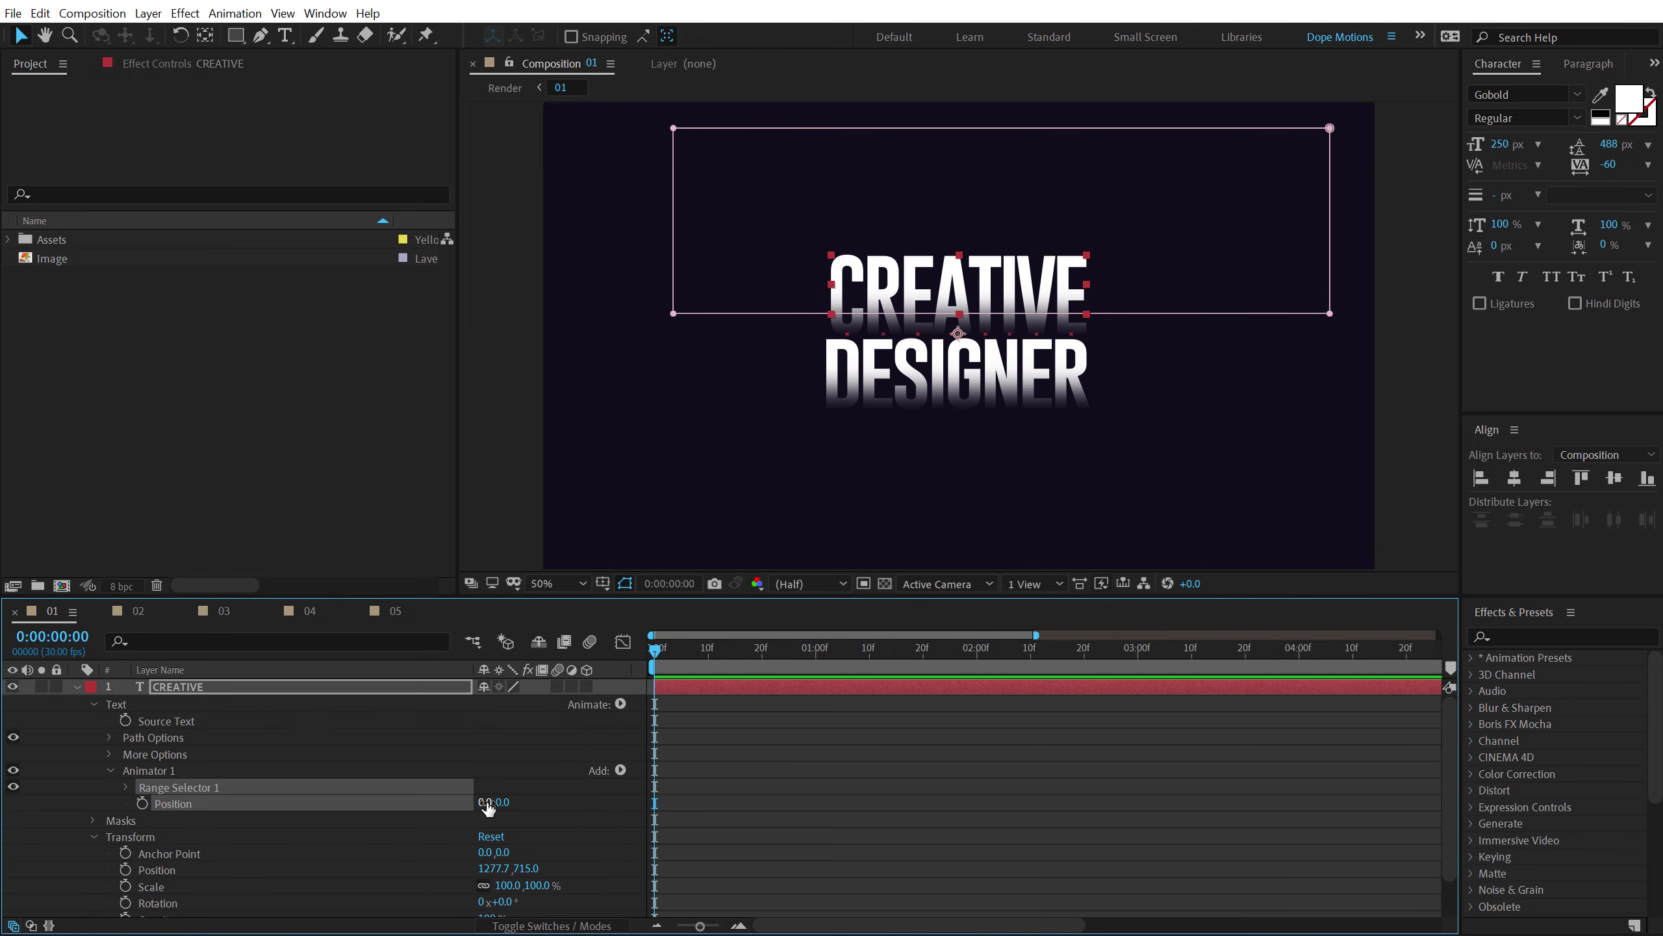
pyautogui.moveTo(502, 803); pyautogui.dragTo(597, 796)
pyautogui.hotkey('ctrl', 'z')
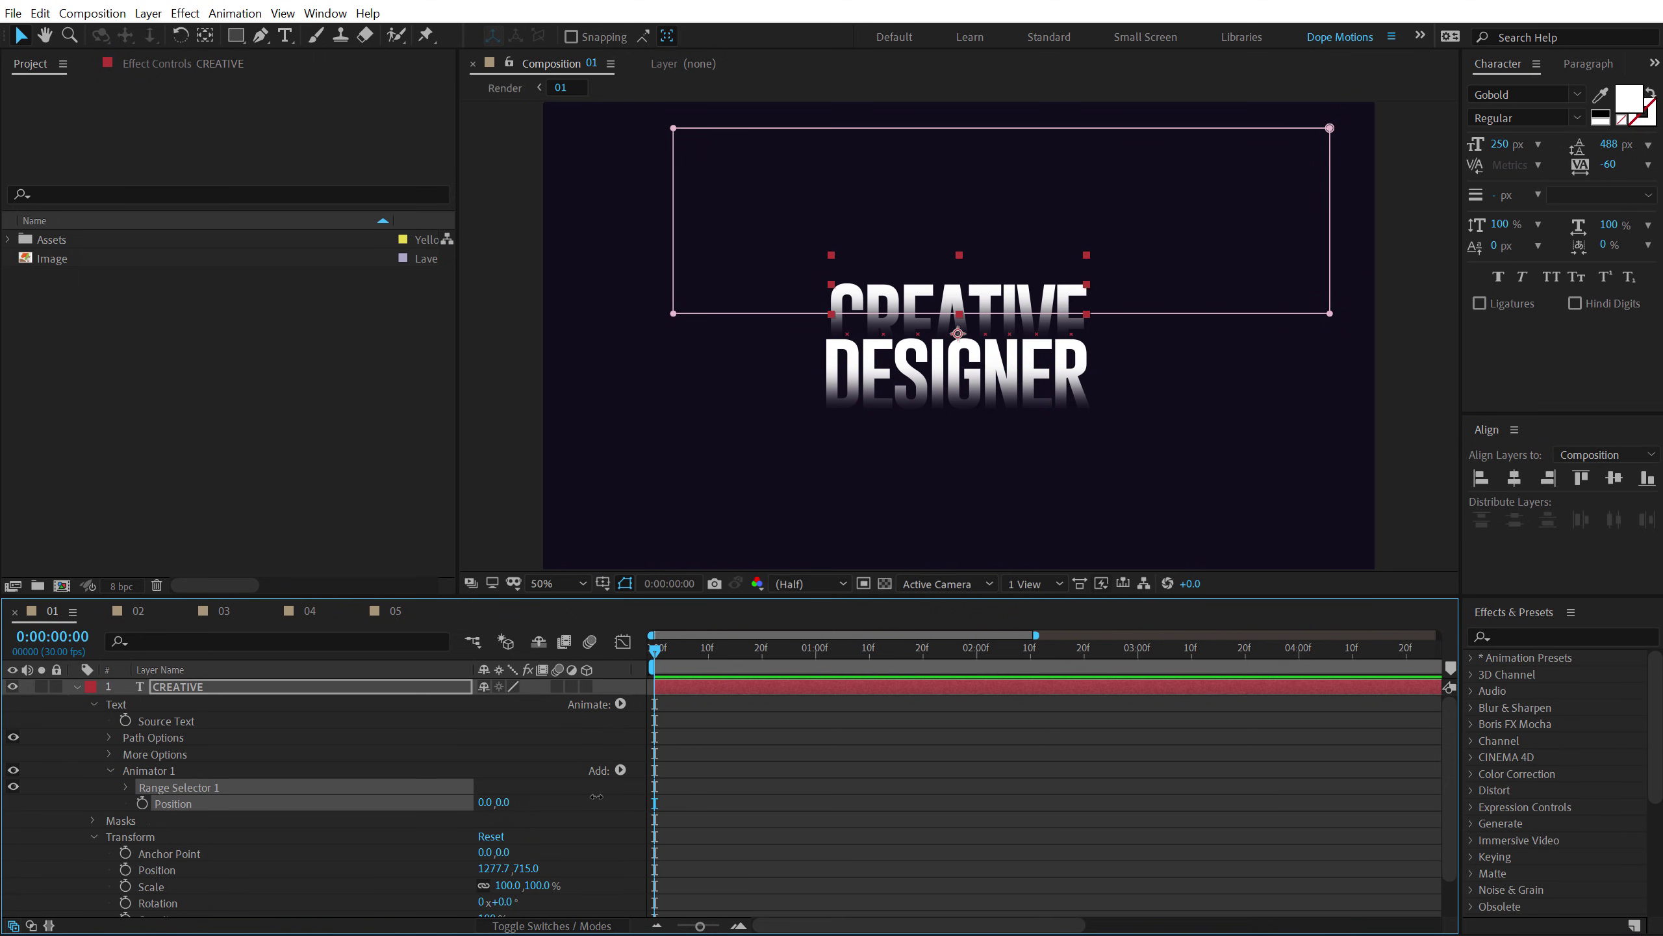
# Keyframe the CREATIVE animator's Position at 0, 0 at one second and 0, 300 at the start
pyautogui.moveTo(766, 650); pyautogui.dragTo(815, 653)
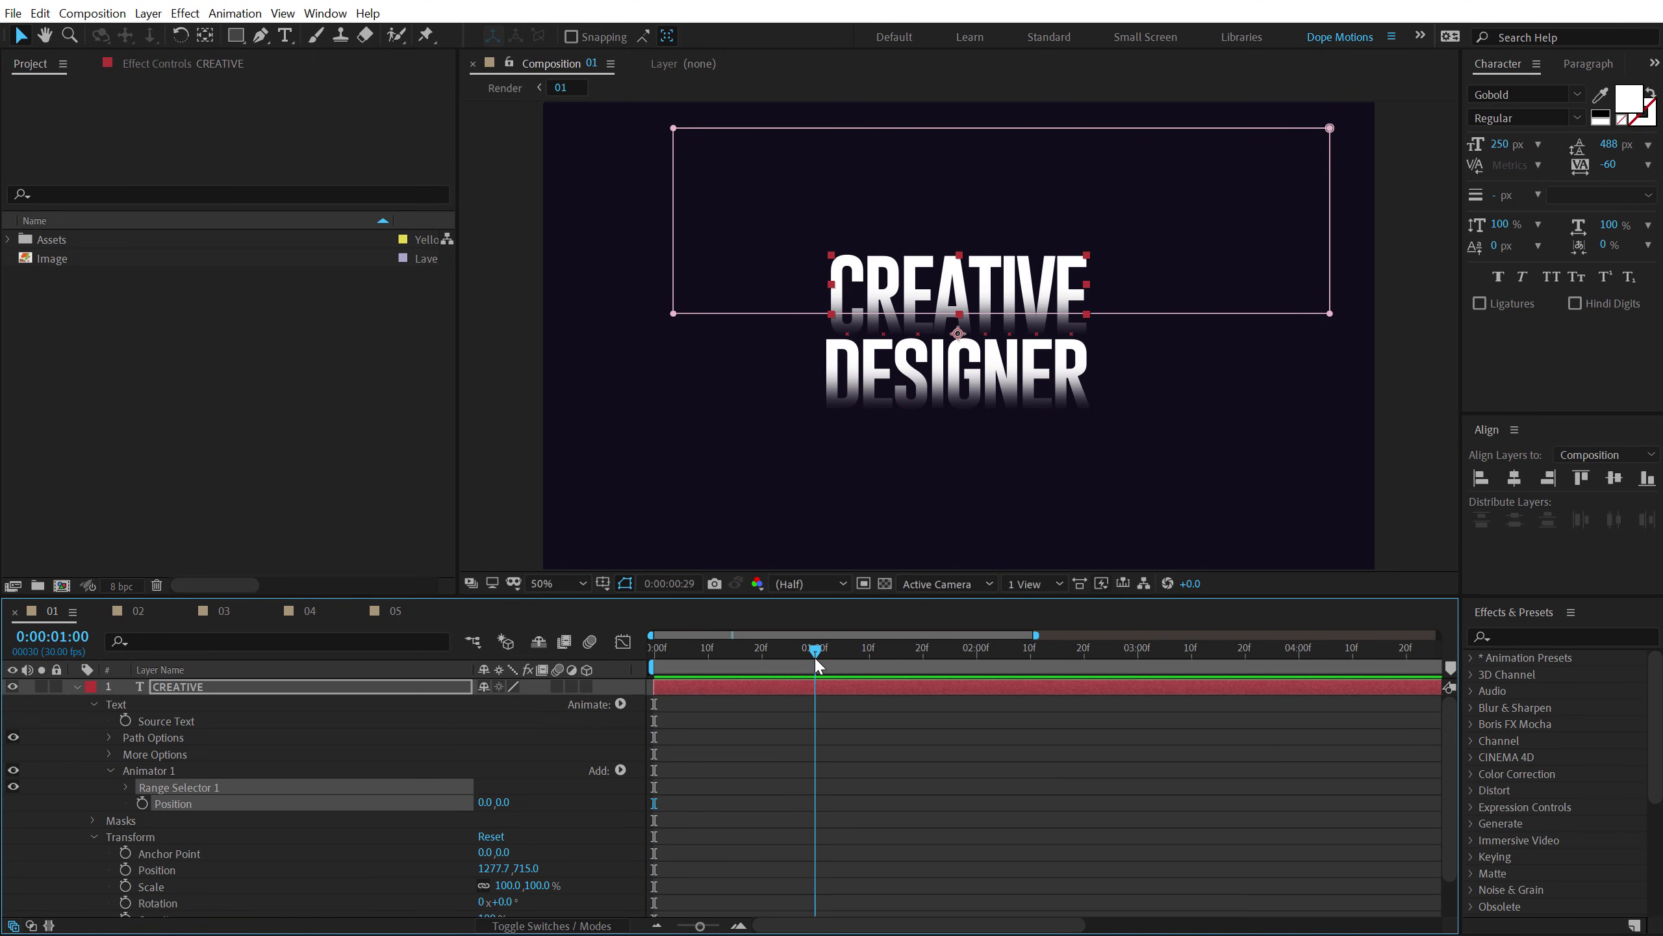
pyautogui.click(143, 803)
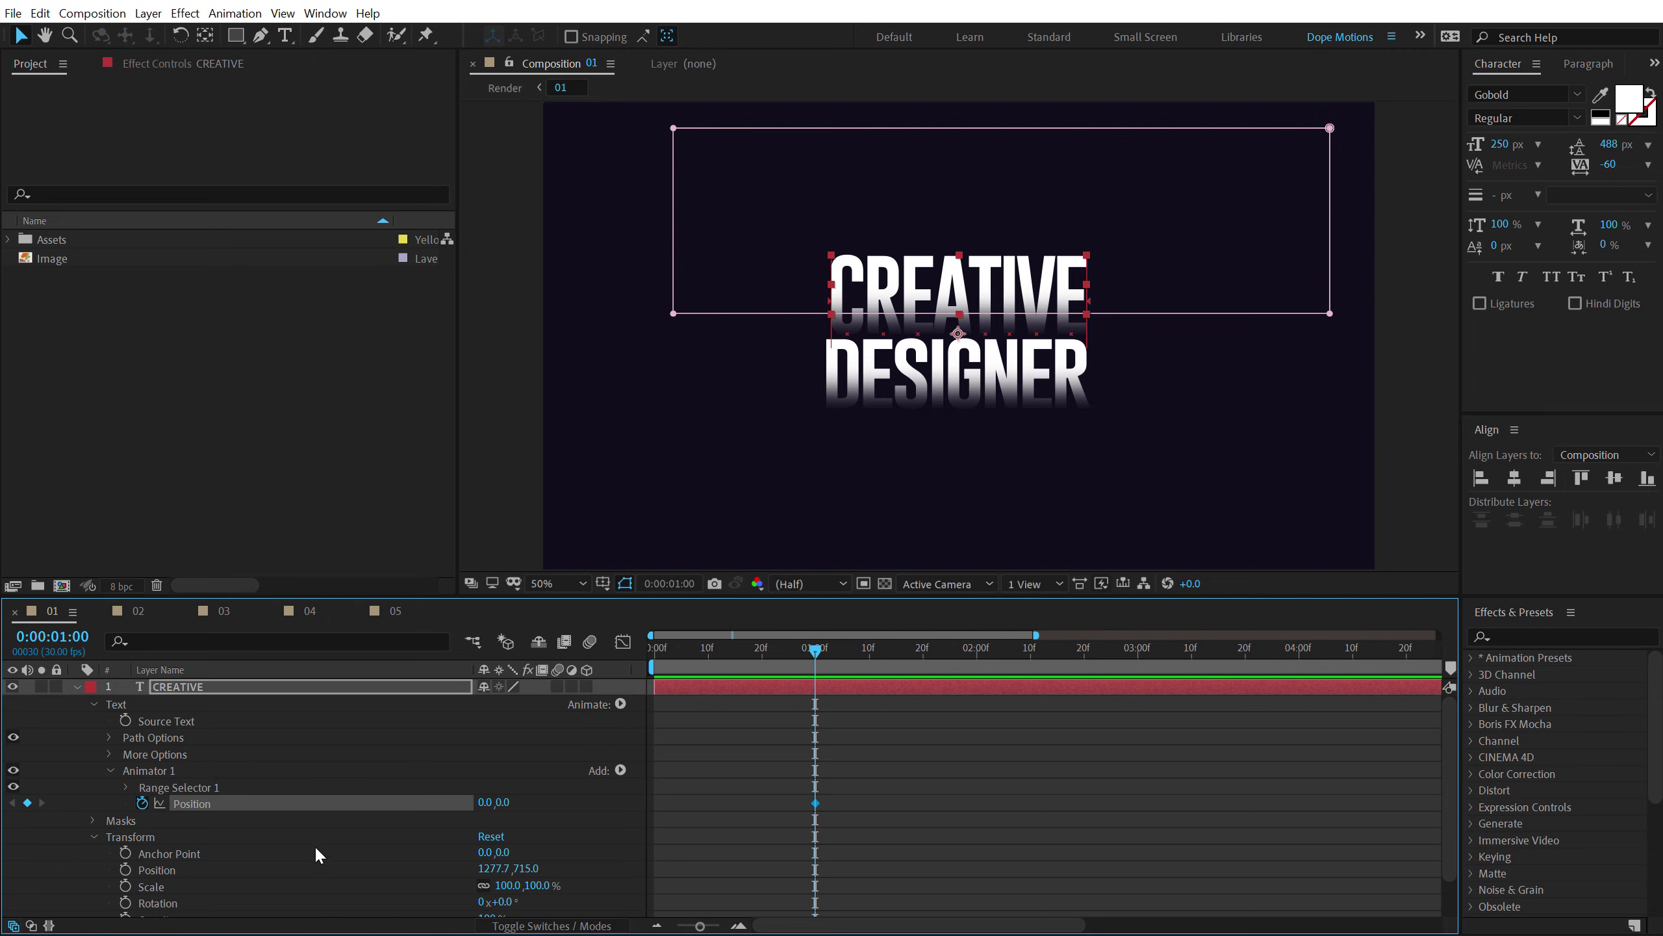
pyautogui.moveTo(789, 653); pyautogui.dragTo(566, 675)
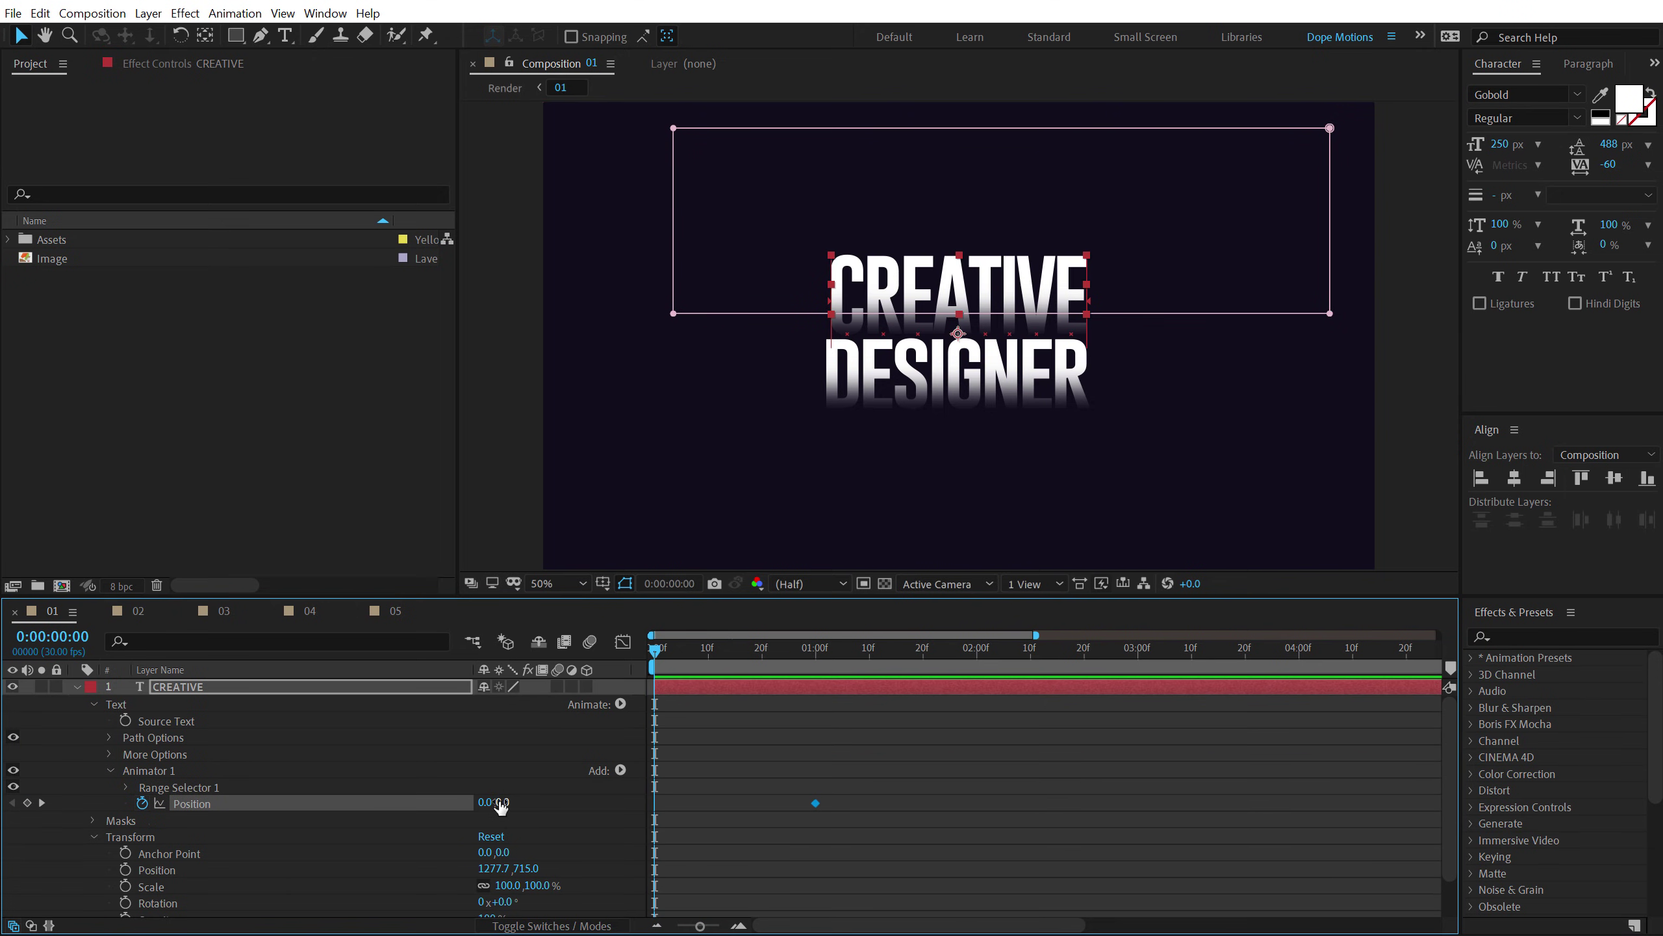
pyautogui.moveTo(500, 805); pyautogui.dragTo(618, 836)
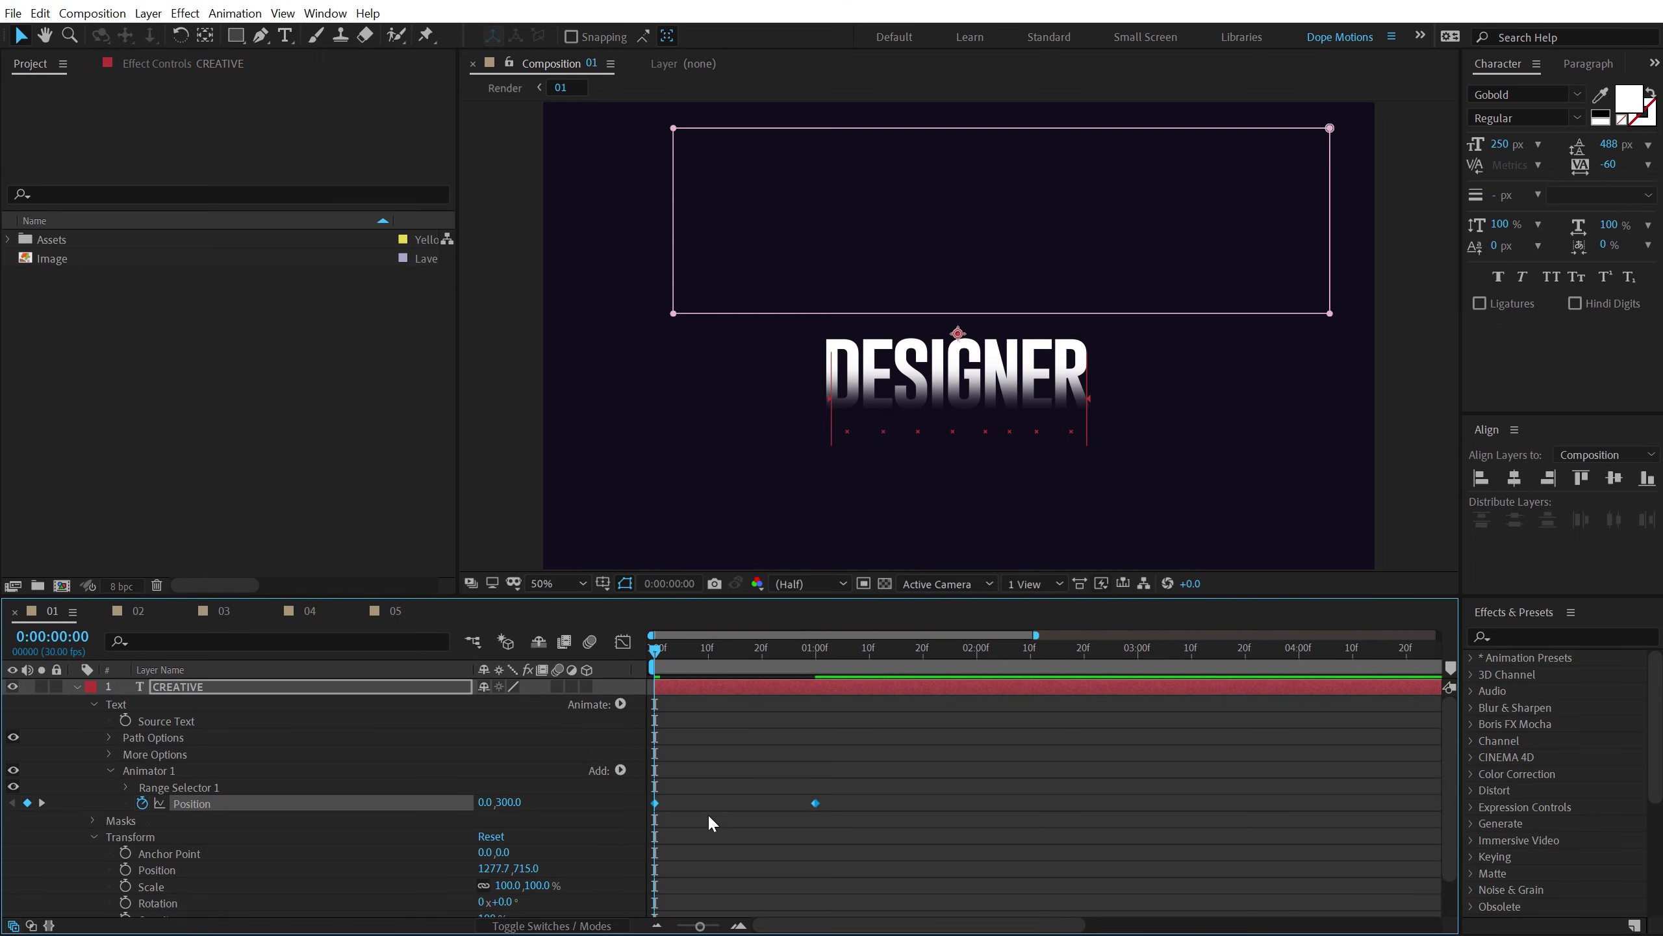
# Apply Easy Ease to the CREATIVE Position keyframes, reshape the speed graph to peak early with a long slowdown, and preview the motion
pyautogui.rightClick(814, 803)
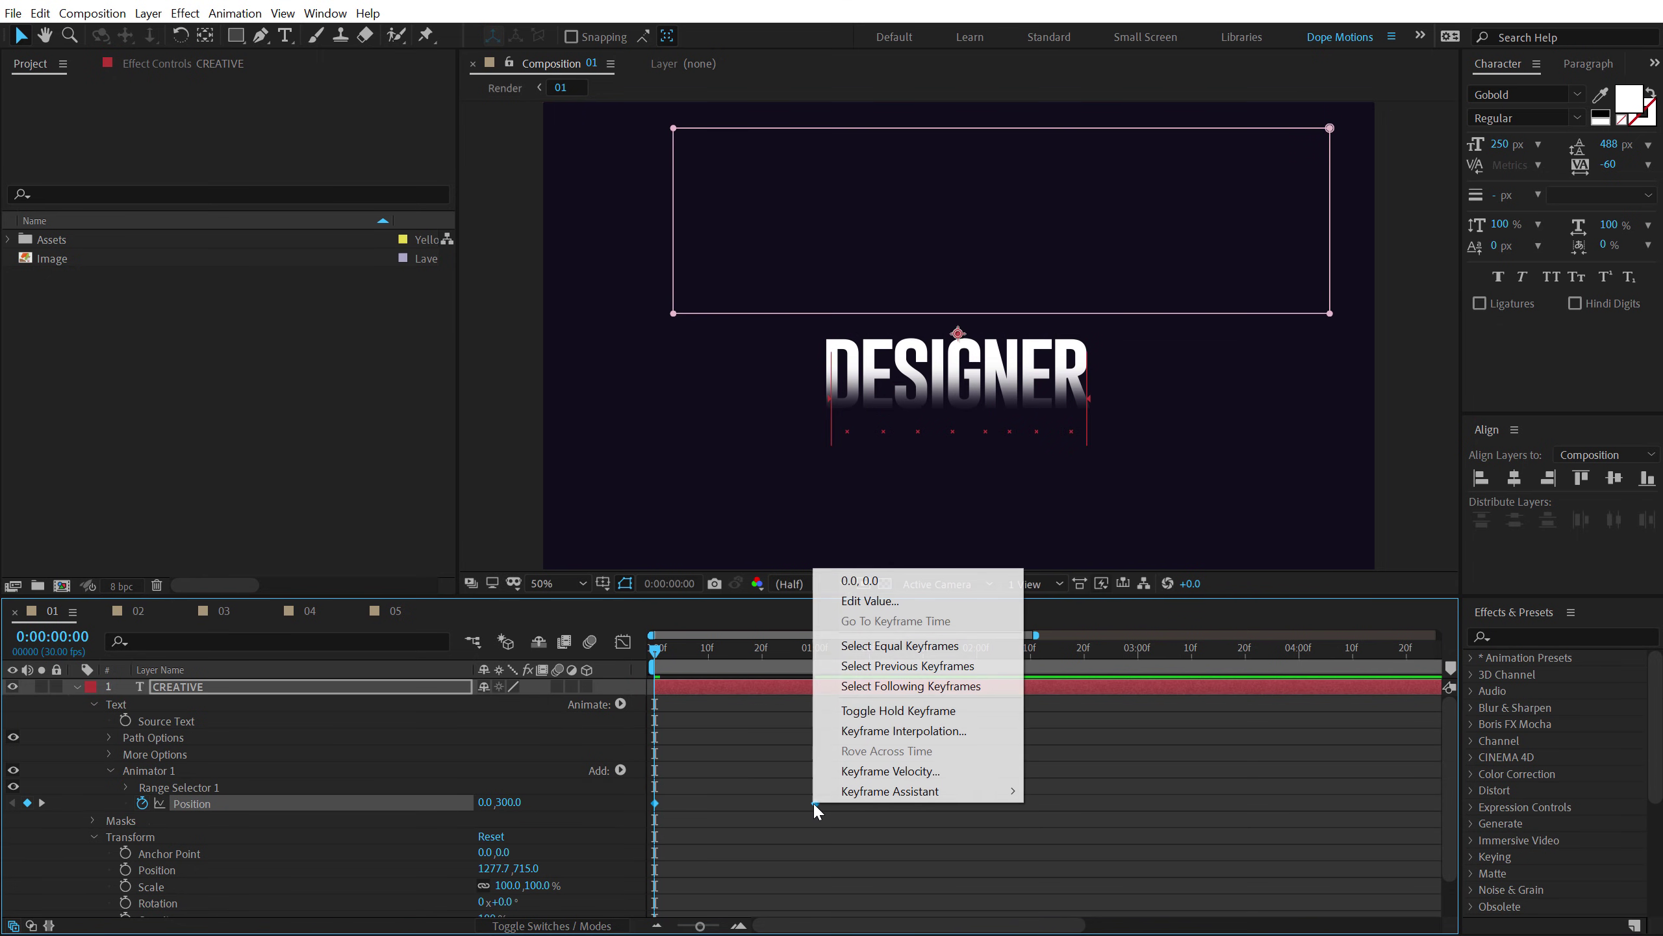
pyautogui.moveTo(987, 791)
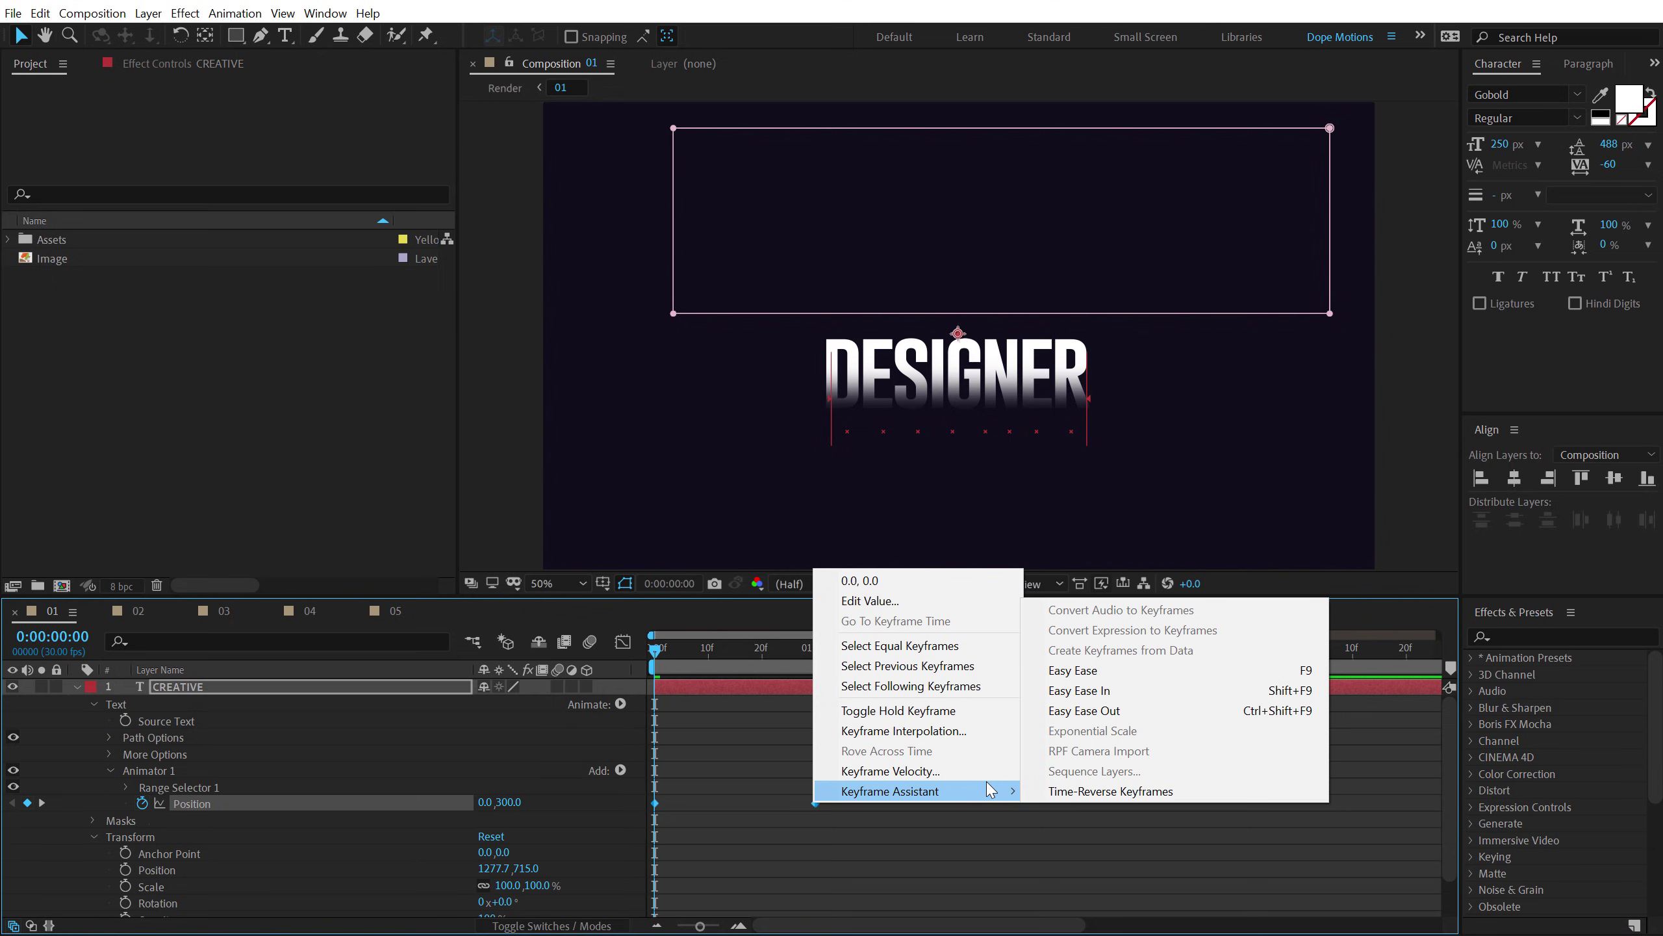
pyautogui.click(1092, 672)
pyautogui.click(628, 643)
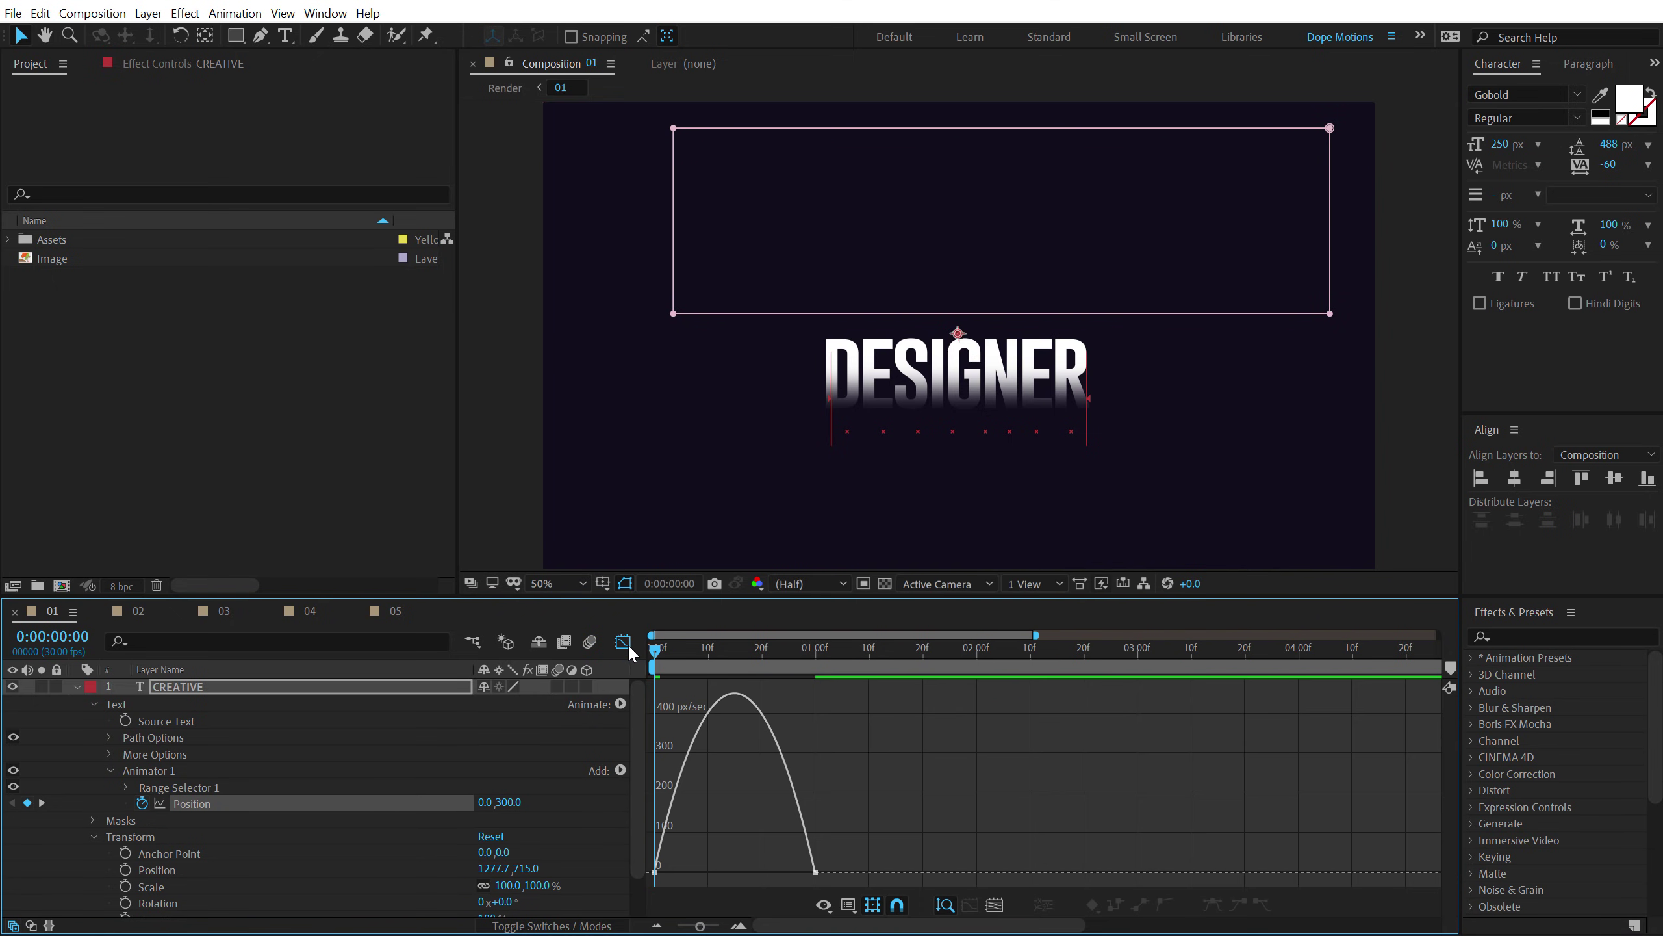
pyautogui.rightClick(853, 787)
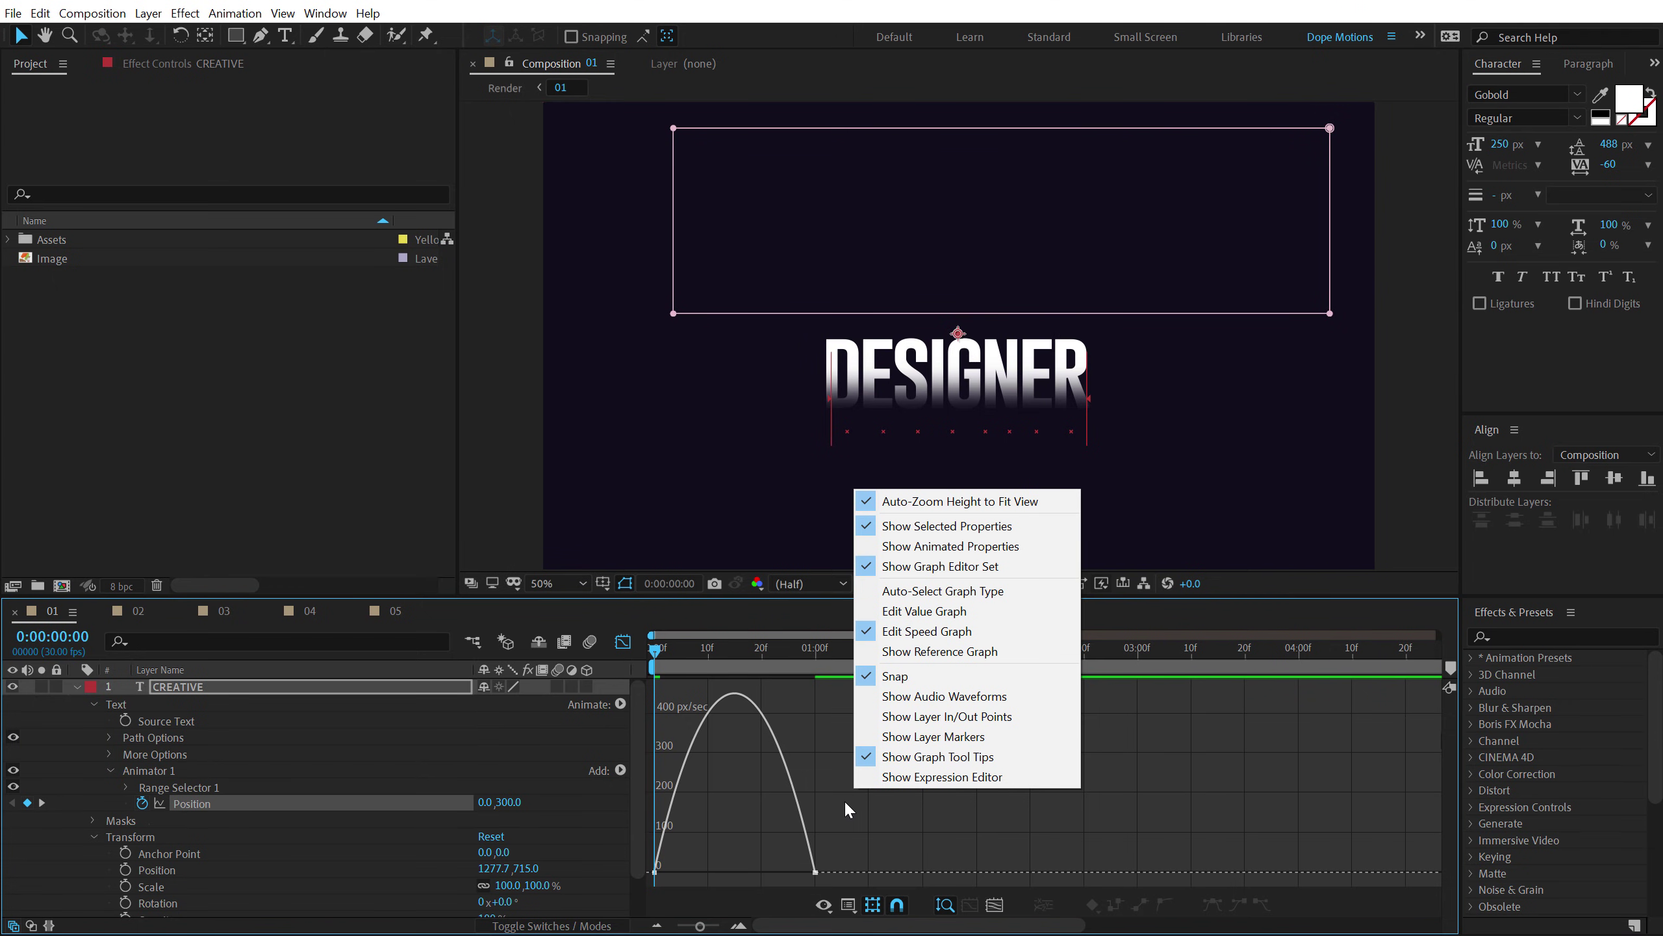
pyautogui.click(845, 799)
pyautogui.moveTo(861, 832); pyautogui.dragTo(735, 872)
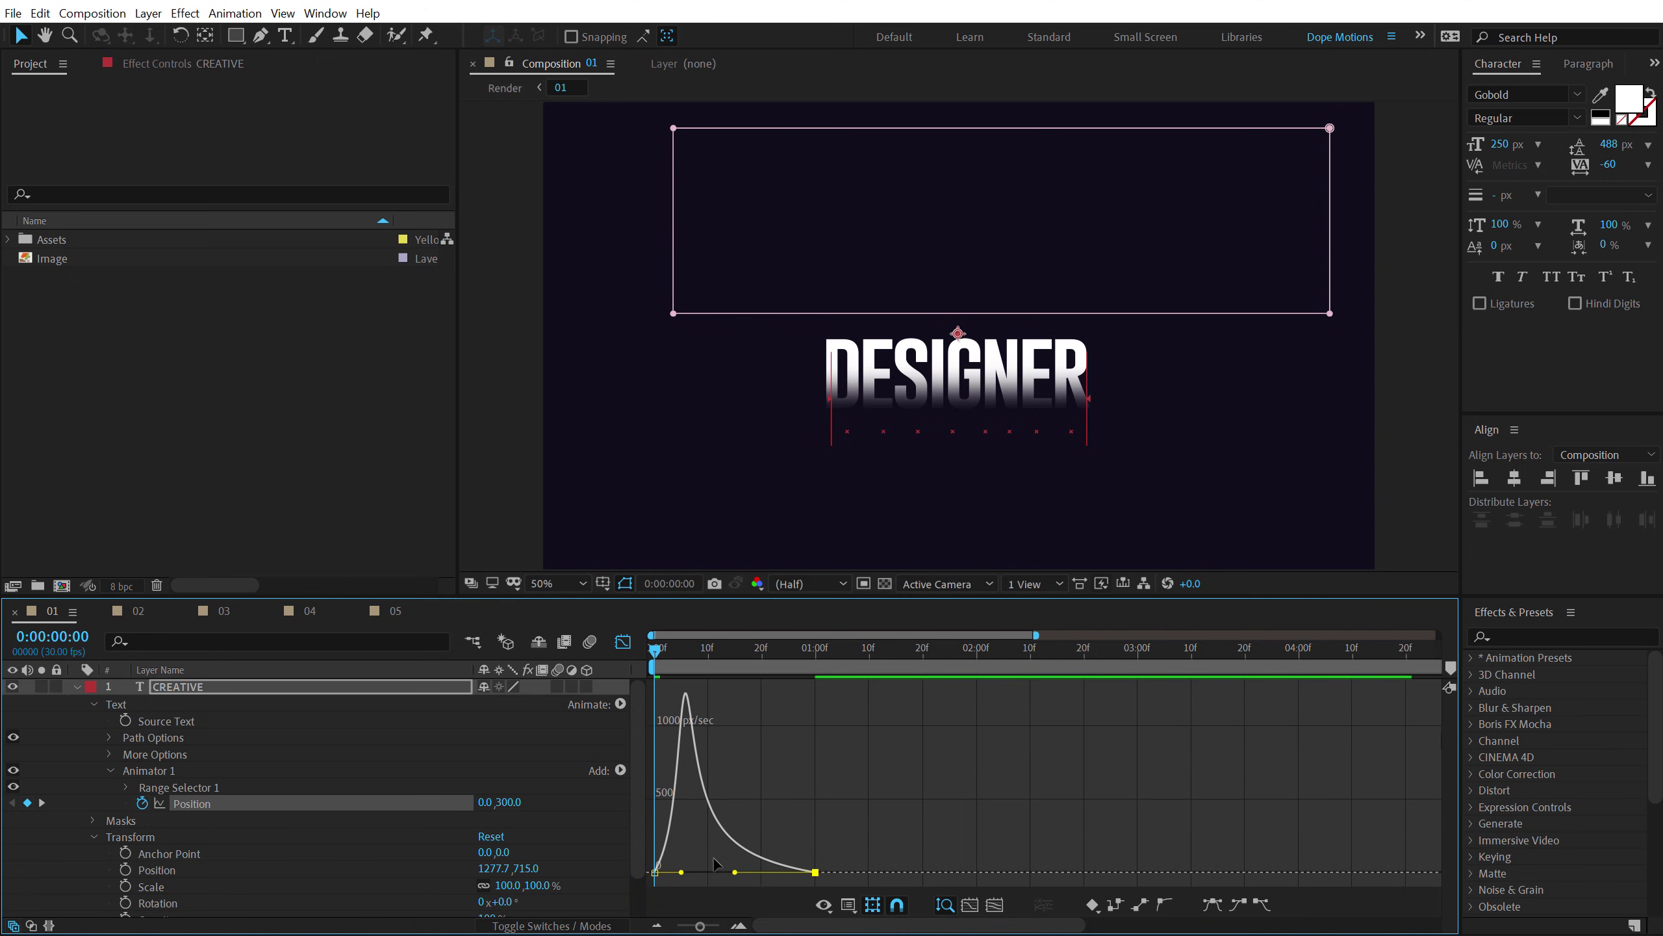
pyautogui.press('space')
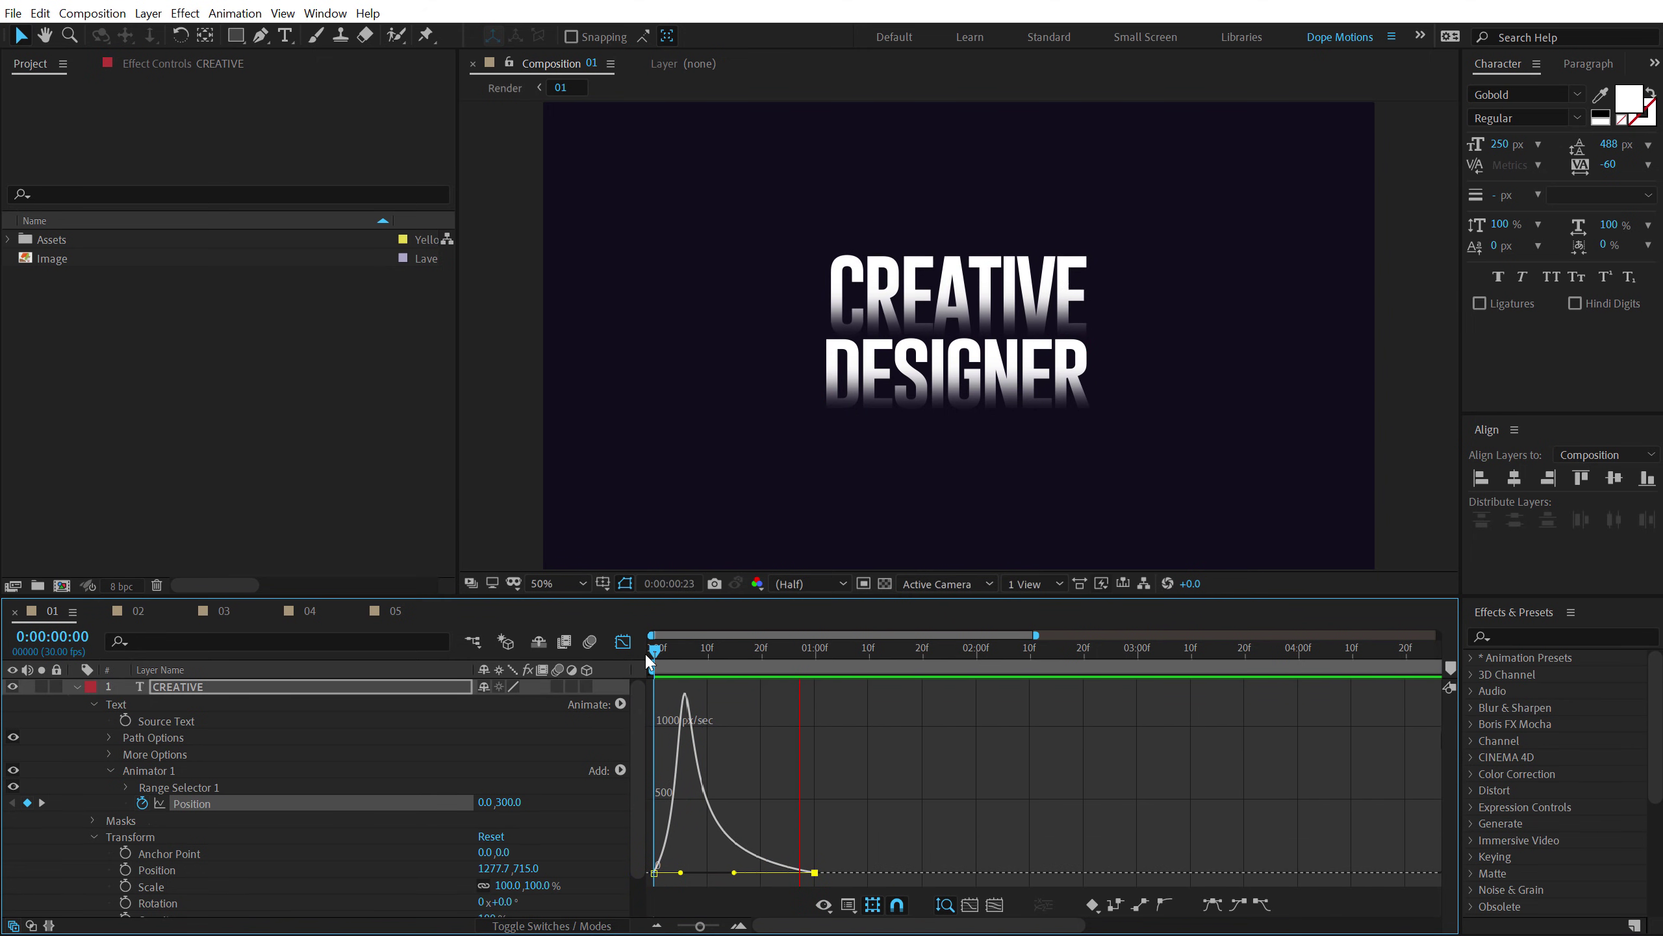
pyautogui.press('space')
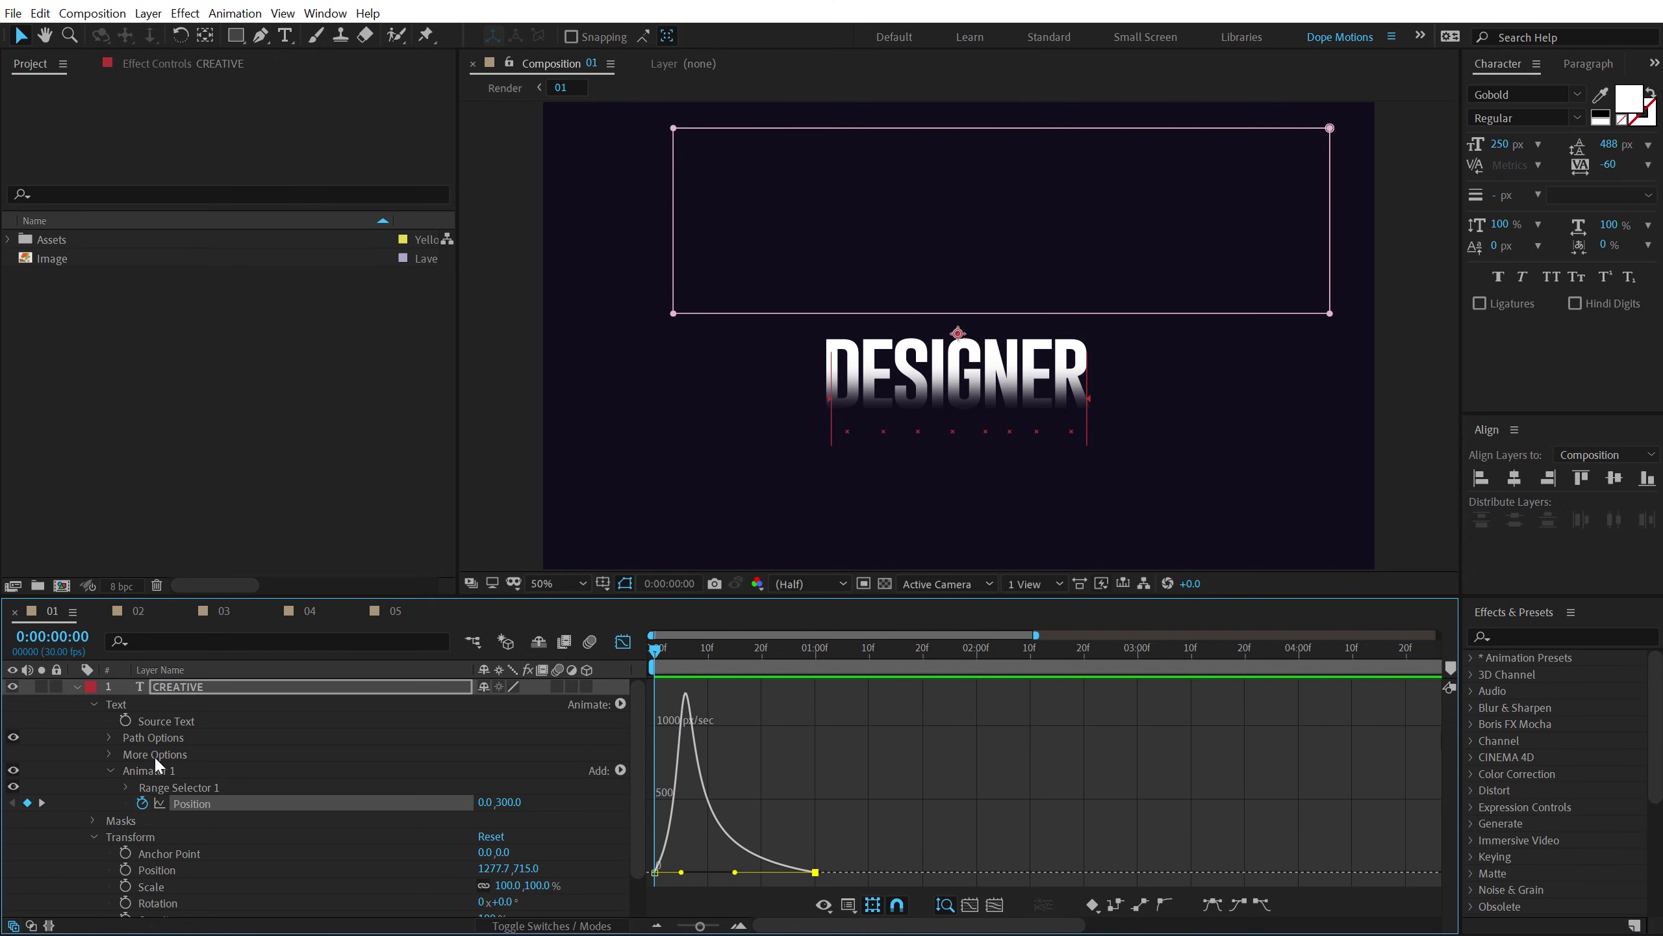
# Copy Animator 1 from the CREATIVE layer to the DESIGNER layer and scrub through the animation to check it
pyautogui.click(93, 838)
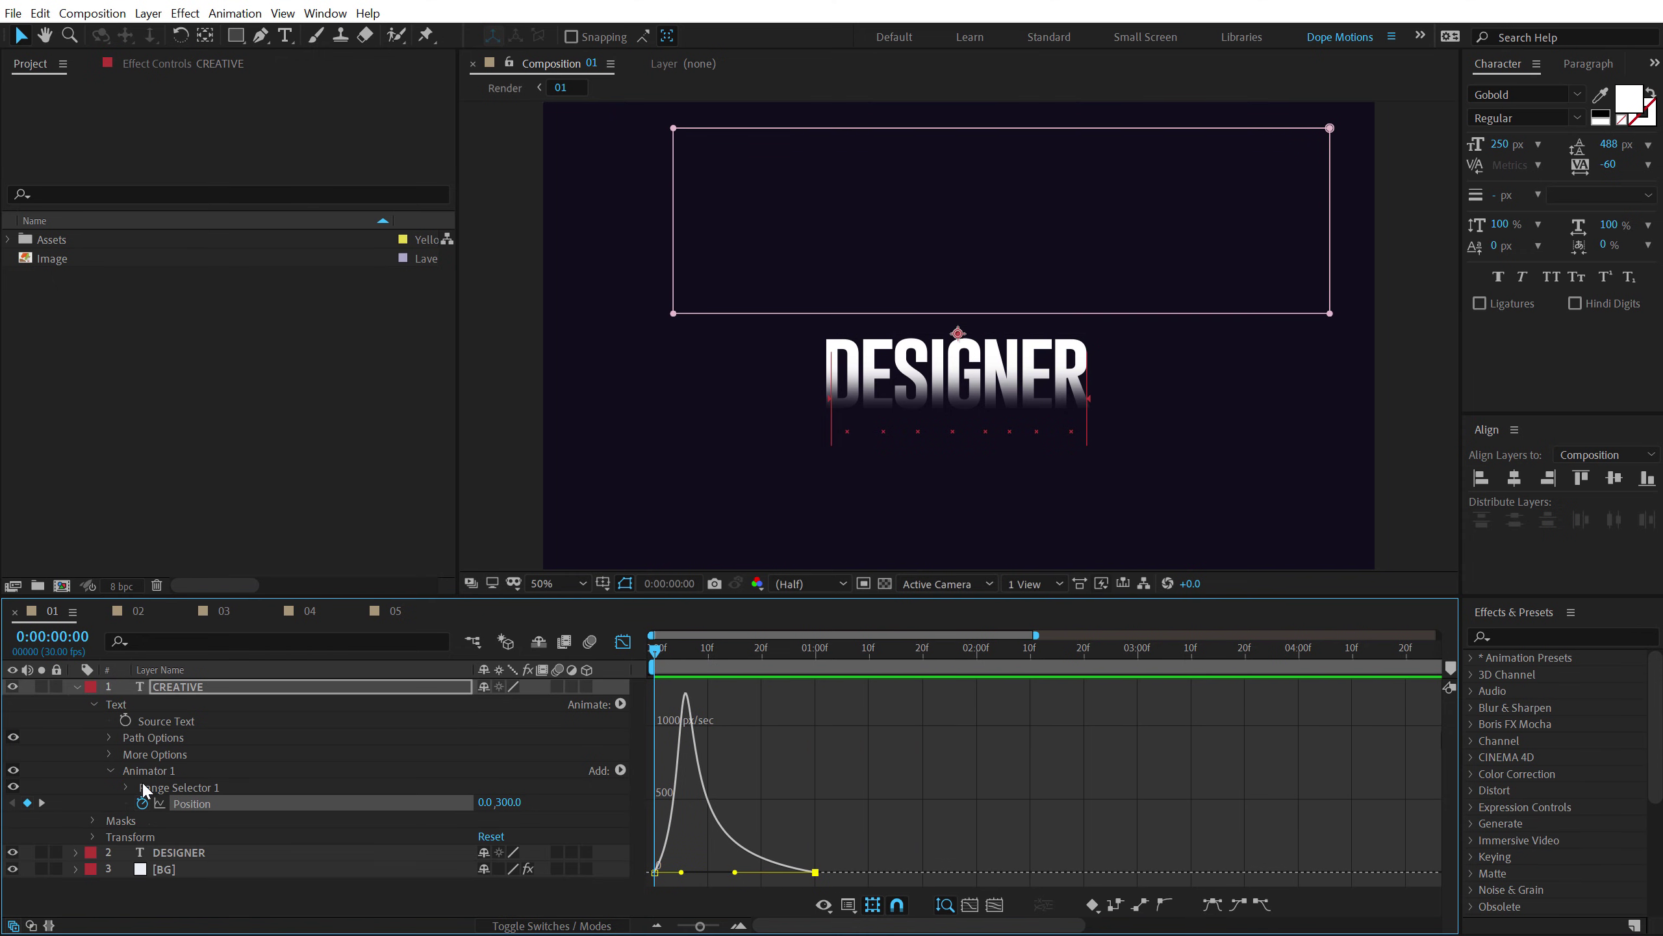
pyautogui.click(163, 773)
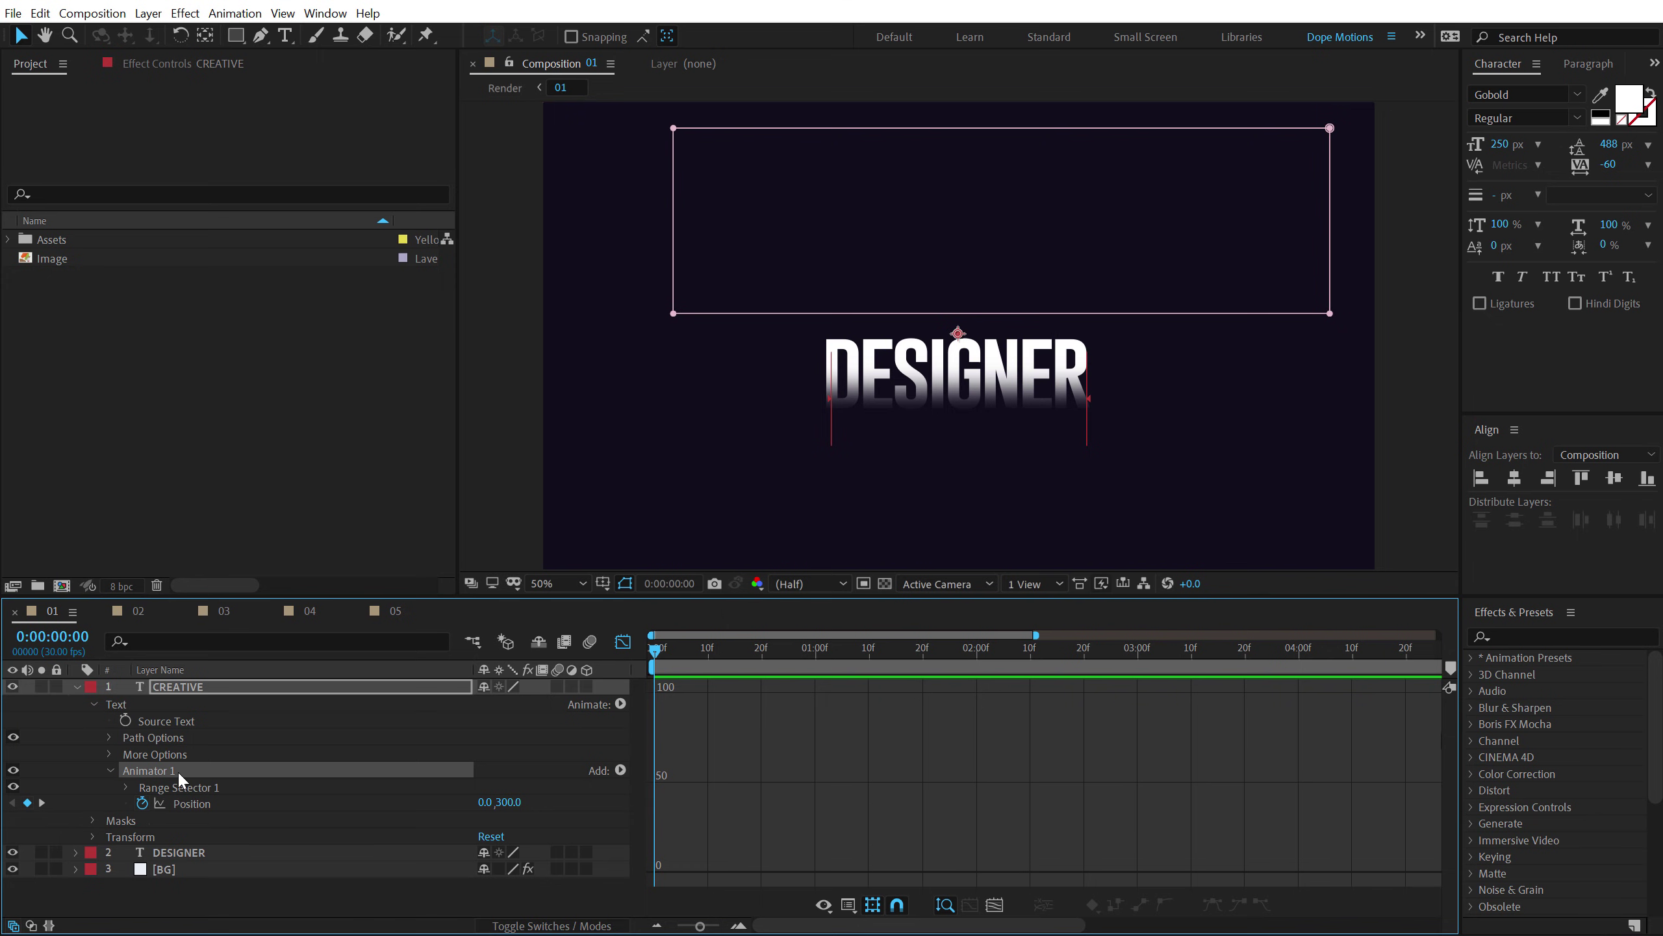
pyautogui.click(75, 686)
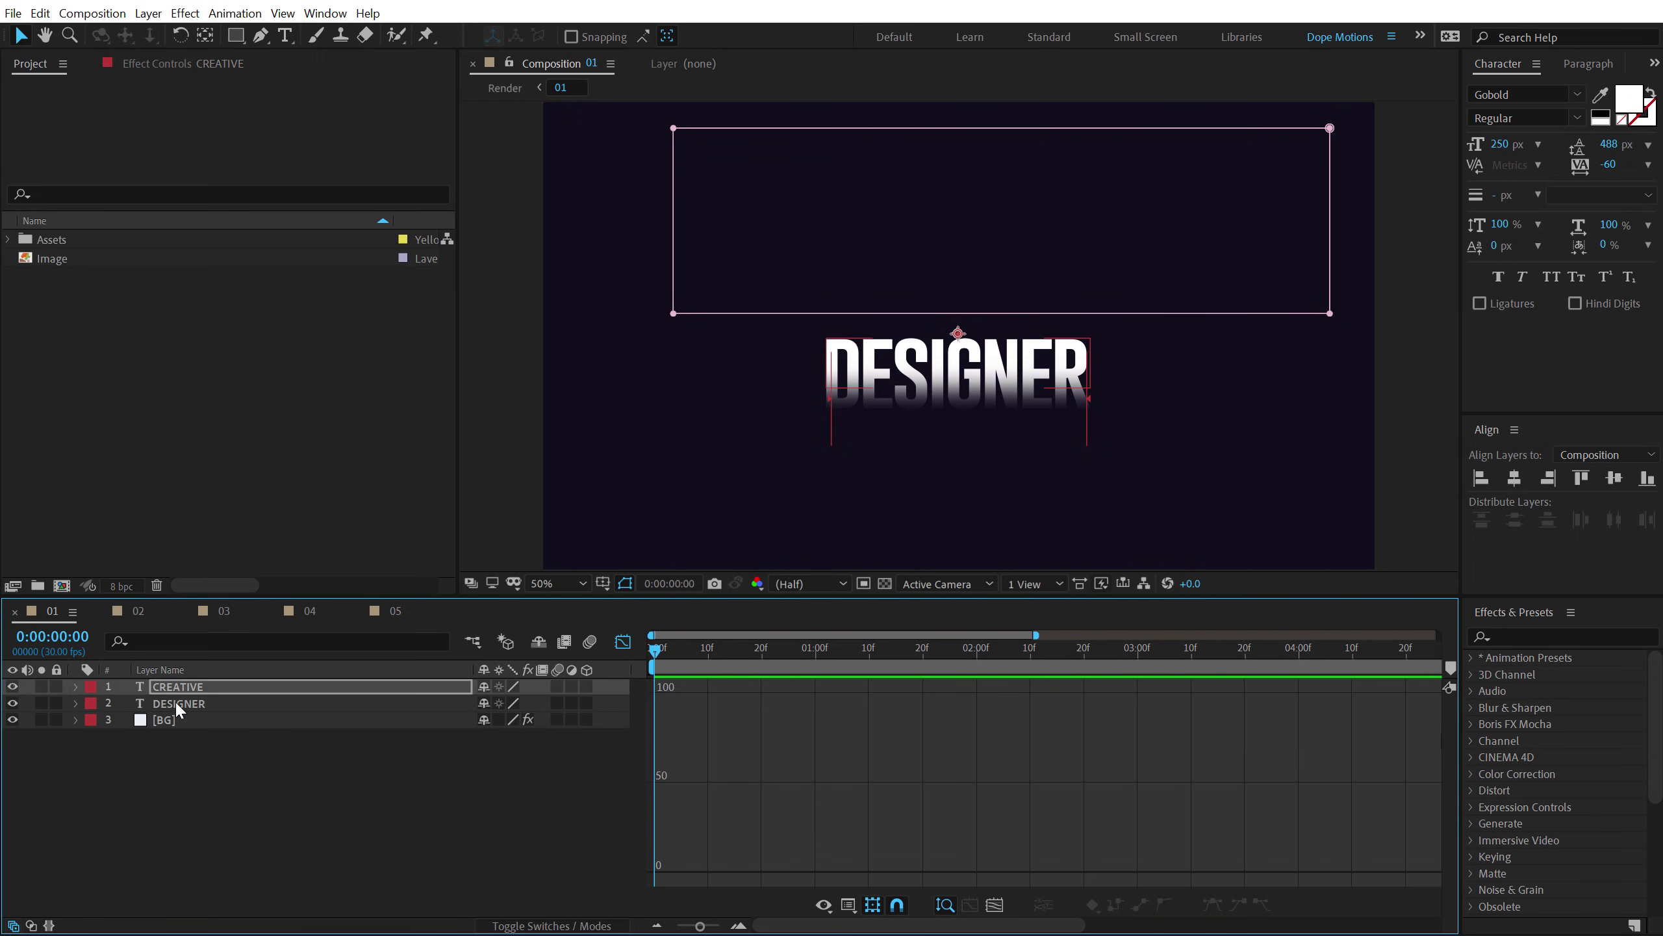
pyautogui.click(174, 703)
pyautogui.click(623, 641)
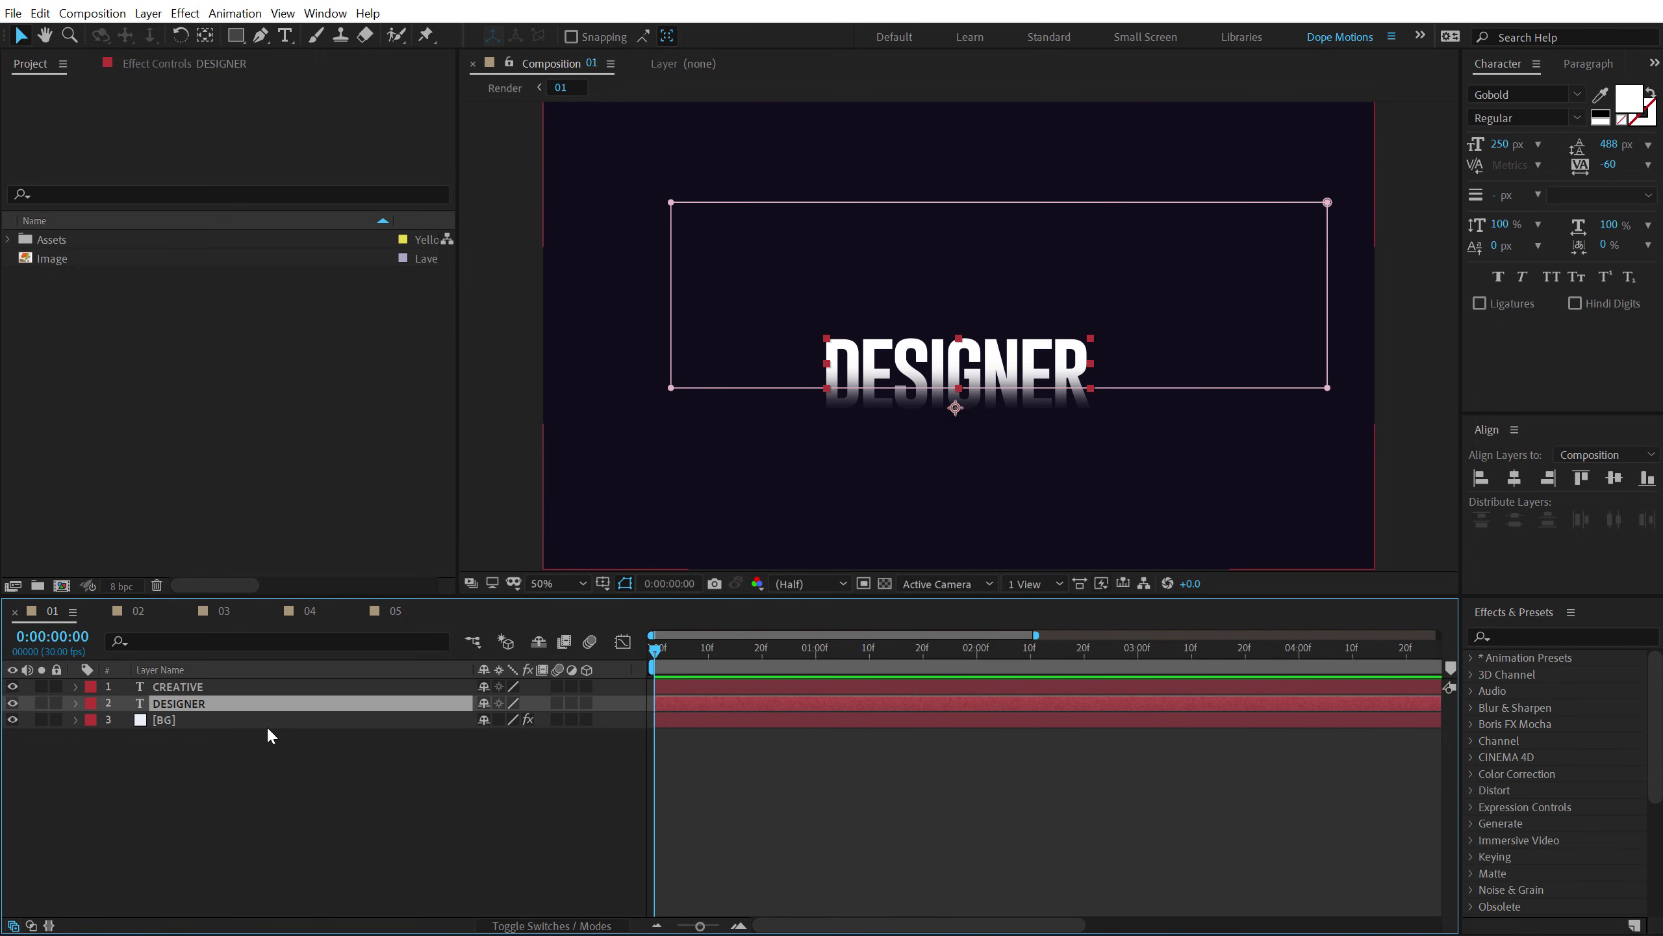
pyautogui.hotkey('ctrl', 'v')
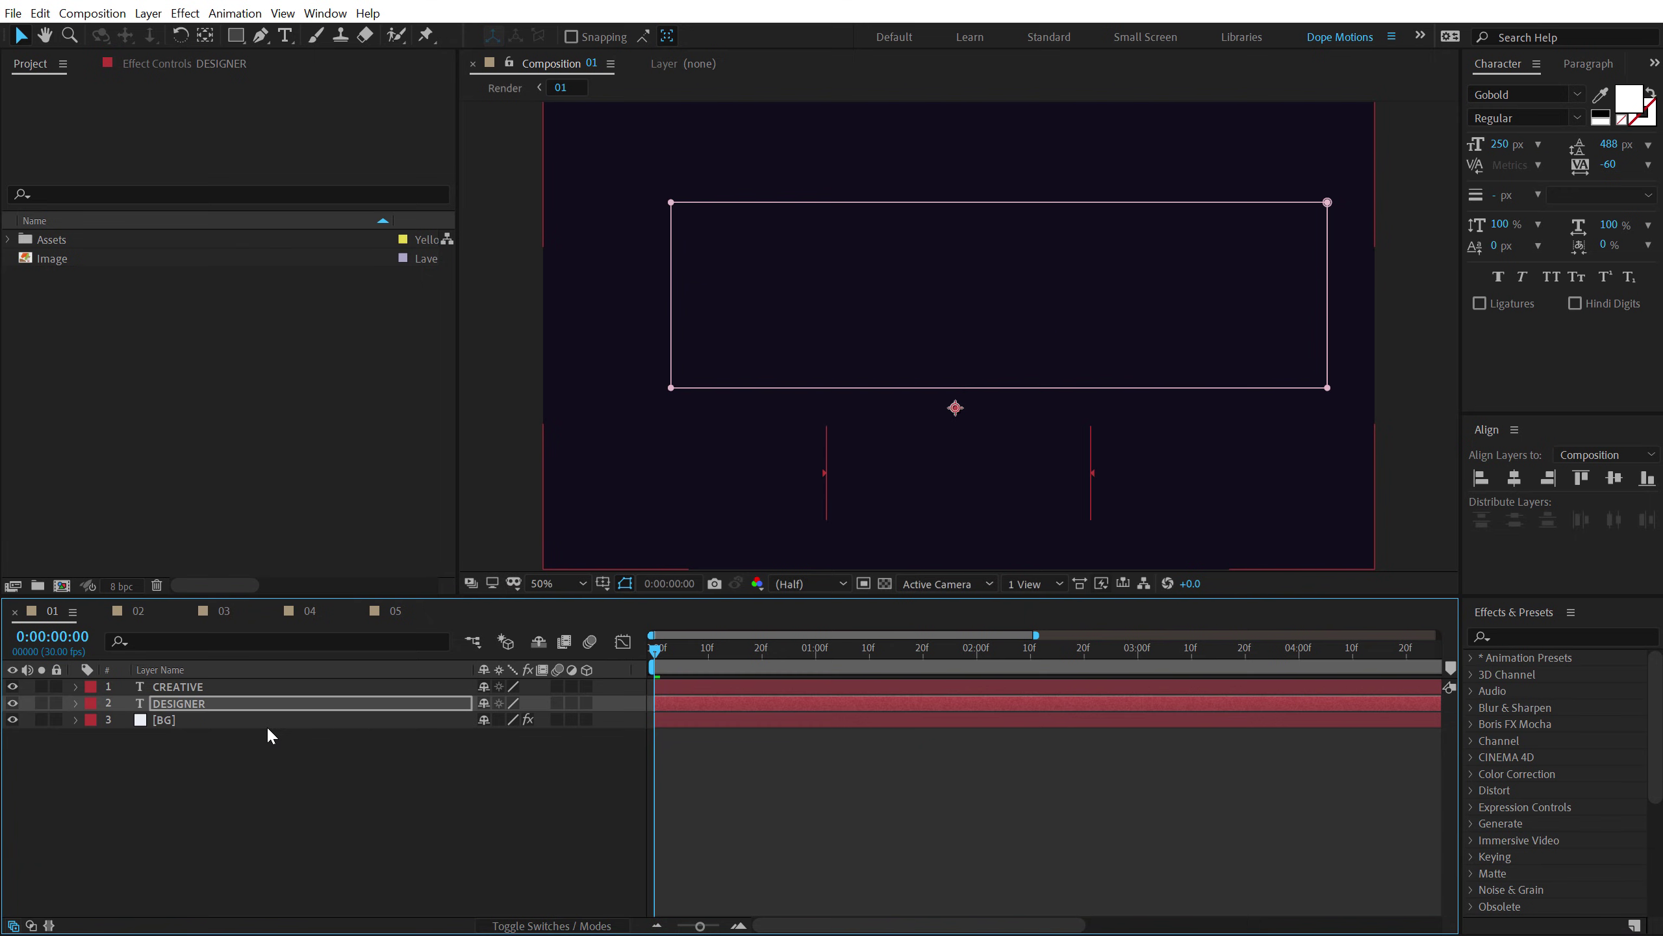
pyautogui.moveTo(666, 649); pyautogui.dragTo(889, 648)
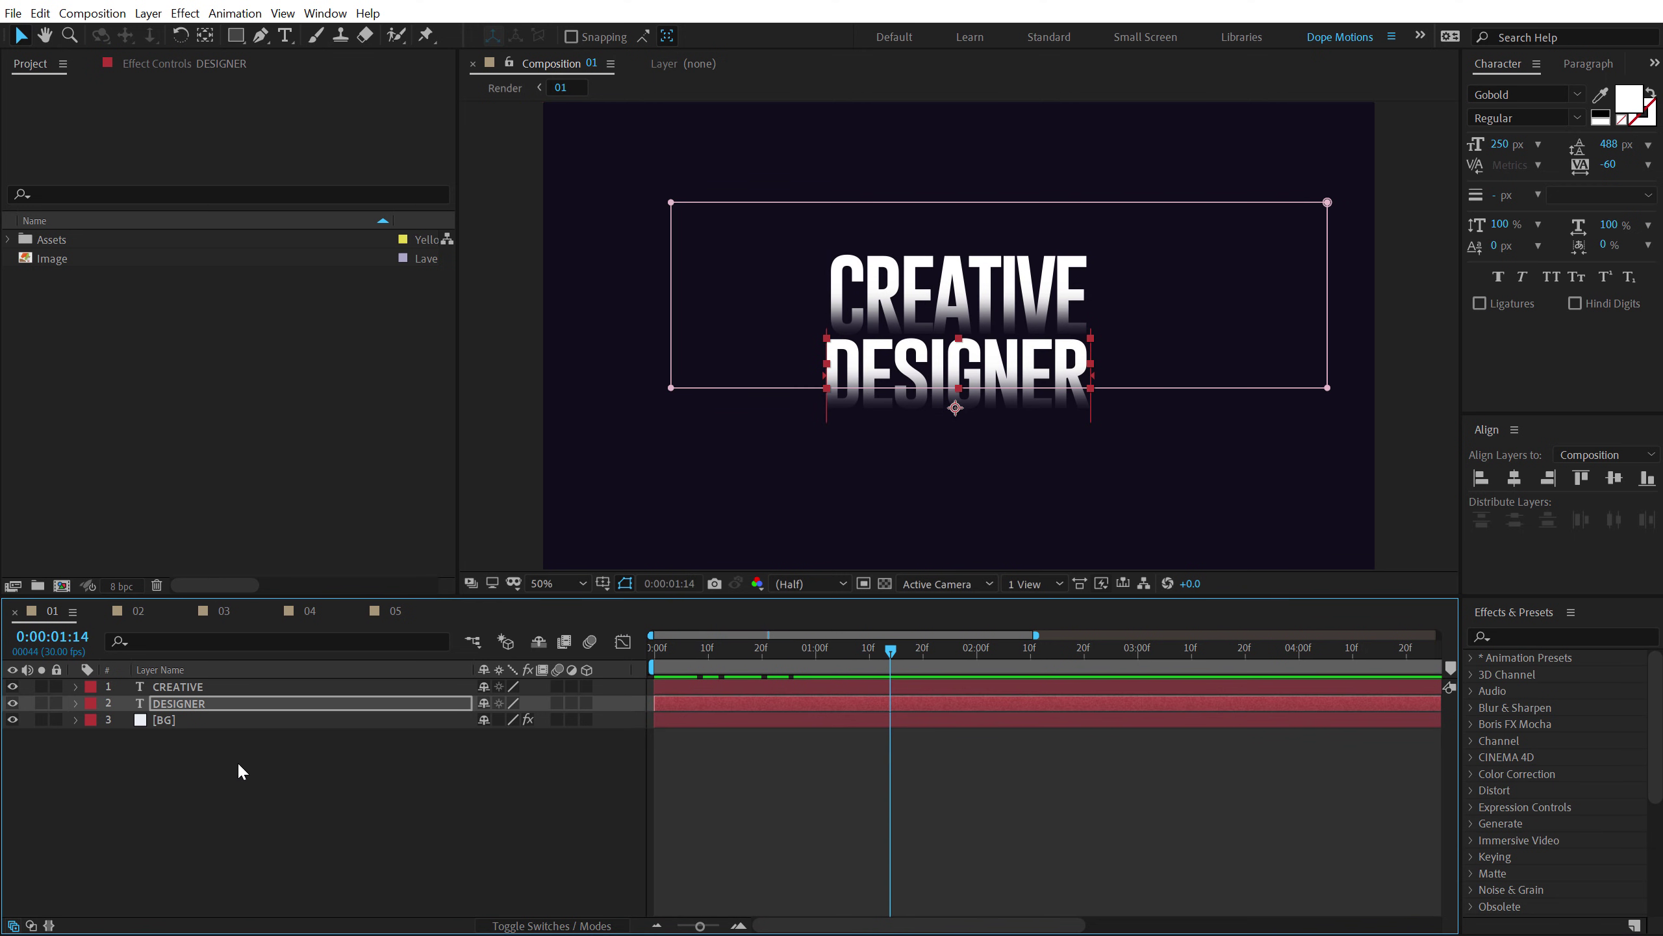
# Apply the Transform effect to the CREATIVE layer and set its Skew to -6
pyautogui.click(236, 762)
pyautogui.click(186, 686)
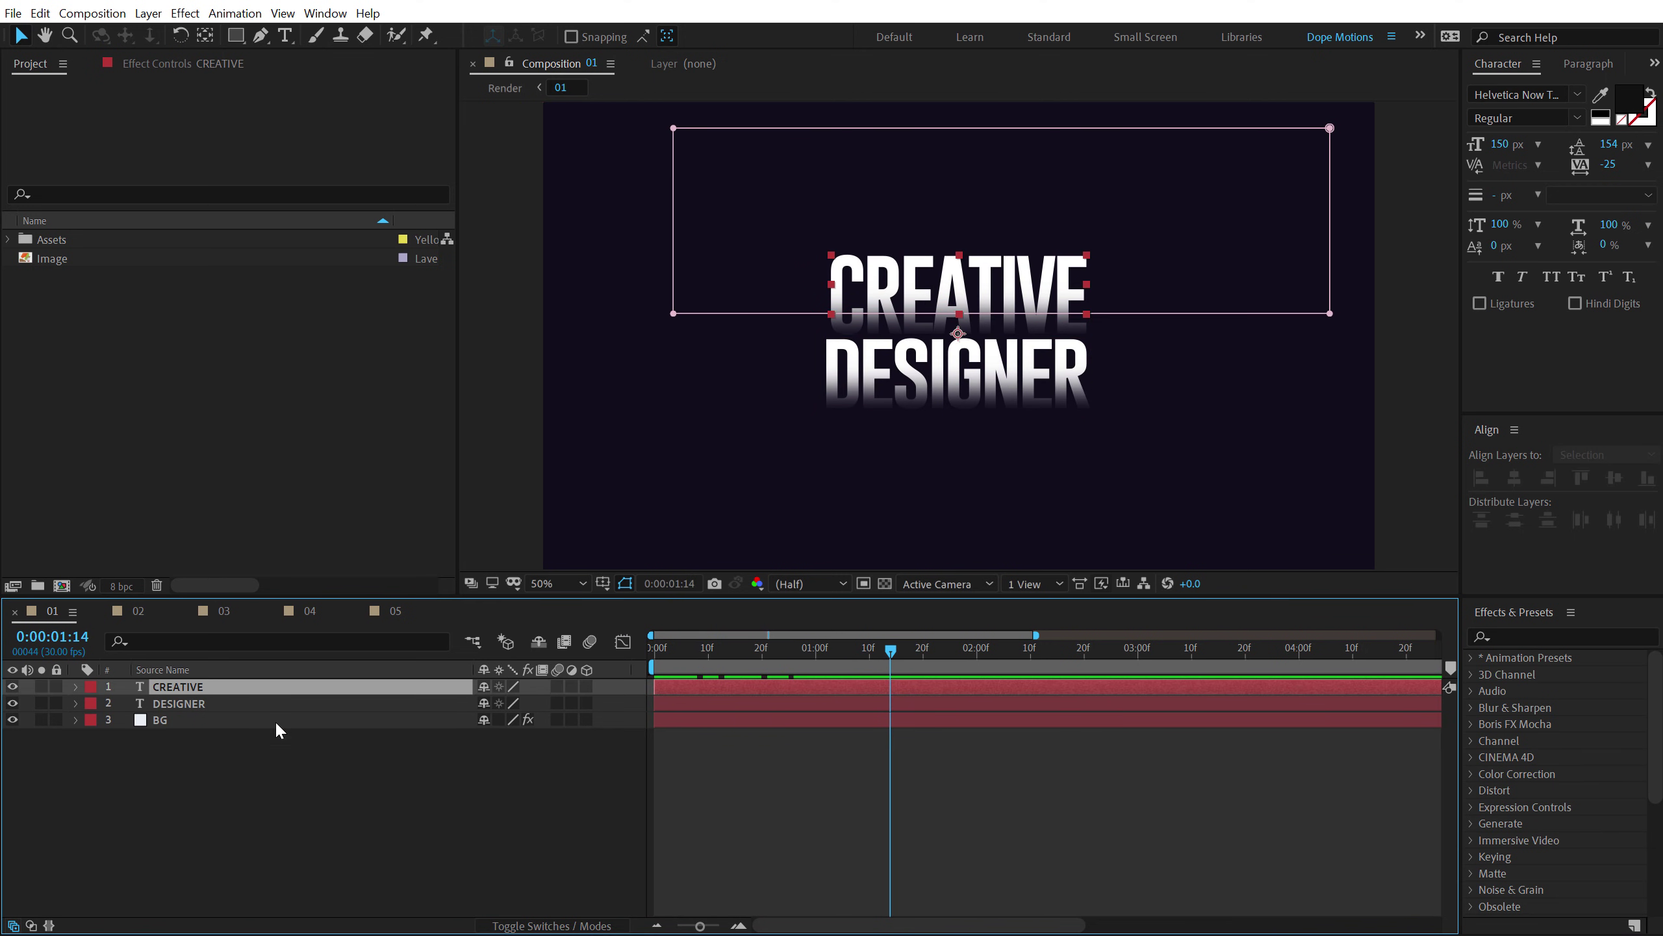
pyautogui.click(1517, 637)
pyautogui.write('tr')
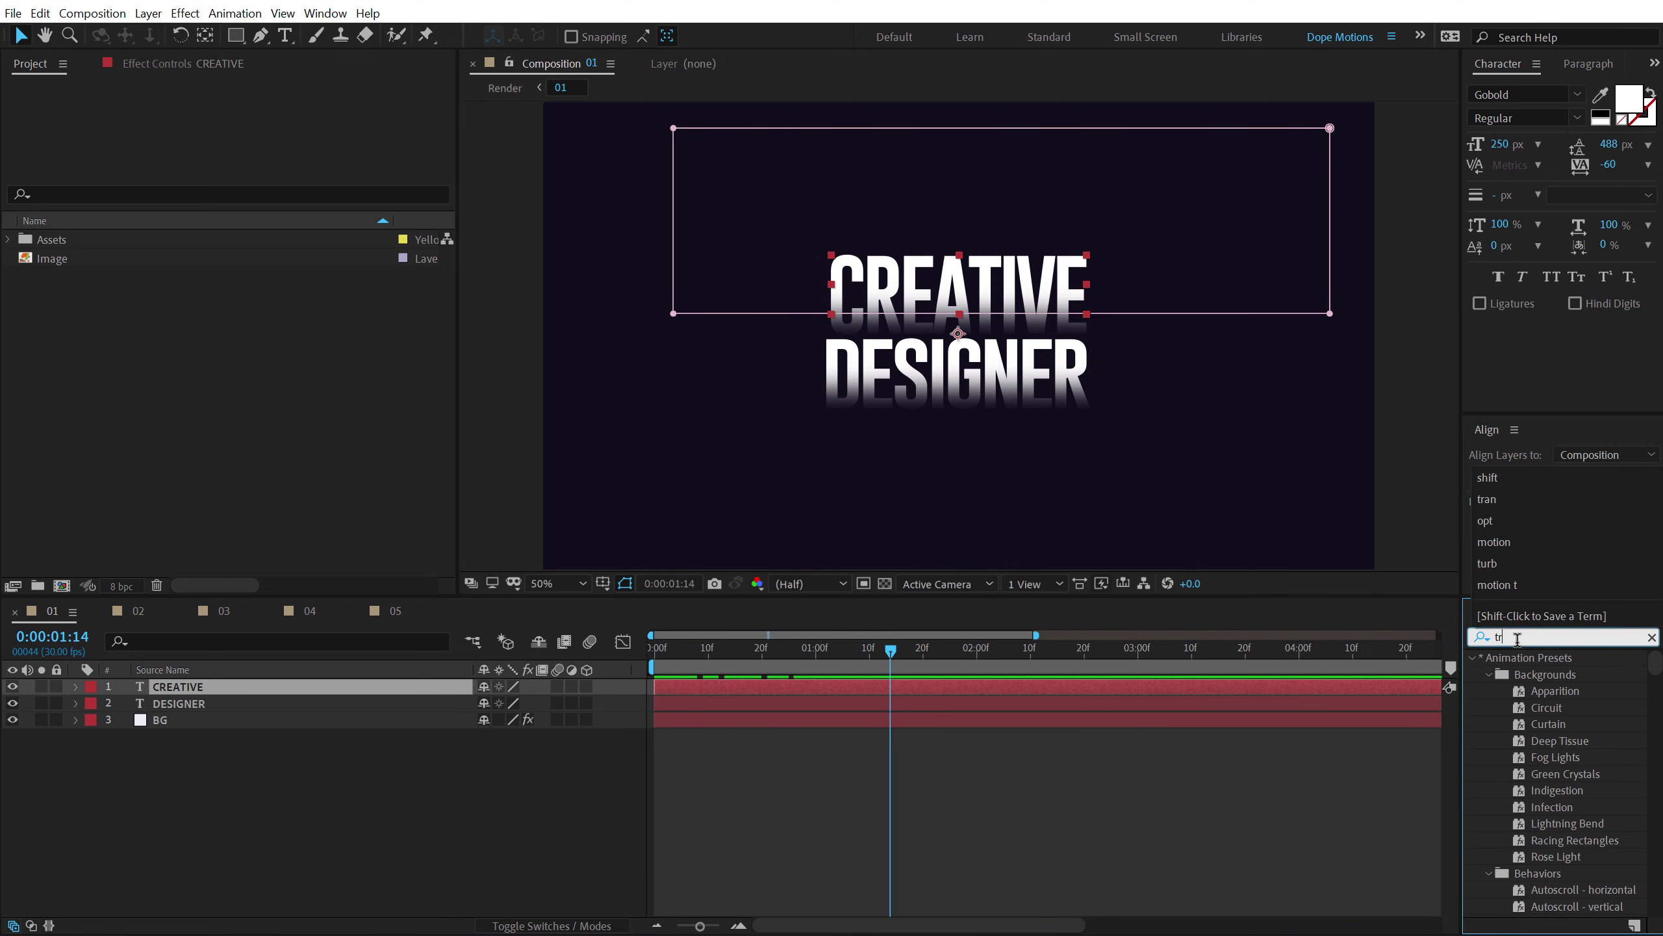
pyautogui.write('ans')
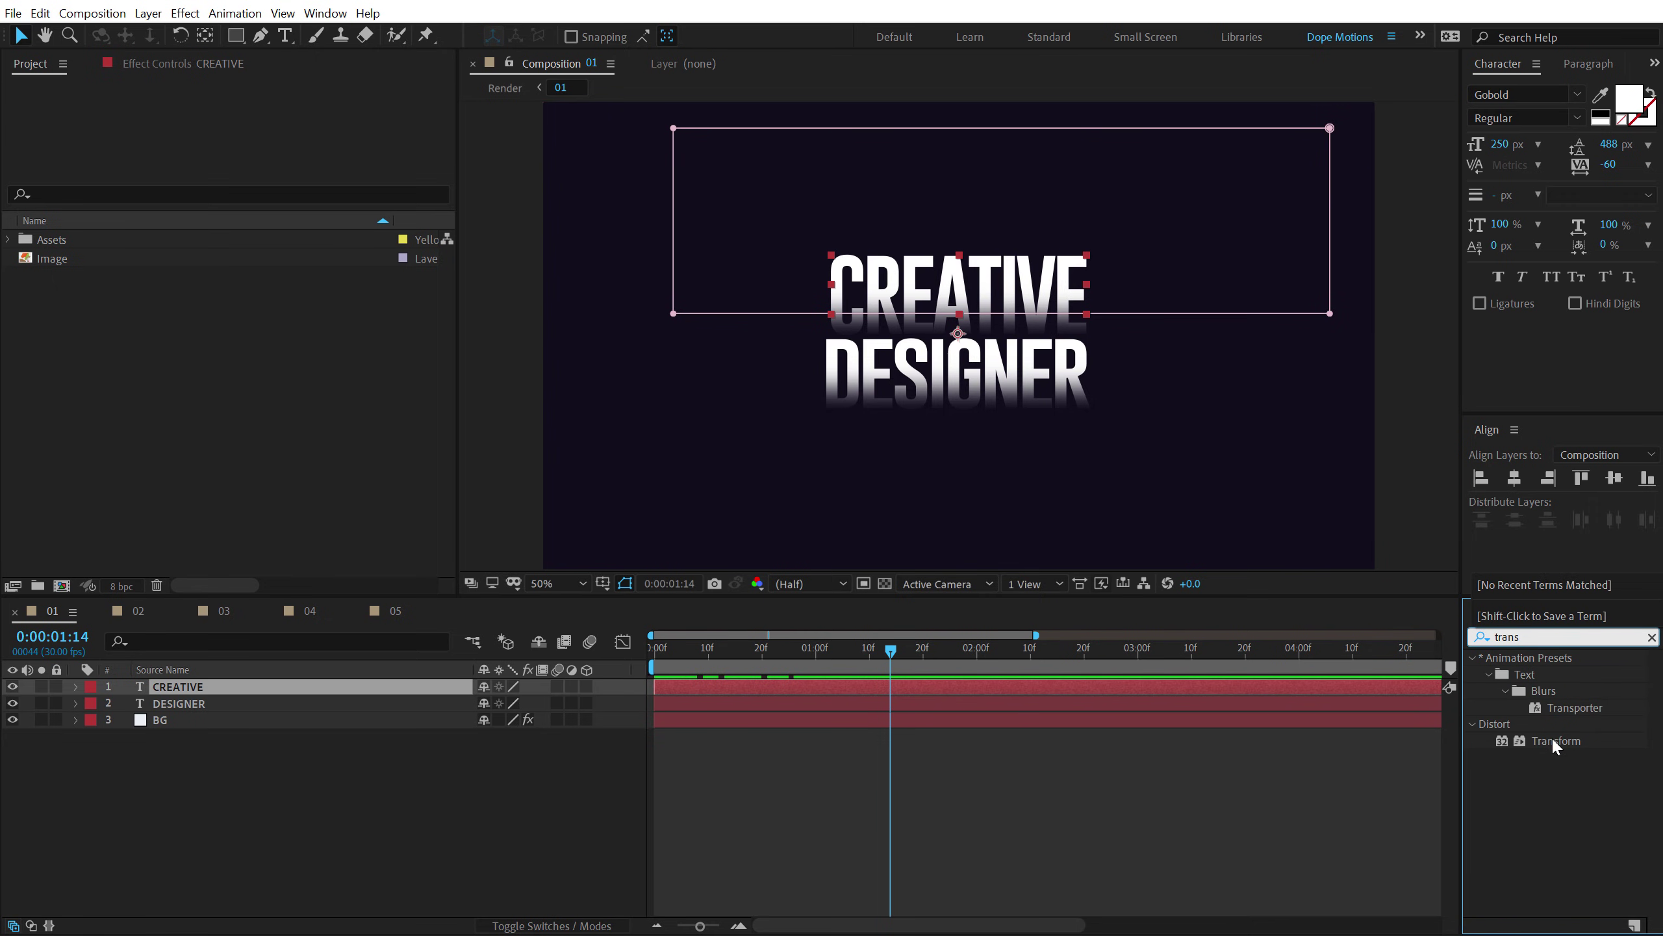
pyautogui.doubleClick(1557, 741)
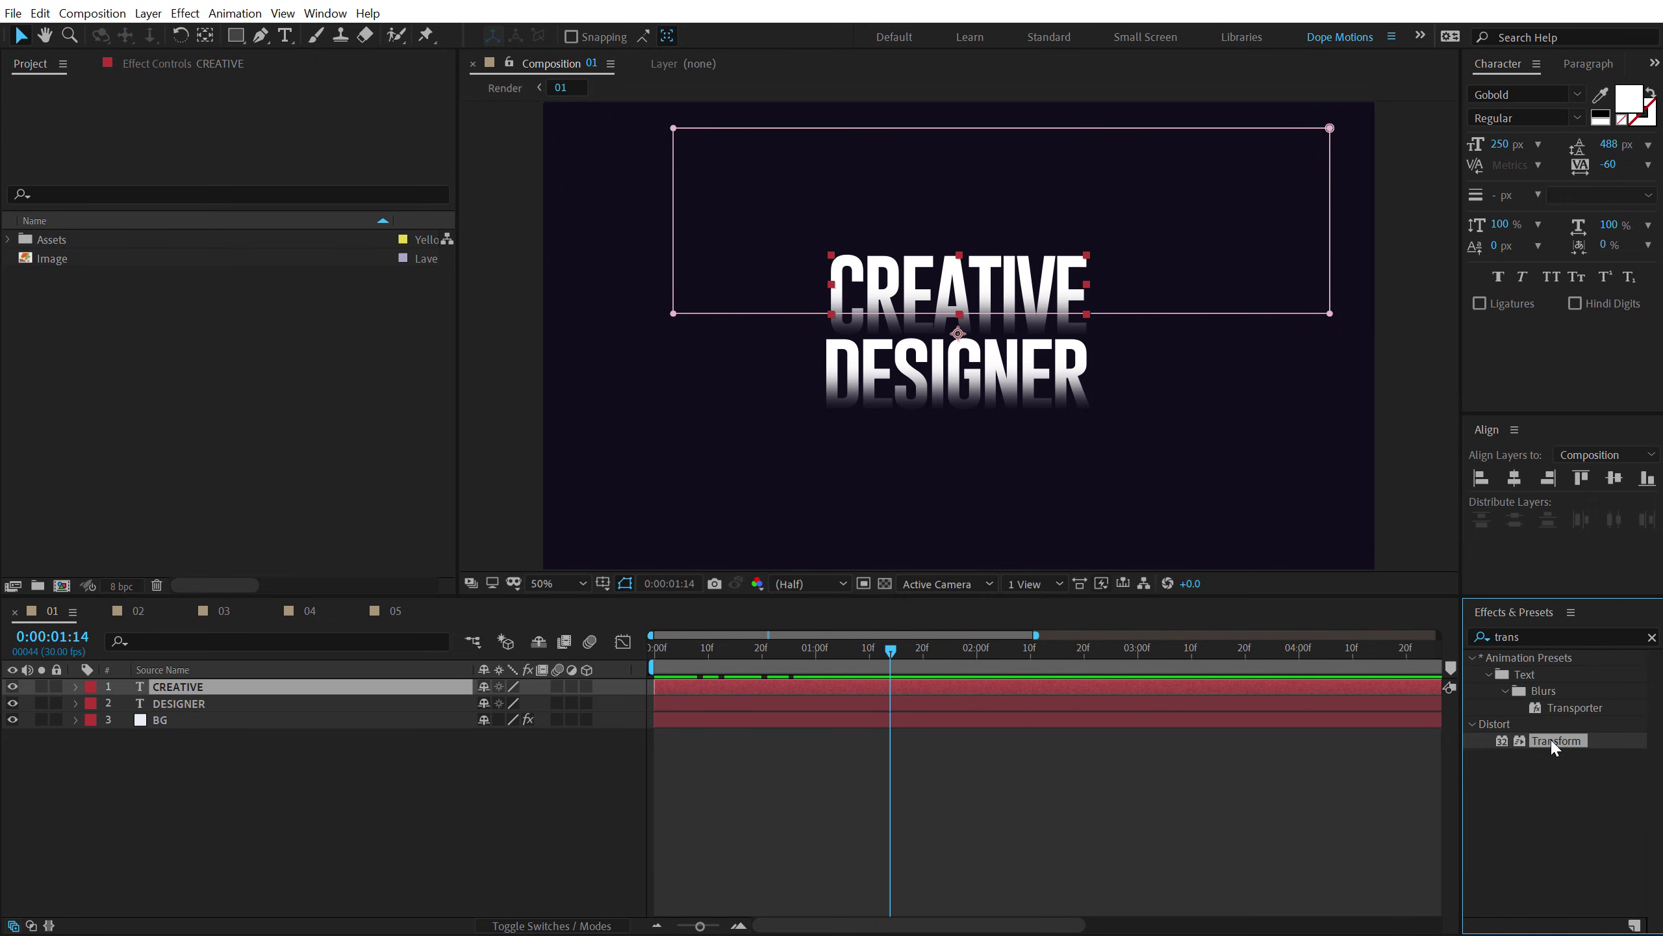
pyautogui.click(252, 205)
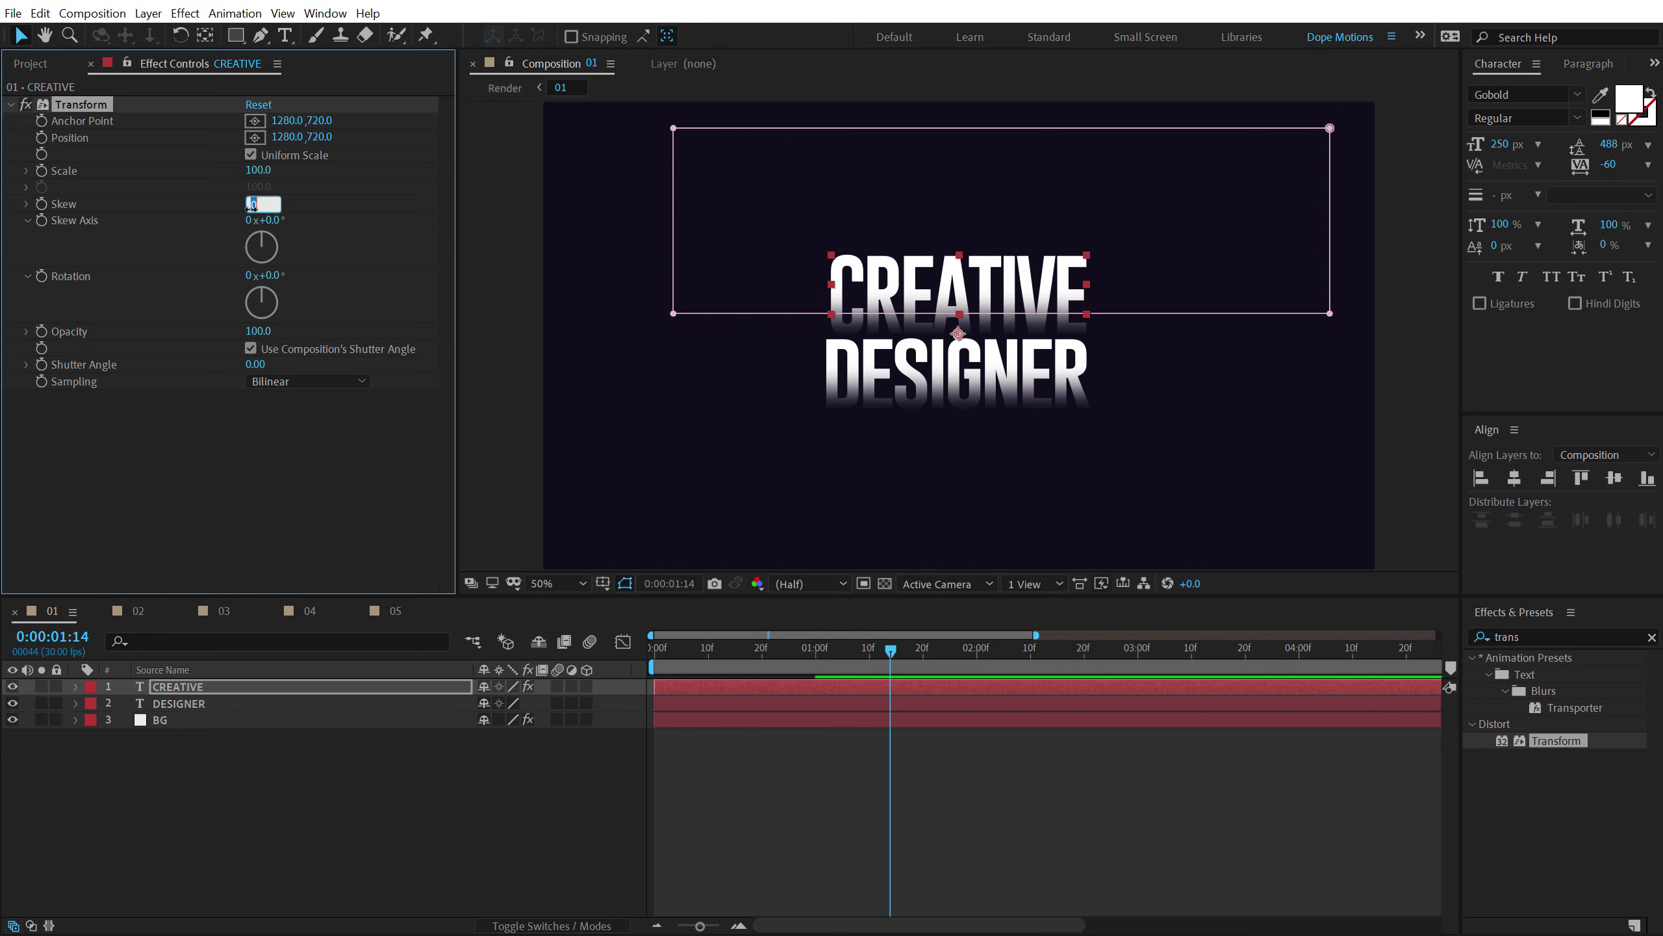
pyautogui.write('-6')
pyautogui.press('Return')
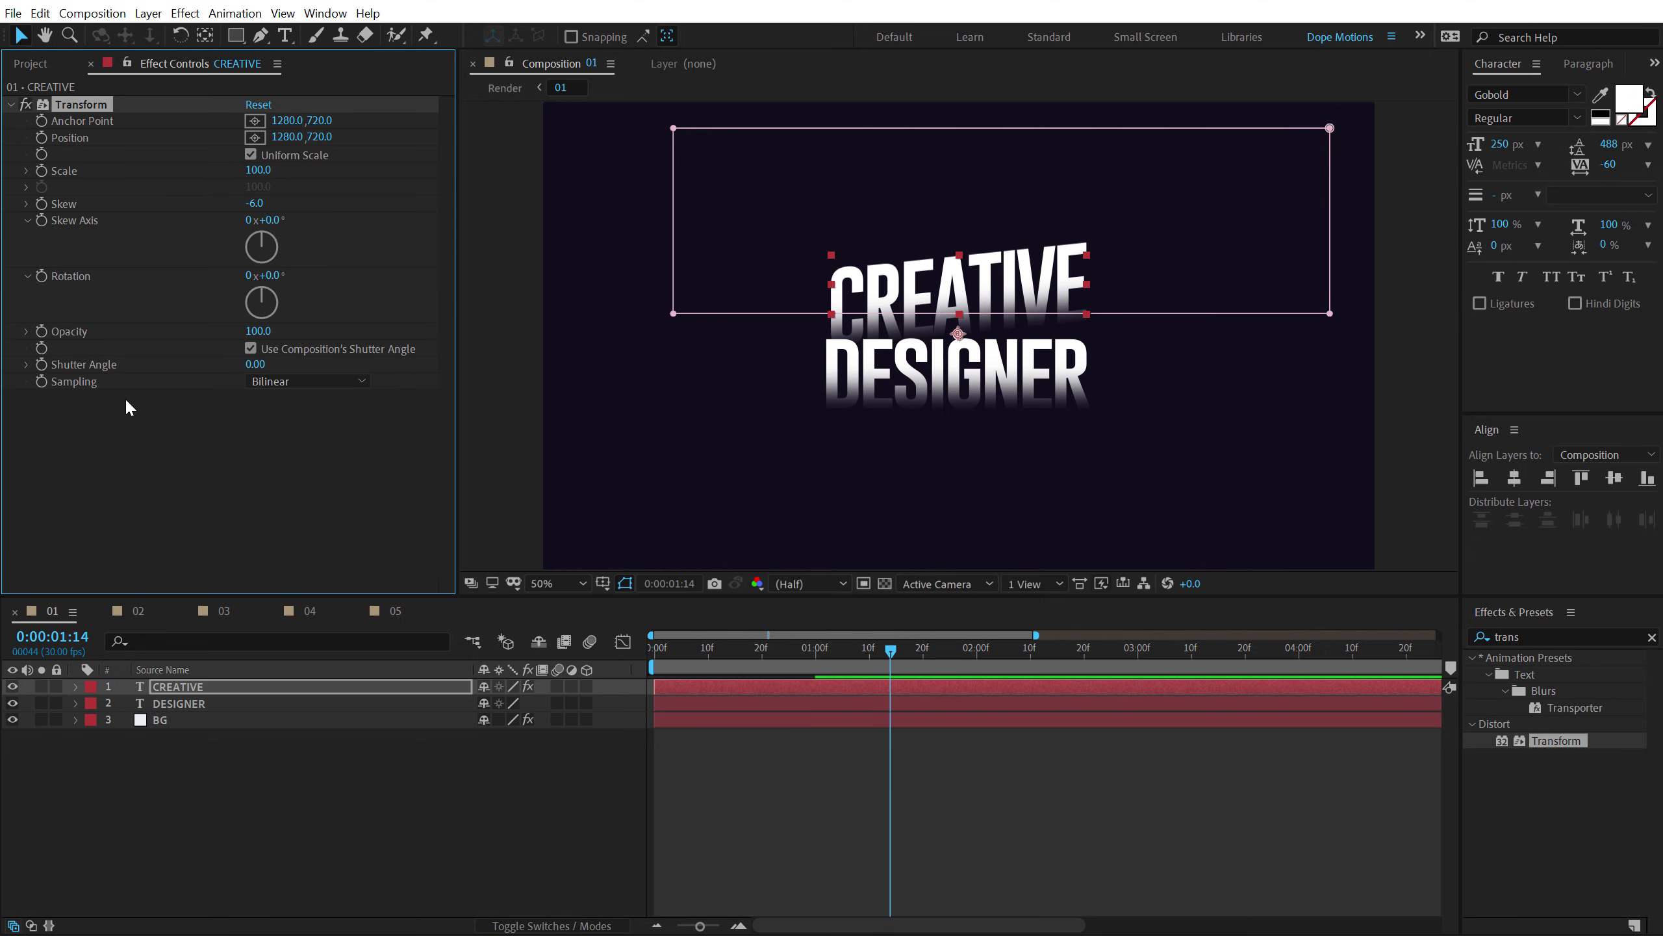
# Copy the Transform effect from CREATIVE to the DESIGNER layer and preview the skewed text animation
pyautogui.hotkey('ctrl', 'c')
pyautogui.click(198, 703)
pyautogui.hotkey('ctrl', 'v')
pyautogui.click(493, 798)
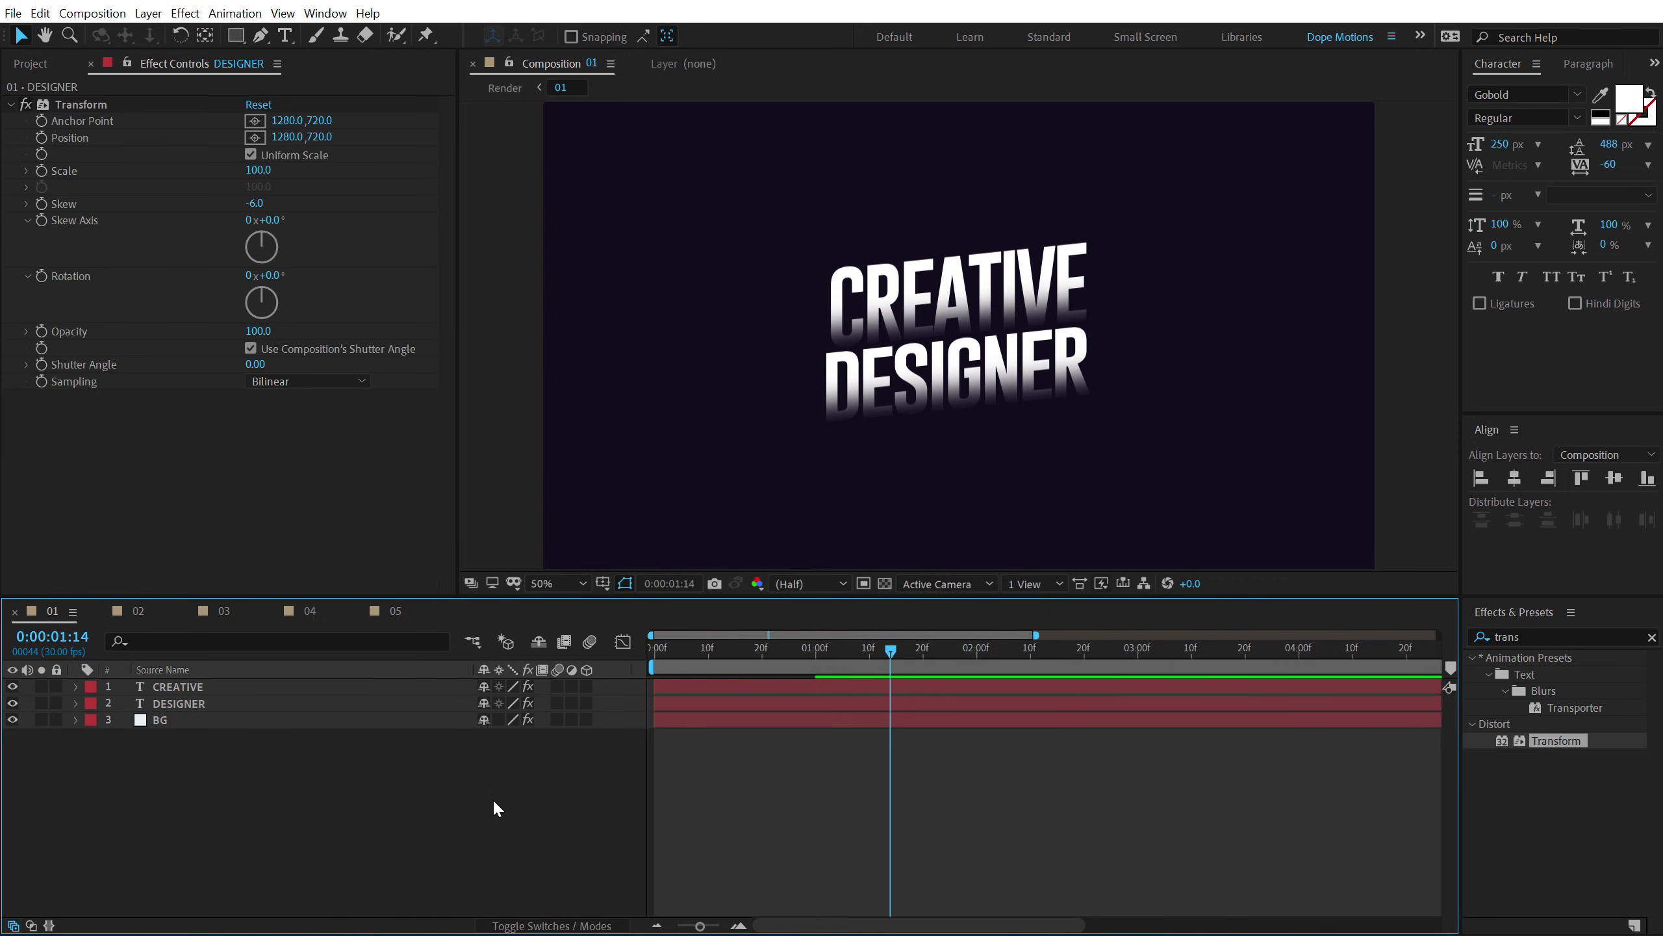
pyautogui.press('space')
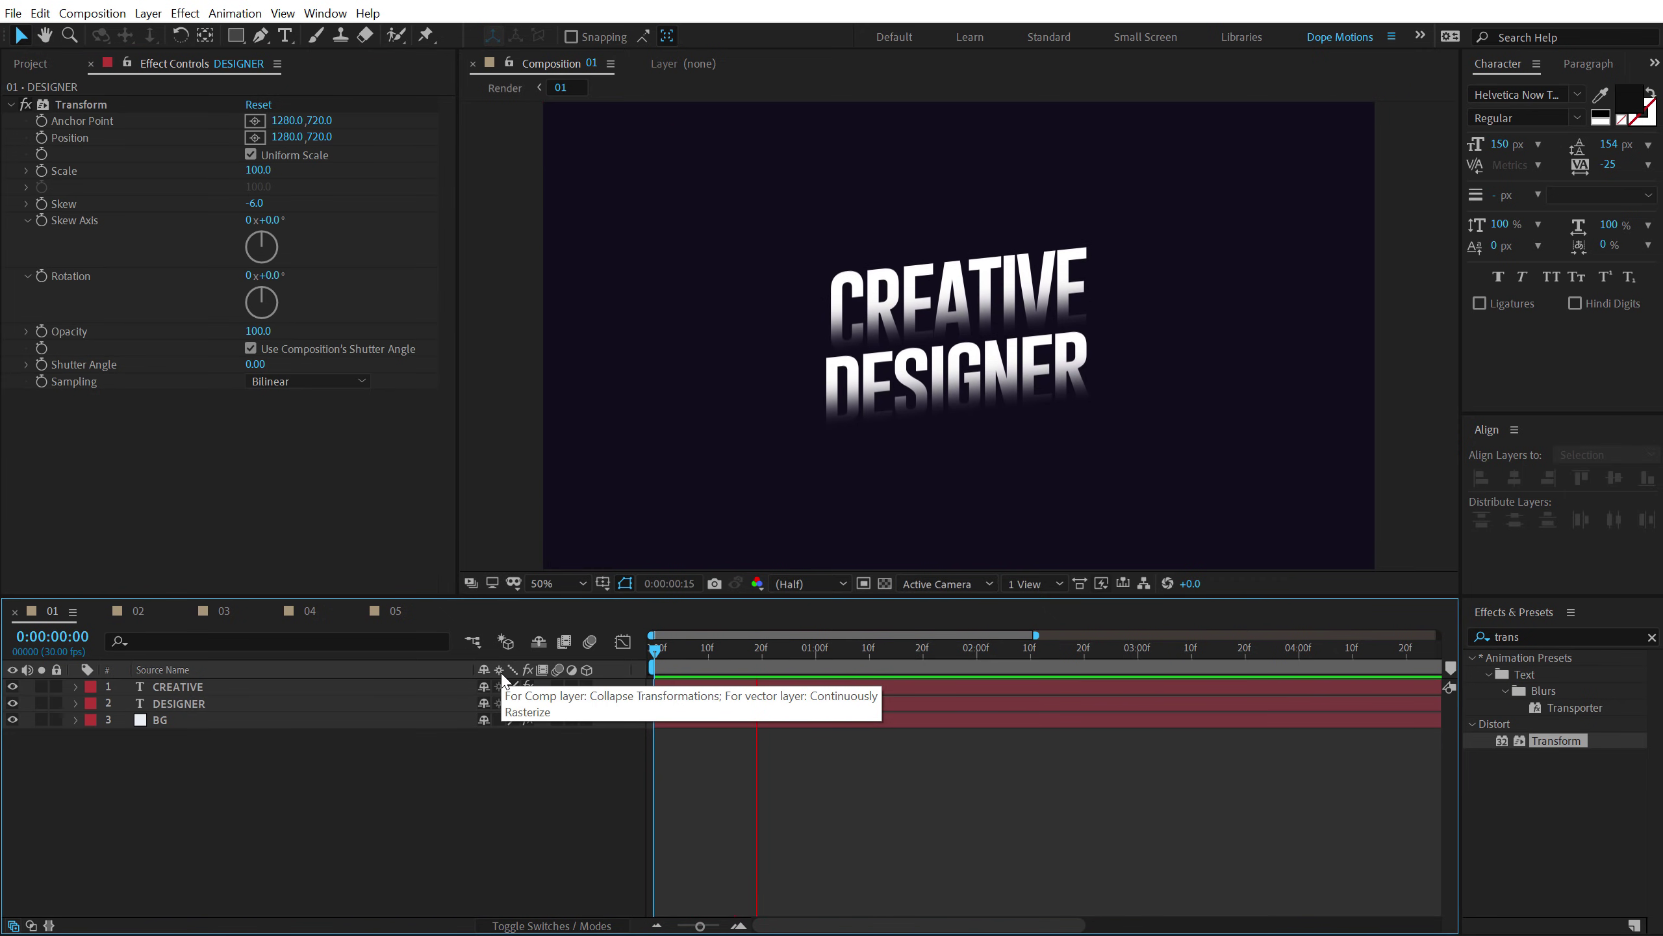
pyautogui.press('space')
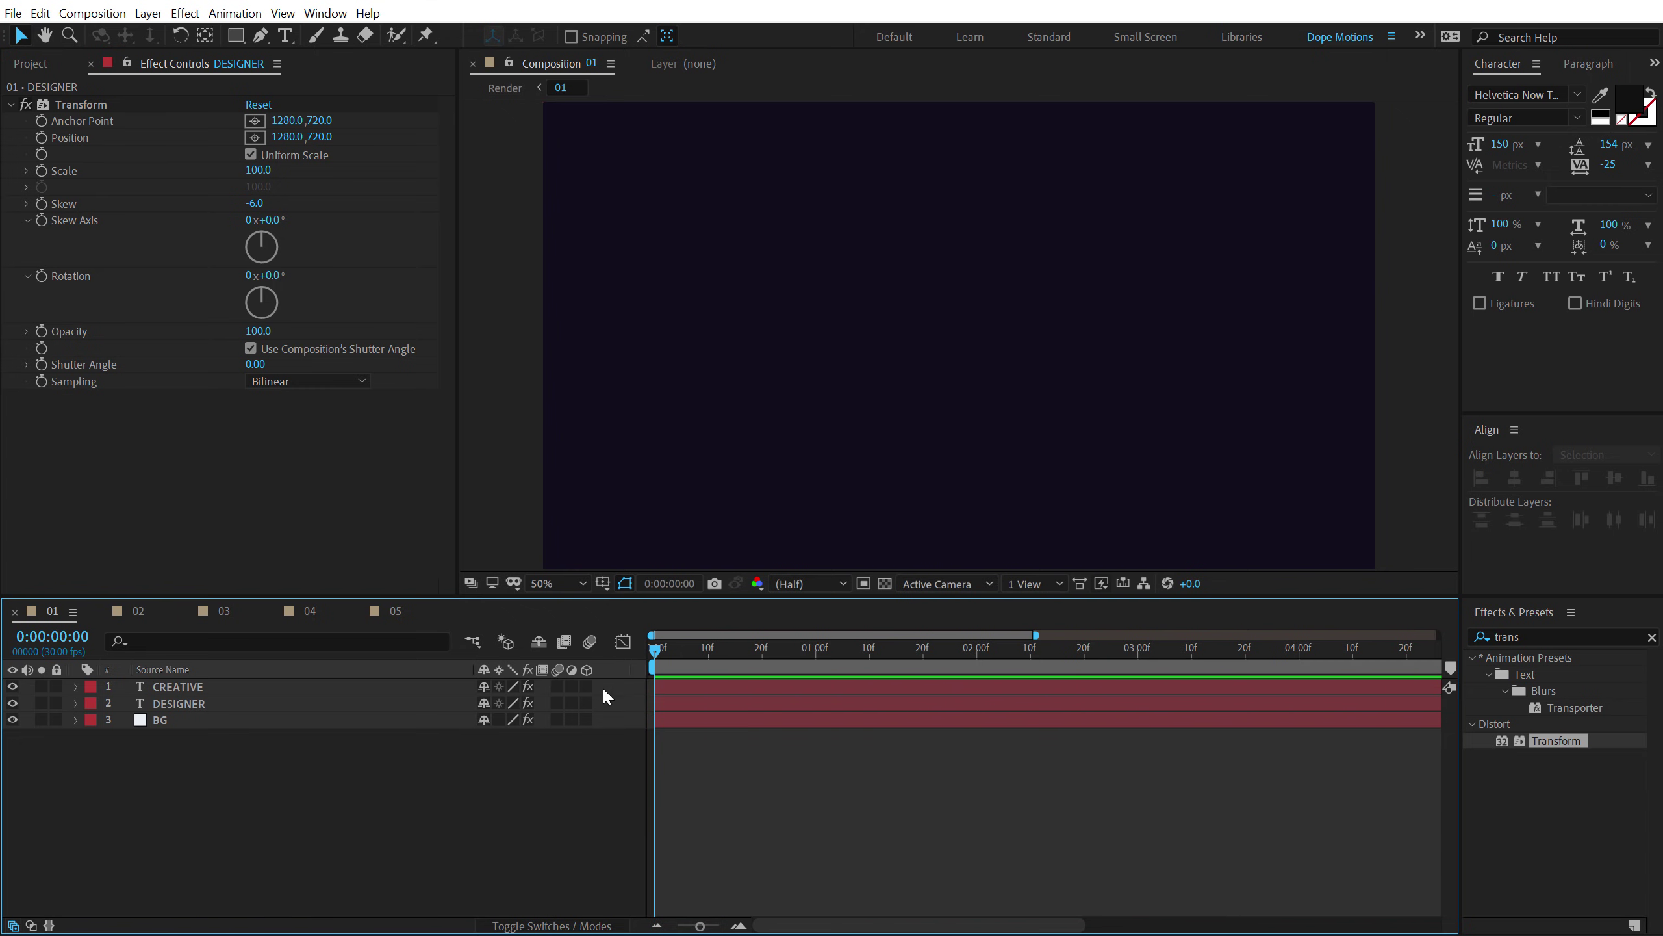
# Delay the DESIGNER layer by about three frames relative to CREATIVE and preview the staggered reveal
pyautogui.moveTo(667, 698); pyautogui.dragTo(681, 699)
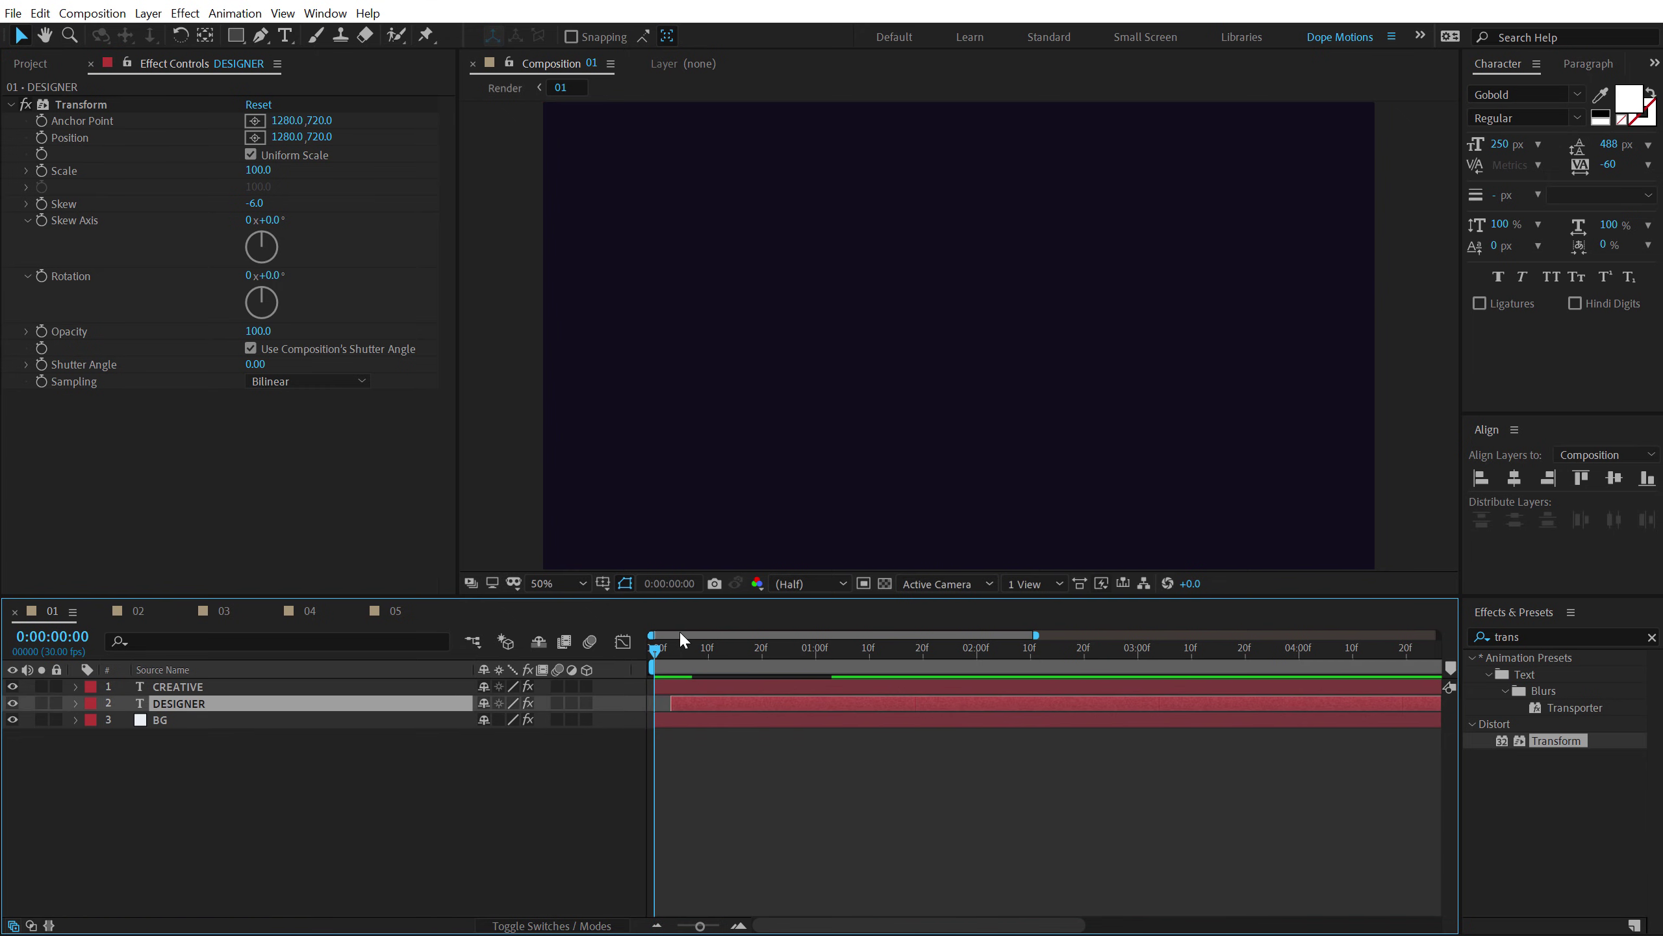
pyautogui.press('space')
pyautogui.click(874, 647)
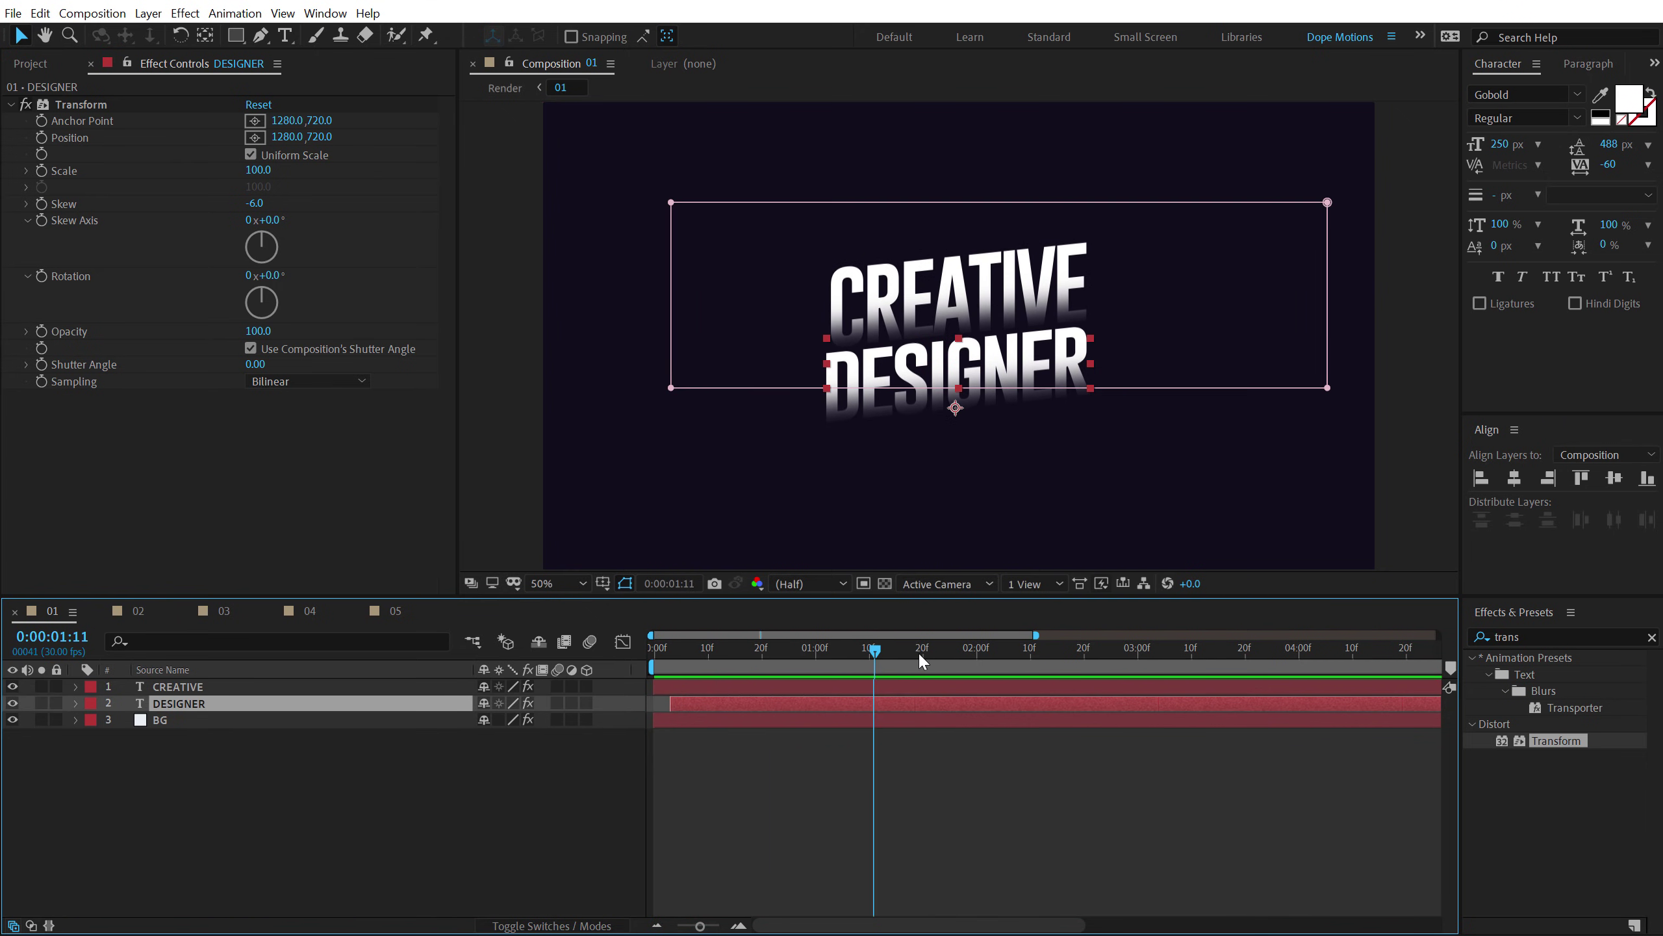
# End the work area at 0:00:02:03, preview the animation, and return to the first frame
pyautogui.moveTo(919, 654); pyautogui.dragTo(993, 654)
pyautogui.press('n')
pyautogui.press('space')
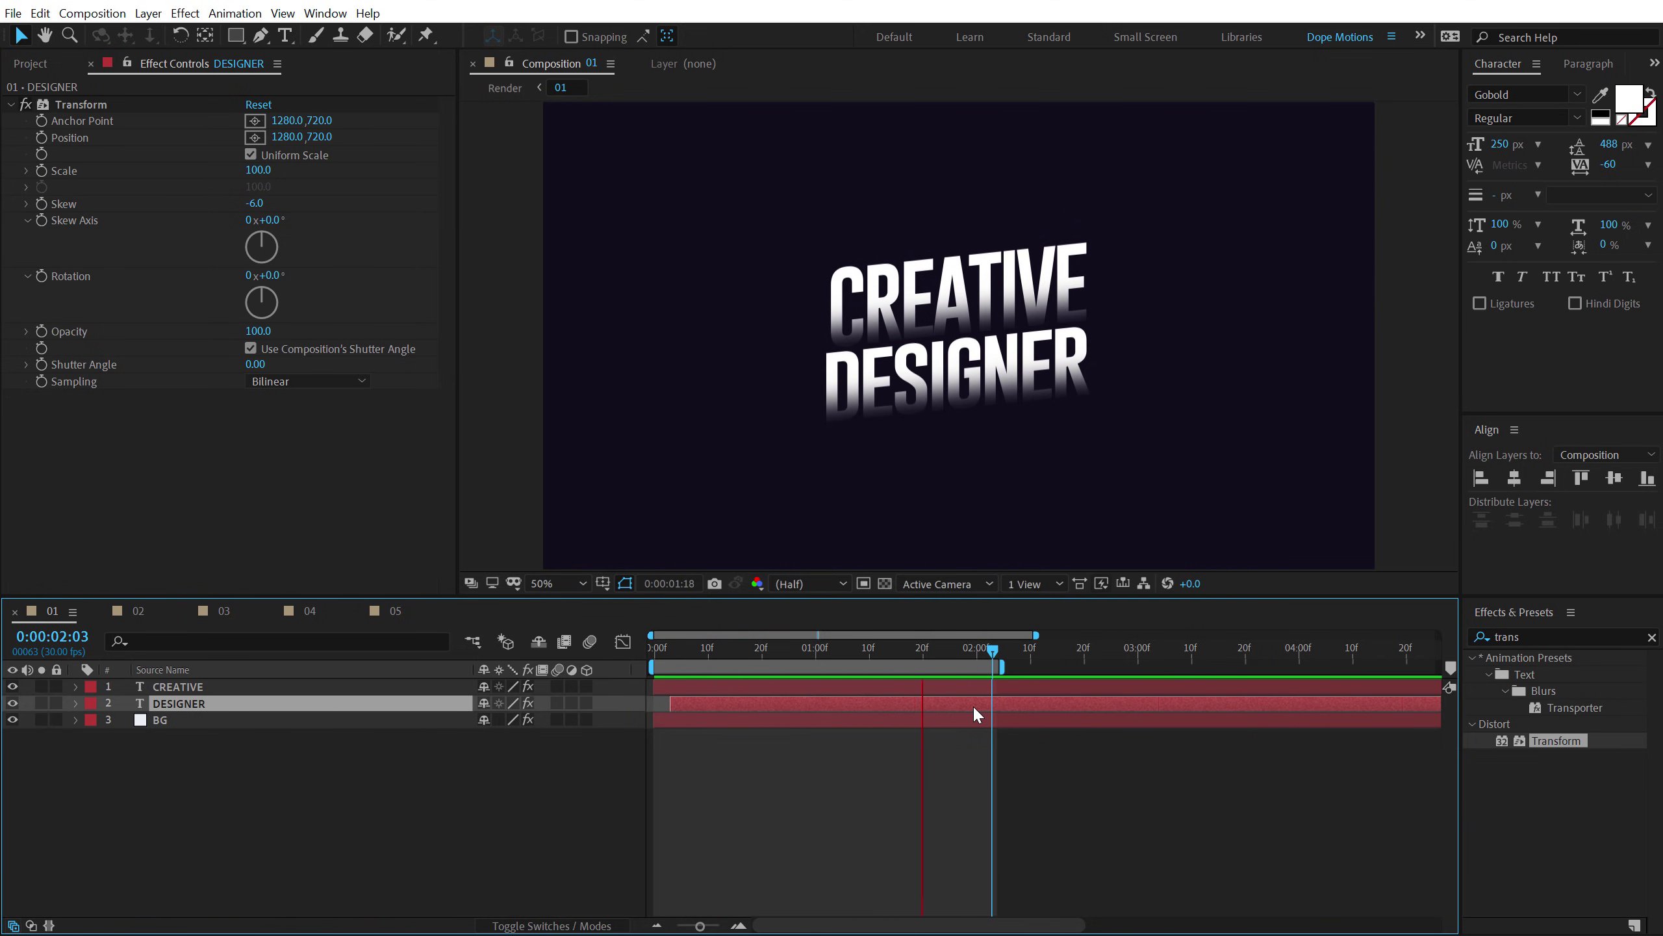
pyautogui.click(714, 648)
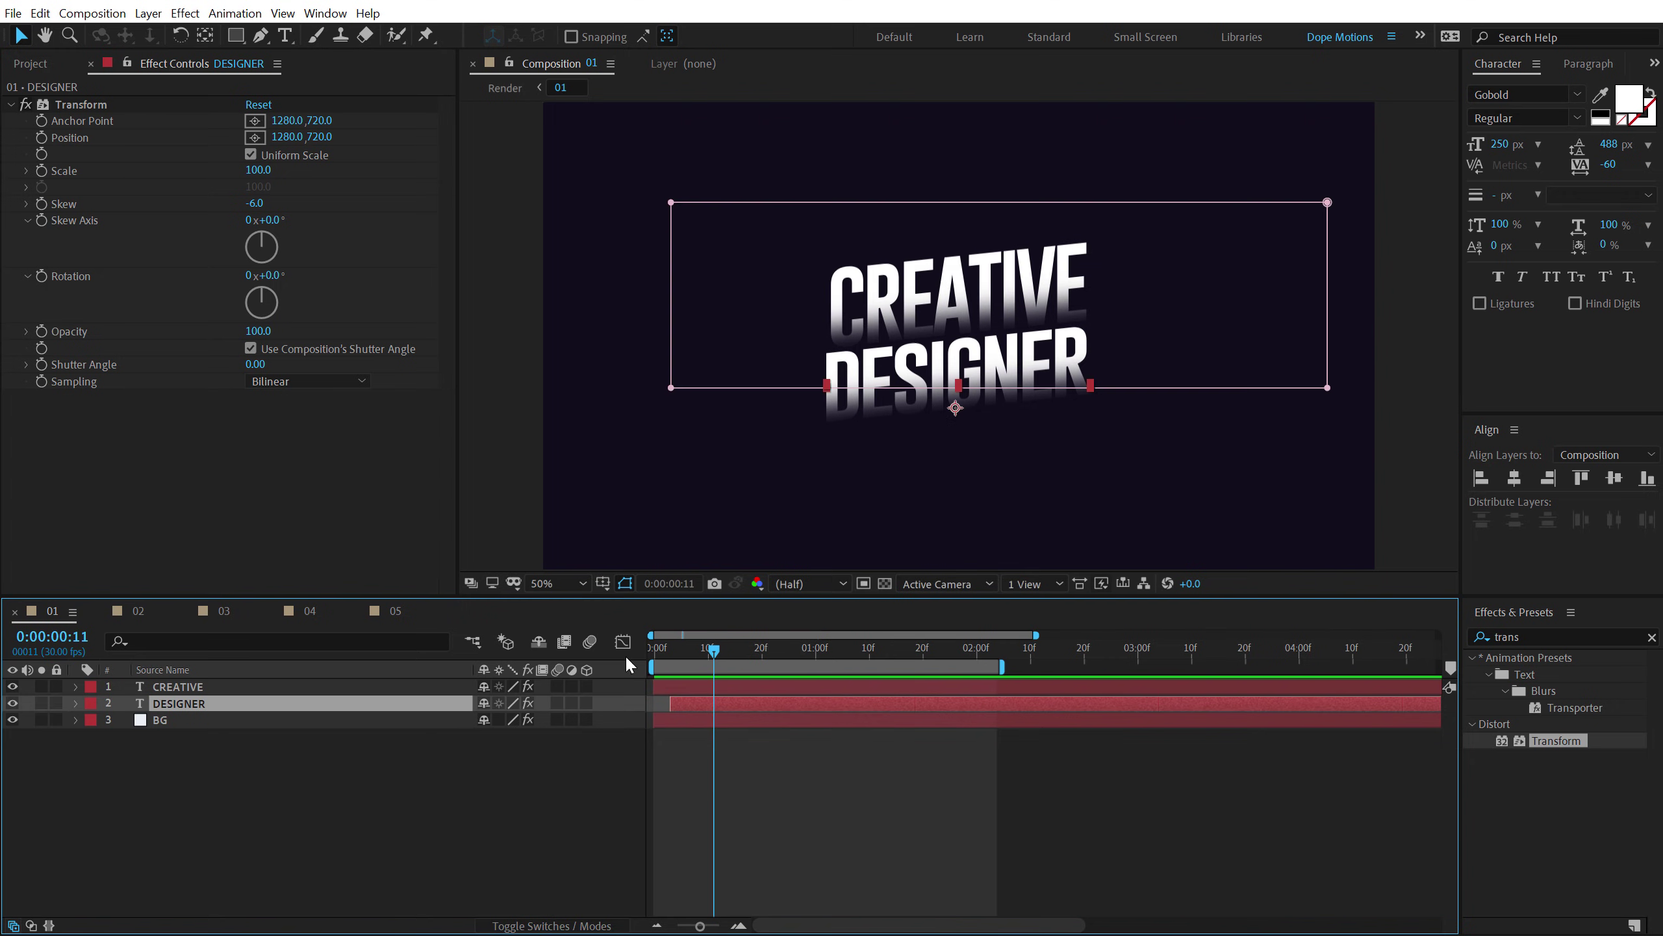
pyautogui.press('Home')
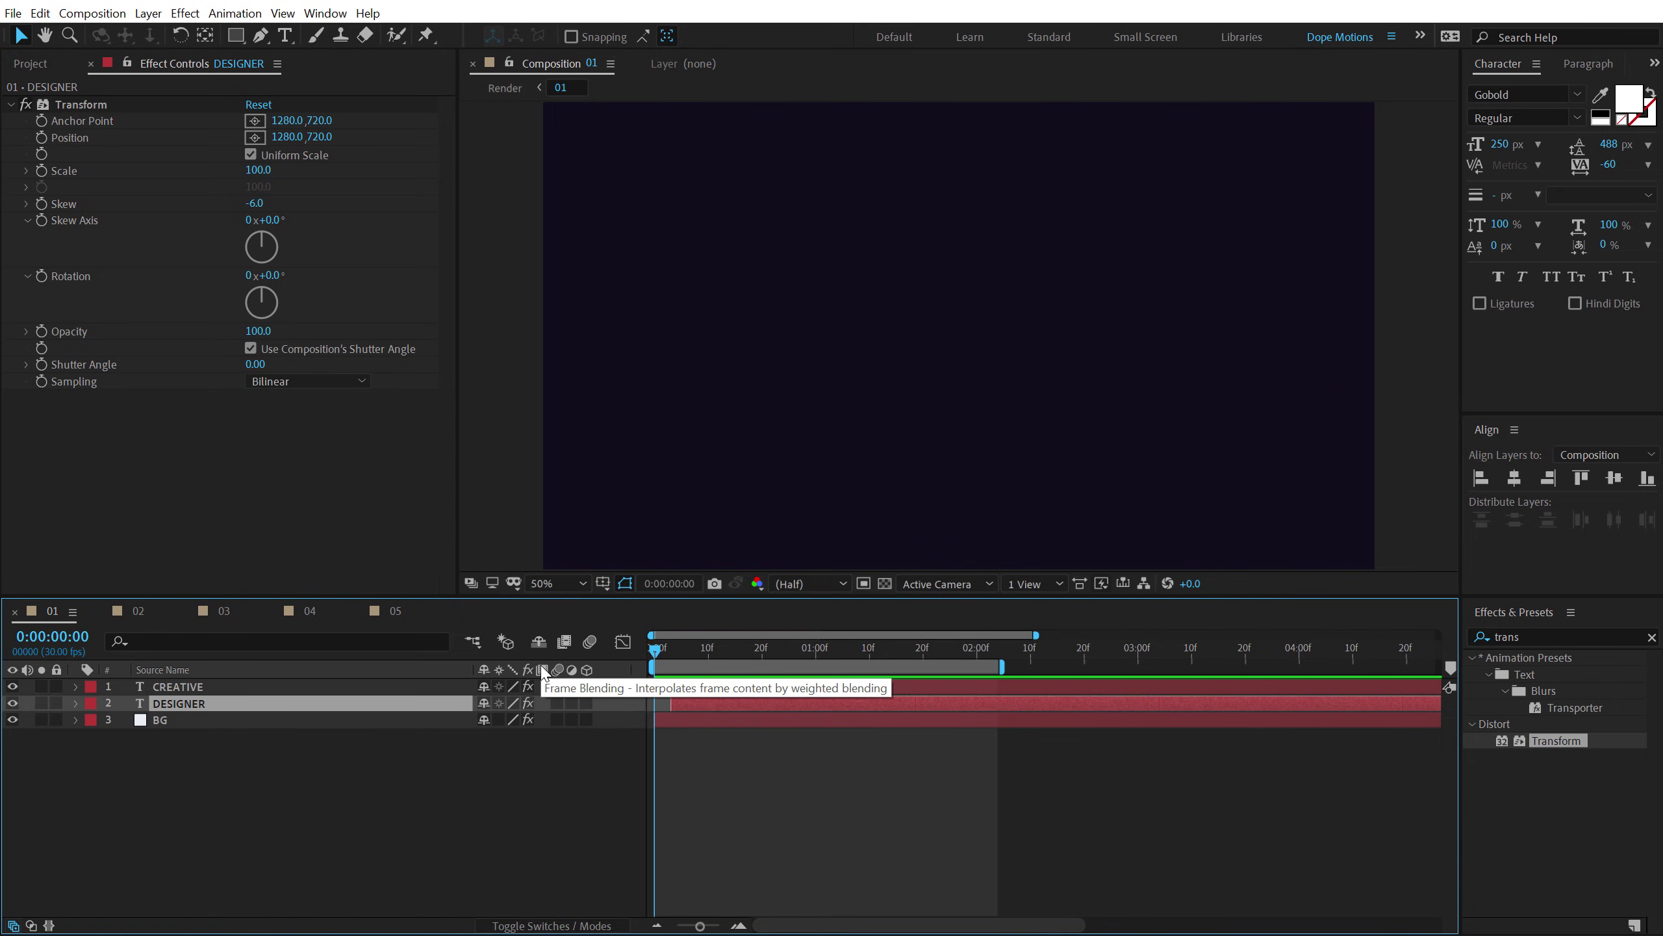
# Open composition 02 and examine its CREATIVE DESIRE and DESIGN text layers, viewing DESIGN briefly in isolation
pyautogui.click(146, 610)
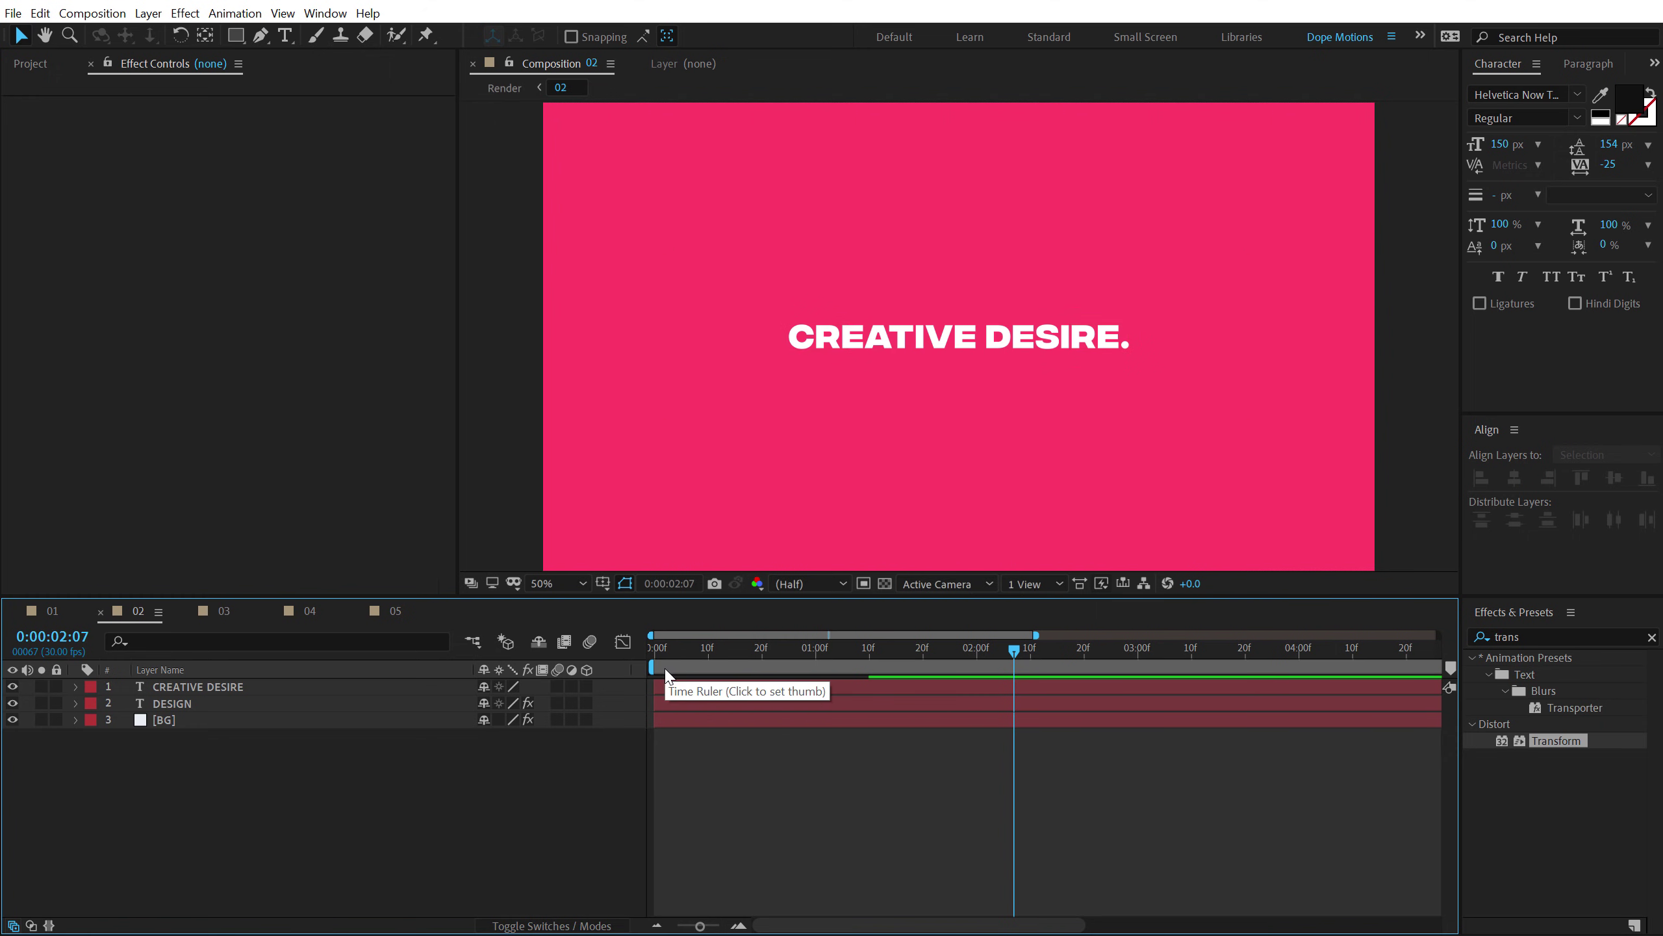
pyautogui.click(201, 686)
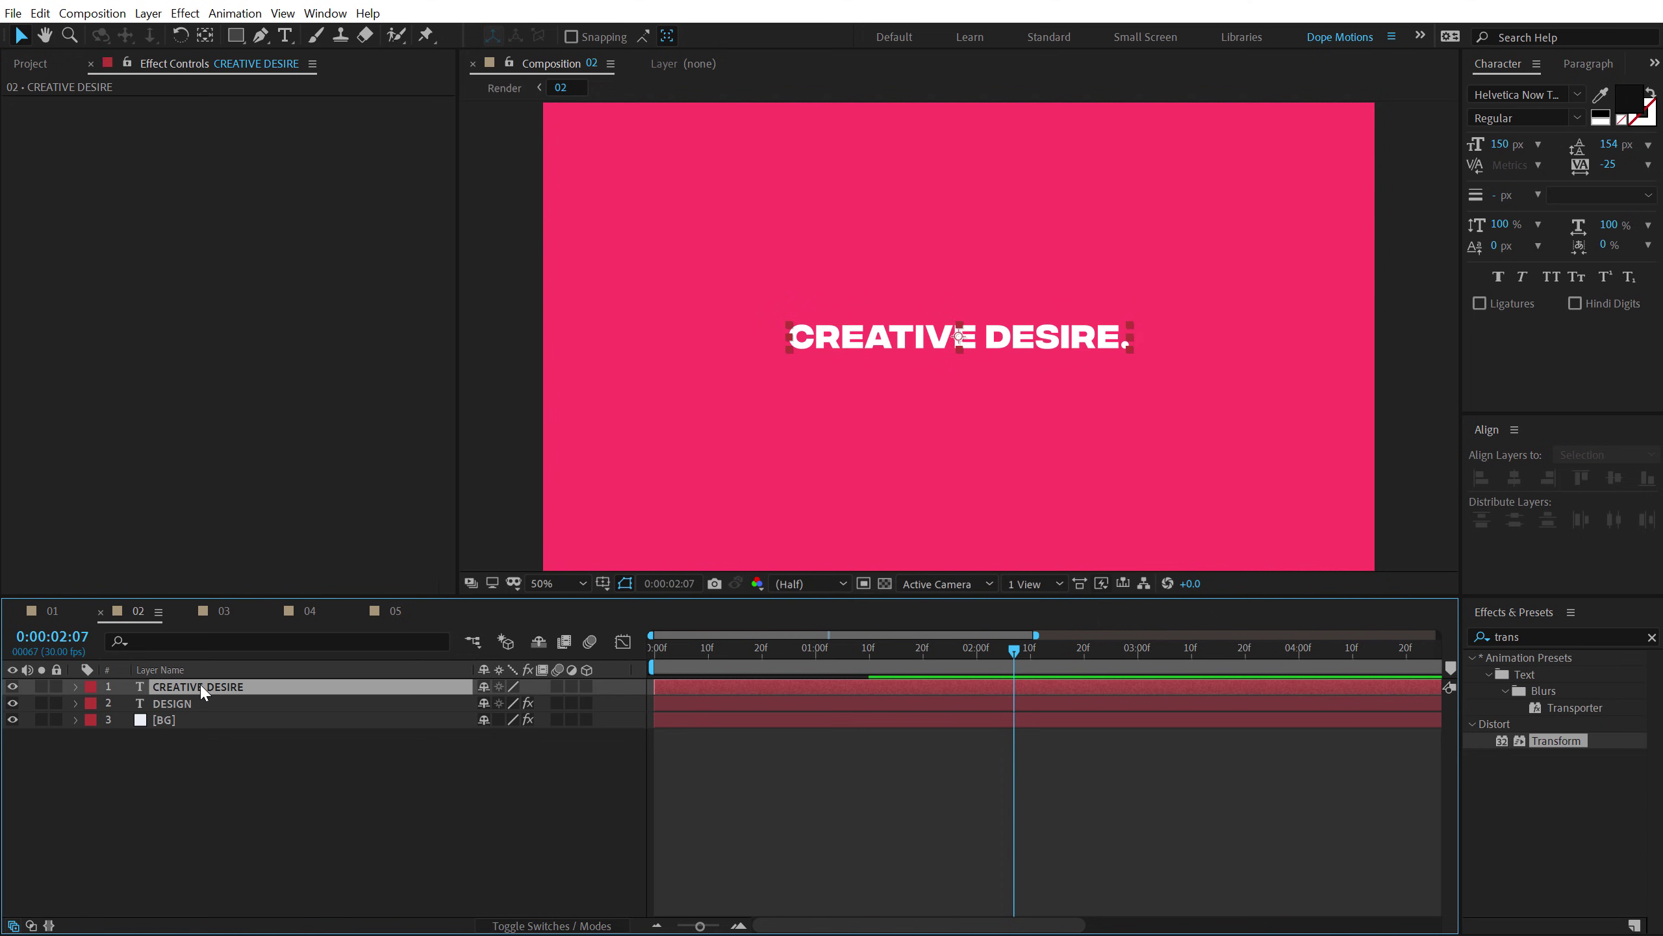
pyautogui.click(170, 703)
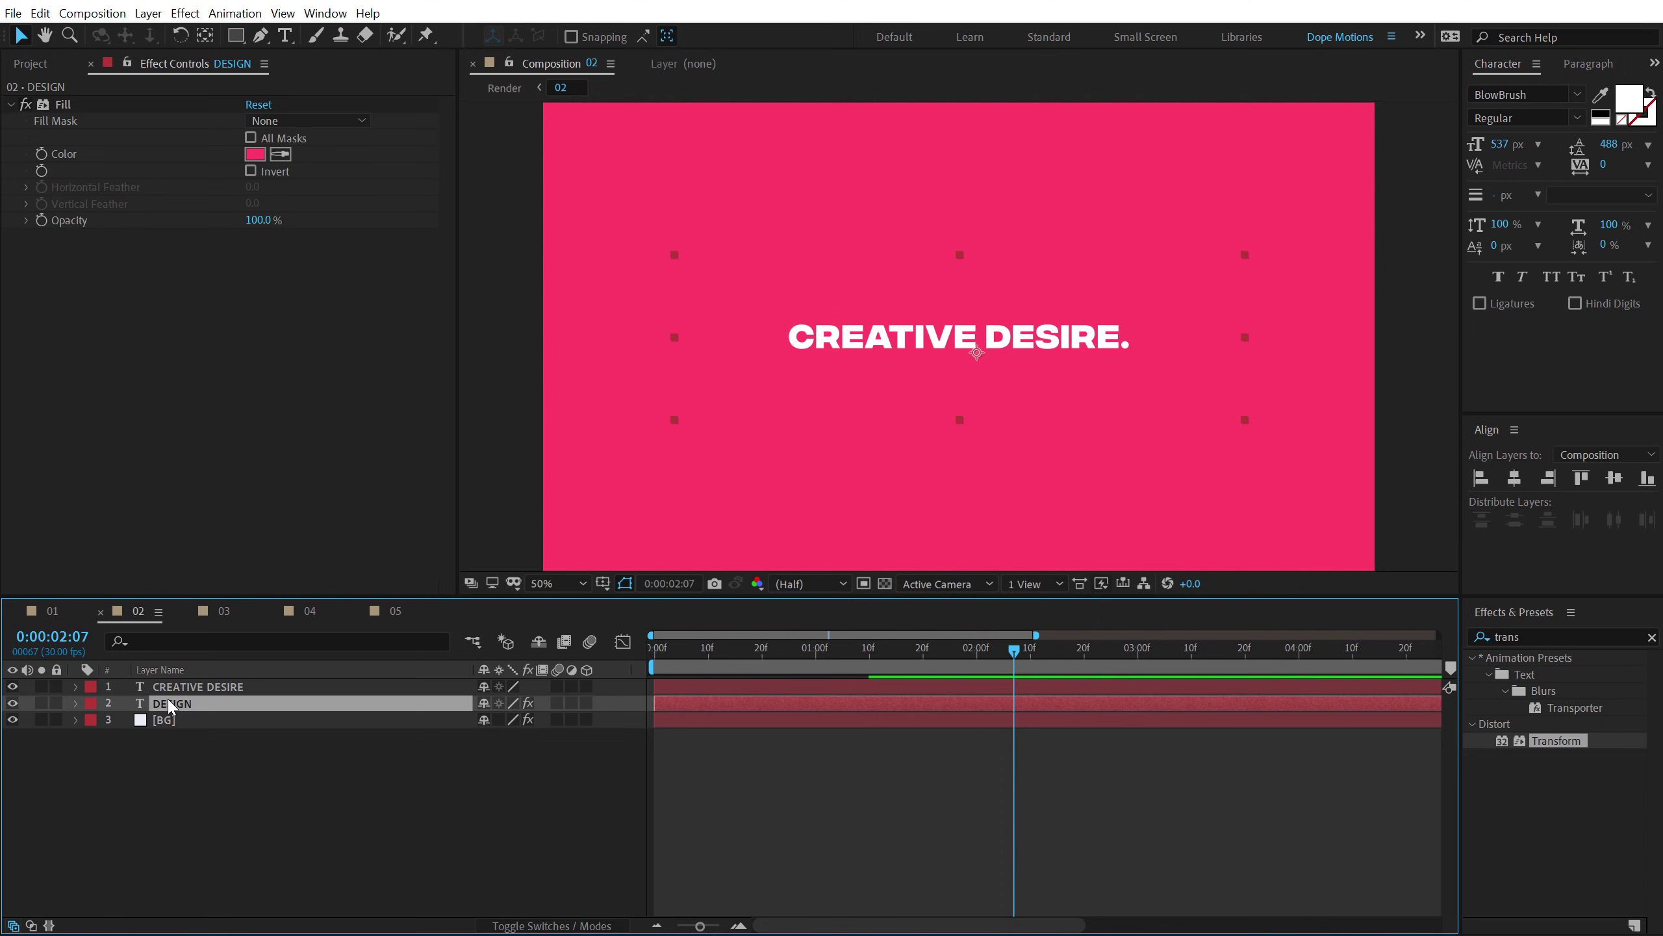
pyautogui.click(40, 701)
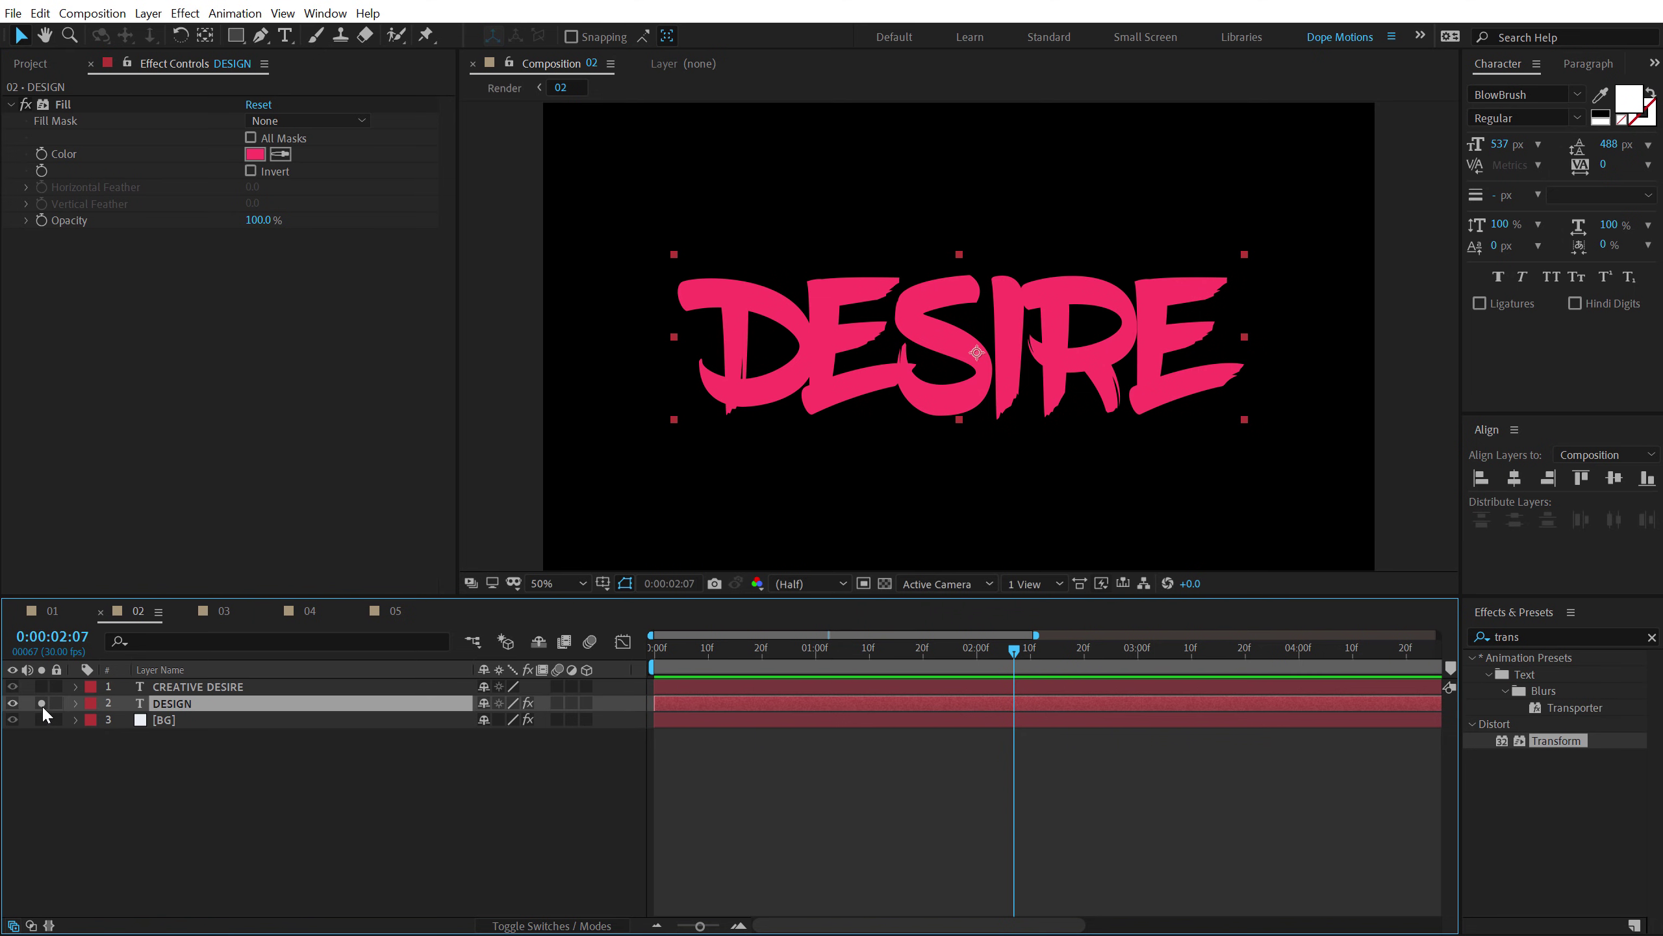
pyautogui.click(41, 704)
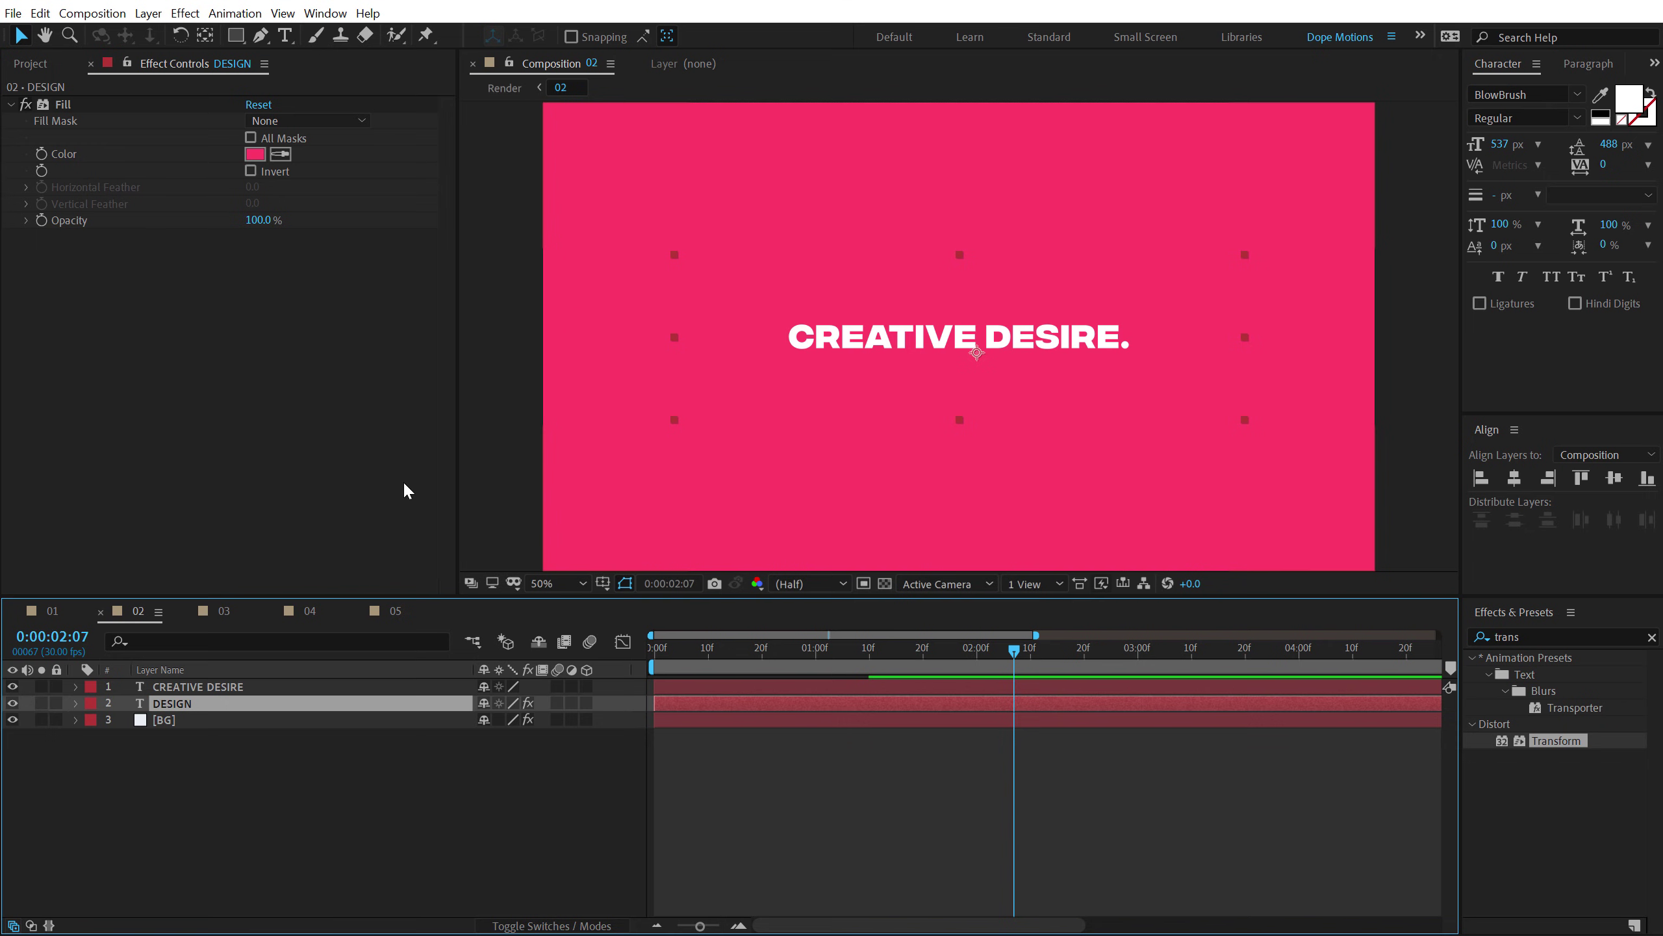
# Add a Drop Shadow layer style to the DESIGN layer
pyautogui.click(75, 702)
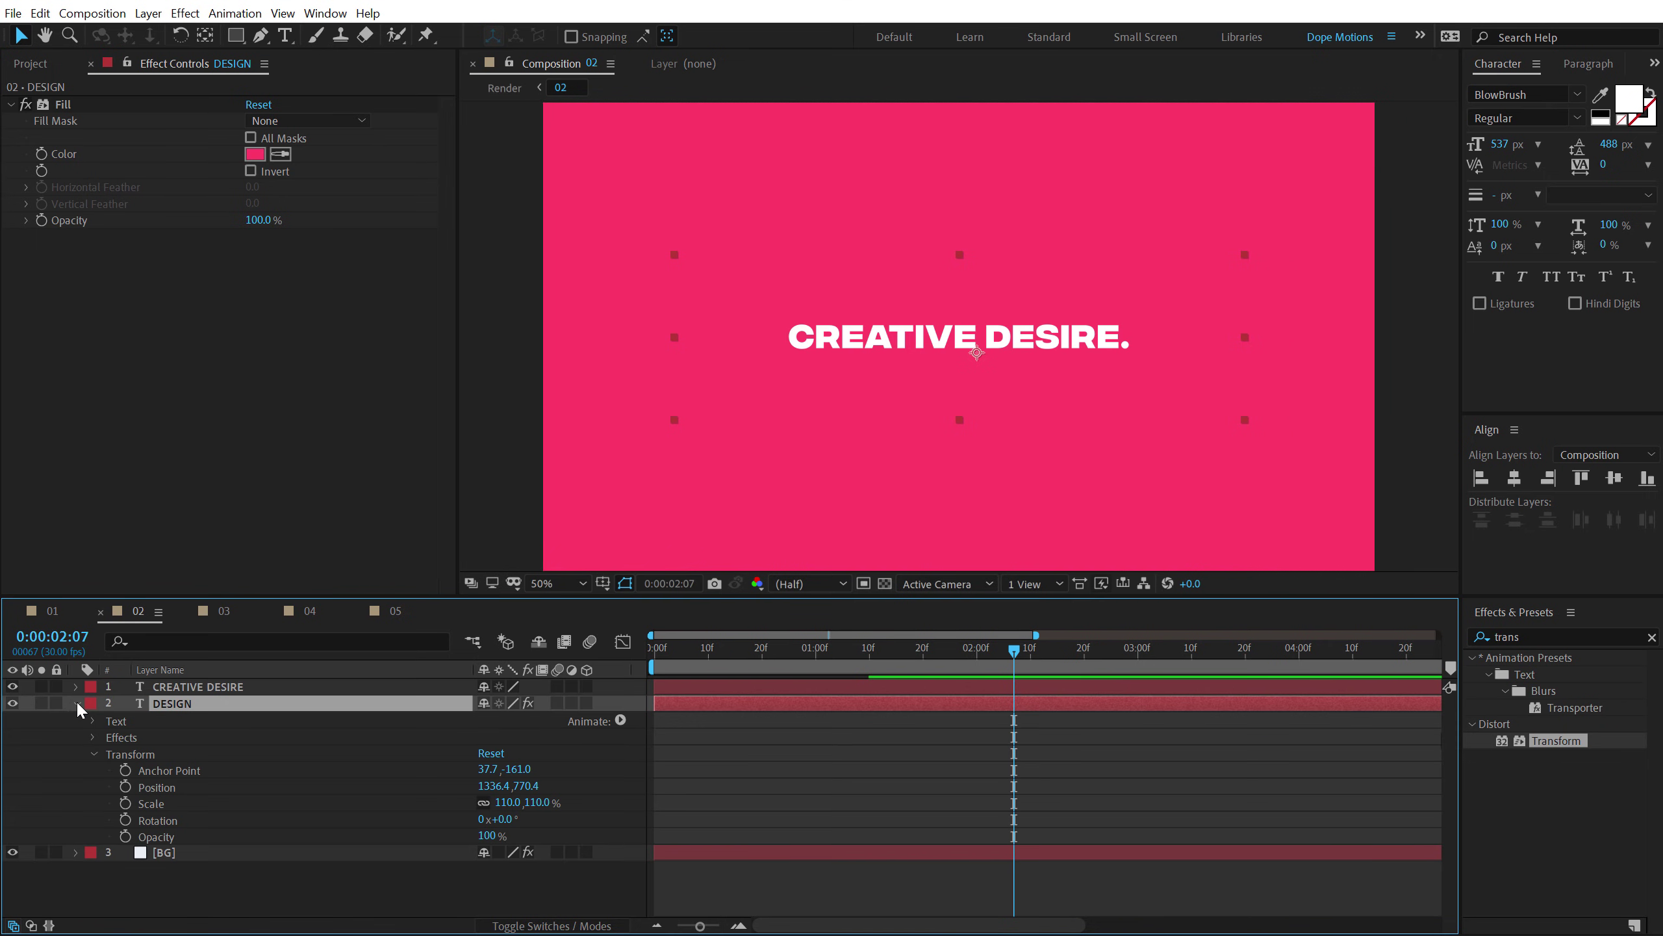
pyautogui.click(1651, 637)
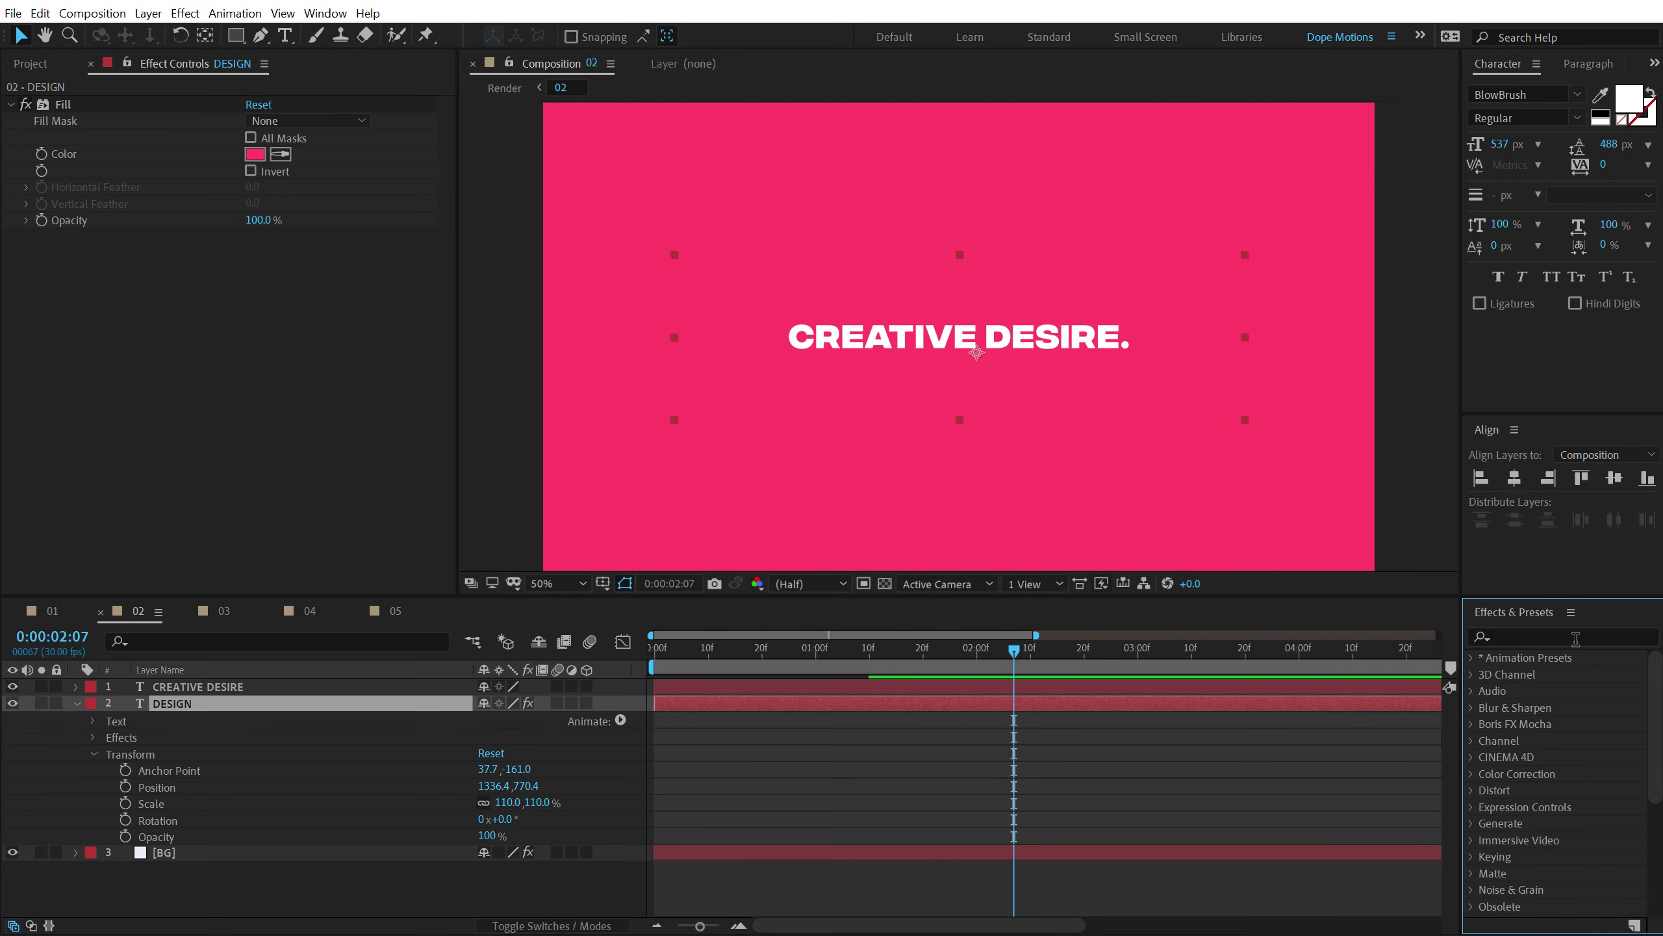
pyautogui.click(93, 754)
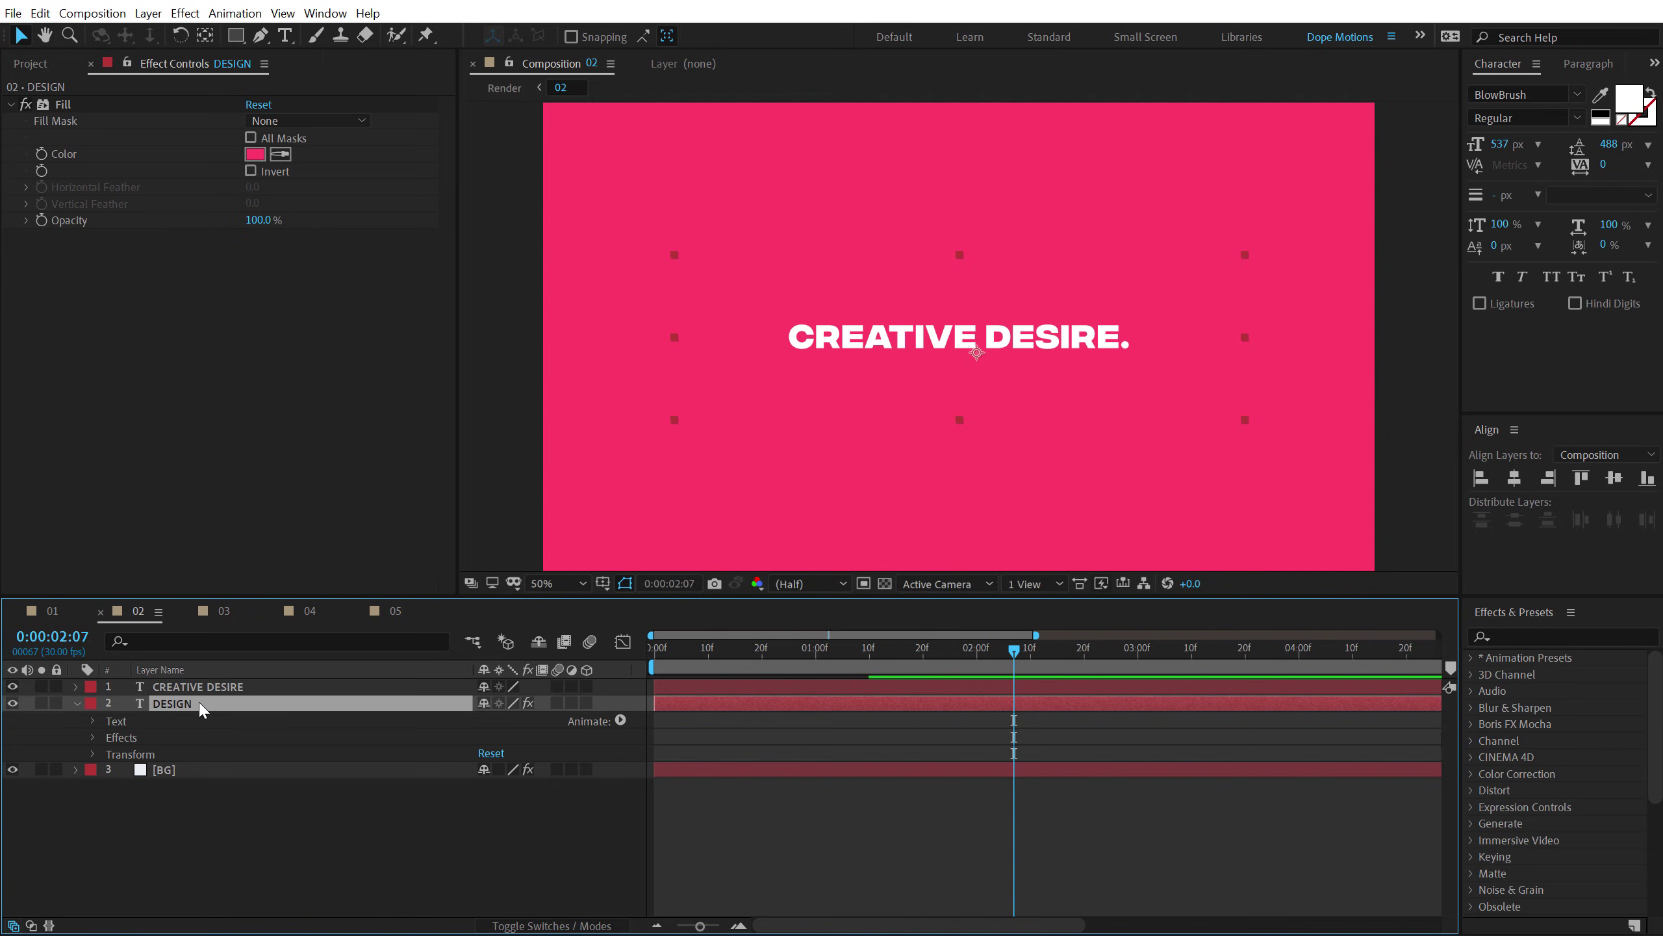
pyautogui.rightClick(200, 706)
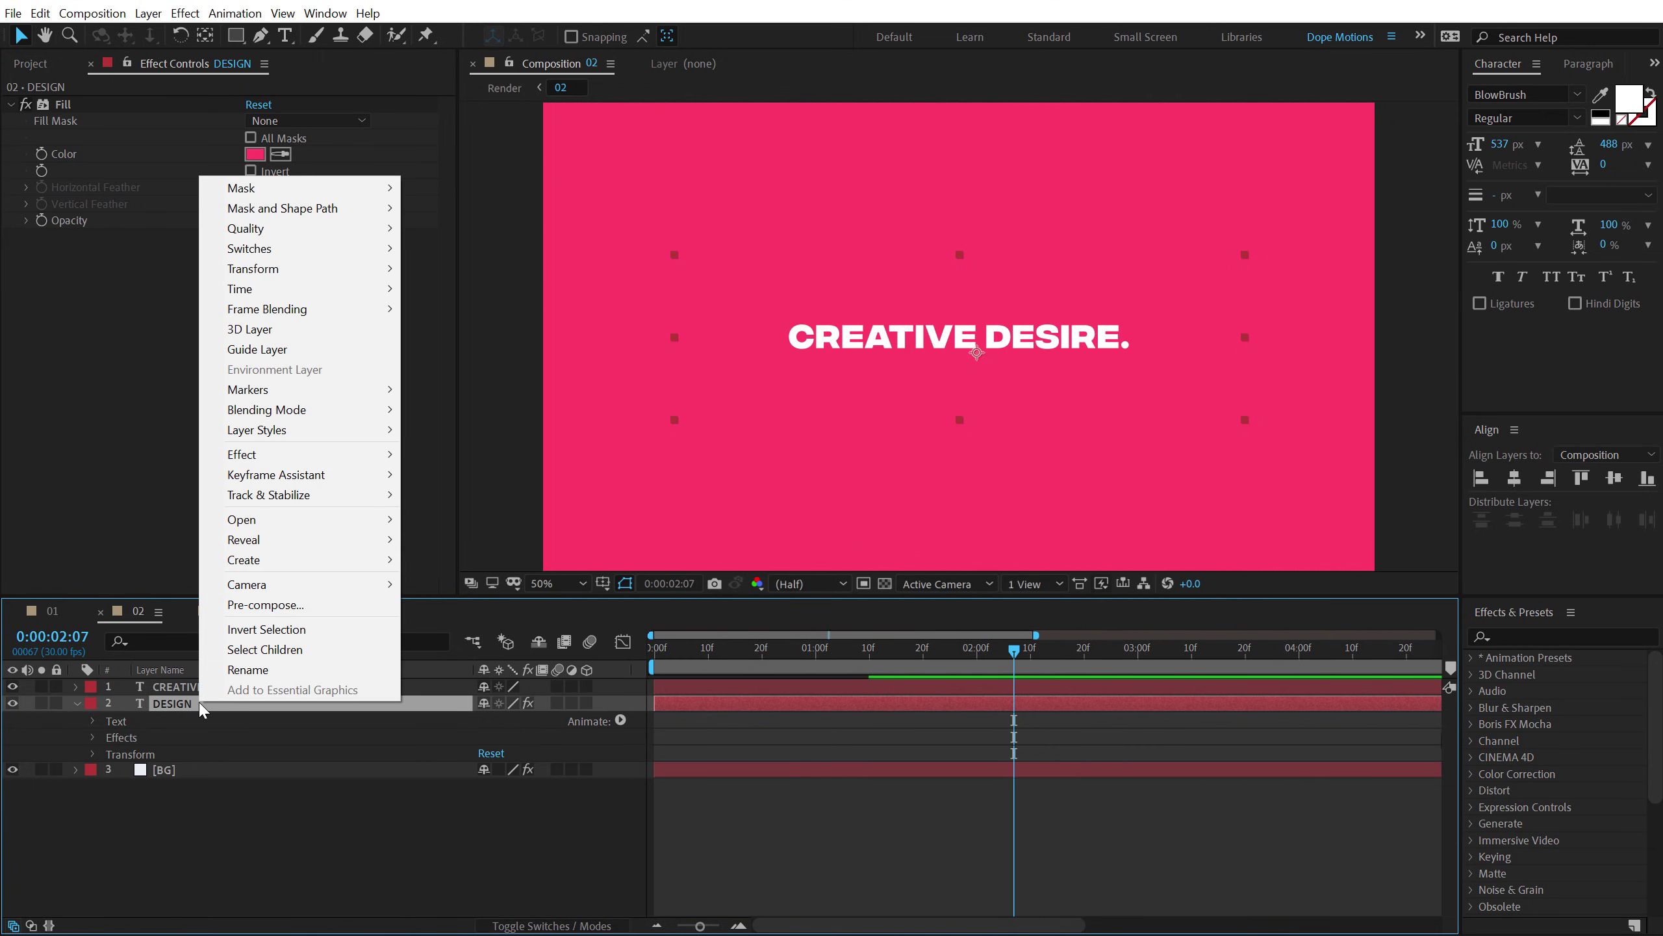
pyautogui.moveTo(329, 433)
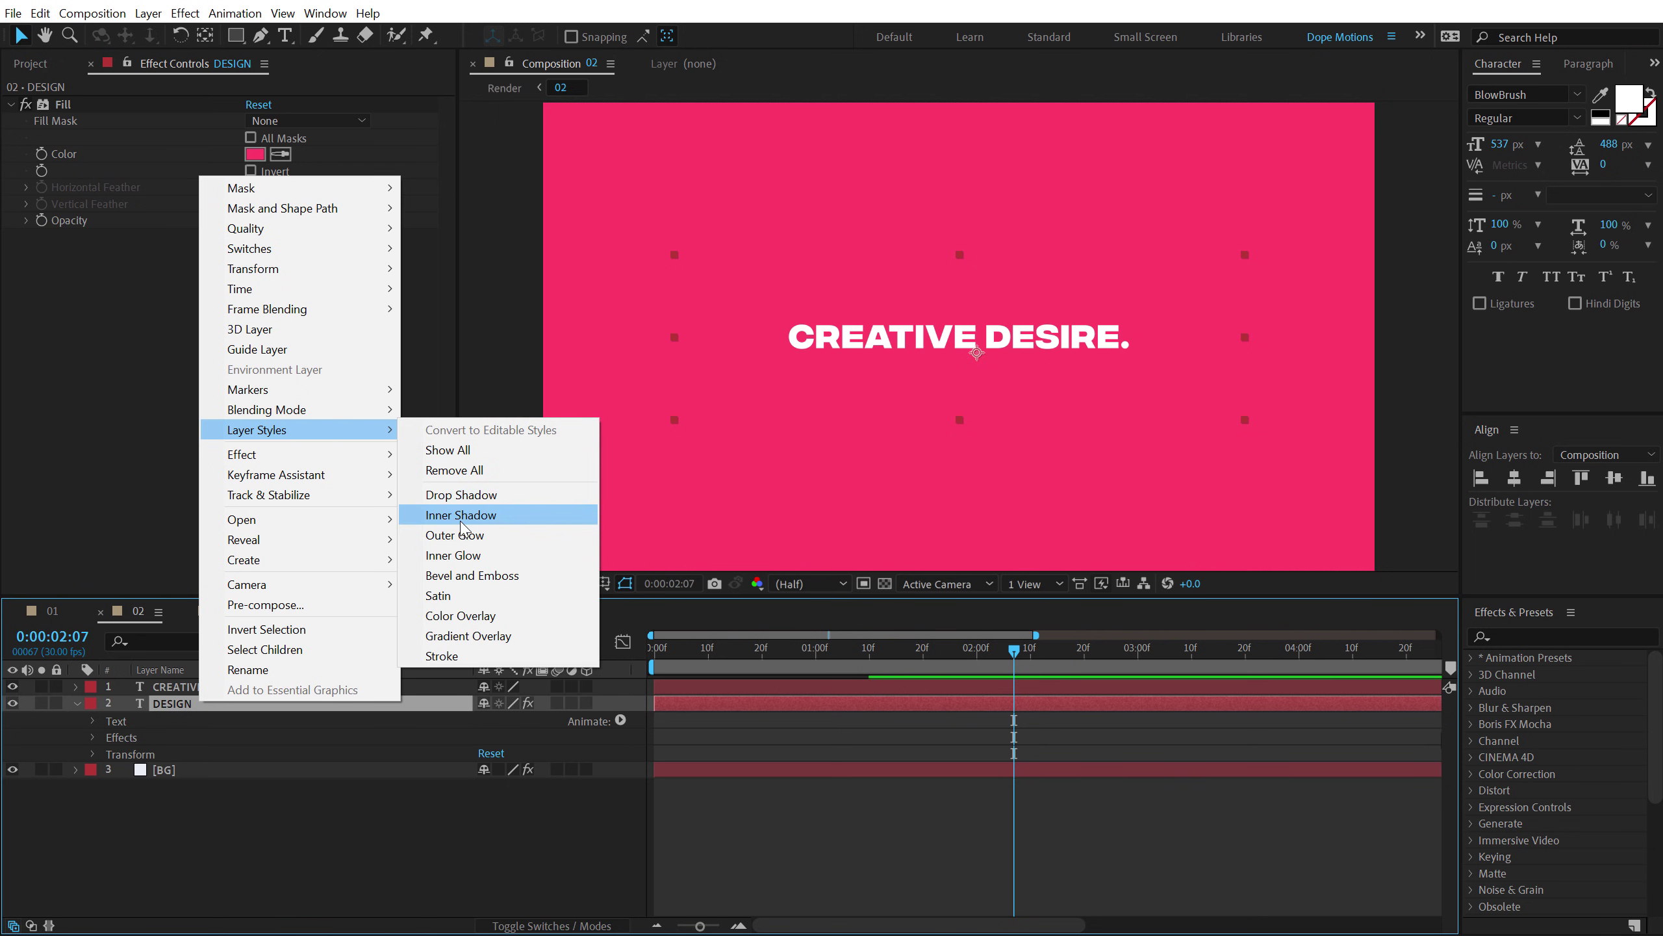
pyautogui.click(463, 495)
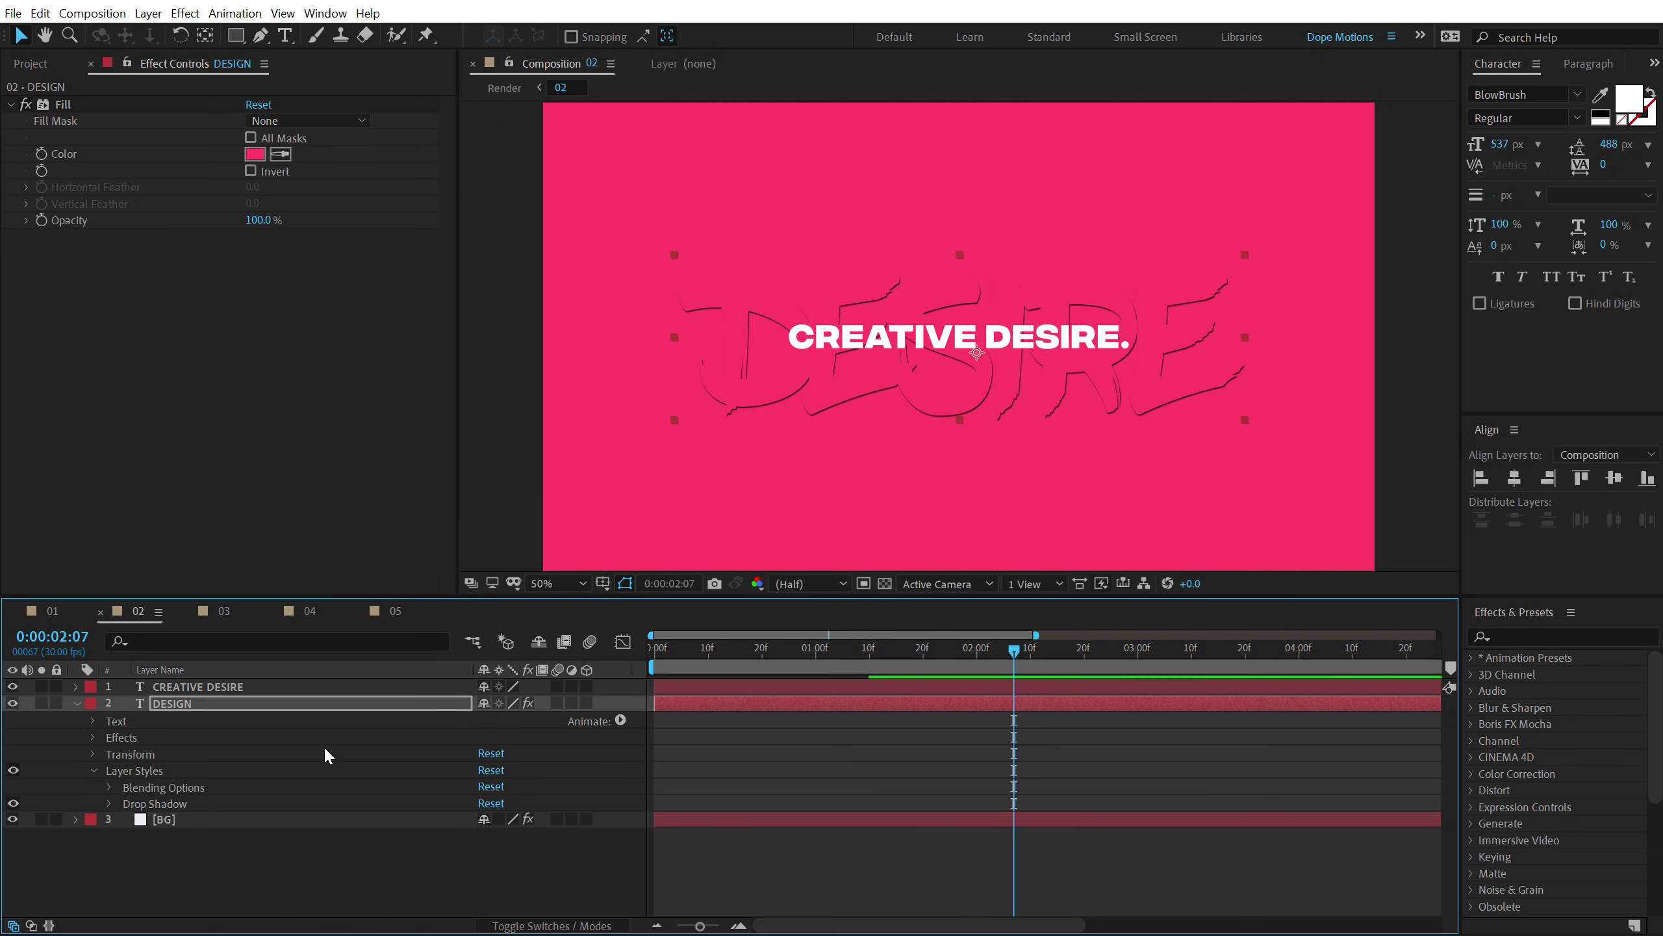
# Set the DESIGN layer's Drop Shadow to Distance 0, Size 55 and Noise 2%
pyautogui.click(109, 803)
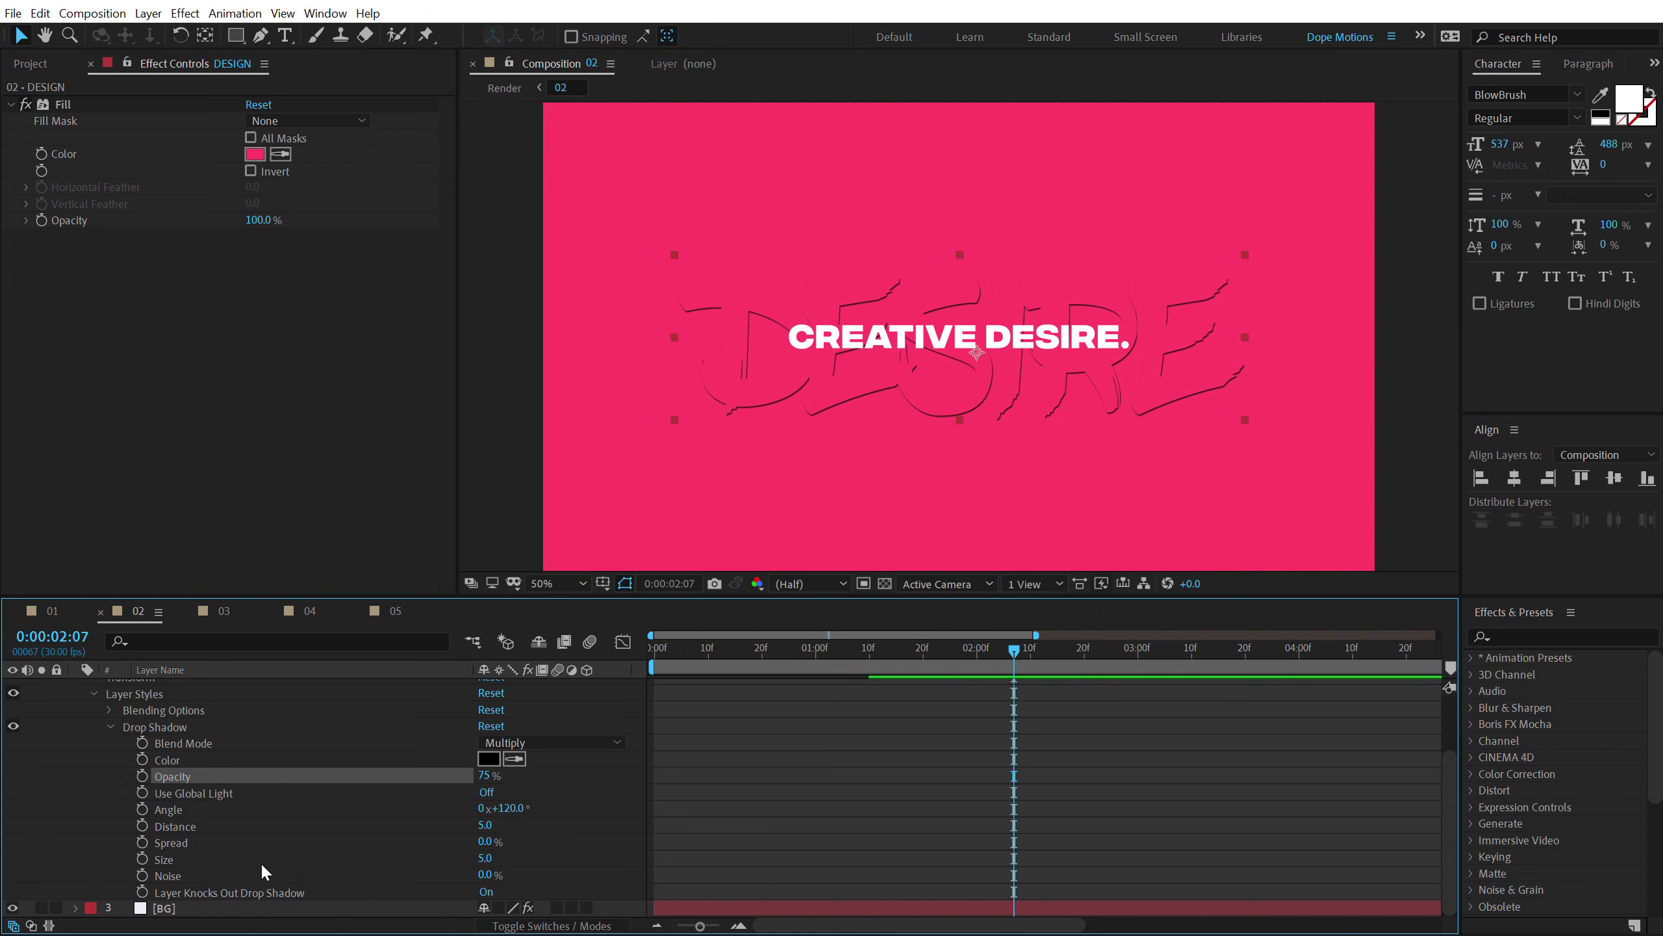
pyautogui.moveTo(485, 824); pyautogui.dragTo(522, 850)
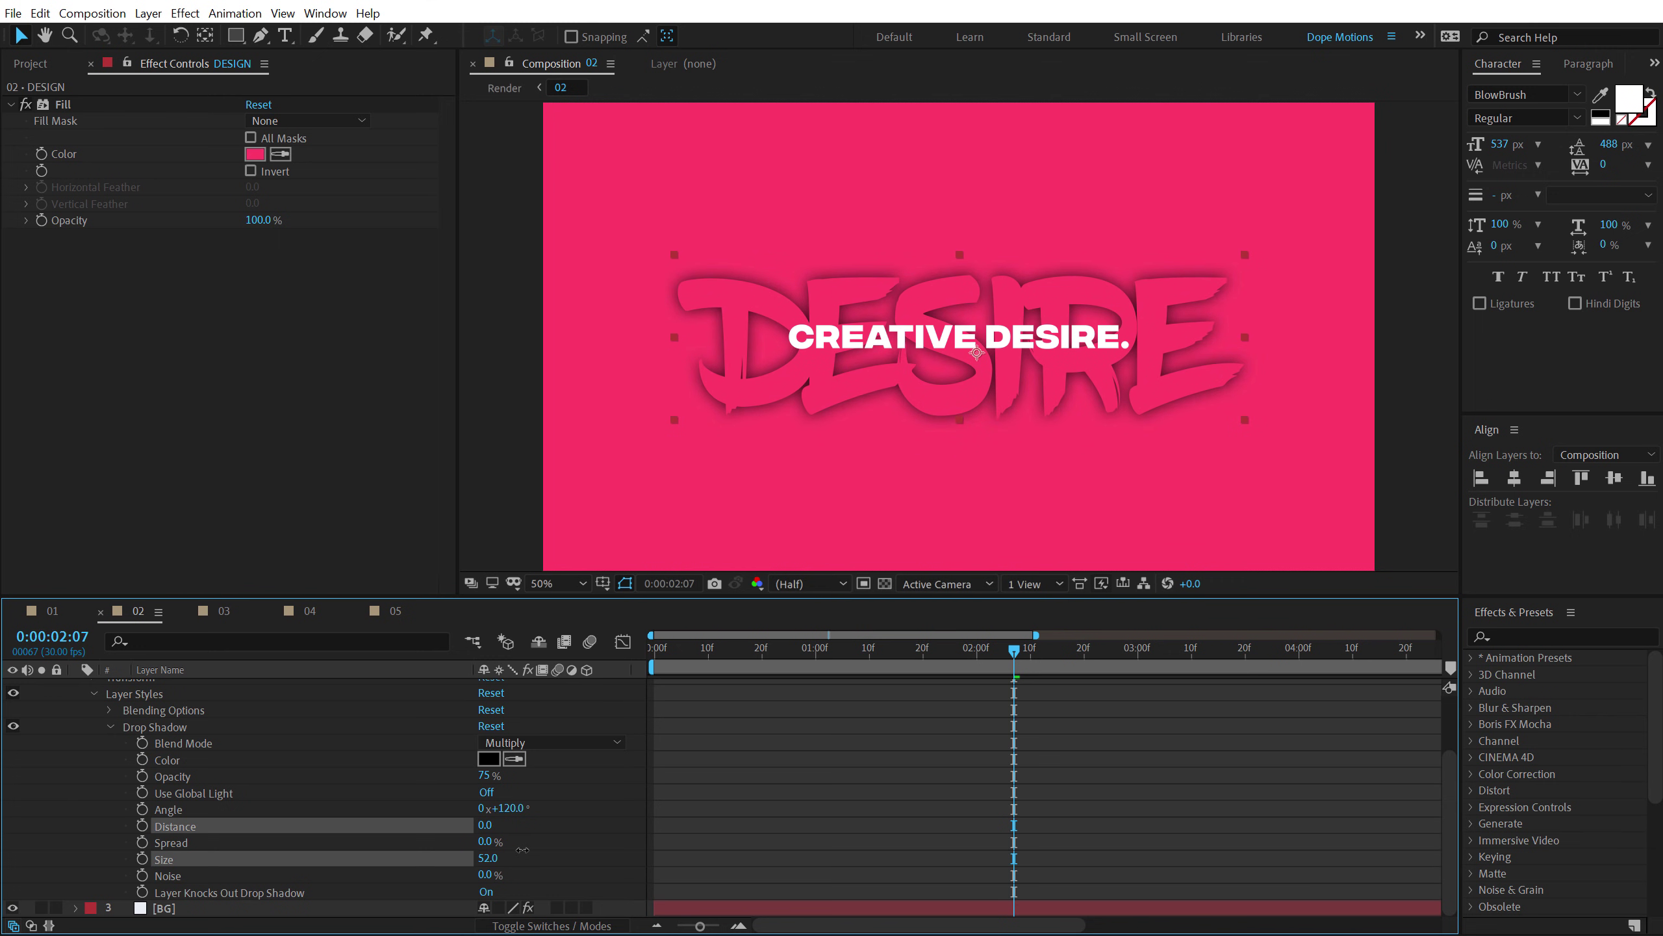
pyautogui.click(487, 874)
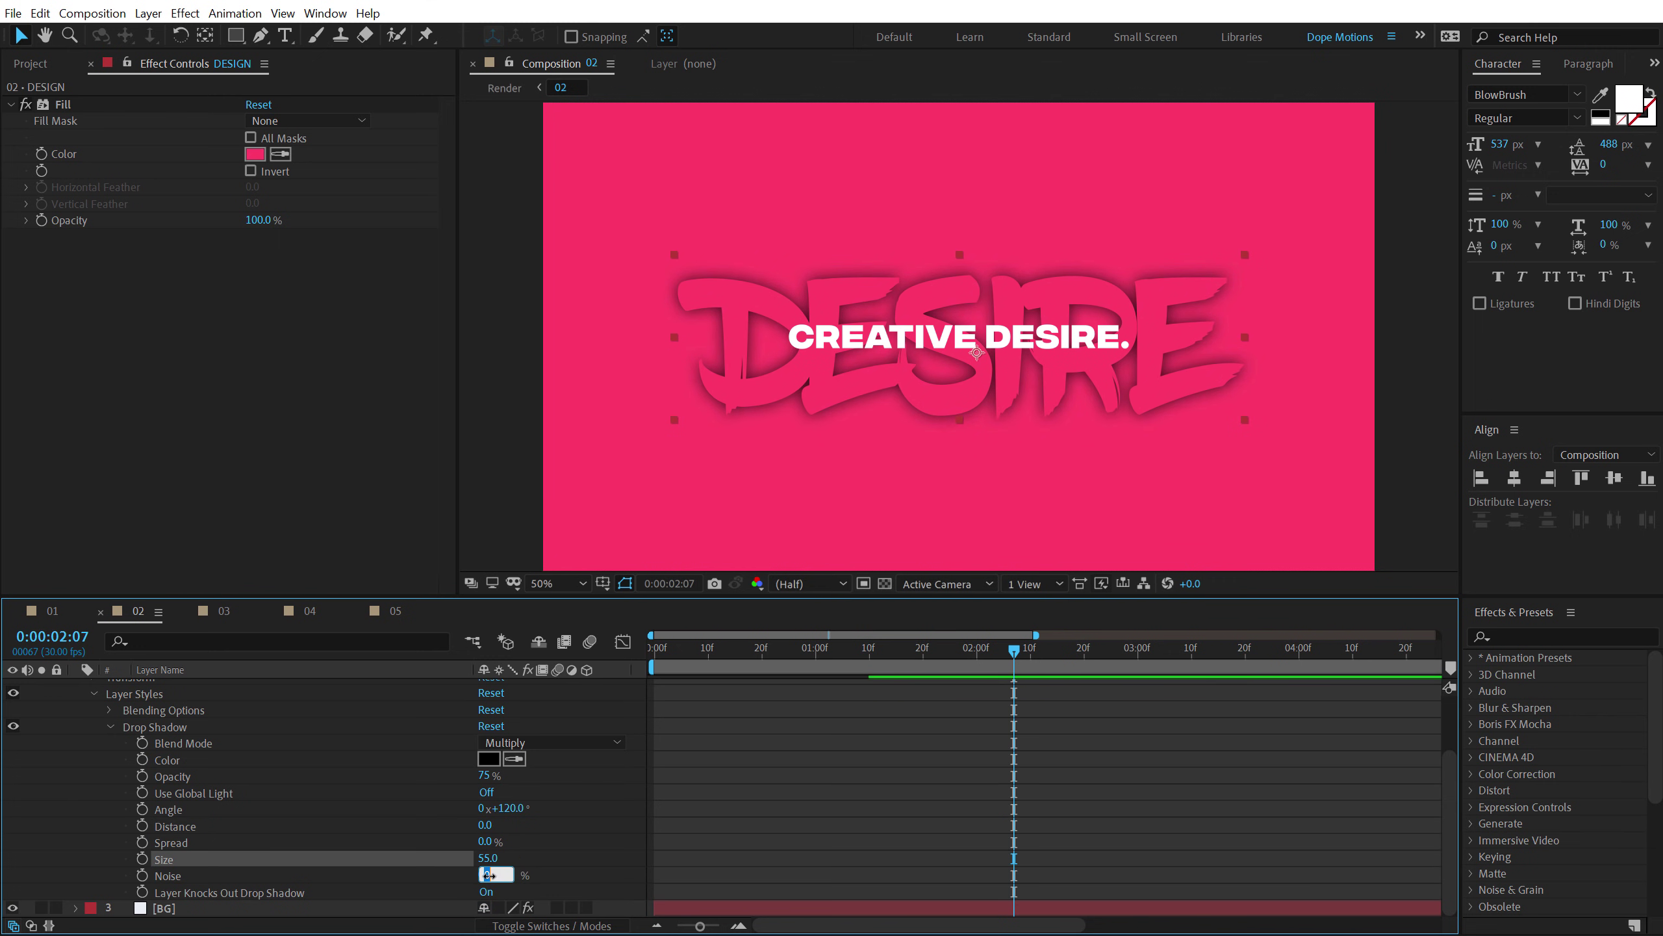
pyautogui.write('2')
pyautogui.press('Return')
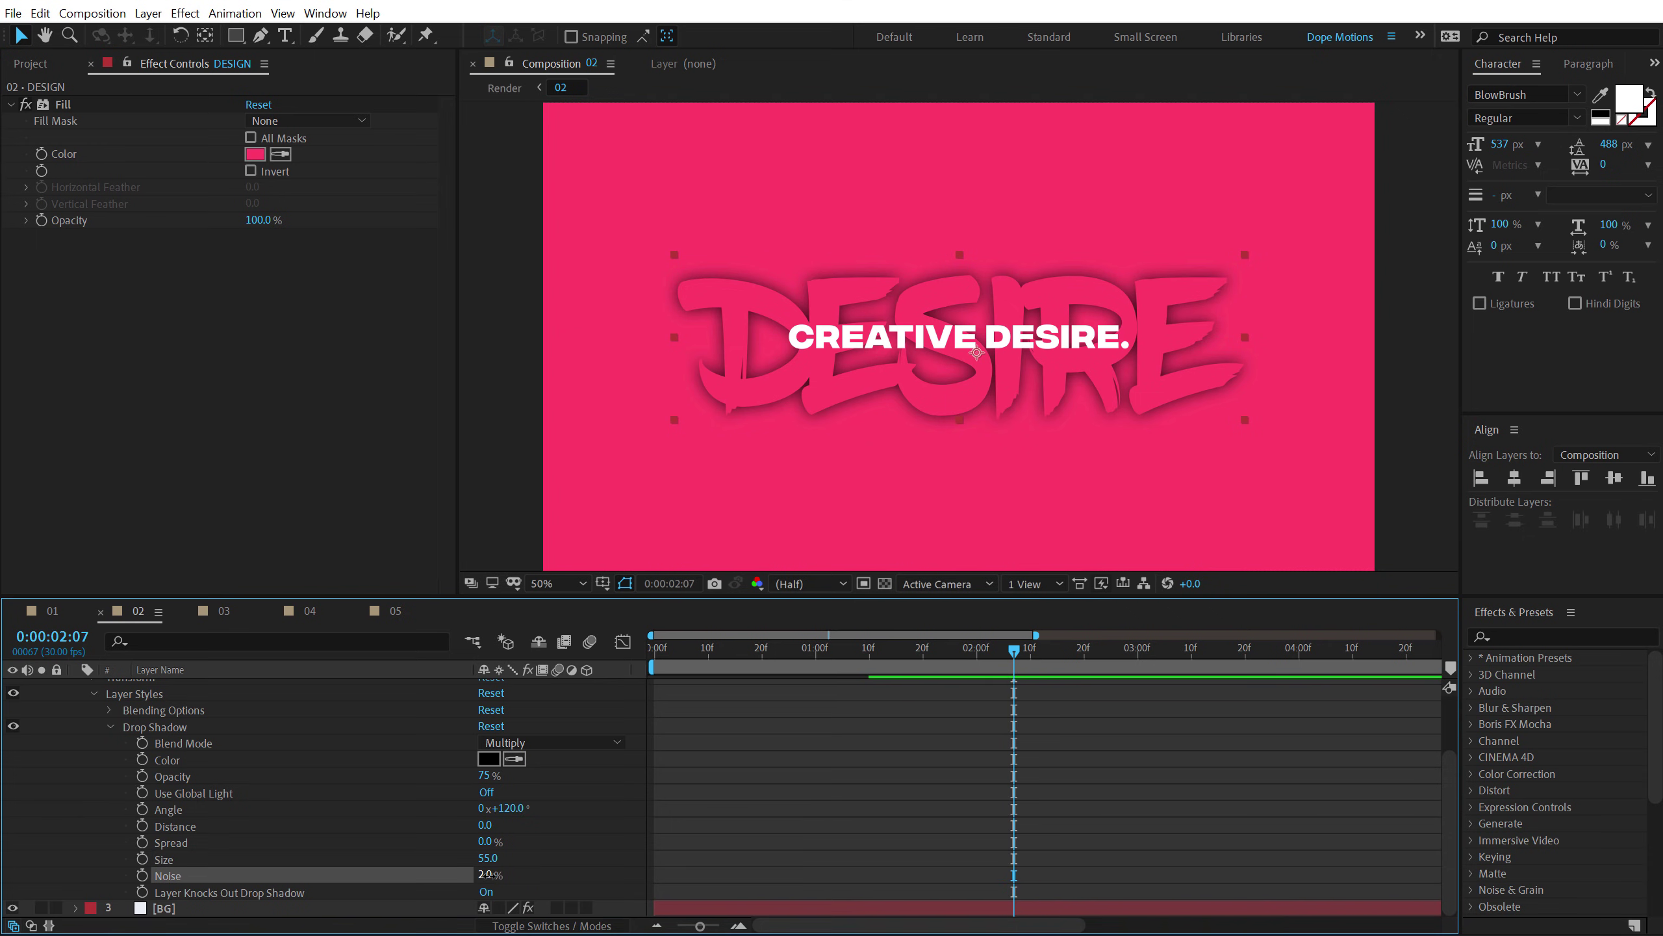
# Sample the pink background as the Drop Shadow color and darken it to a deep crimson
pyautogui.click(520, 760)
pyautogui.click(700, 529)
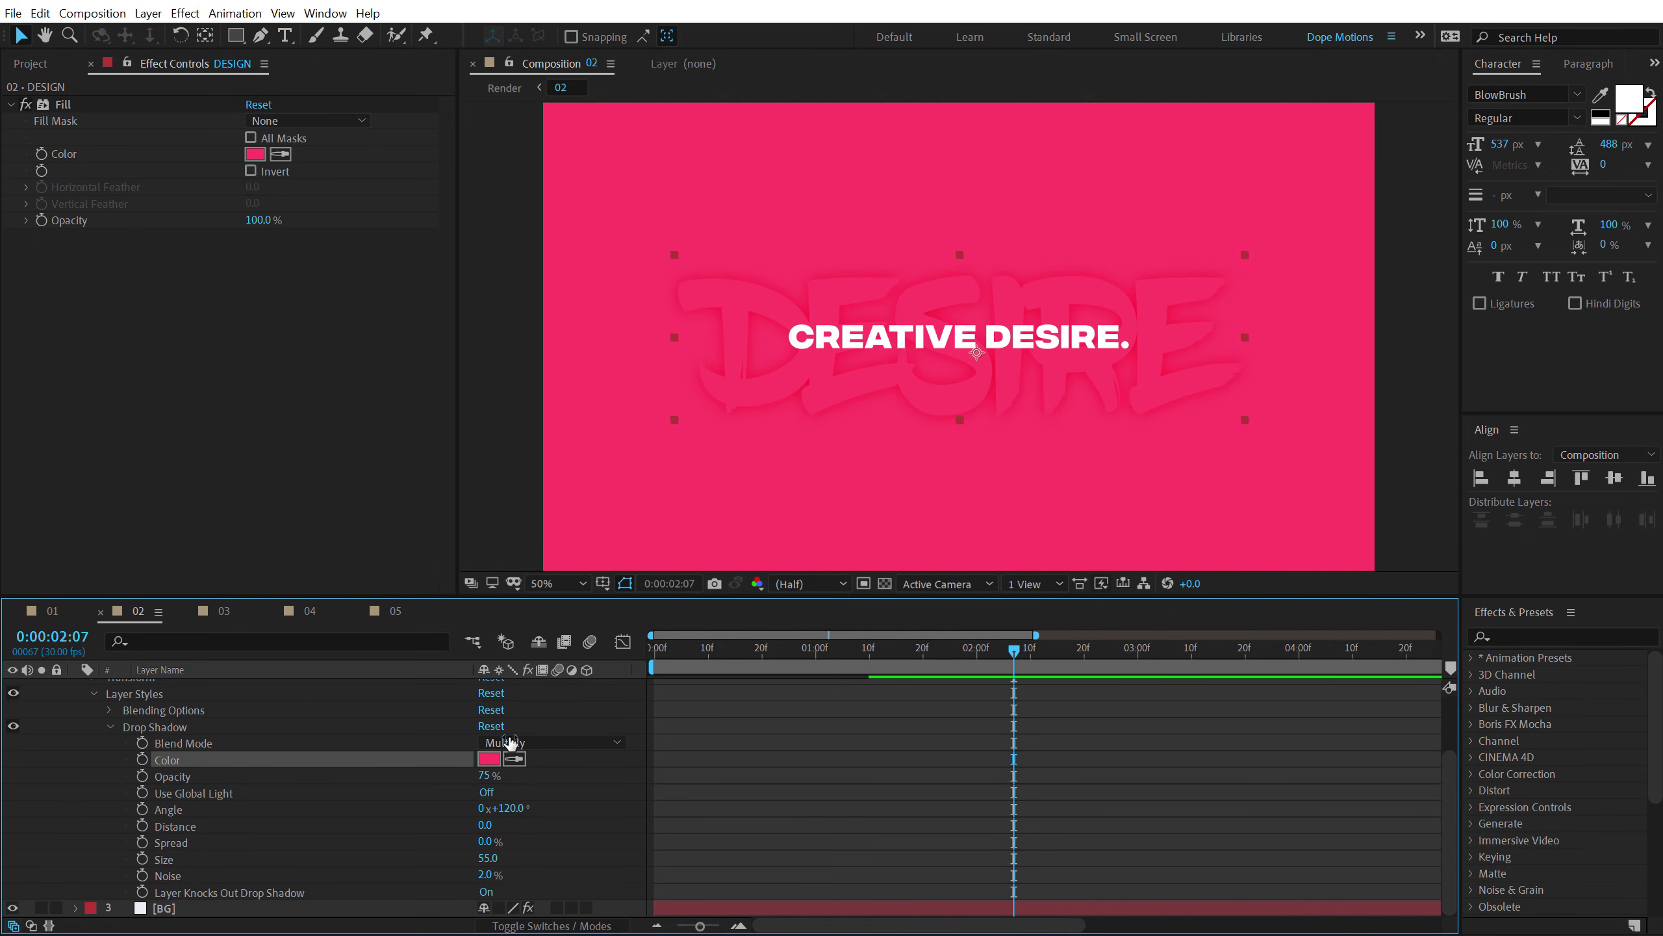
pyautogui.click(493, 758)
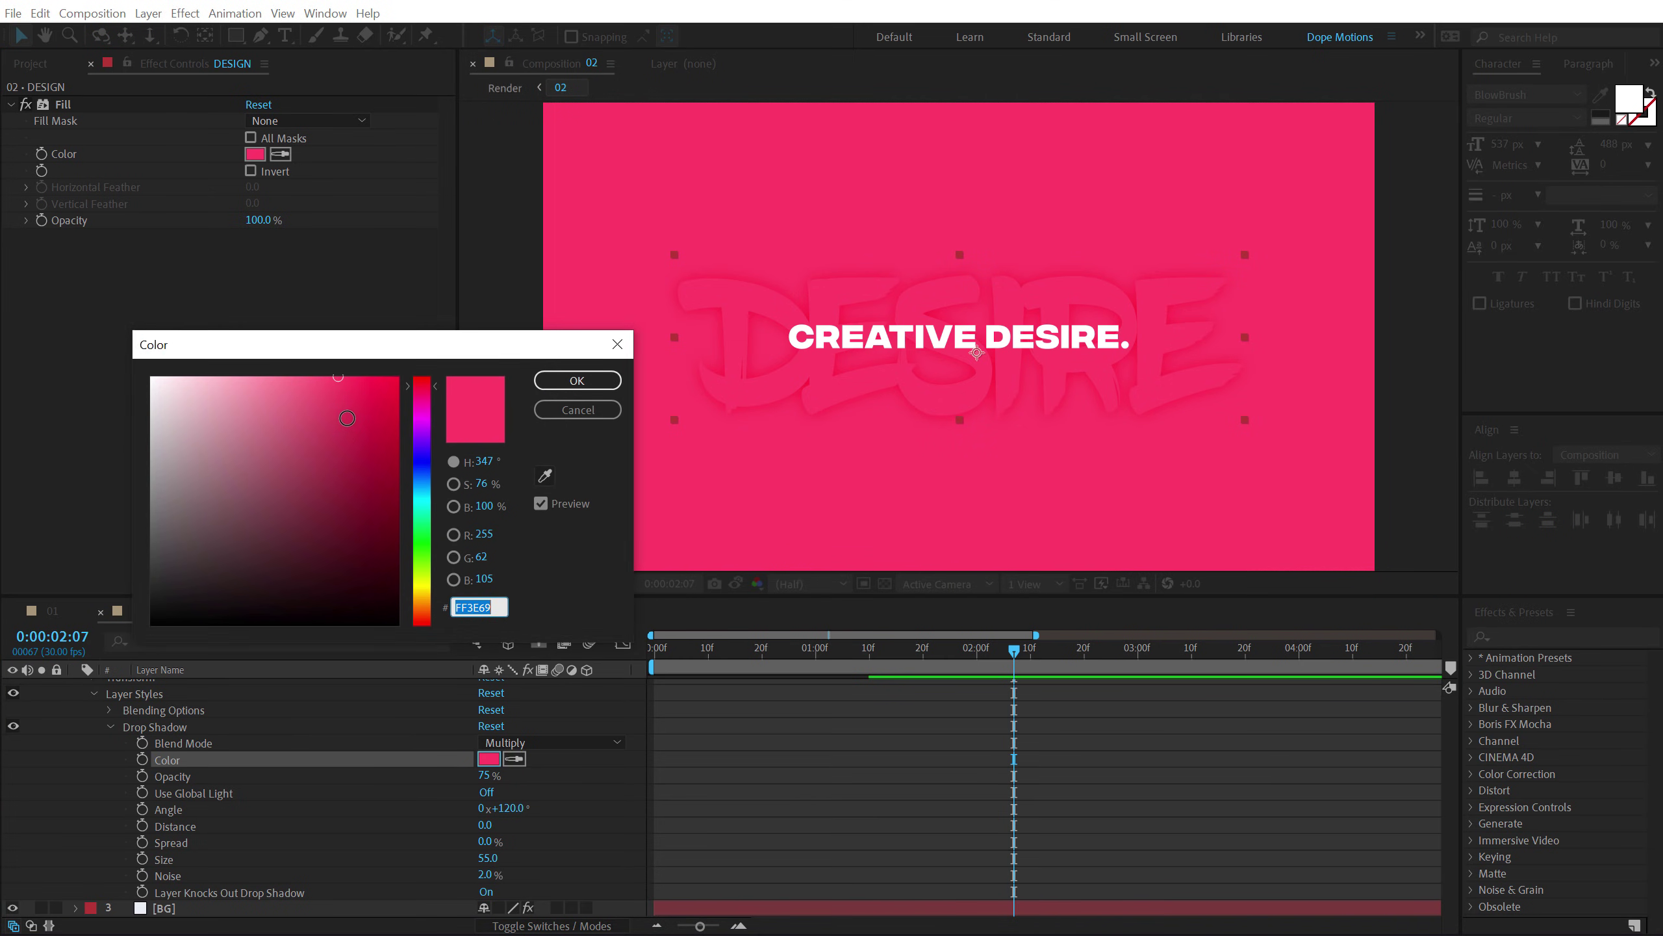
pyautogui.click(346, 416)
pyautogui.moveTo(351, 454); pyautogui.dragTo(358, 493)
pyautogui.click(586, 383)
# Lower the Drop Shadow's Opacity on the DESIGN layer for a subtler shadow
pyautogui.moveTo(486, 775); pyautogui.dragTo(417, 774)
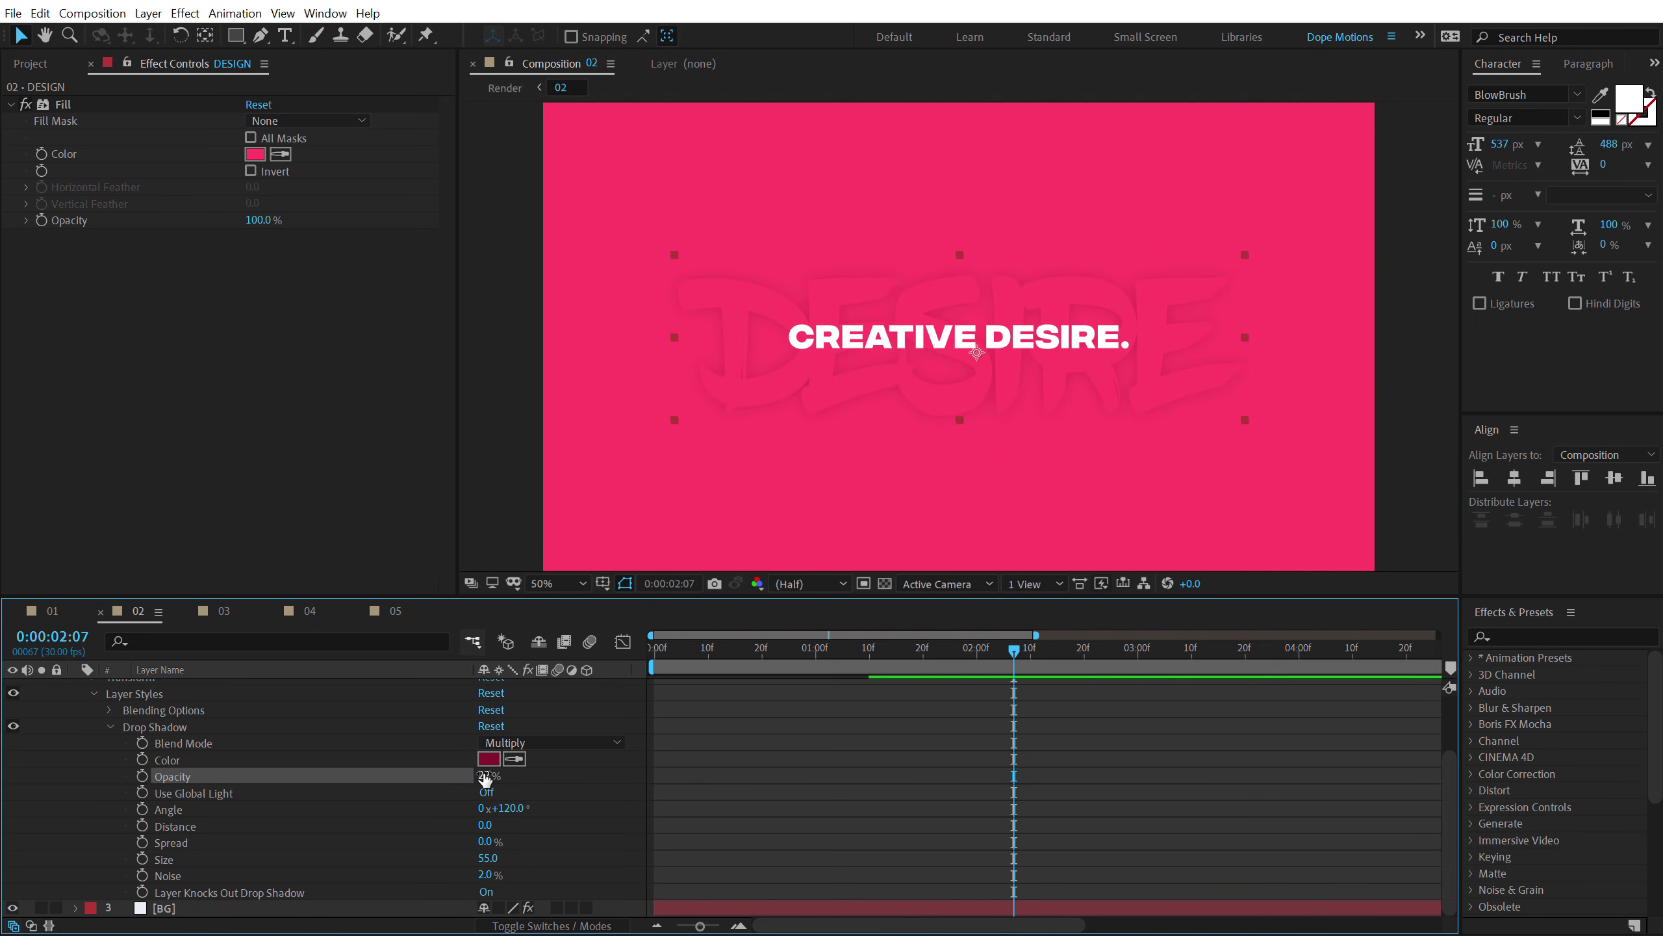
pyautogui.click(486, 775)
pyautogui.click(788, 781)
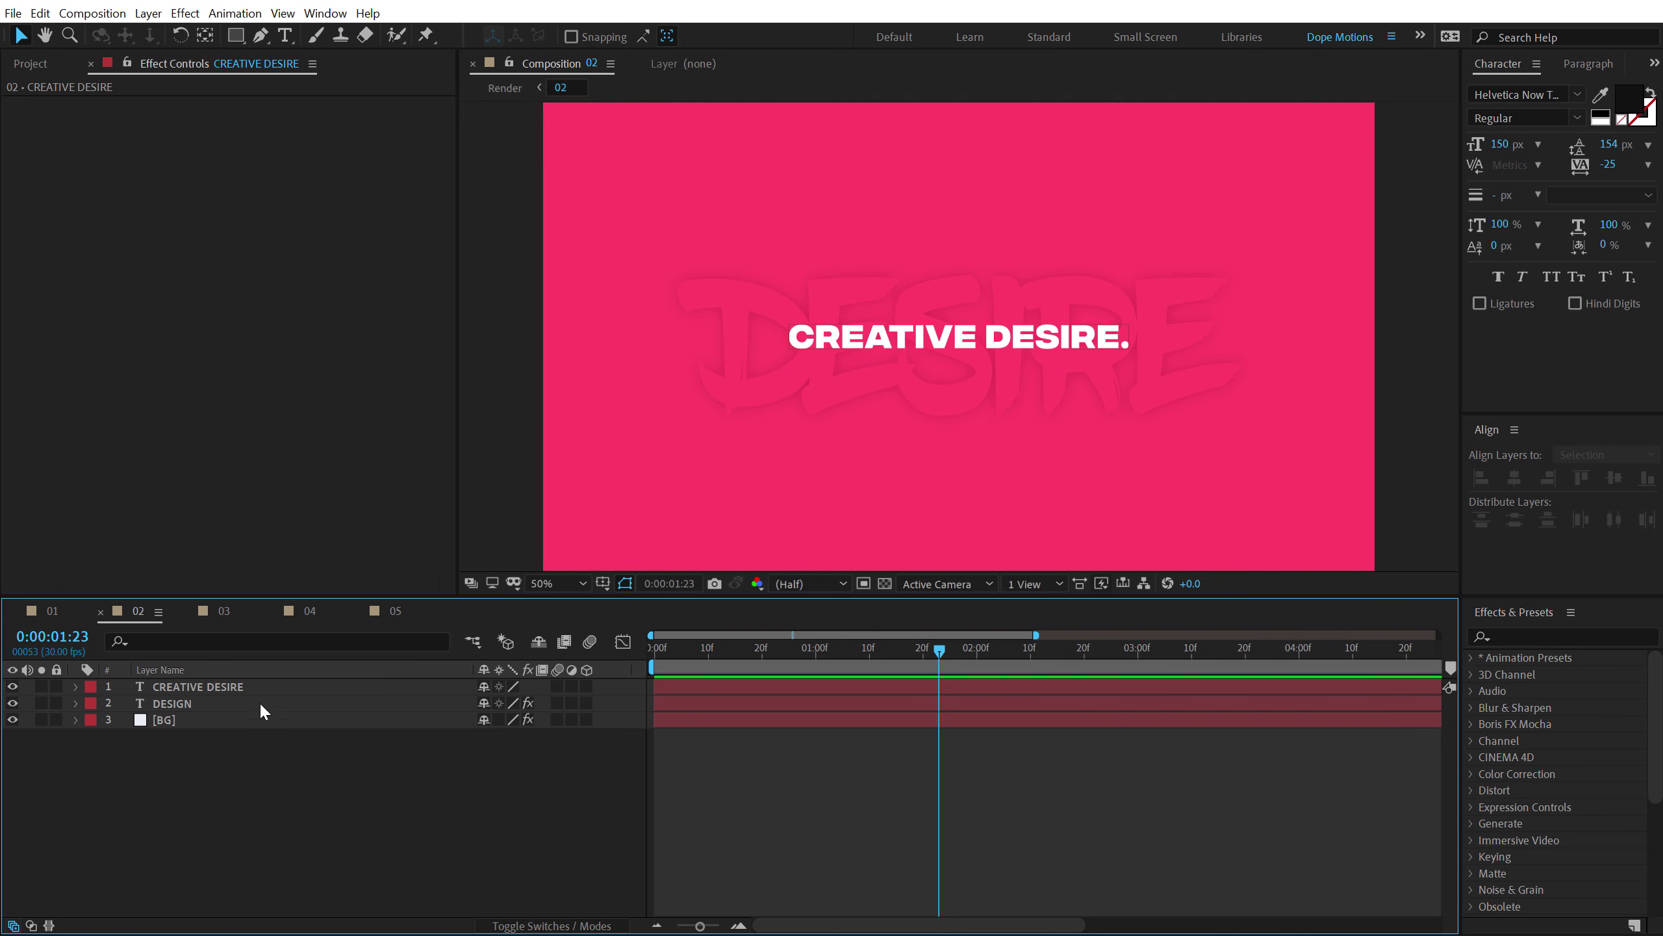
# Add a Position text animator to the CREATIVE DESIRE layer and set its vertical offset to 60
pyautogui.click(75, 688)
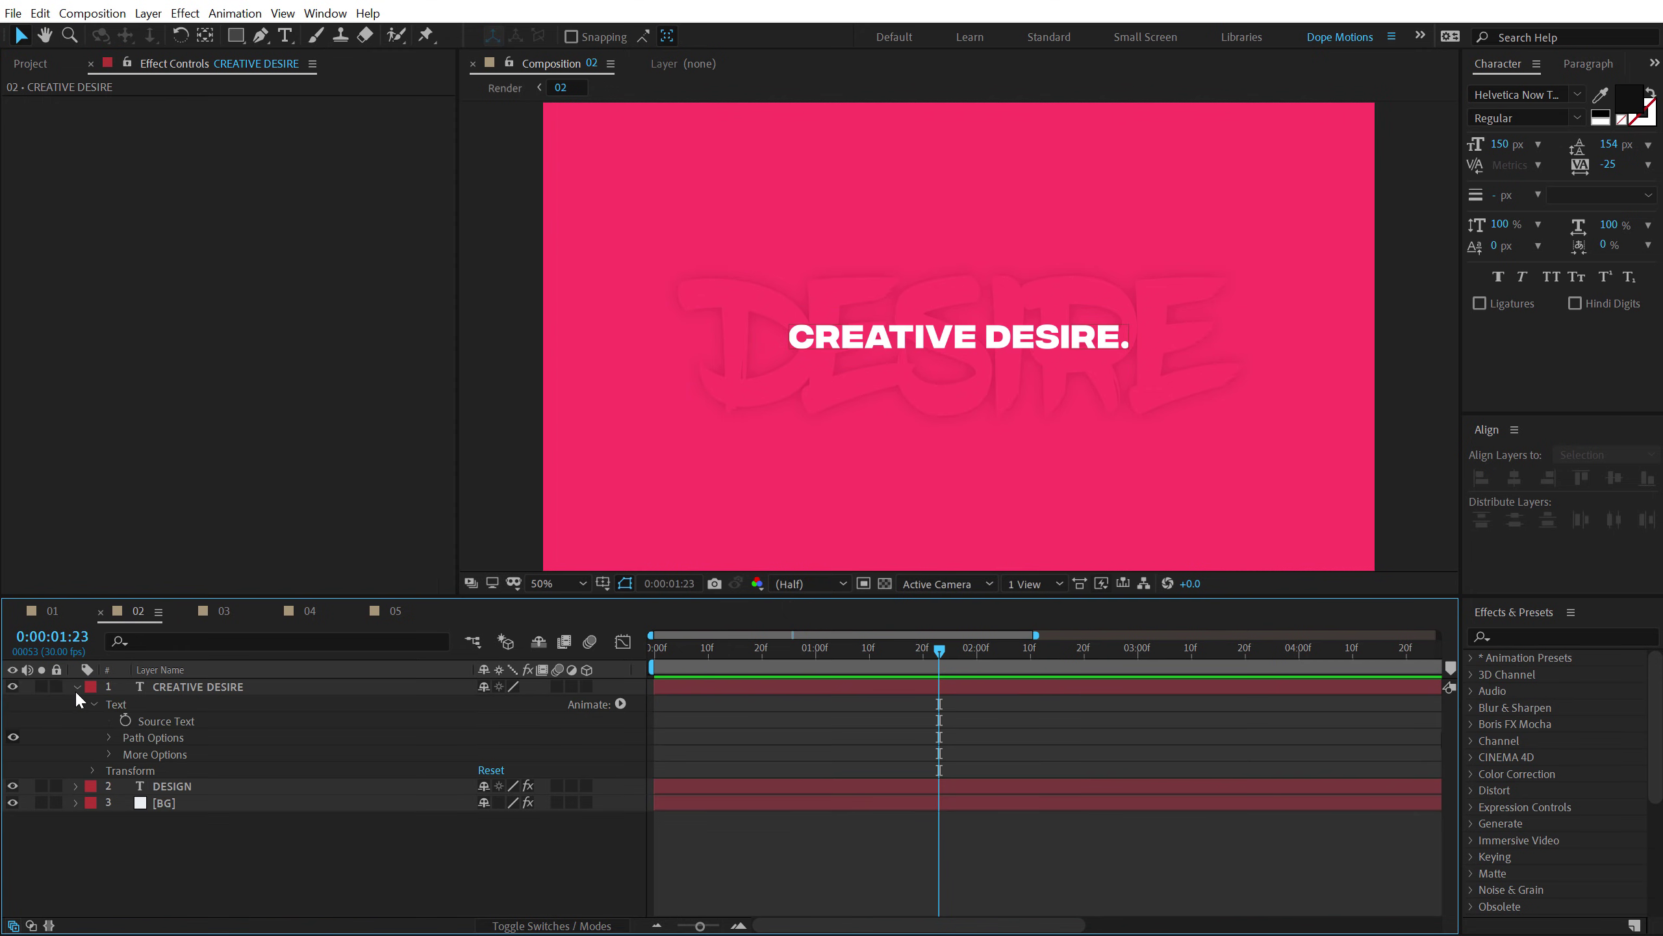
pyautogui.click(620, 704)
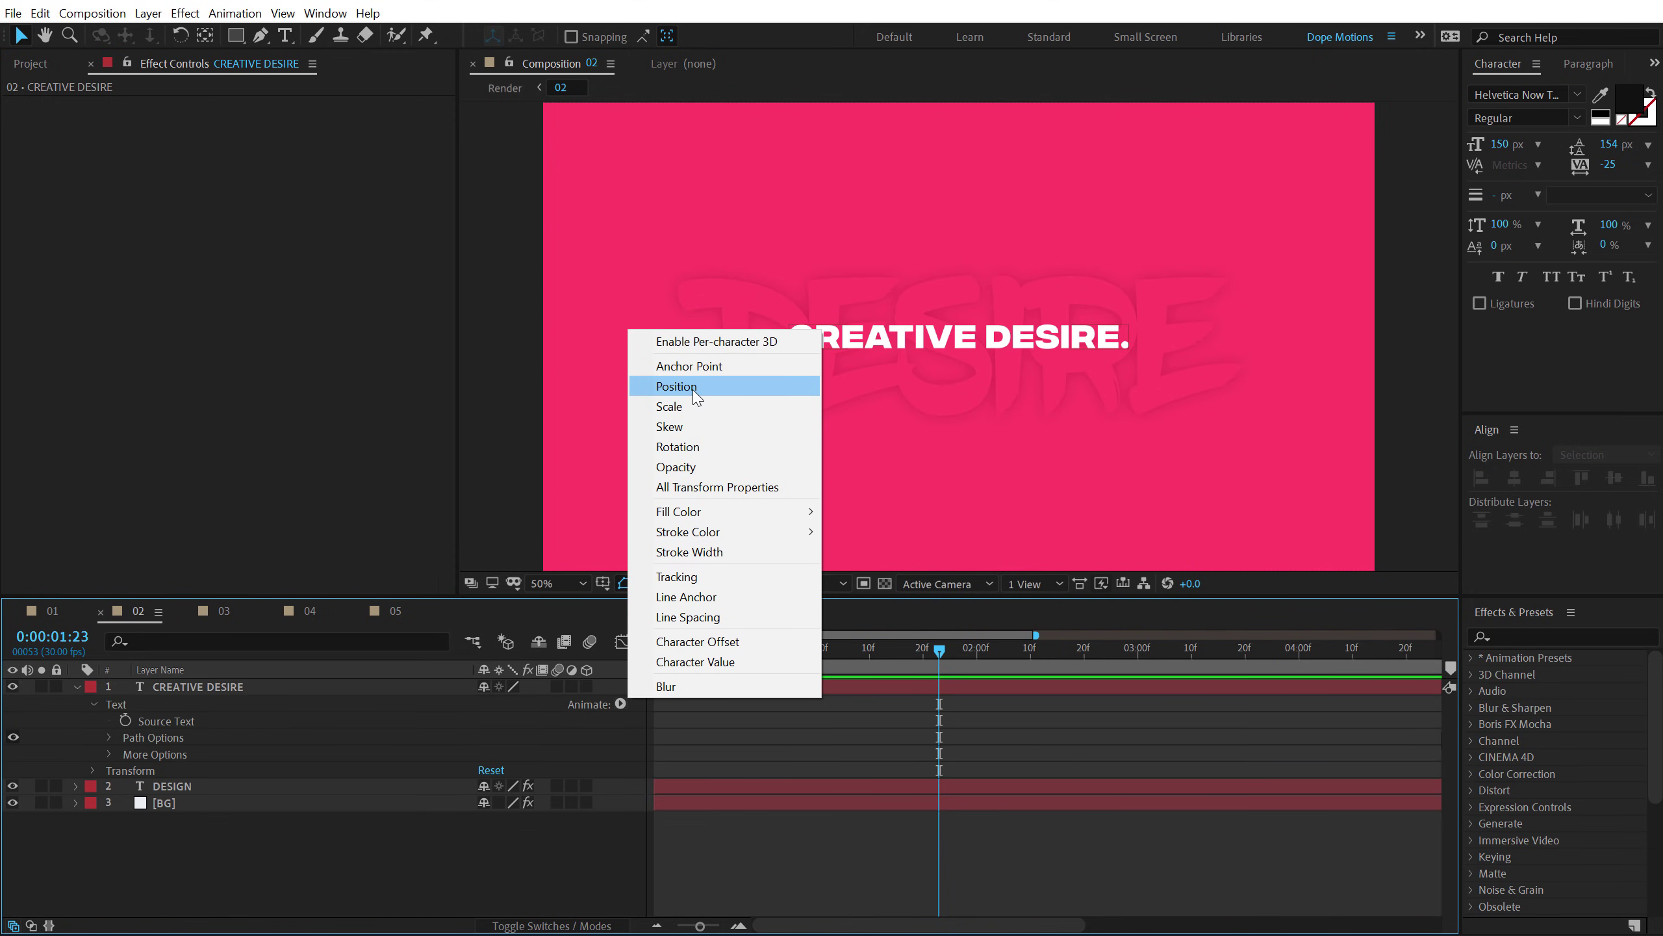
pyautogui.click(676, 386)
pyautogui.click(429, 776)
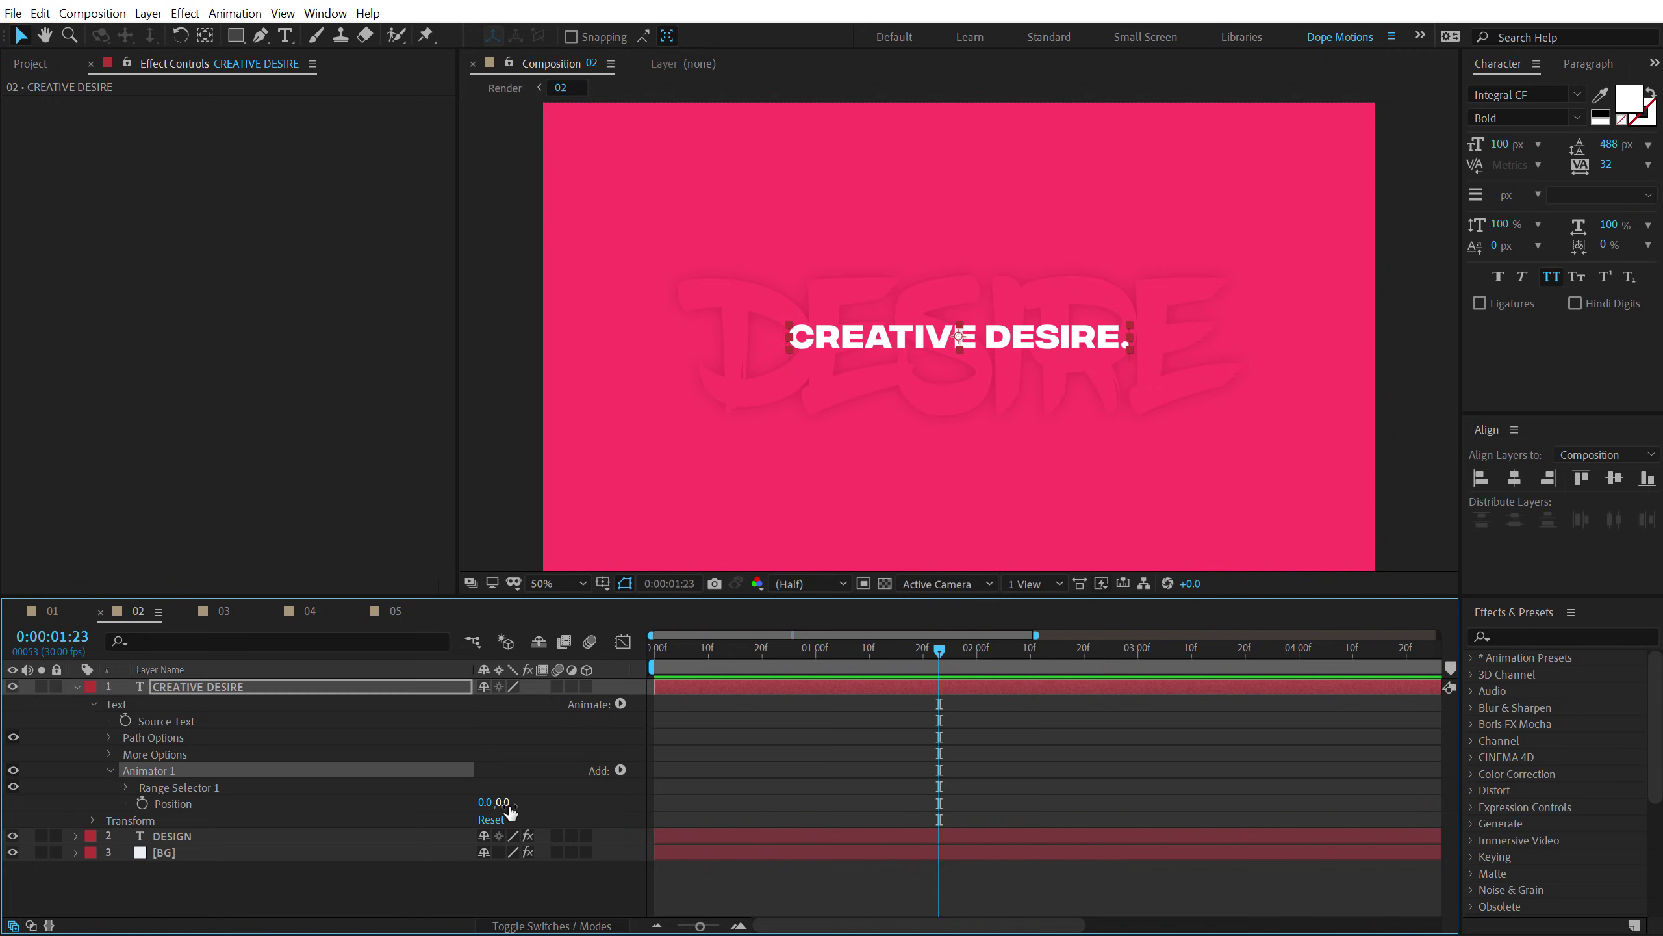
pyautogui.click(505, 803)
pyautogui.write('59')
pyautogui.press('Return')
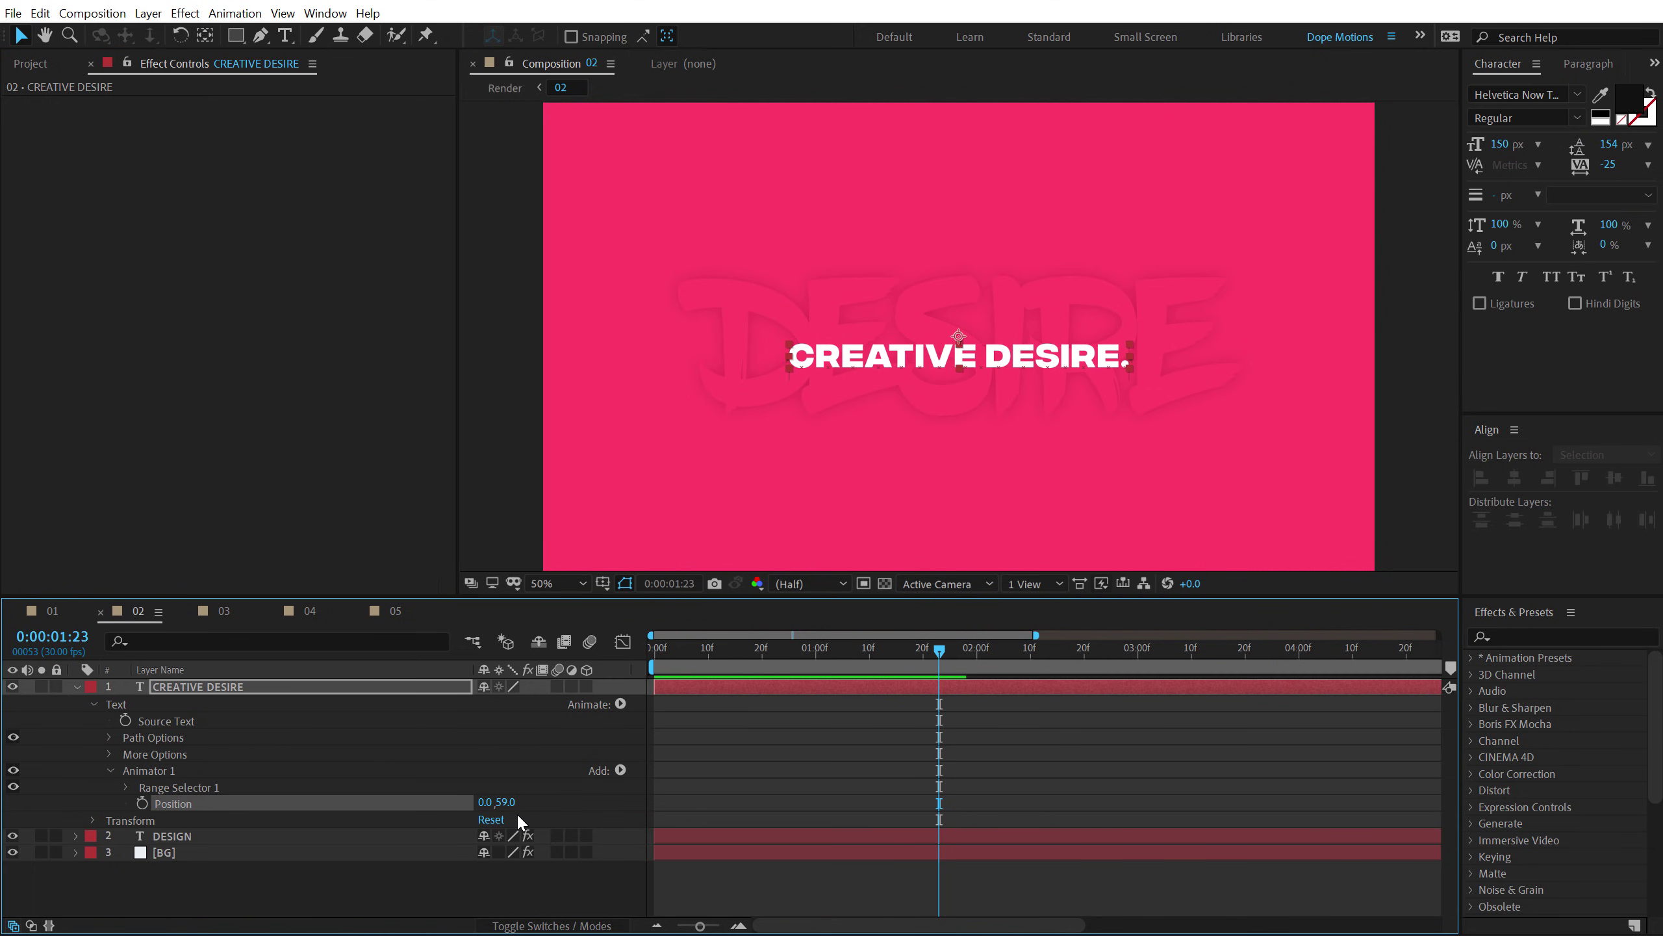
pyautogui.click(499, 801)
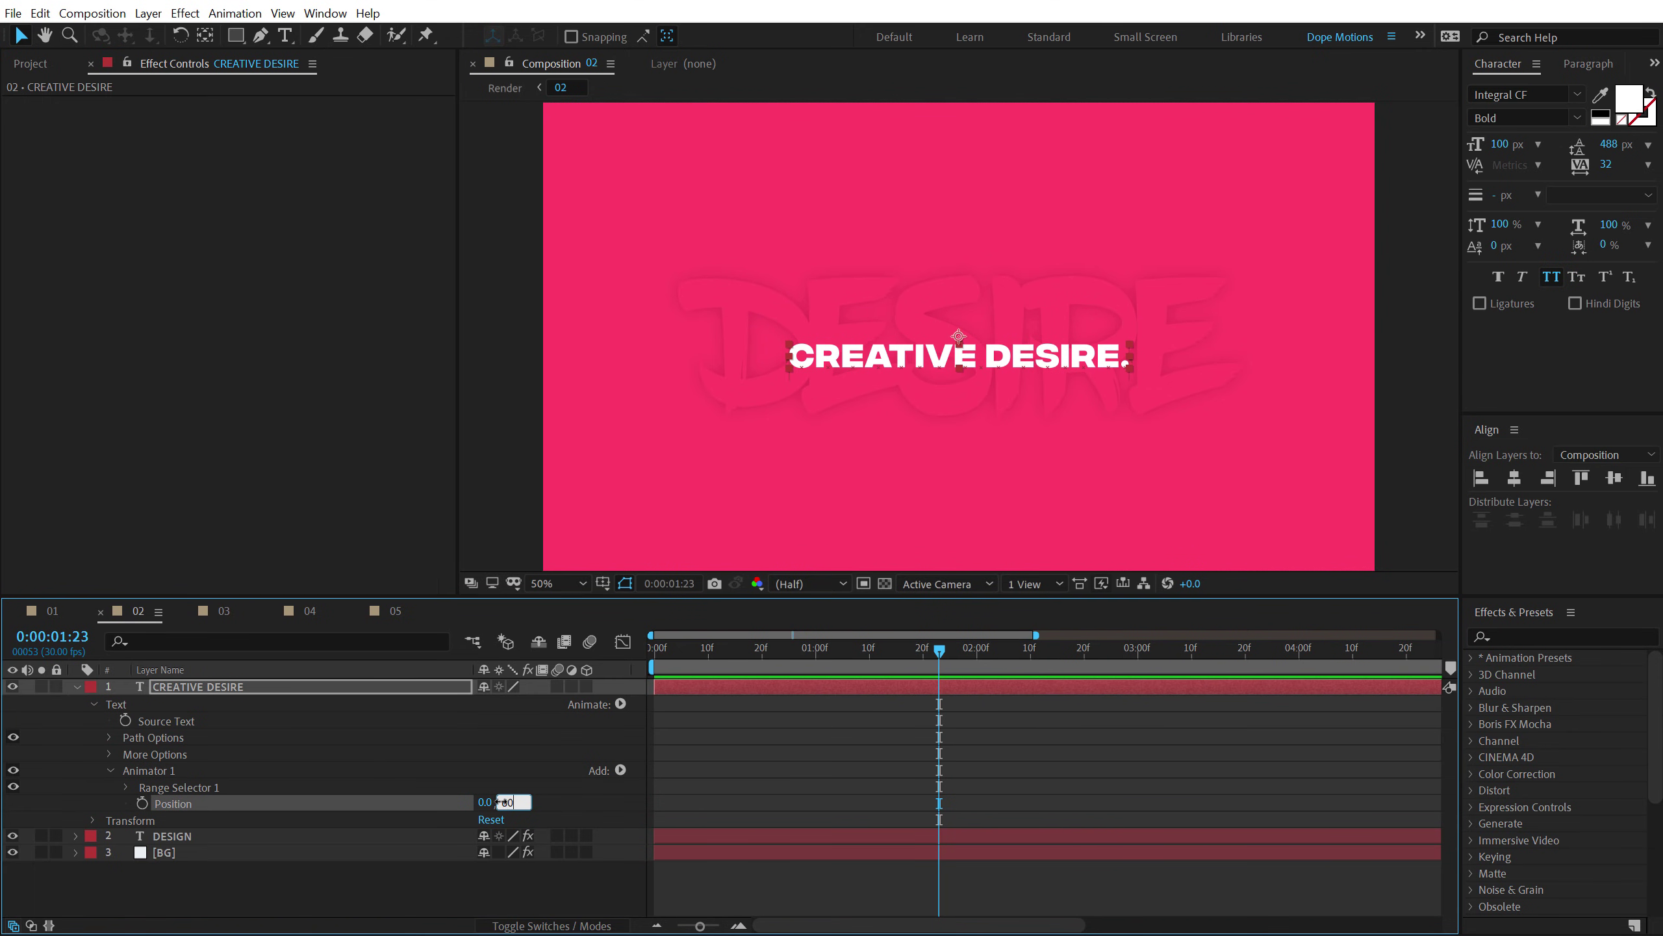
pyautogui.write('60')
pyautogui.click(386, 754)
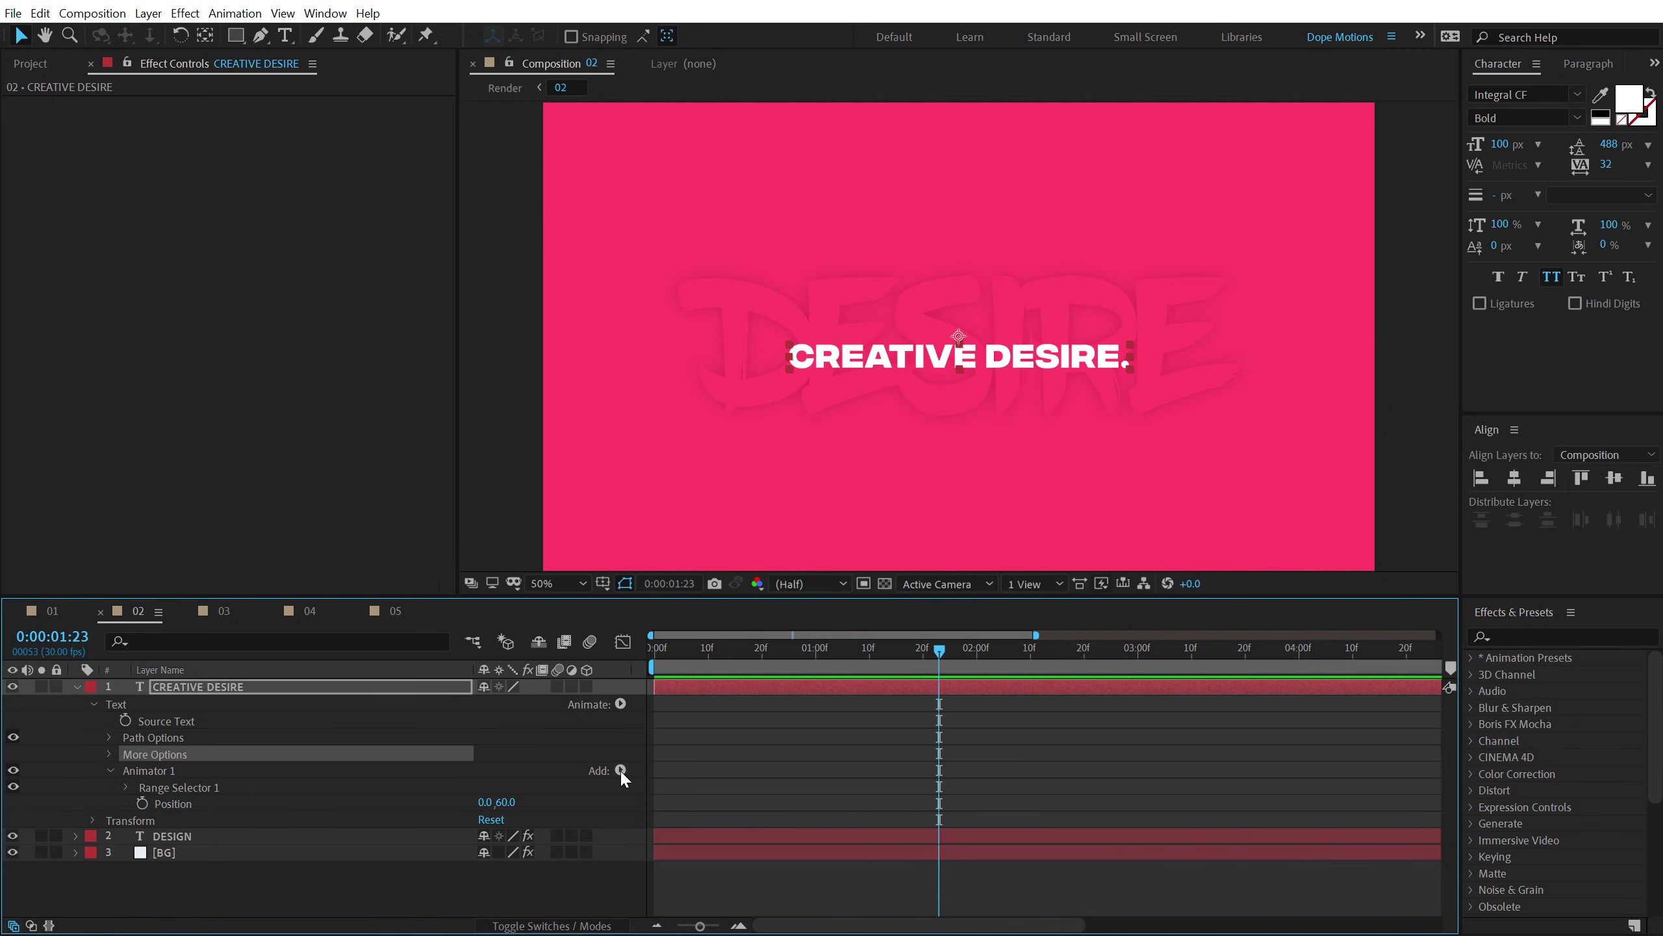
# Add an Opacity property to the CREATIVE DESIRE layer's text animator and set it to 0%
pyautogui.click(622, 770)
pyautogui.moveTo(665, 776)
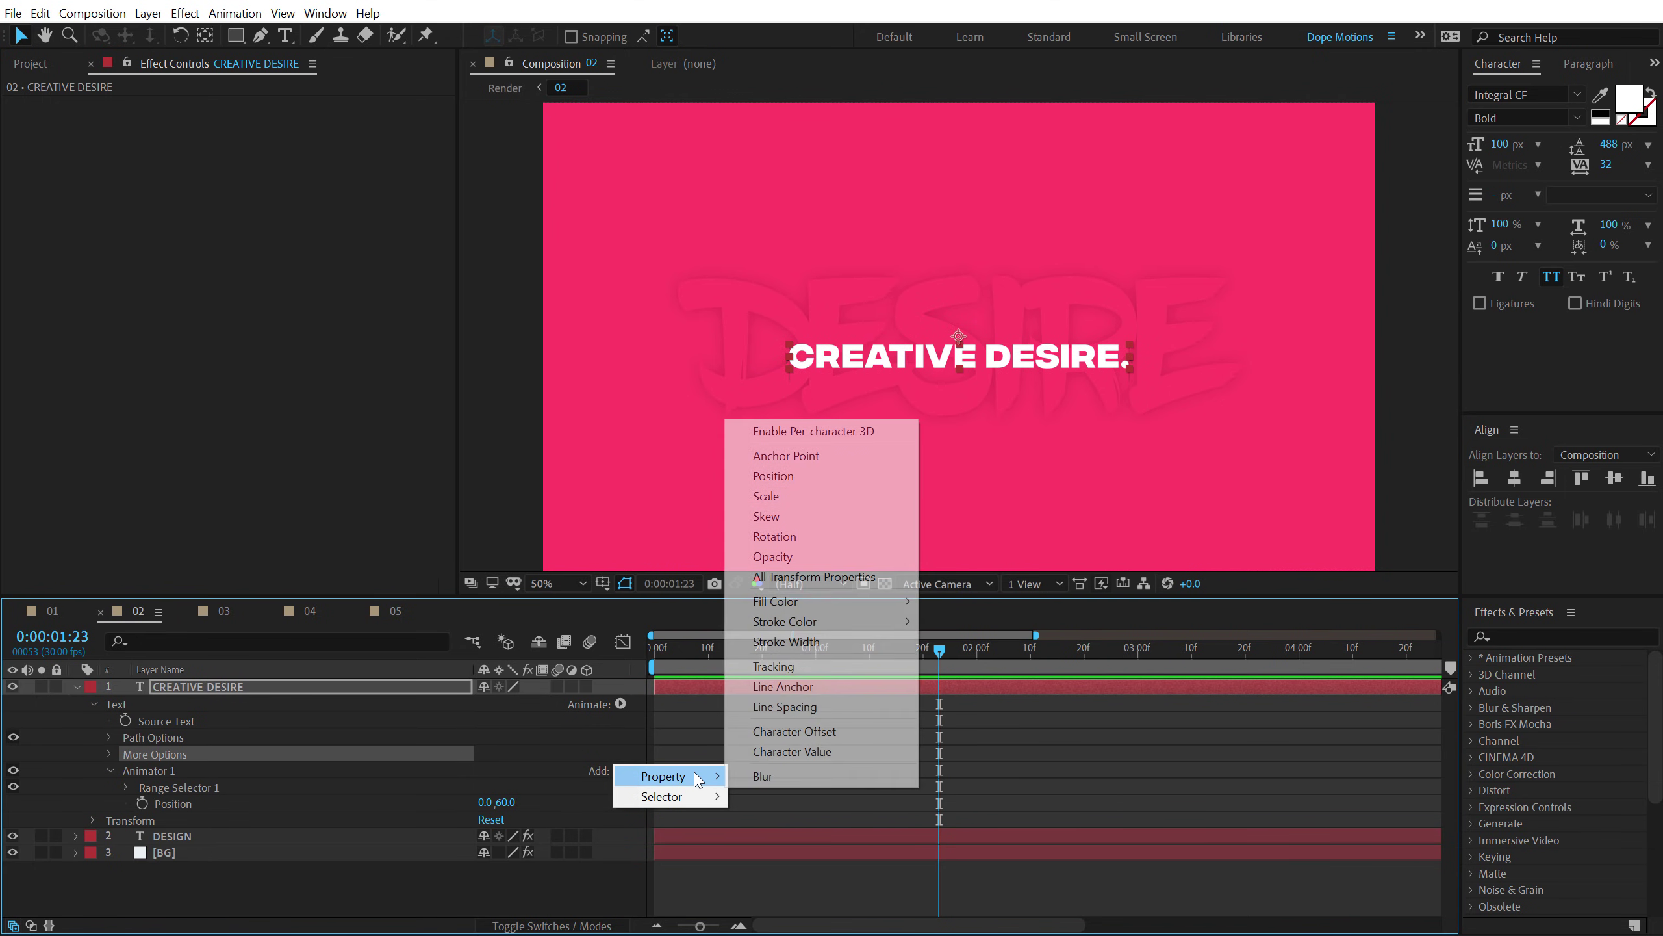
pyautogui.click(795, 563)
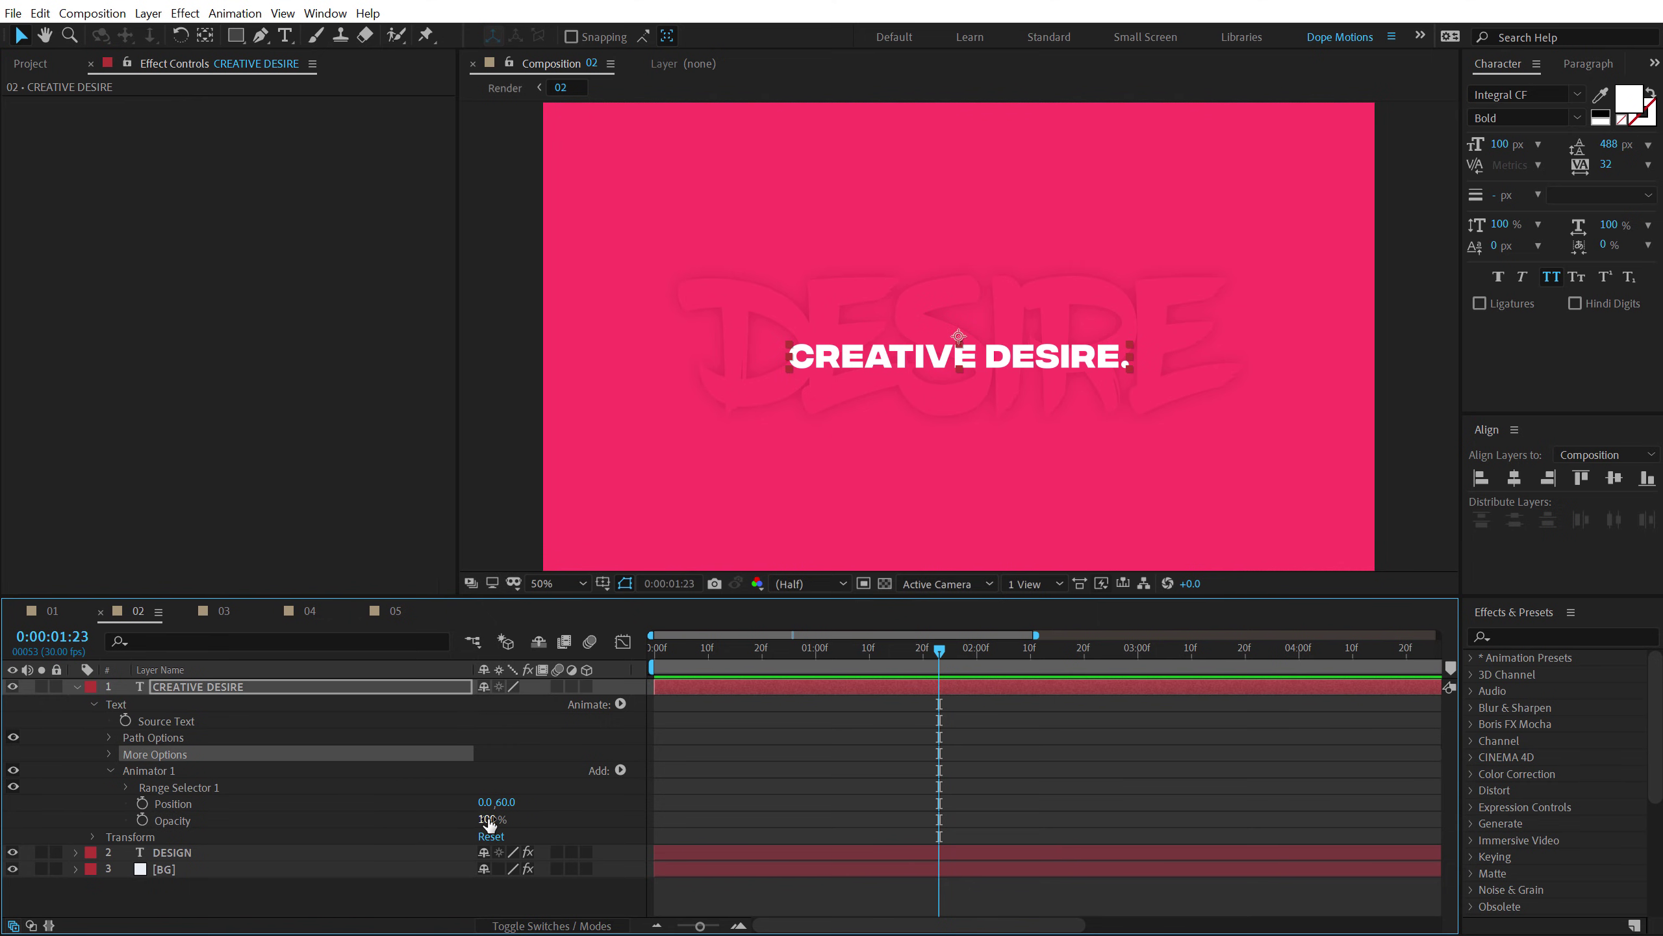
pyautogui.moveTo(490, 824); pyautogui.dragTo(419, 824)
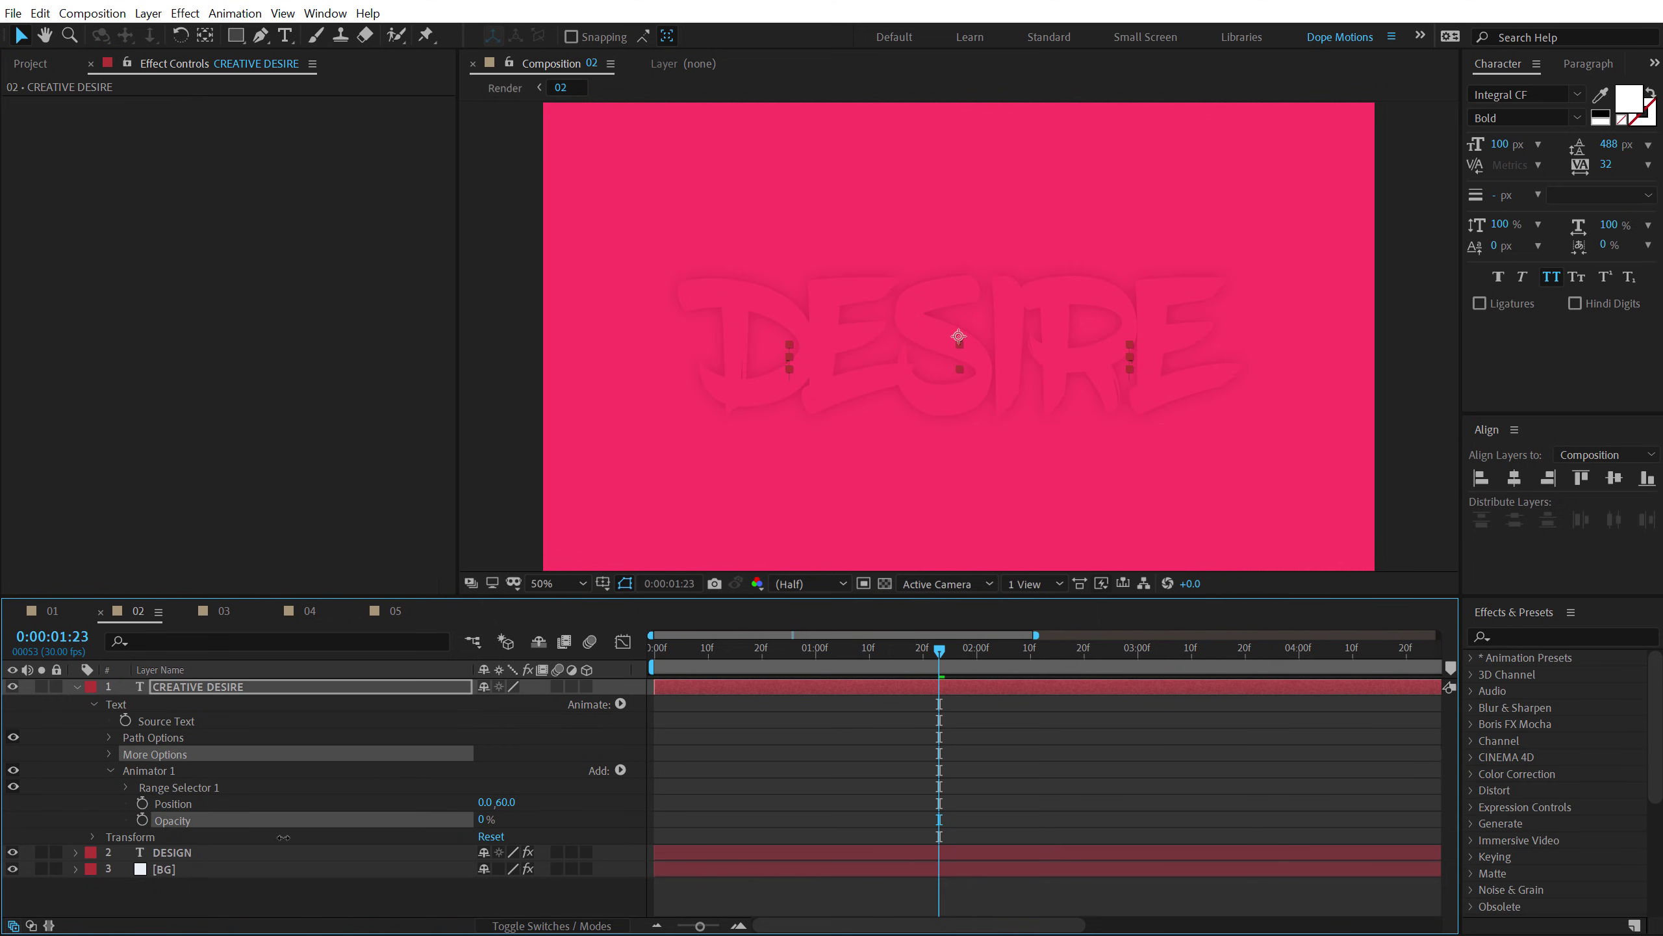
# Keyframe the CREATIVE DESIRE range selector's Offset from -100% at 0:00:00:00 to 100% at 0:00:01:00
pyautogui.click(125, 786)
pyautogui.moveTo(719, 664); pyautogui.dragTo(550, 675)
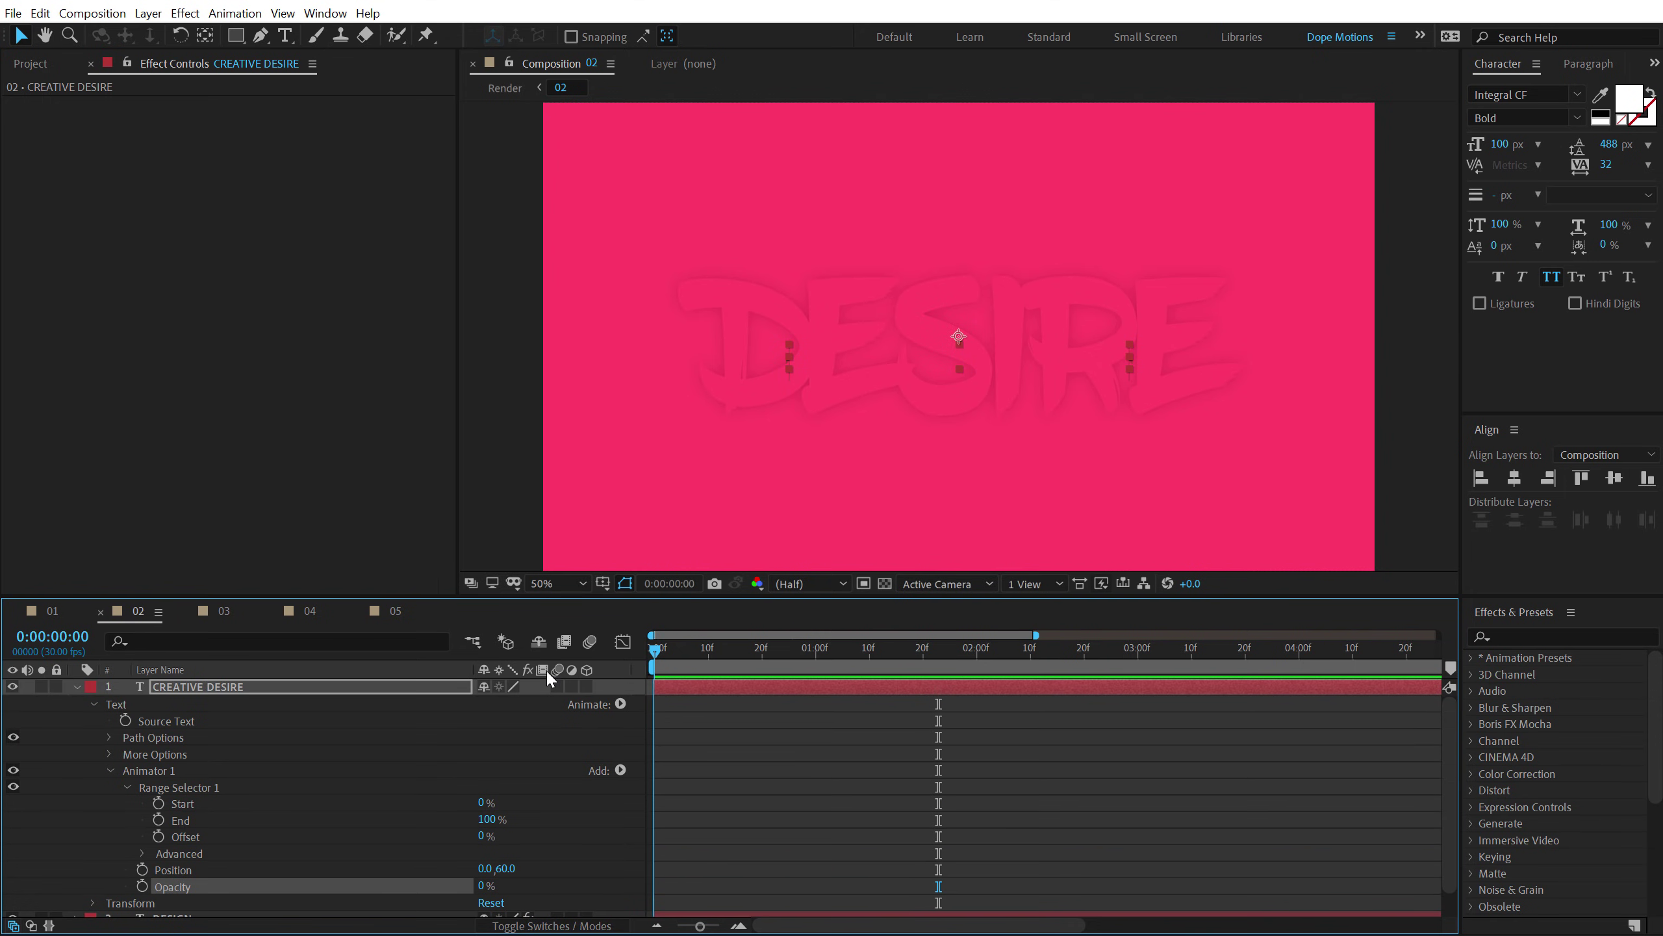
pyautogui.moveTo(788, 648); pyautogui.dragTo(815, 650)
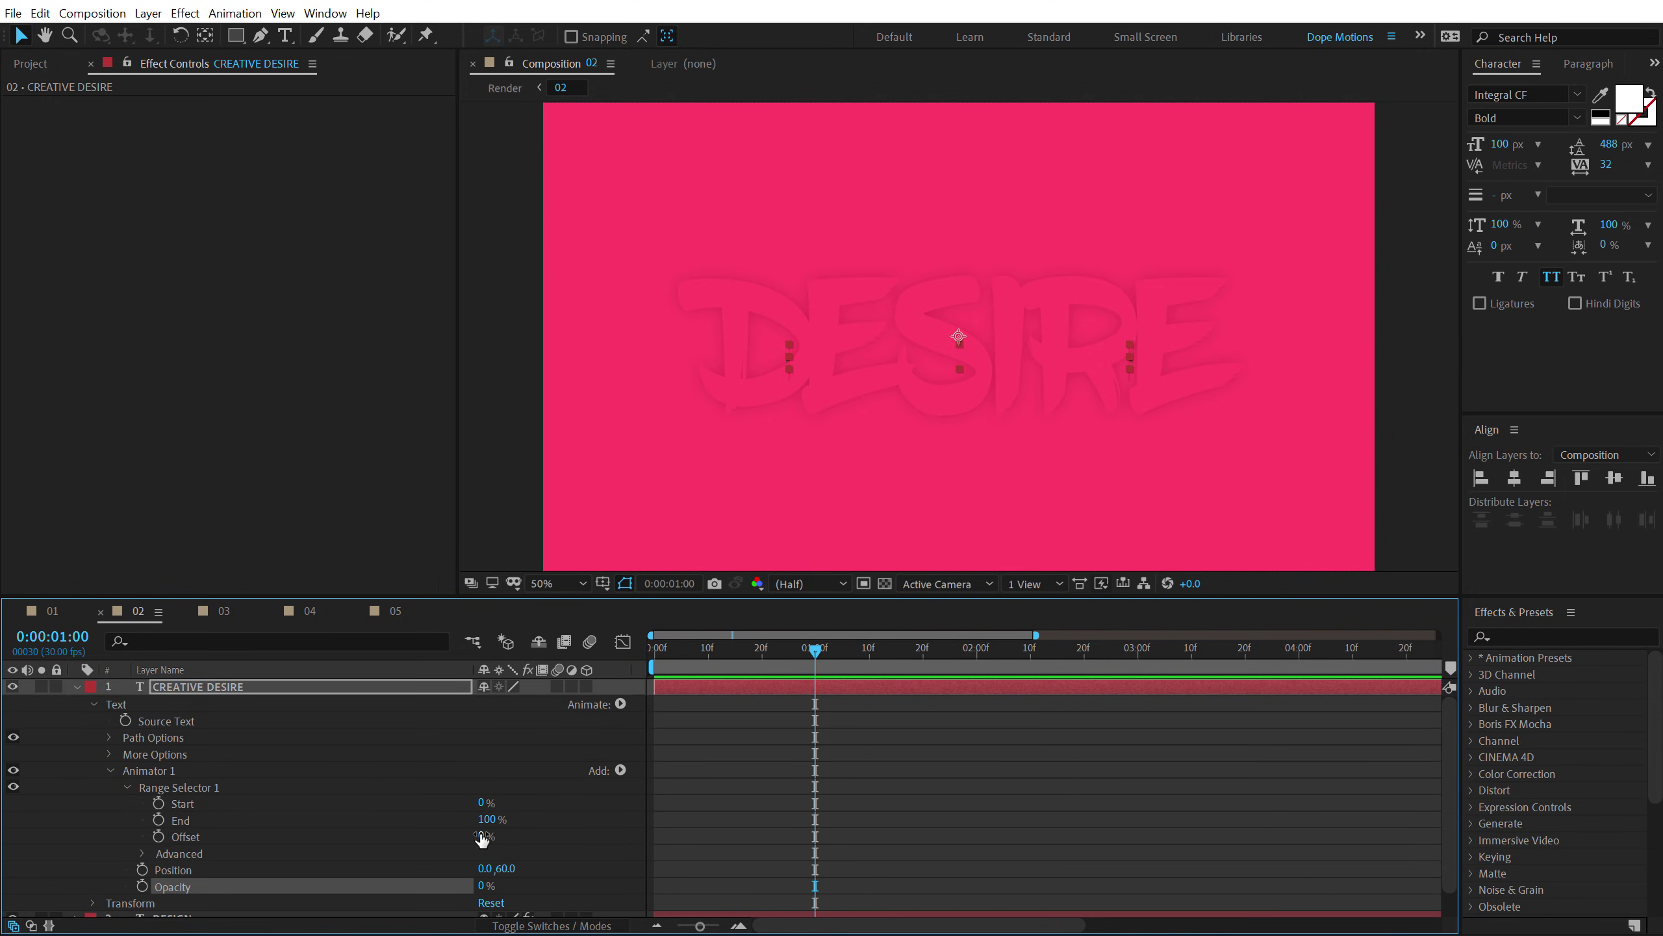
pyautogui.moveTo(483, 839); pyautogui.dragTo(635, 823)
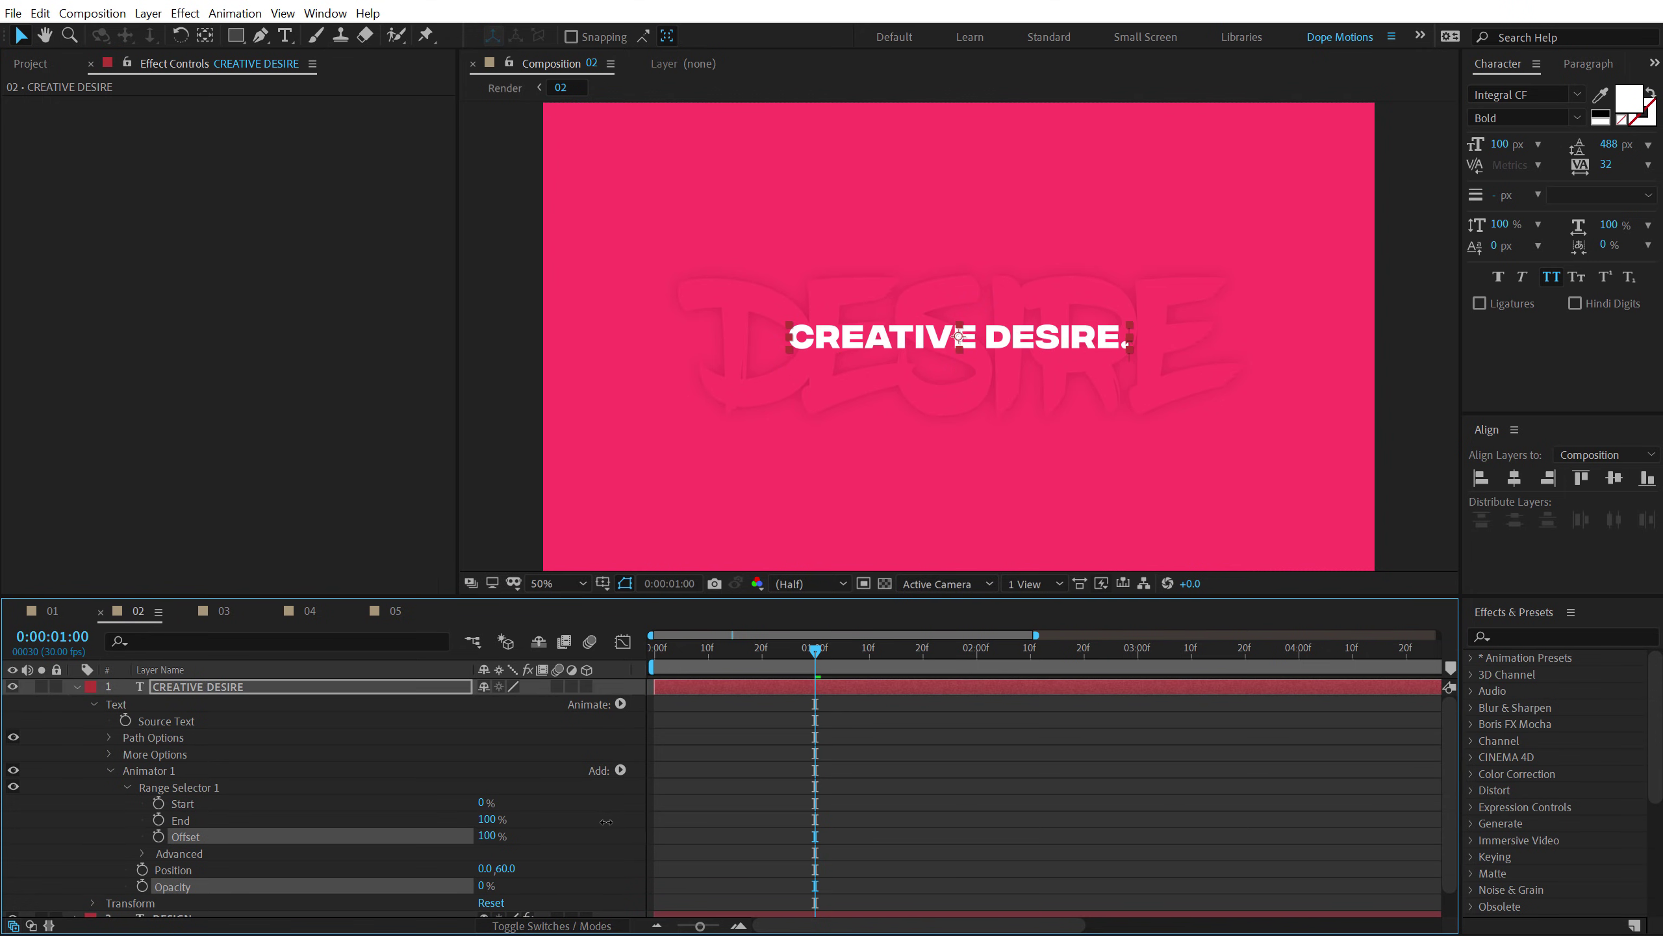
pyautogui.click(158, 836)
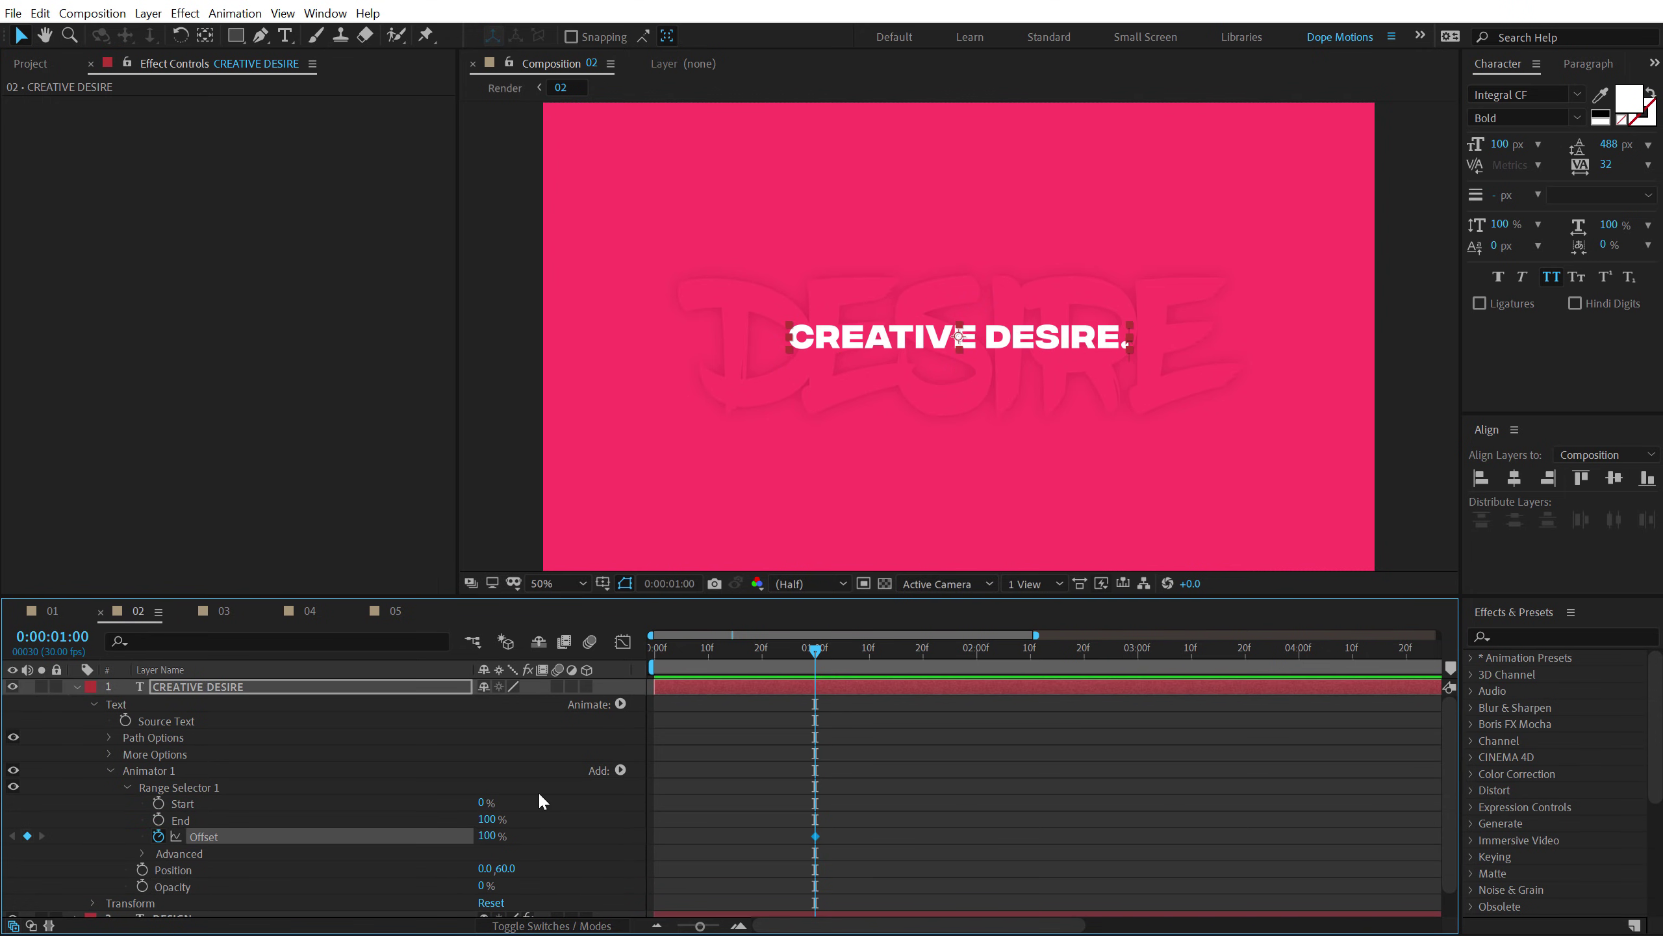
pyautogui.moveTo(815, 650); pyautogui.dragTo(654, 650)
pyautogui.click(487, 836)
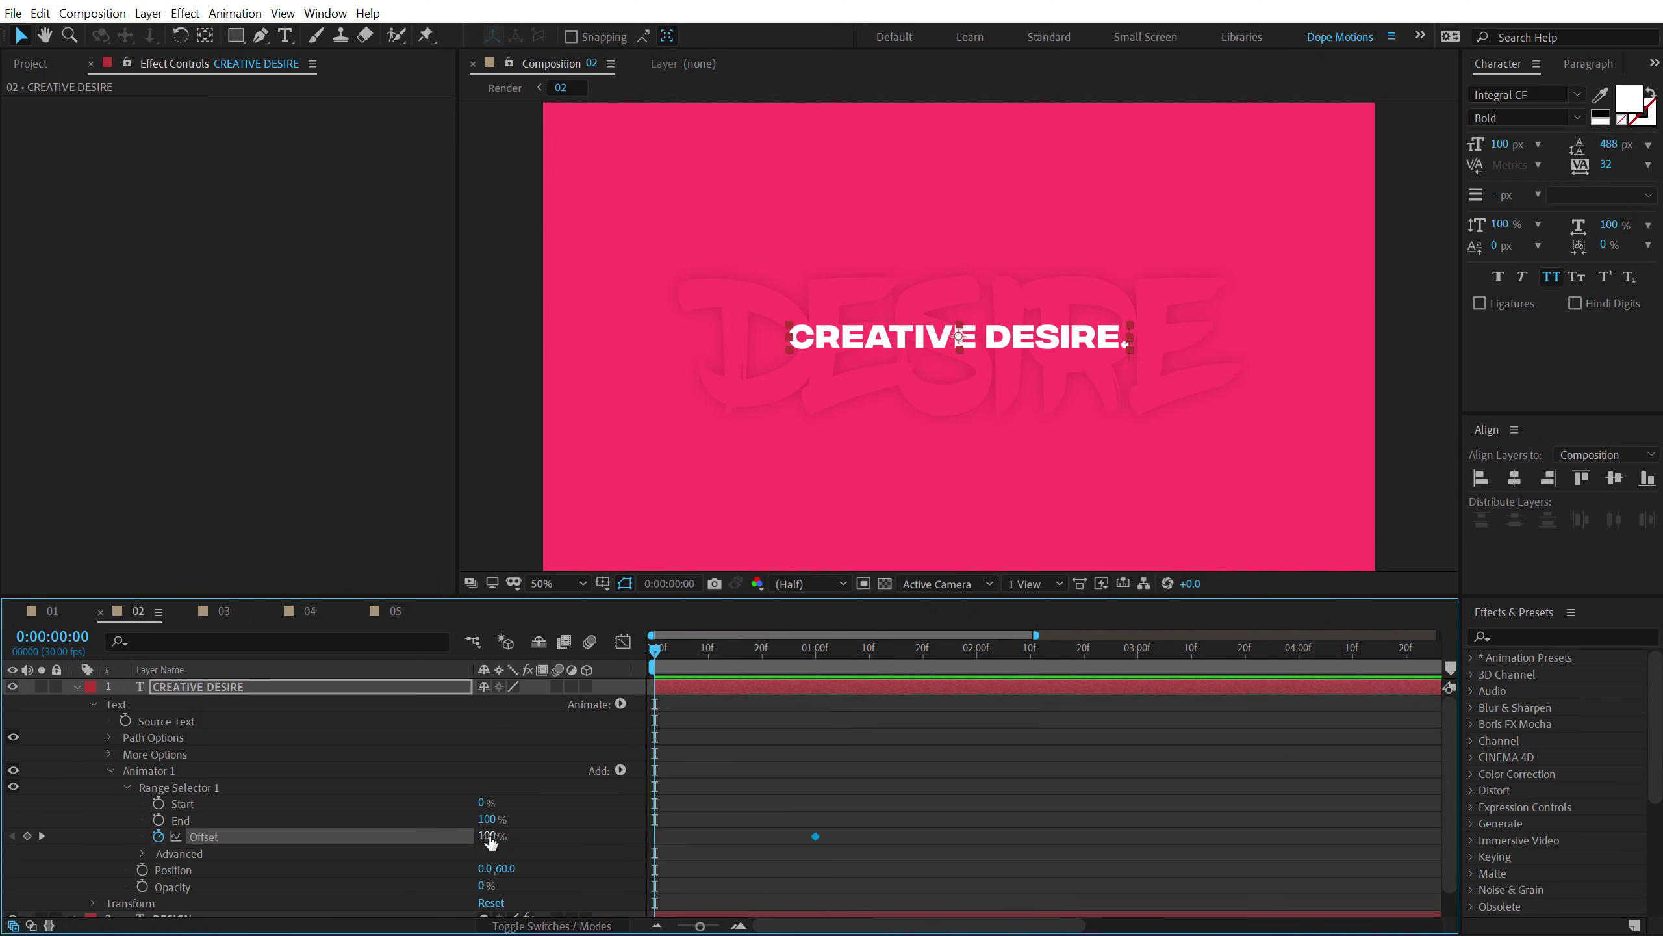
pyautogui.write('-100')
pyautogui.press('Return')
# Set the range selector's Shape to Ramp Up and base it on Words in its advanced options
pyautogui.scroll(-1, 298, 753)
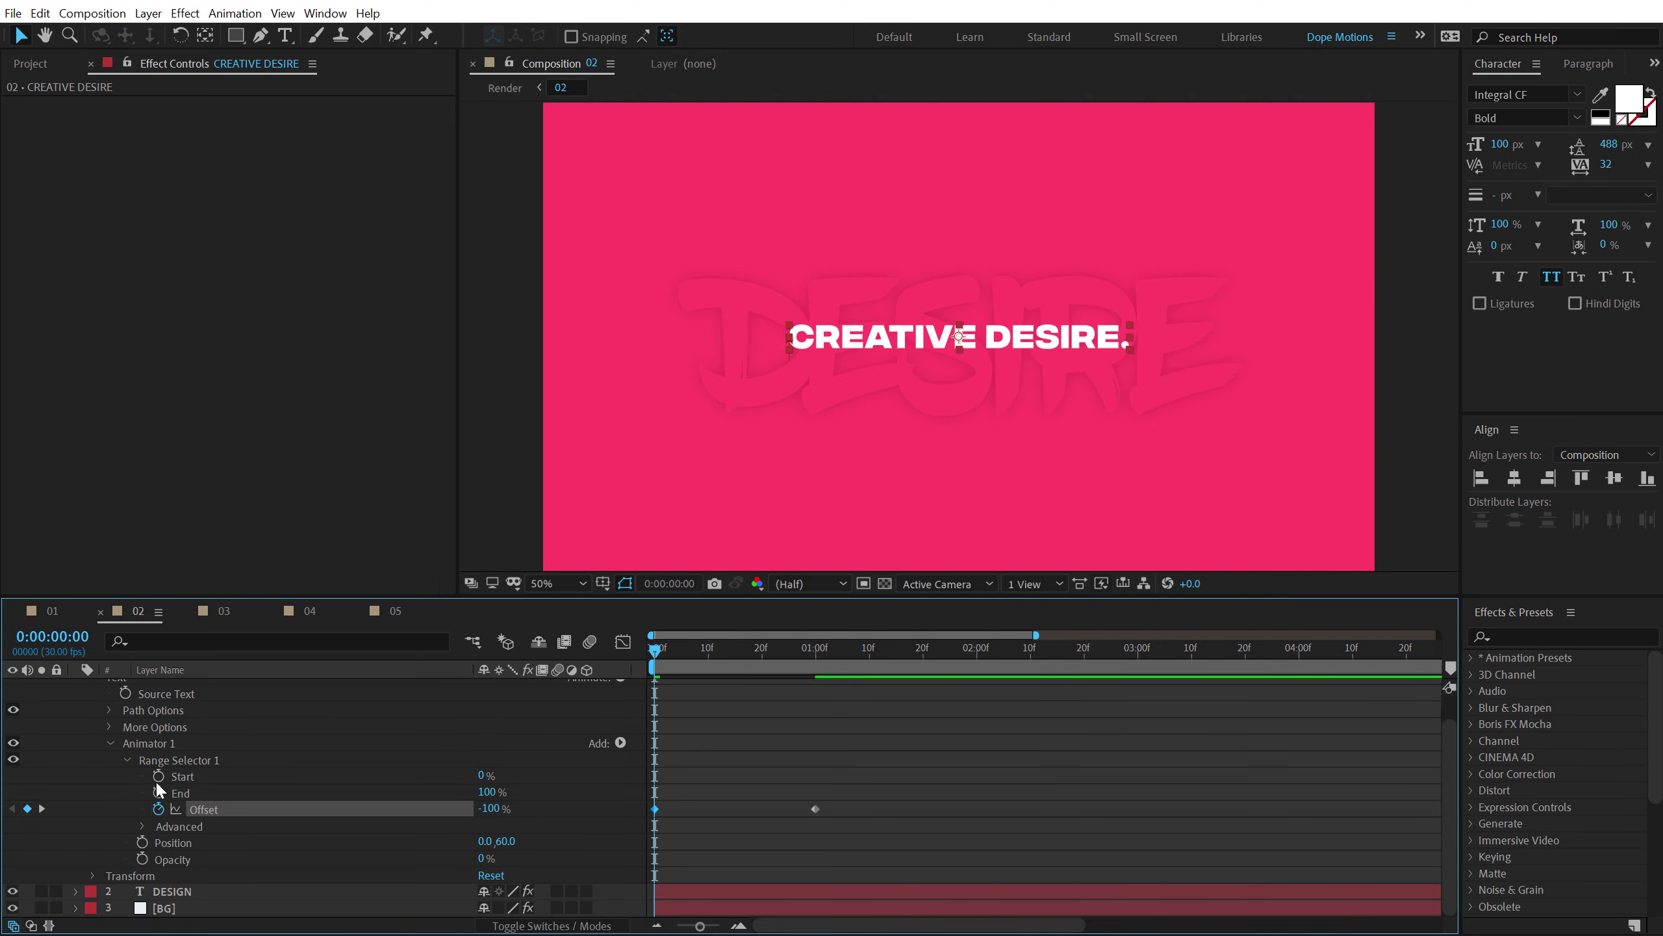
pyautogui.click(143, 825)
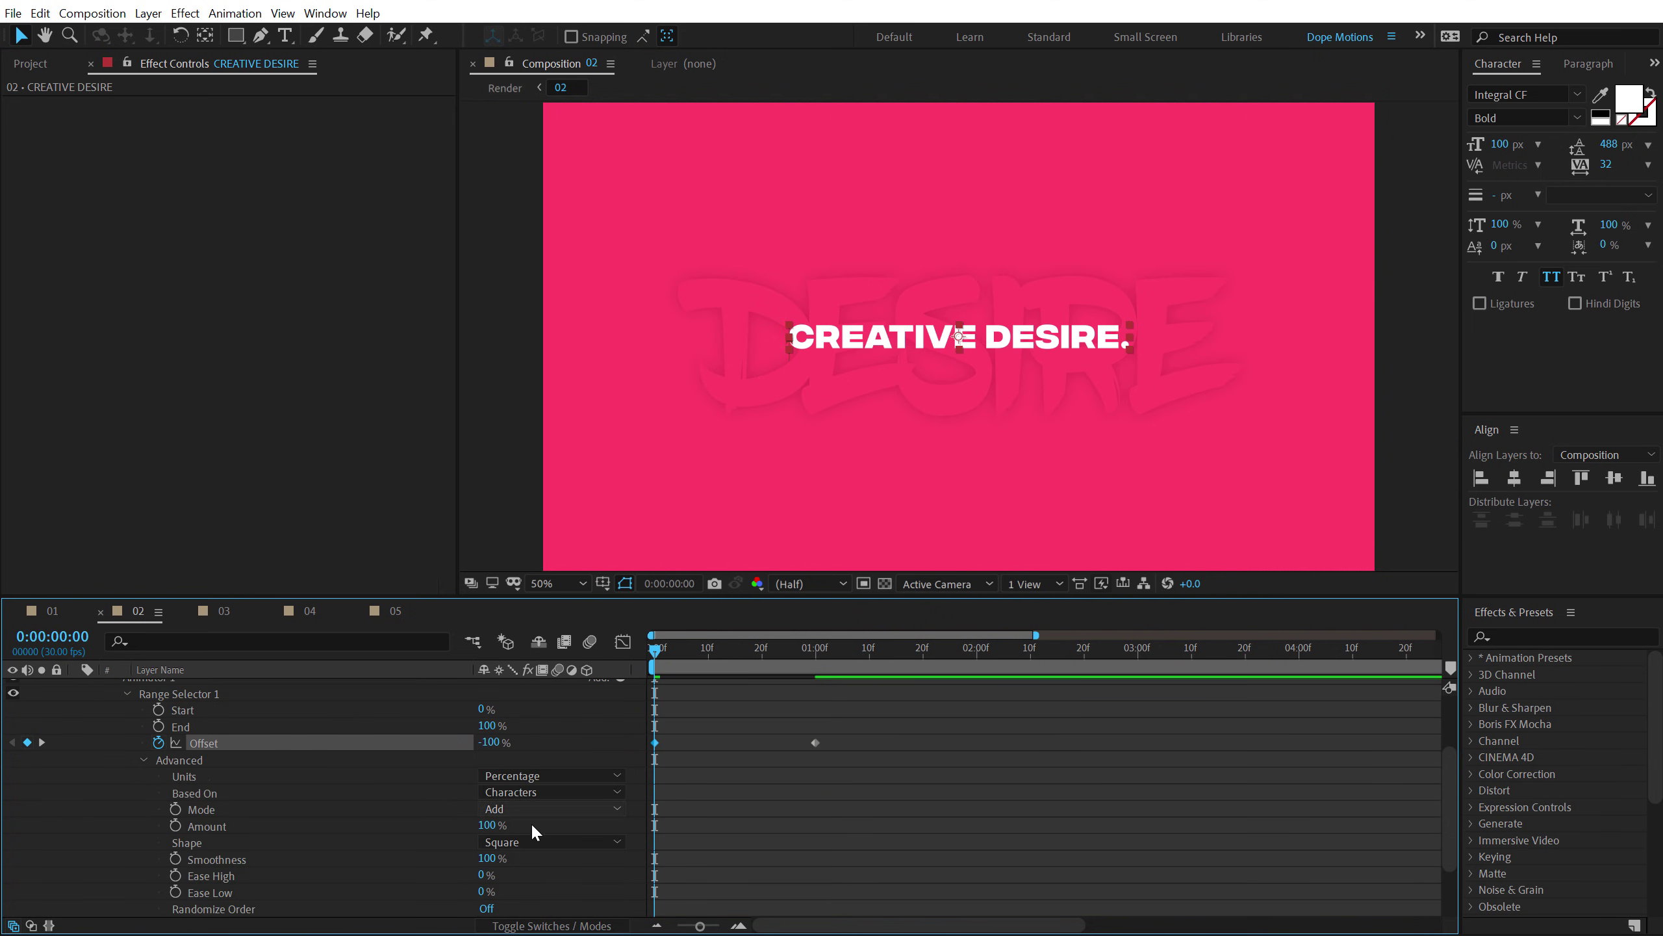
pyautogui.click(523, 841)
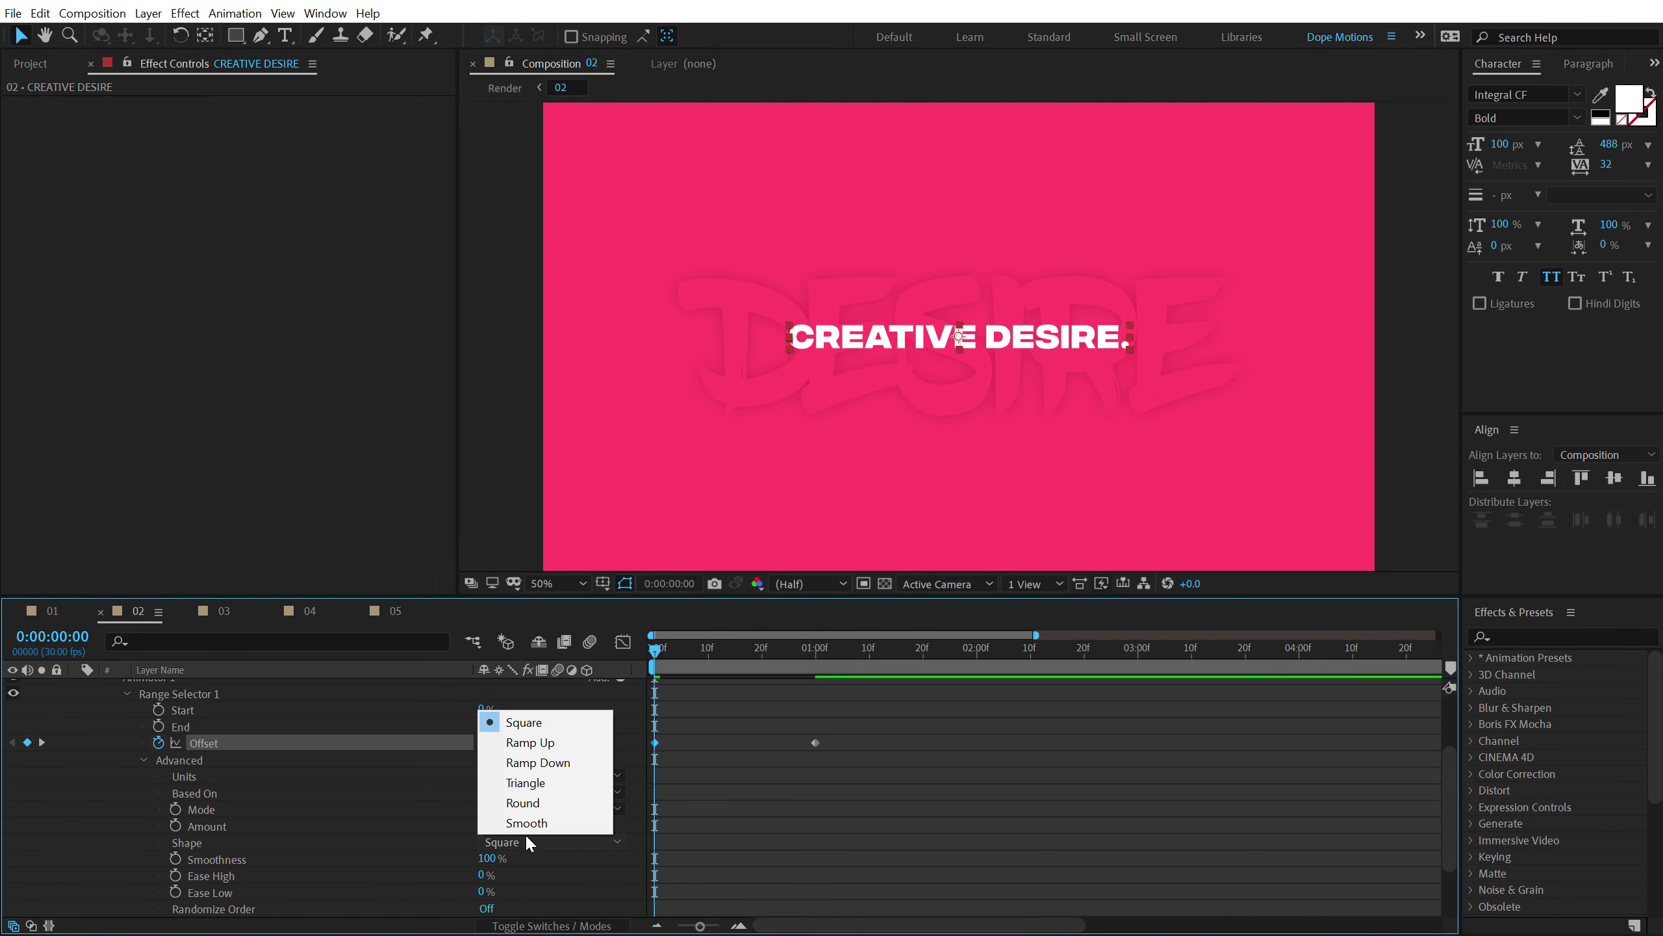
pyautogui.click(524, 742)
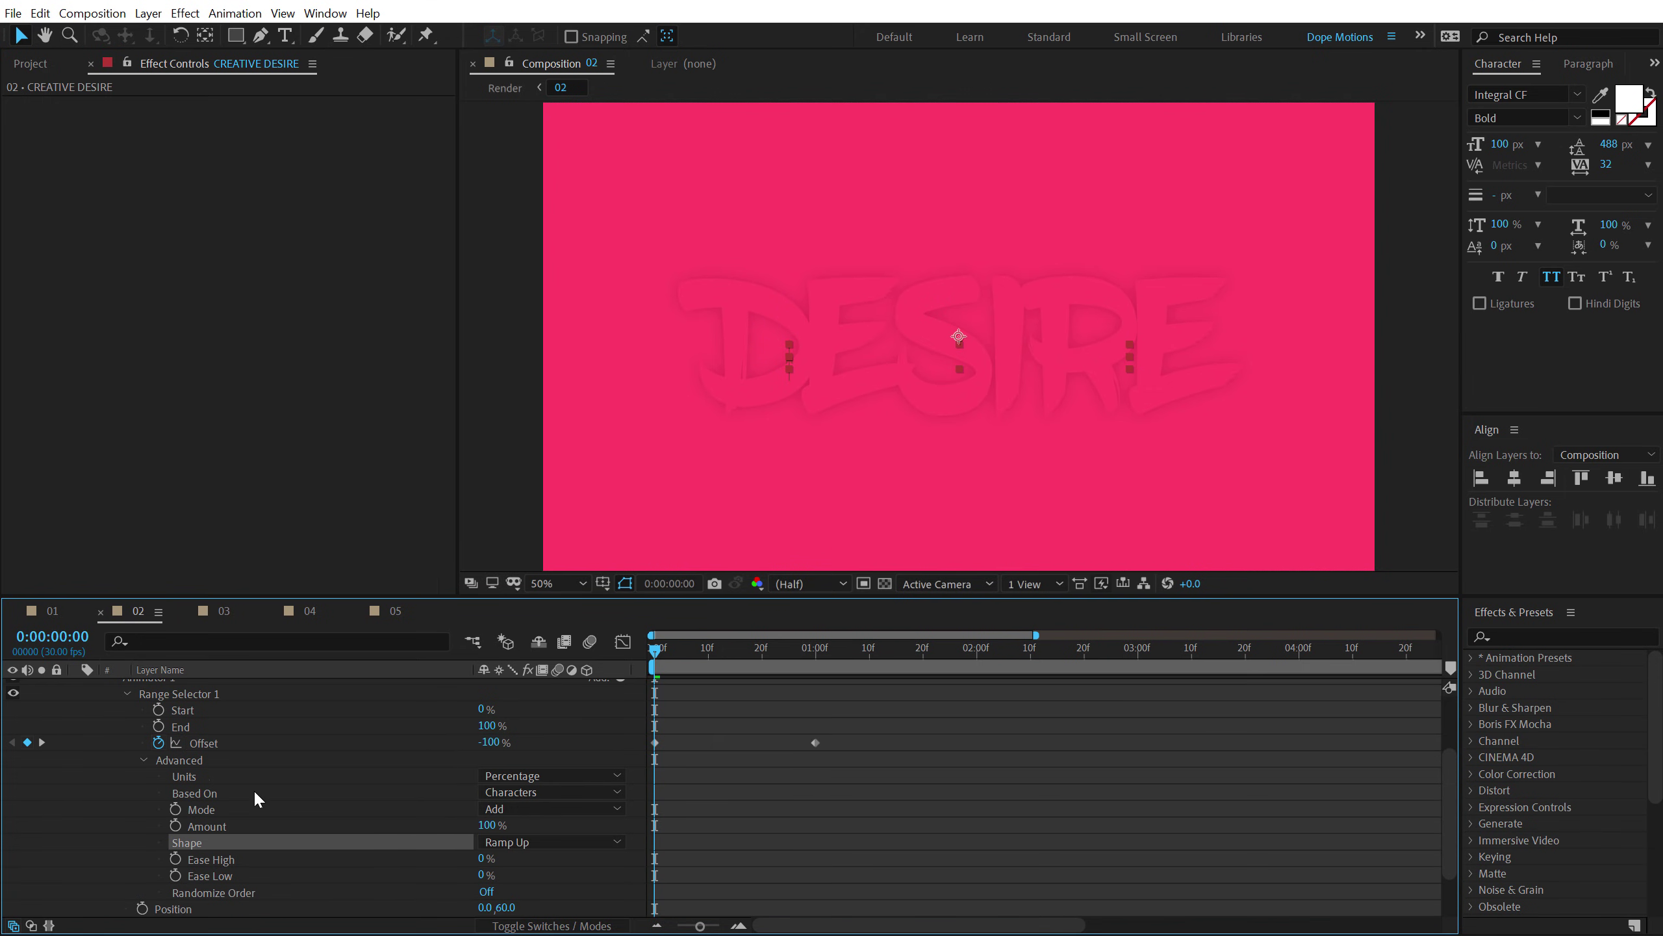
pyautogui.click(522, 793)
pyautogui.click(520, 852)
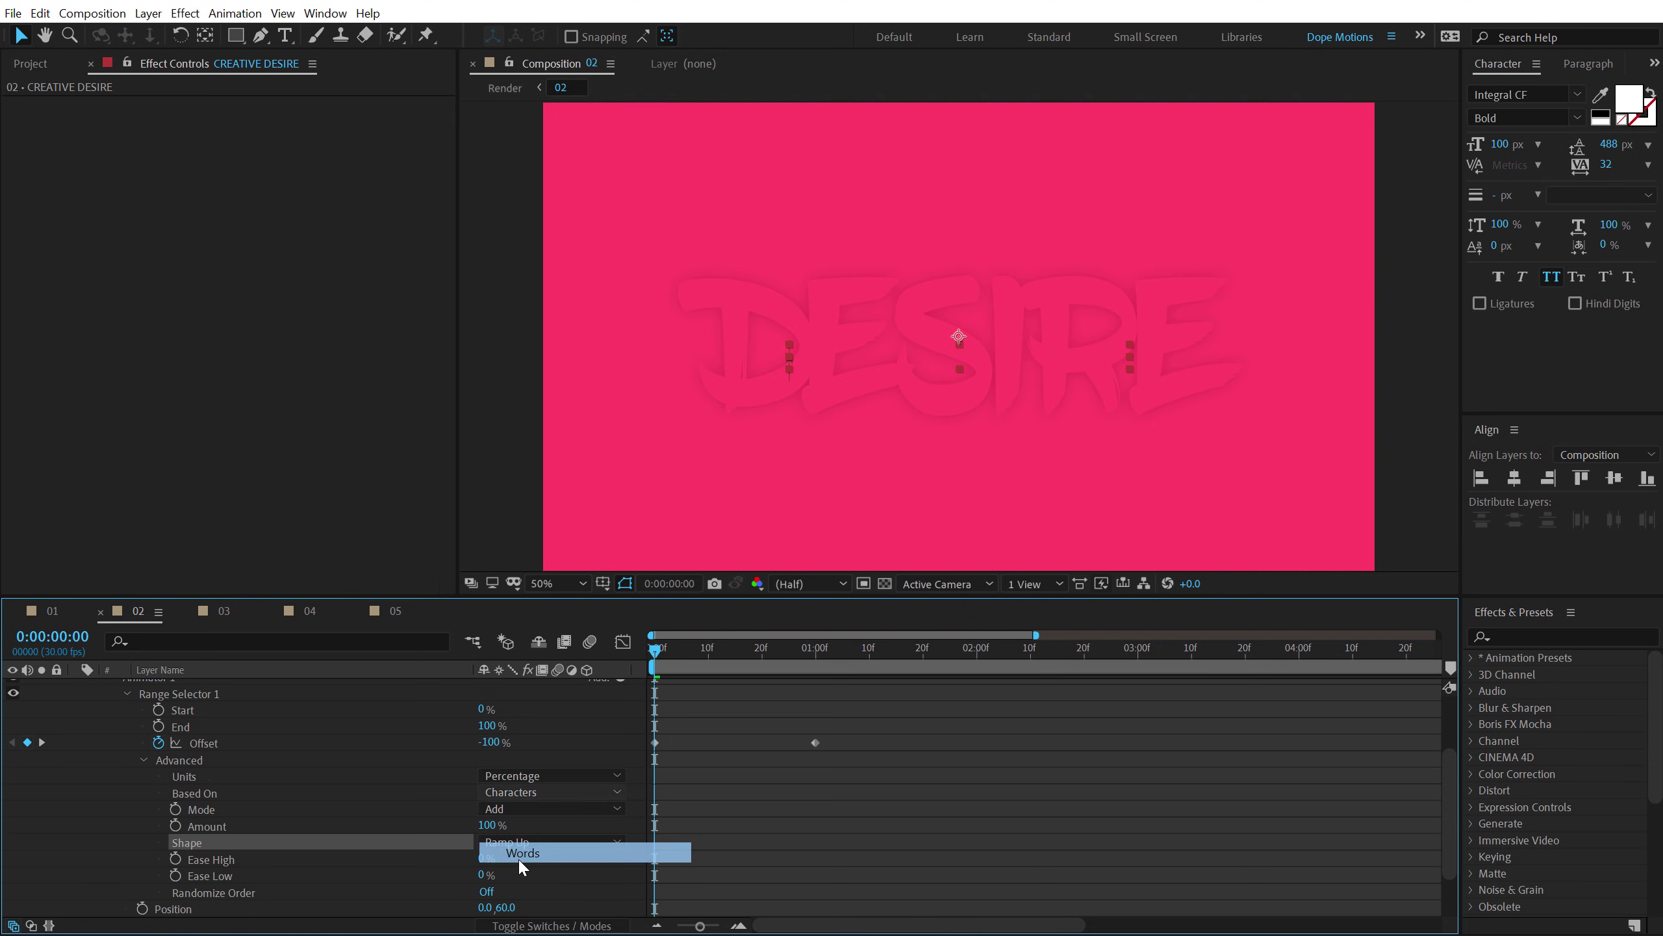
# Set the range selector's Ease High to 30% and Ease Low to 100%, and preview the title animation
pyautogui.click(484, 860)
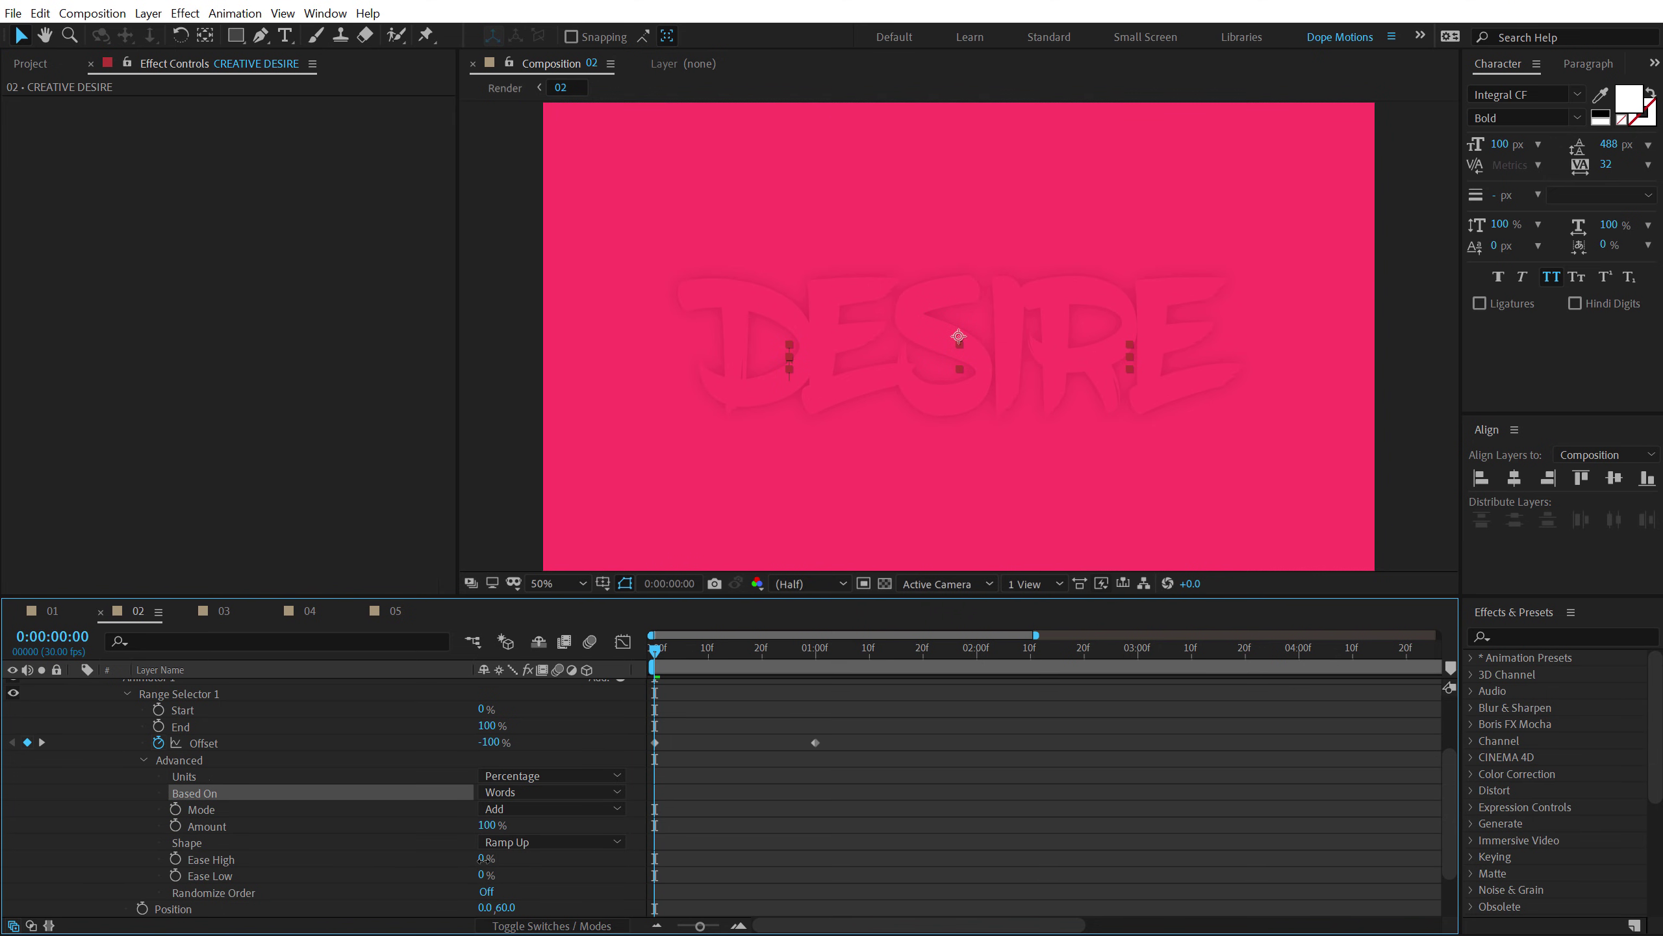
pyautogui.write('30')
pyautogui.press('Return')
pyautogui.moveTo(482, 875); pyautogui.dragTo(724, 850)
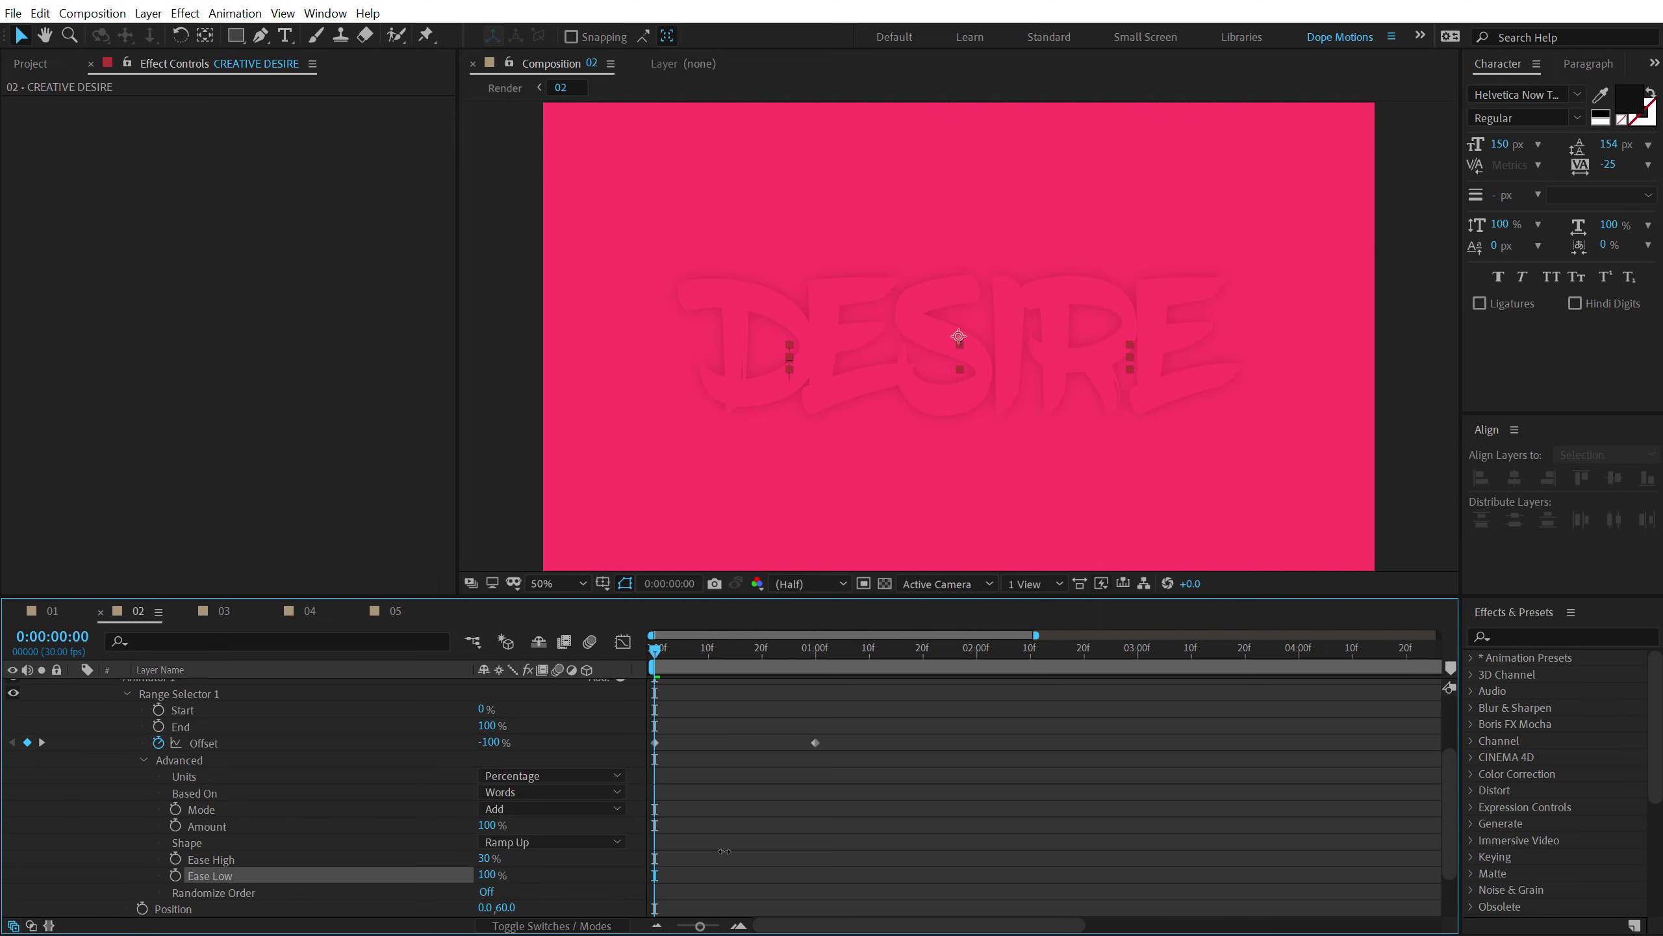
pyautogui.press('space')
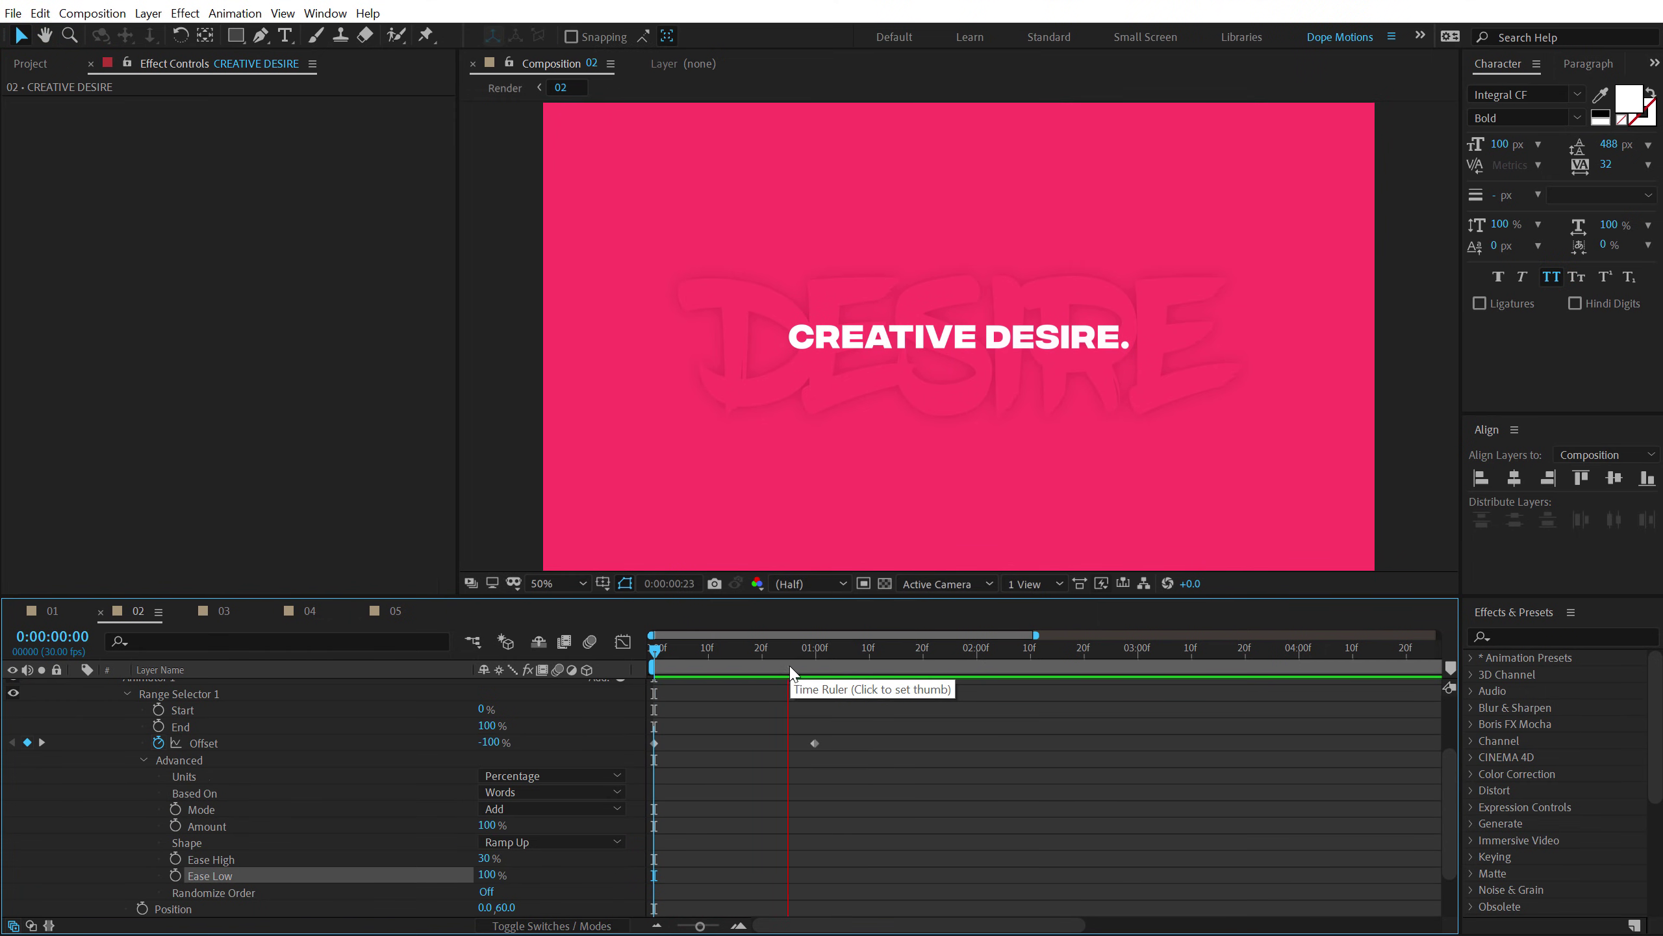
pyautogui.press('space')
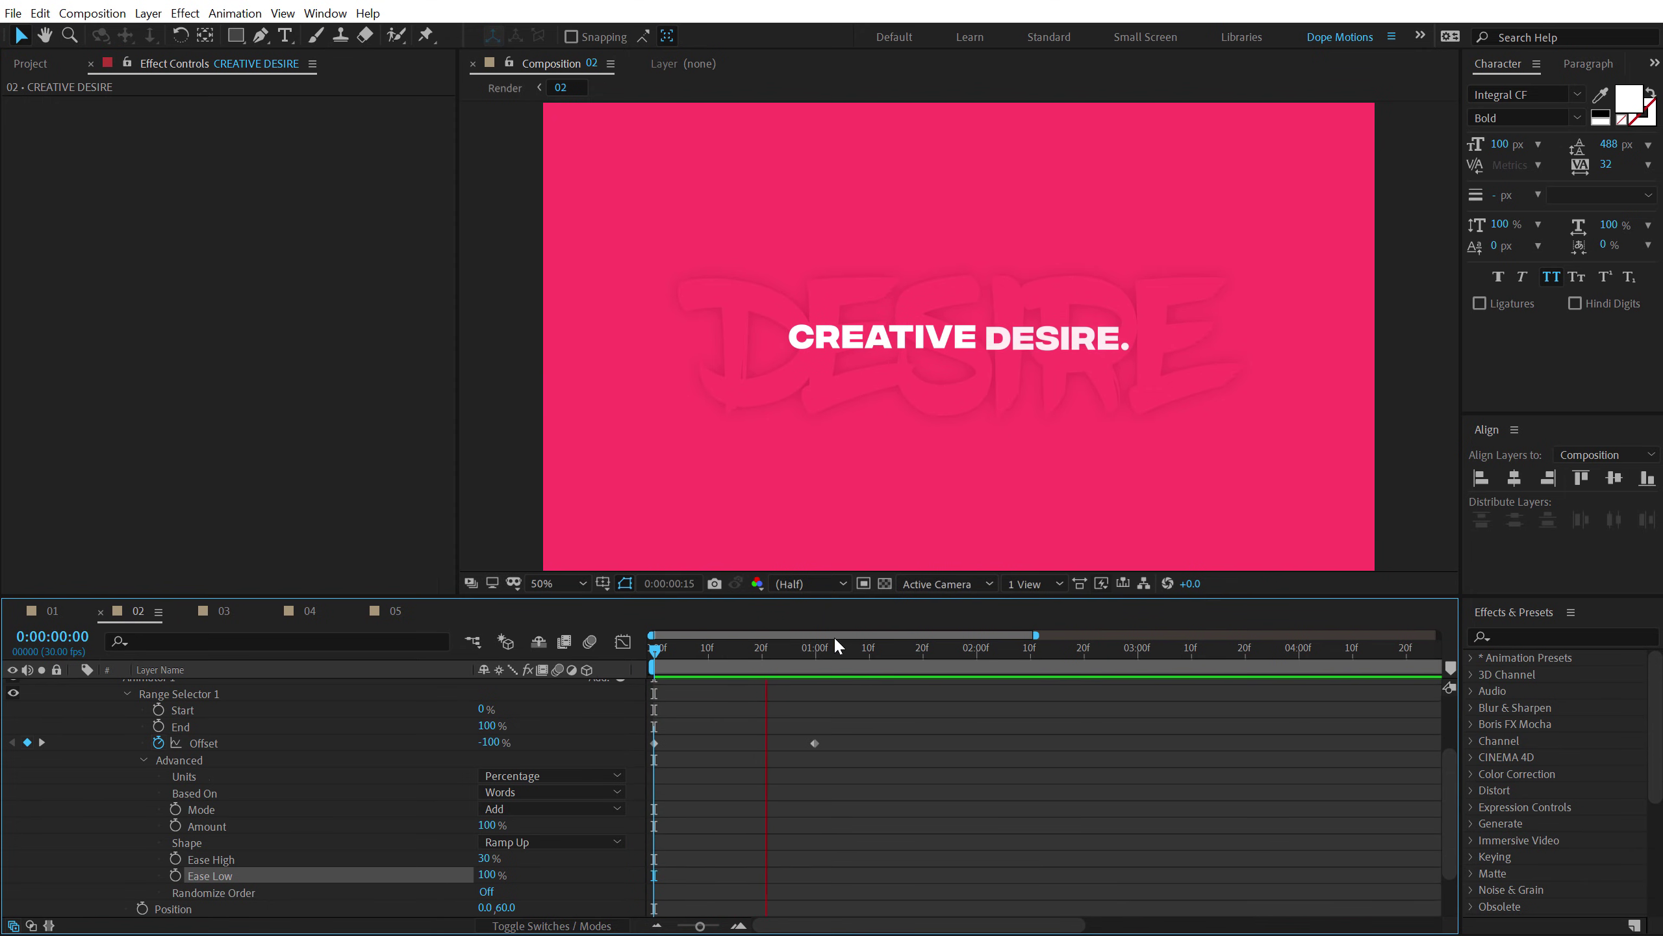
pyautogui.press('space')
pyautogui.scroll(3, 223, 736)
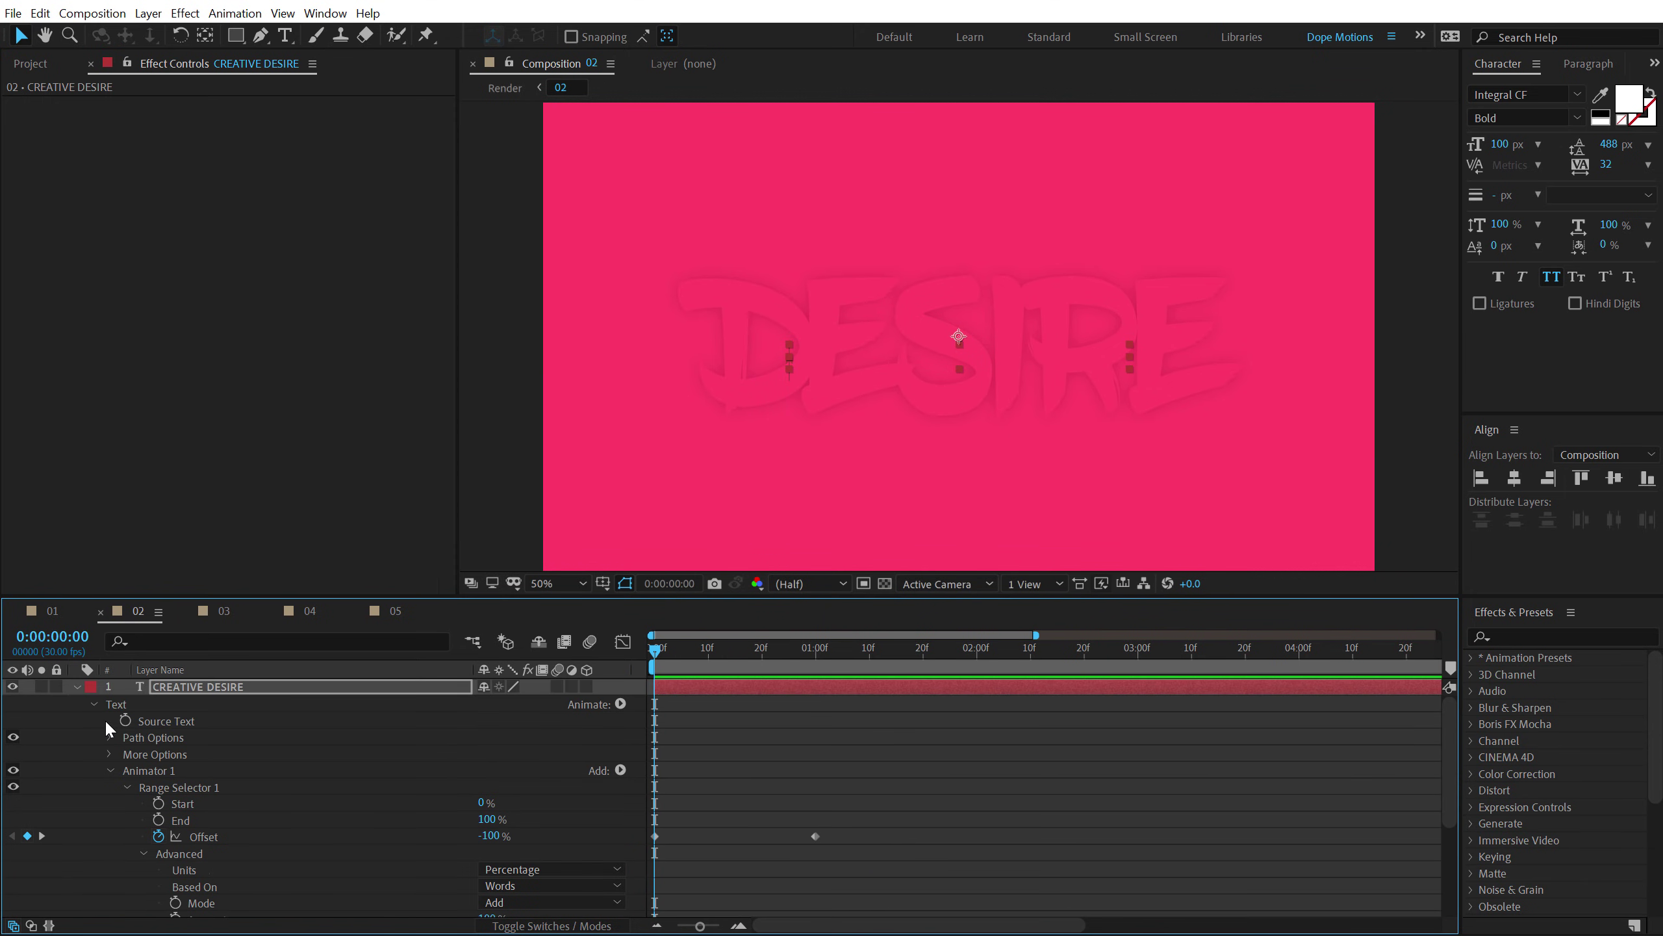
pyautogui.click(76, 687)
# Add a Scale keyframe of 110% to the DESIGN layer at 0:00:02:00
pyautogui.moveTo(702, 655); pyautogui.dragTo(978, 683)
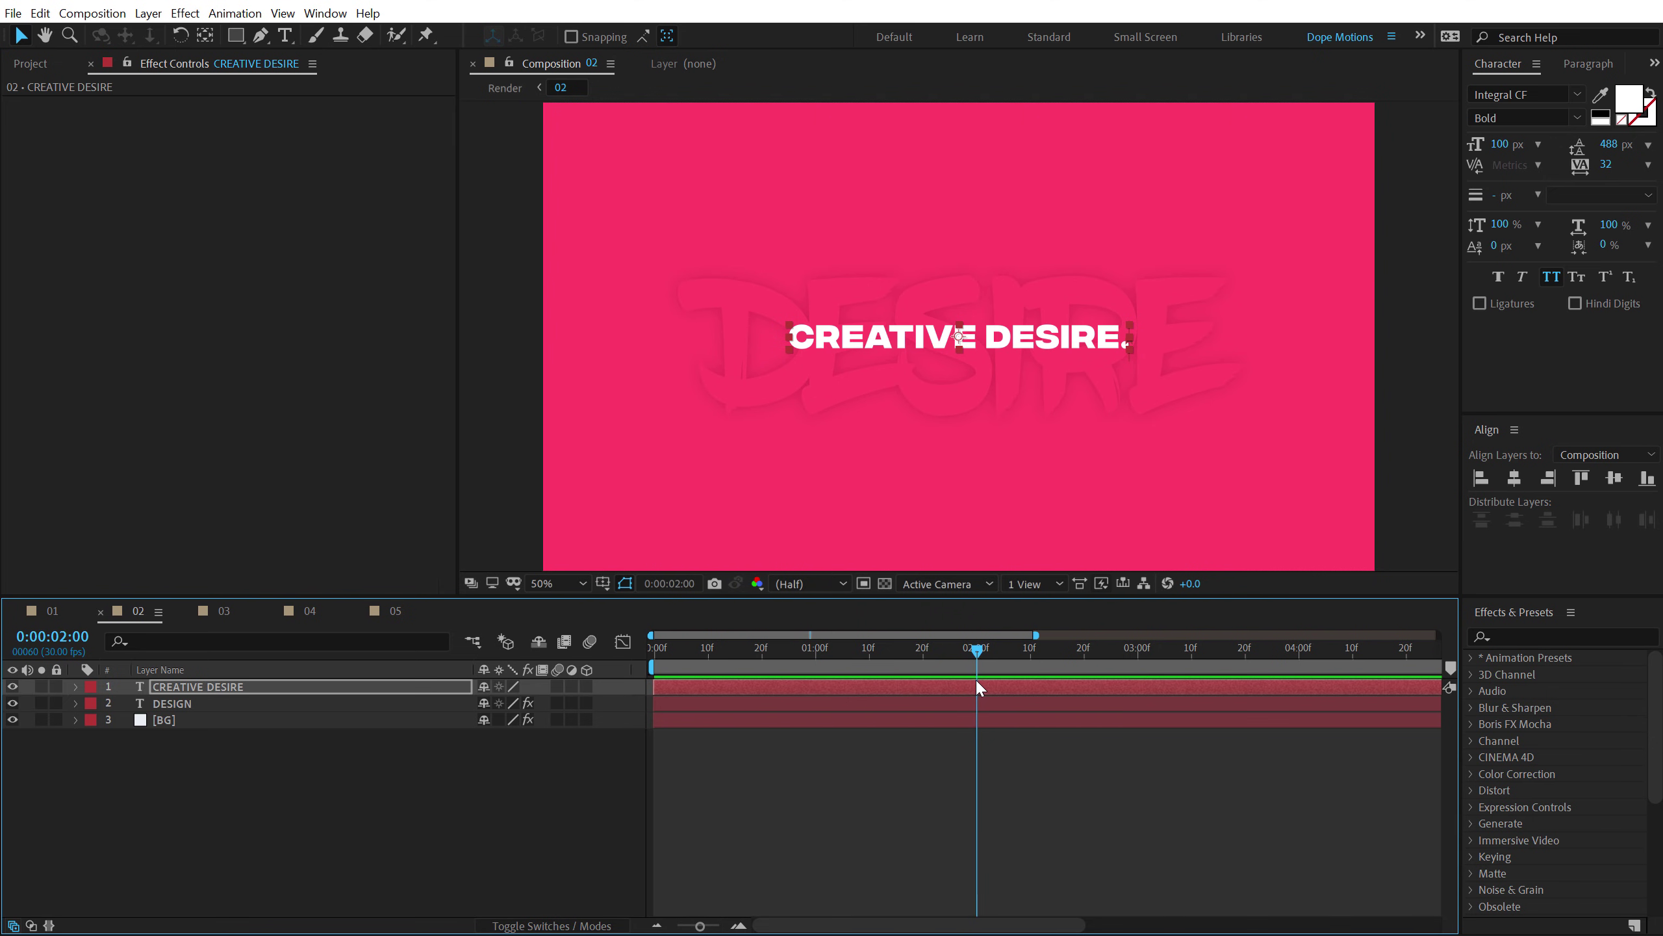
pyautogui.click(173, 704)
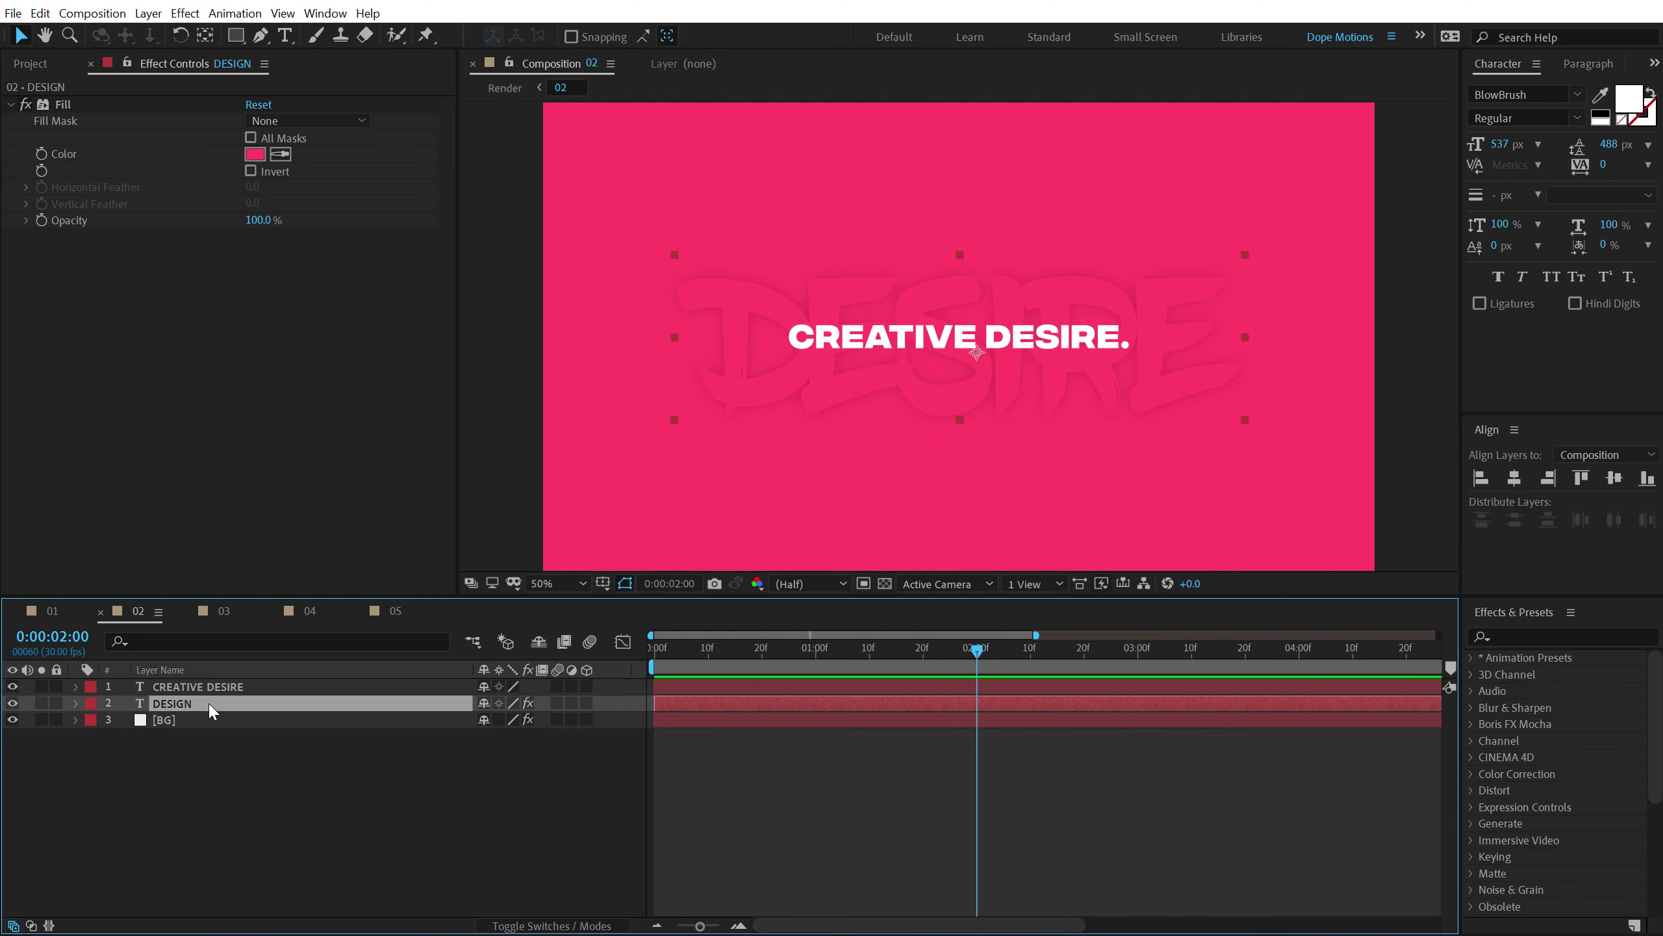
pyautogui.press('s')
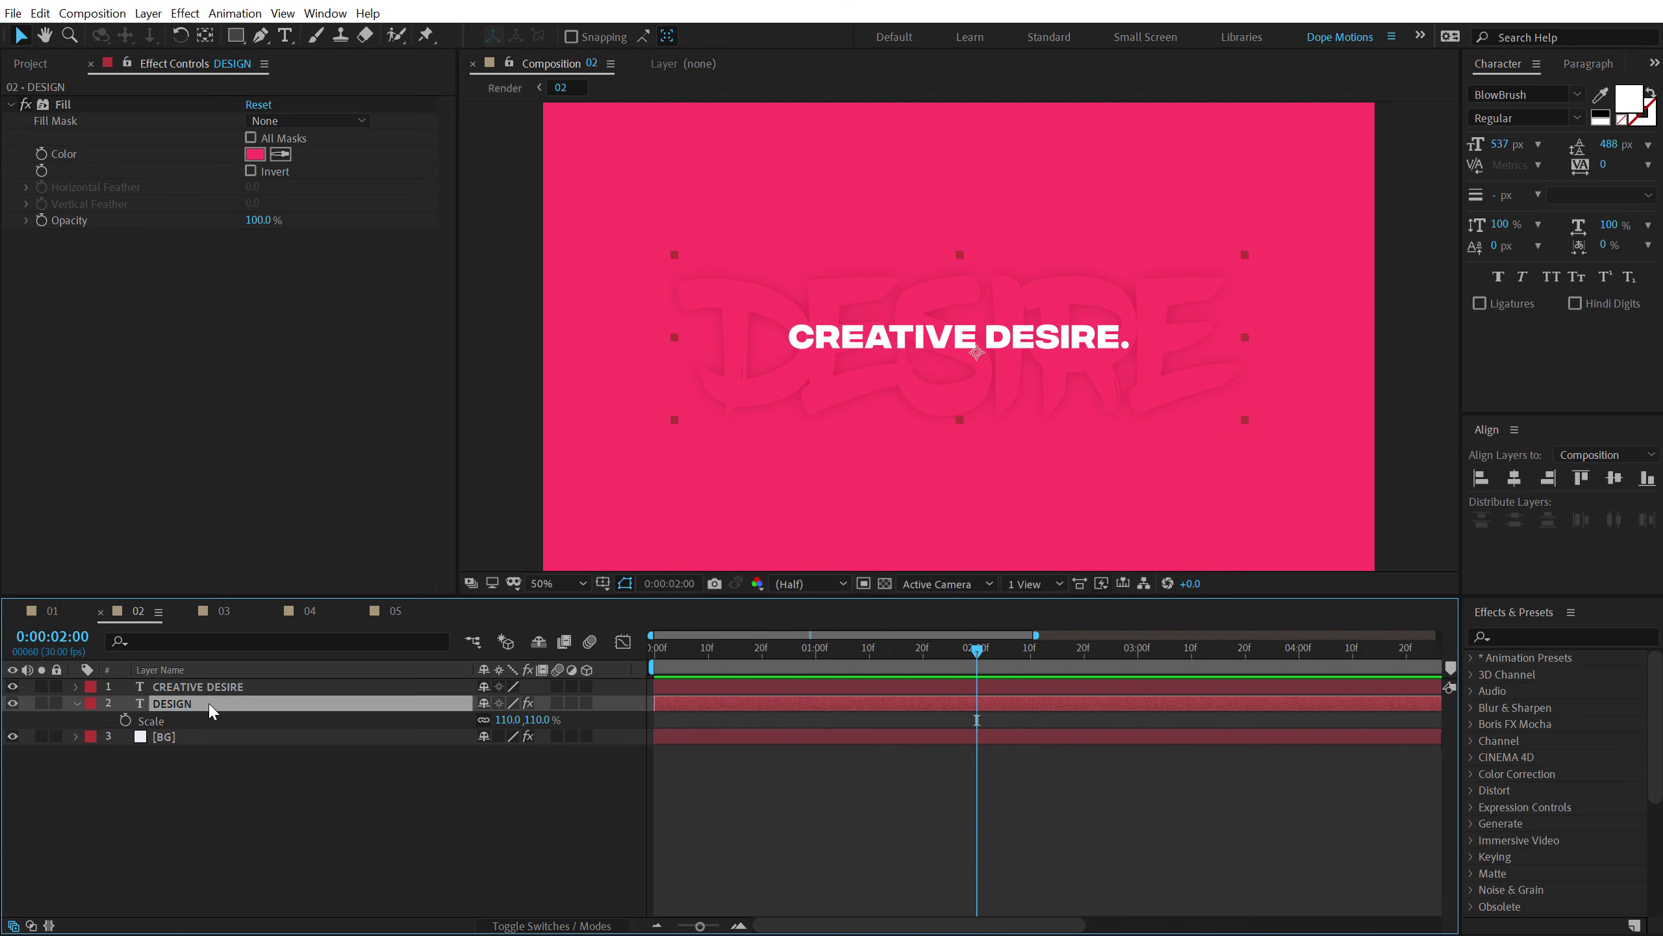
pyautogui.click(539, 721)
pyautogui.write('1')
pyautogui.press('Return')
pyautogui.click(126, 720)
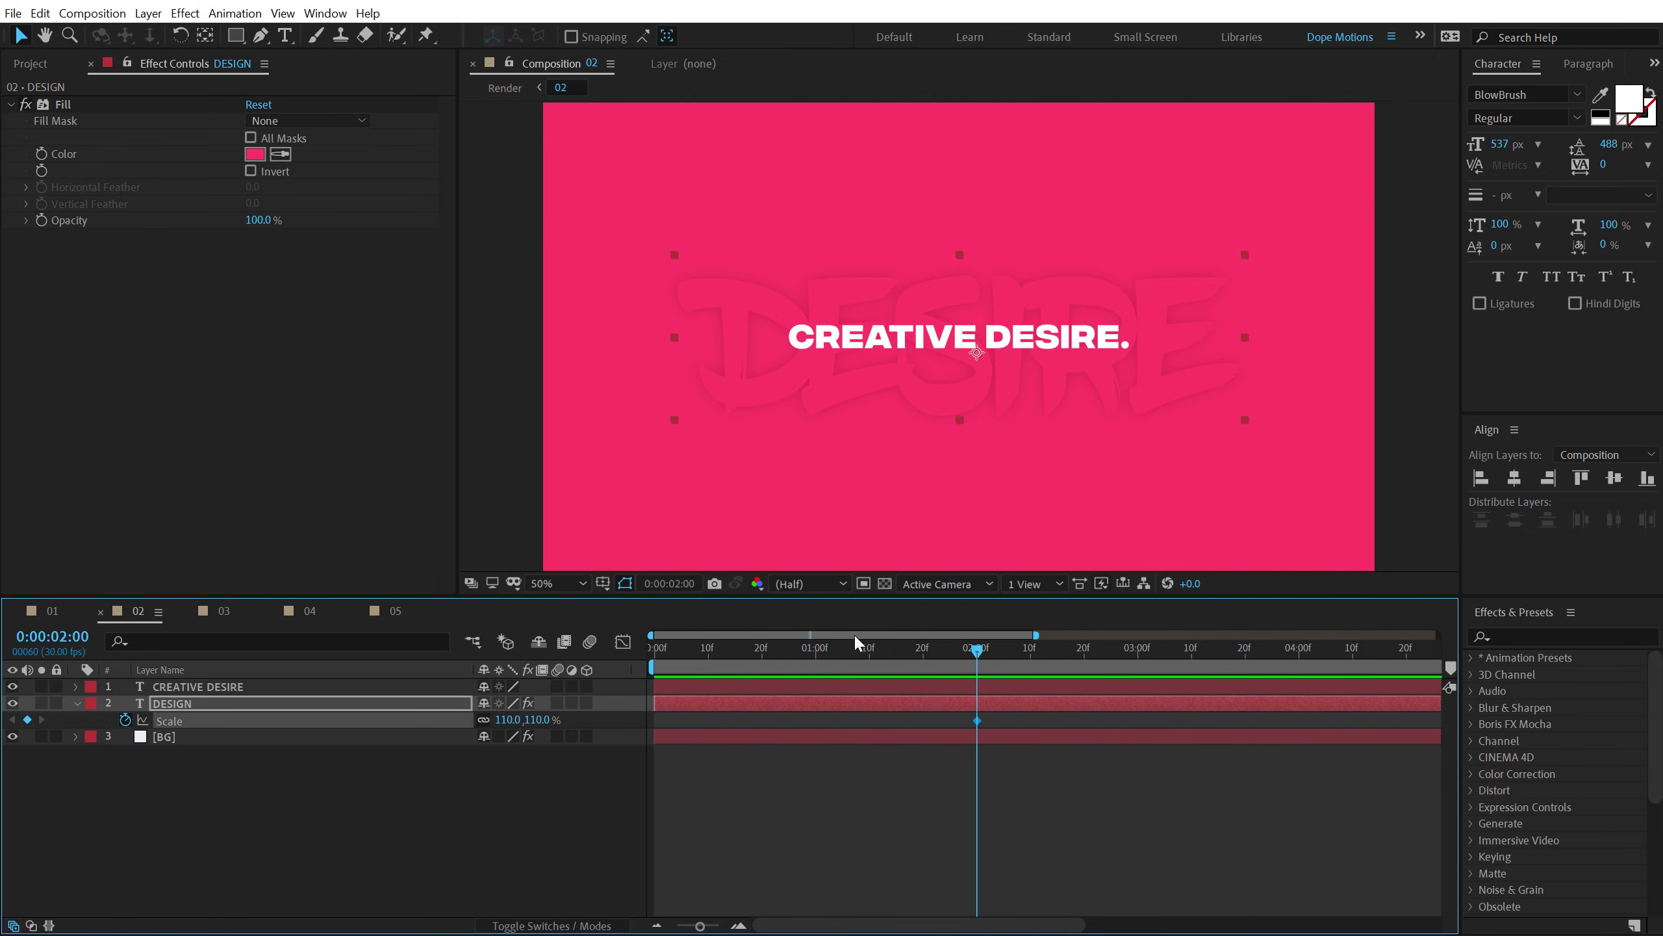
# Set the DESIGN layer's Scale to 80% at 0:00:01:00 so the word grows over one second
pyautogui.click(816, 648)
pyautogui.click(526, 721)
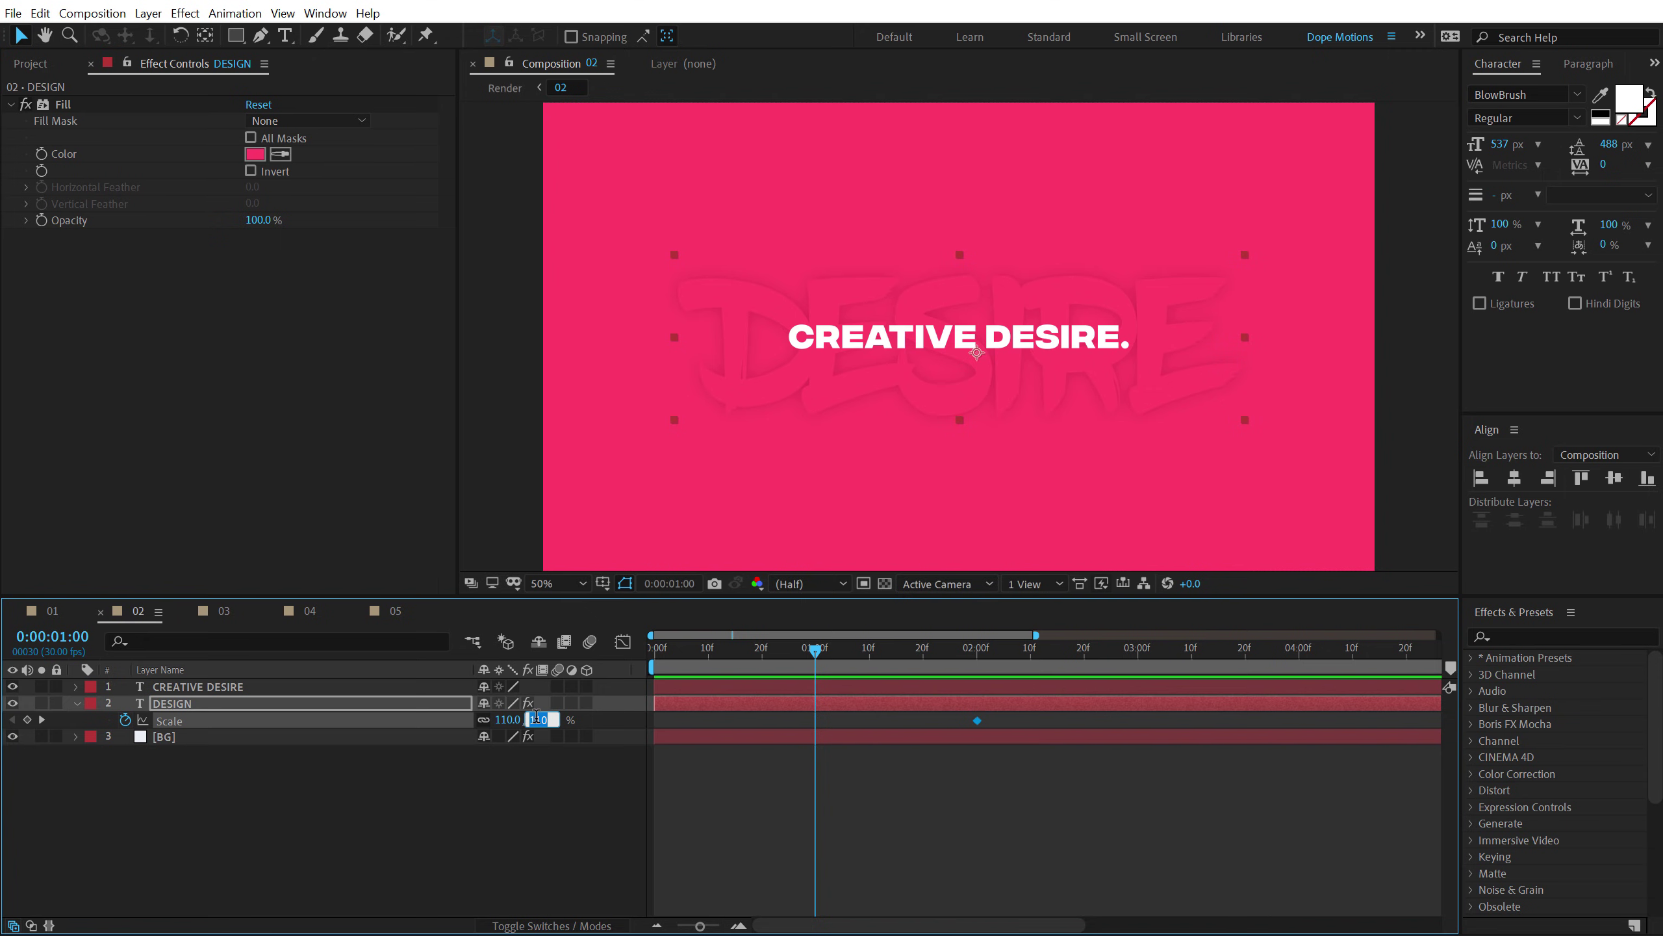
pyautogui.write('80')
pyautogui.press('Return')
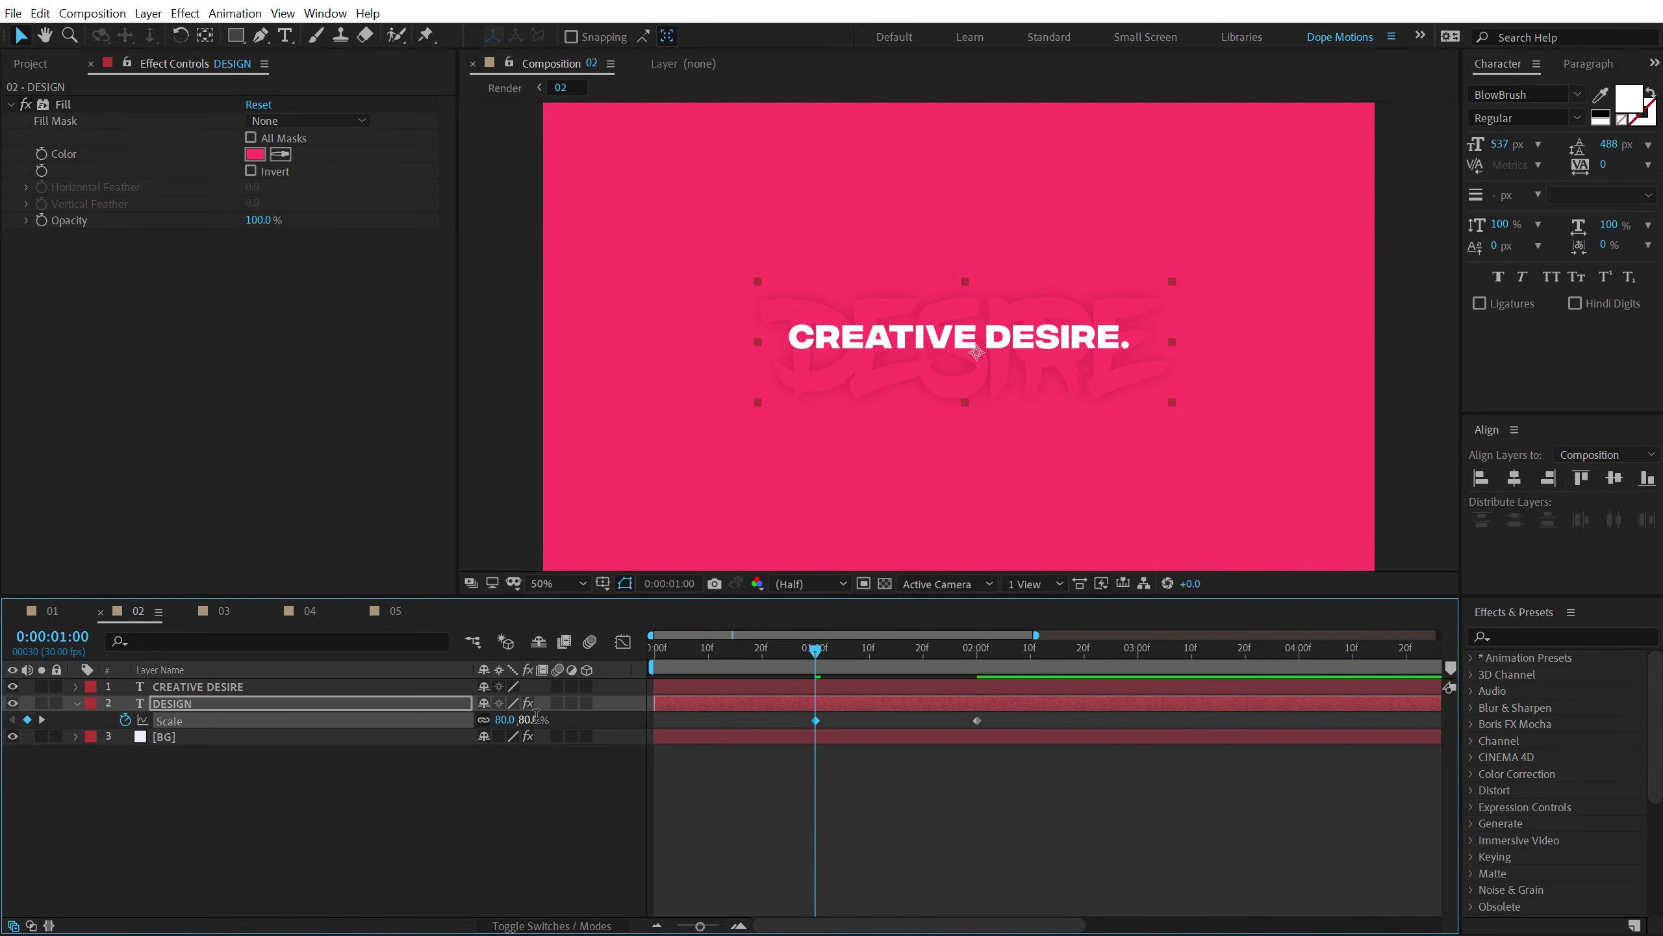
# Add a 25% Opacity keyframe to the DESIGN layer's Drop Shadow style at 0:00:02:00
pyautogui.moveTo(822, 650); pyautogui.dragTo(977, 647)
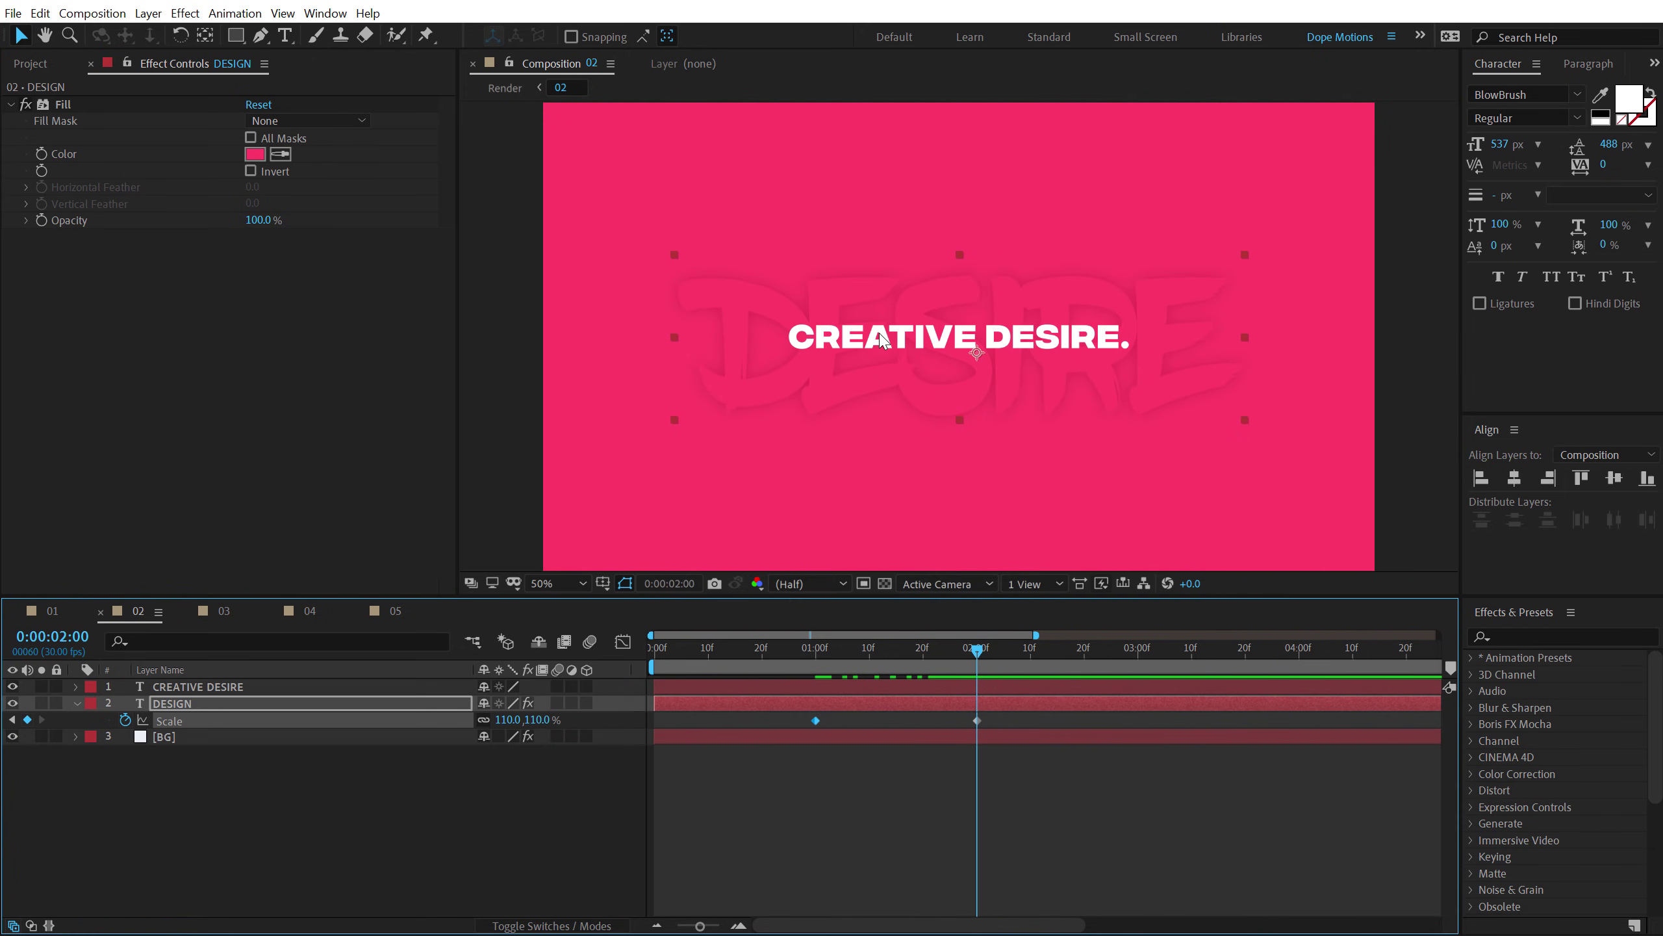
pyautogui.click(77, 703)
pyautogui.click(77, 703)
pyautogui.click(92, 754)
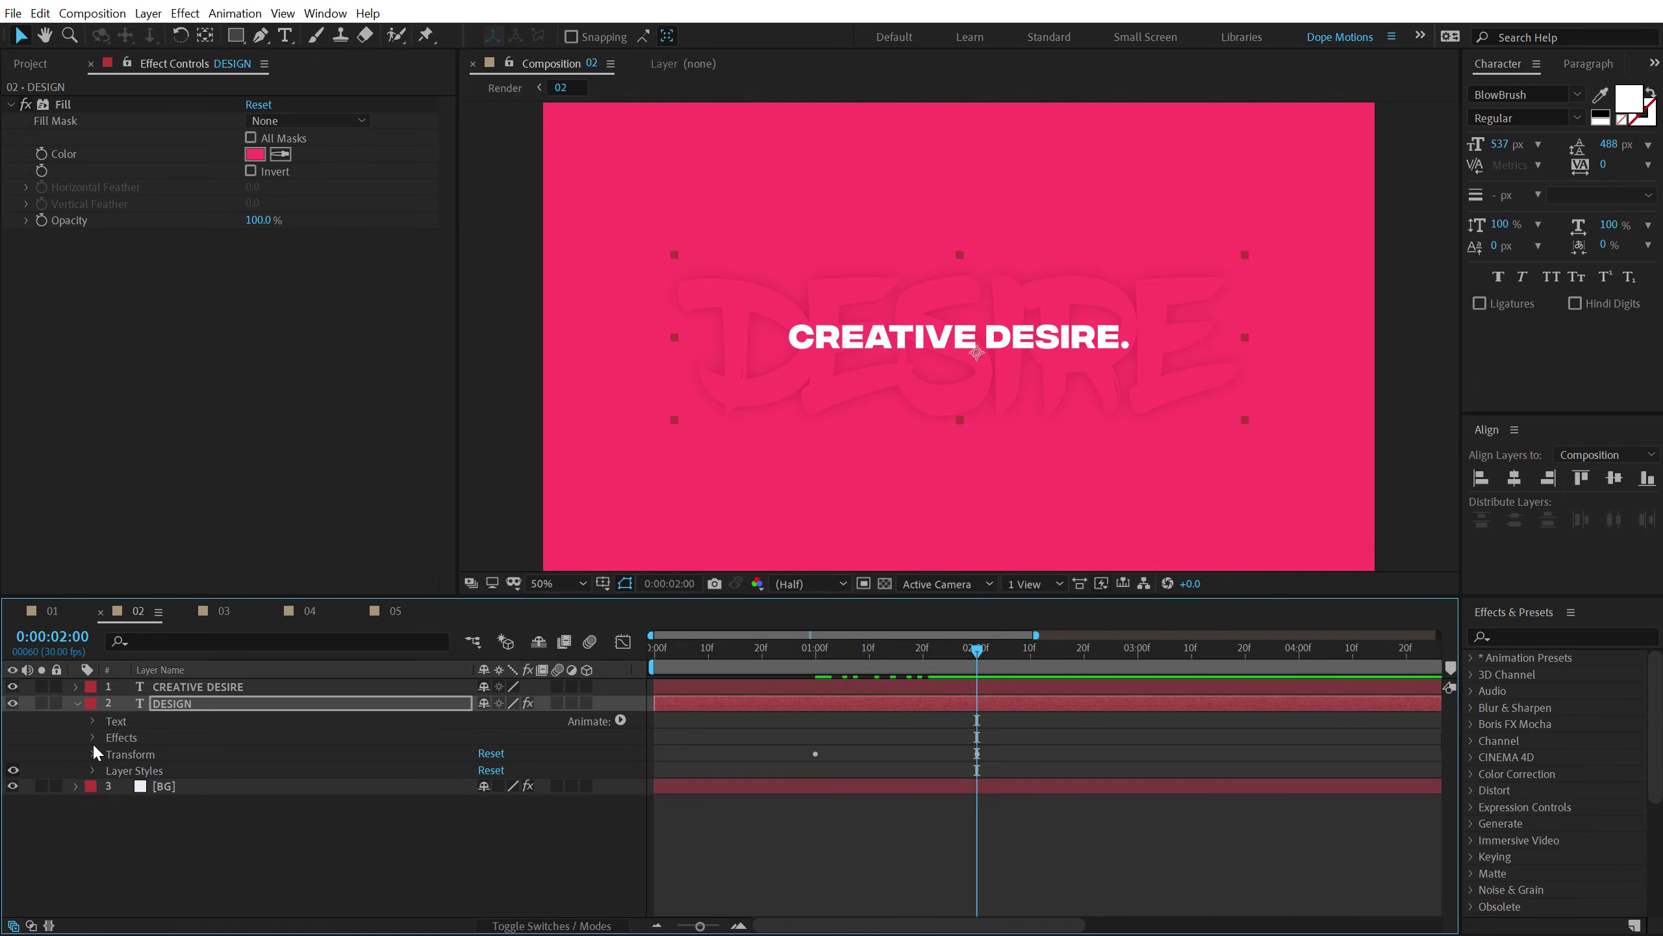
pyautogui.click(92, 770)
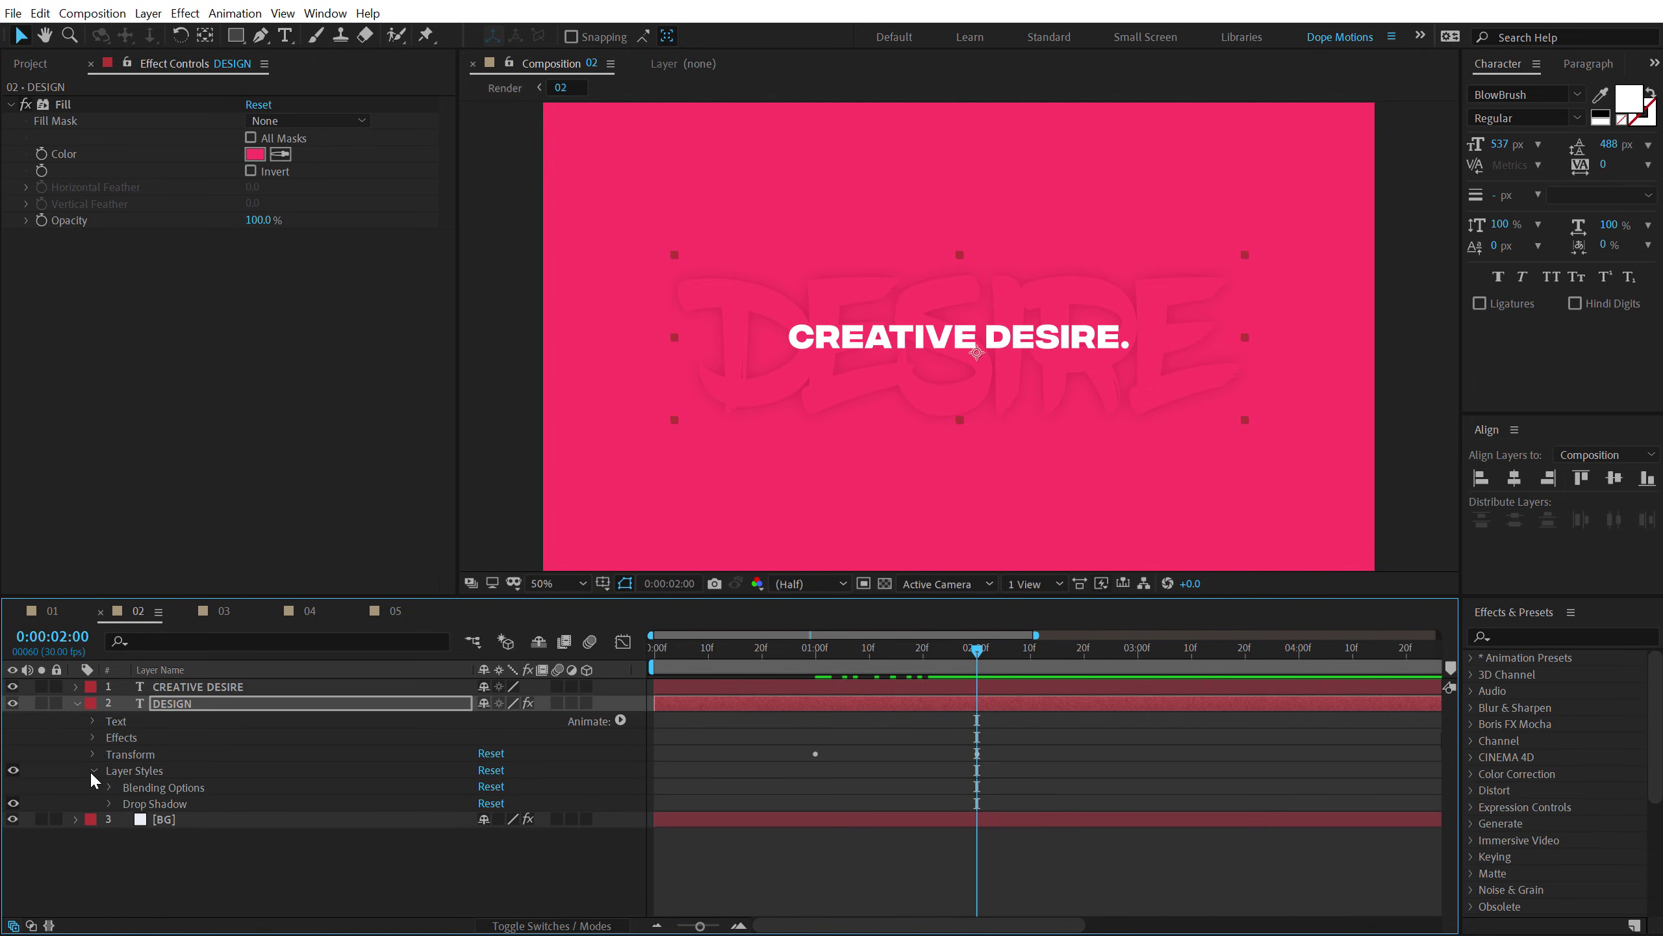
pyautogui.click(110, 803)
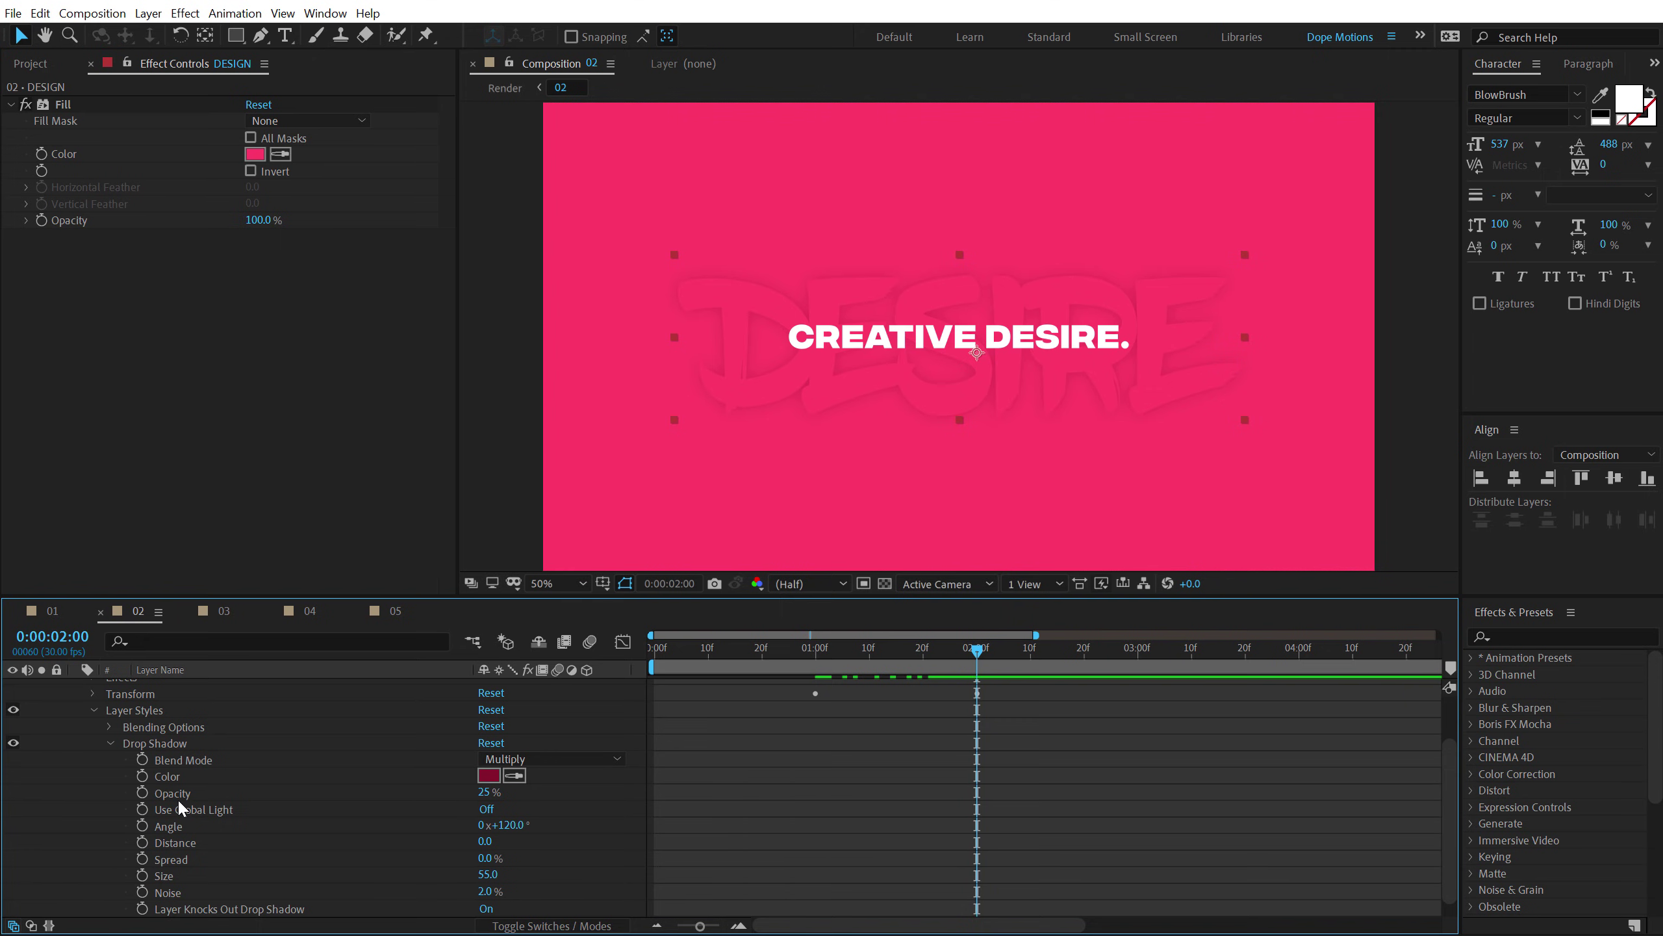
pyautogui.click(141, 792)
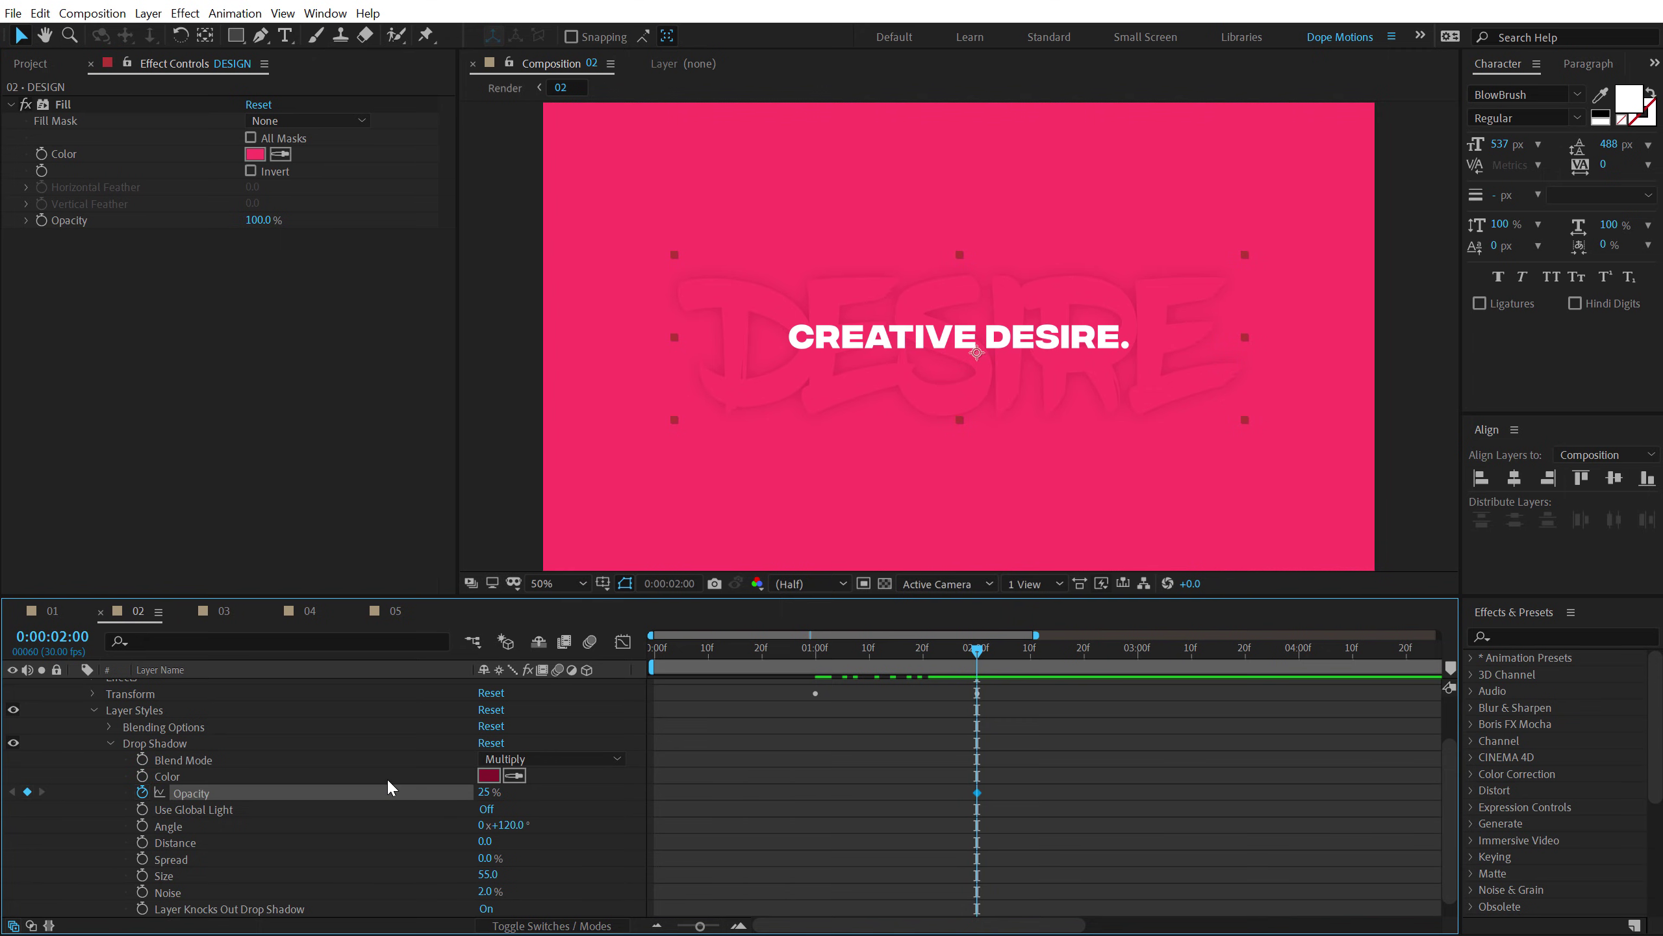
# Set the Opacity of the DESIGN layer's Drop Shadow to 0% at 0:00:01:00 so the shadow fades in
pyautogui.moveTo(849, 663); pyautogui.dragTo(815, 655)
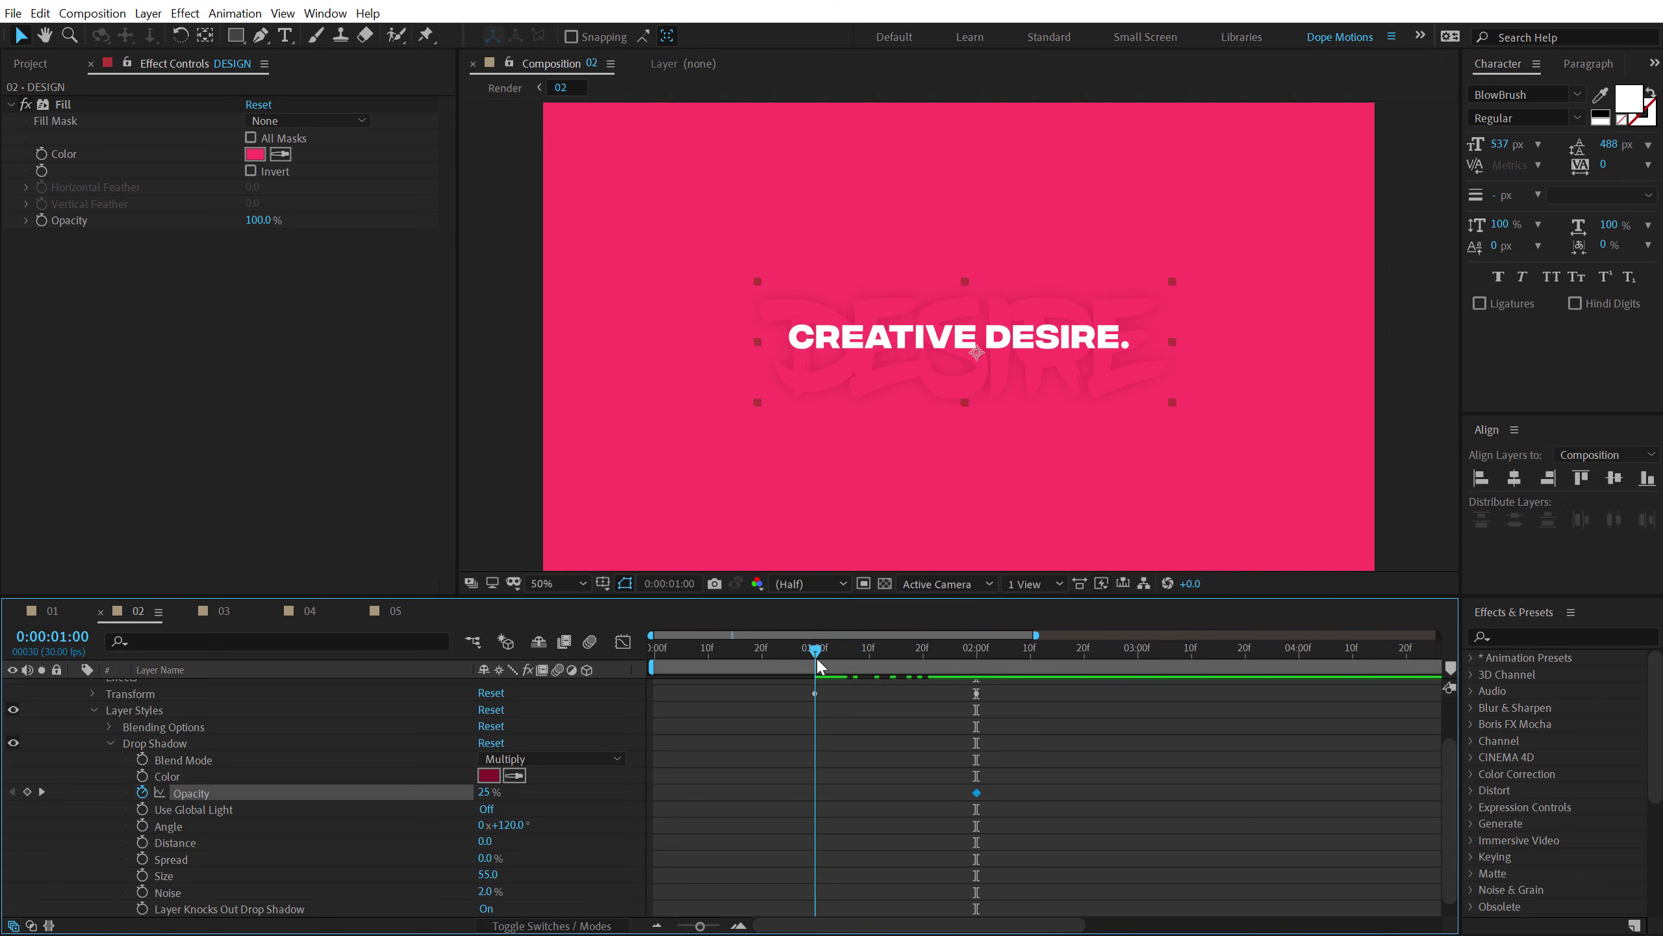
pyautogui.moveTo(486, 793); pyautogui.dragTo(451, 793)
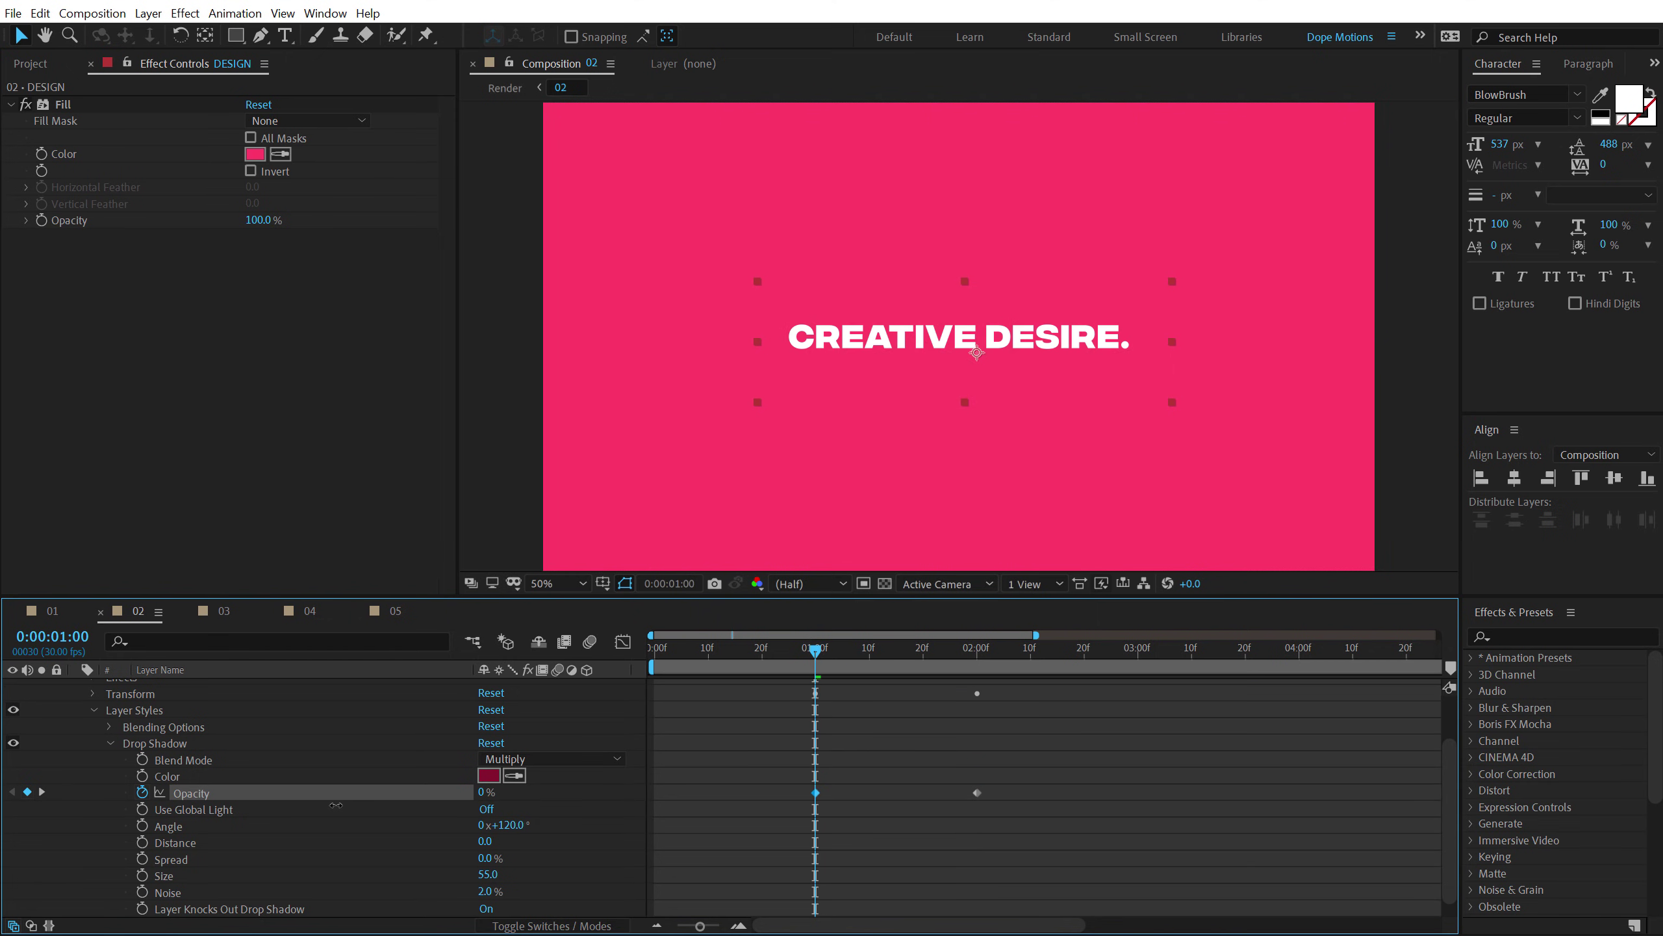
pyautogui.moveTo(816, 651)
pyautogui.mouseDown()
pyautogui.moveTo(948, 650)
pyautogui.moveTo(826, 658)
pyautogui.moveTo(842, 669)
pyautogui.moveTo(972, 663)
pyautogui.moveTo(836, 666)
pyautogui.mouseUp()
# Reveal only the DESIGN layer's keyframed properties and apply Easy Ease to all its Scale and Opacity keyframes
pyautogui.scroll(2, 300, 725)
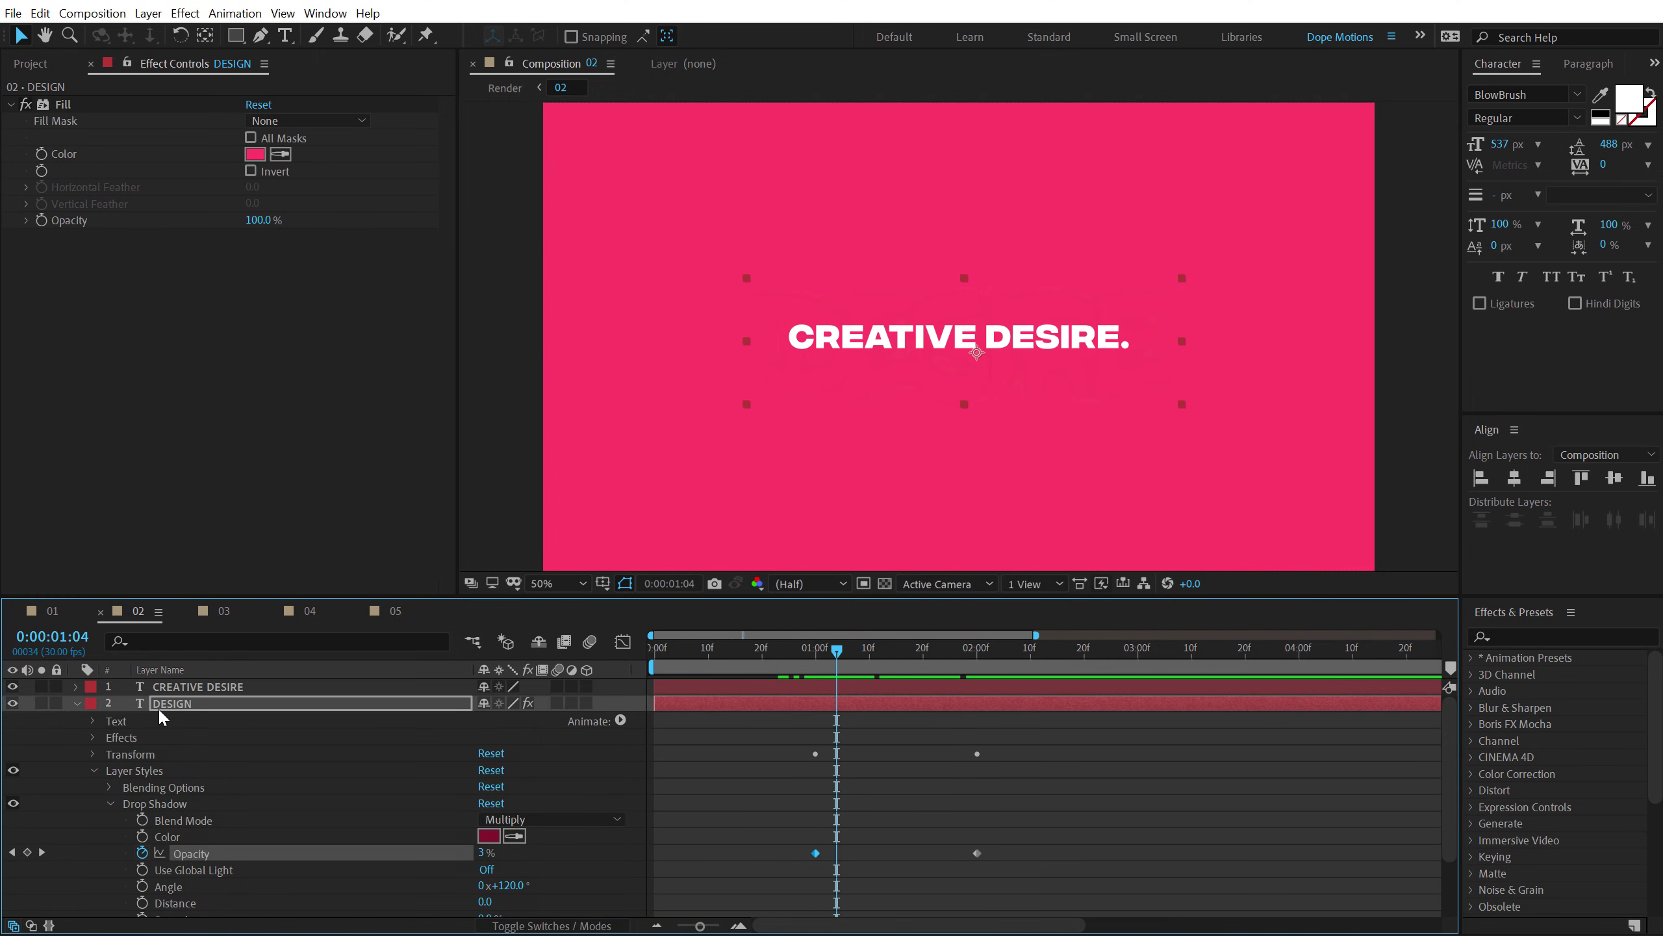
pyautogui.click(182, 704)
pyautogui.press('u')
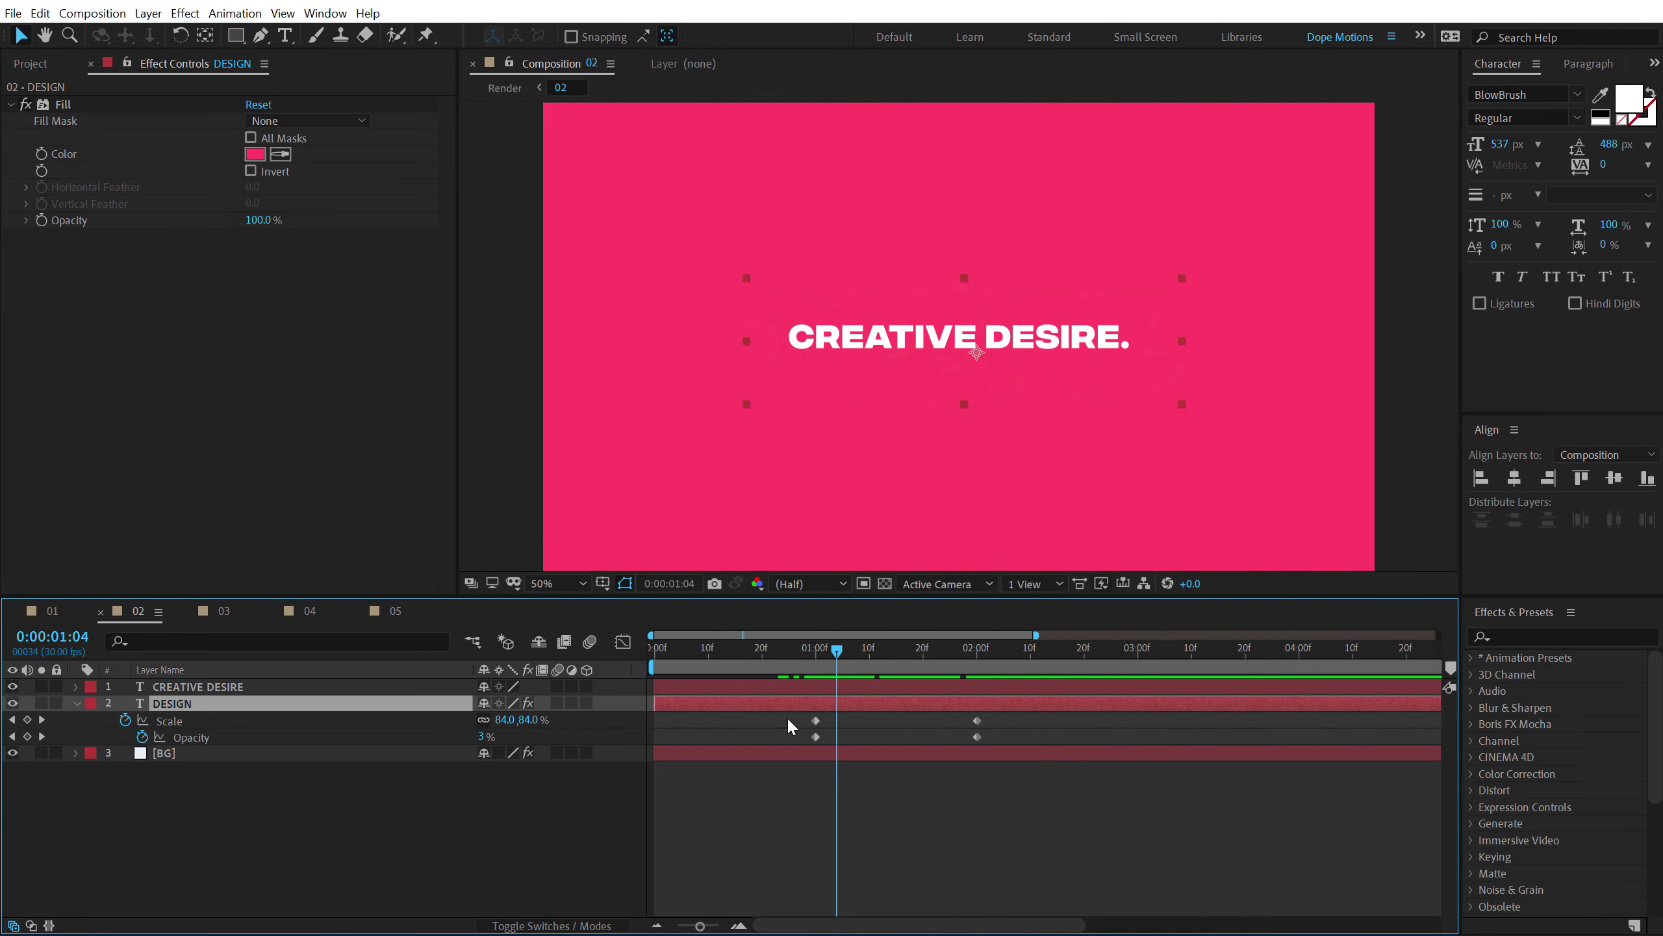
pyautogui.moveTo(788, 716); pyautogui.dragTo(998, 744)
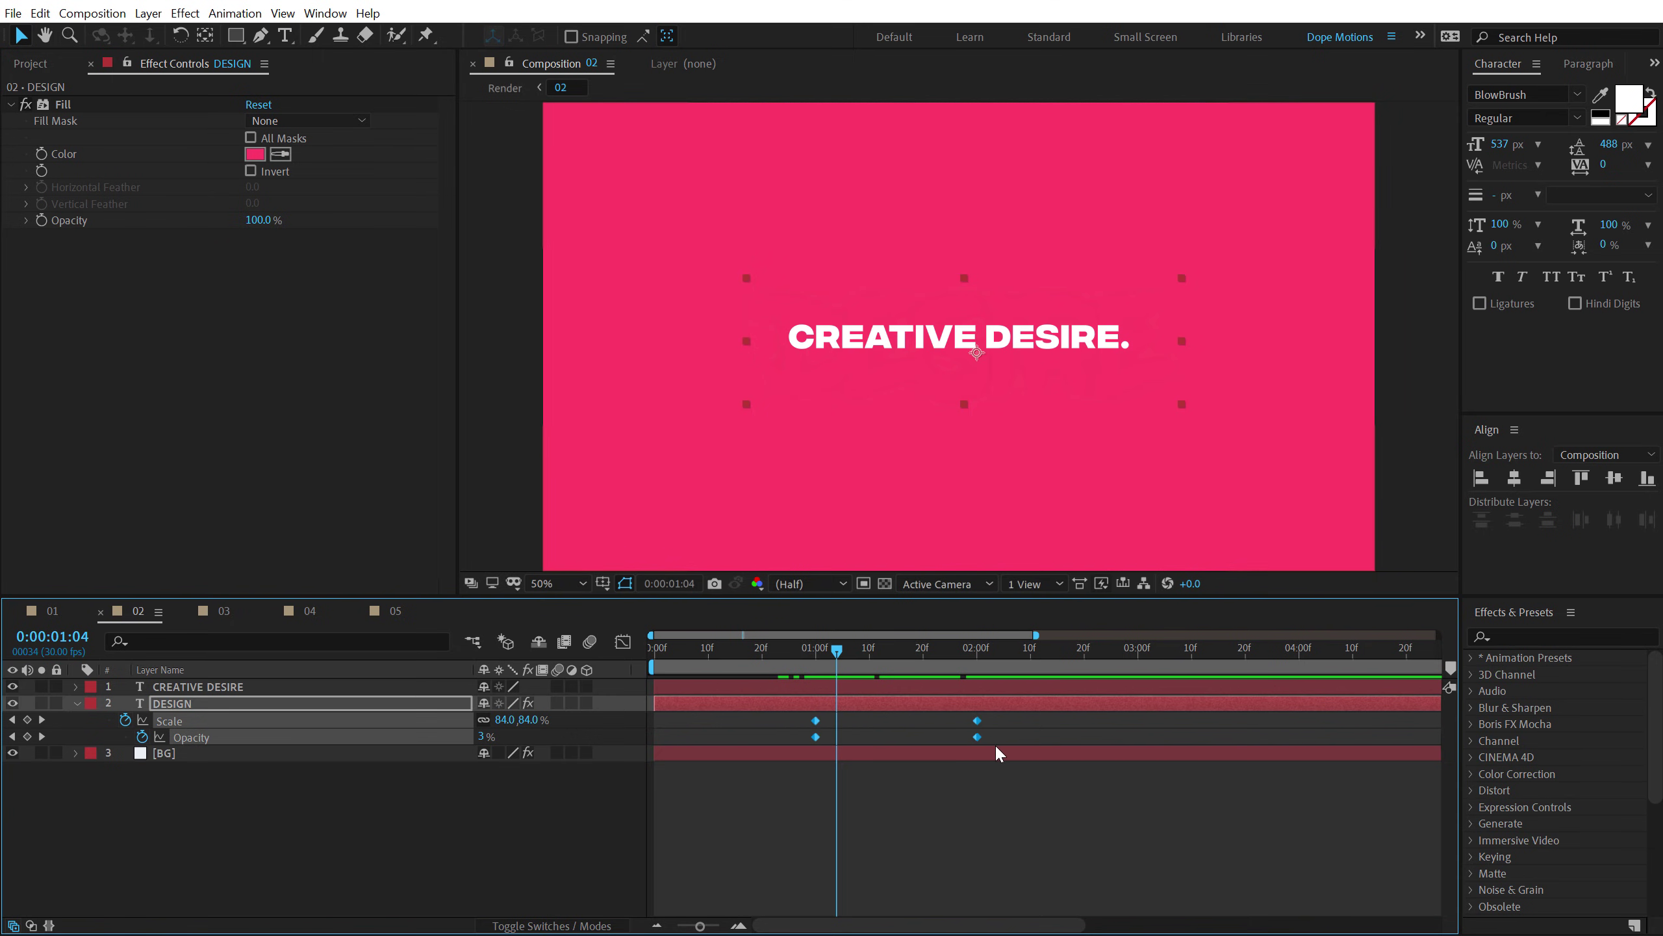
pyautogui.rightClick(981, 734)
pyautogui.moveTo(1113, 723)
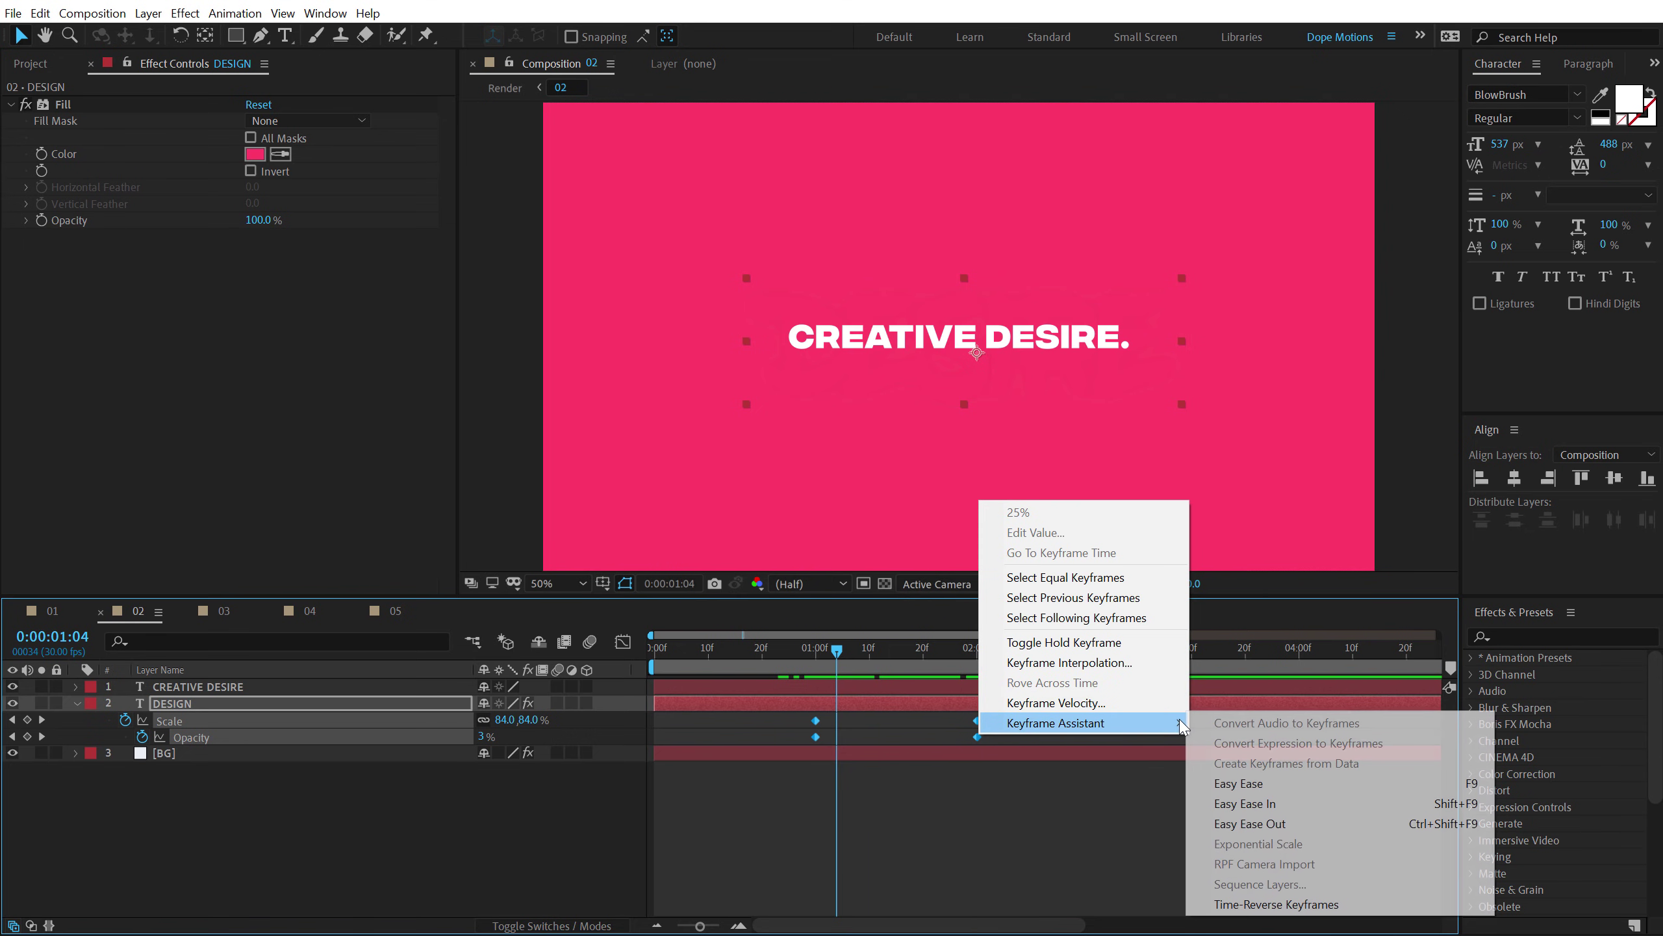
pyautogui.click(1270, 783)
# Reshape the Scale and Opacity speed curves to peak early with a long ease-out, and preview the background word's animation
pyautogui.click(623, 641)
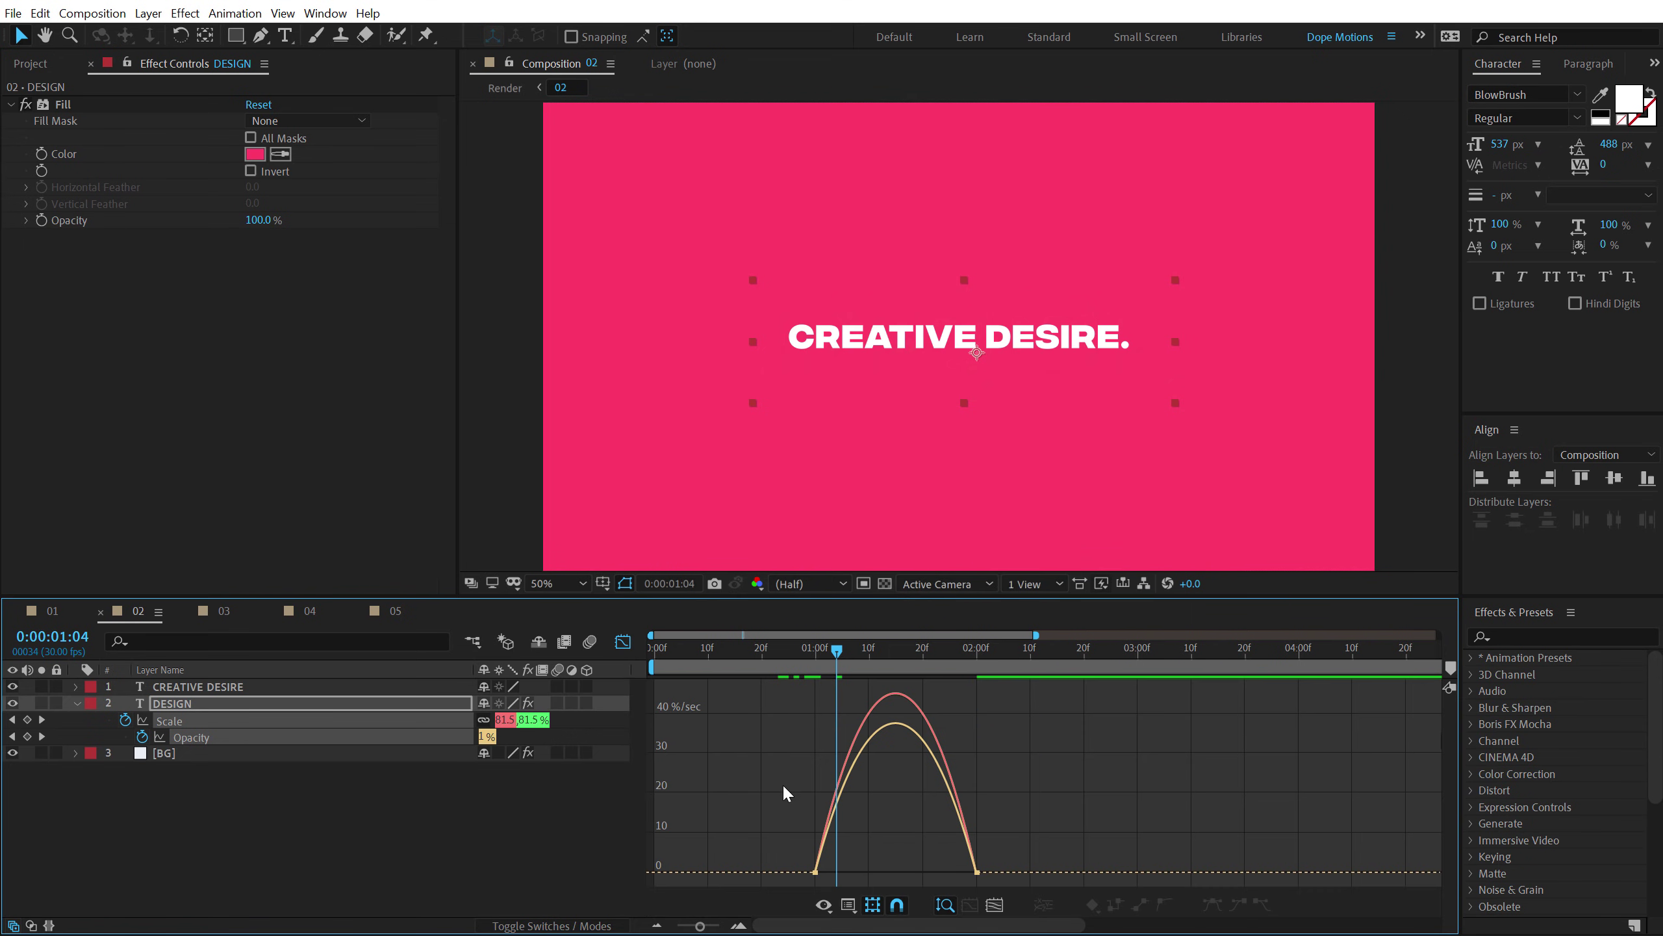
pyautogui.press('=')
pyautogui.click(1118, 871)
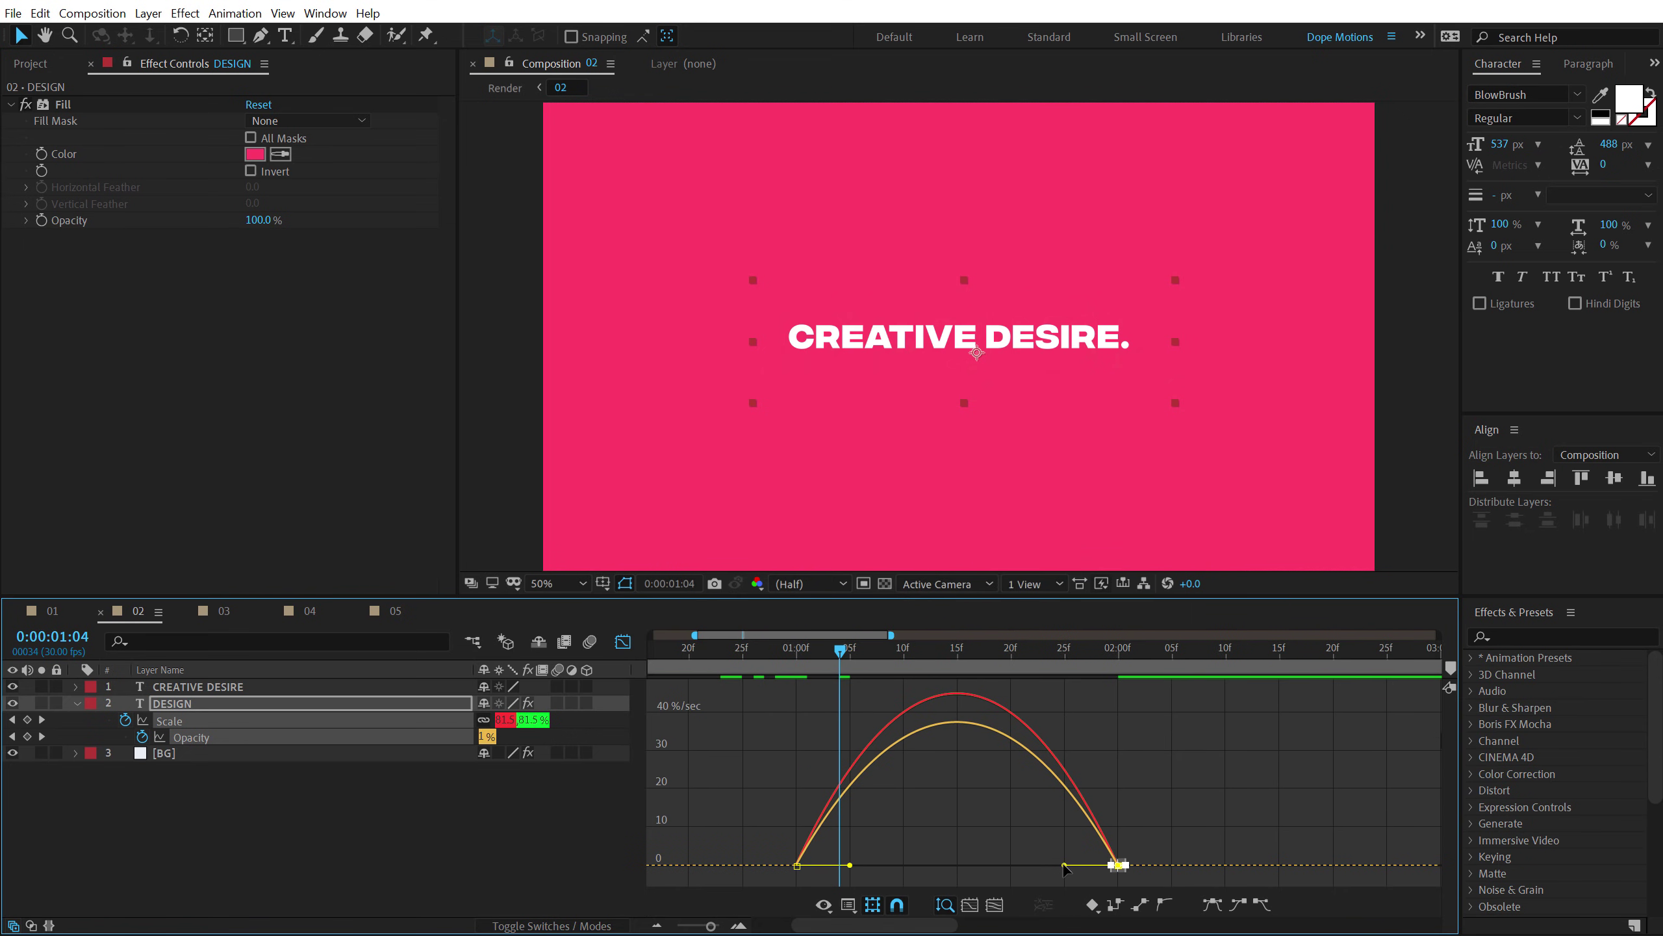
pyautogui.moveTo(1064, 869); pyautogui.dragTo(871, 863)
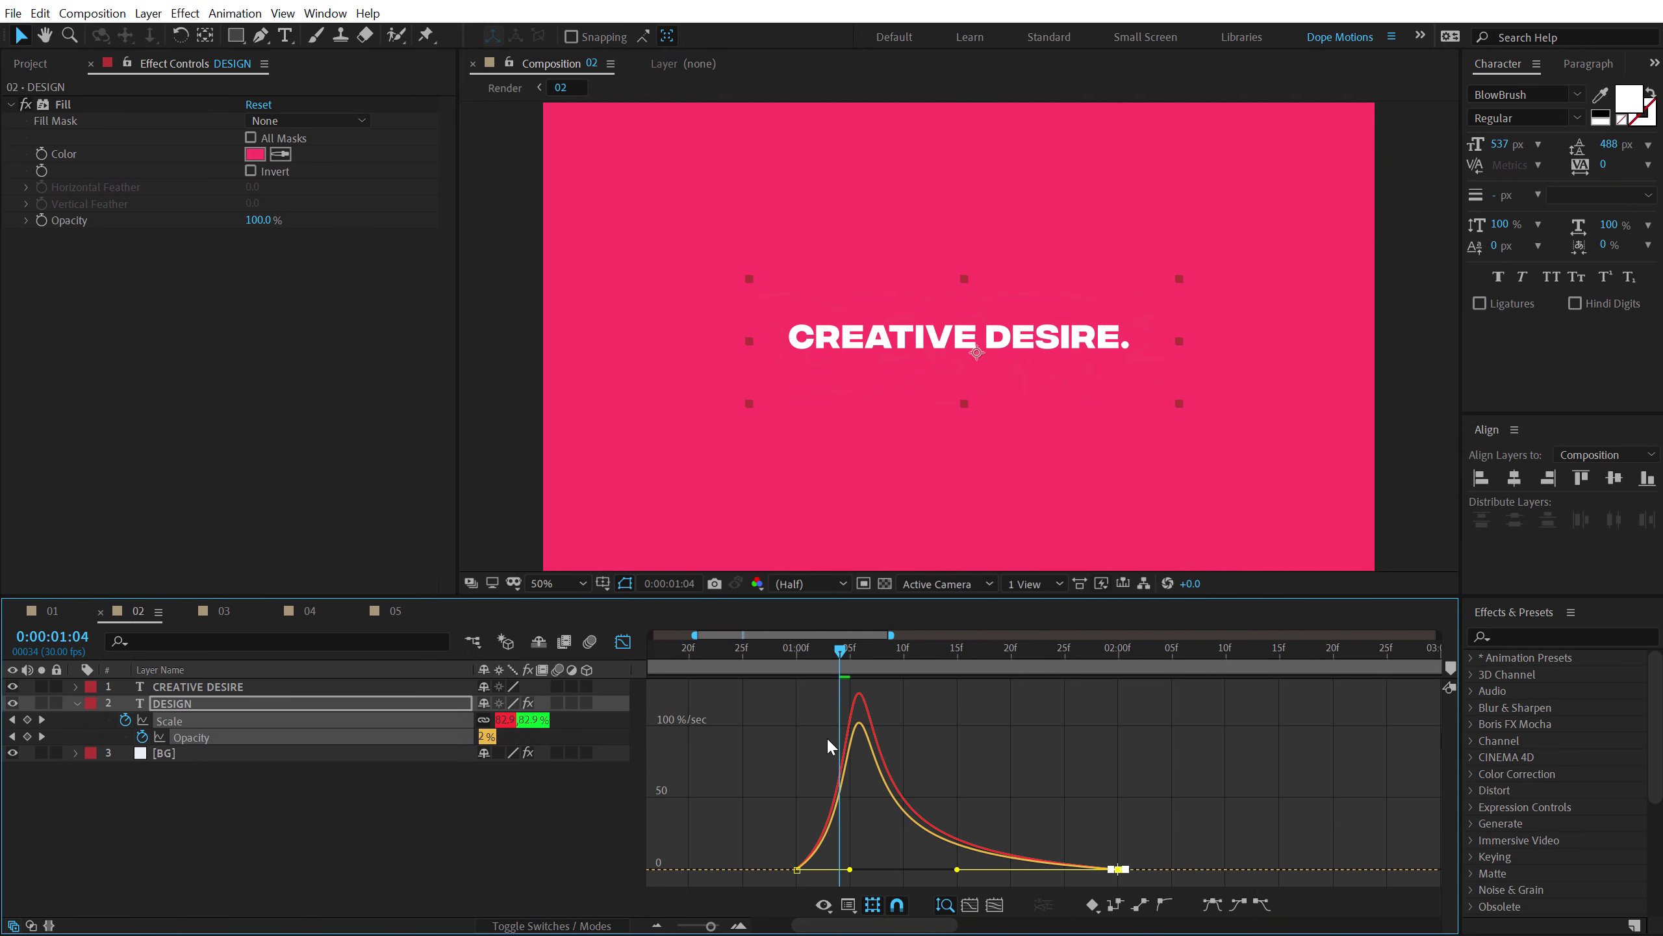
pyautogui.click(779, 648)
pyautogui.press('space')
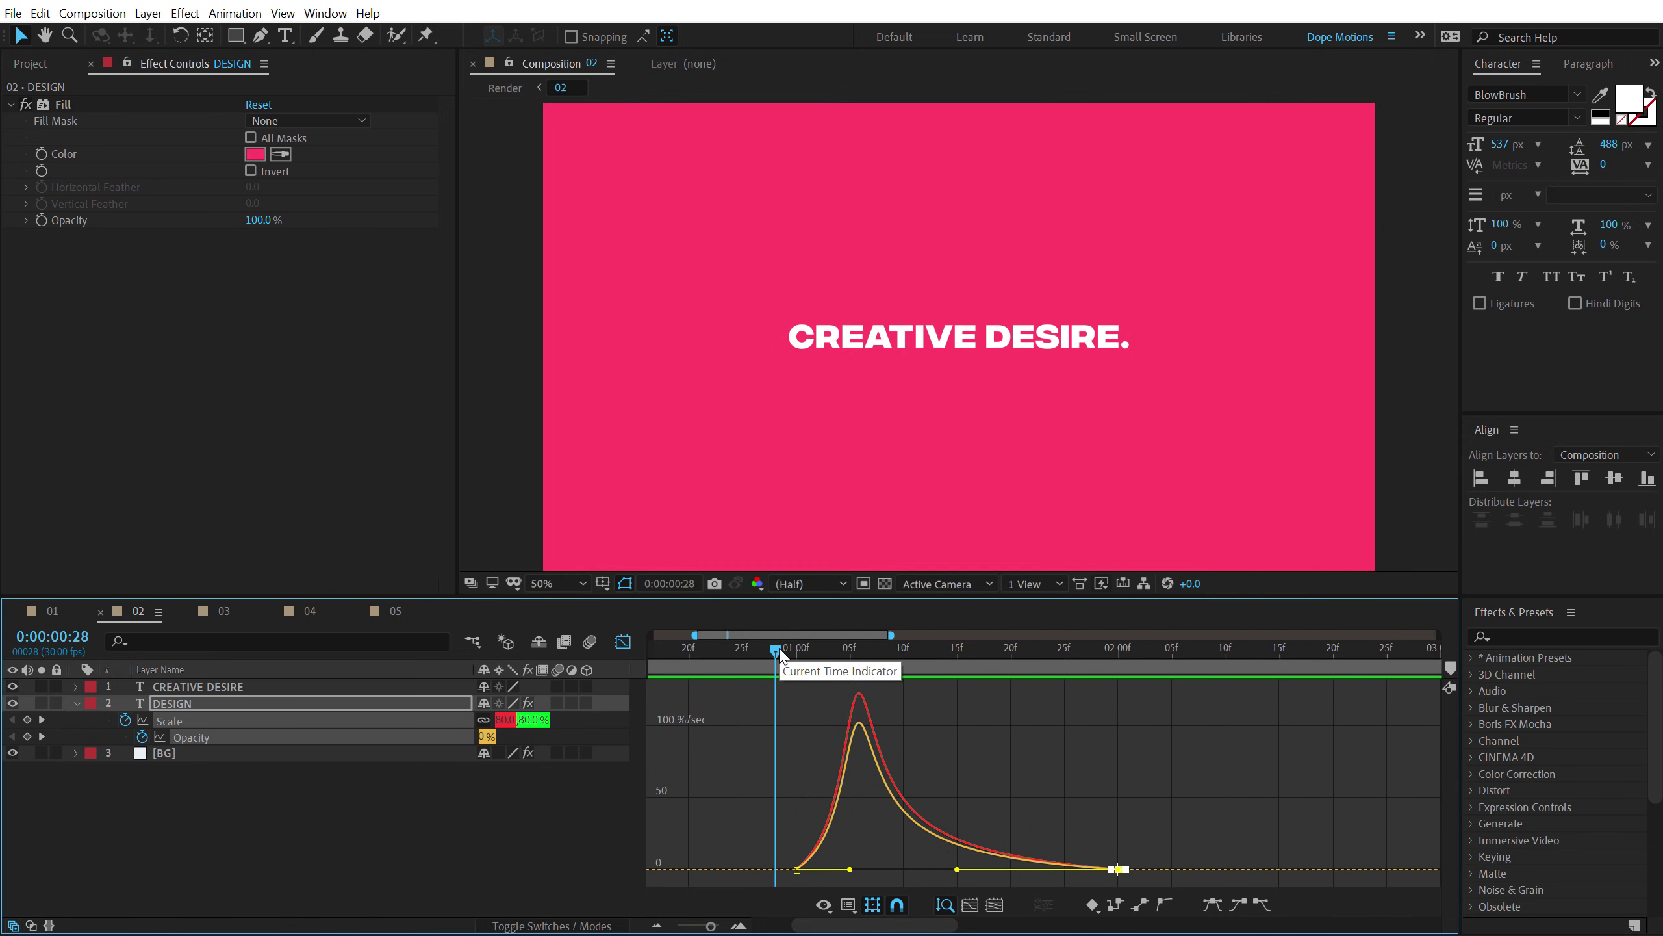
pyautogui.press('space')
pyautogui.click(622, 642)
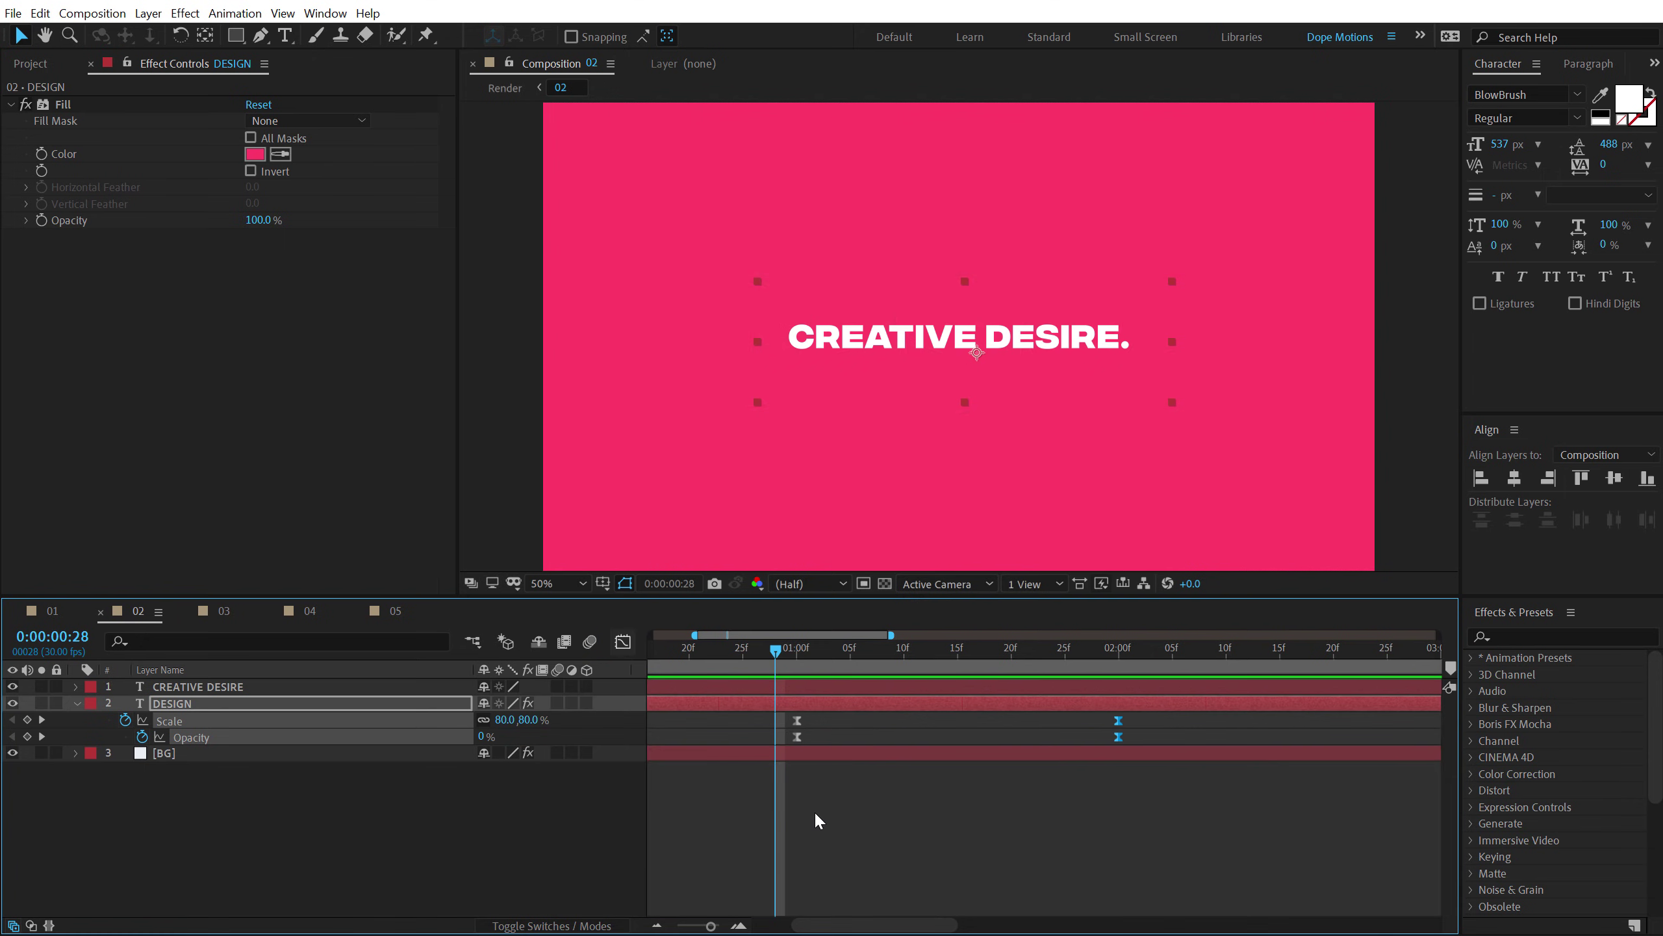
pyautogui.click(814, 811)
pyautogui.press('space')
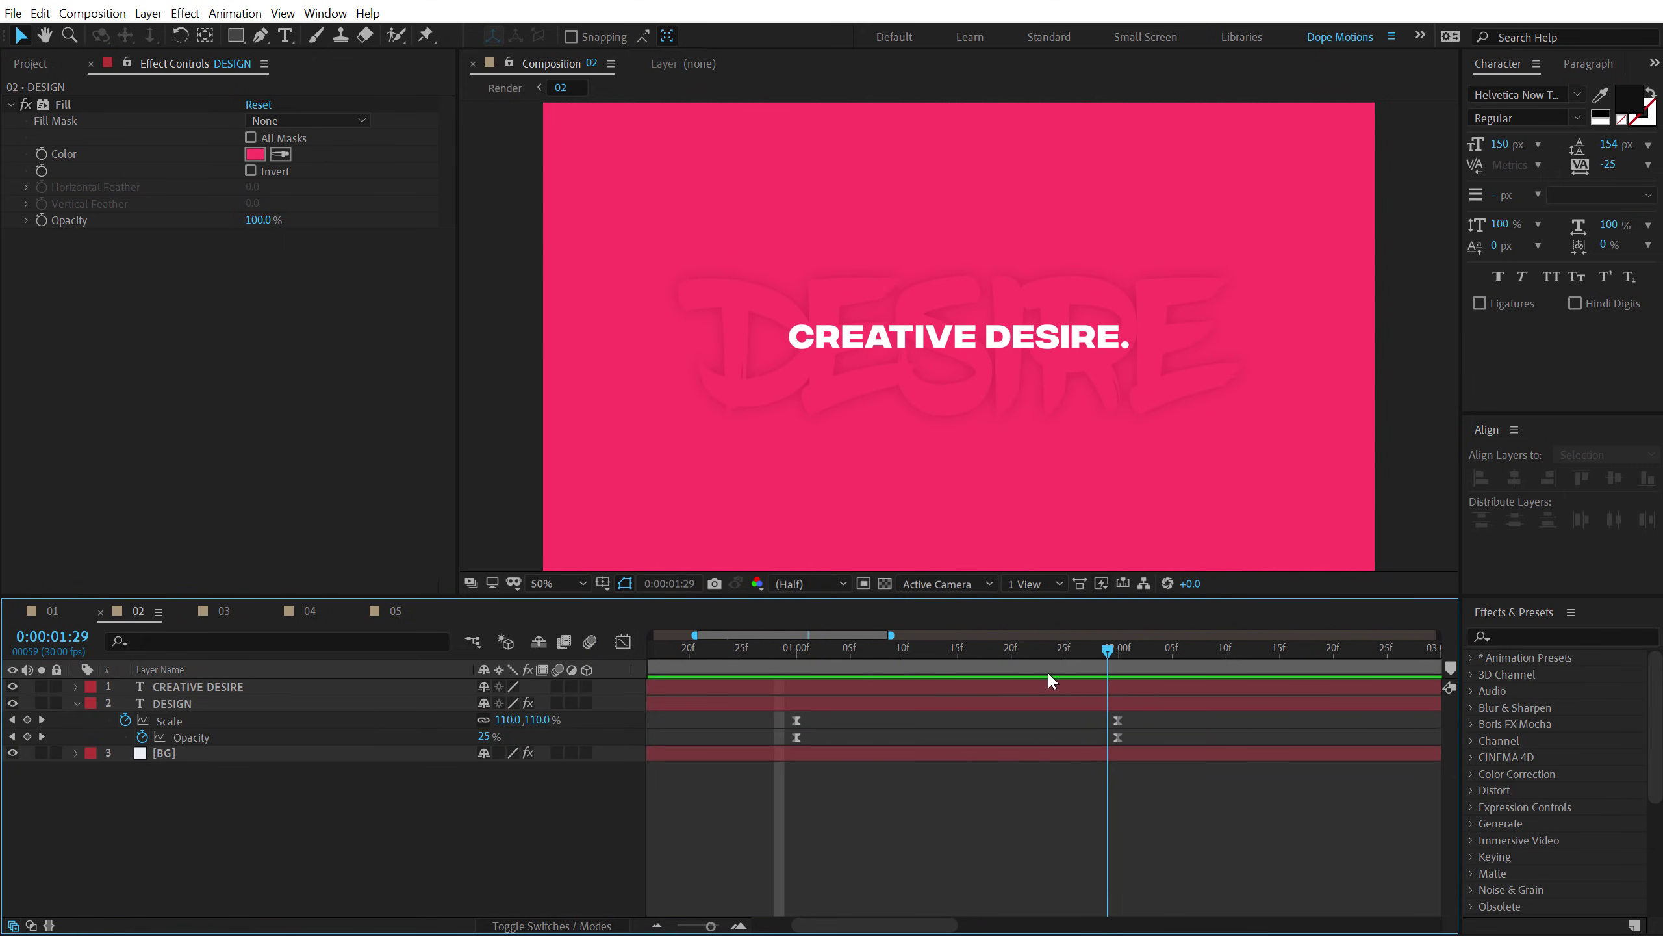
# Set the Opacity of the DESIGN layer's Drop Shadow to 35% at 0:00:02:00
pyautogui.moveTo(1047, 671); pyautogui.dragTo(1117, 672)
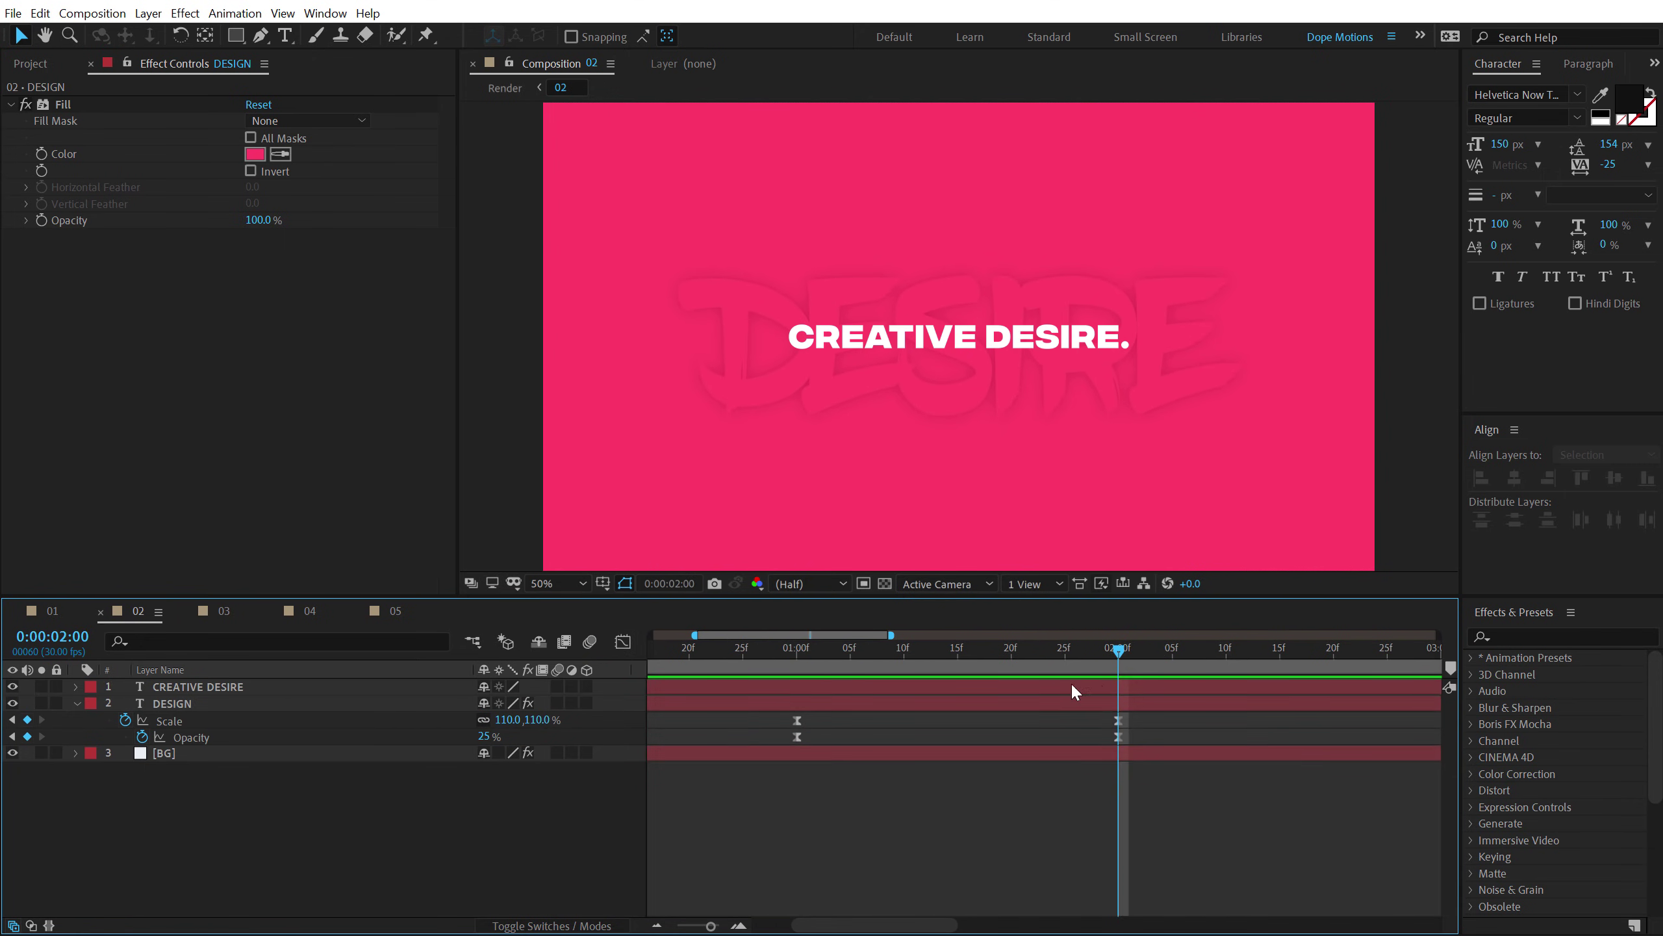
pyautogui.click(78, 703)
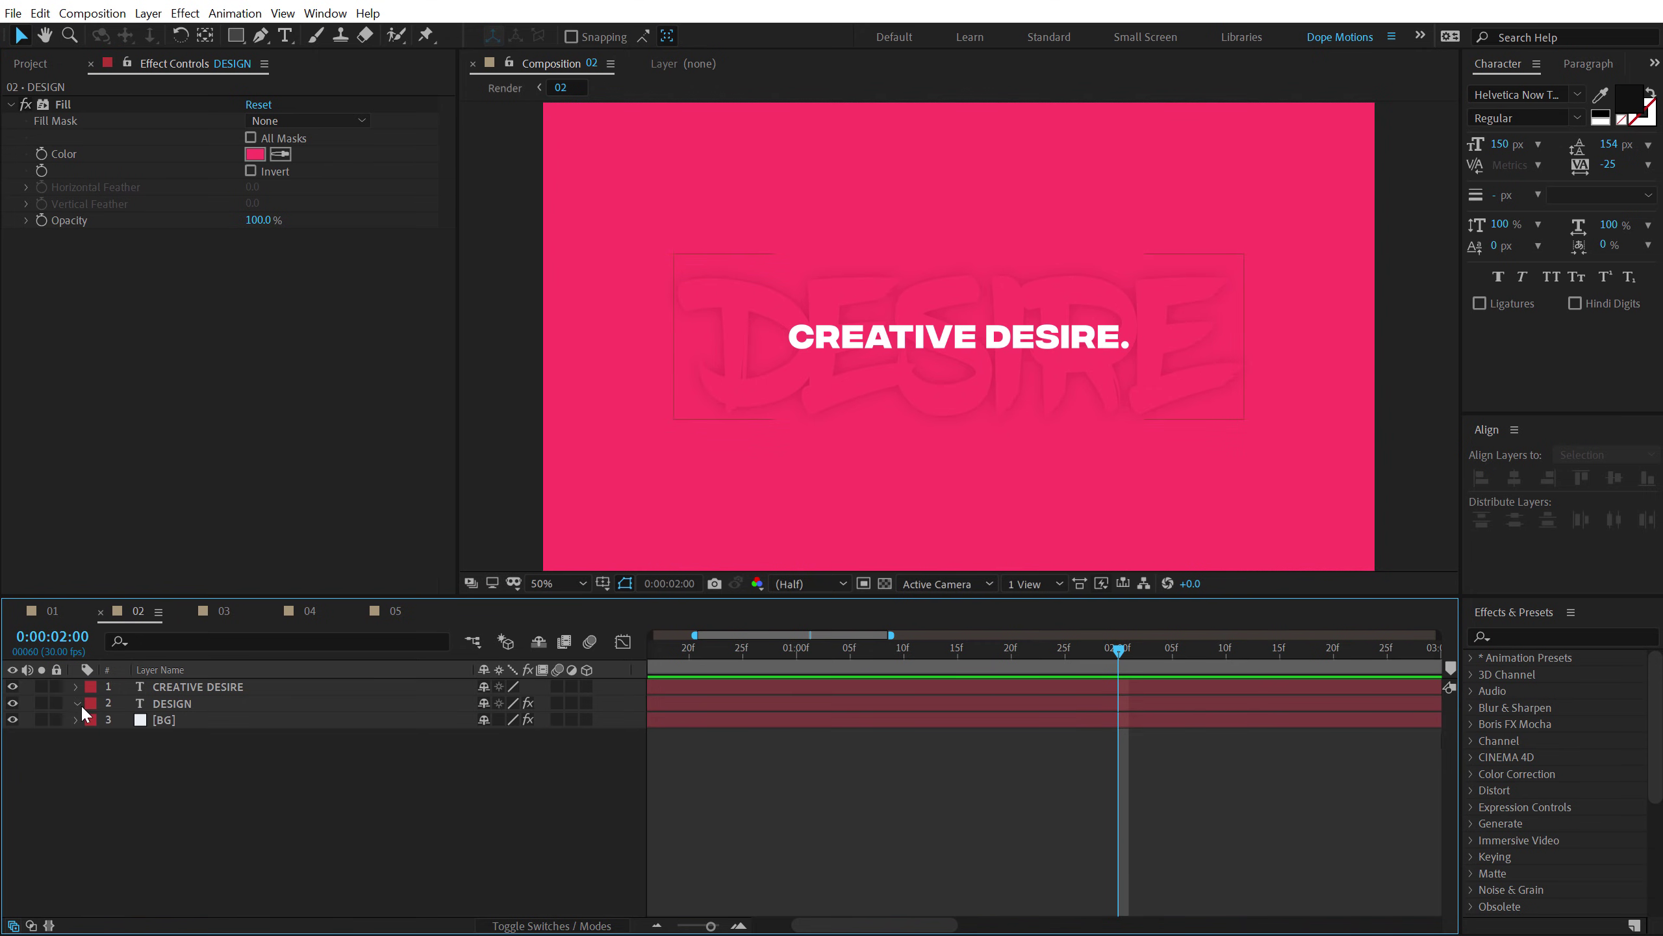
pyautogui.keyDown('ctrl'); pyautogui.click(77, 703); pyautogui.keyUp('ctrl')
pyautogui.scroll(-3, 333, 770)
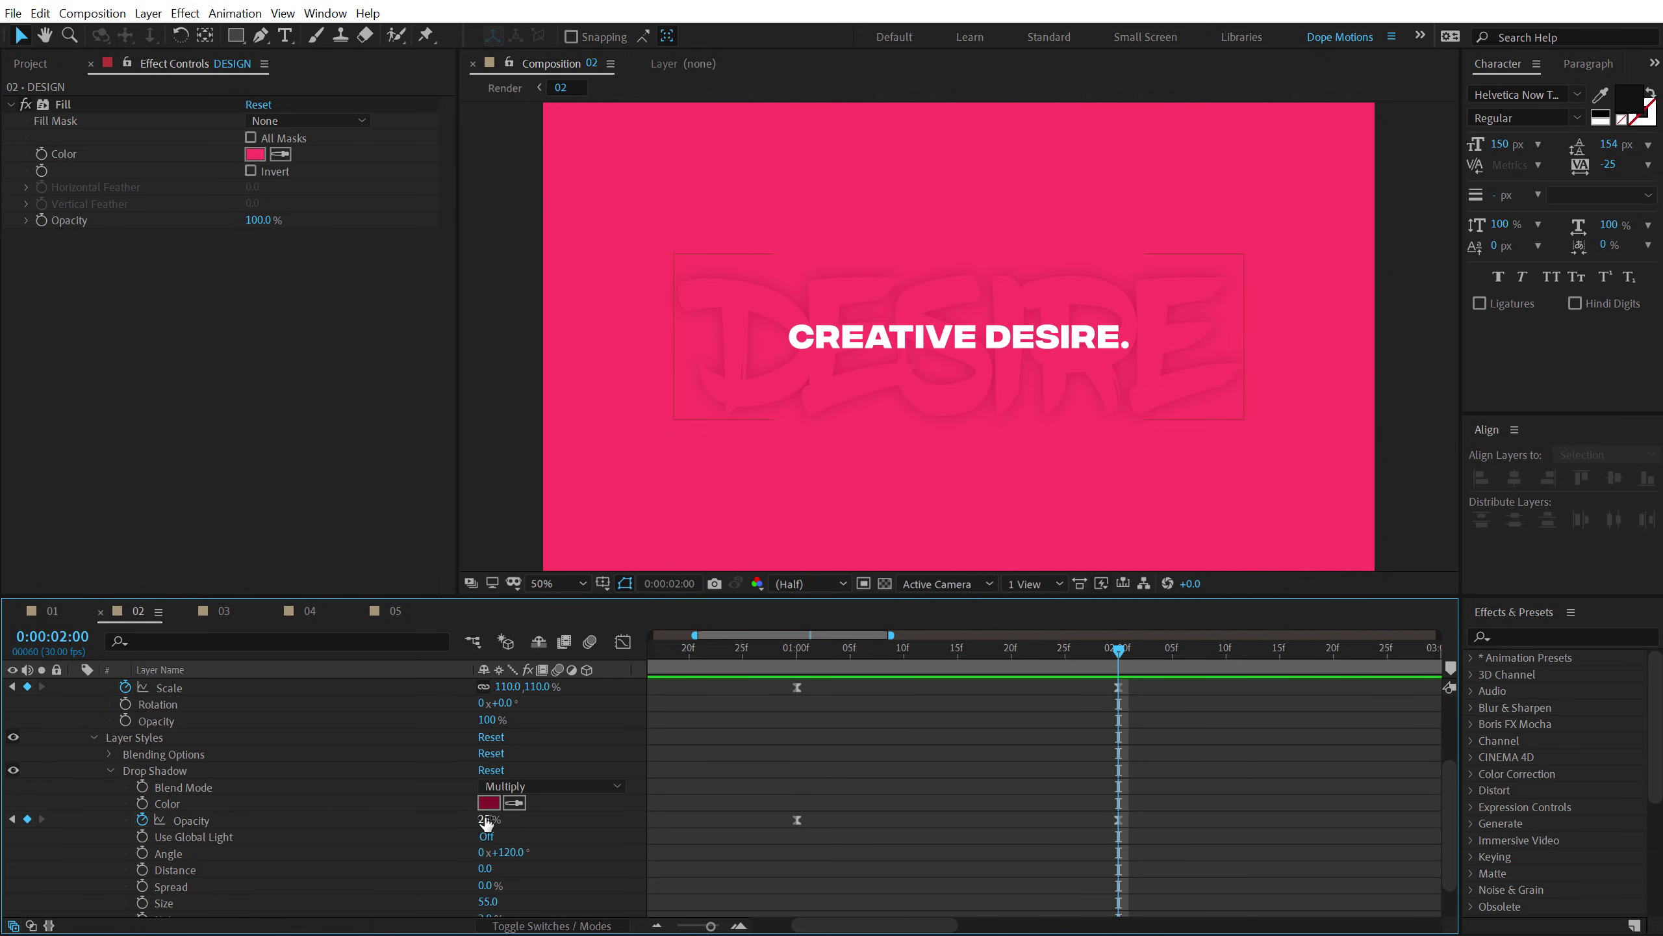
pyautogui.moveTo(486, 824); pyautogui.dragTo(490, 821)
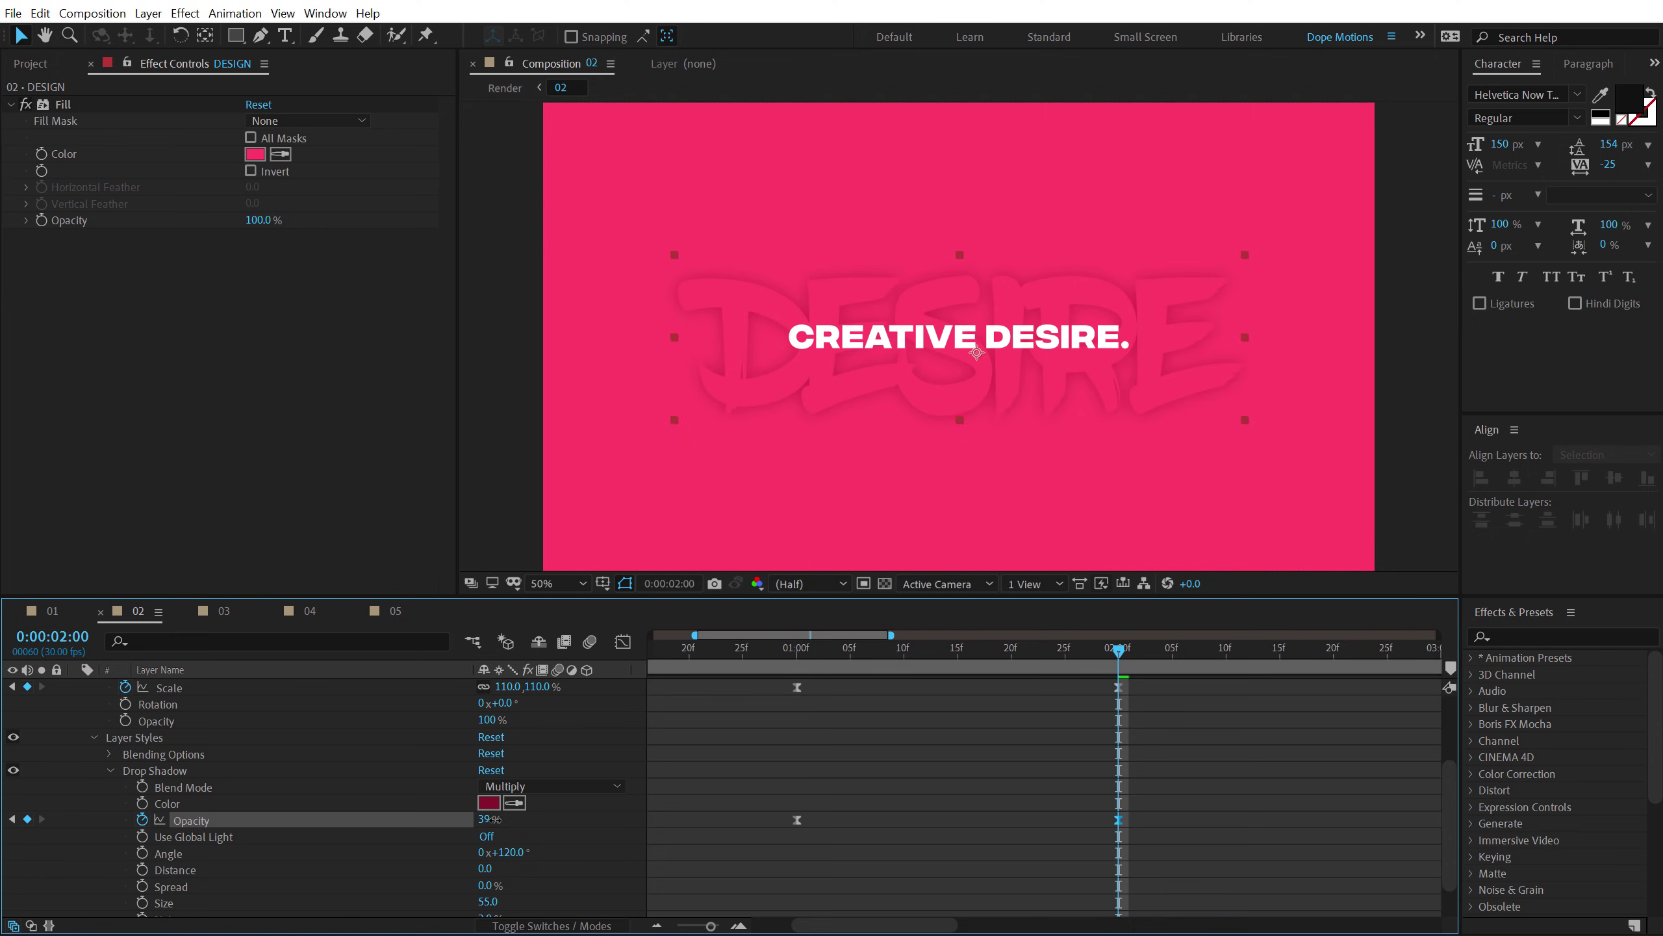
pyautogui.click(484, 820)
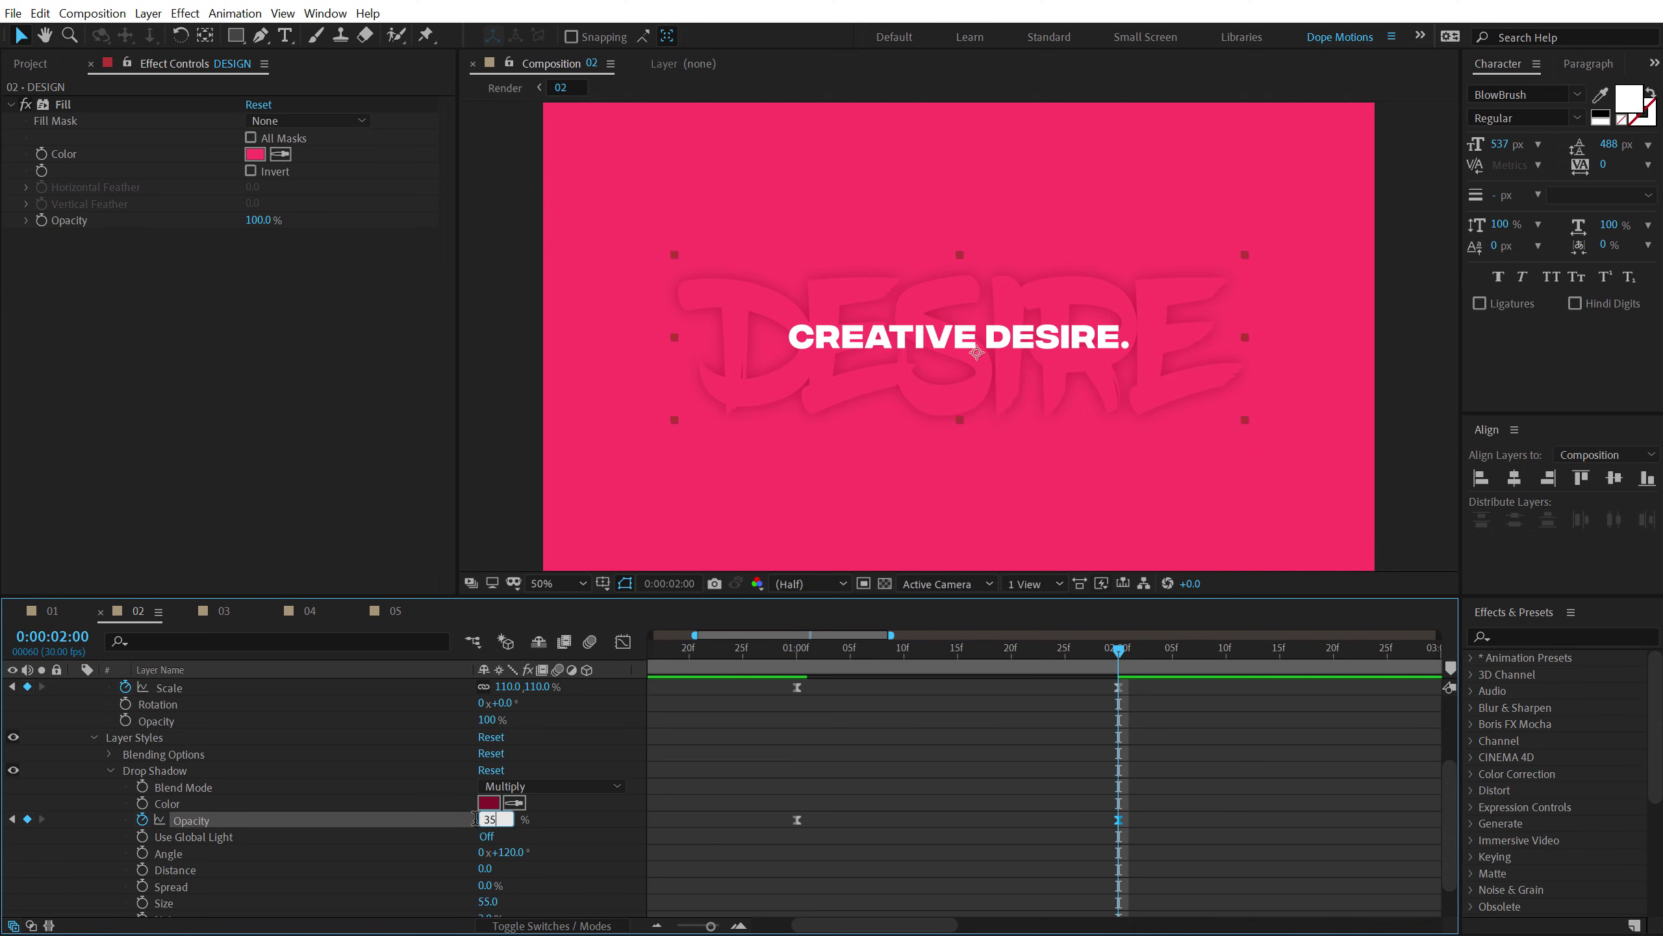
pyautogui.press('Return')
# Set the Size of the DESIGN layer's Drop Shadow to 70
pyautogui.scroll(-1, 553, 870)
pyautogui.click(488, 858)
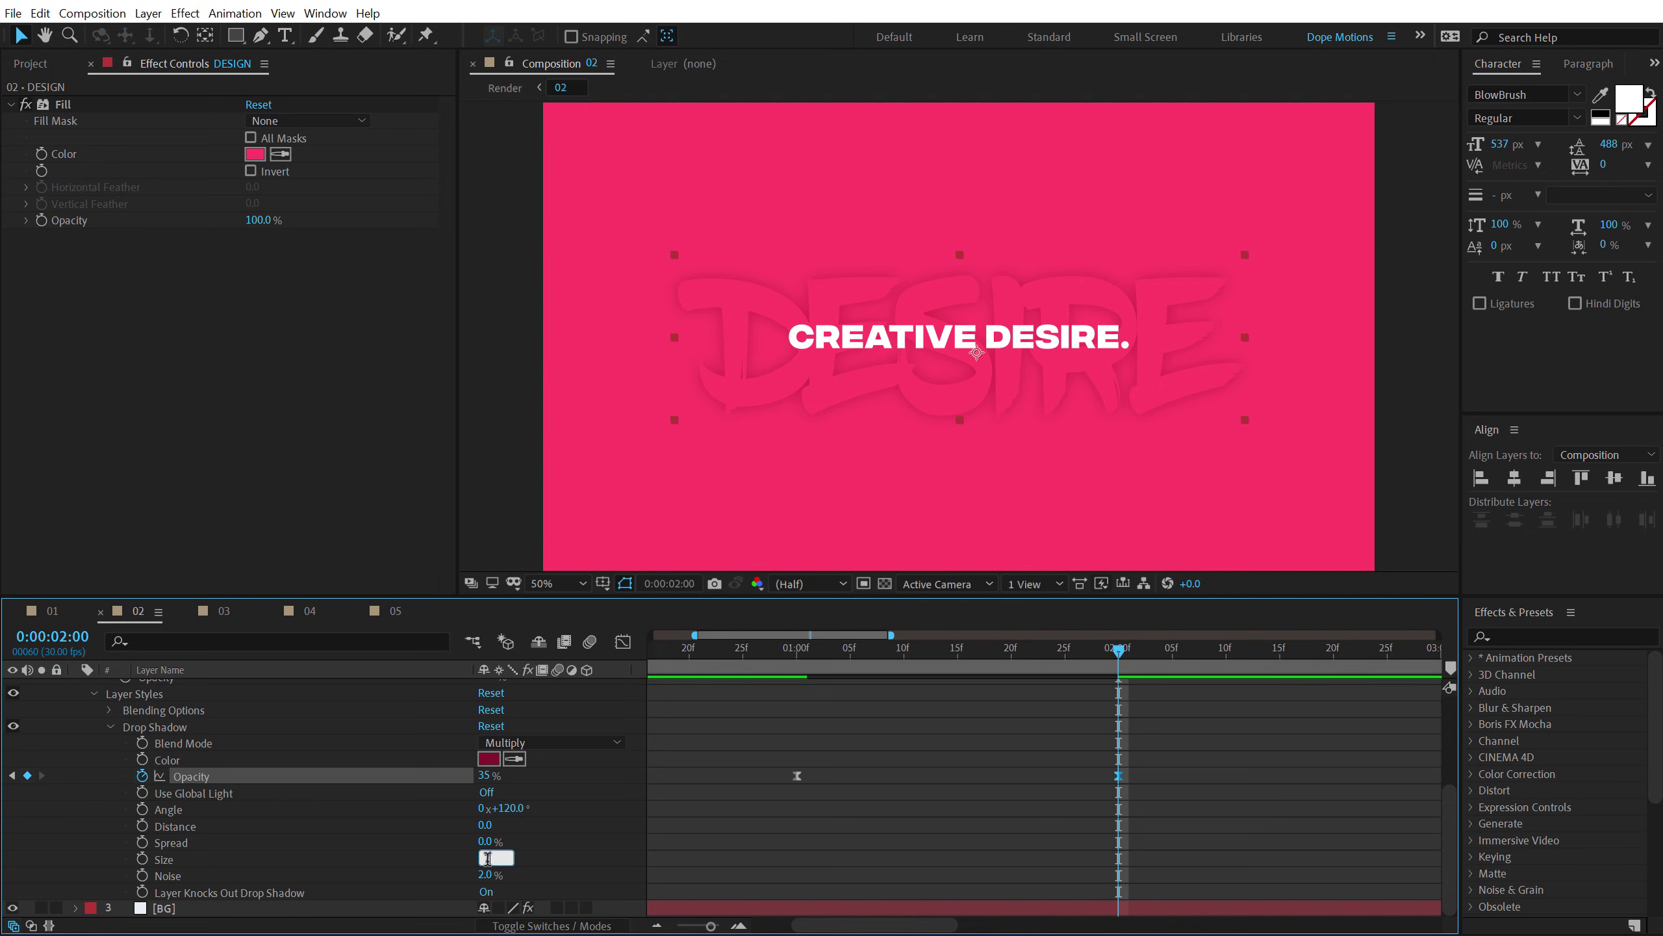
pyautogui.write('70')
pyautogui.press('Return')
# Slide the DESIGN layer earlier in time so the background word appears sooner, and preview the animation from the start
pyautogui.moveTo(775, 644); pyautogui.dragTo(500, 708)
pyautogui.scroll(5, 64, 714)
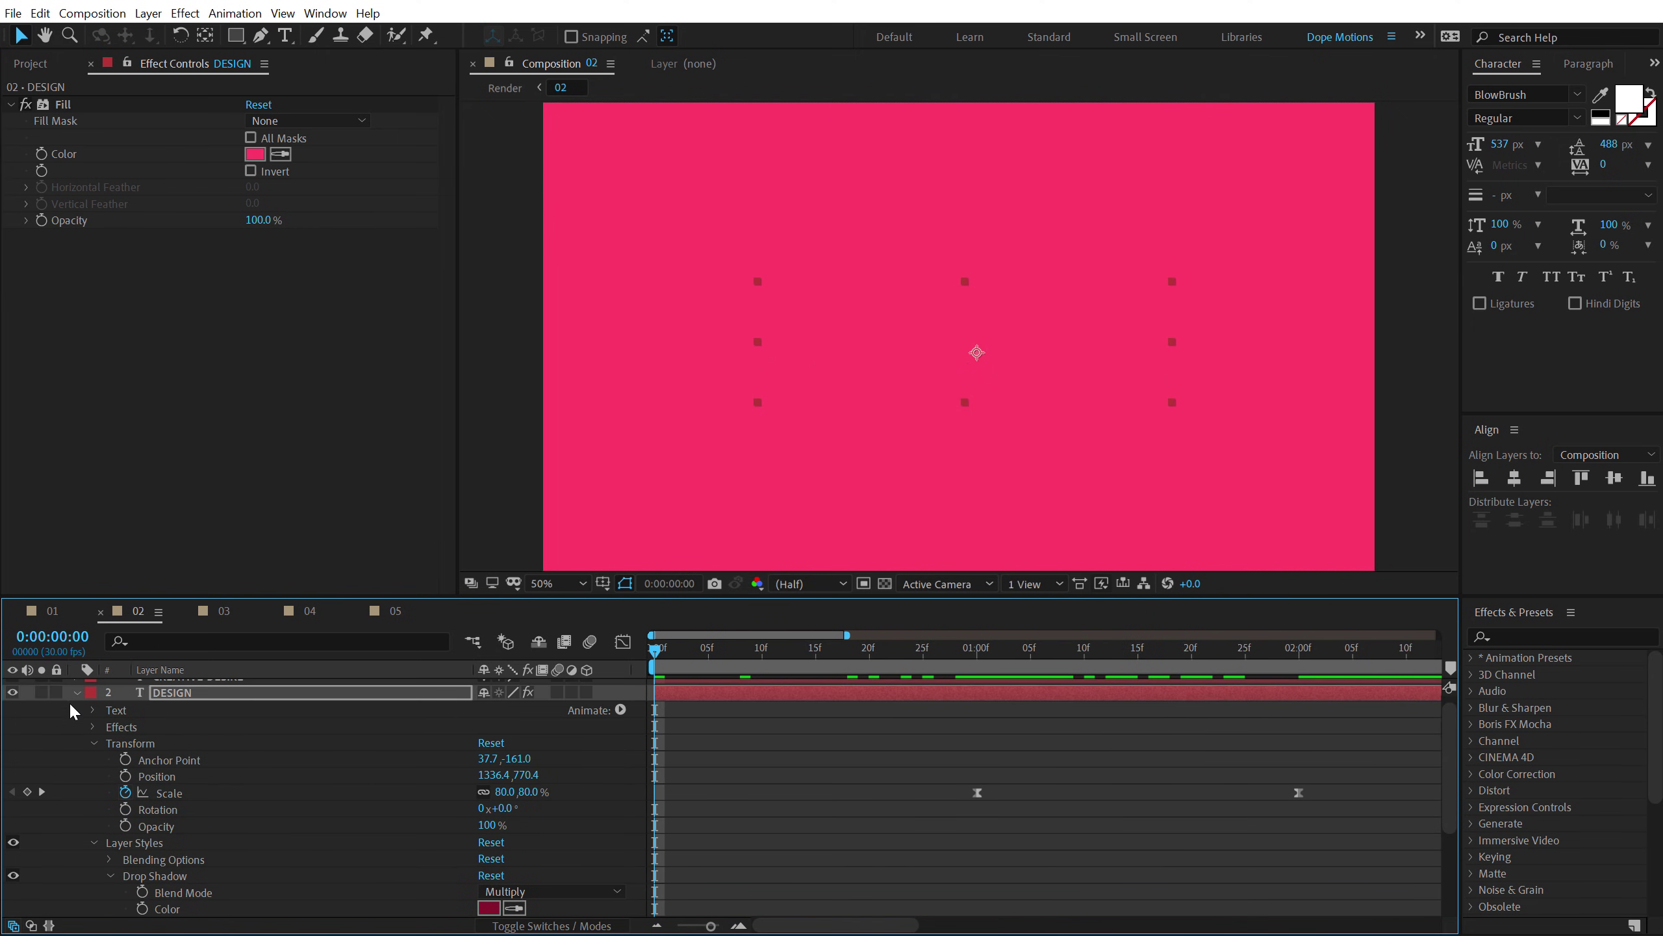
pyautogui.click(76, 699)
pyautogui.moveTo(714, 705); pyautogui.dragTo(663, 706)
pyautogui.press('space')
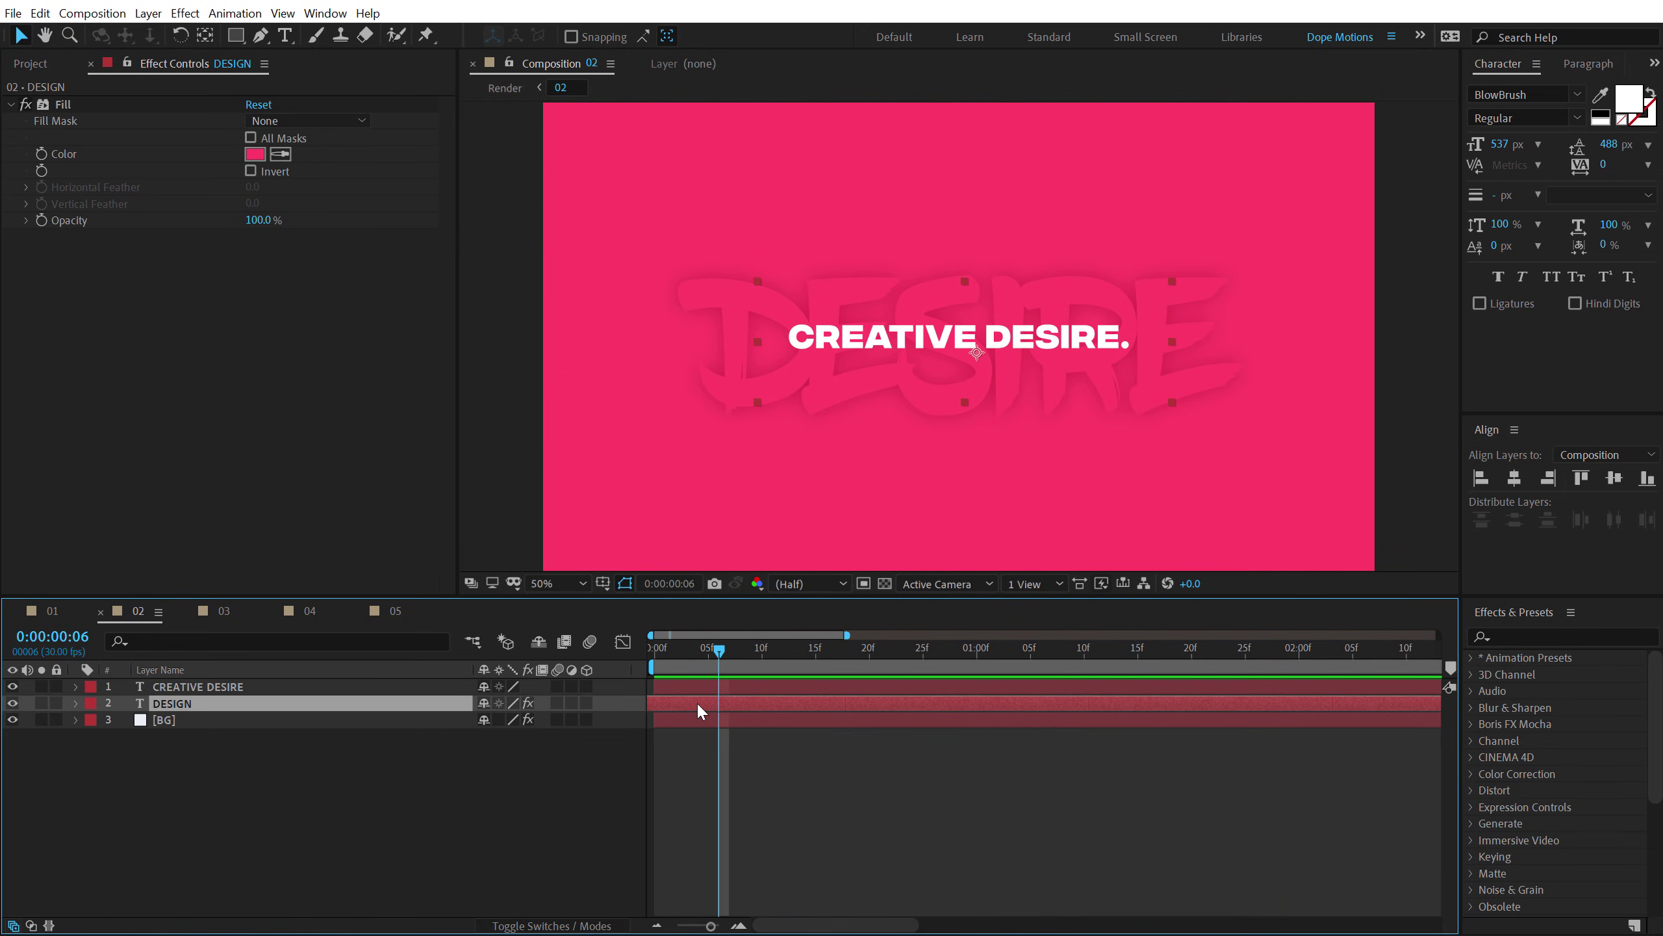
pyautogui.press('space')
pyautogui.press('space')
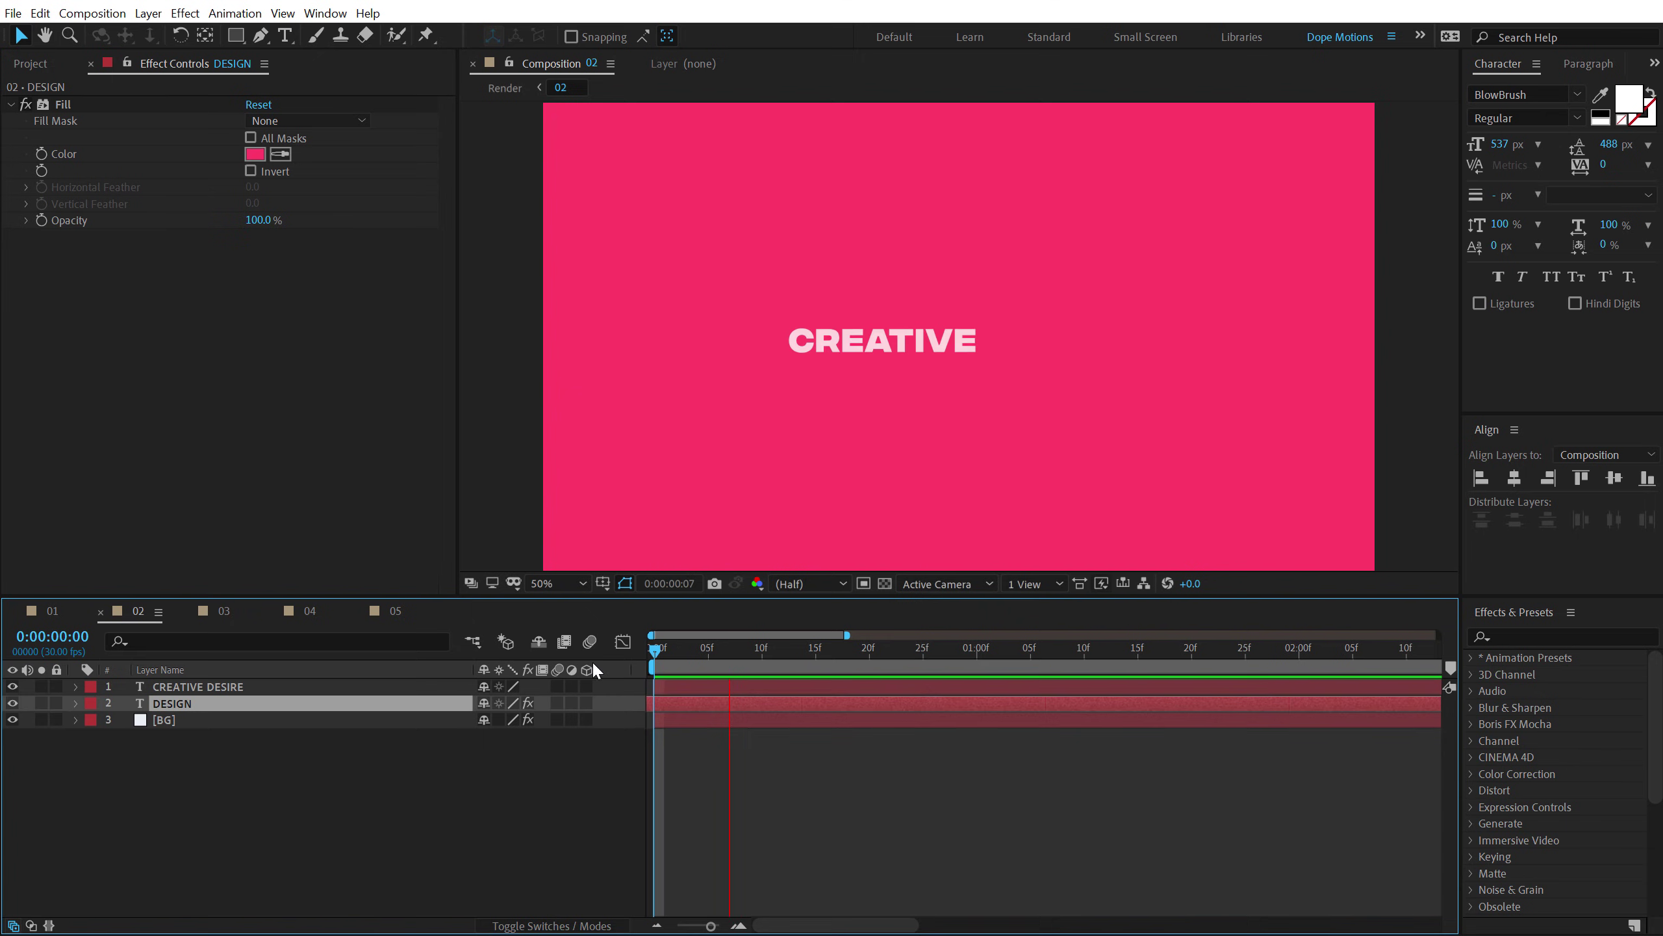
pyautogui.moveTo(996, 656); pyautogui.dragTo(1062, 655)
pyautogui.click(437, 790)
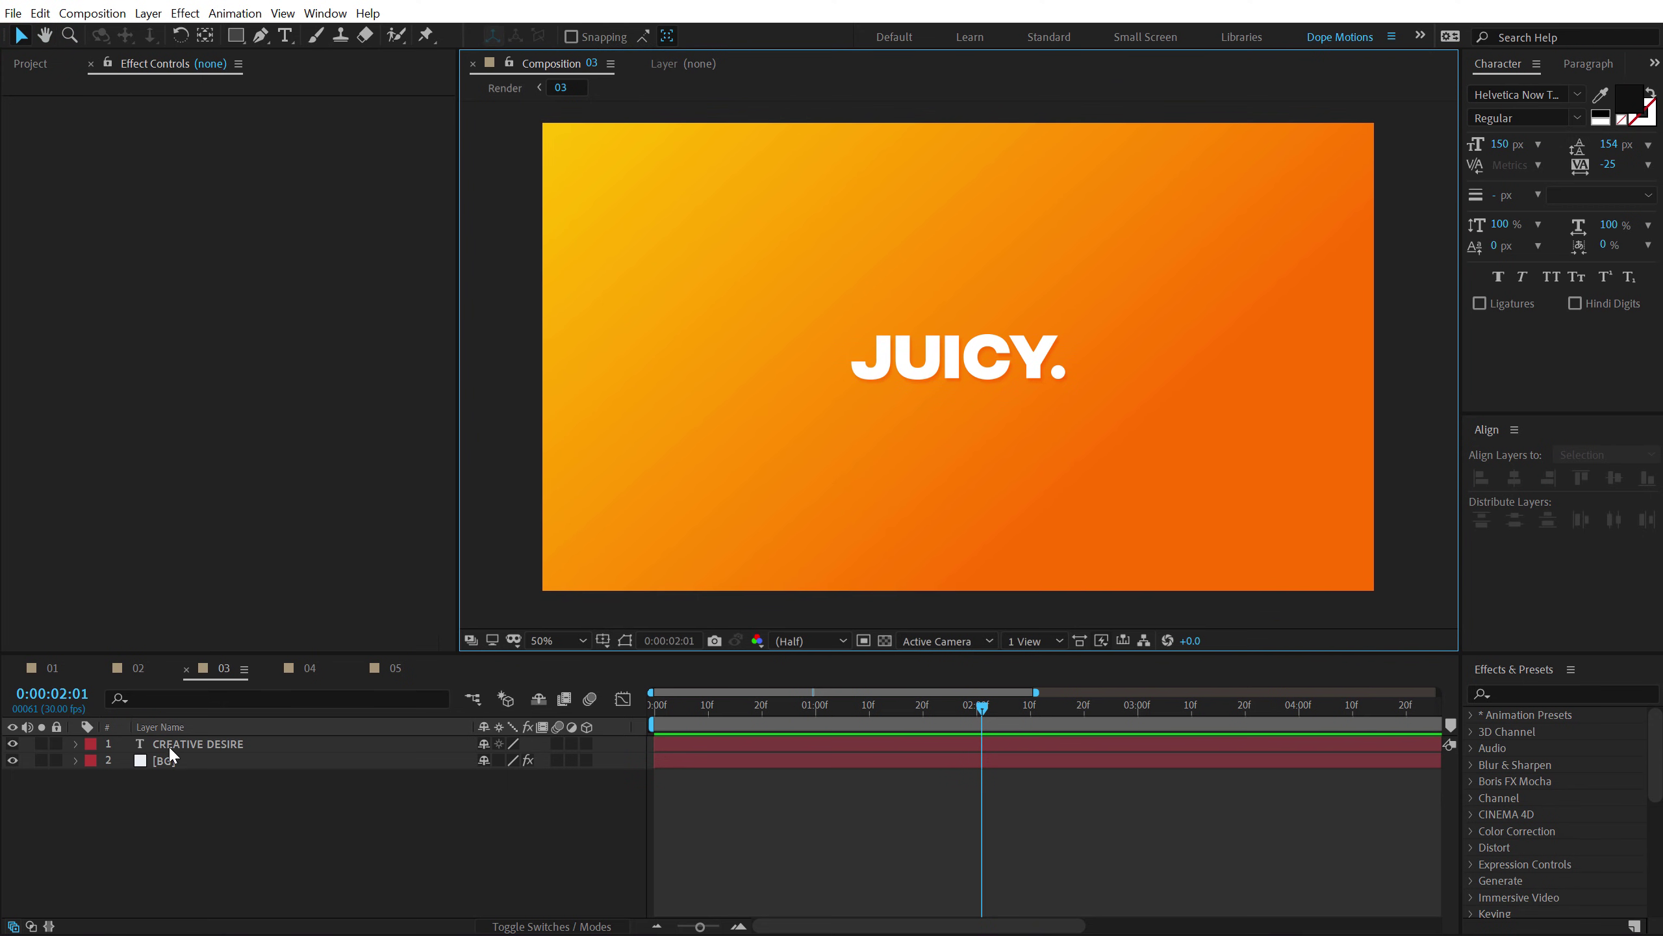
# Remove the Fill effect from the BG layer in composition 03, keeping its Gradient Ramp
pyautogui.click(183, 765)
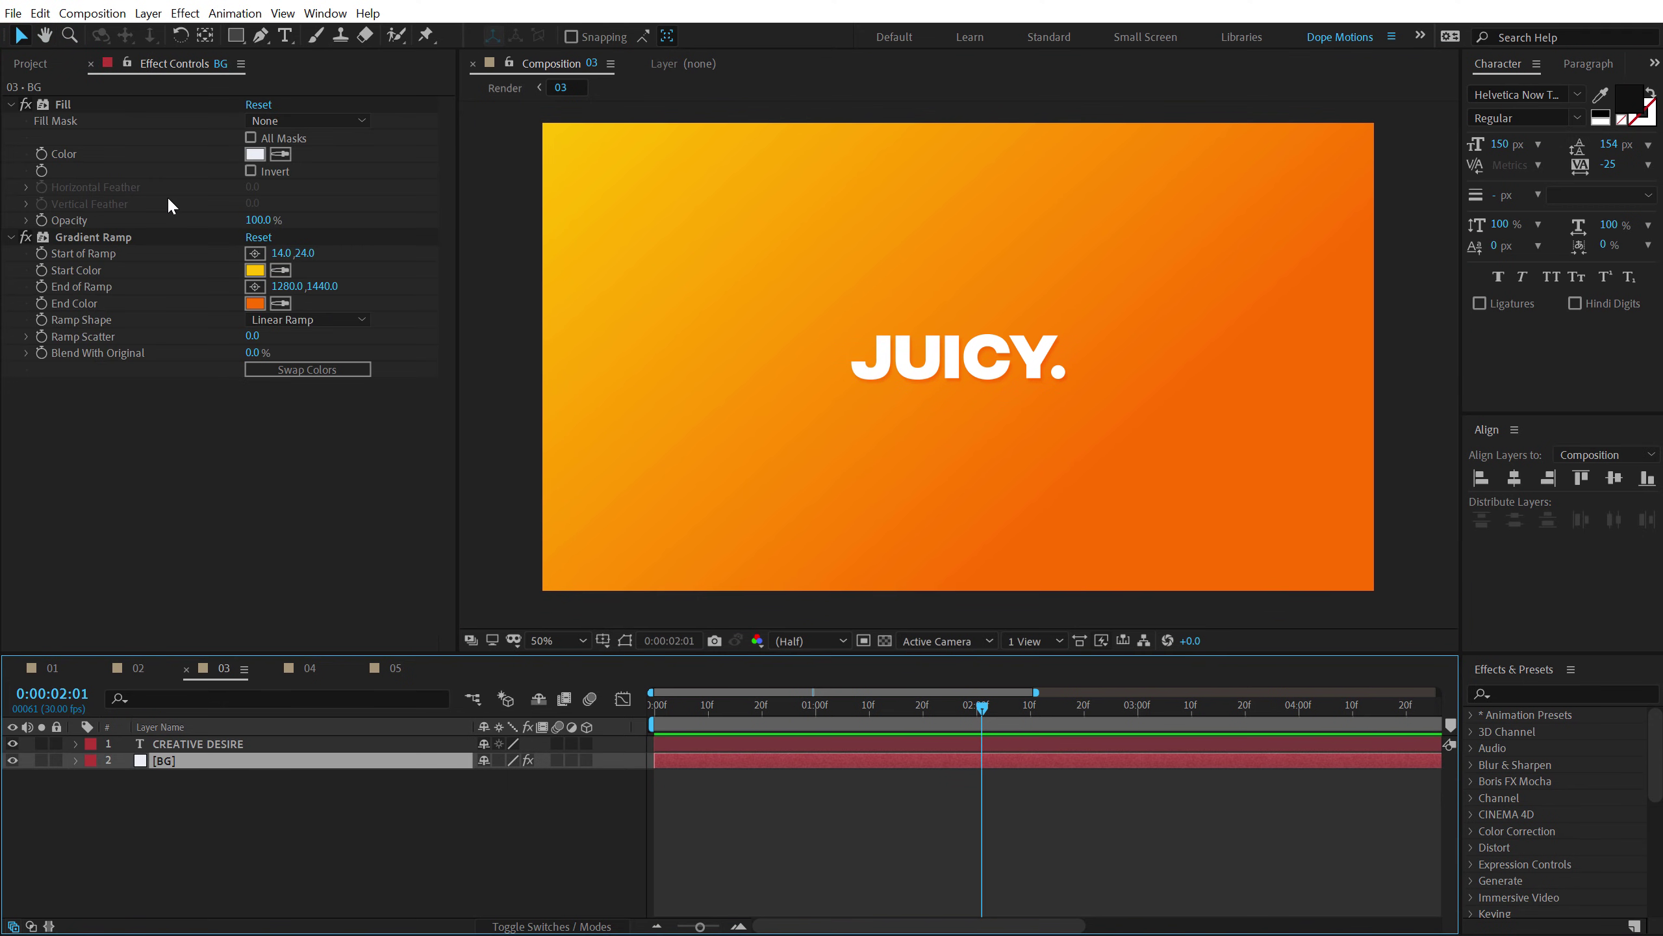
pyautogui.click(63, 106)
pyautogui.press('Delete')
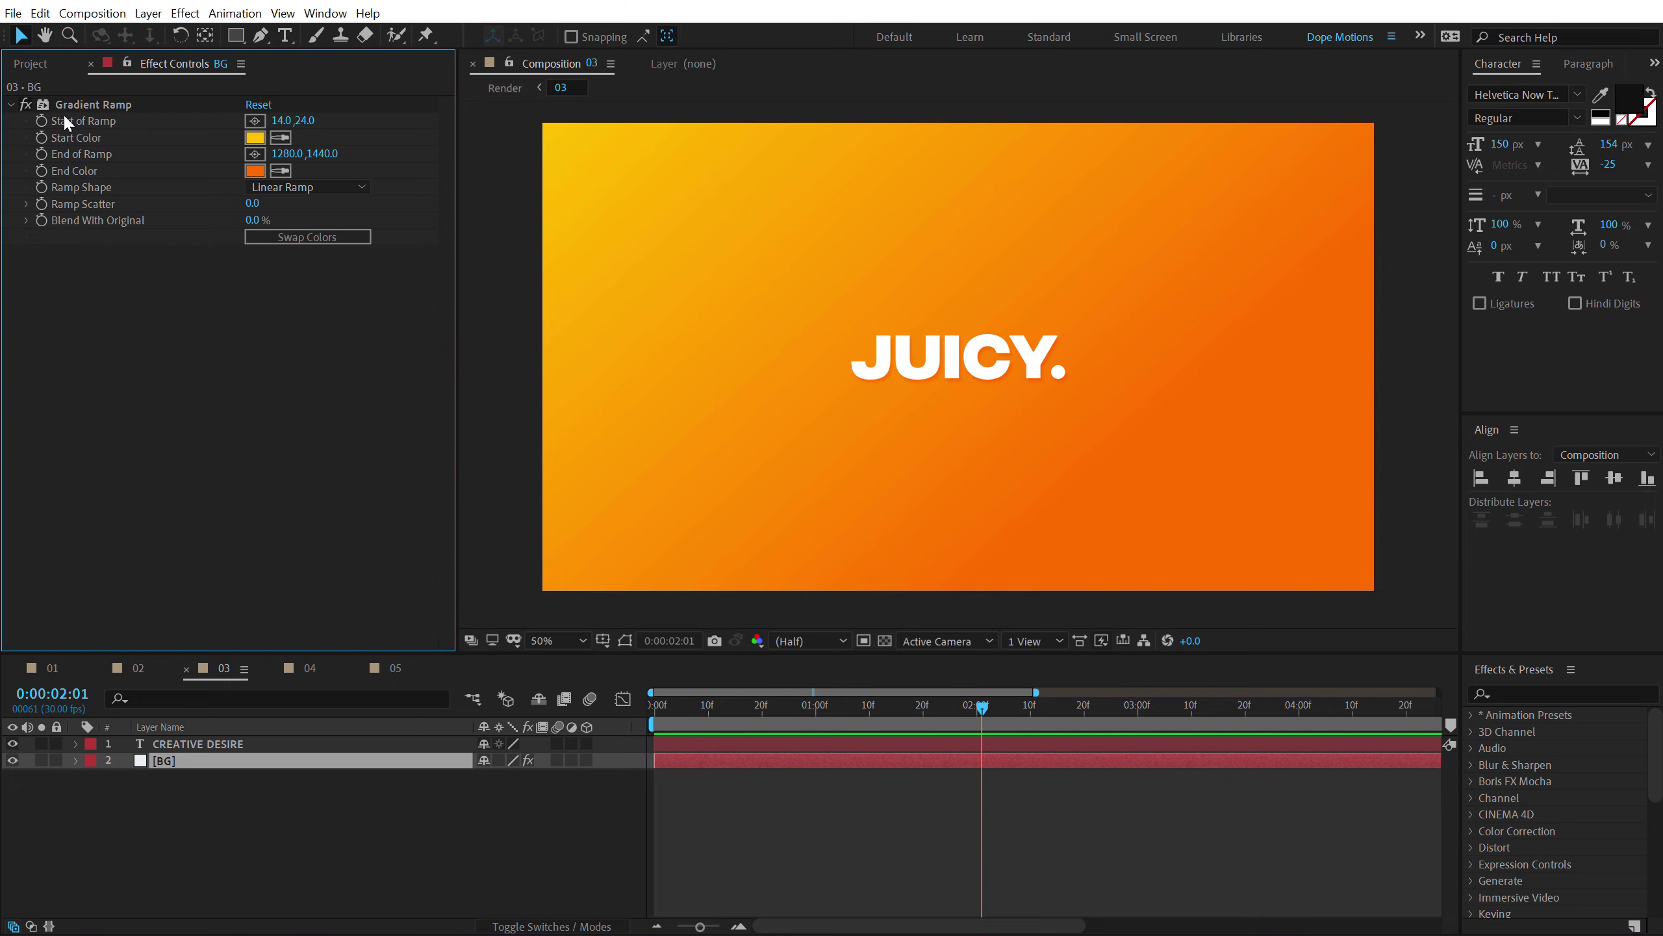
# Check the start and end colours of the BG layer's Gradient Ramp
pyautogui.click(254, 139)
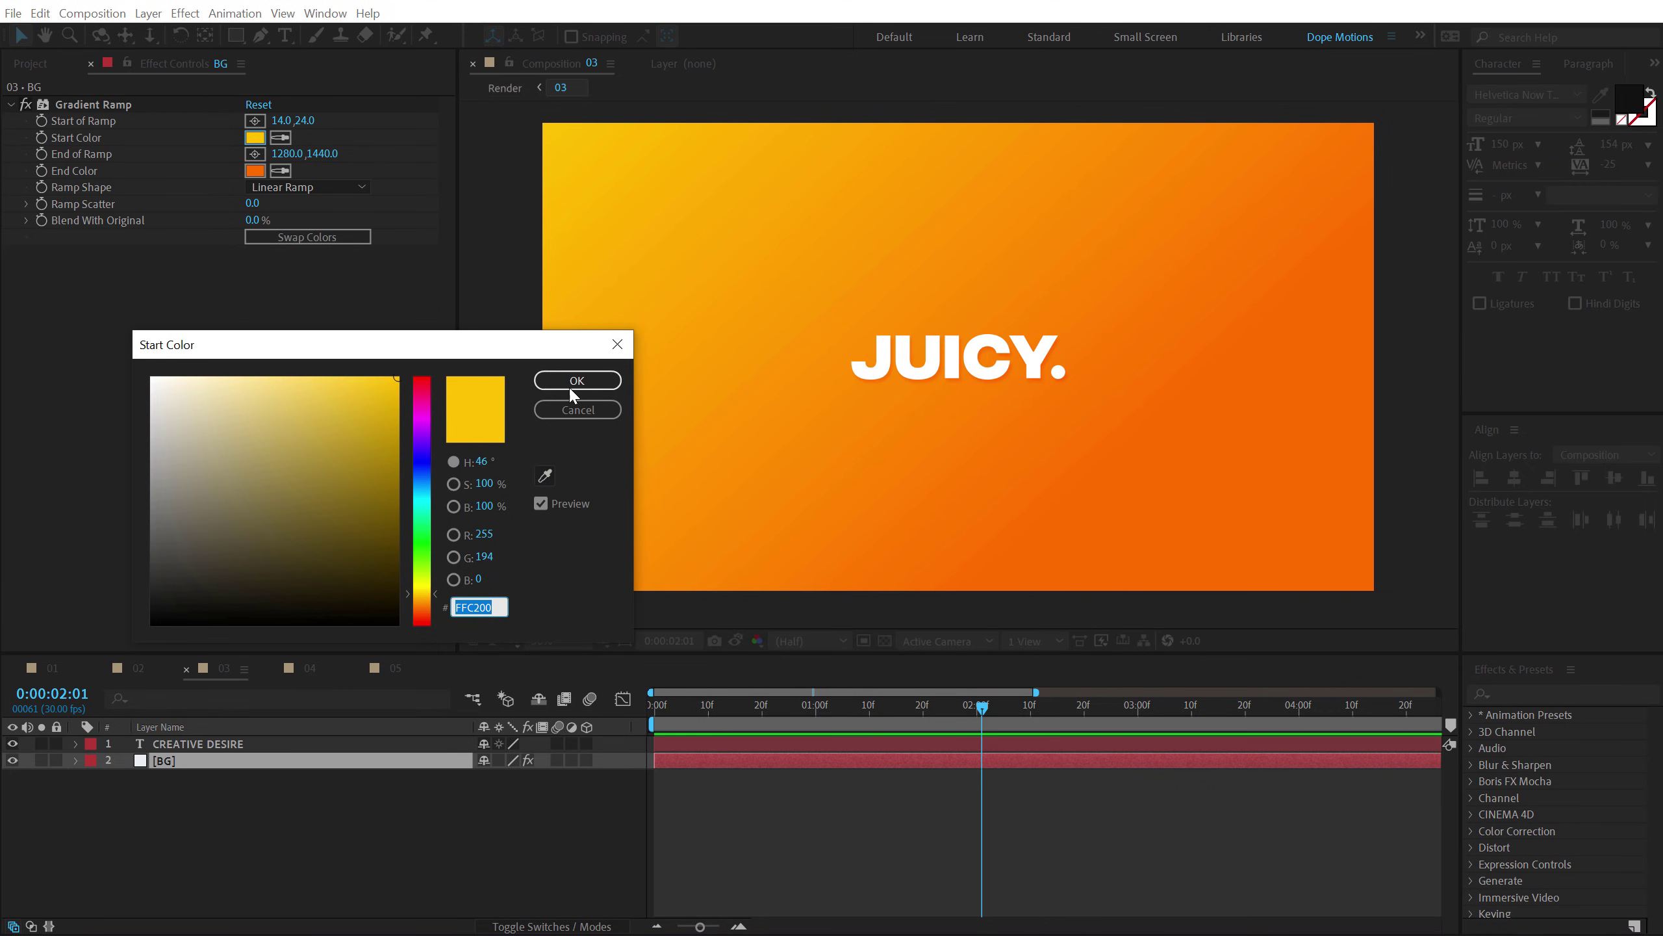
pyautogui.click(575, 409)
pyautogui.click(254, 171)
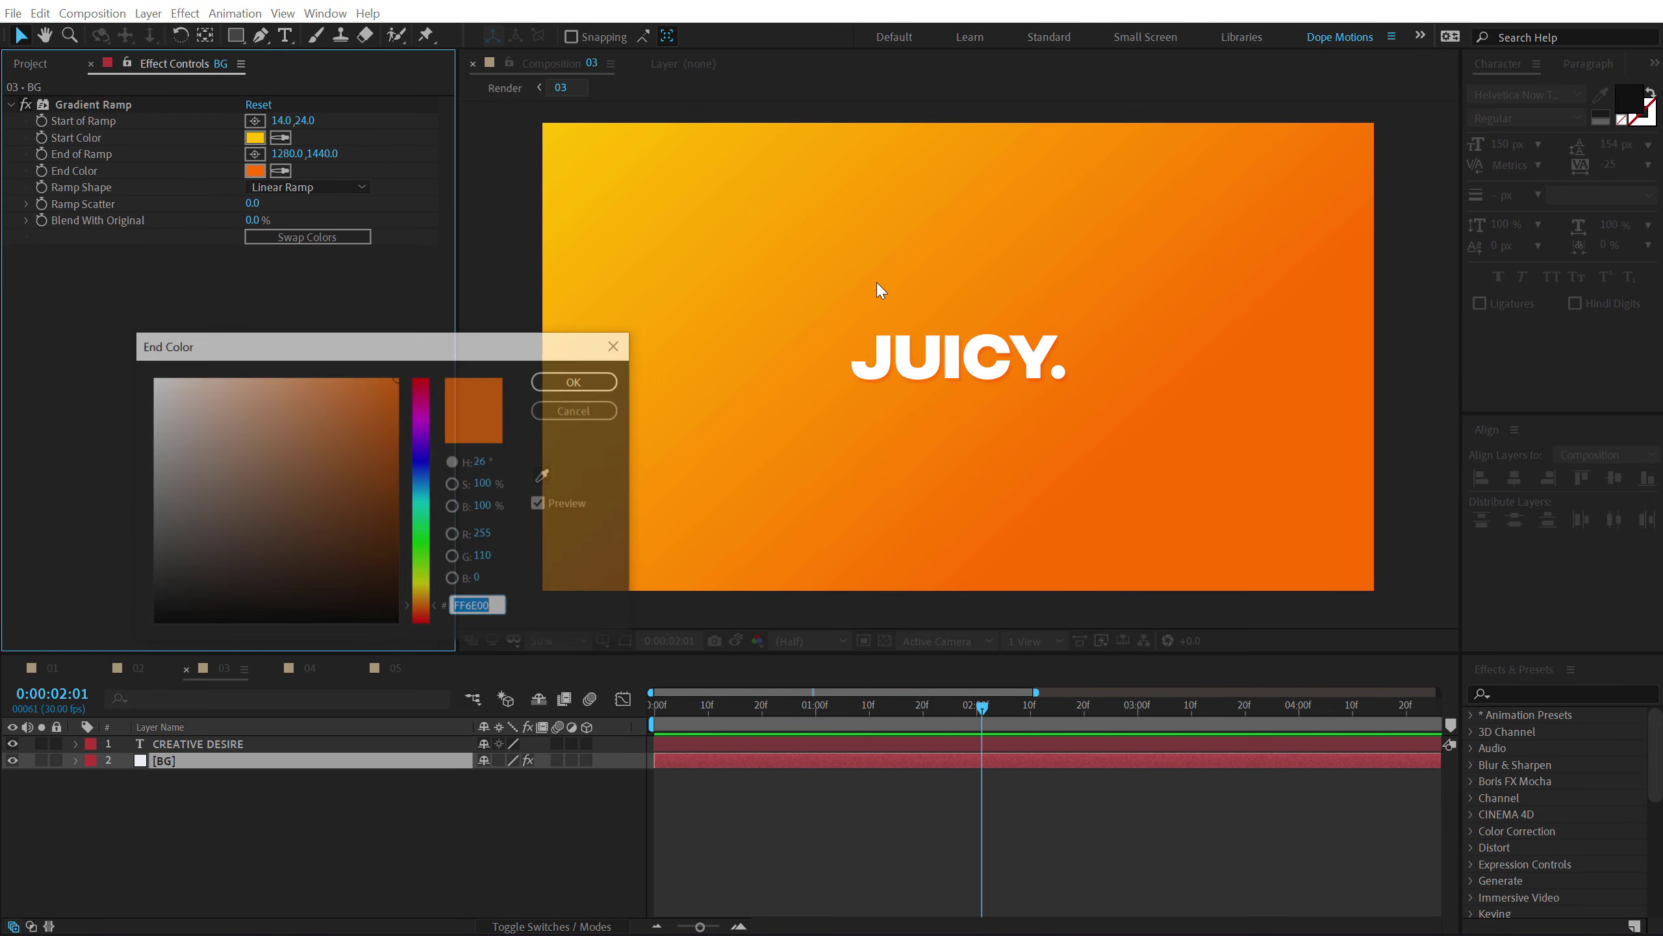
pyautogui.click(563, 380)
# Reposition the Gradient Ramp on the BG layer, starting at about 266, 28 and ending at about 2128, 1480
pyautogui.click(71, 107)
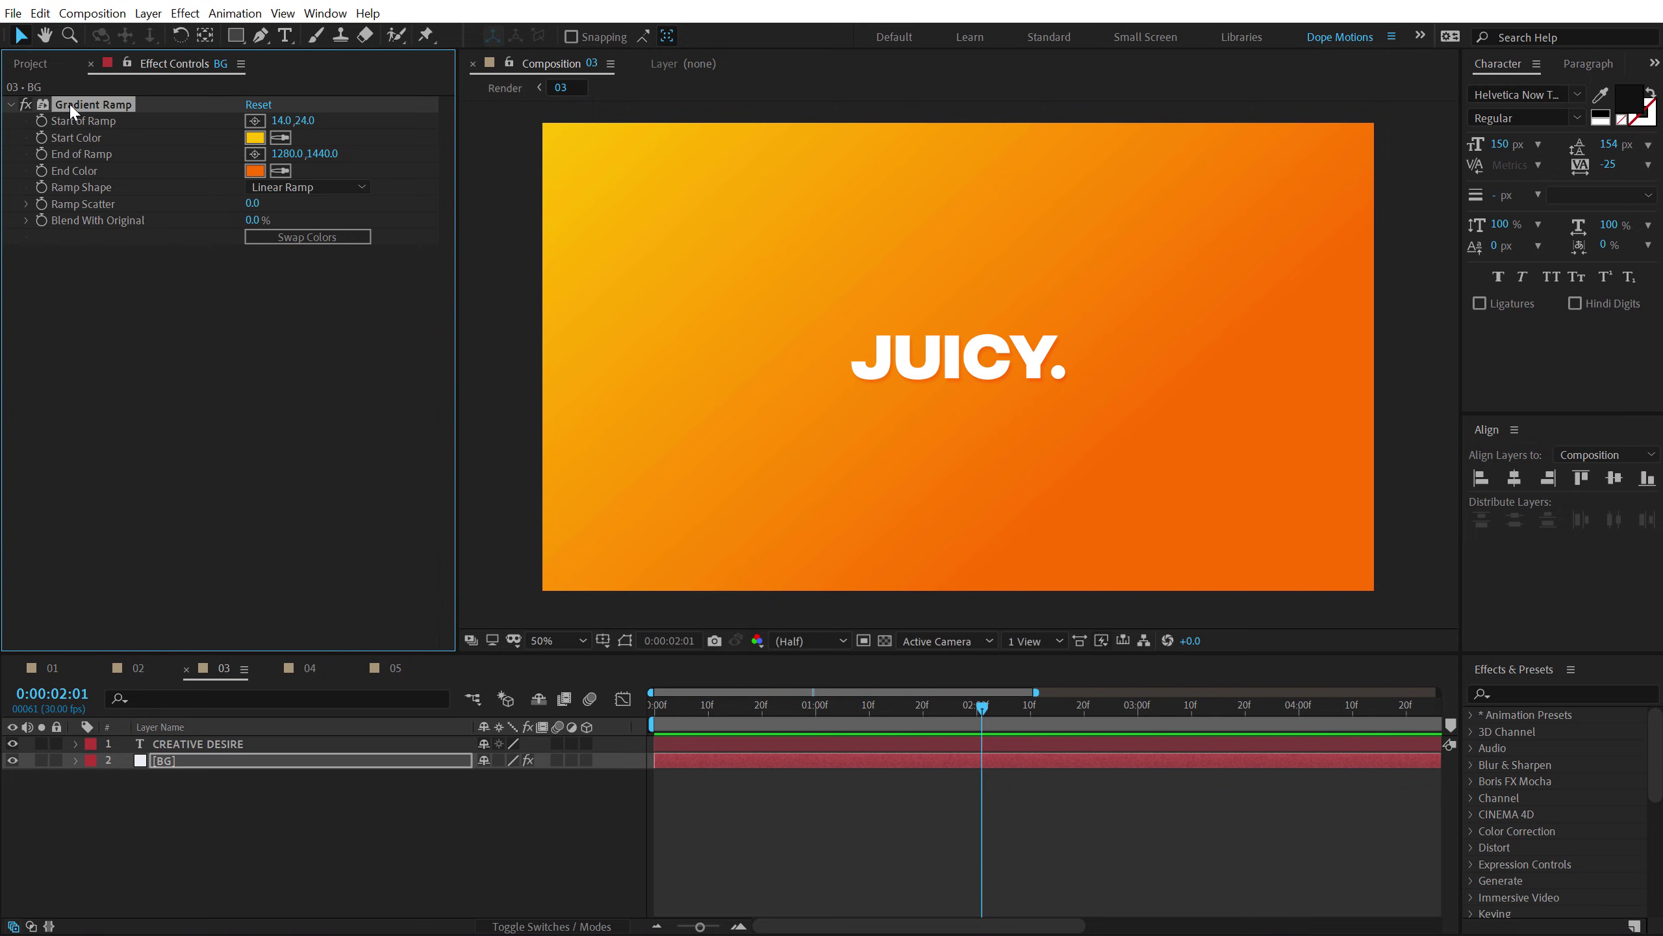
pyautogui.click(869, 286)
pyautogui.press(',')
pyautogui.moveTo(751, 245); pyautogui.dragTo(795, 246)
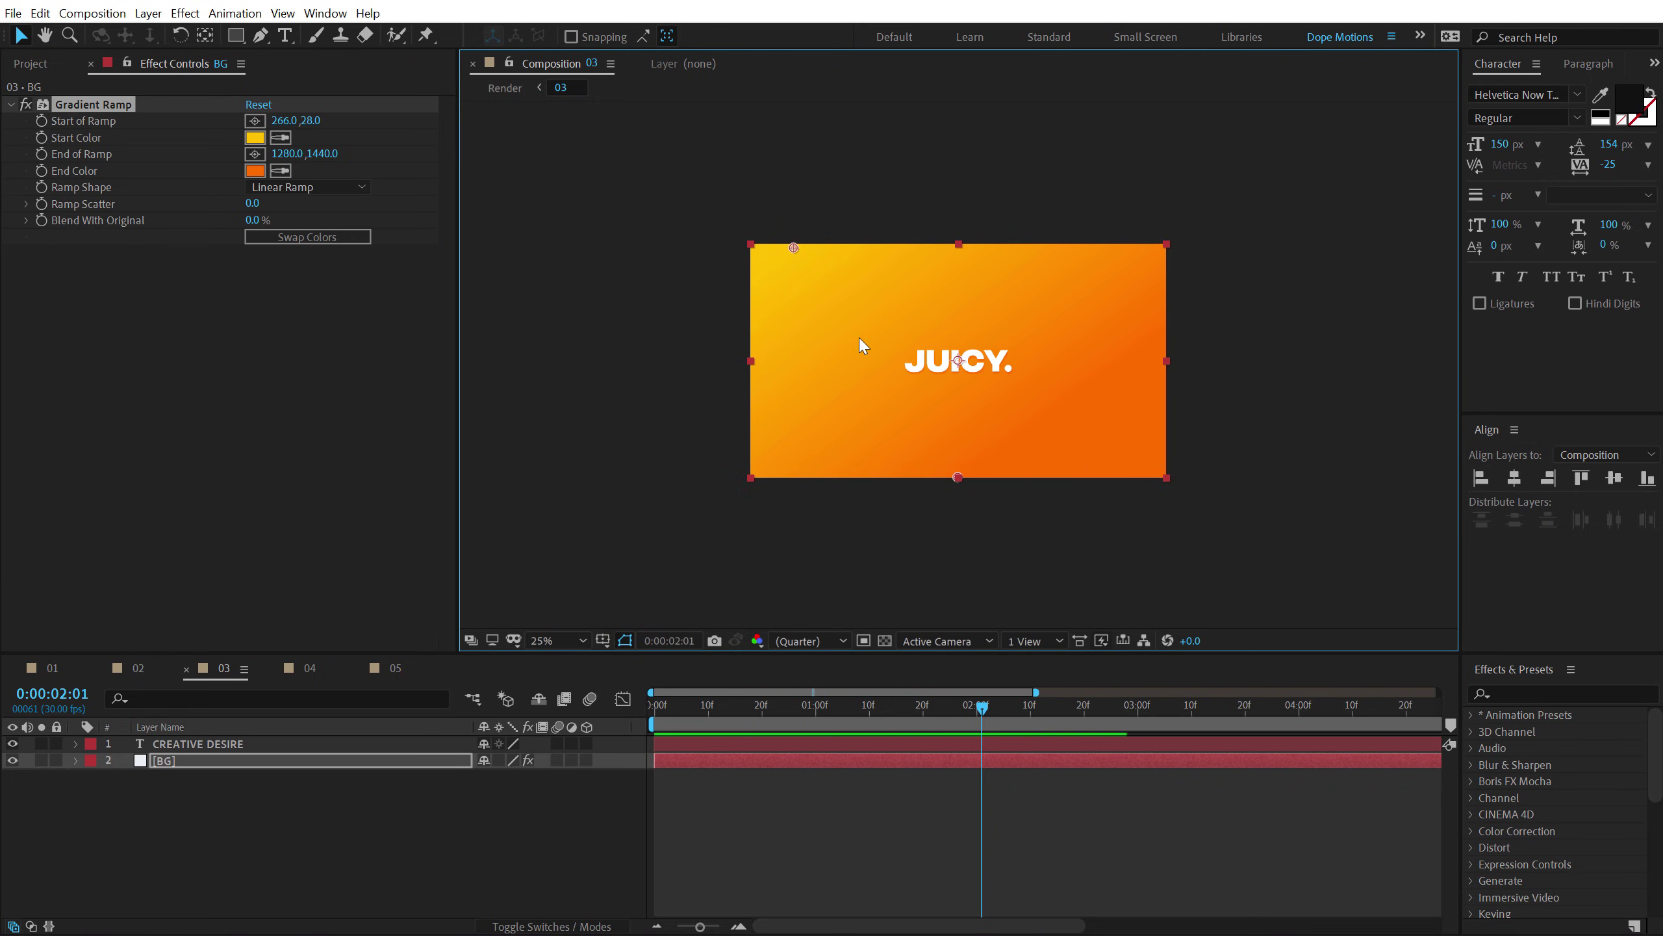
pyautogui.moveTo(991, 480); pyautogui.dragTo(1099, 481)
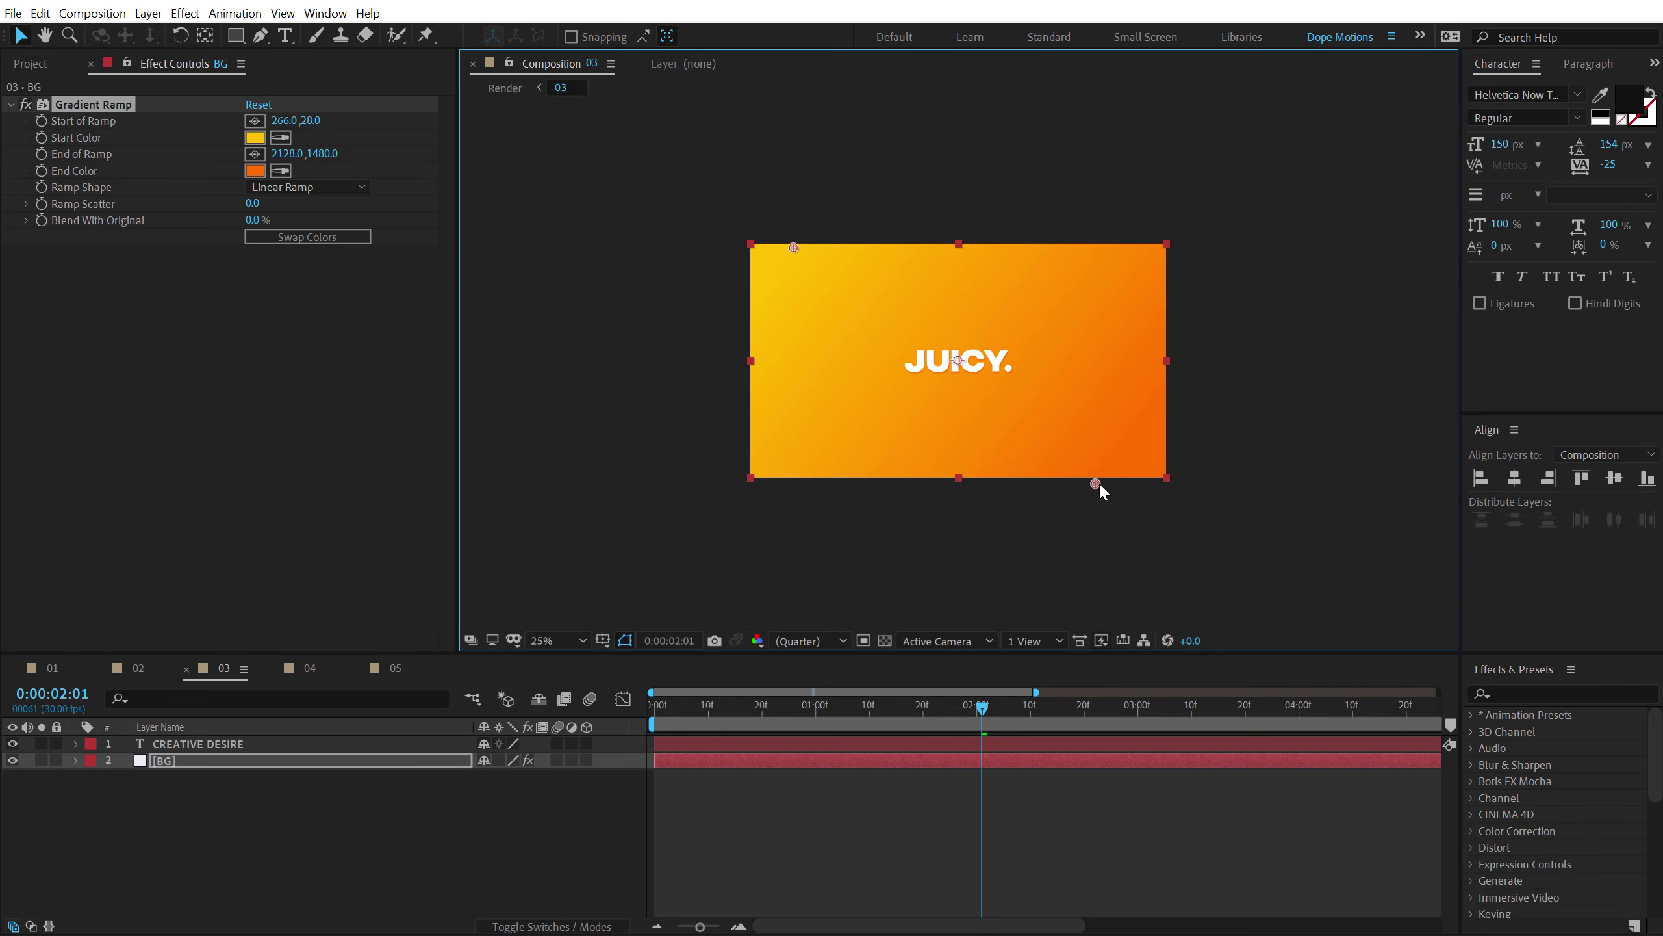
pyautogui.click(840, 850)
pyautogui.press('.')
pyautogui.press('.')
pyautogui.press('.')
pyautogui.press('.')
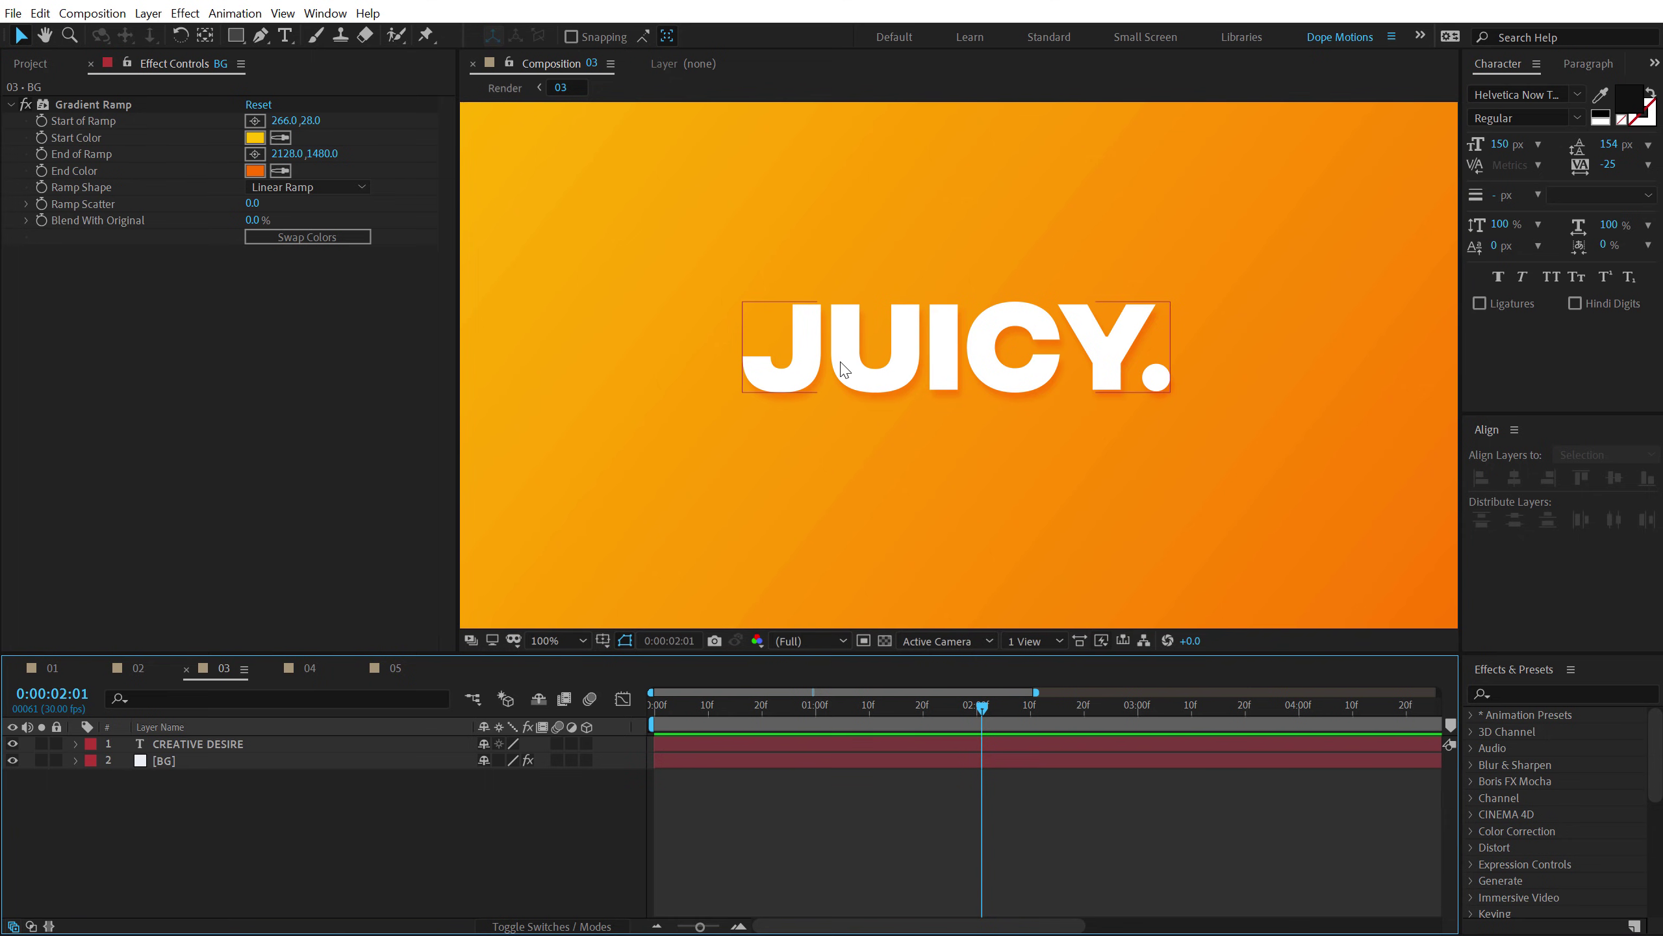
pyautogui.press(',')
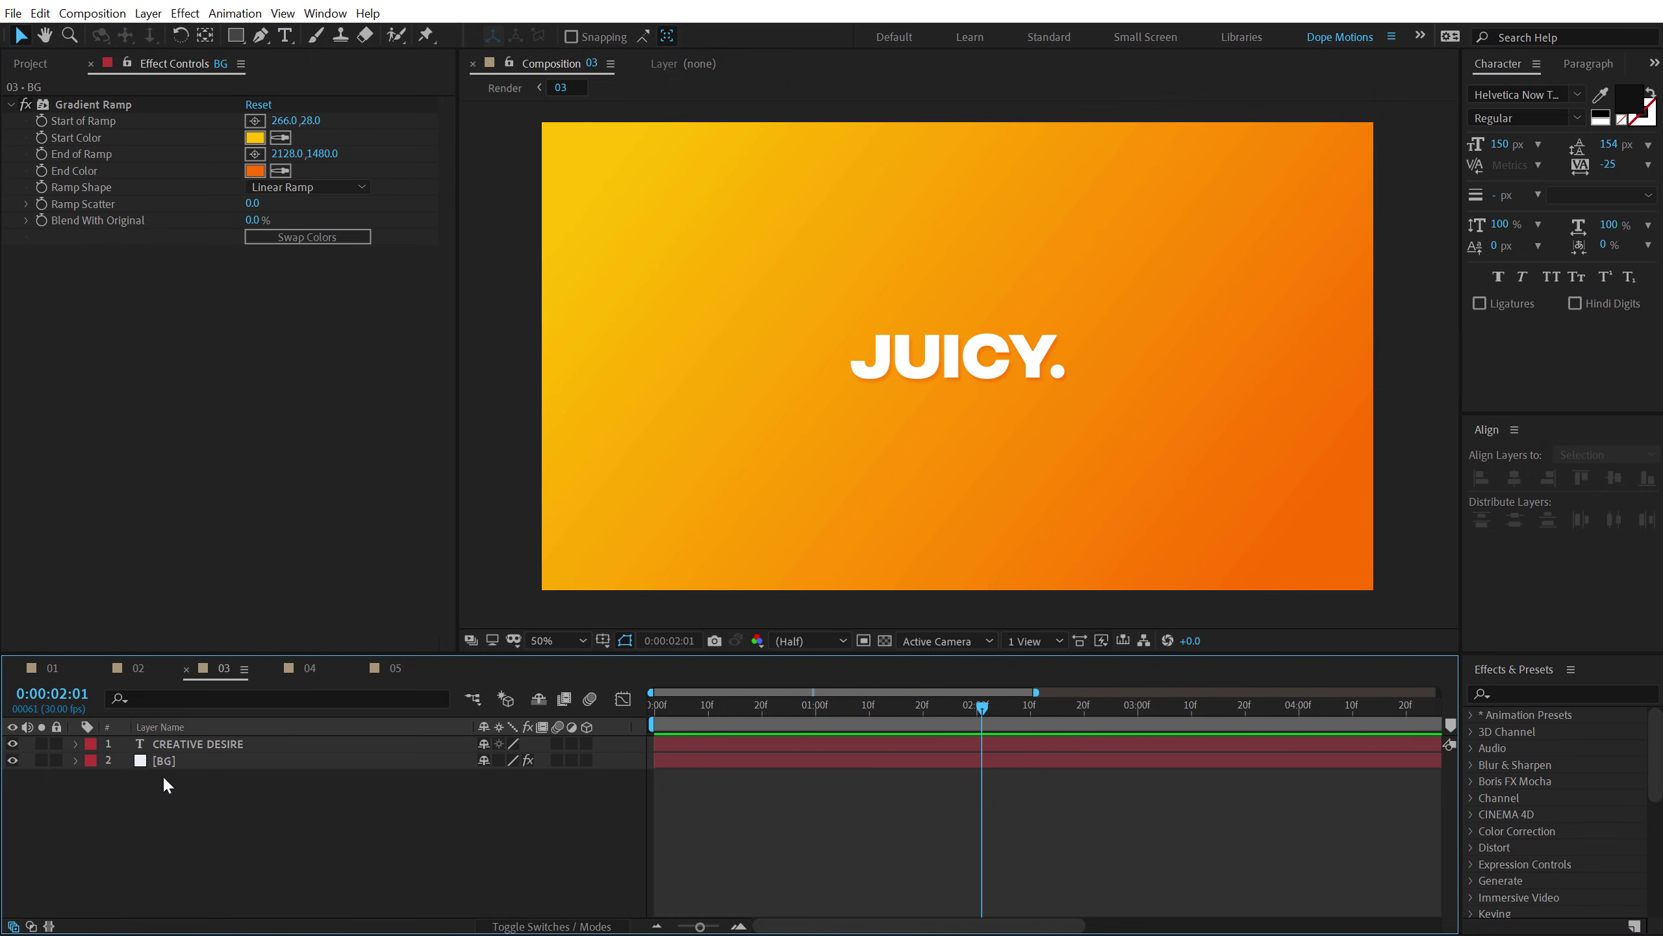
# Switch to the Ellipse tool and set its fill to None
pyautogui.click(235, 35)
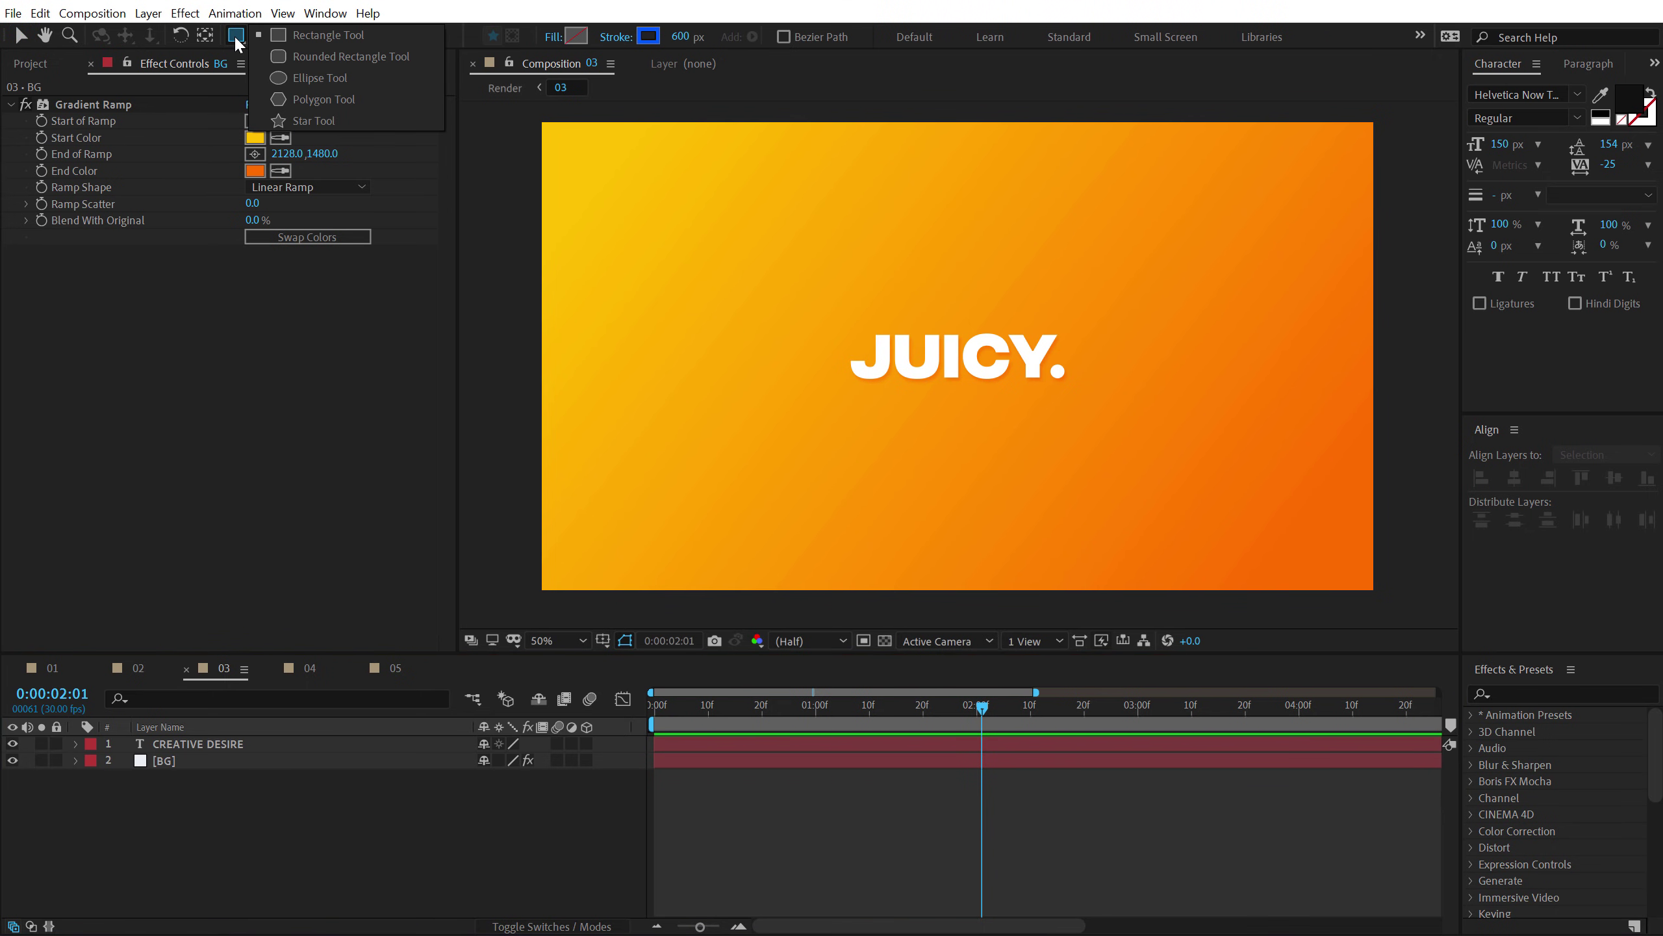
pyautogui.click(315, 77)
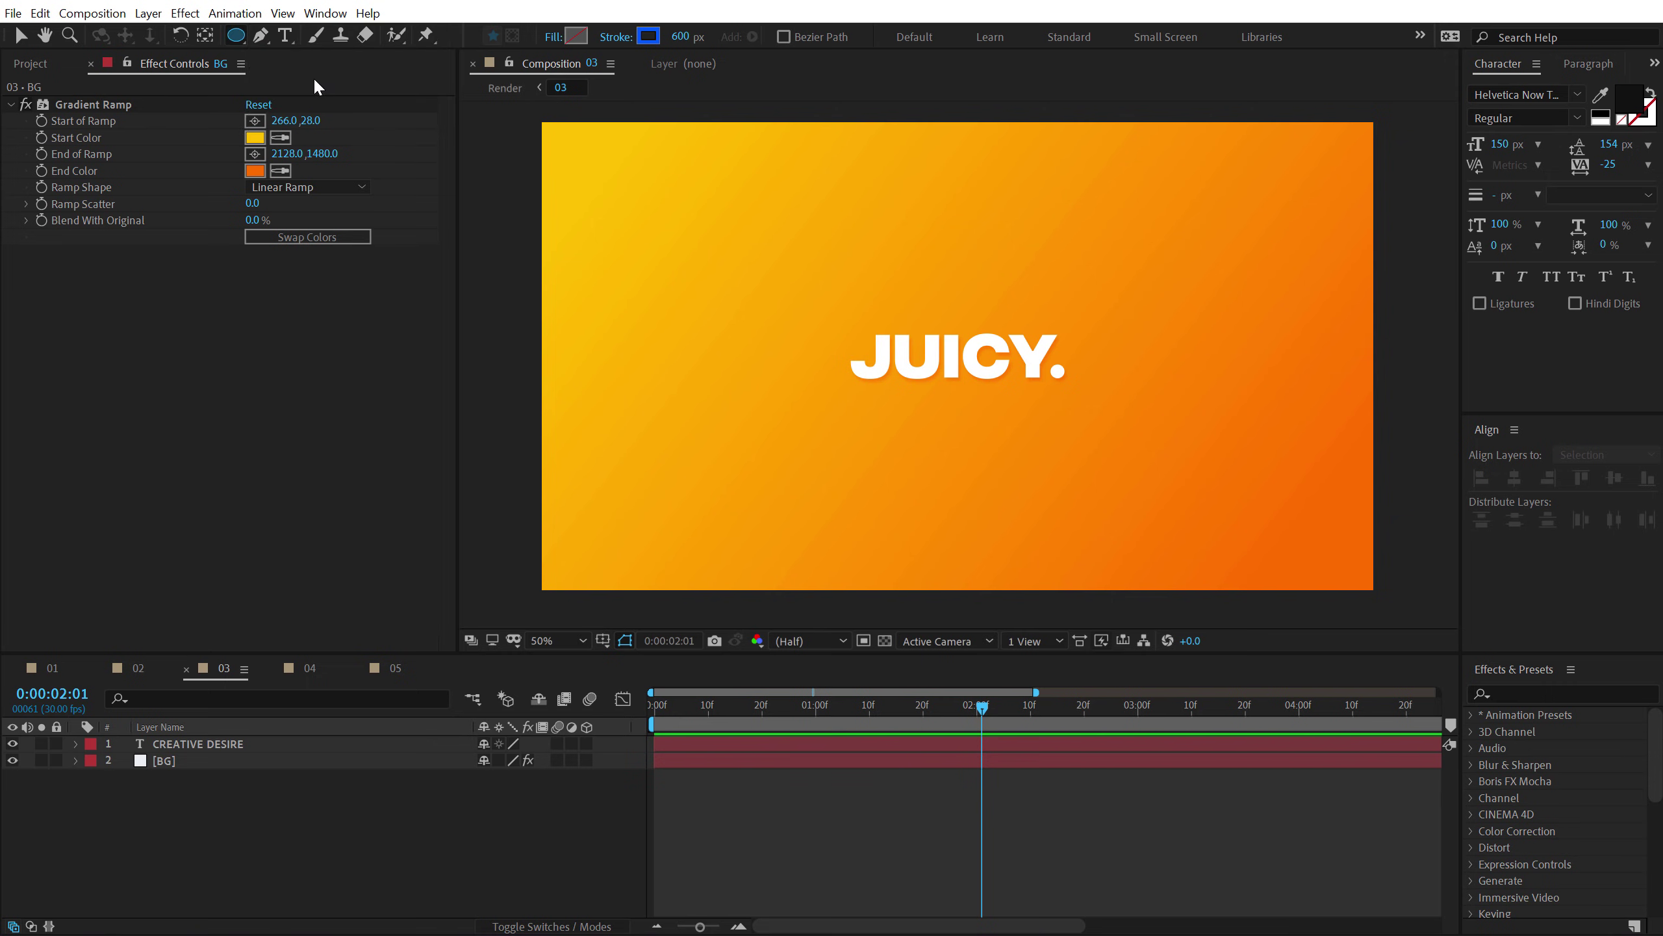
pyautogui.click(576, 35)
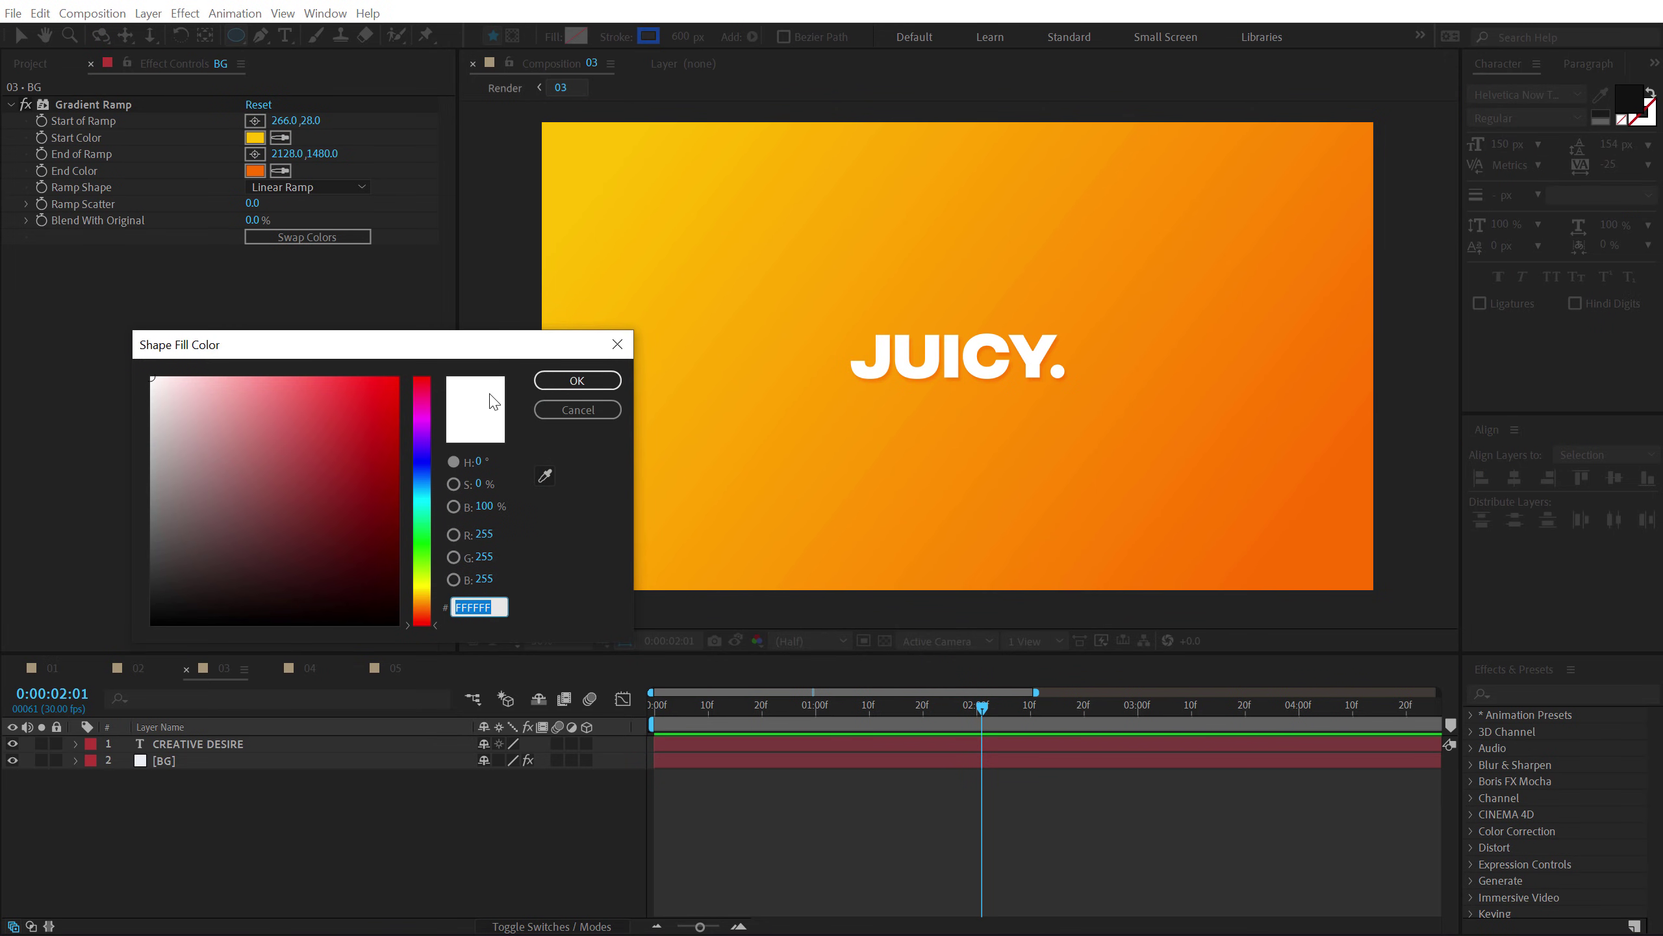
pyautogui.click(579, 411)
pyautogui.click(552, 36)
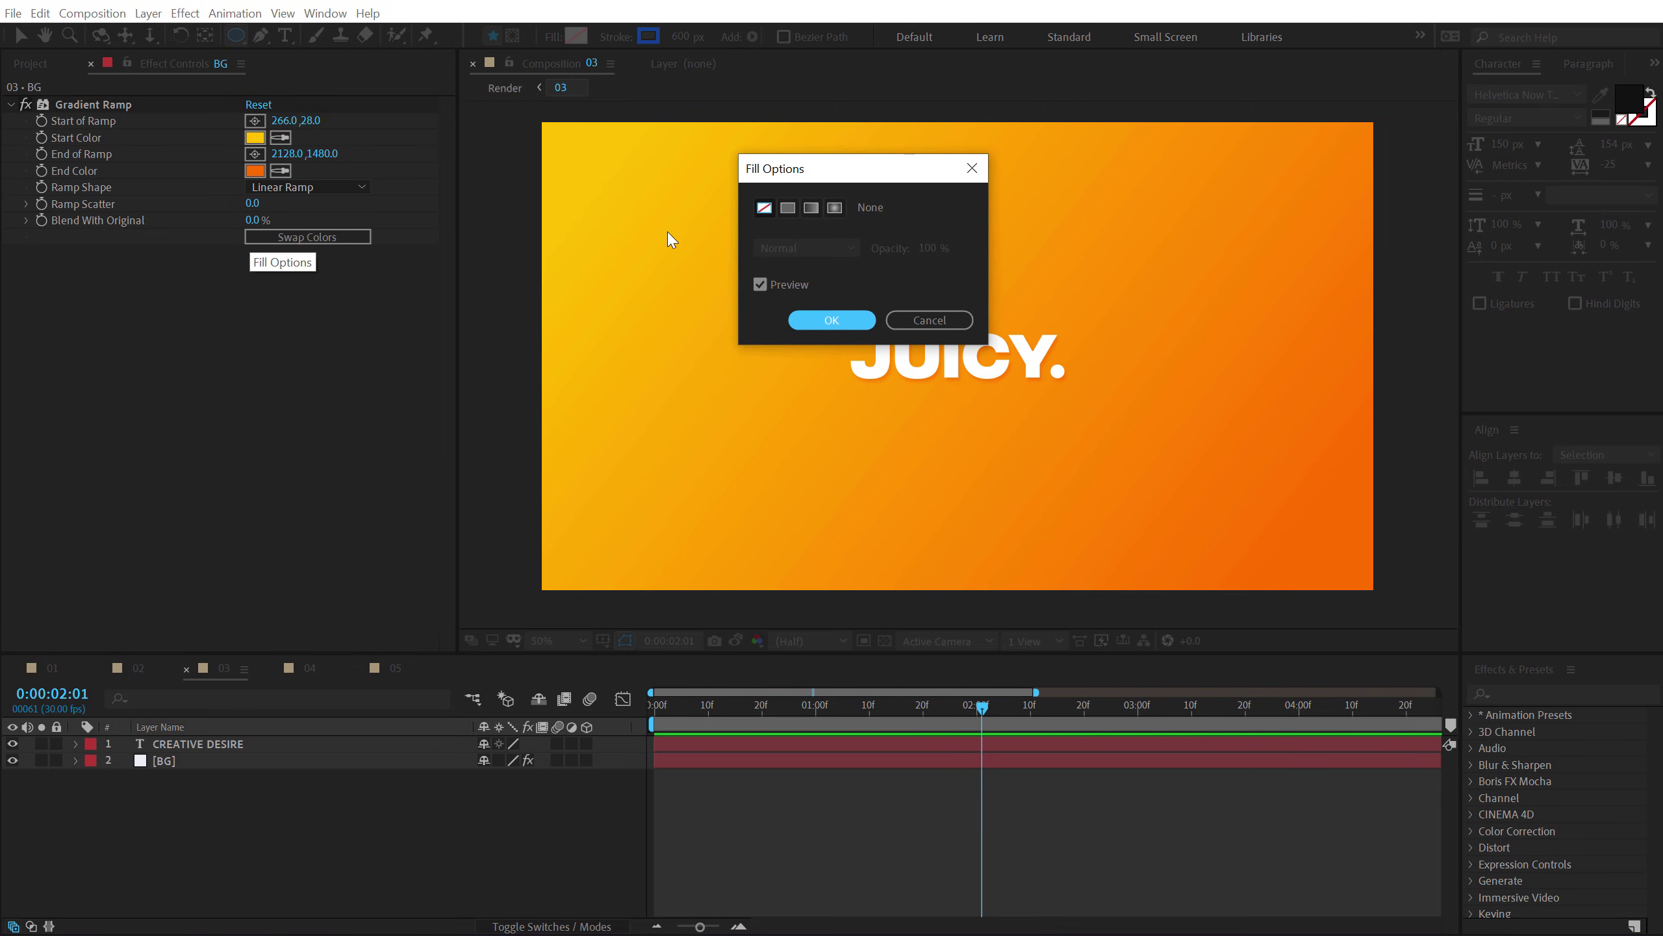
pyautogui.click(812, 320)
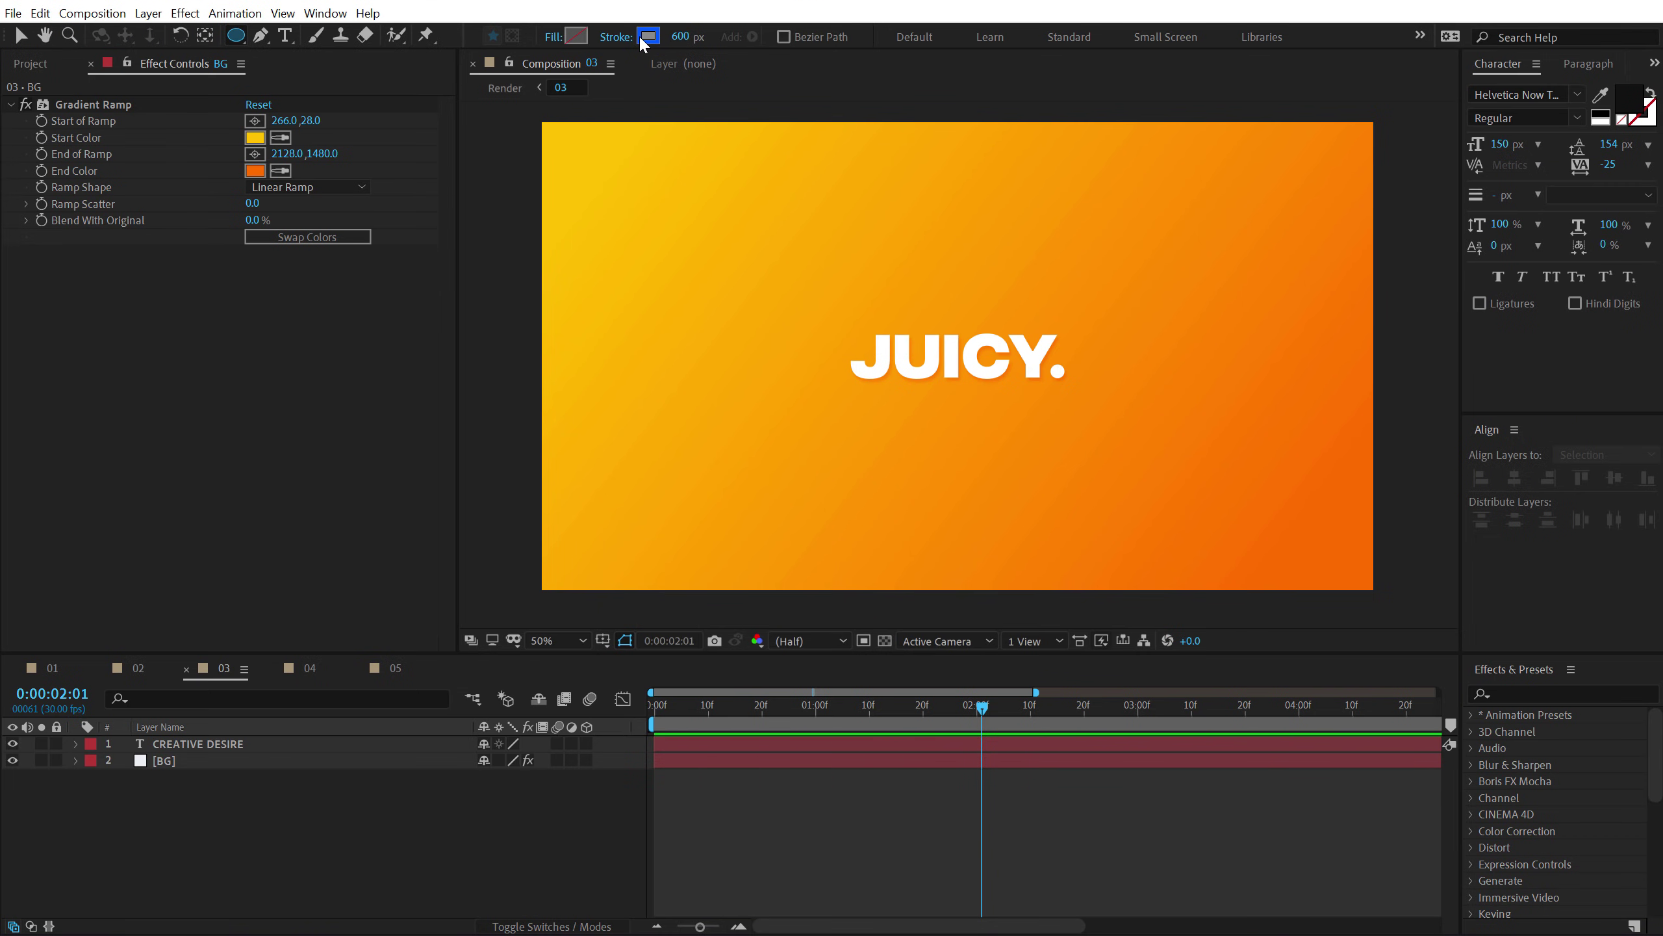
# Draw a large circle from the middle of the composition around the JUICY. text with a white 600 px stroke
pyautogui.click(647, 35)
pyautogui.click(152, 378)
pyautogui.click(556, 380)
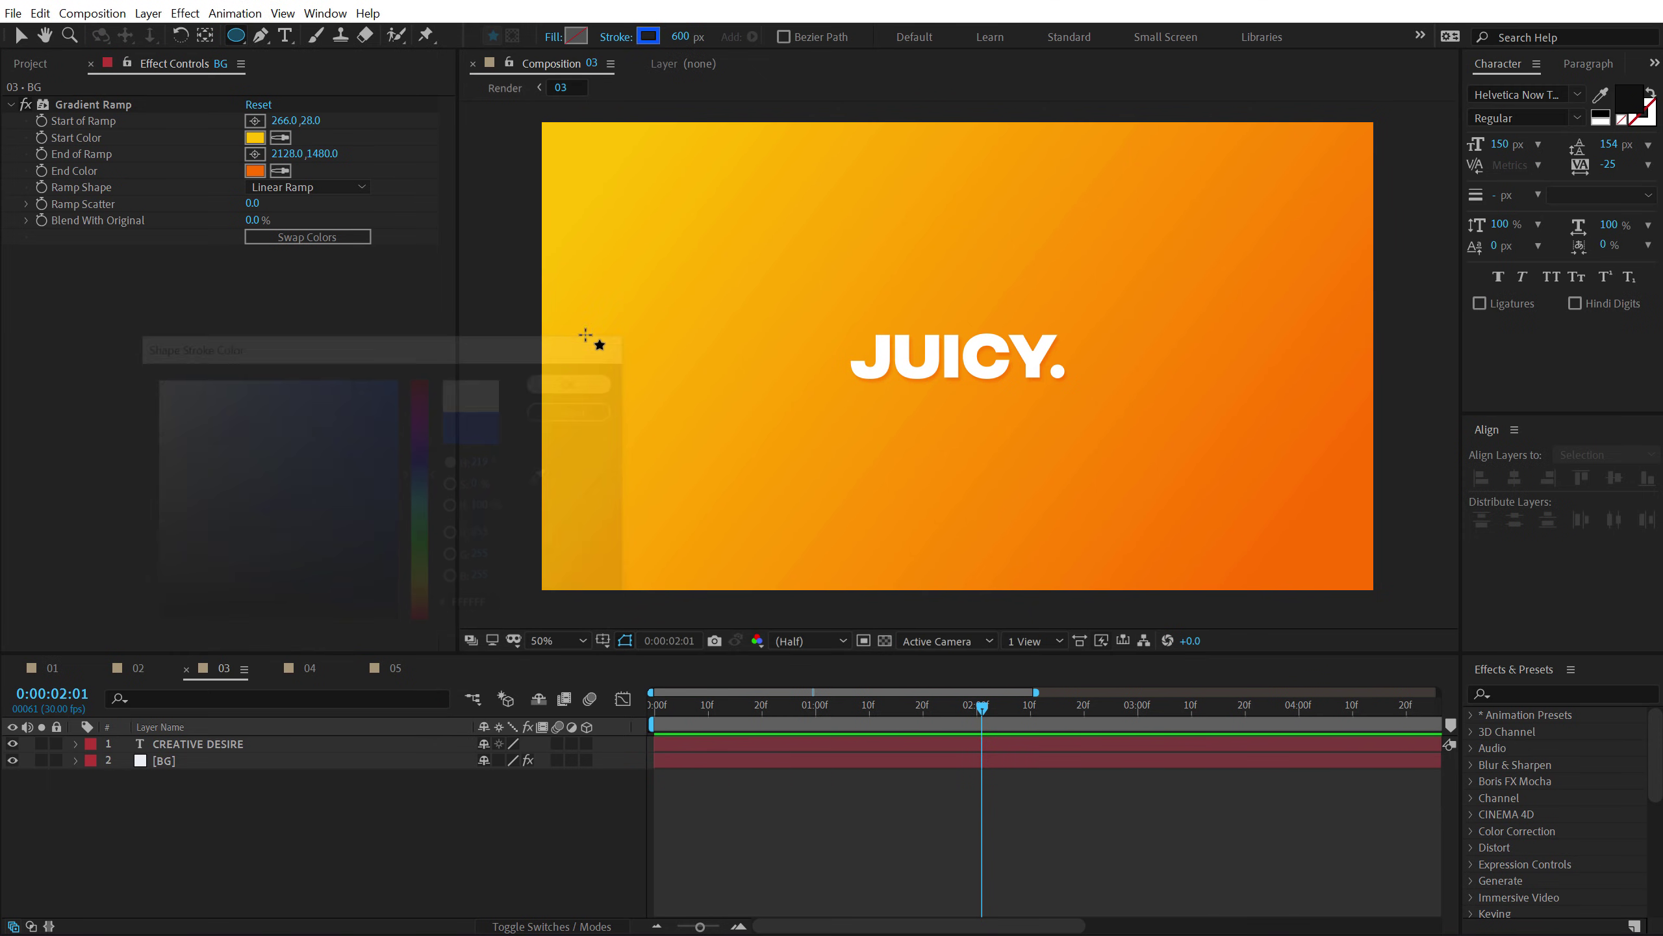
pyautogui.click(681, 39)
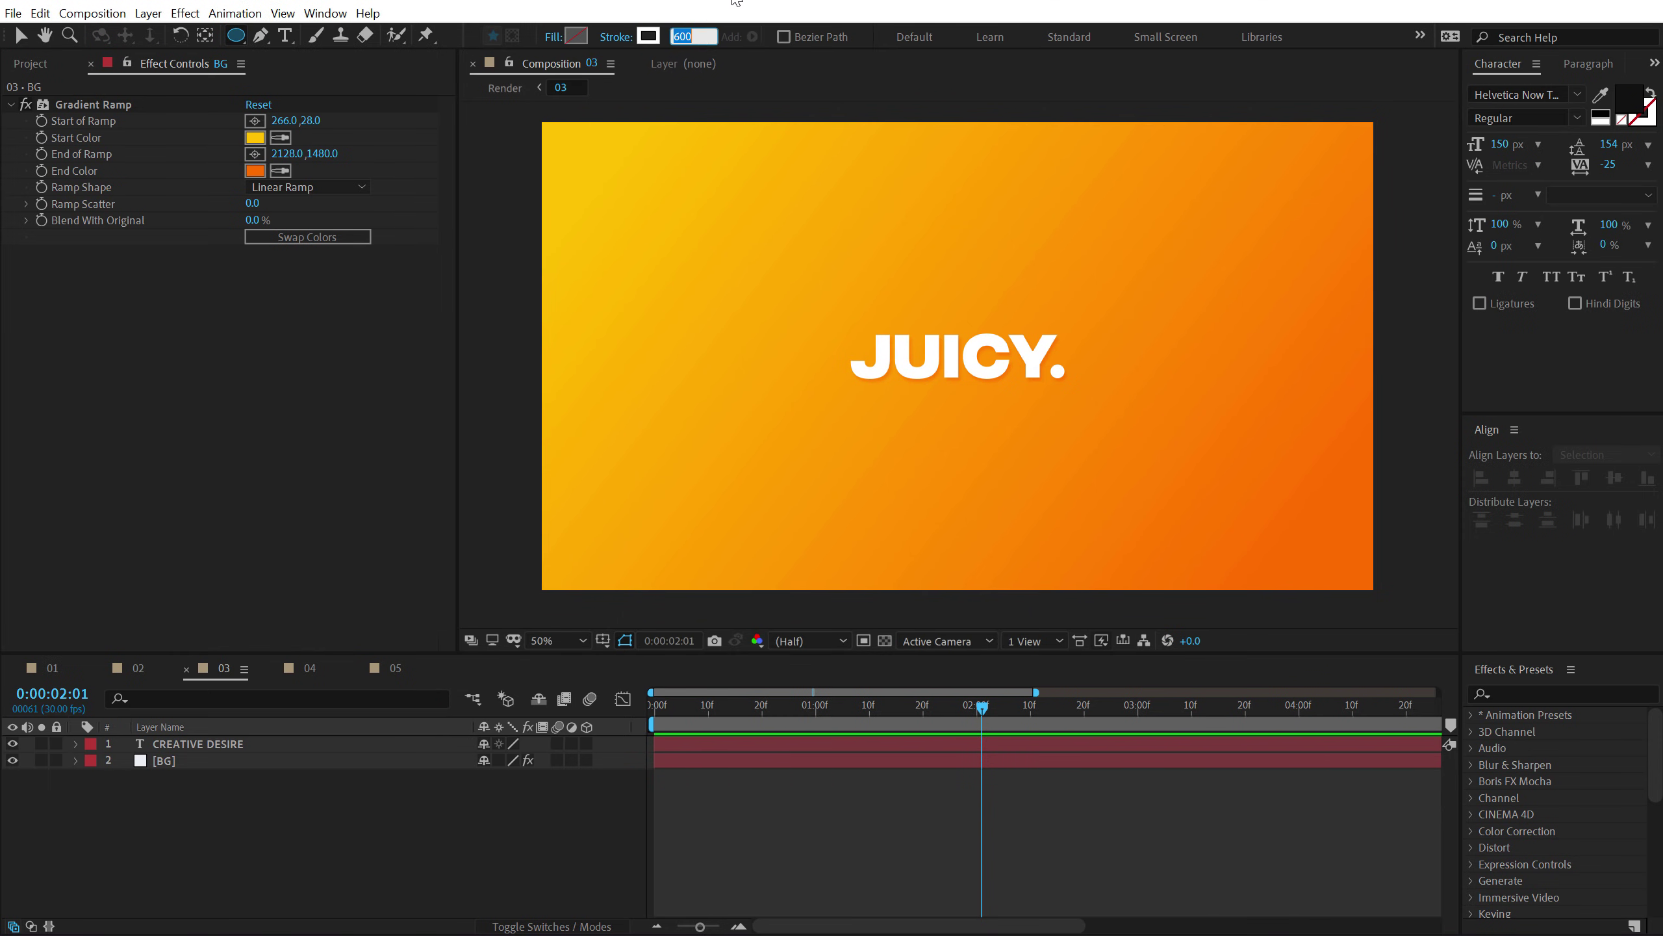
pyautogui.click(479, 835)
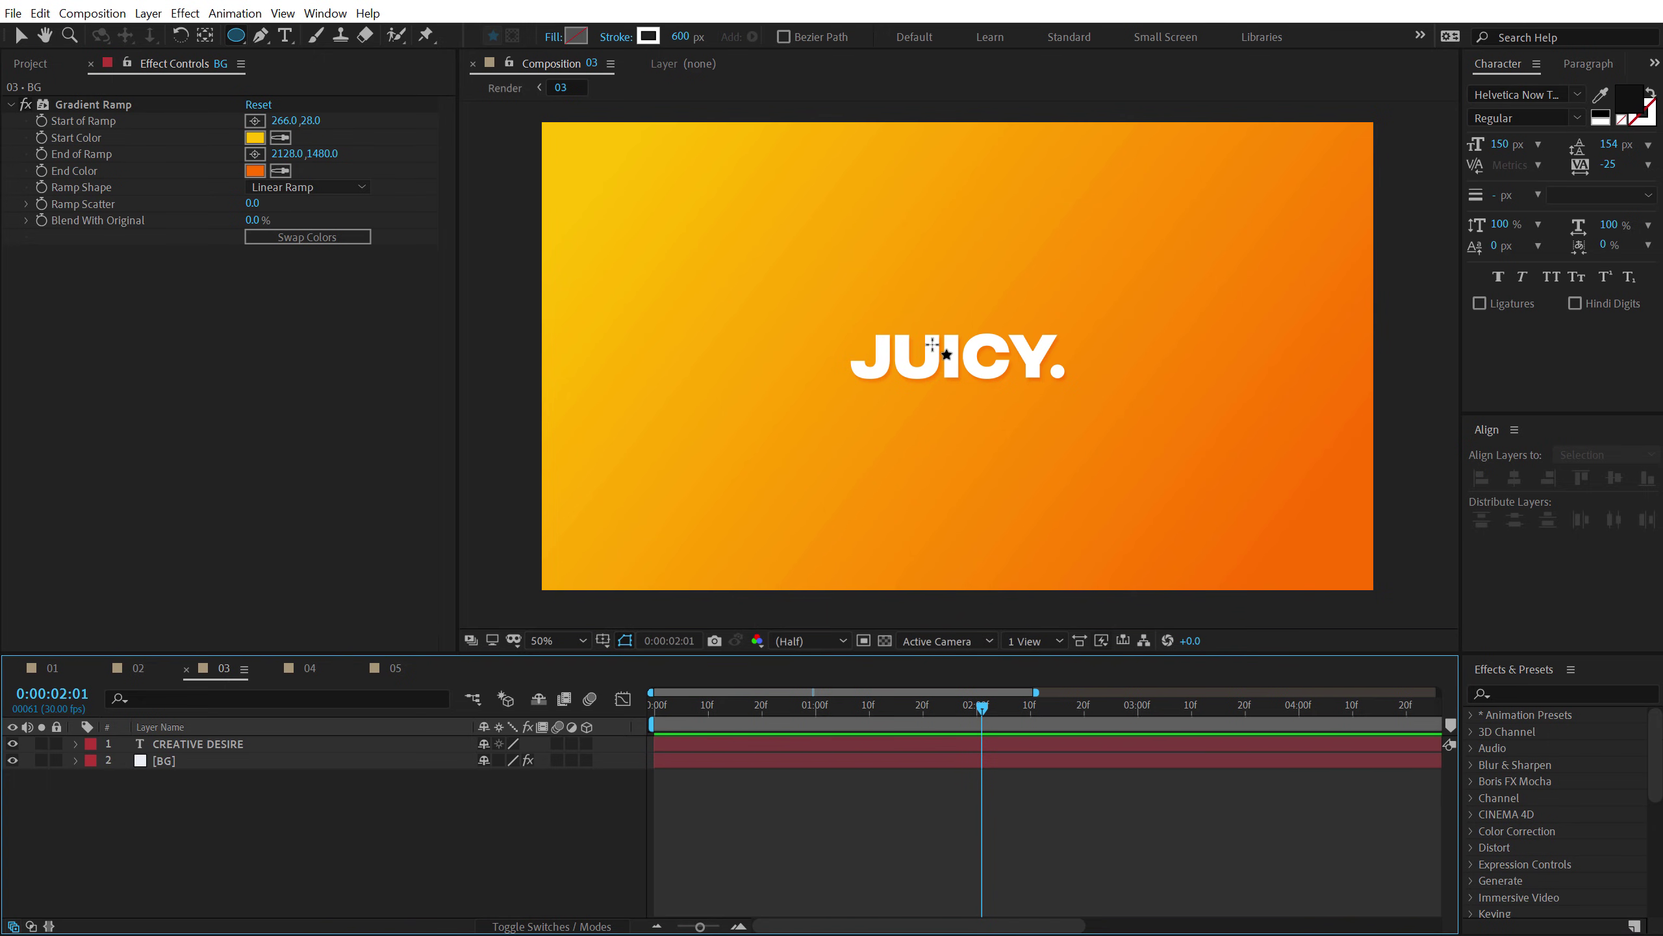
pyautogui.moveTo(936, 358)
pyautogui.mouseDown()
pyautogui.moveTo(999, 392)
pyautogui.moveTo(1021, 438)
pyautogui.moveTo(1092, 432)
pyautogui.moveTo(1203, 477)
pyautogui.mouseUp()
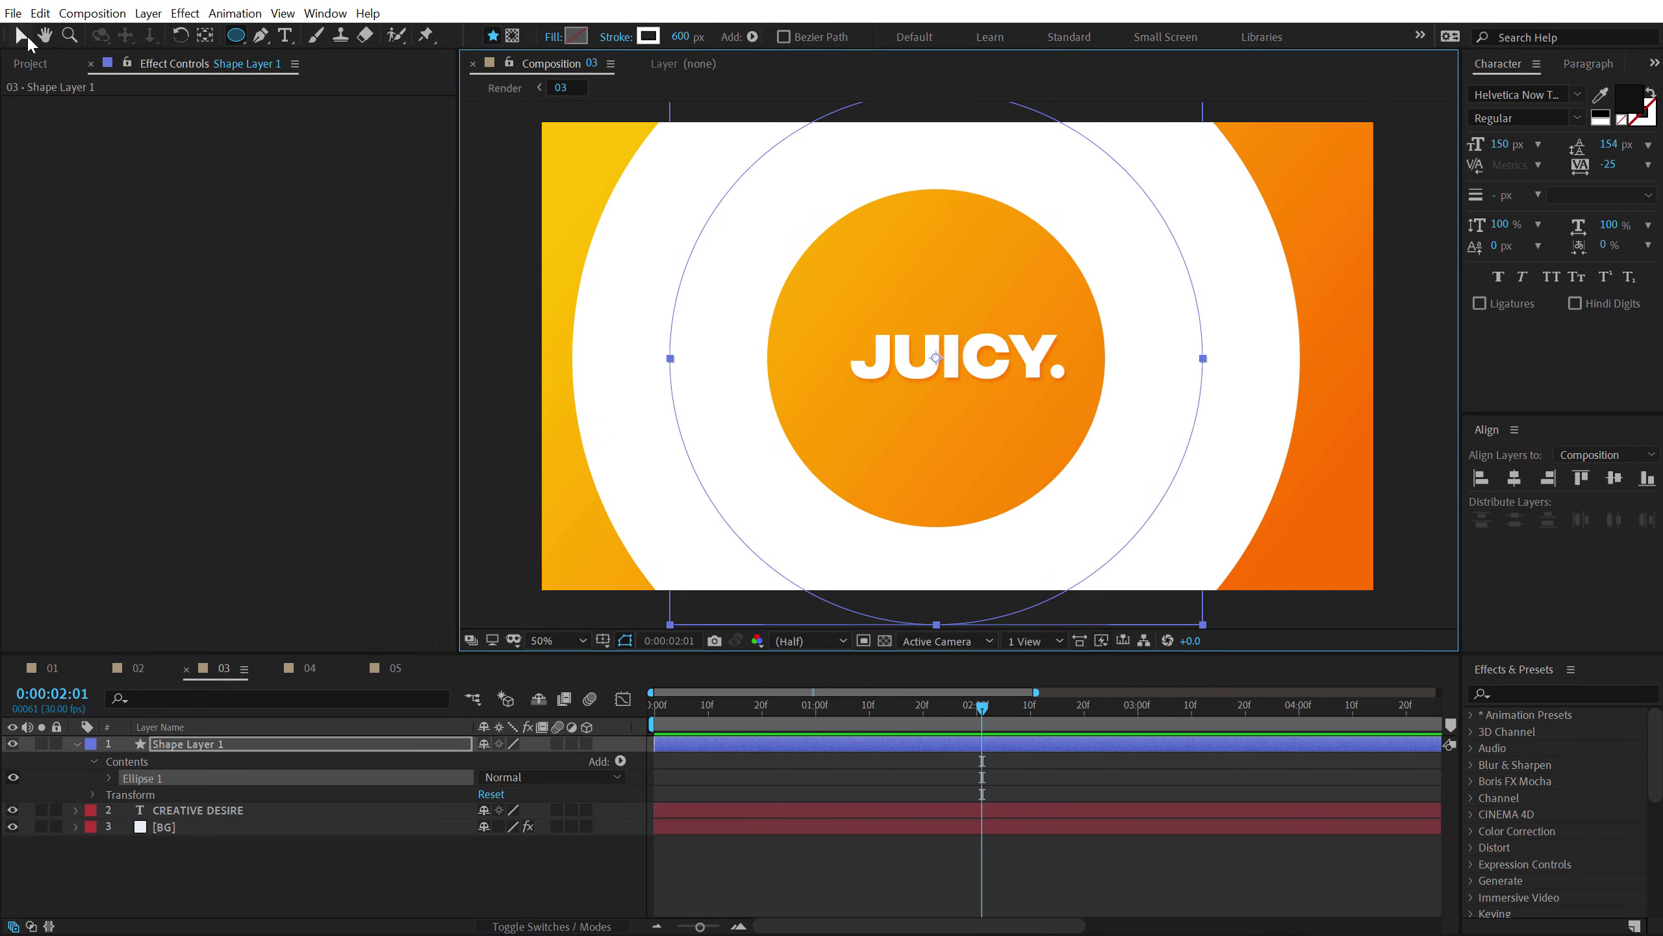
# Rename the new shape layer as Circle and expand its Ellipse 1 contents
pyautogui.click(27, 37)
pyautogui.click(213, 747)
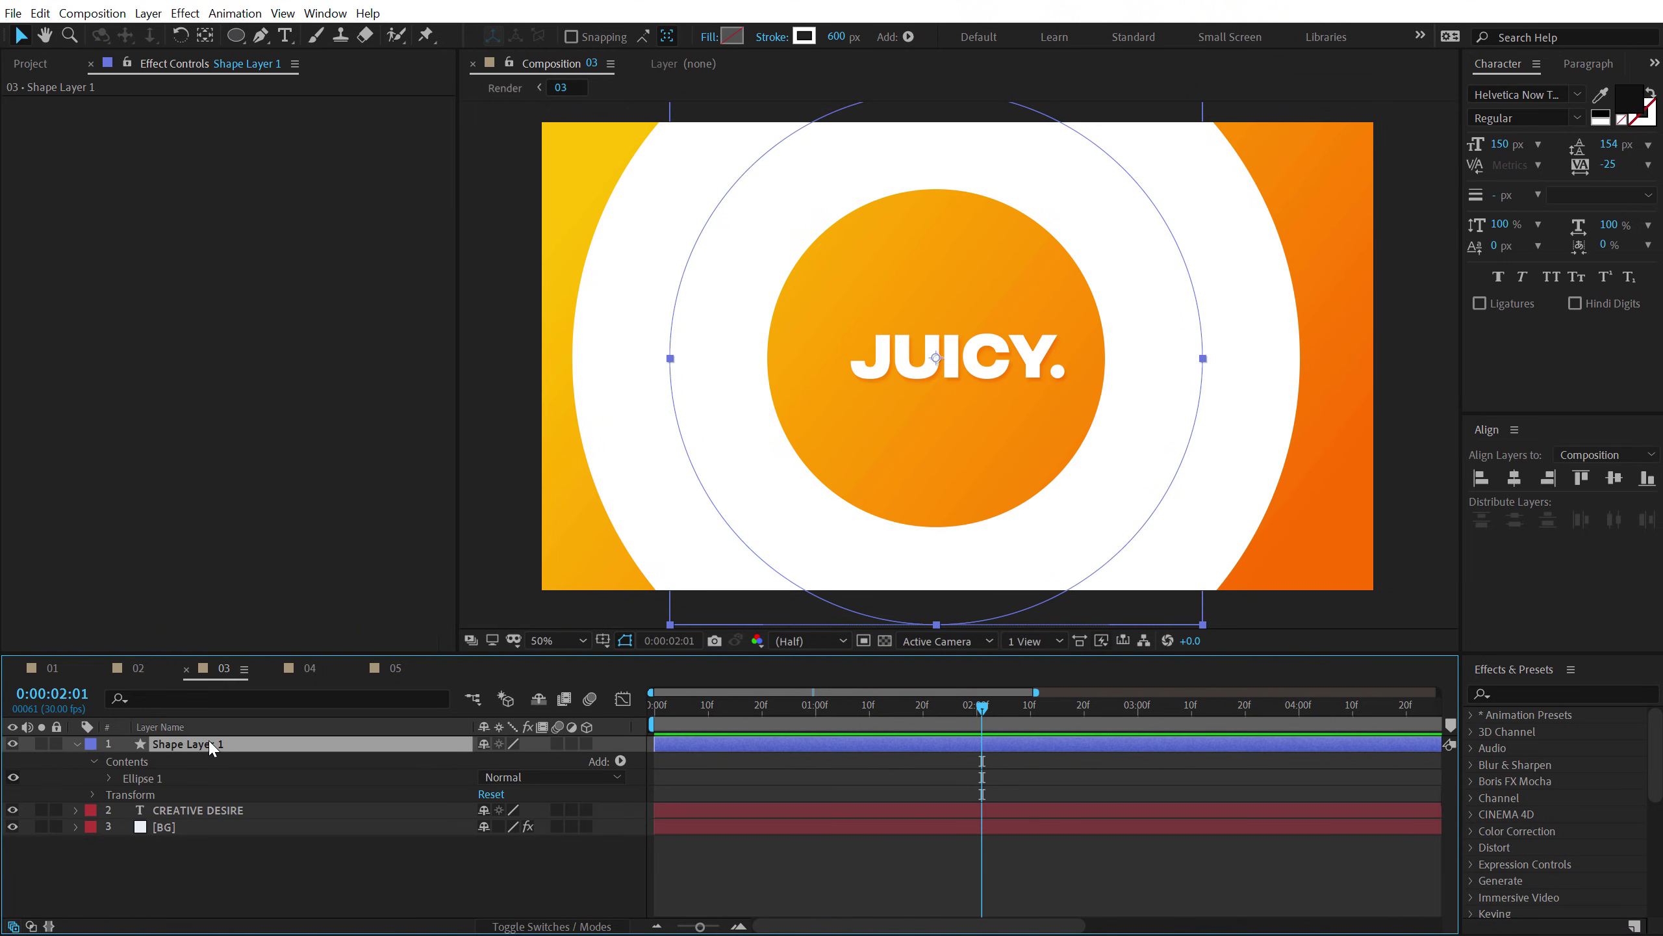
pyautogui.press('Return')
pyautogui.write('Circle')
pyautogui.press('Return')
pyautogui.click(108, 778)
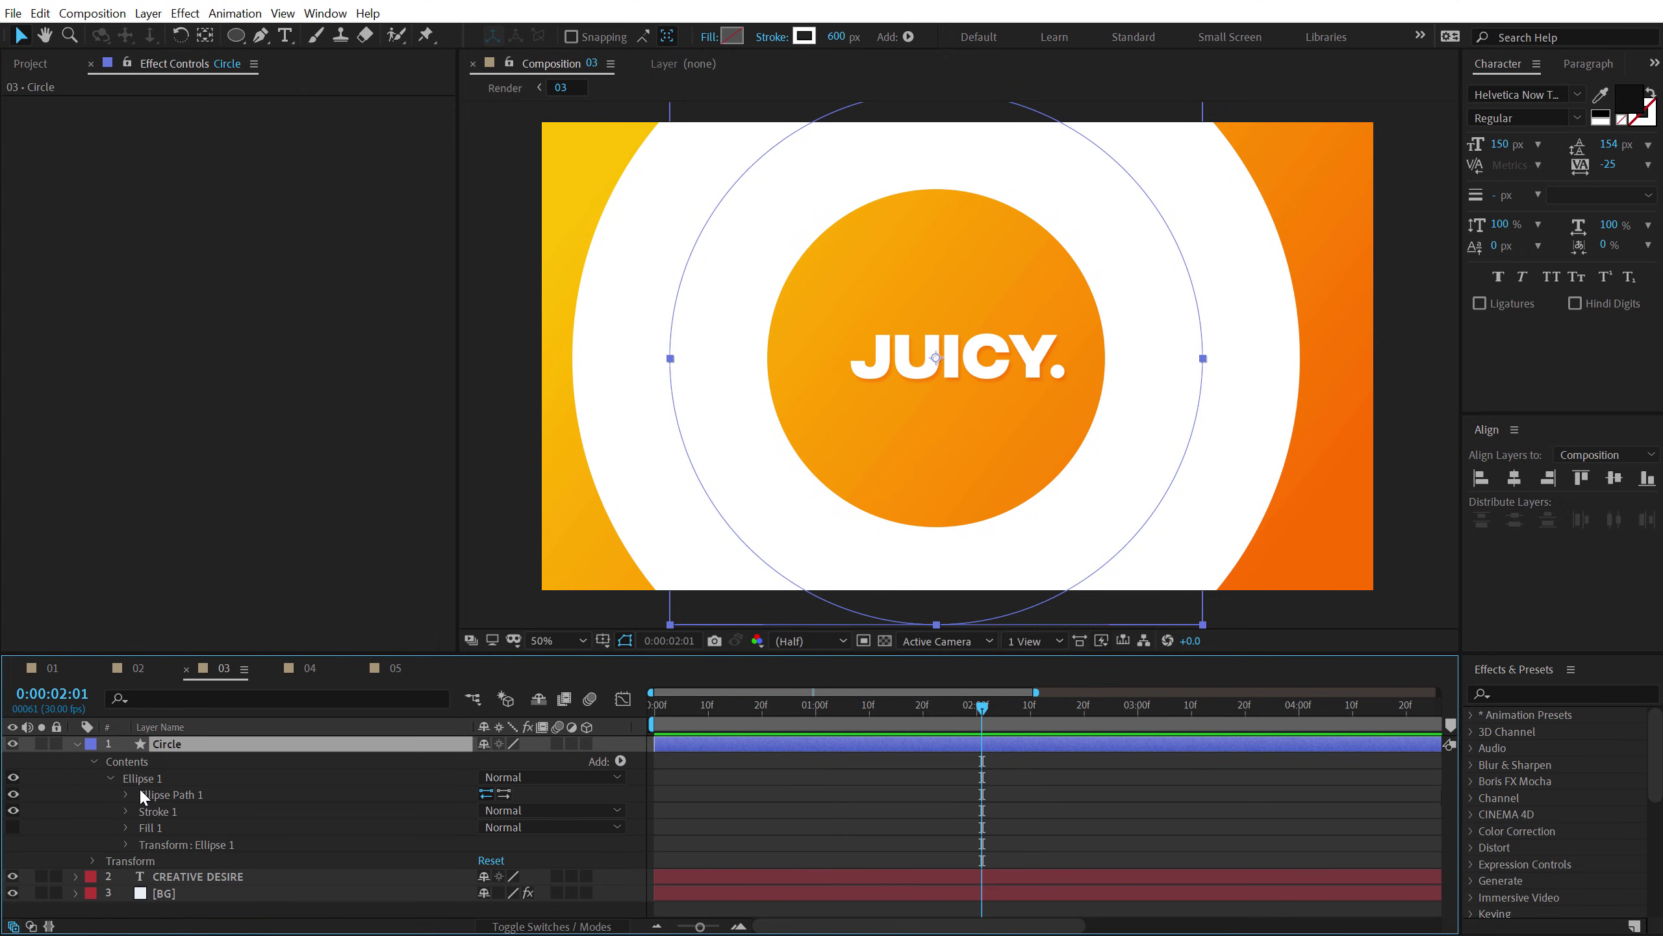
# Copy the Gradient Ramp effect from the BG layer onto the Circle layer
pyautogui.click(182, 886)
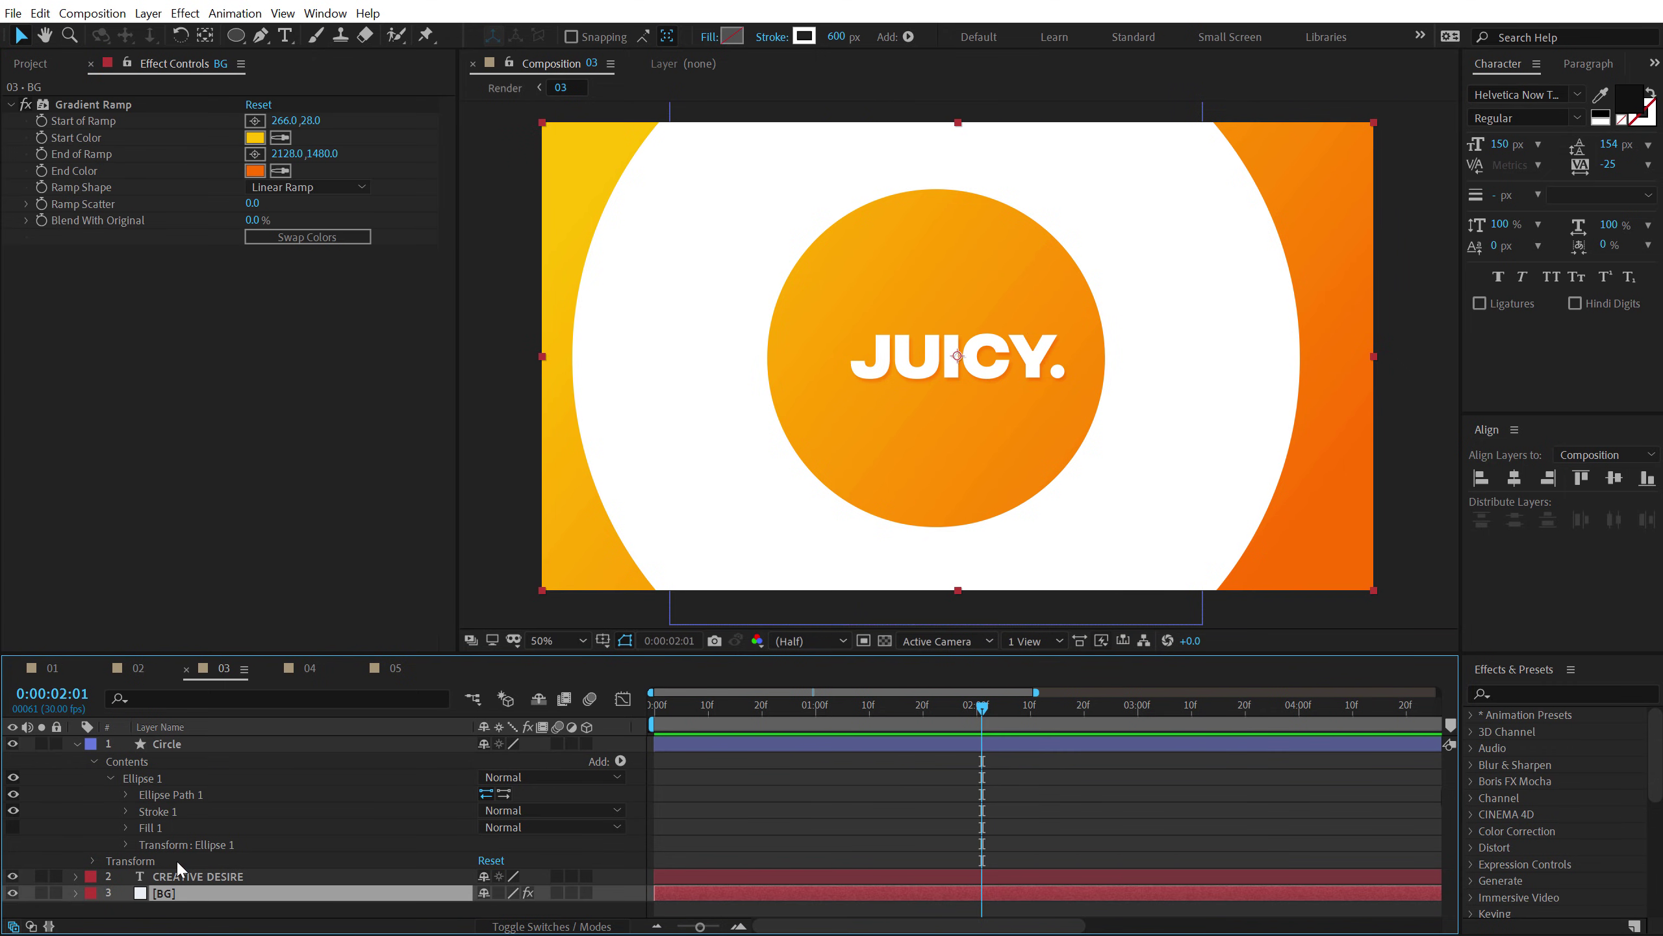
pyautogui.click(85, 105)
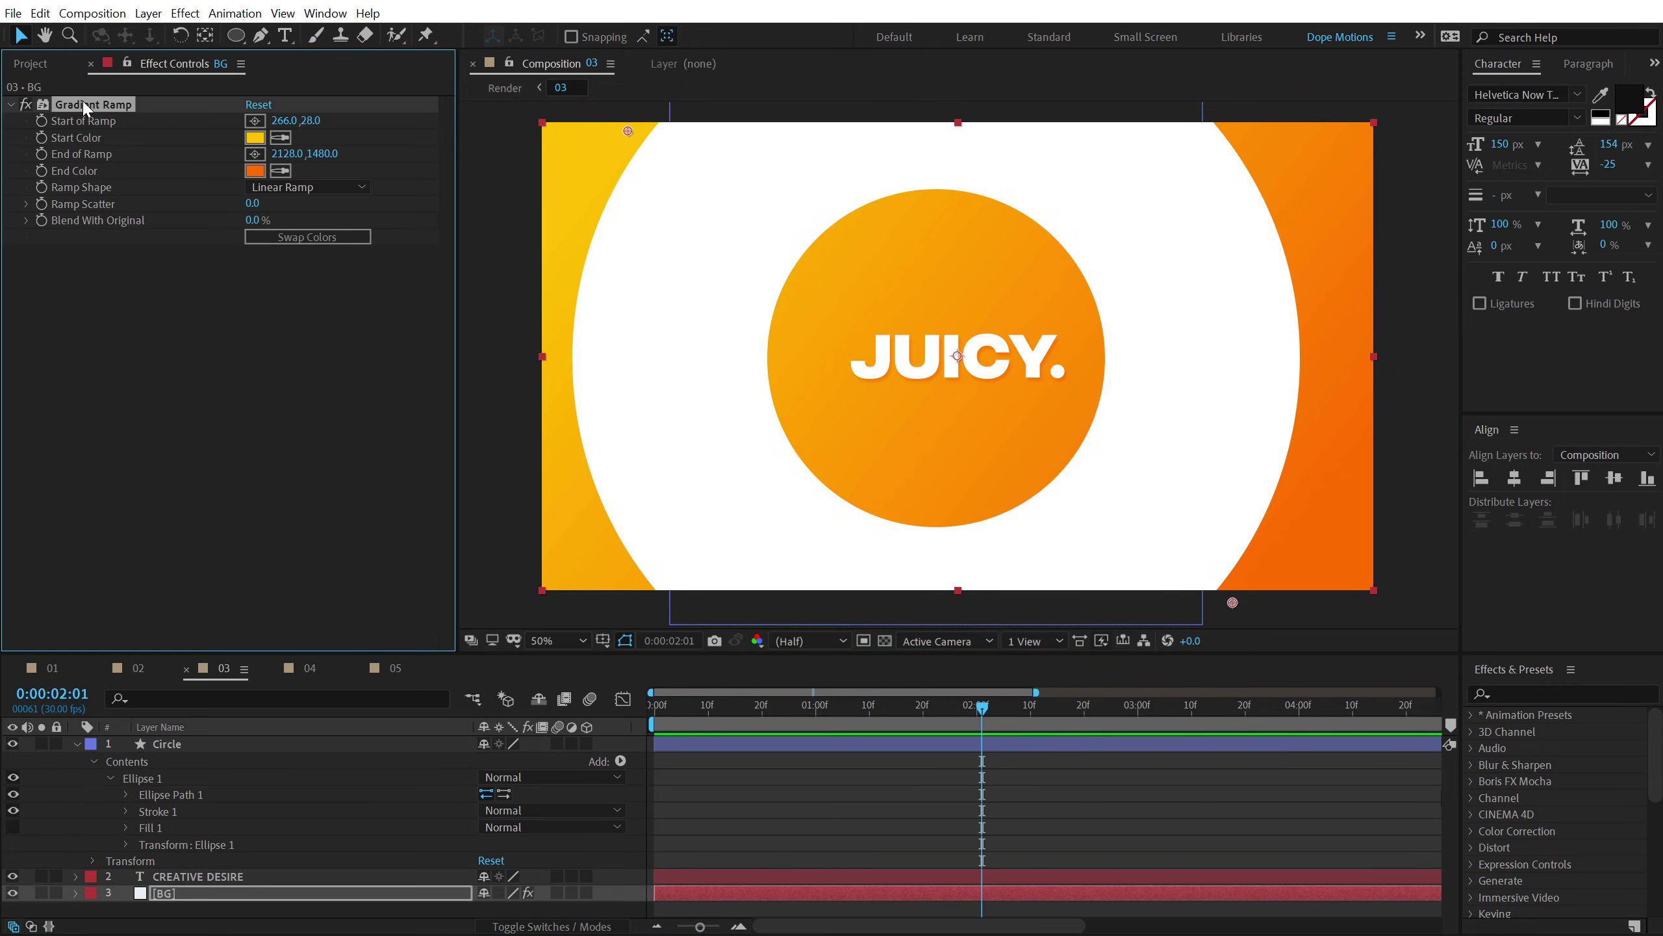
pyautogui.click(158, 751)
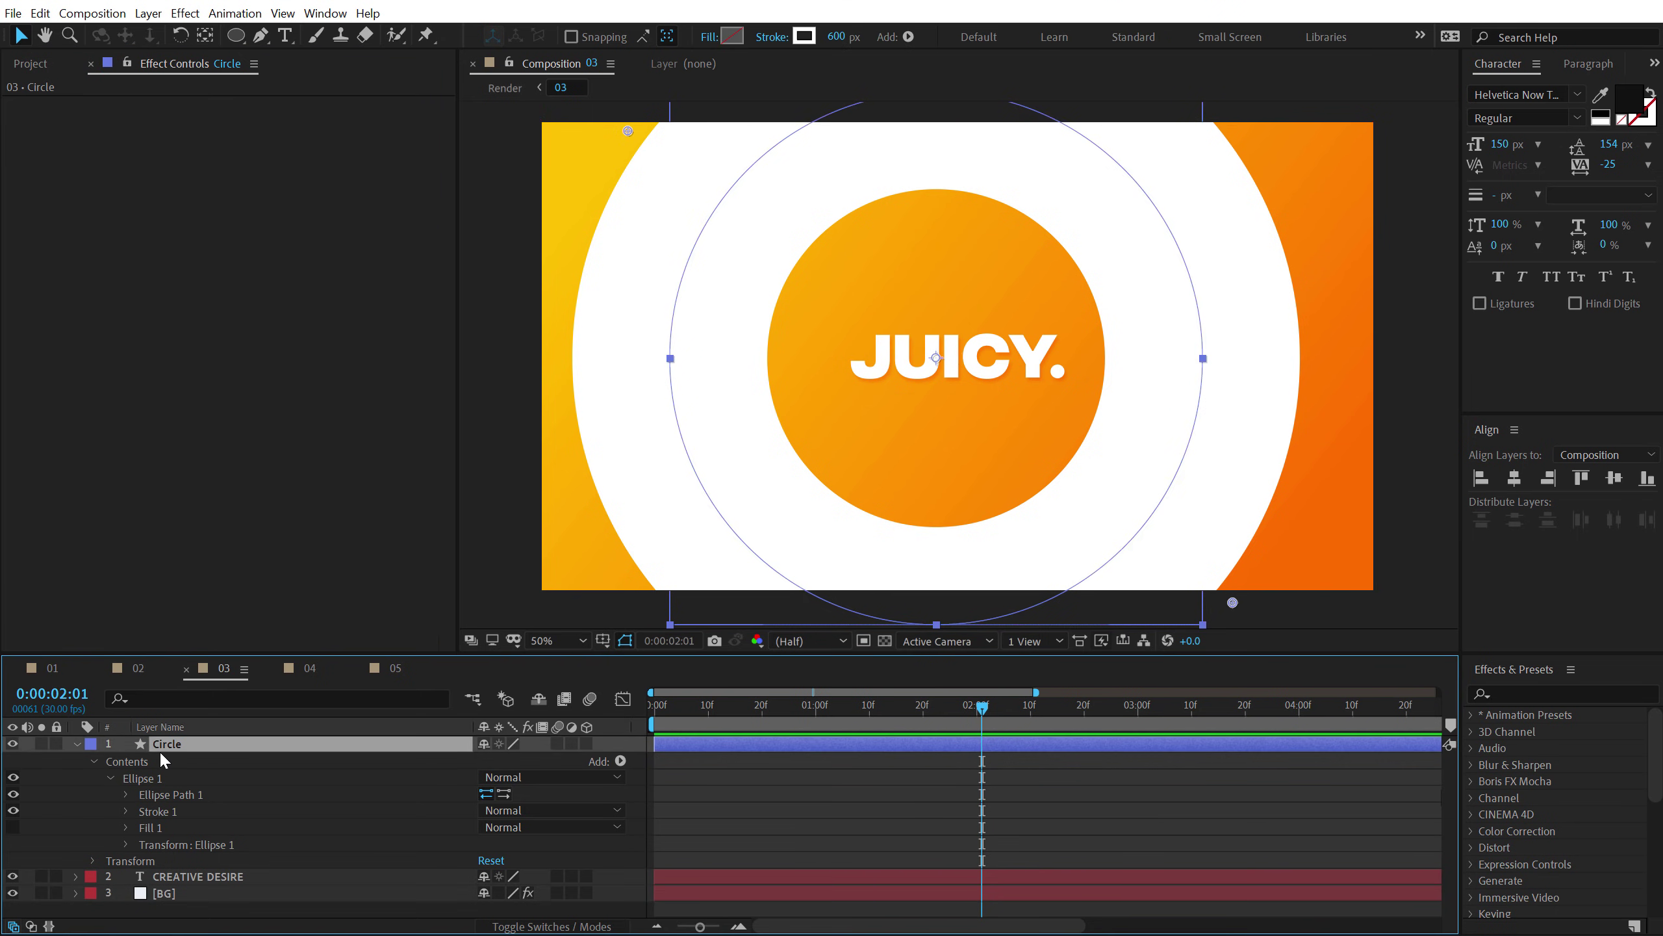
pyautogui.hotkey('ctrl', 'v')
# Add an Inner Shadow layer style to the Circle layer and sample its shadow color from the orange gradient
pyautogui.click(189, 748)
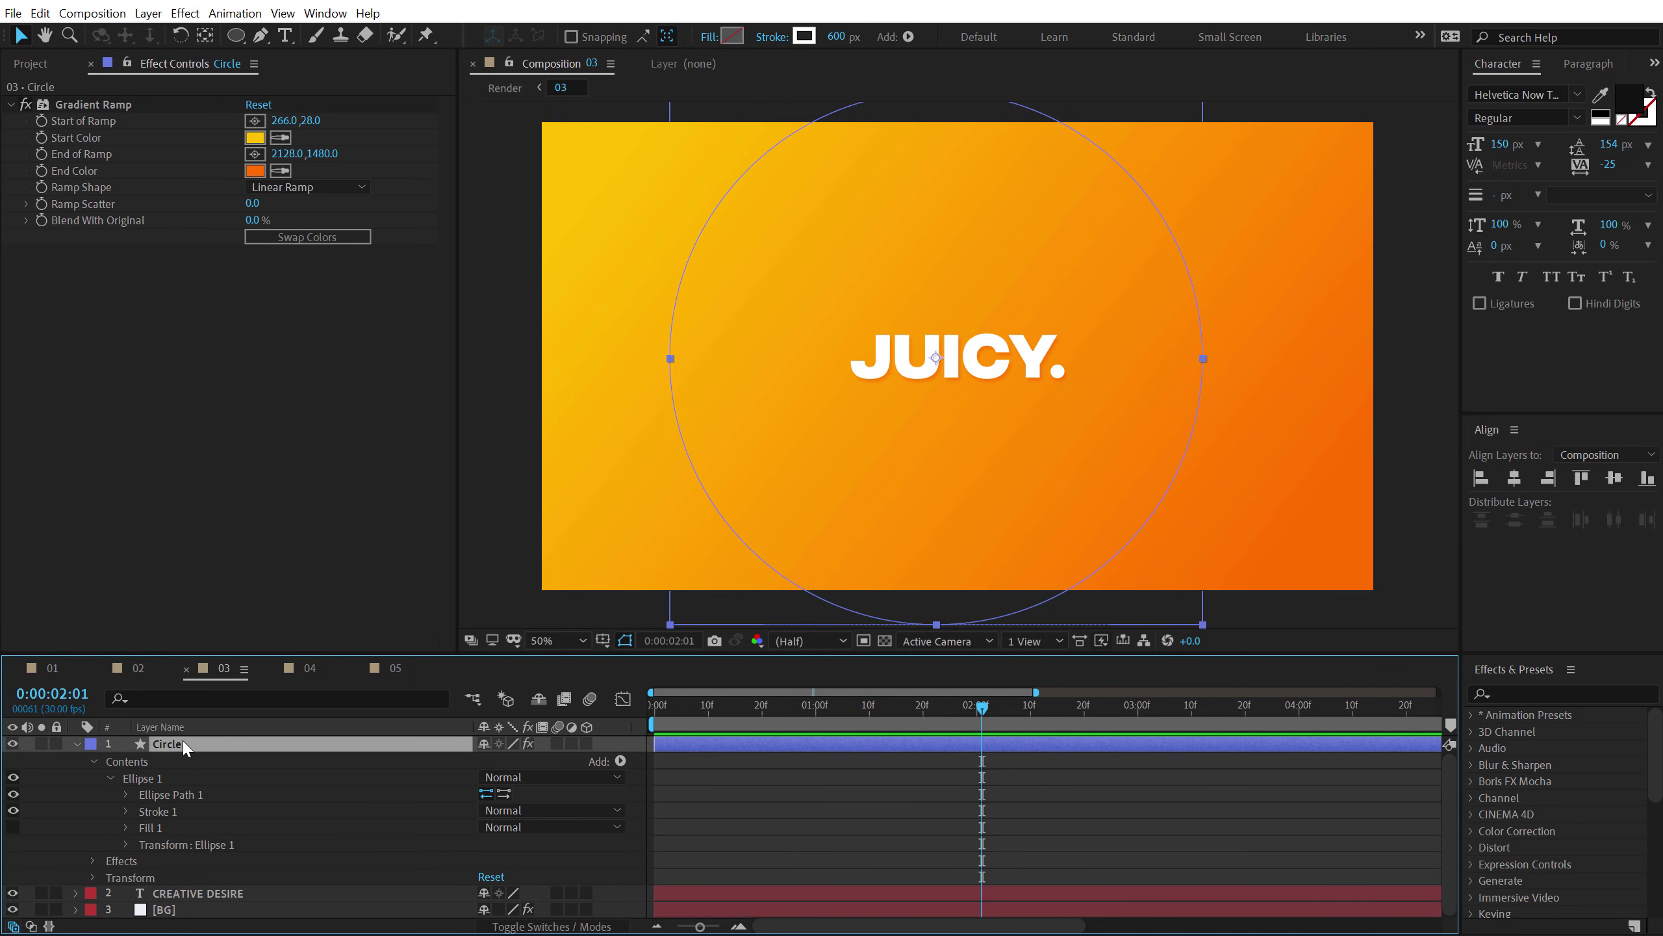
pyautogui.rightClick(184, 743)
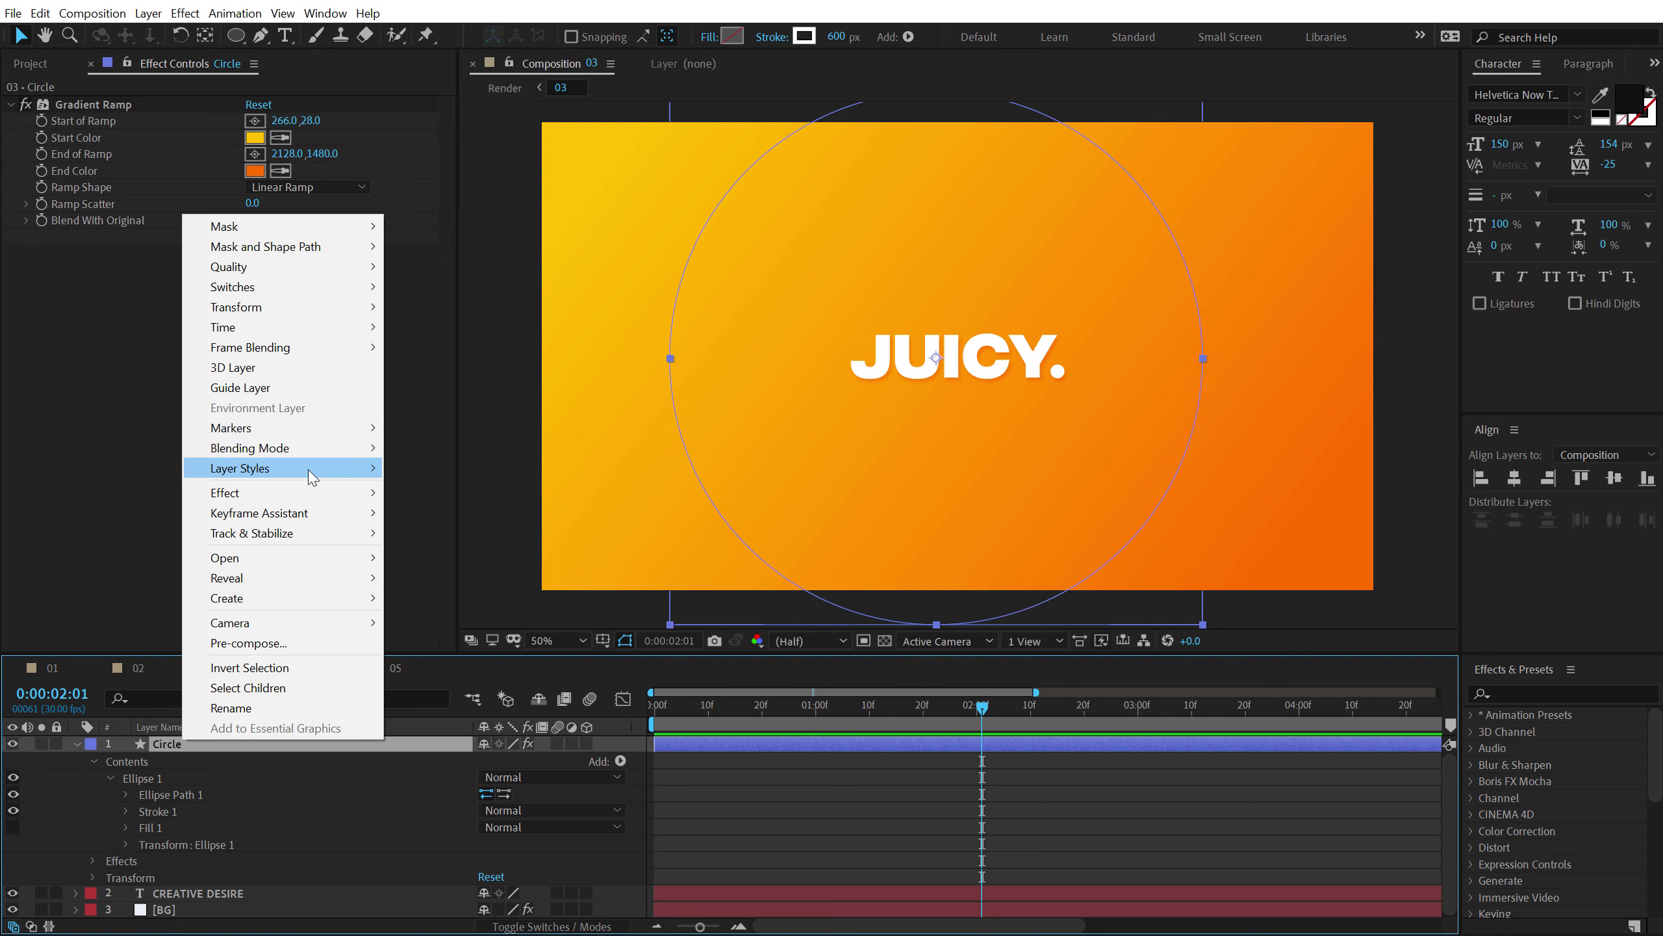
pyautogui.moveTo(308, 470)
pyautogui.click(456, 553)
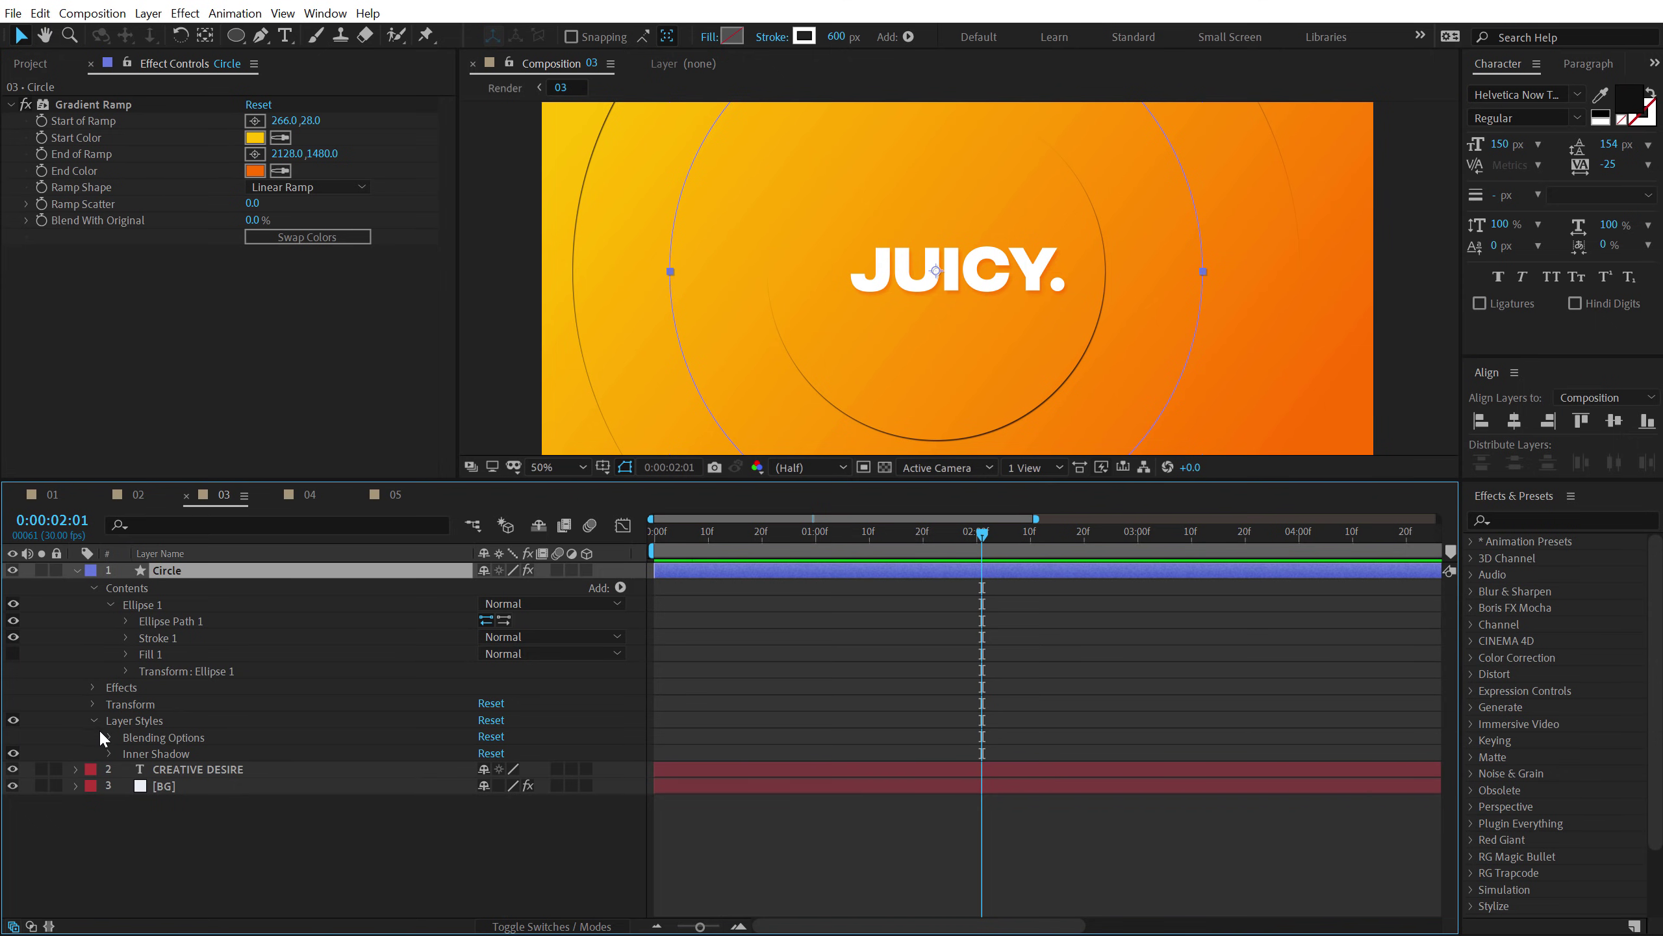
pyautogui.click(109, 754)
pyautogui.scroll(-1, 290, 623)
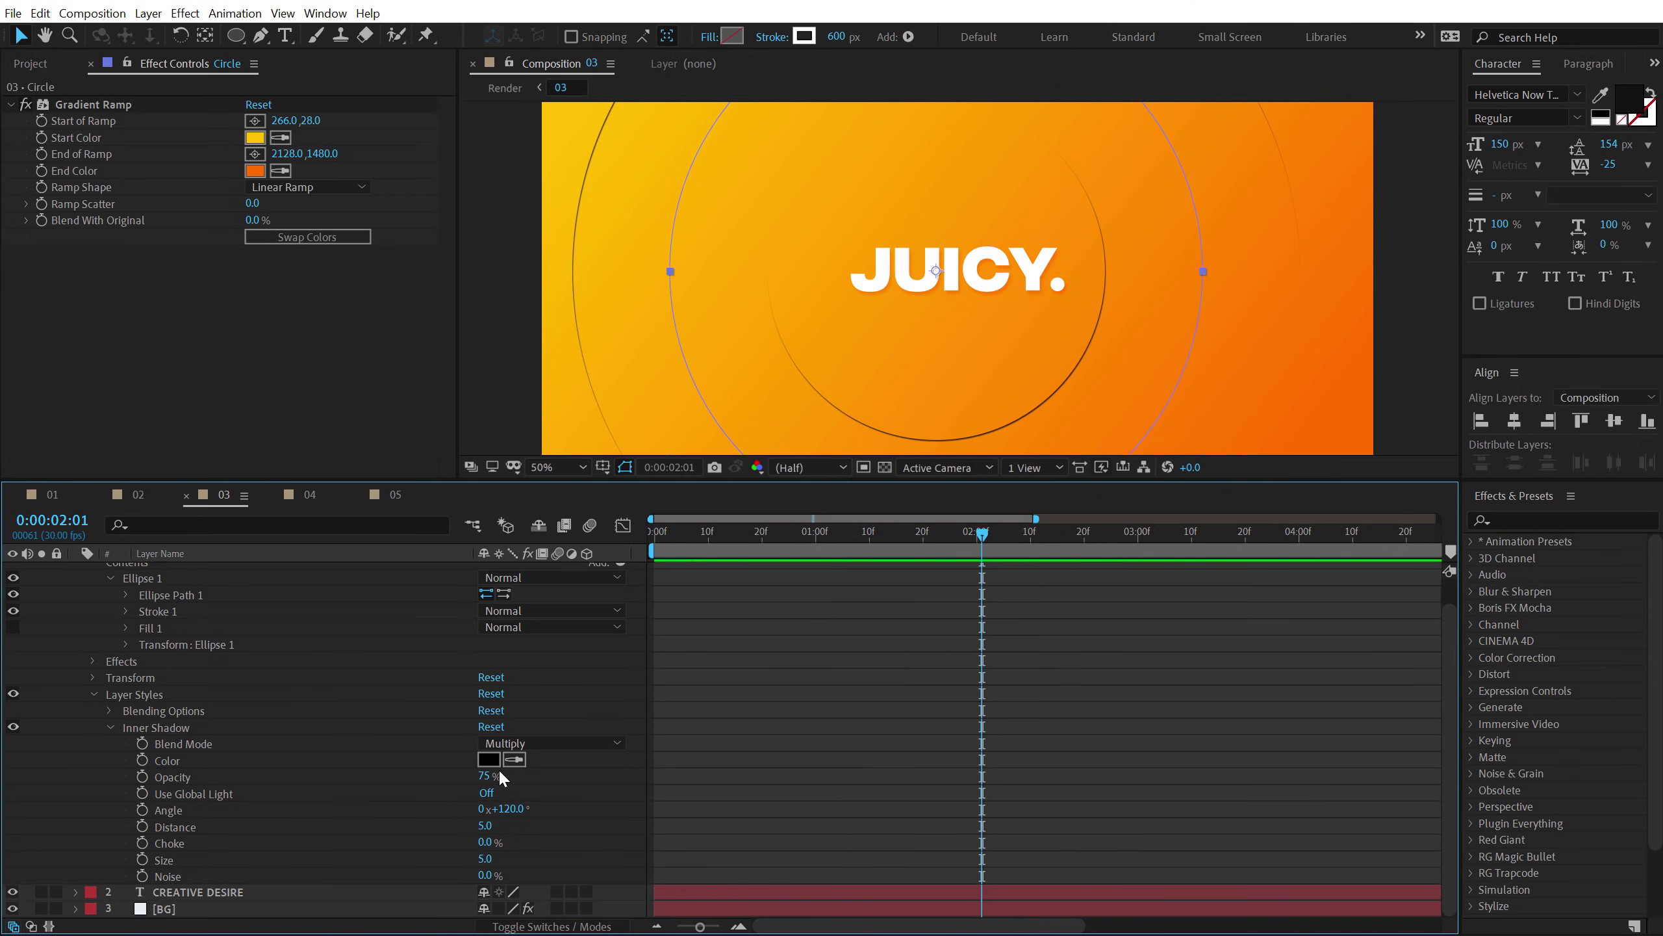
pyautogui.click(514, 758)
pyautogui.click(966, 220)
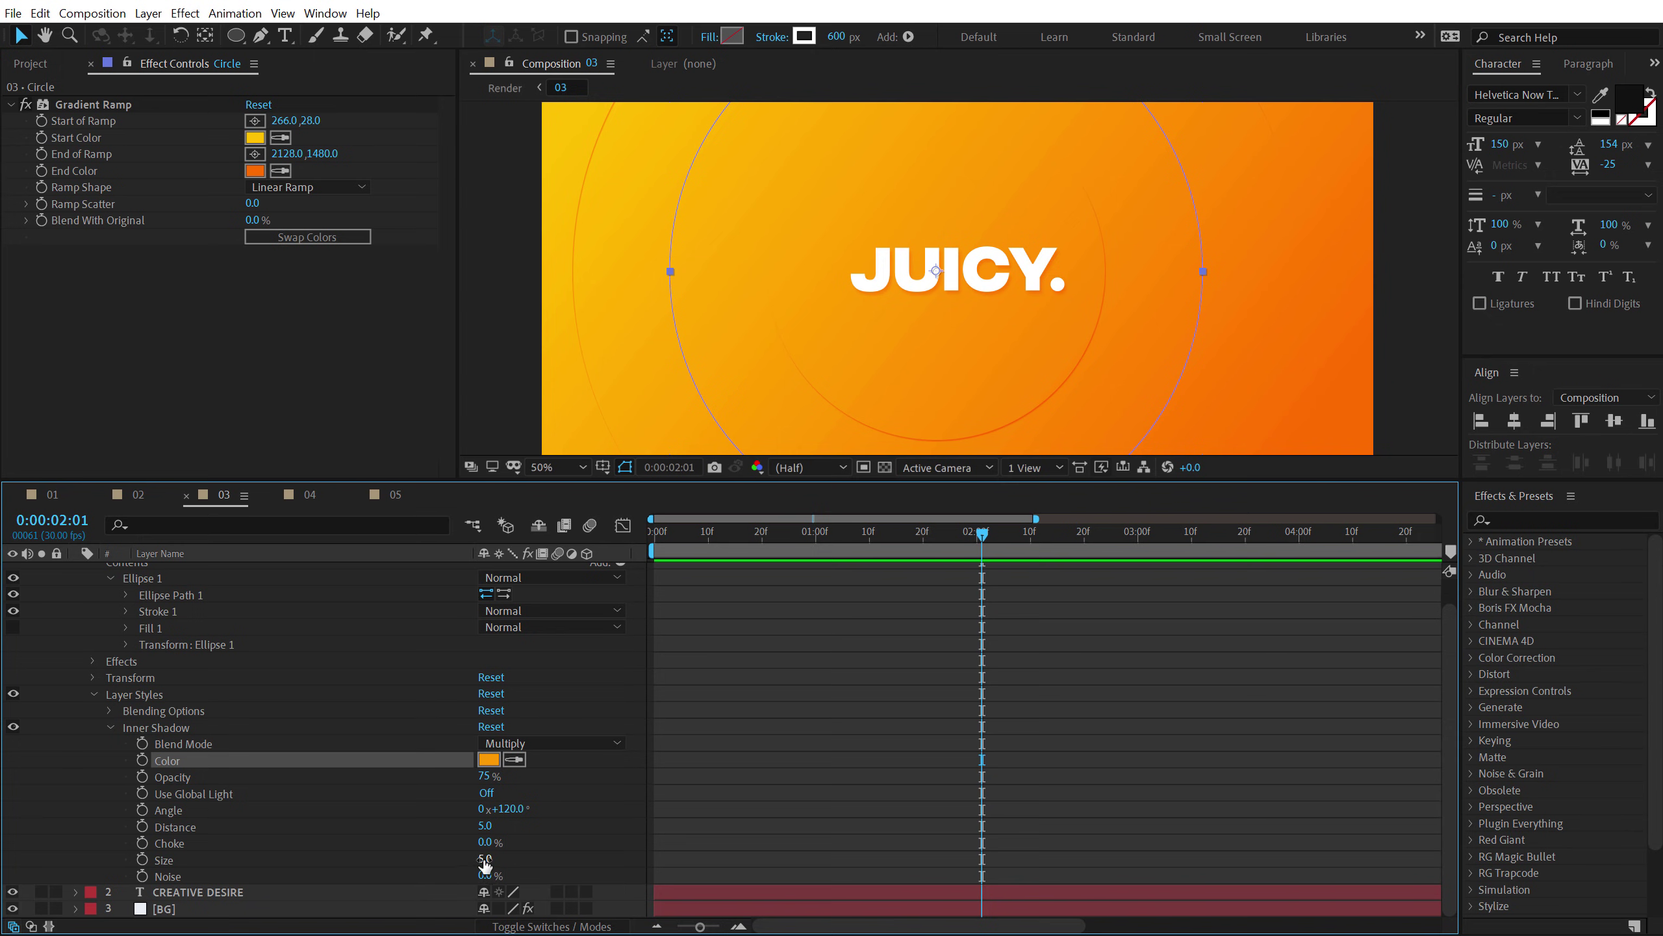
# Set the Circle's Inner Shadow size to 250 and opacity to 100%, and check the whole ring in the composition
pyautogui.moveTo(486, 858); pyautogui.dragTo(677, 814)
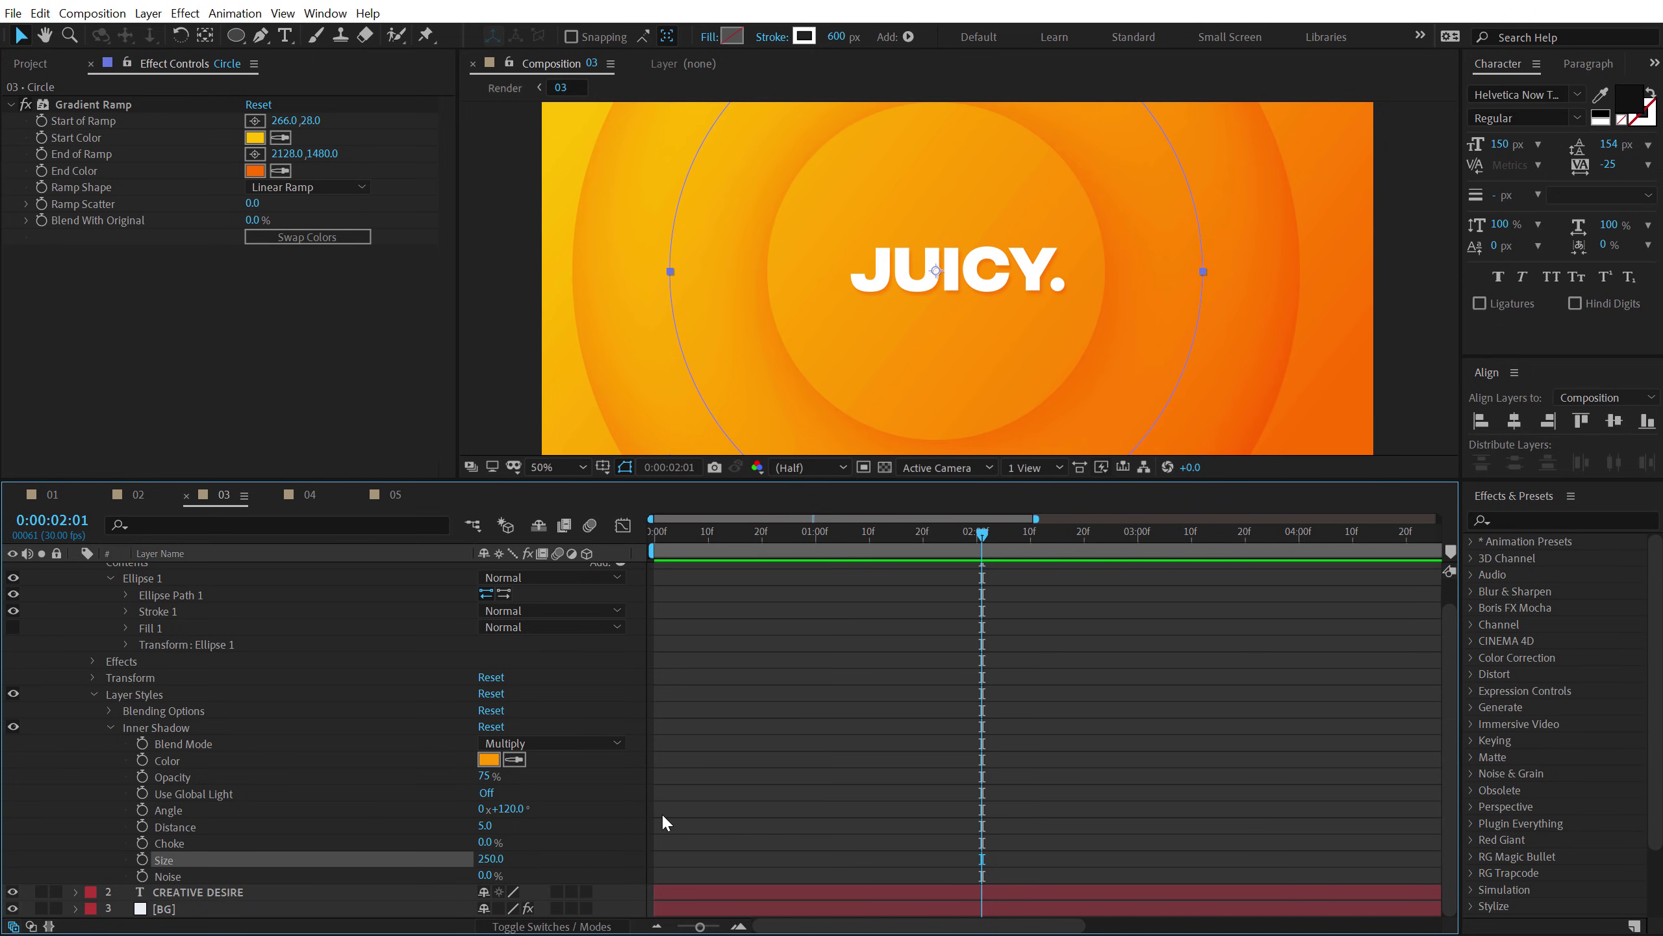
pyautogui.moveTo(486, 783); pyautogui.dragTo(563, 775)
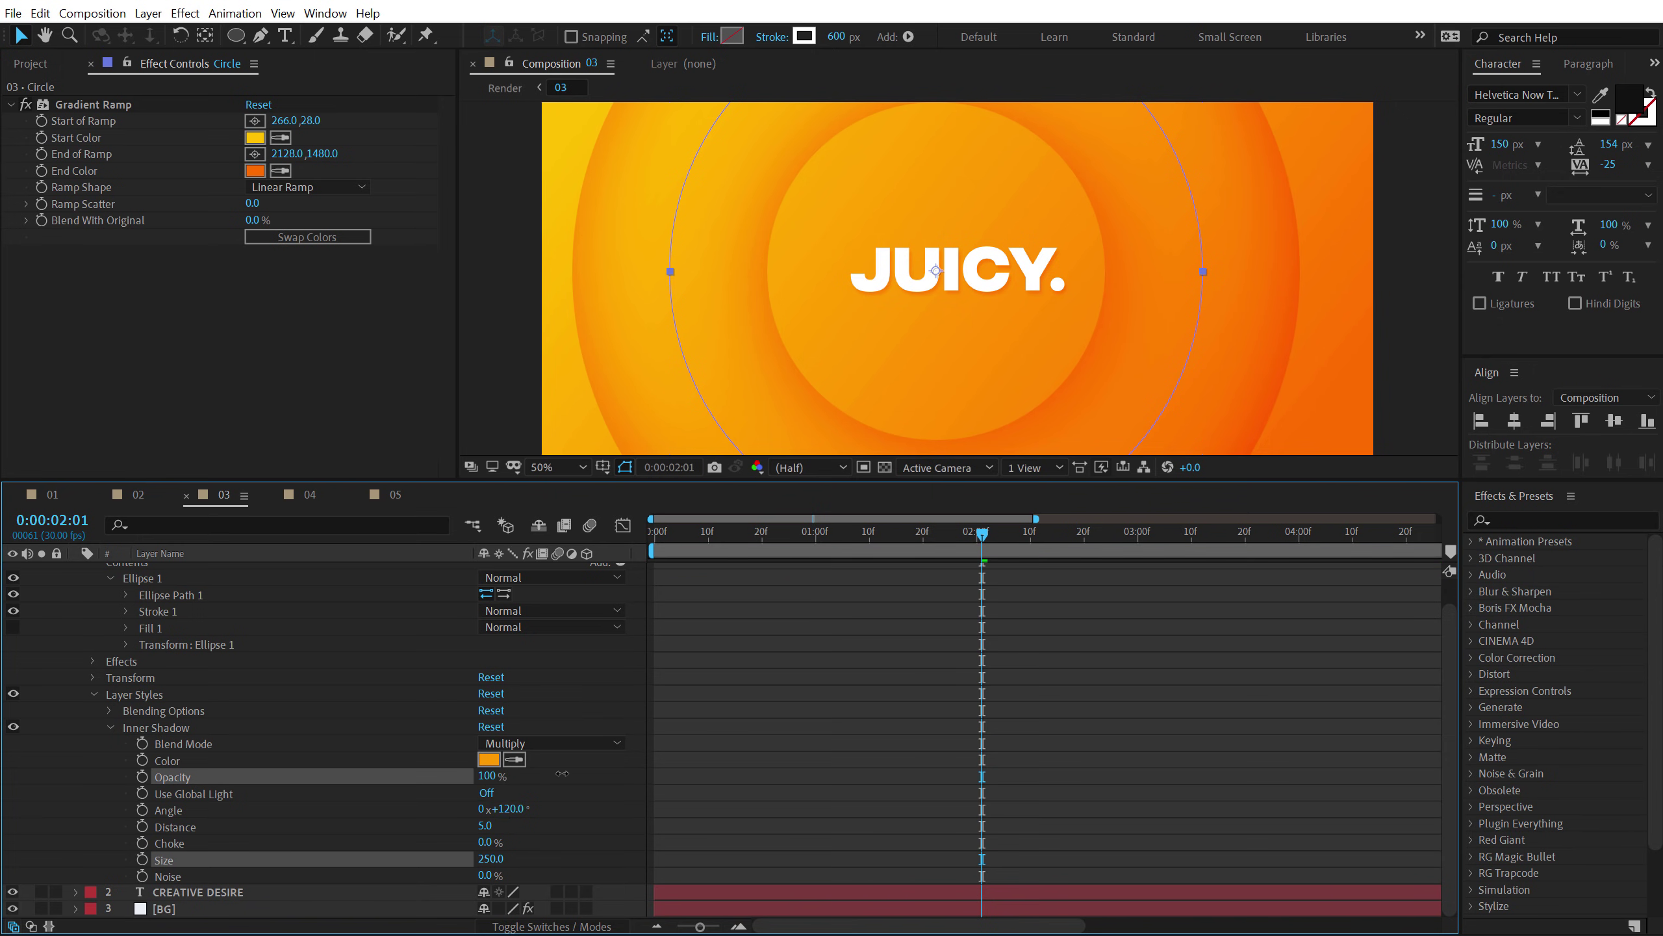
pyautogui.press(',')
pyautogui.press(',')
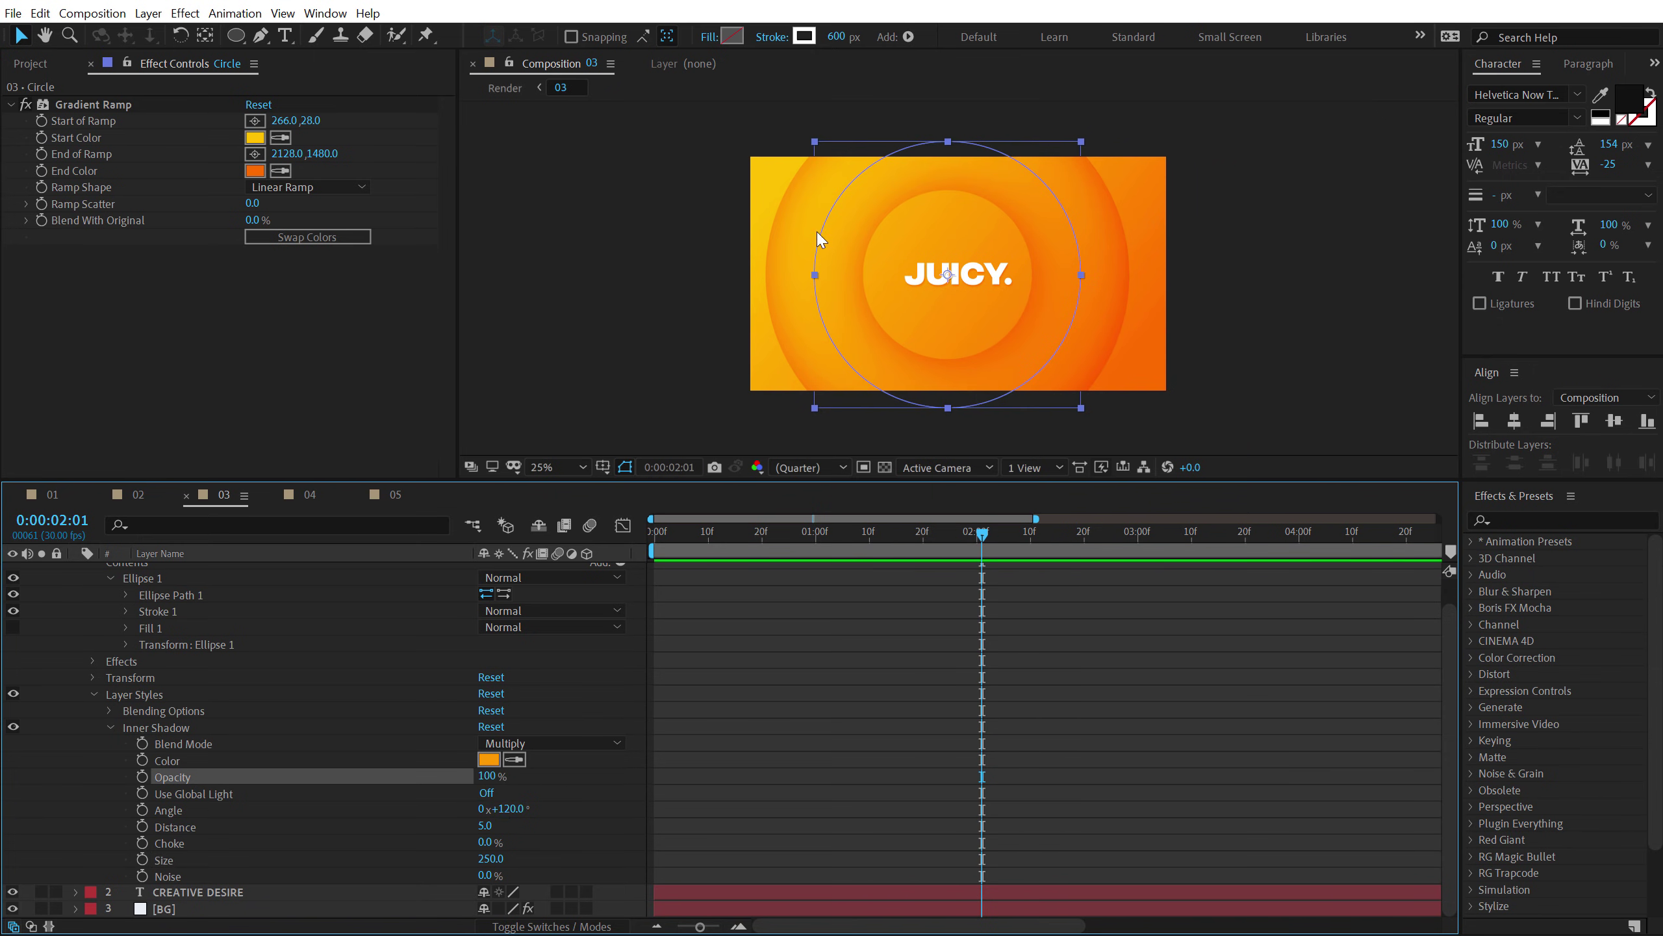
pyautogui.press('.')
pyautogui.press('.')
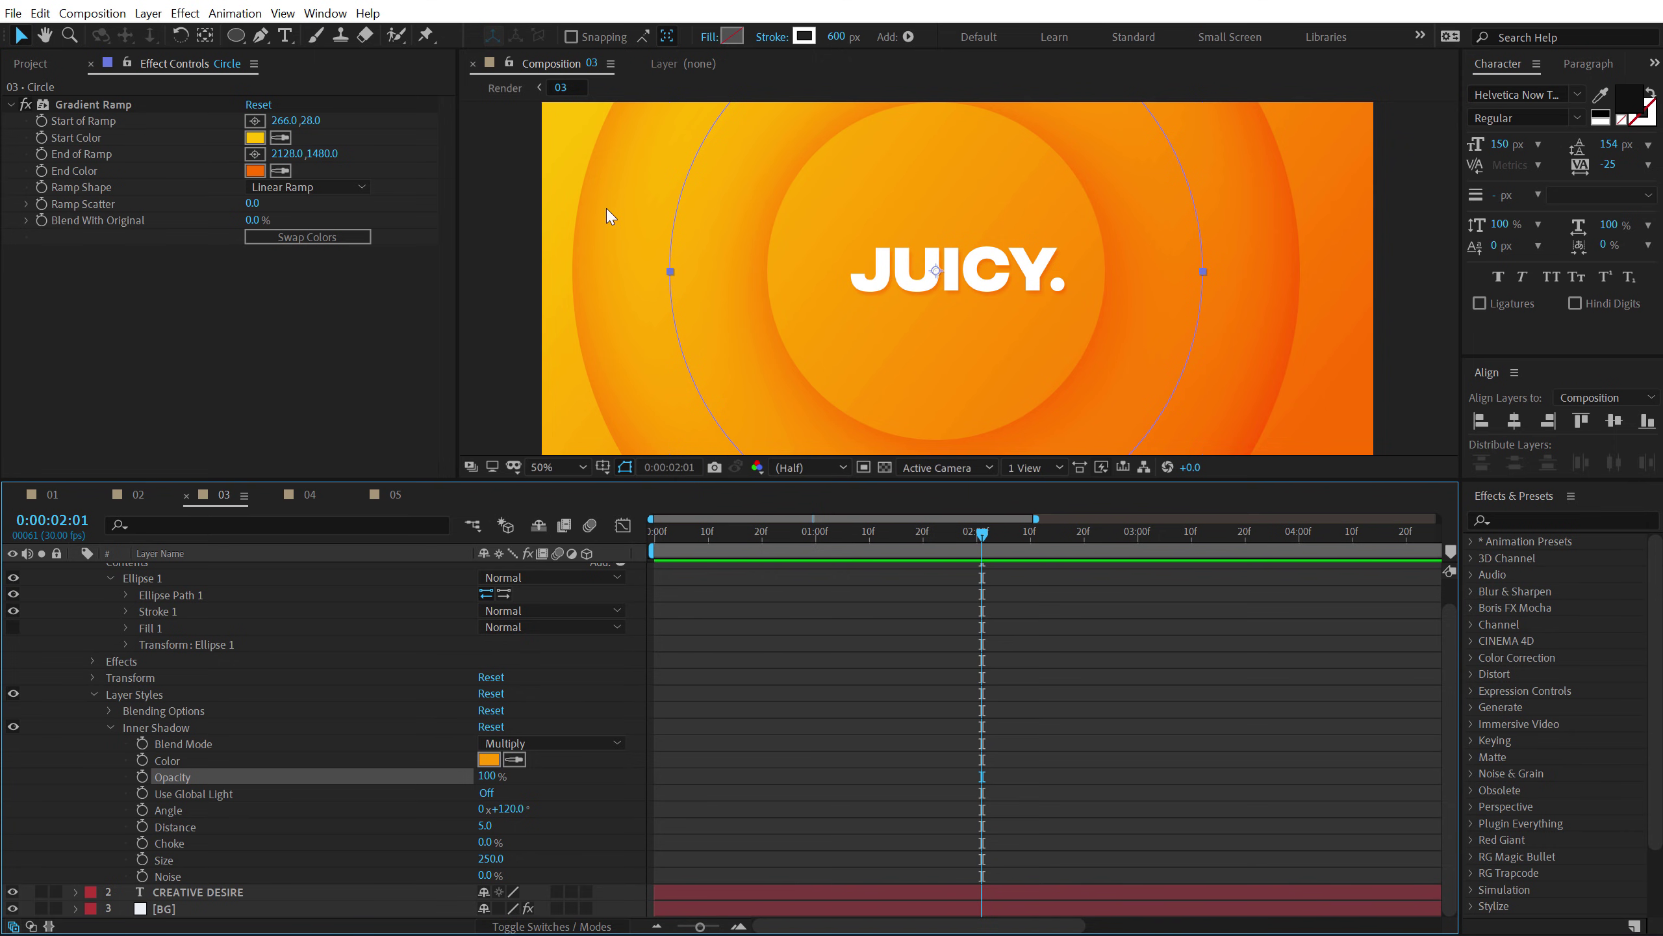
# Add a Bevel and Emboss layer style to the Circle layer and expand its settings
pyautogui.click(108, 727)
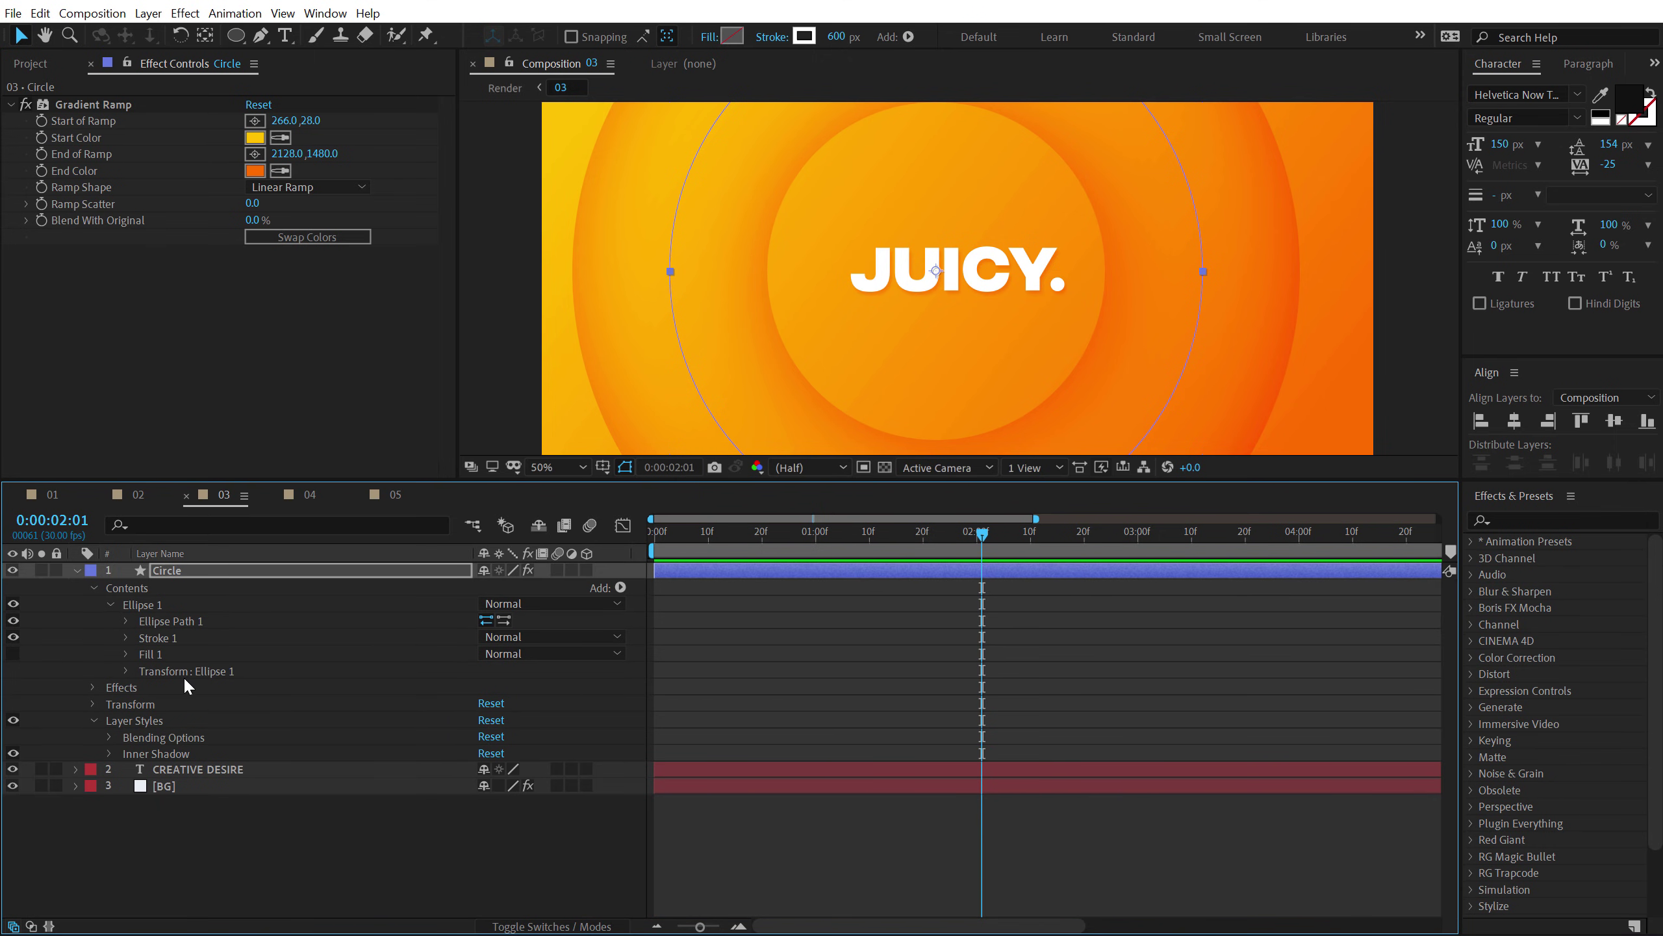
pyautogui.rightClick(126, 712)
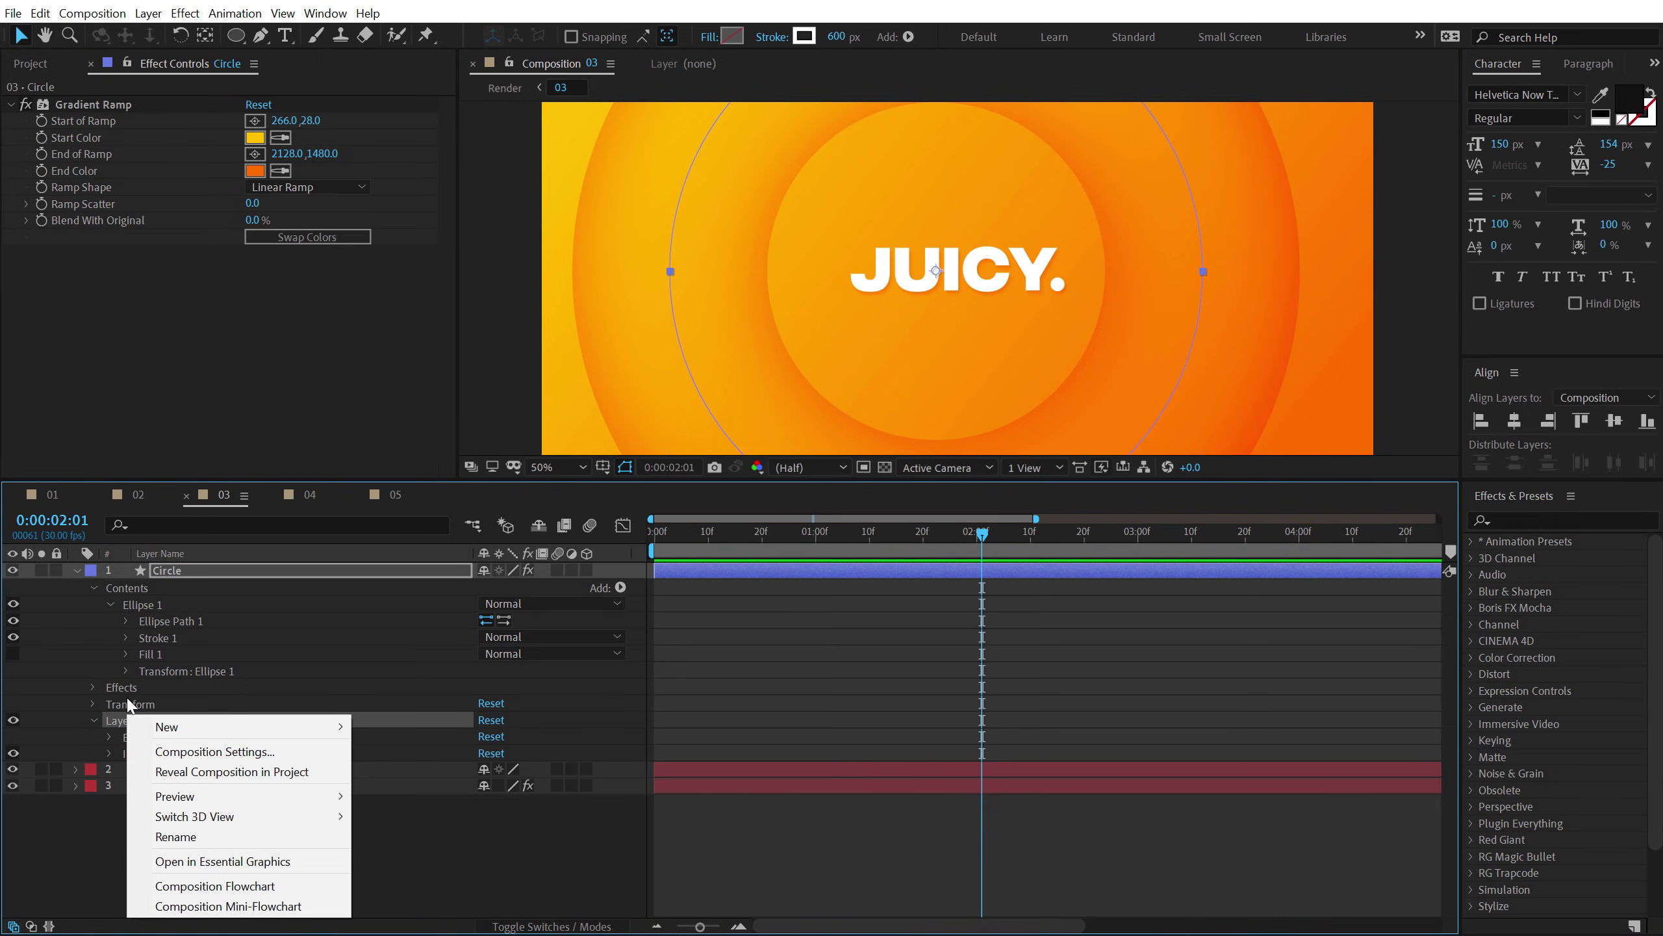
pyautogui.rightClick(162, 569)
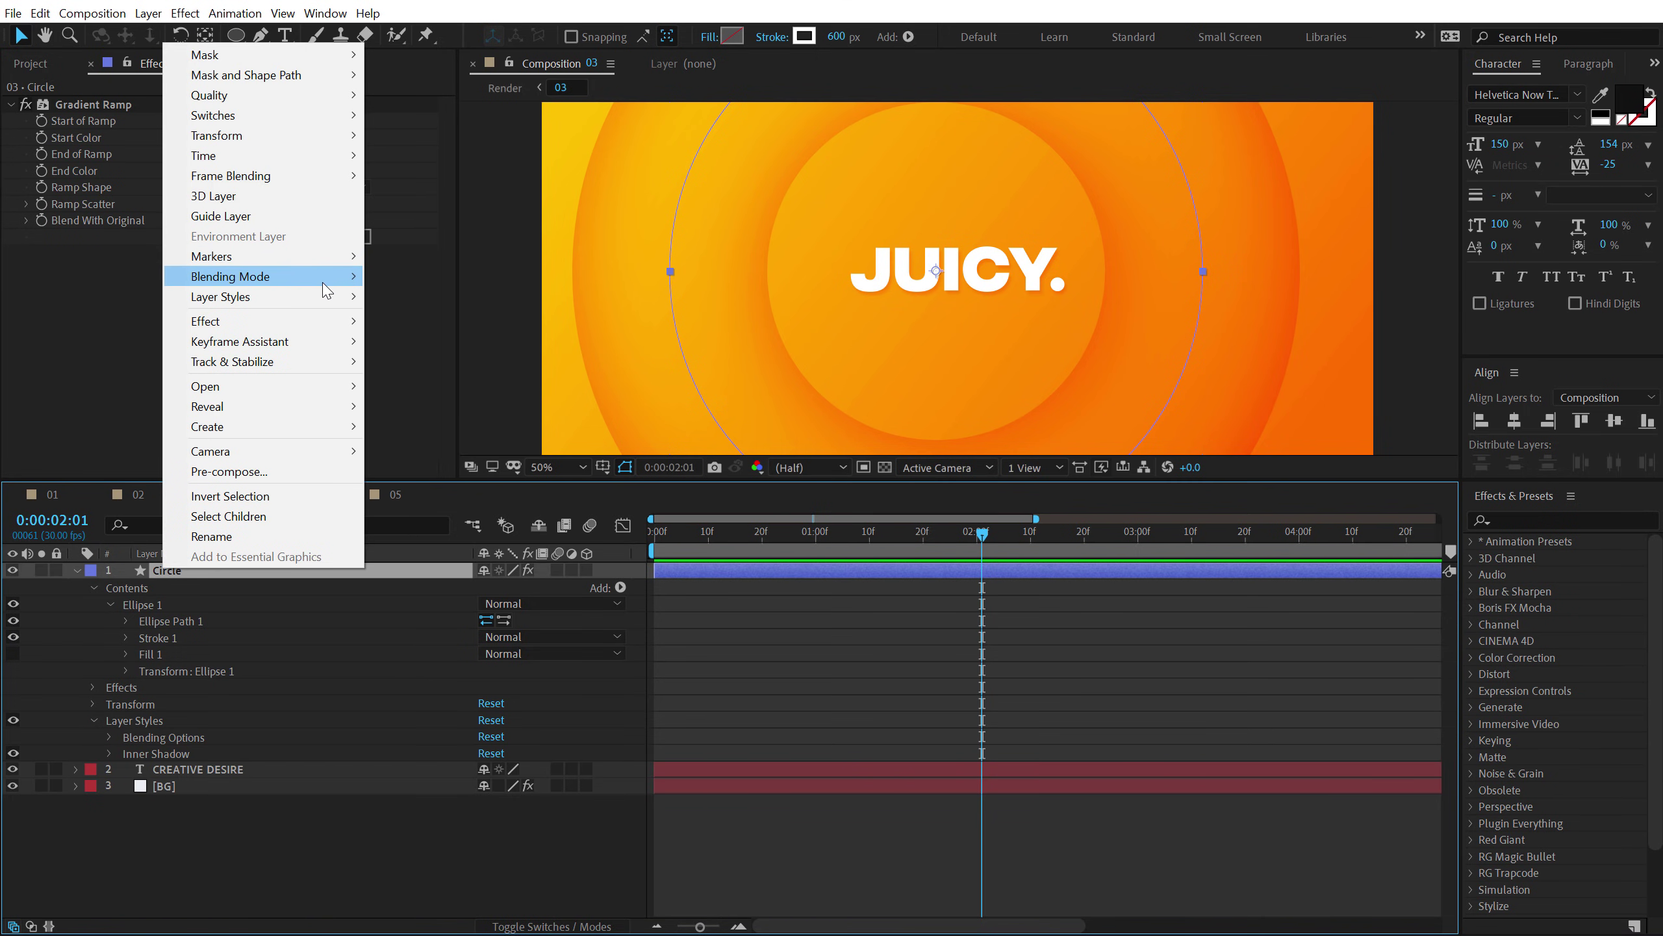
pyautogui.moveTo(329, 298)
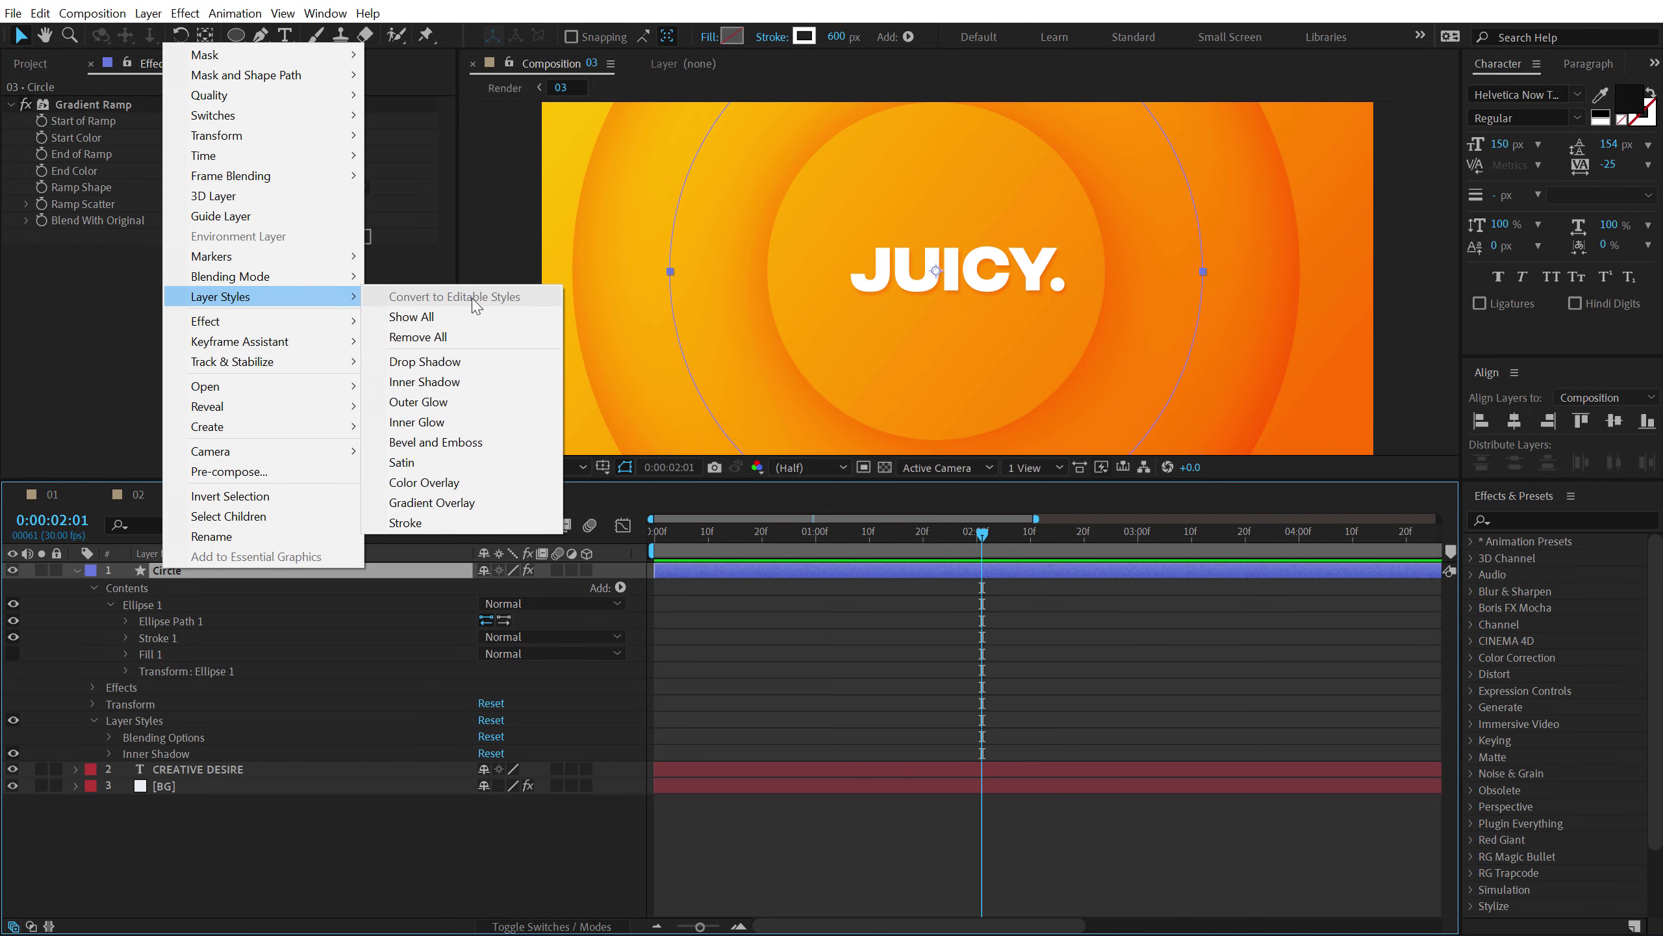
pyautogui.click(422, 439)
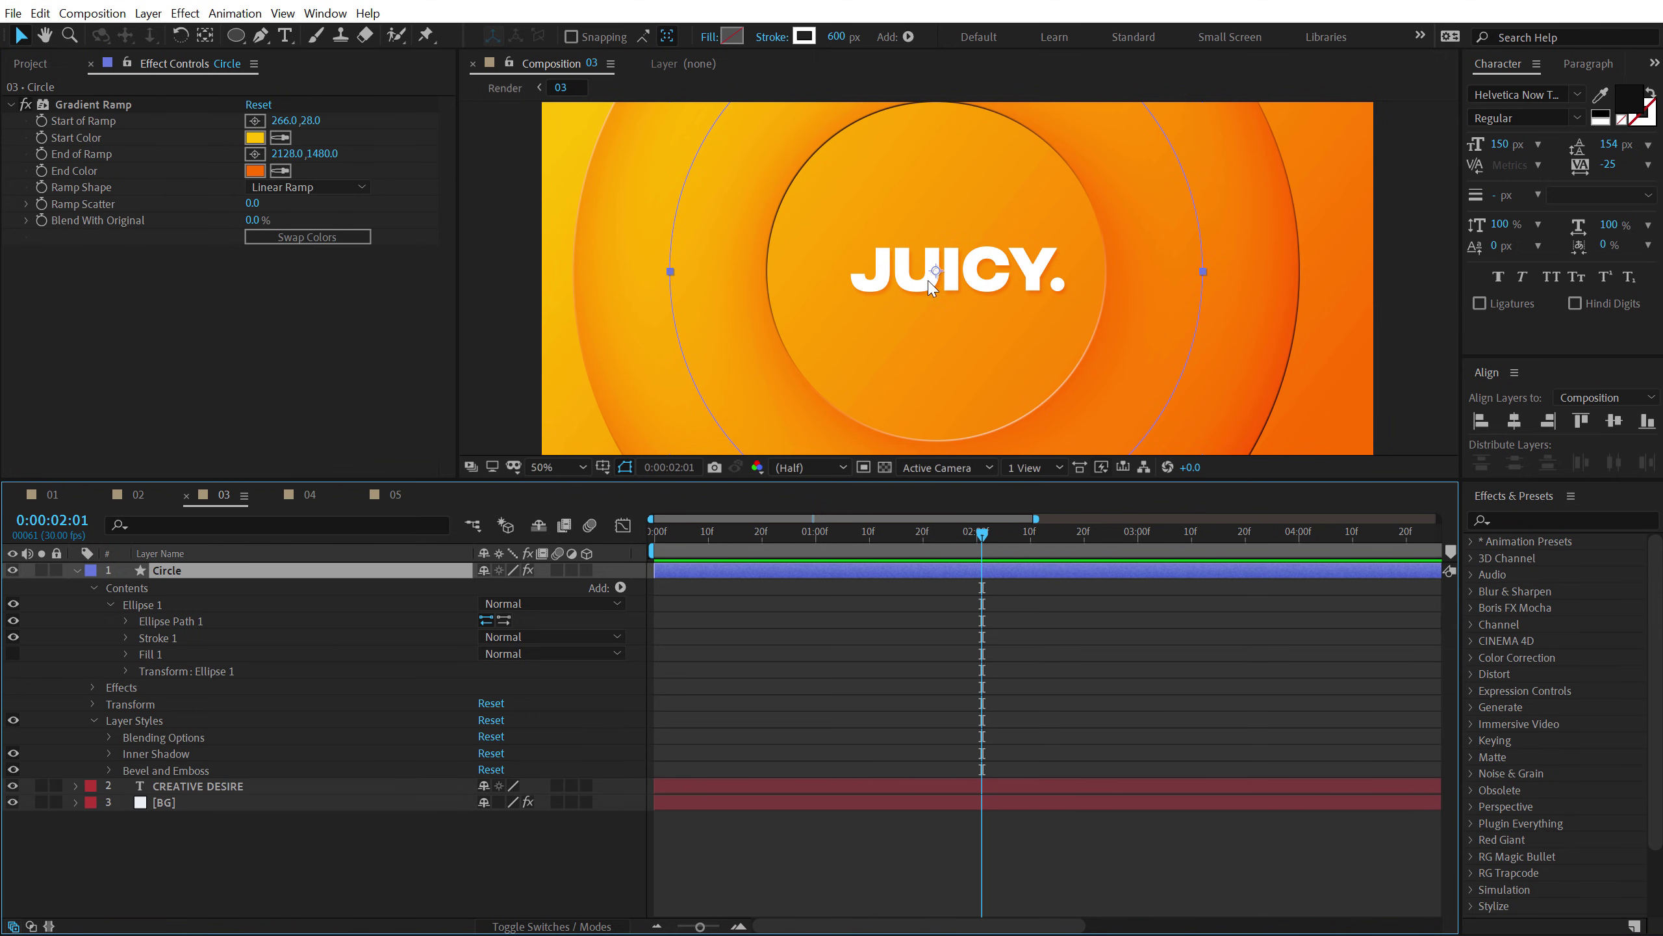
pyautogui.click(109, 770)
# In the Circle's Bevel and Emboss, set Shadow Mode to Screen with white Shadow Color FFFFFF, and Highlight Mode to Normal
pyautogui.click(721, 790)
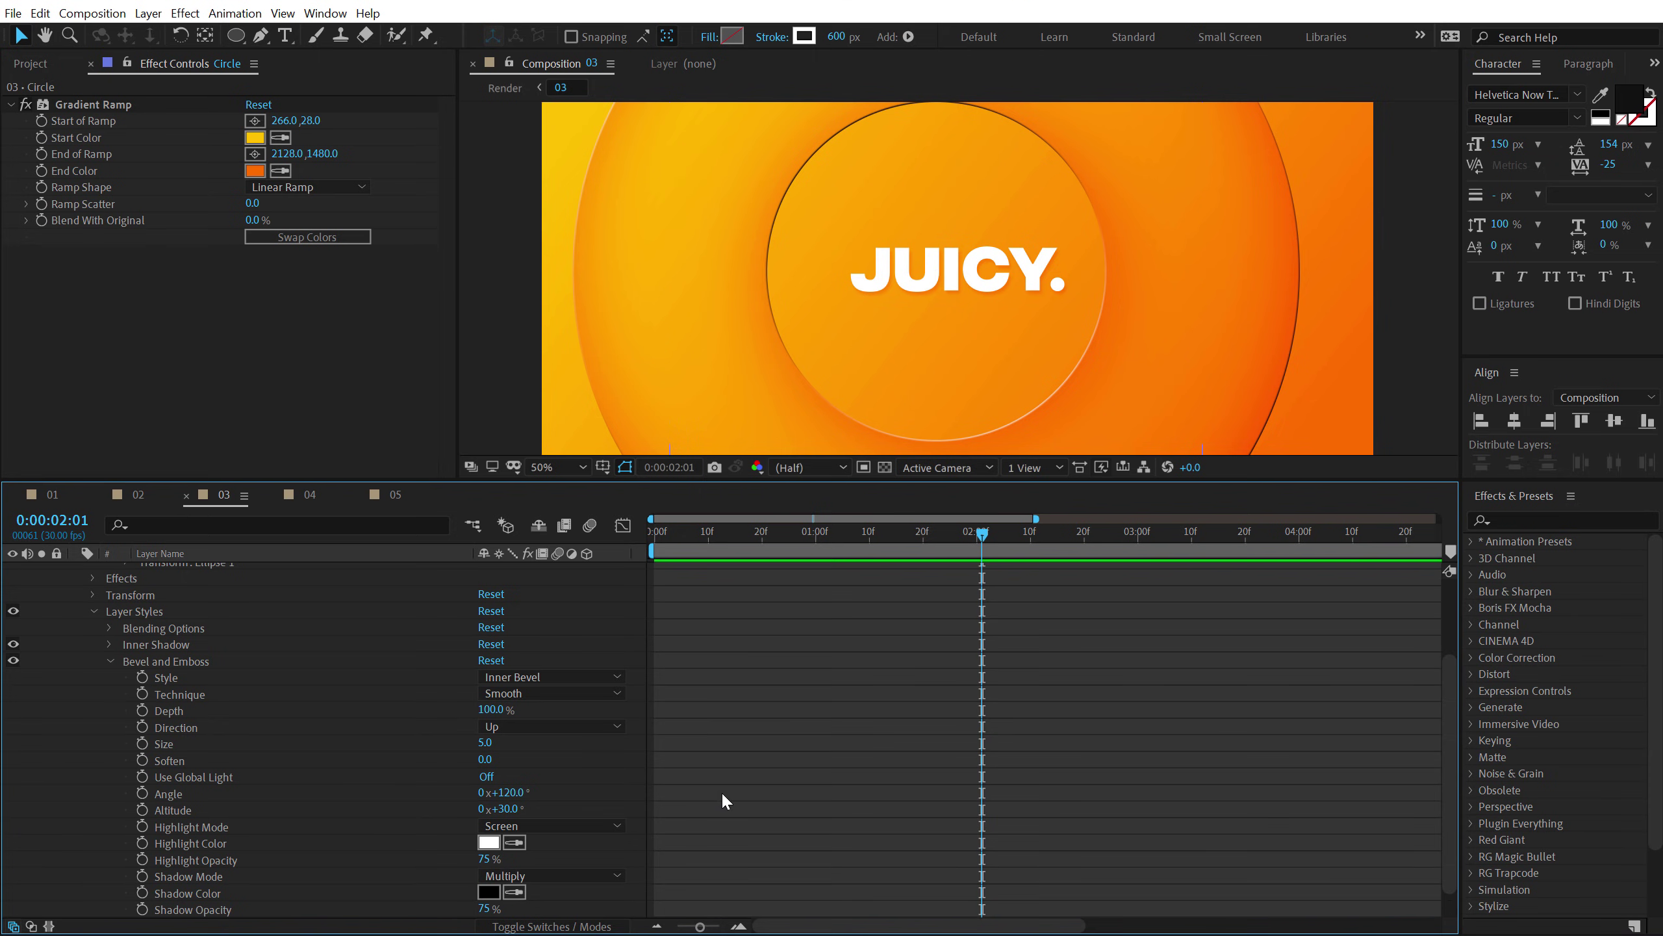
pyautogui.click(617, 878)
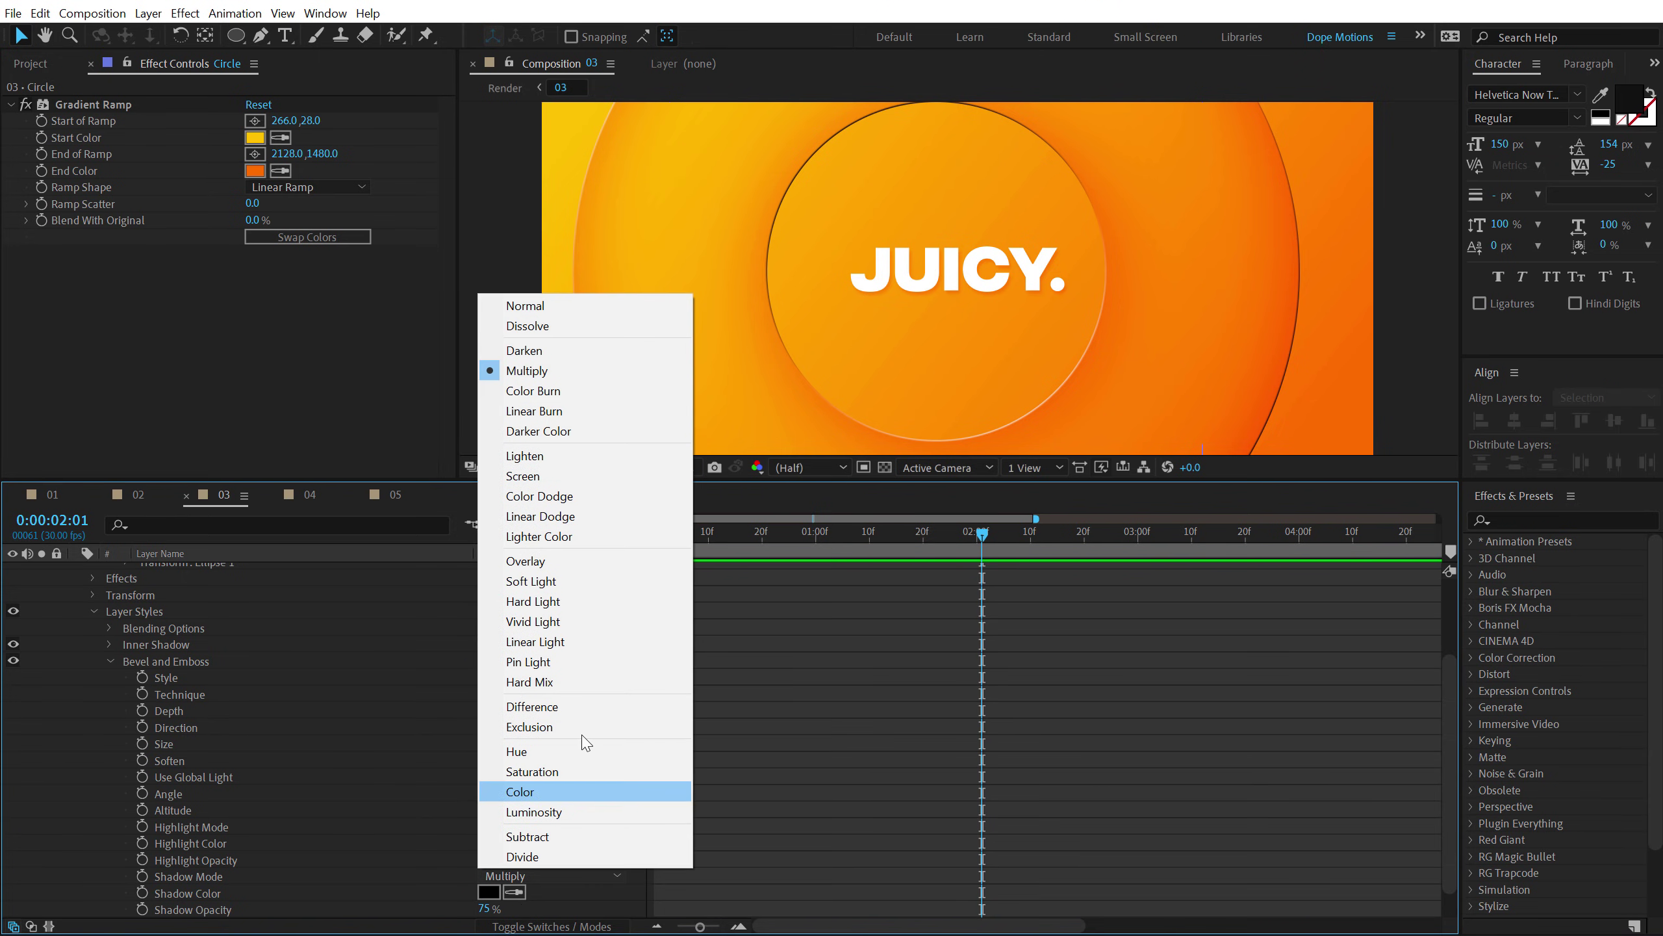
pyautogui.click(533, 471)
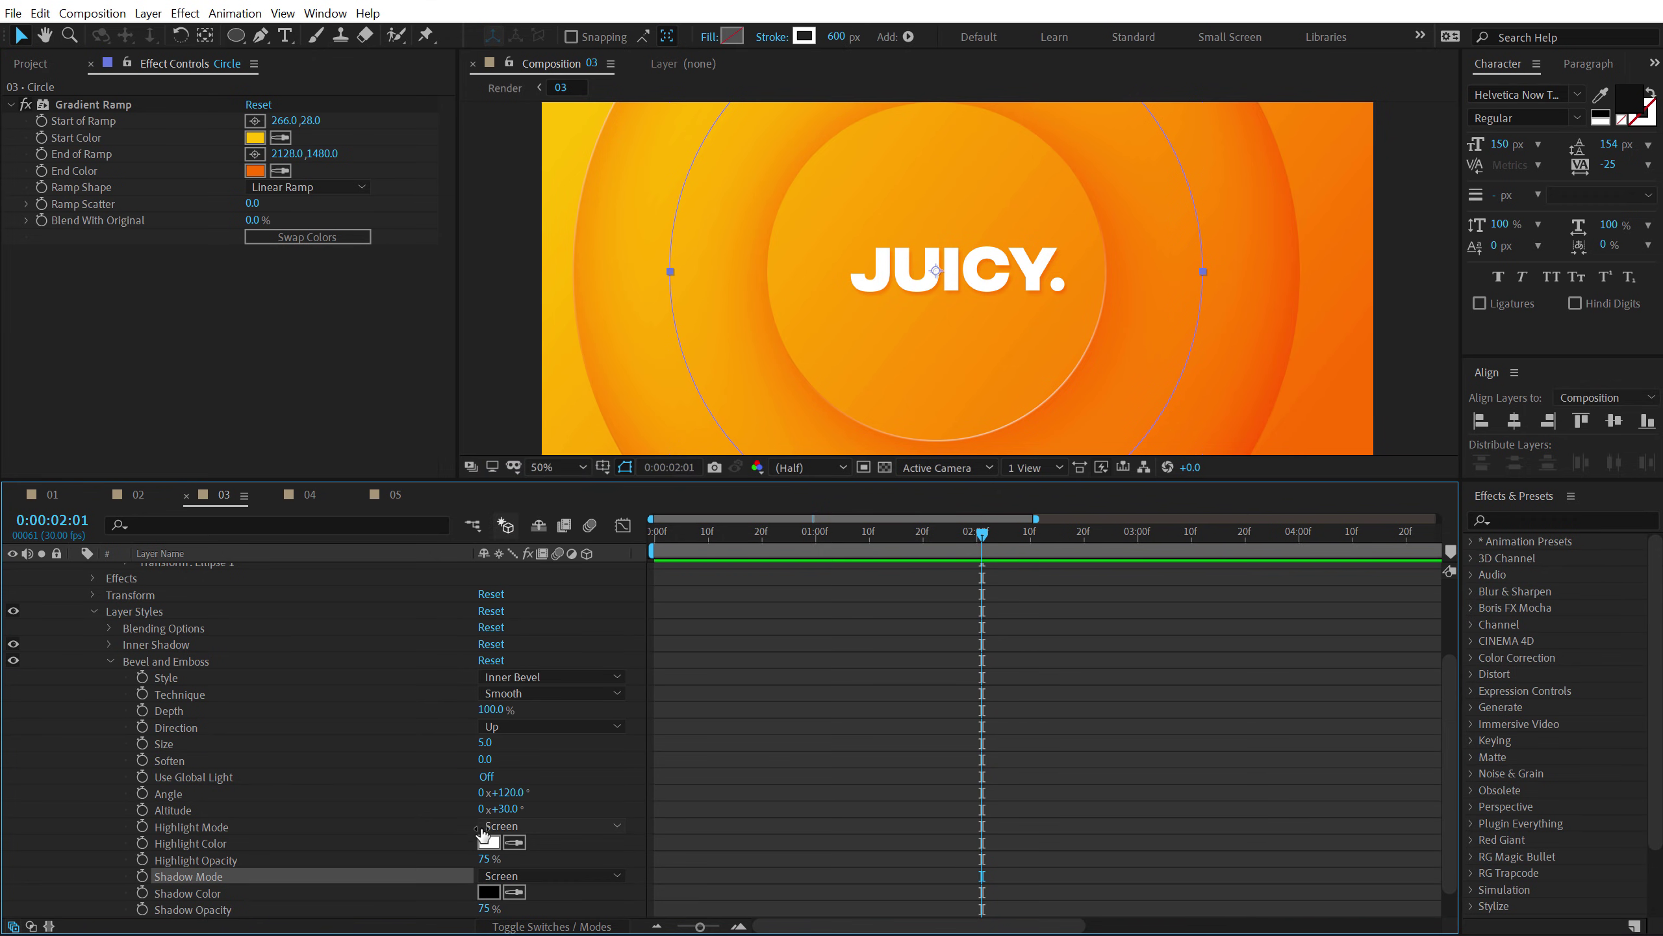
pyautogui.click(488, 892)
pyautogui.moveTo(150, 336); pyautogui.dragTo(151, 378)
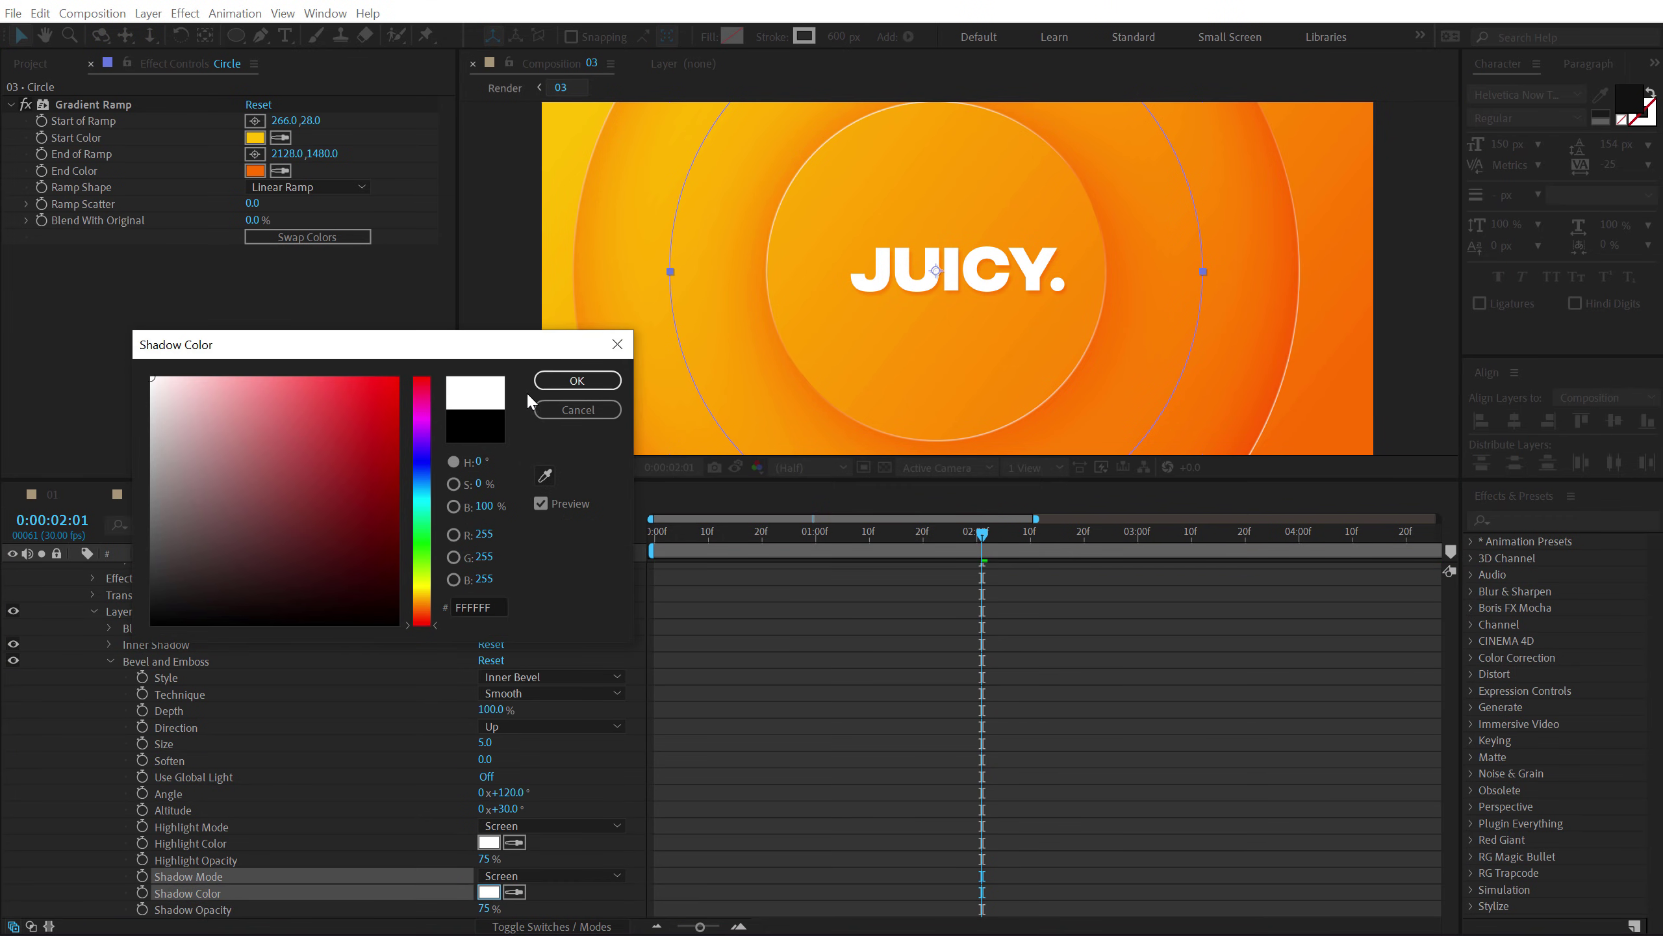
pyautogui.click(576, 381)
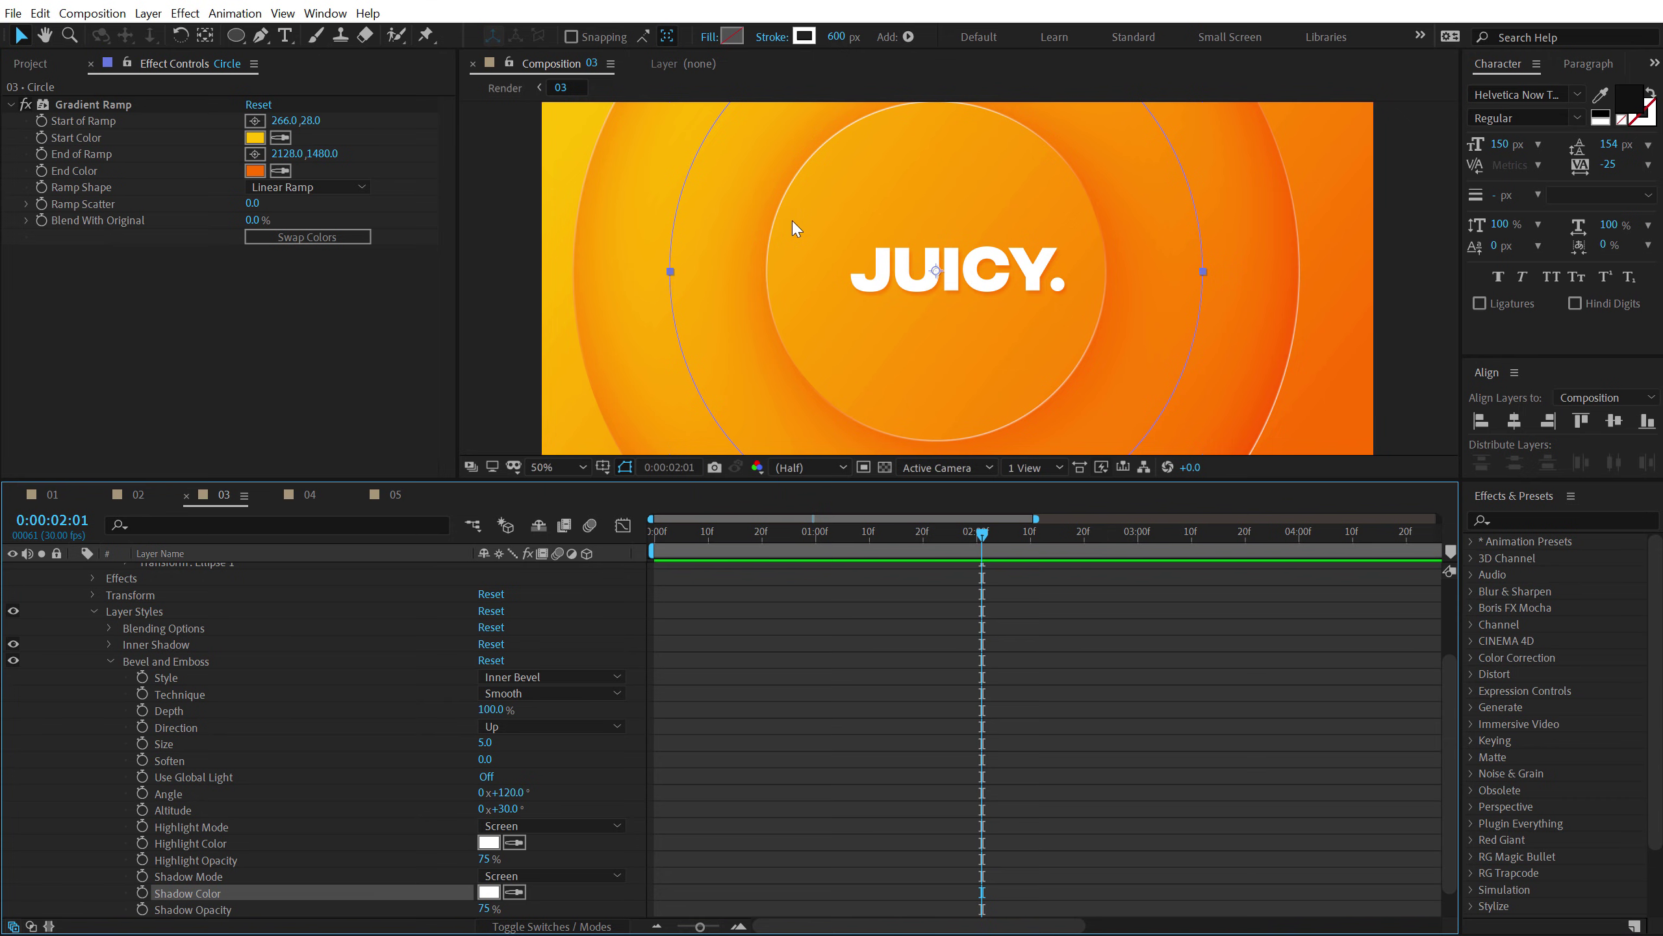
pyautogui.click(551, 824)
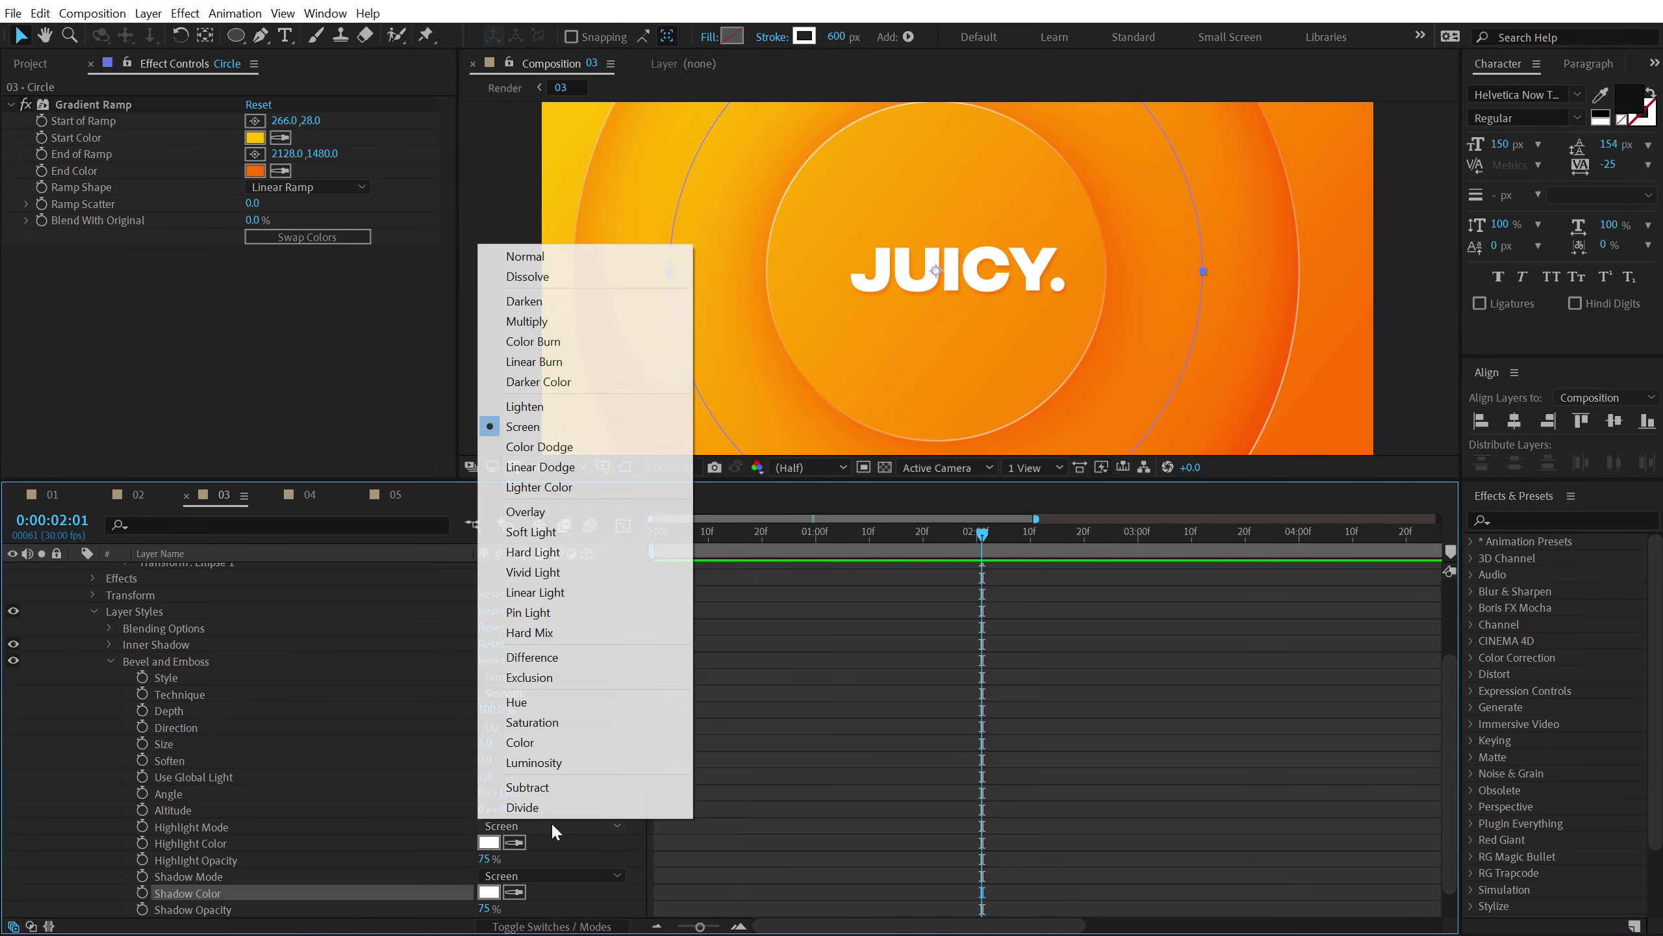
pyautogui.click(542, 254)
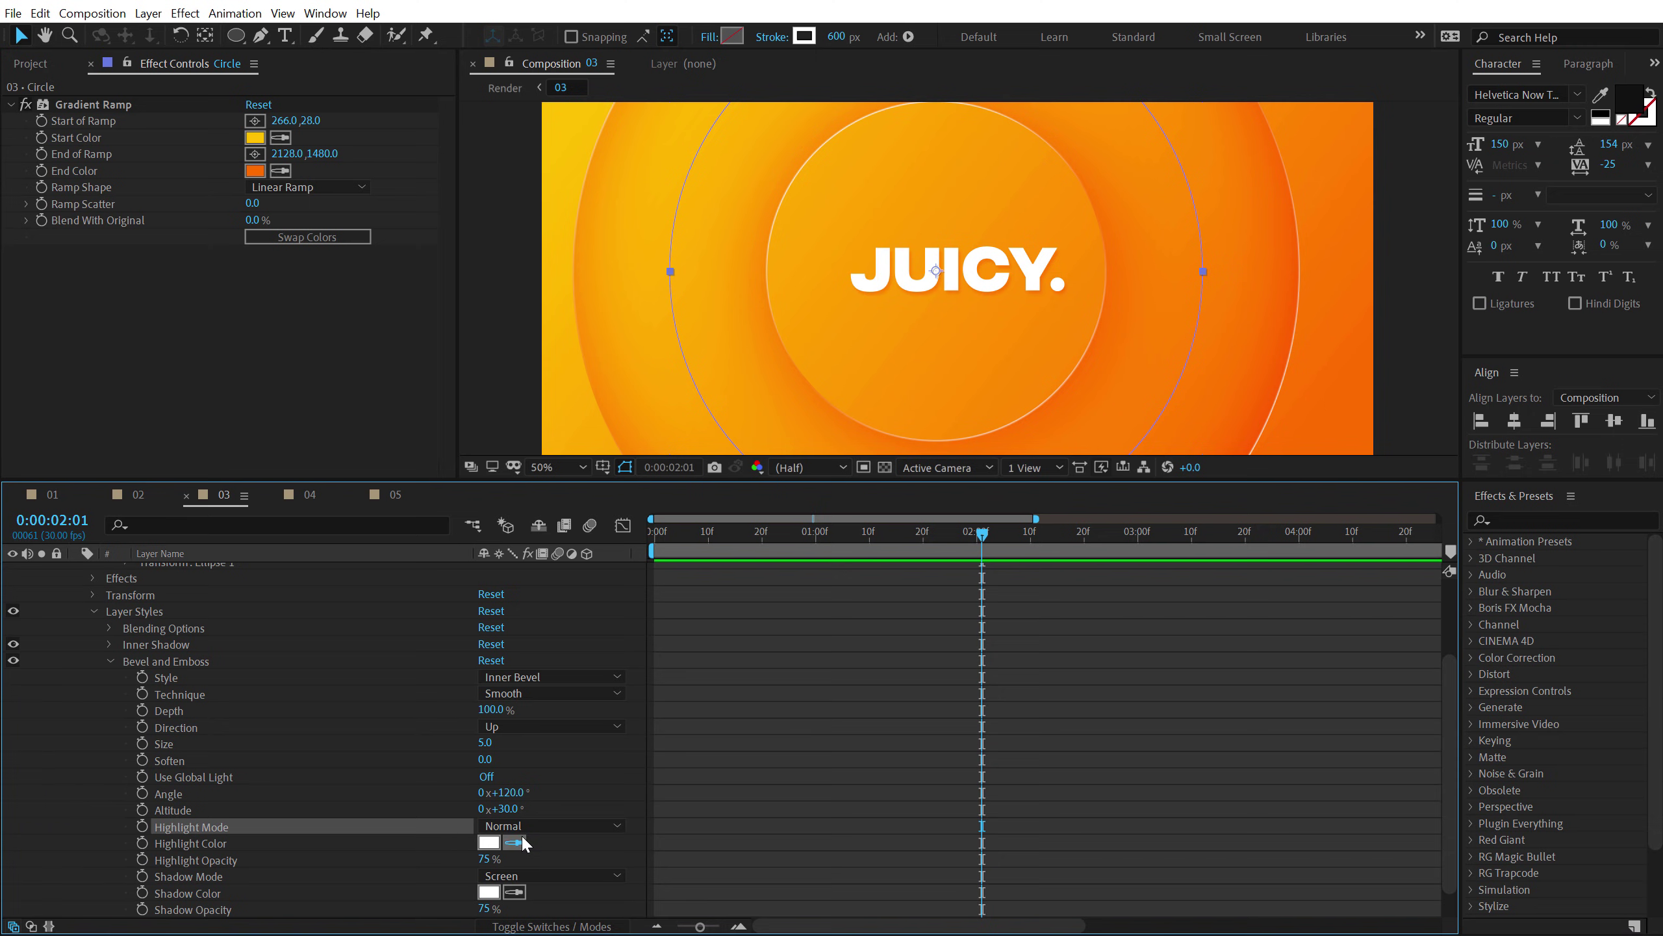
# Sample the Circle's Bevel and Emboss Highlight Color from the orange gradient and refine it to F76B00
pyautogui.click(1277, 398)
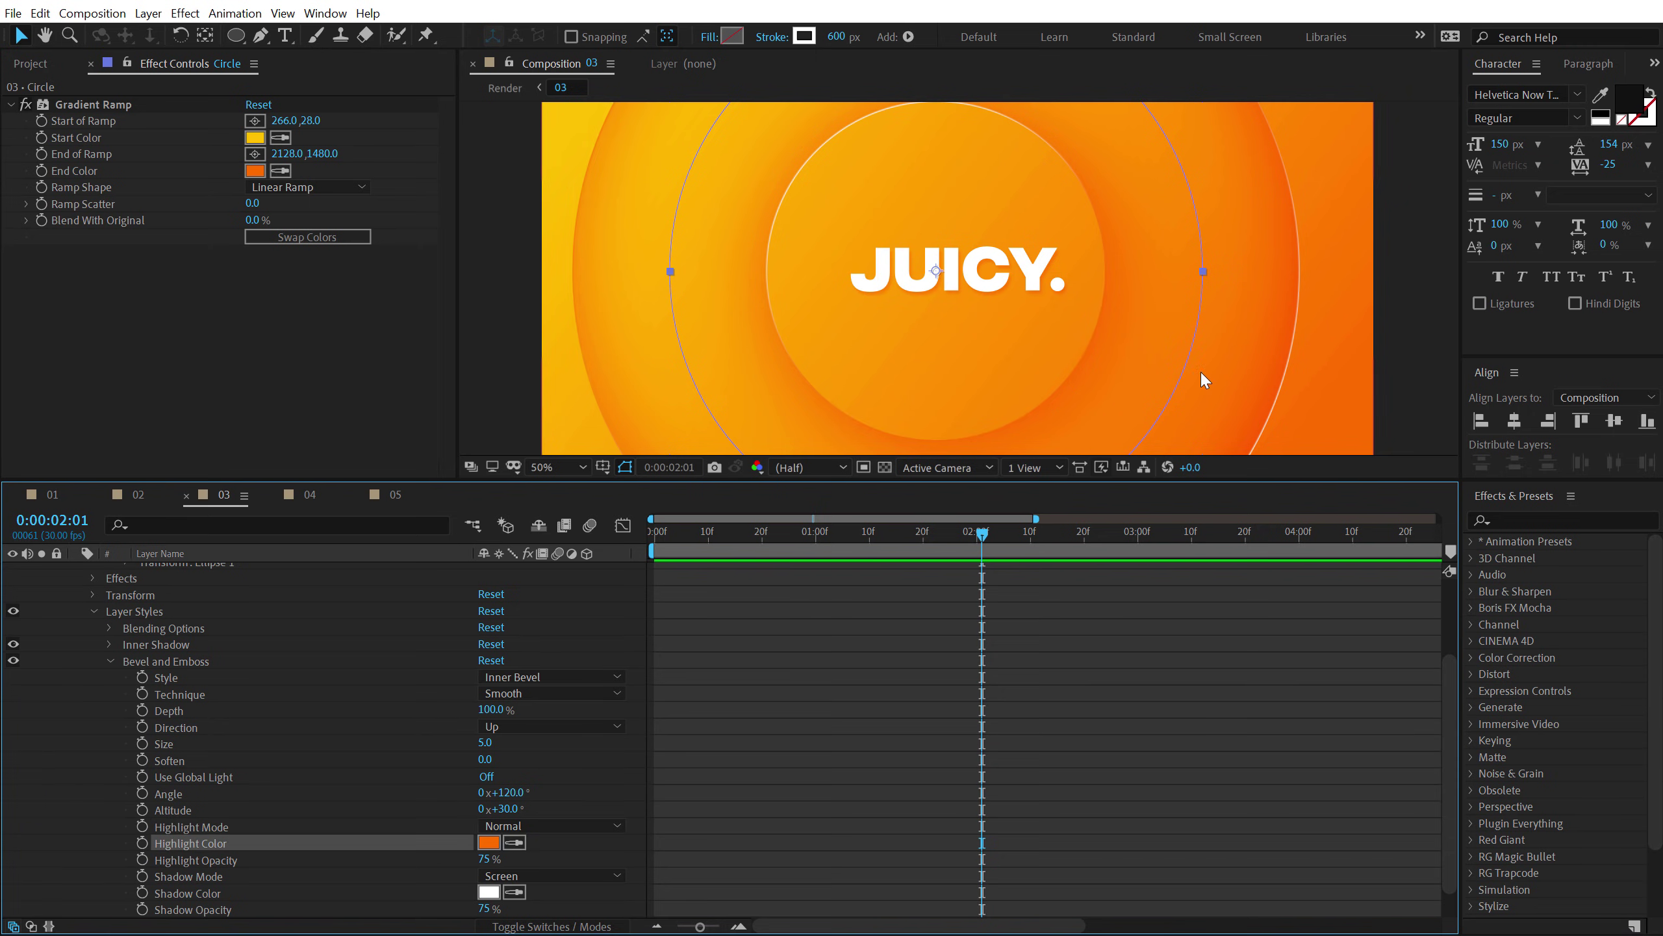
pyautogui.click(489, 843)
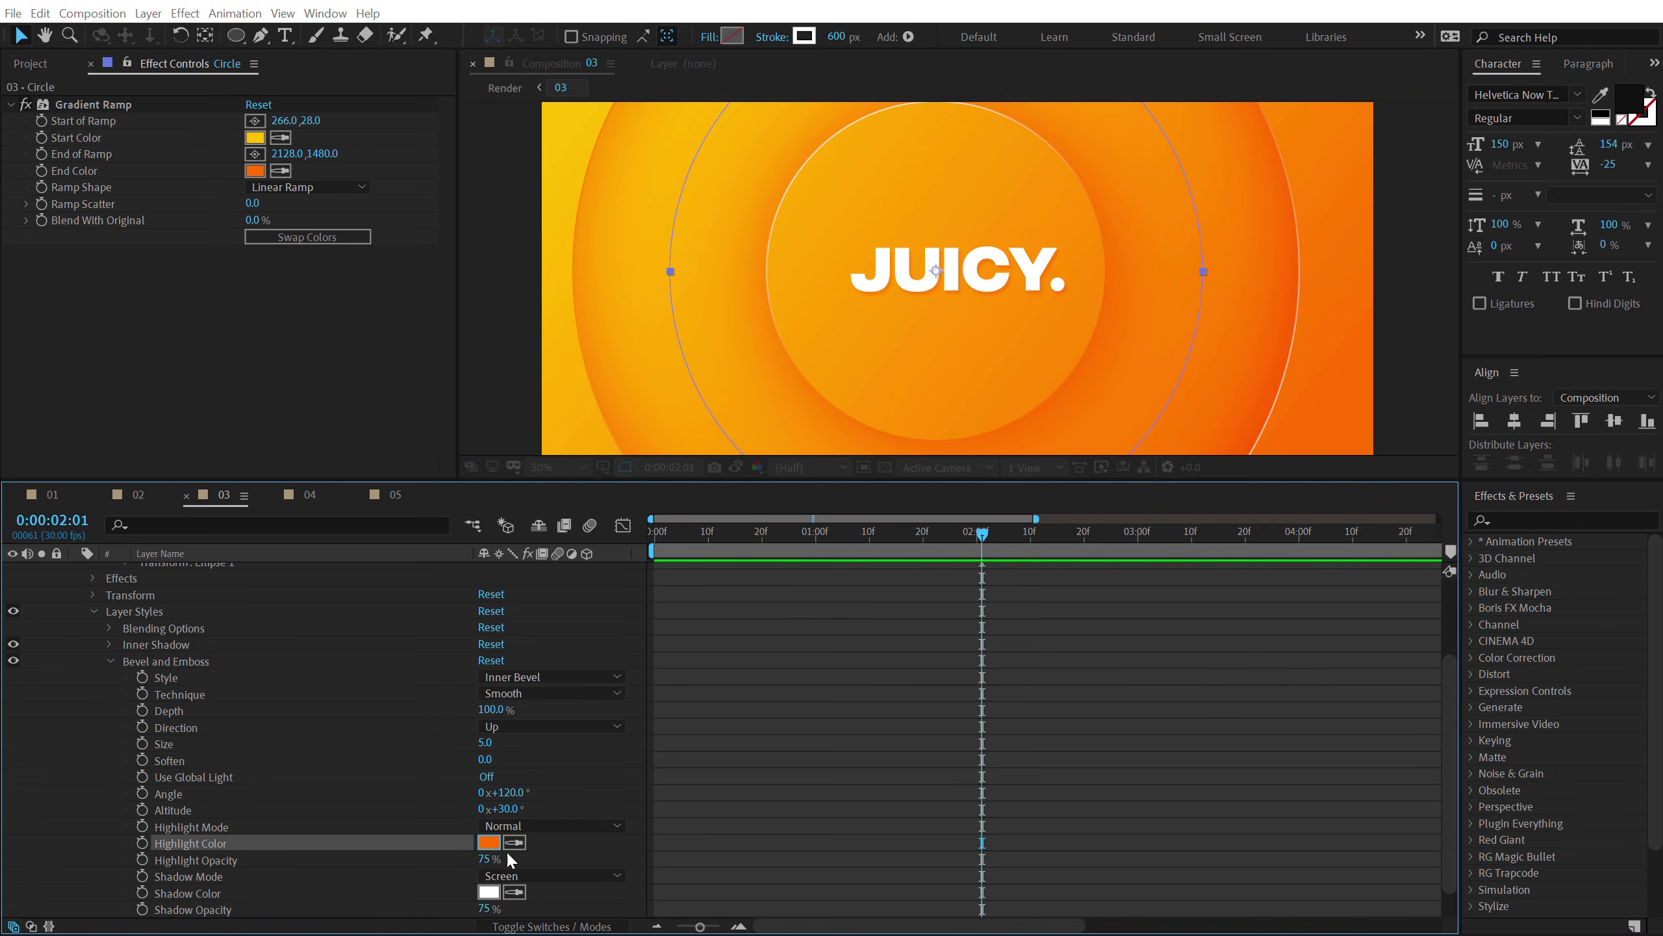
pyautogui.click(399, 436)
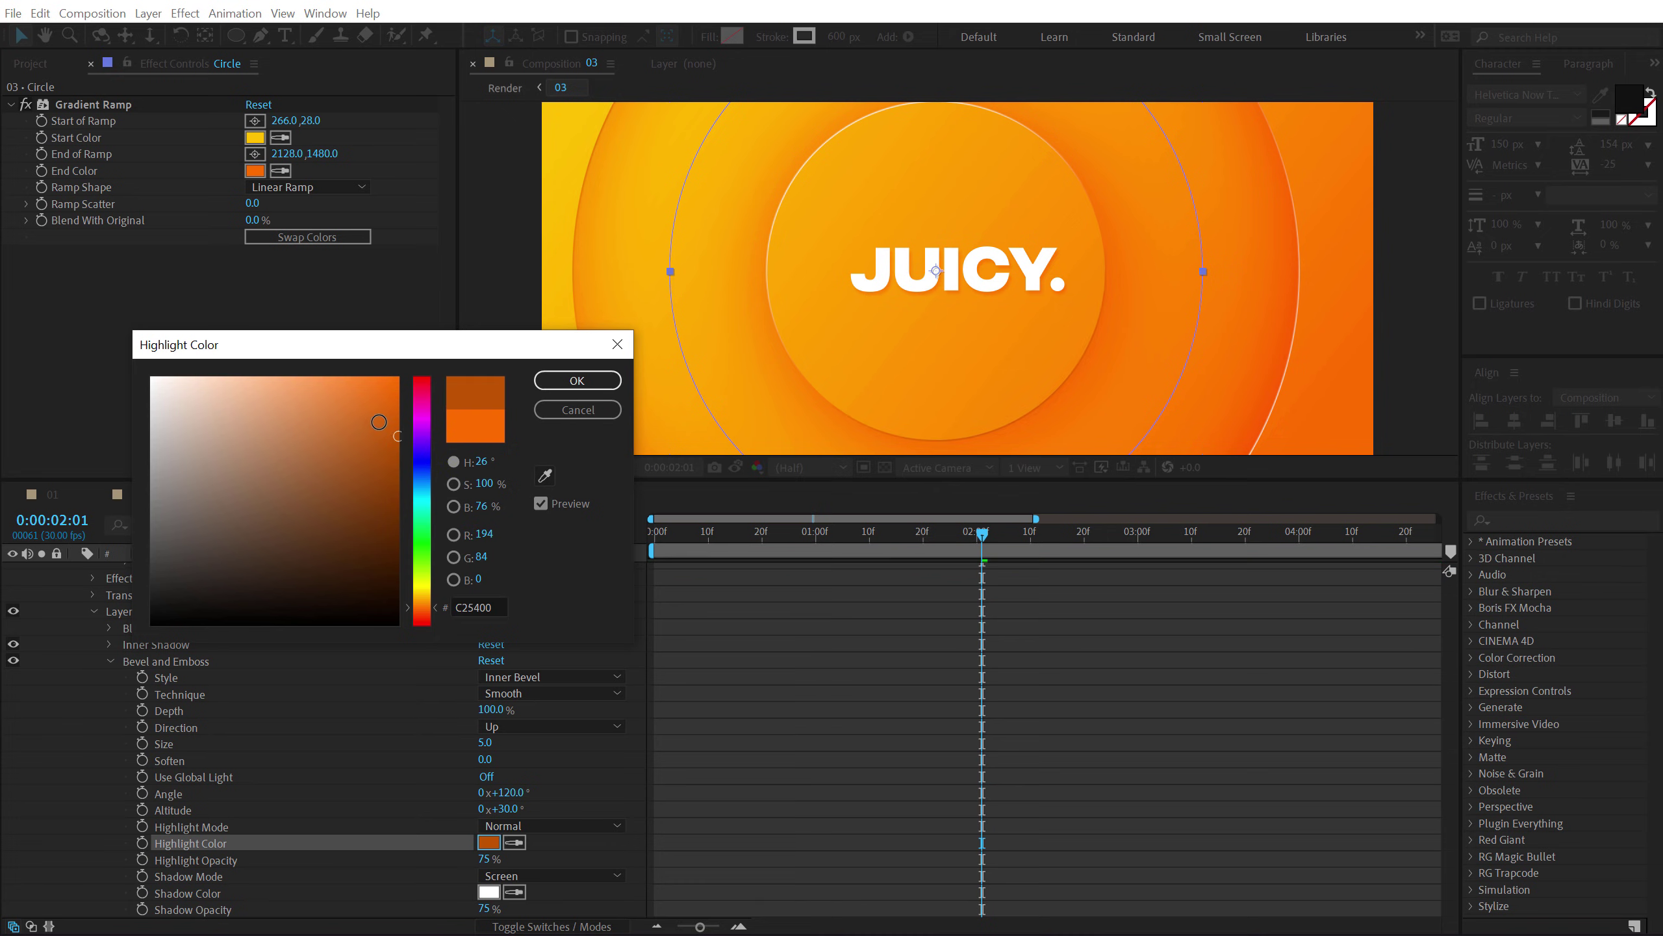
pyautogui.moveTo(398, 436); pyautogui.dragTo(406, 384)
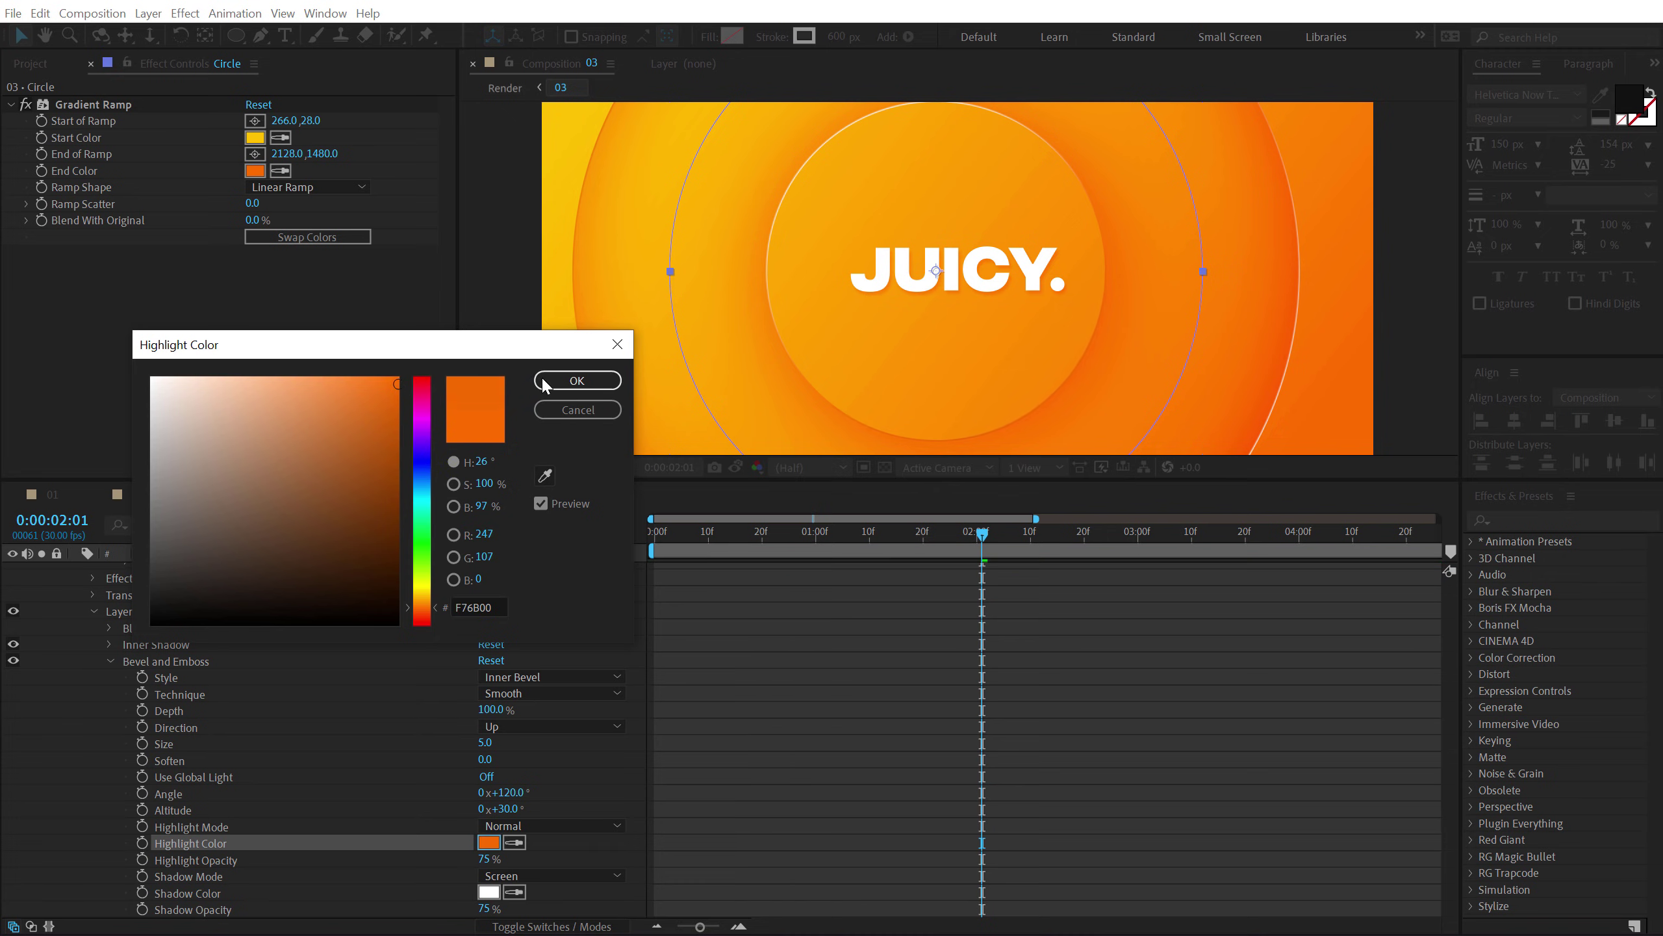
pyautogui.click(576, 381)
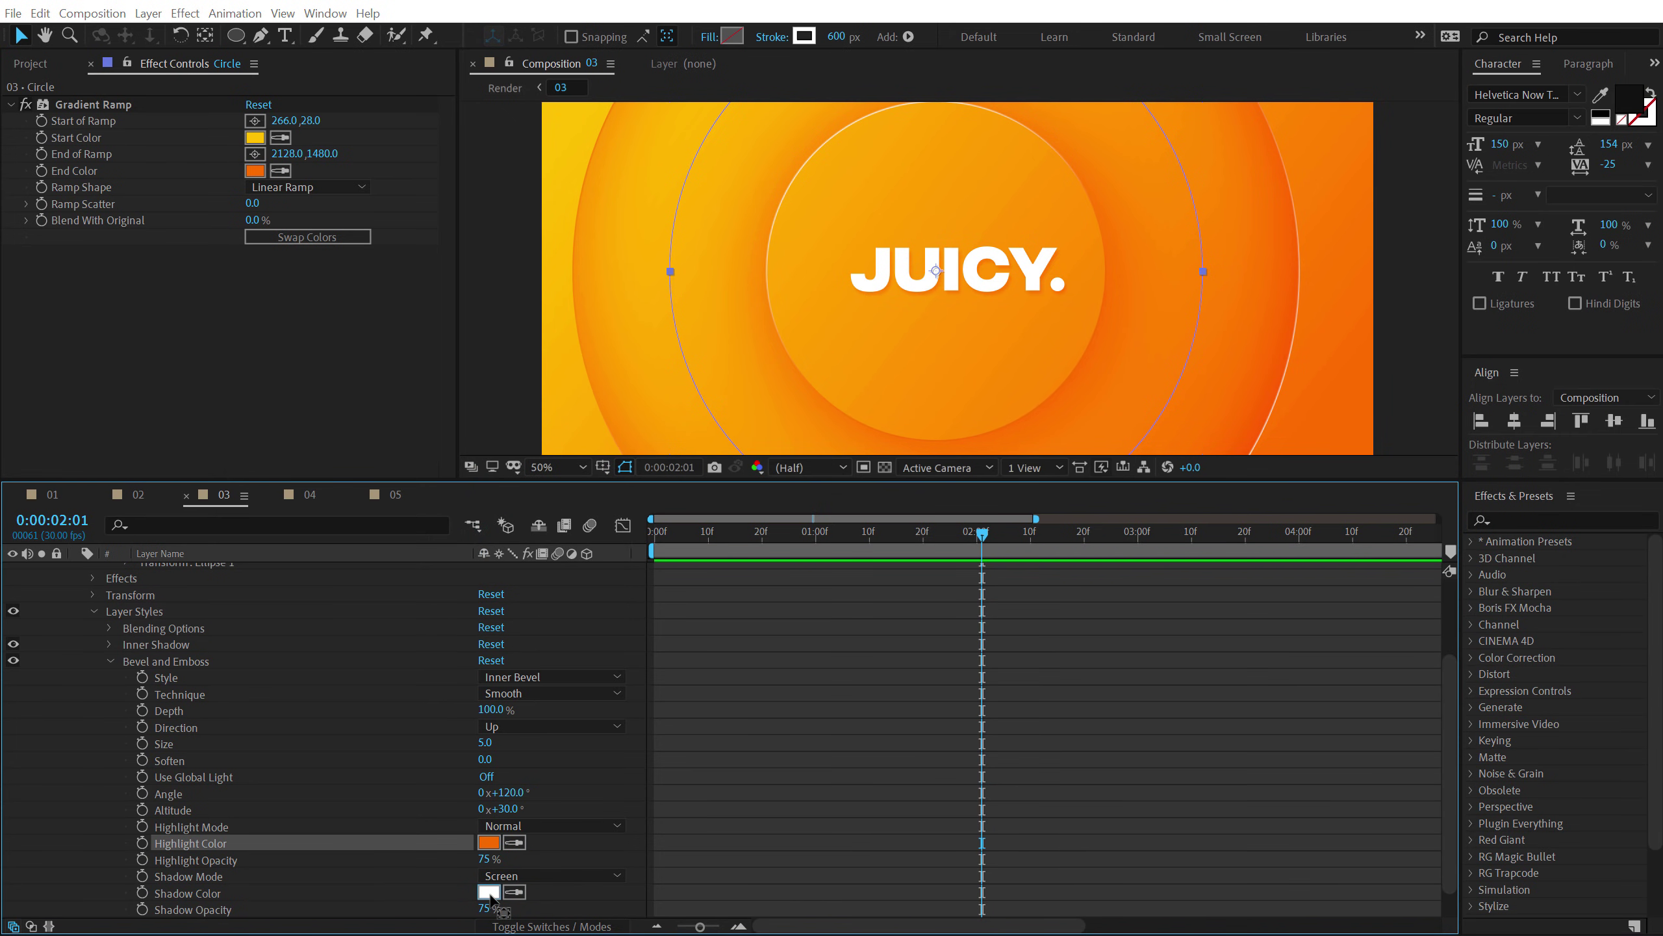
# Lower the Circle's Bevel and Emboss Shadow Opacity to 39% and set its Size to 8
pyautogui.click(488, 892)
pyautogui.click(566, 409)
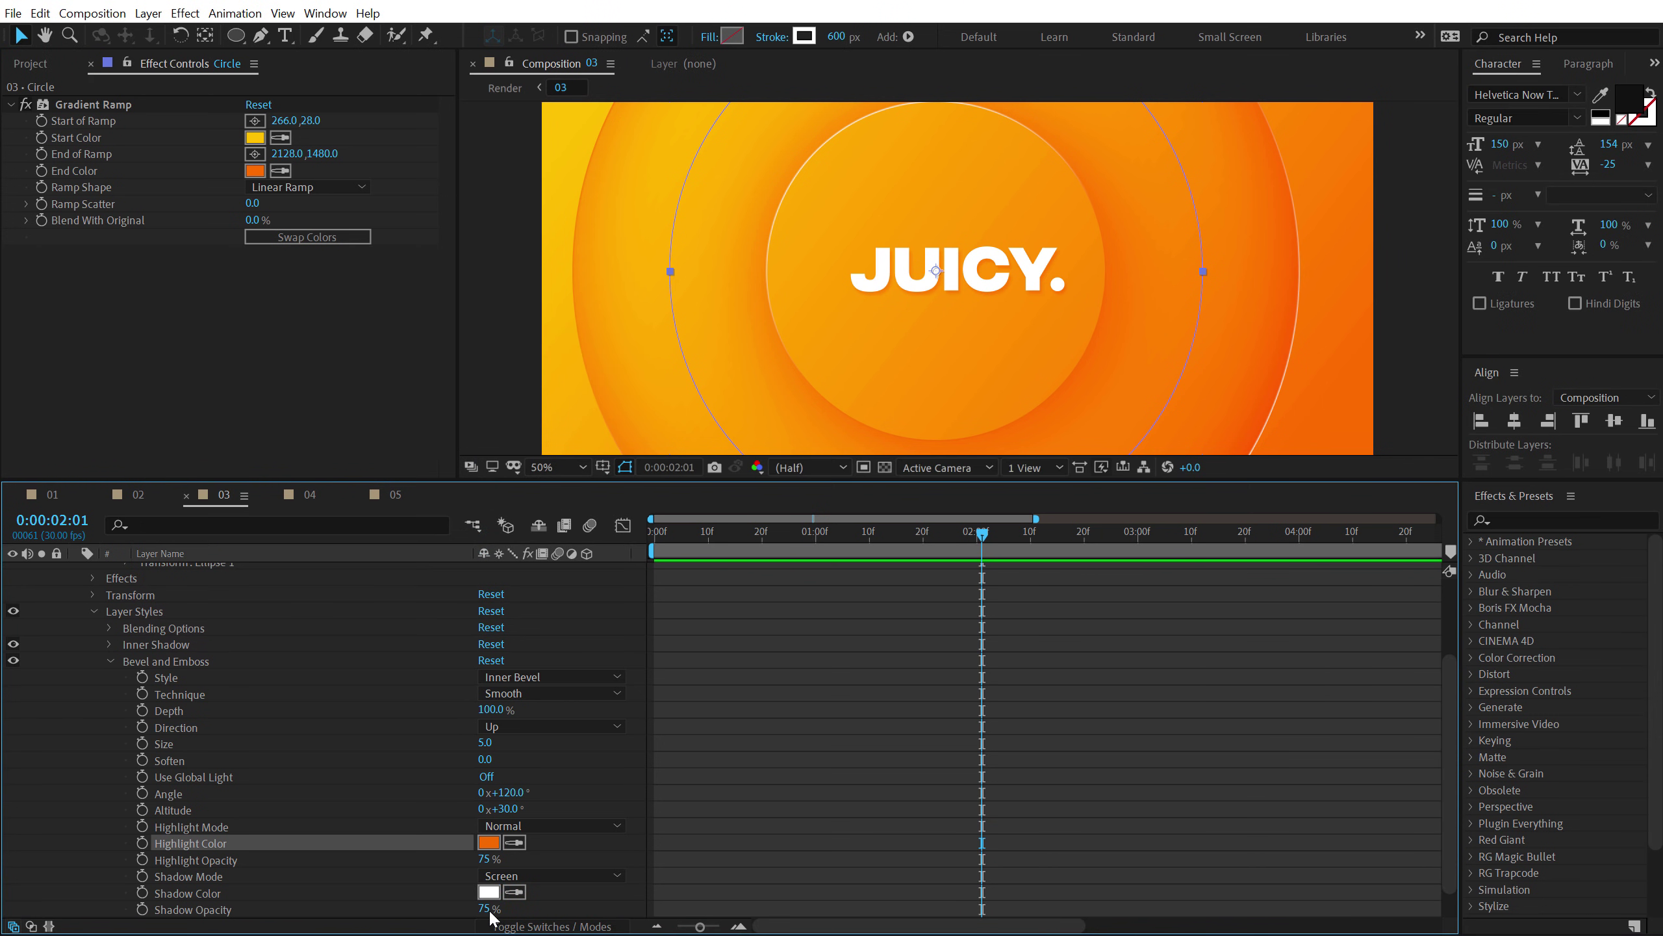
pyautogui.moveTo(485, 909)
pyautogui.mouseDown()
pyautogui.moveTo(421, 909)
pyautogui.moveTo(452, 906)
pyautogui.mouseUp()
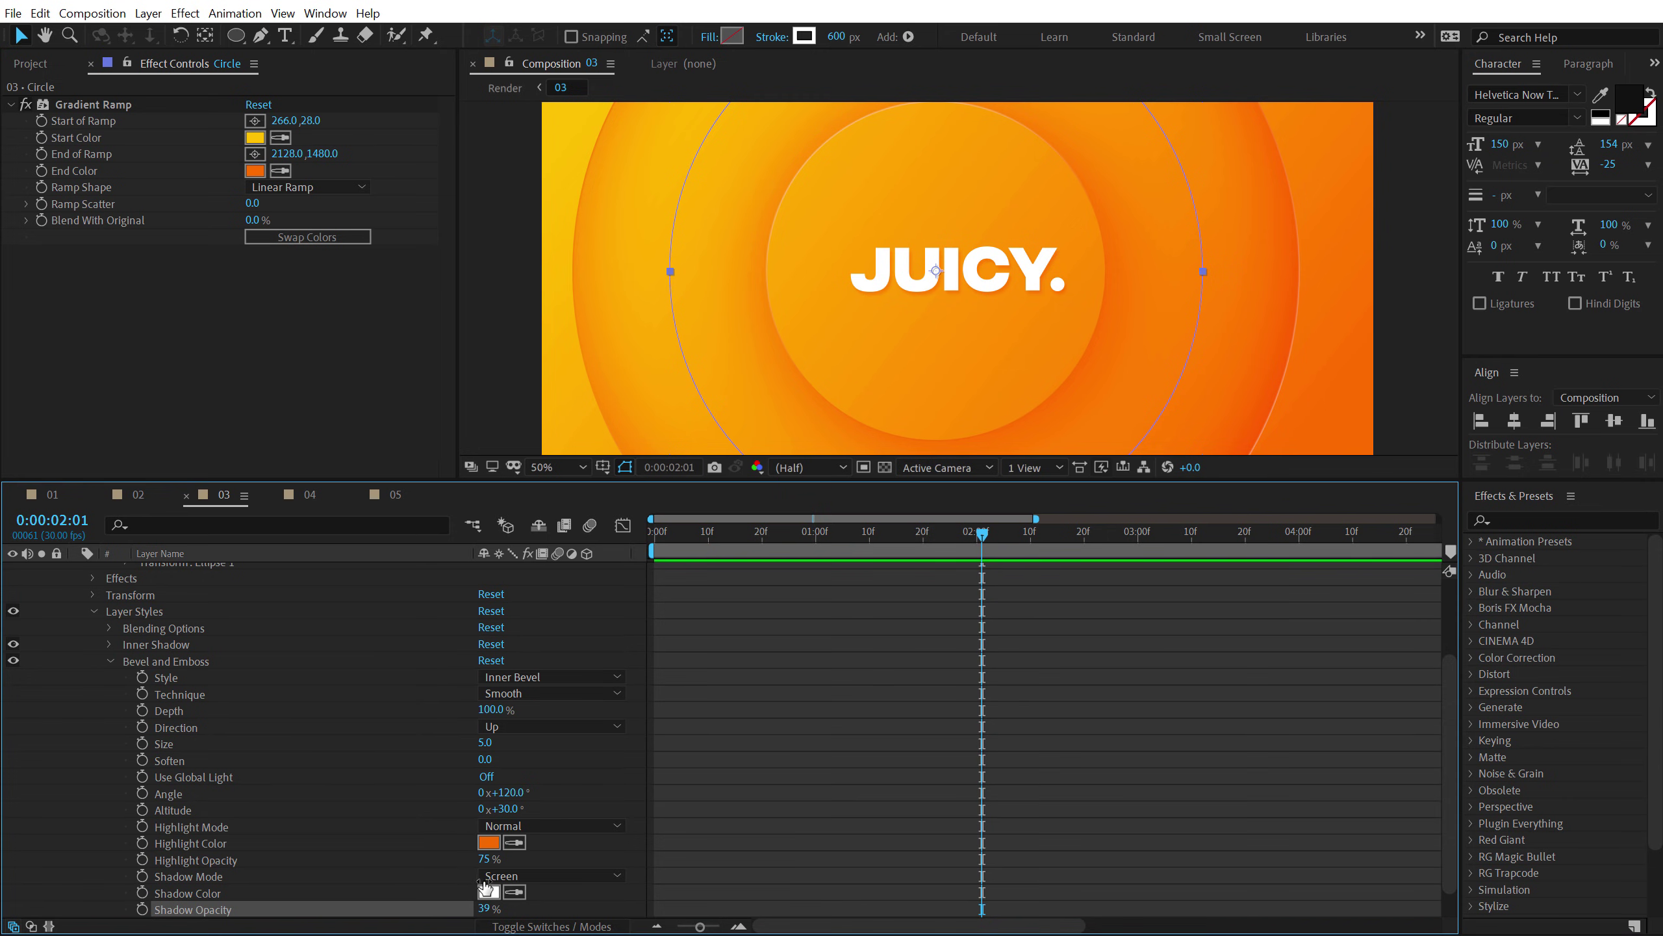
pyautogui.moveTo(485, 743)
pyautogui.mouseDown()
pyautogui.moveTo(472, 746)
pyautogui.moveTo(496, 746)
pyautogui.mouseUp()
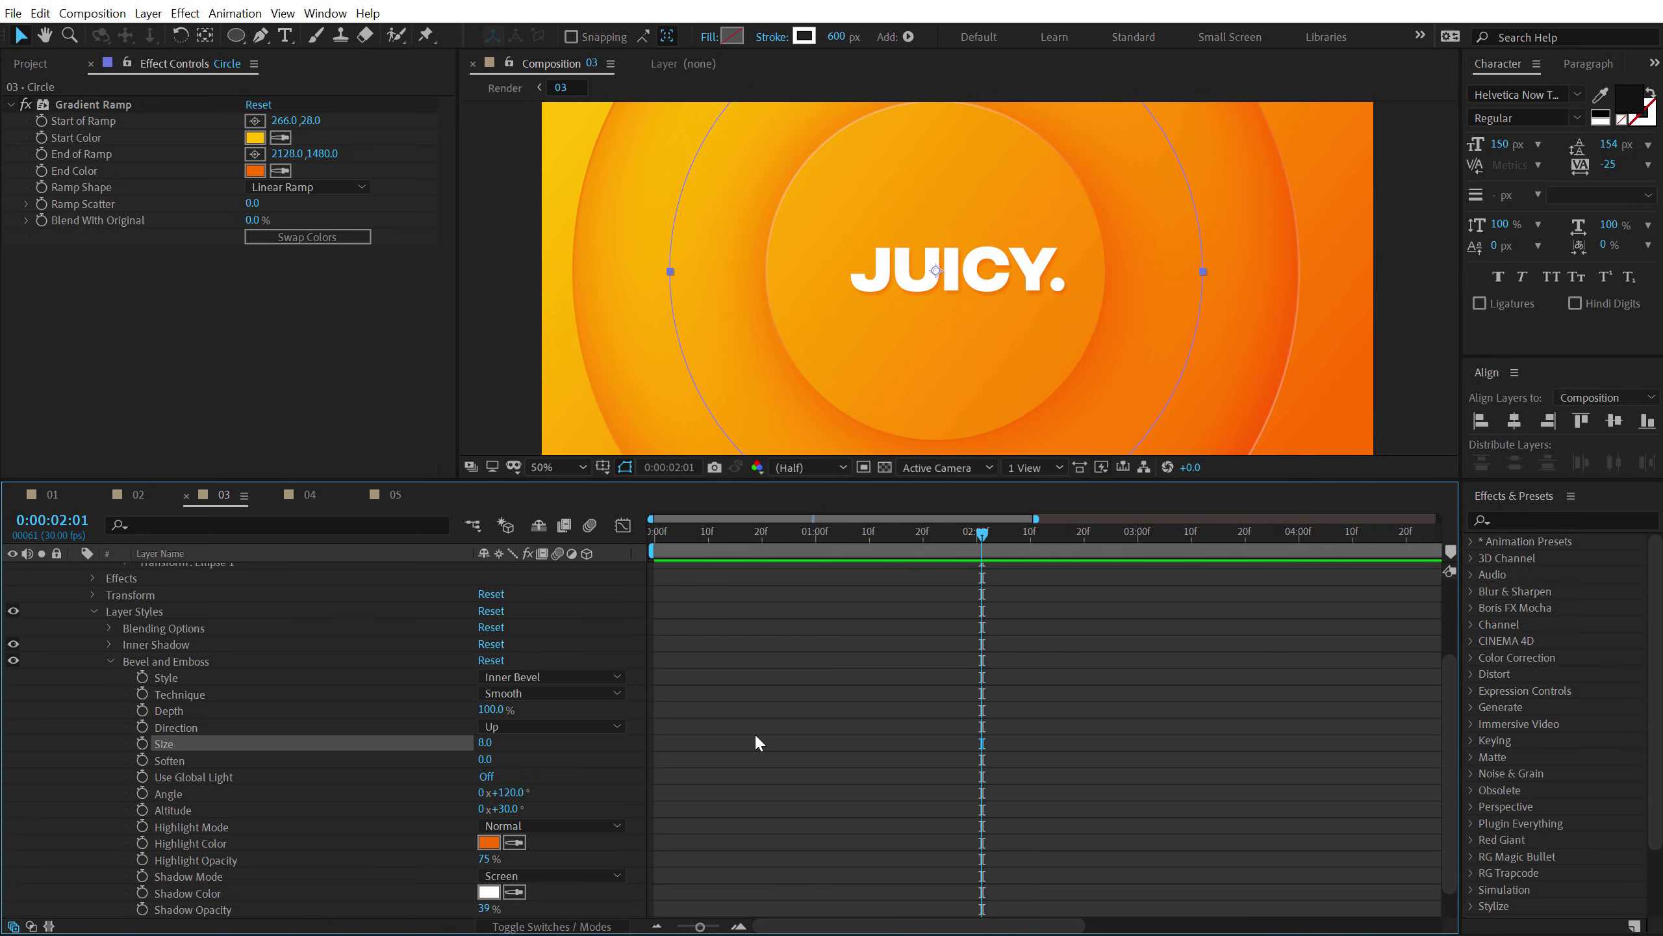
pyautogui.click(878, 570)
pyautogui.scroll(-2, 949, 399)
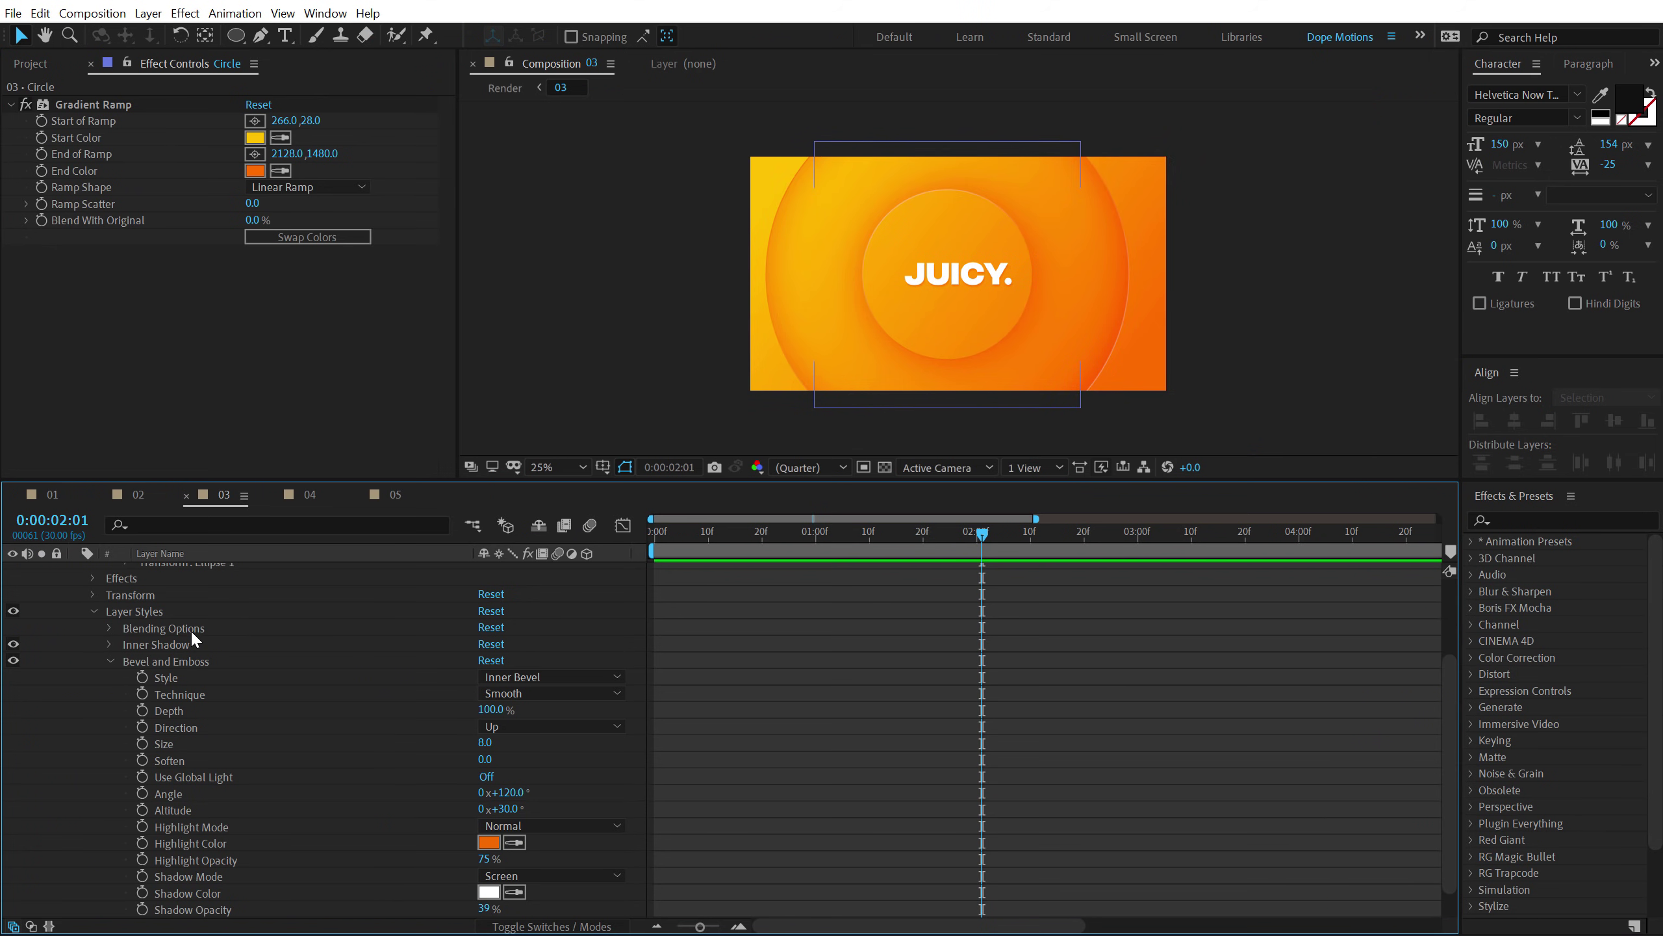
# Collapse the Circle's Layer Styles and add Trim Paths to its shape contents
pyautogui.scroll(3, 189, 629)
pyautogui.click(95, 718)
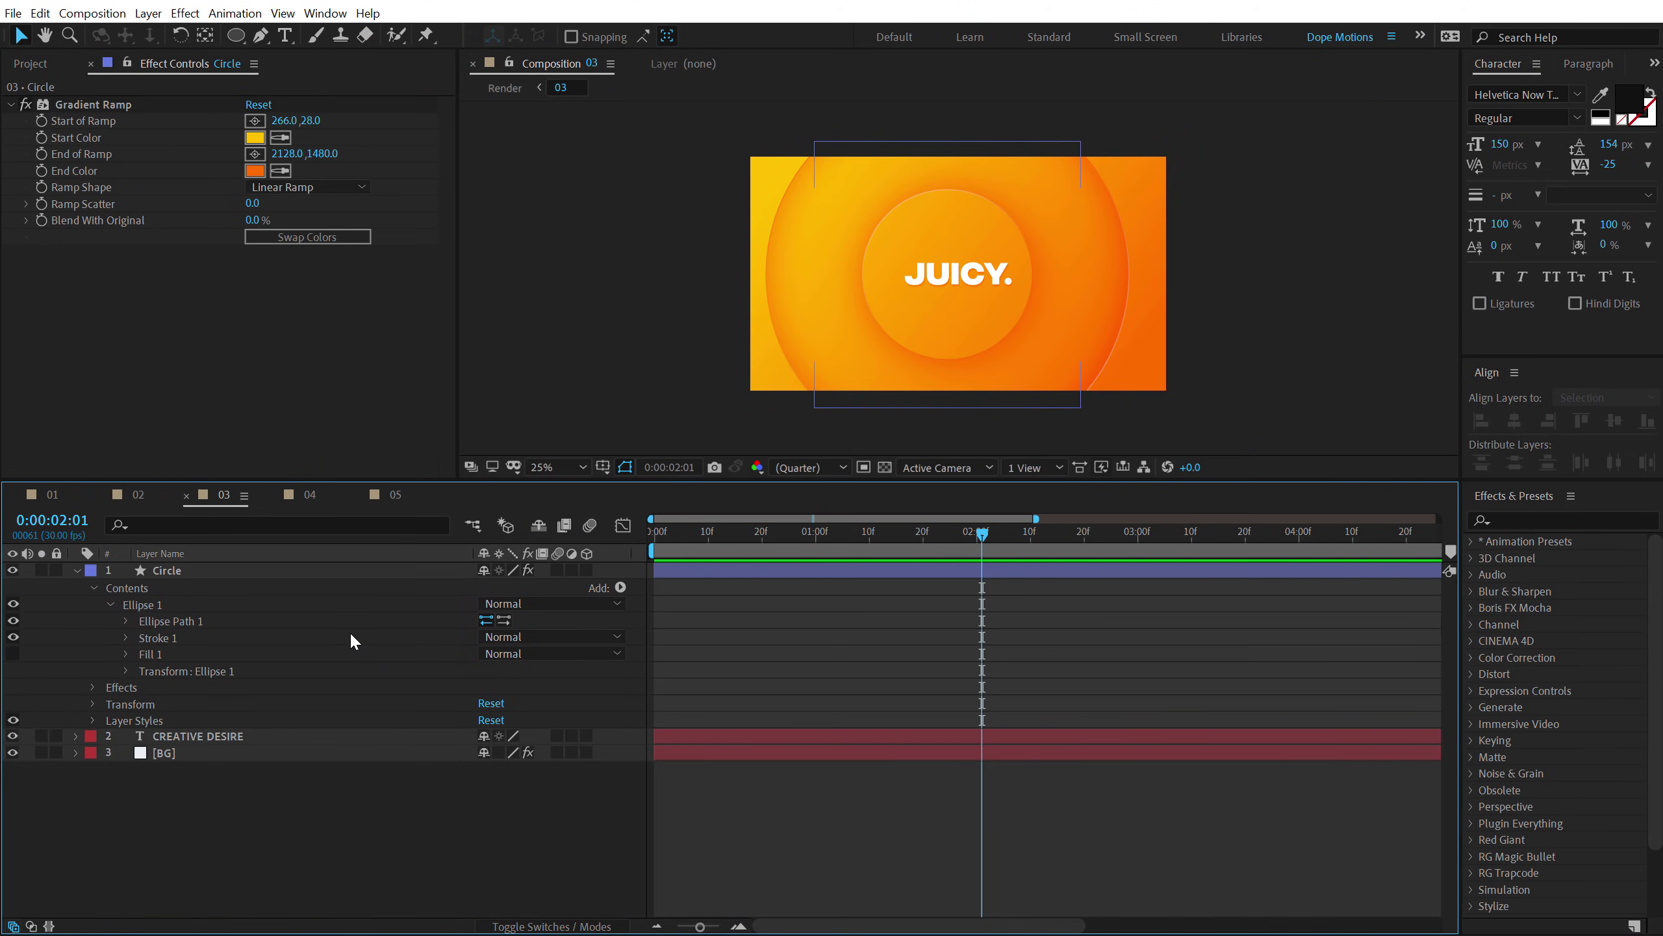
pyautogui.click(619, 588)
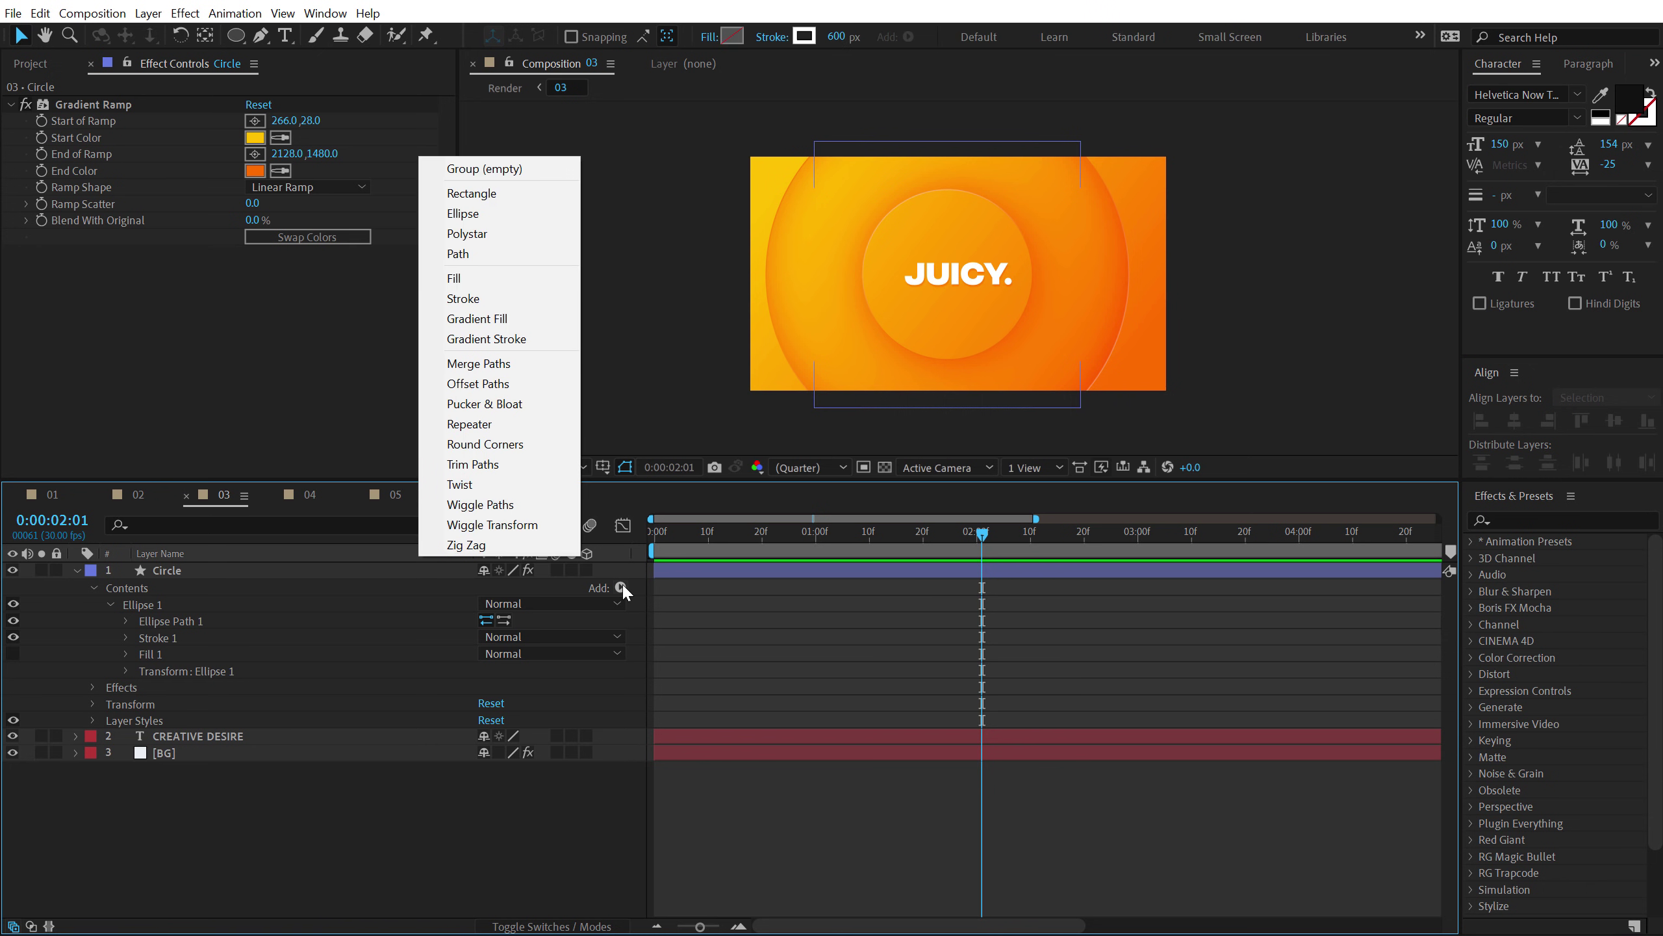
pyautogui.click(480, 464)
# At 0:00:01:00, set the Trim Paths End to 0% and start keyframing both End and Offset
pyautogui.click(815, 533)
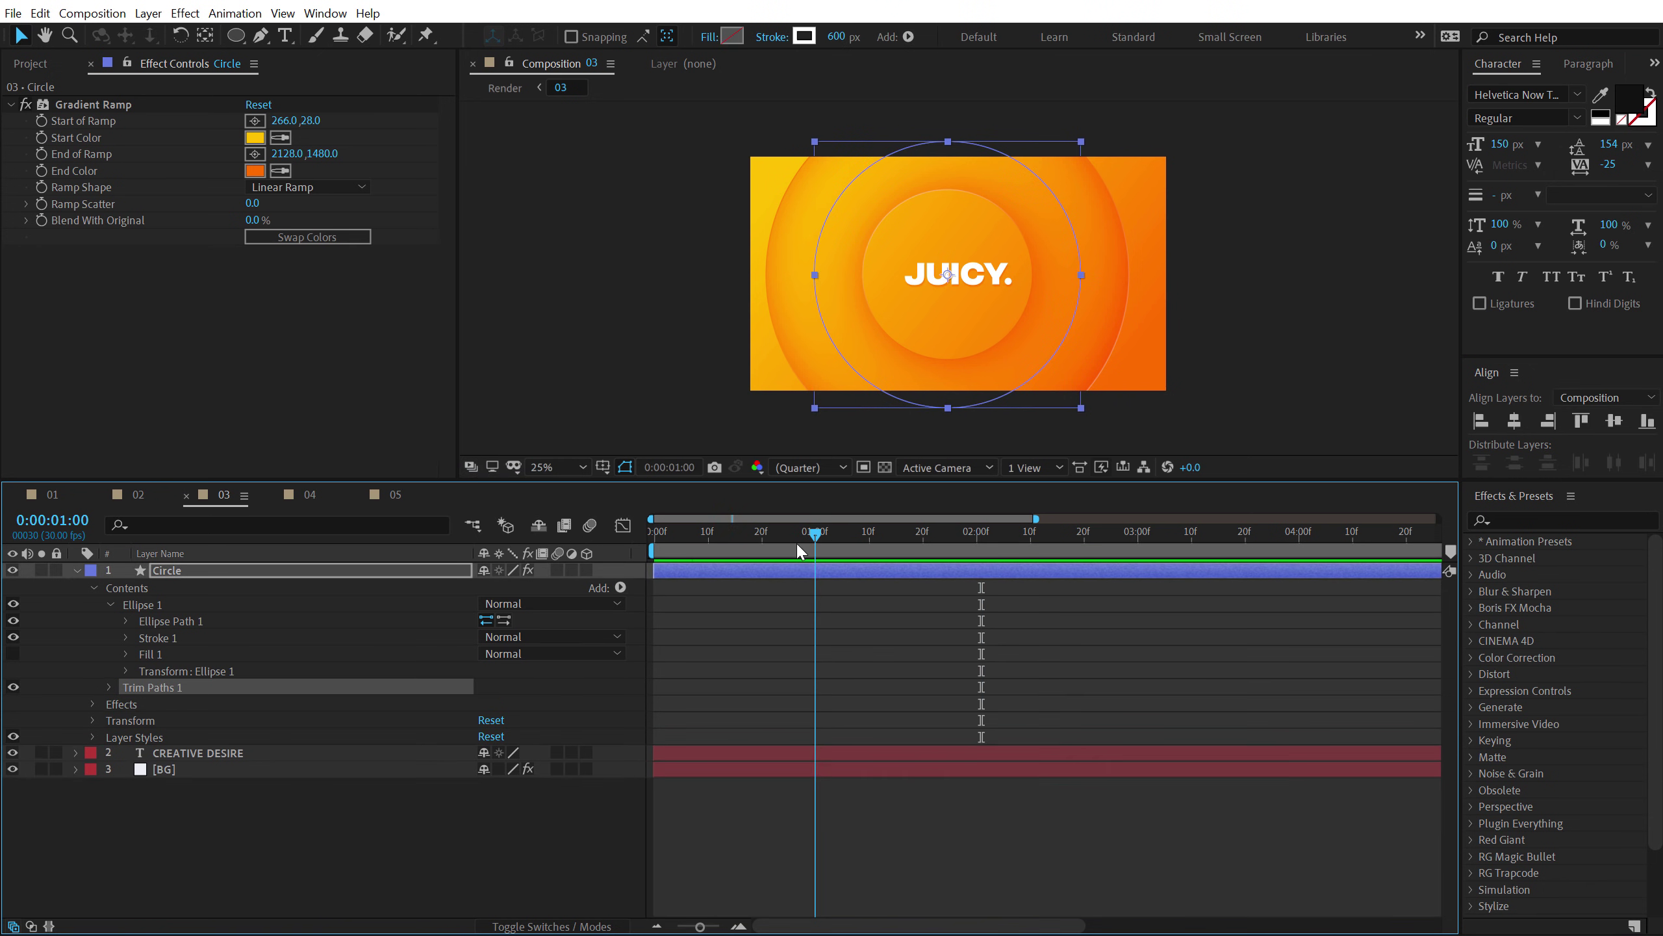
pyautogui.click(110, 686)
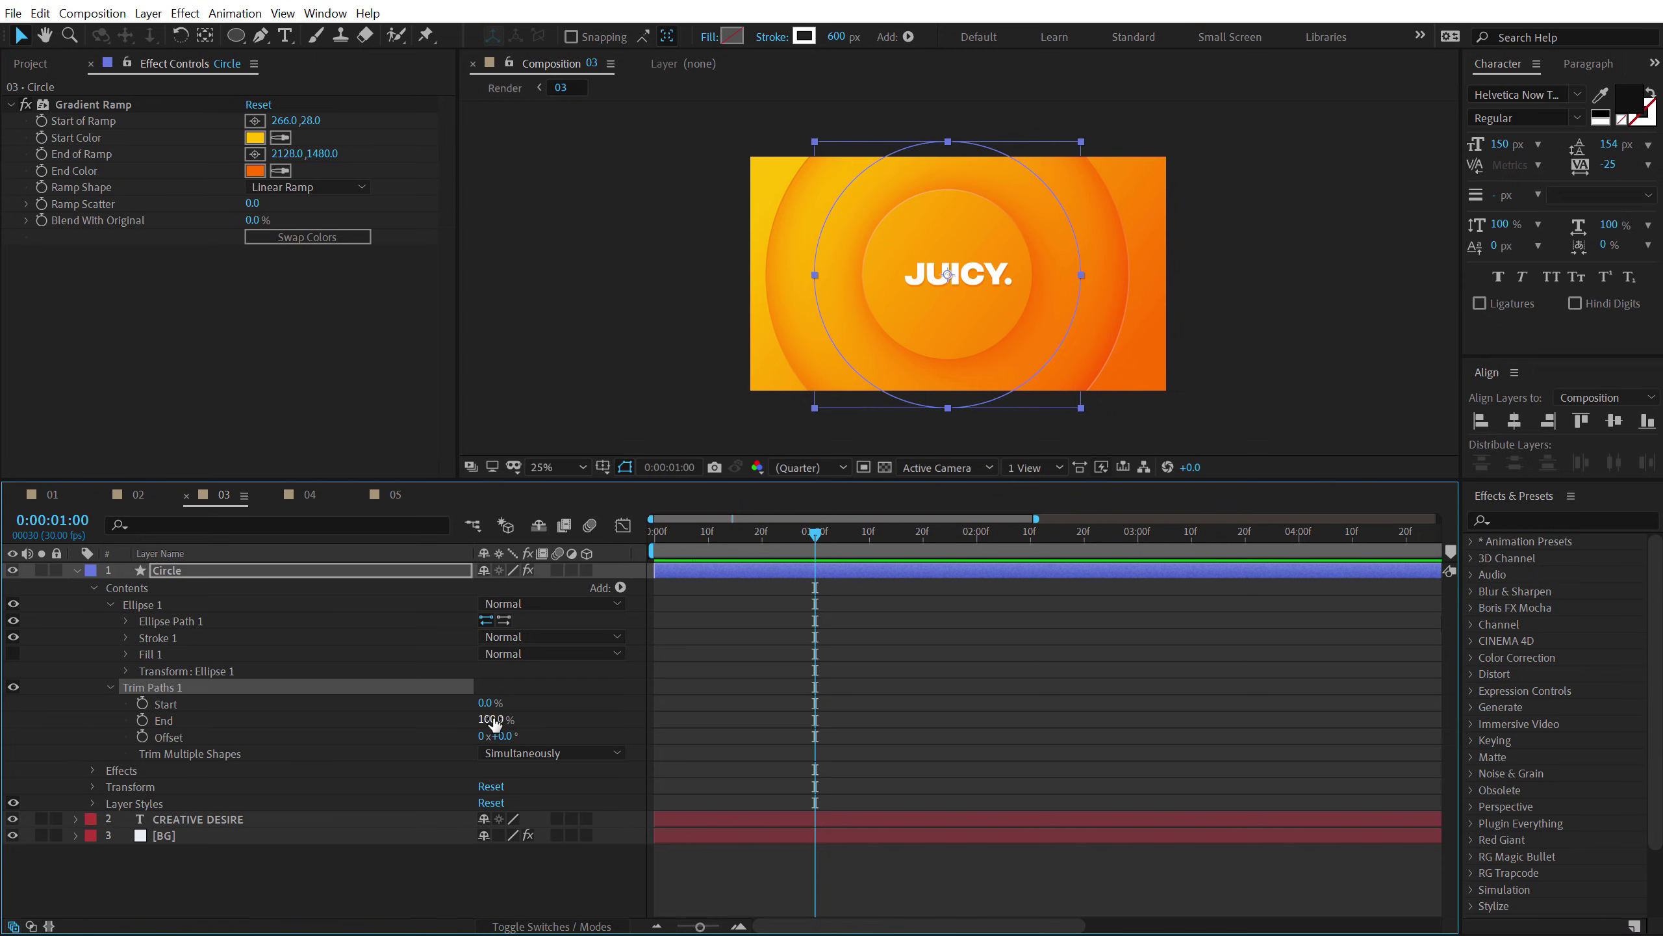
pyautogui.moveTo(492, 723); pyautogui.dragTo(159, 722)
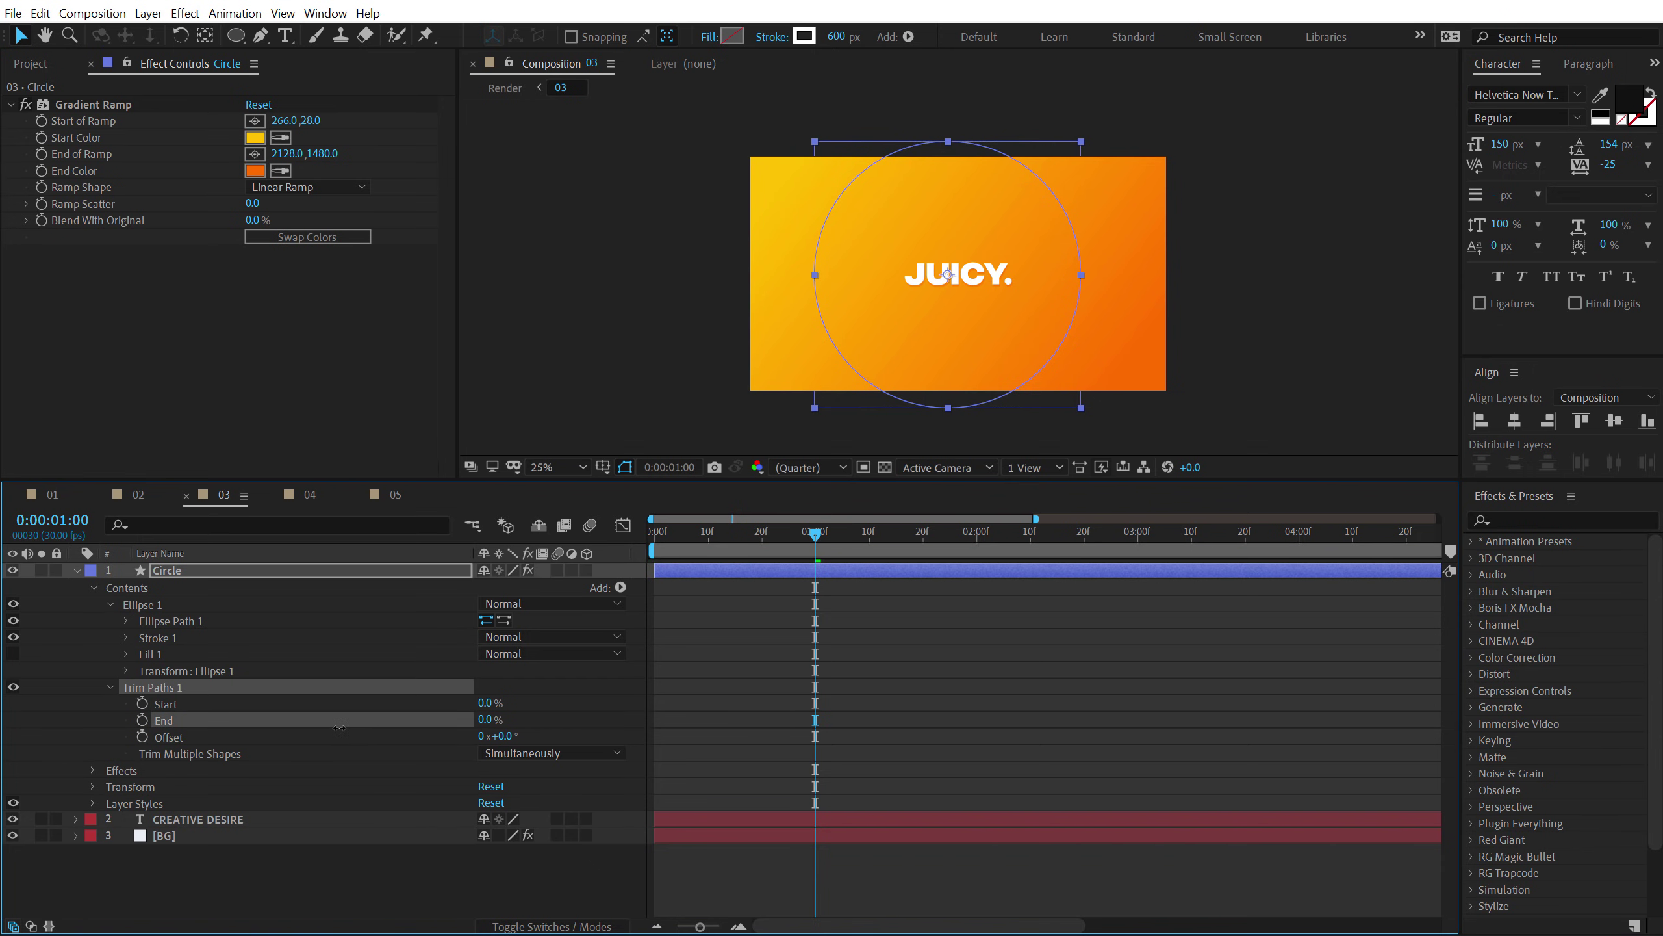
pyautogui.click(141, 720)
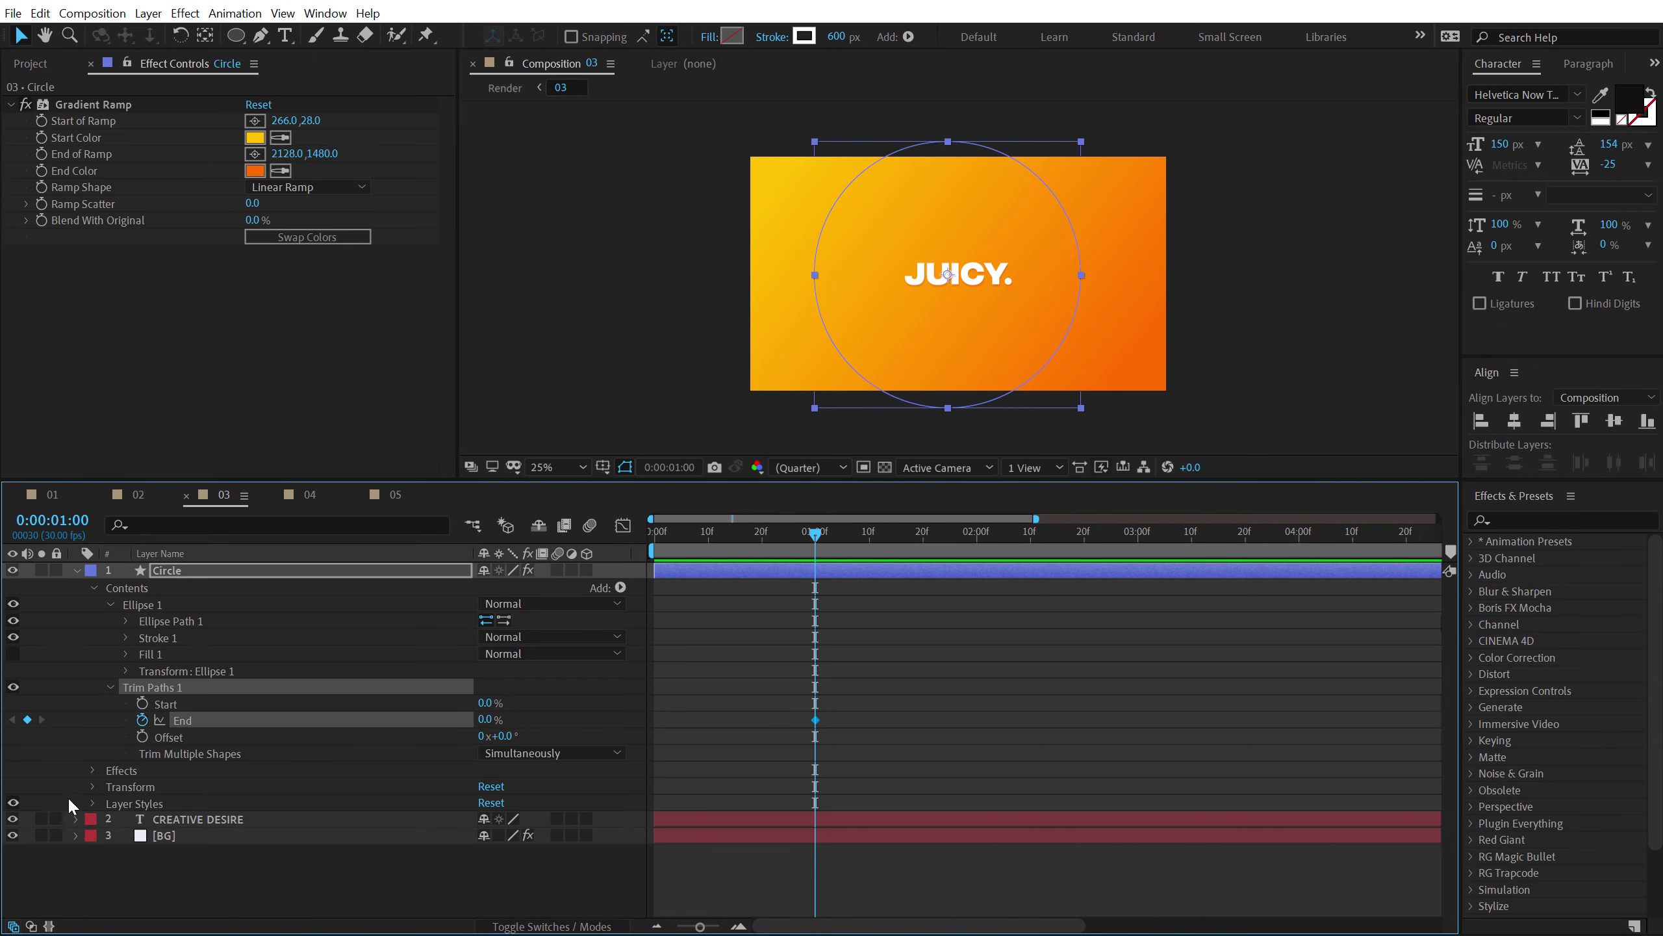
pyautogui.click(141, 736)
# At 0:00:02:00, keyframe the Trim Paths End at 100% and Offset at 159°, and scrub through the reveal
pyautogui.moveTo(811, 549); pyautogui.dragTo(976, 551)
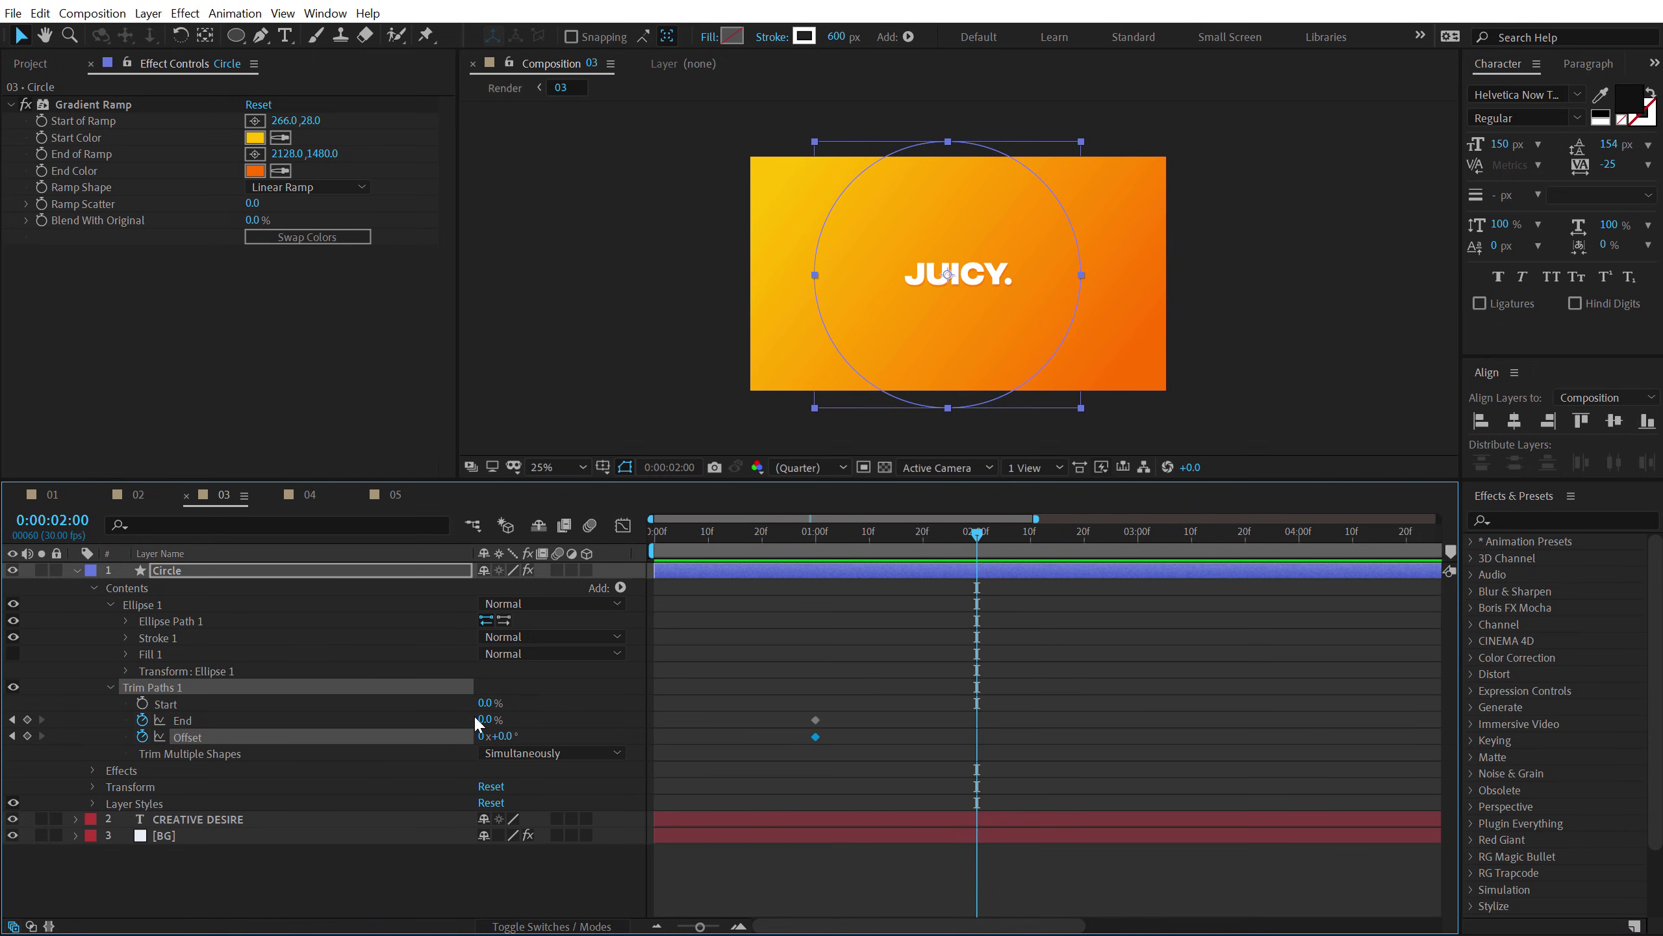
pyautogui.moveTo(482, 720); pyautogui.dragTo(598, 712)
pyautogui.moveTo(504, 734); pyautogui.dragTo(648, 724)
pyautogui.moveTo(820, 528); pyautogui.dragTo(883, 583)
pyautogui.moveTo(912, 583); pyautogui.dragTo(976, 579)
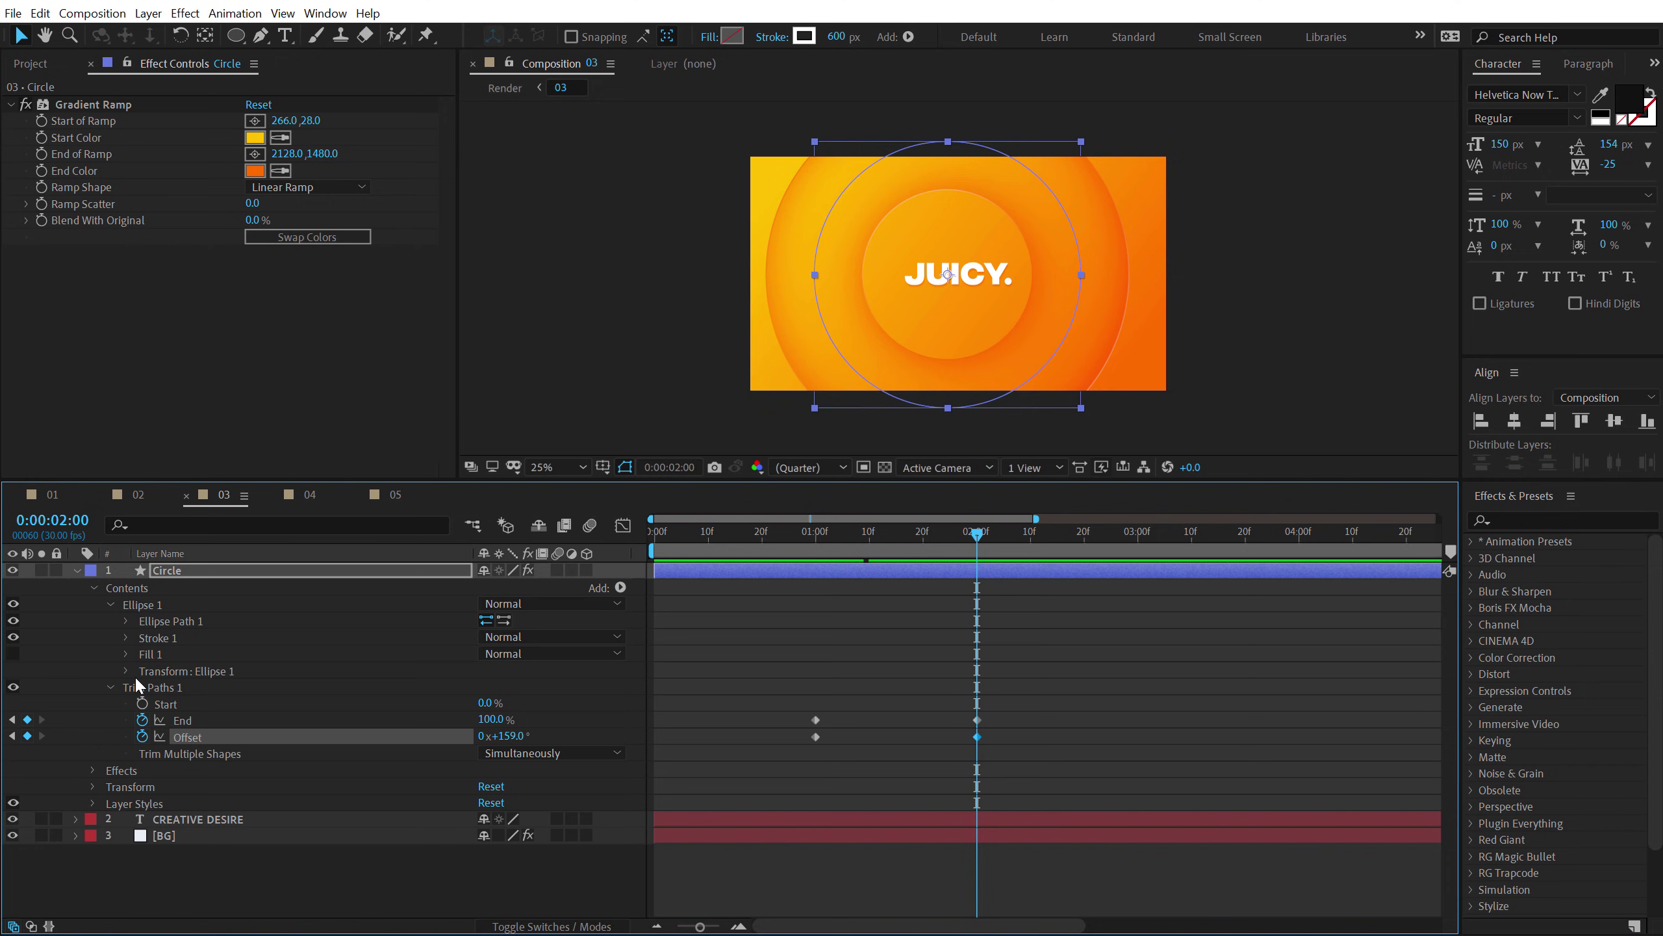
# Keyframe the Circle's Stroke Width at 100 on 0:00:01:00 and 600 on 0:00:02:00, and scrub through the growth
pyautogui.click(126, 637)
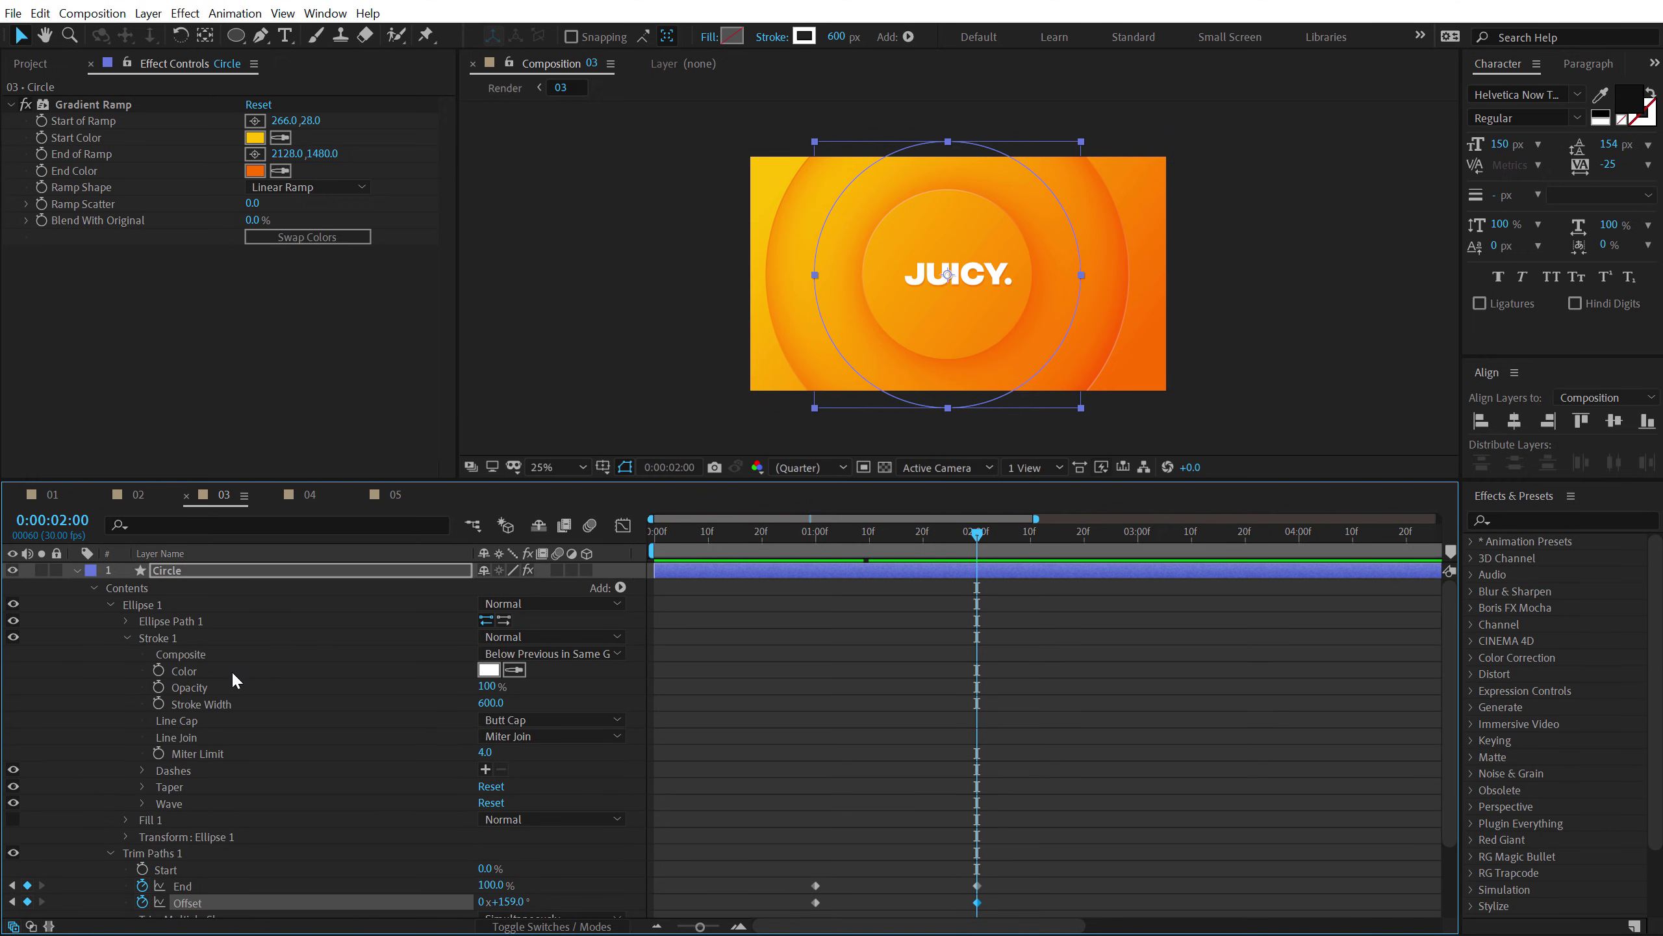
pyautogui.click(158, 704)
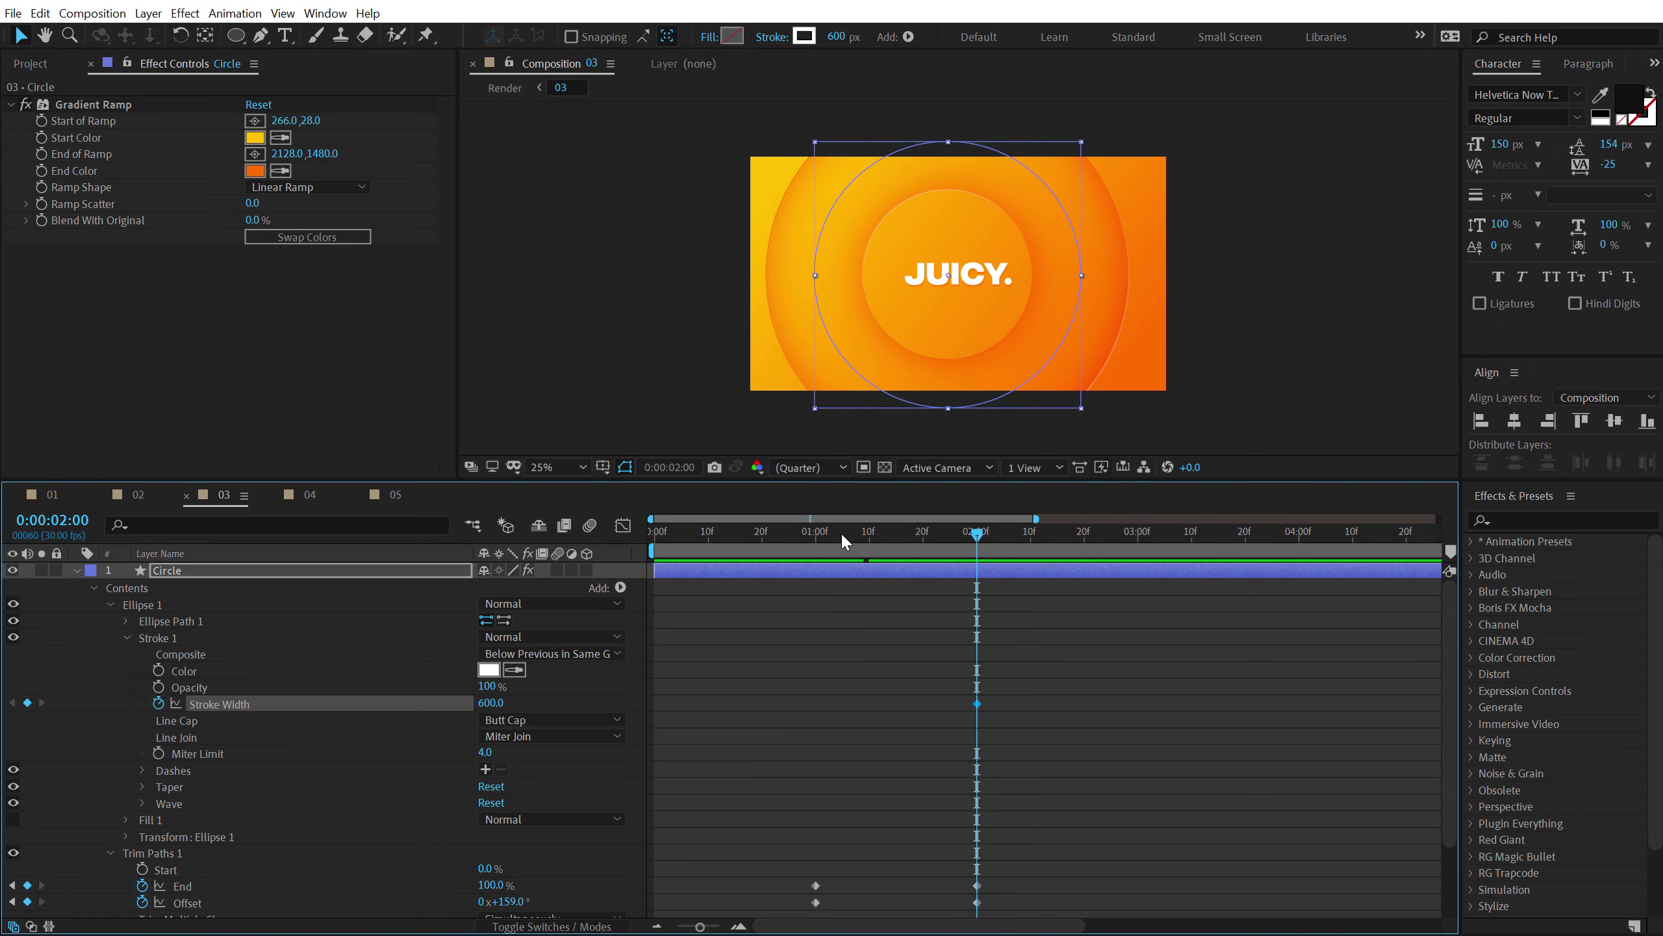
pyautogui.moveTo(841, 532)
pyautogui.mouseDown()
pyautogui.moveTo(798, 545)
pyautogui.moveTo(815, 536)
pyautogui.mouseUp()
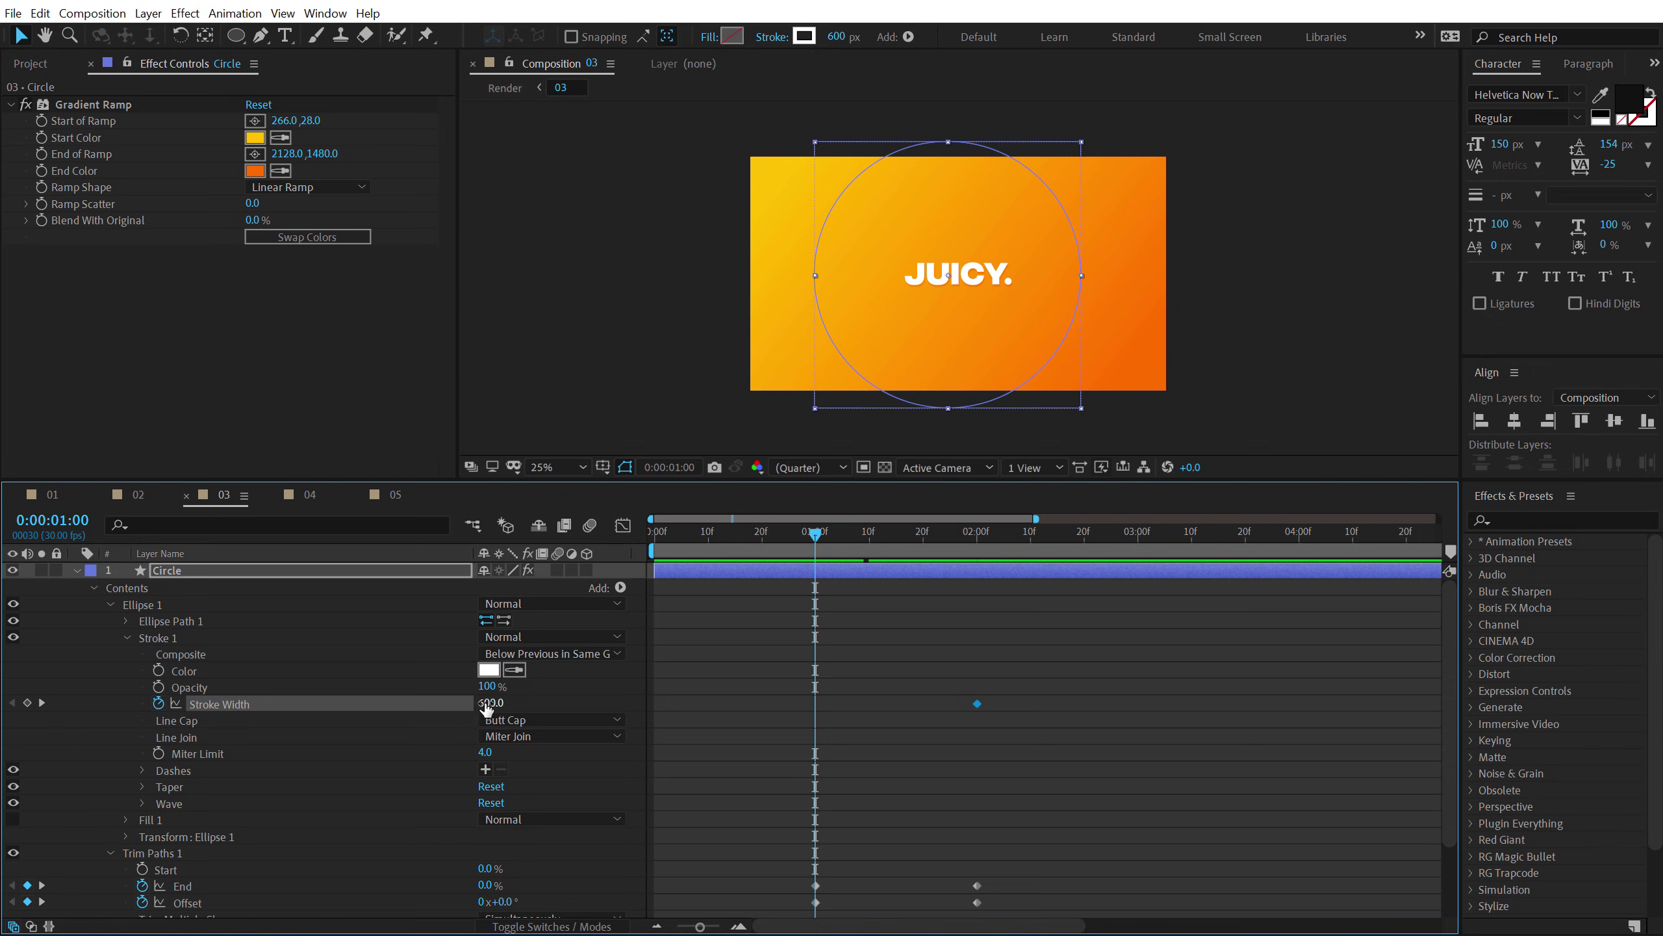
pyautogui.click(486, 705)
pyautogui.click(673, 666)
pyautogui.moveTo(819, 532)
pyautogui.mouseDown()
pyautogui.moveTo(985, 531)
pyautogui.moveTo(905, 536)
pyautogui.mouseUp()
# Apply Easy Ease to all the Circle's Stroke Width, End and Offset keyframes
pyautogui.moveTo(1089, 632); pyautogui.dragTo(722, 918)
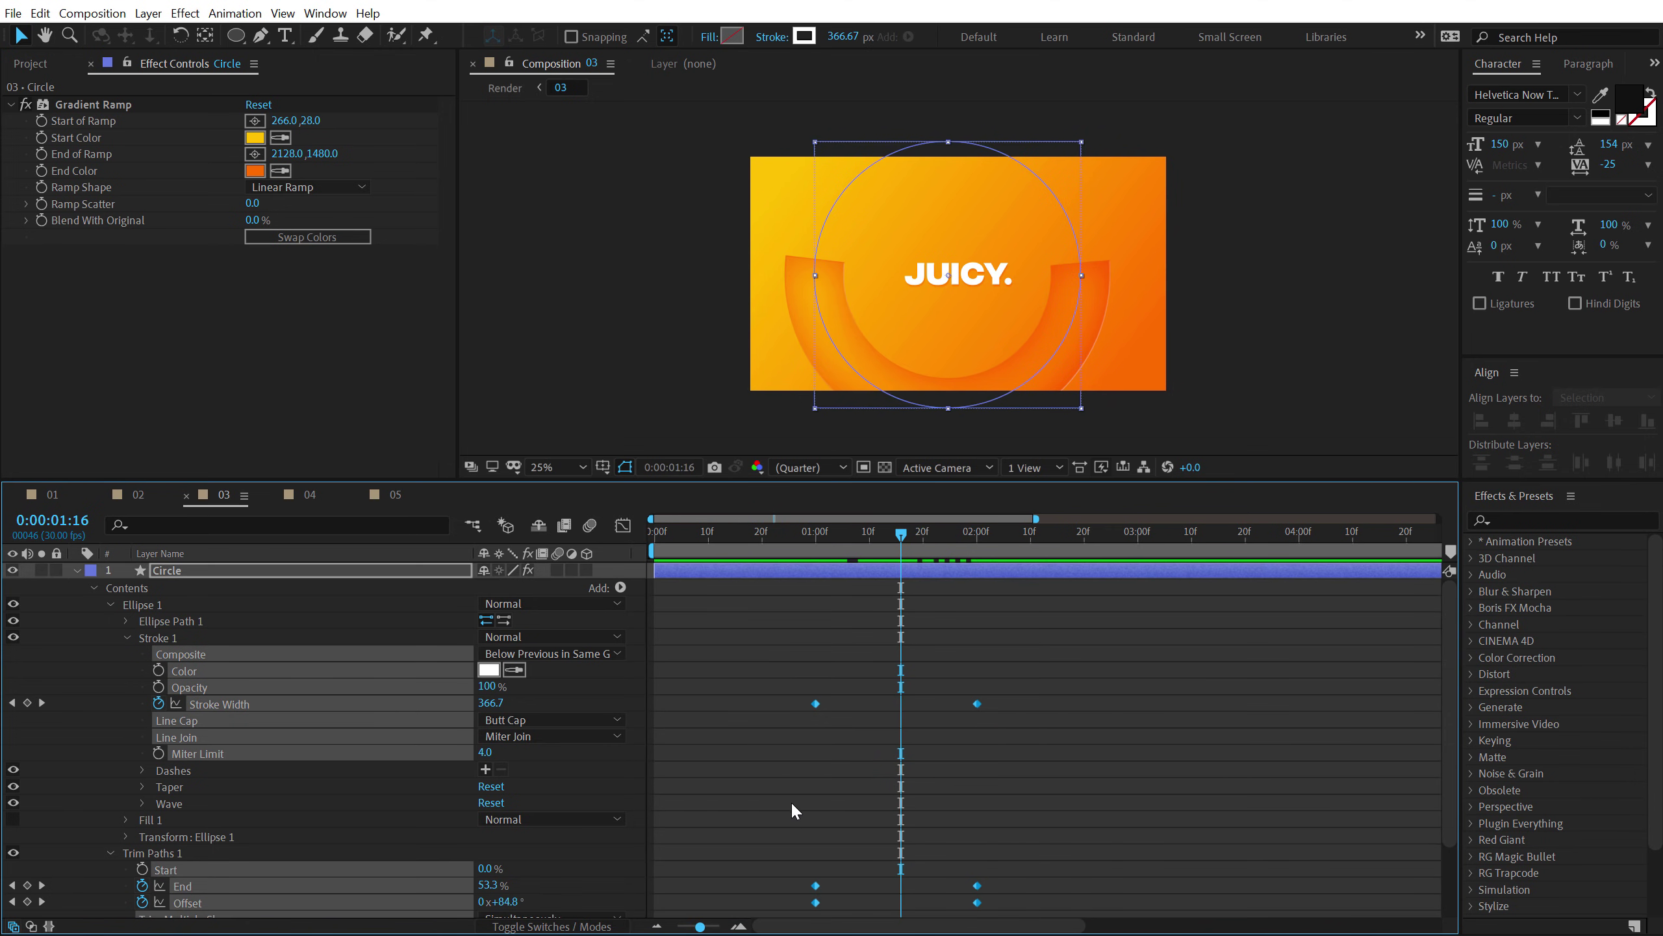
pyautogui.rightClick(815, 703)
pyautogui.moveTo(993, 699)
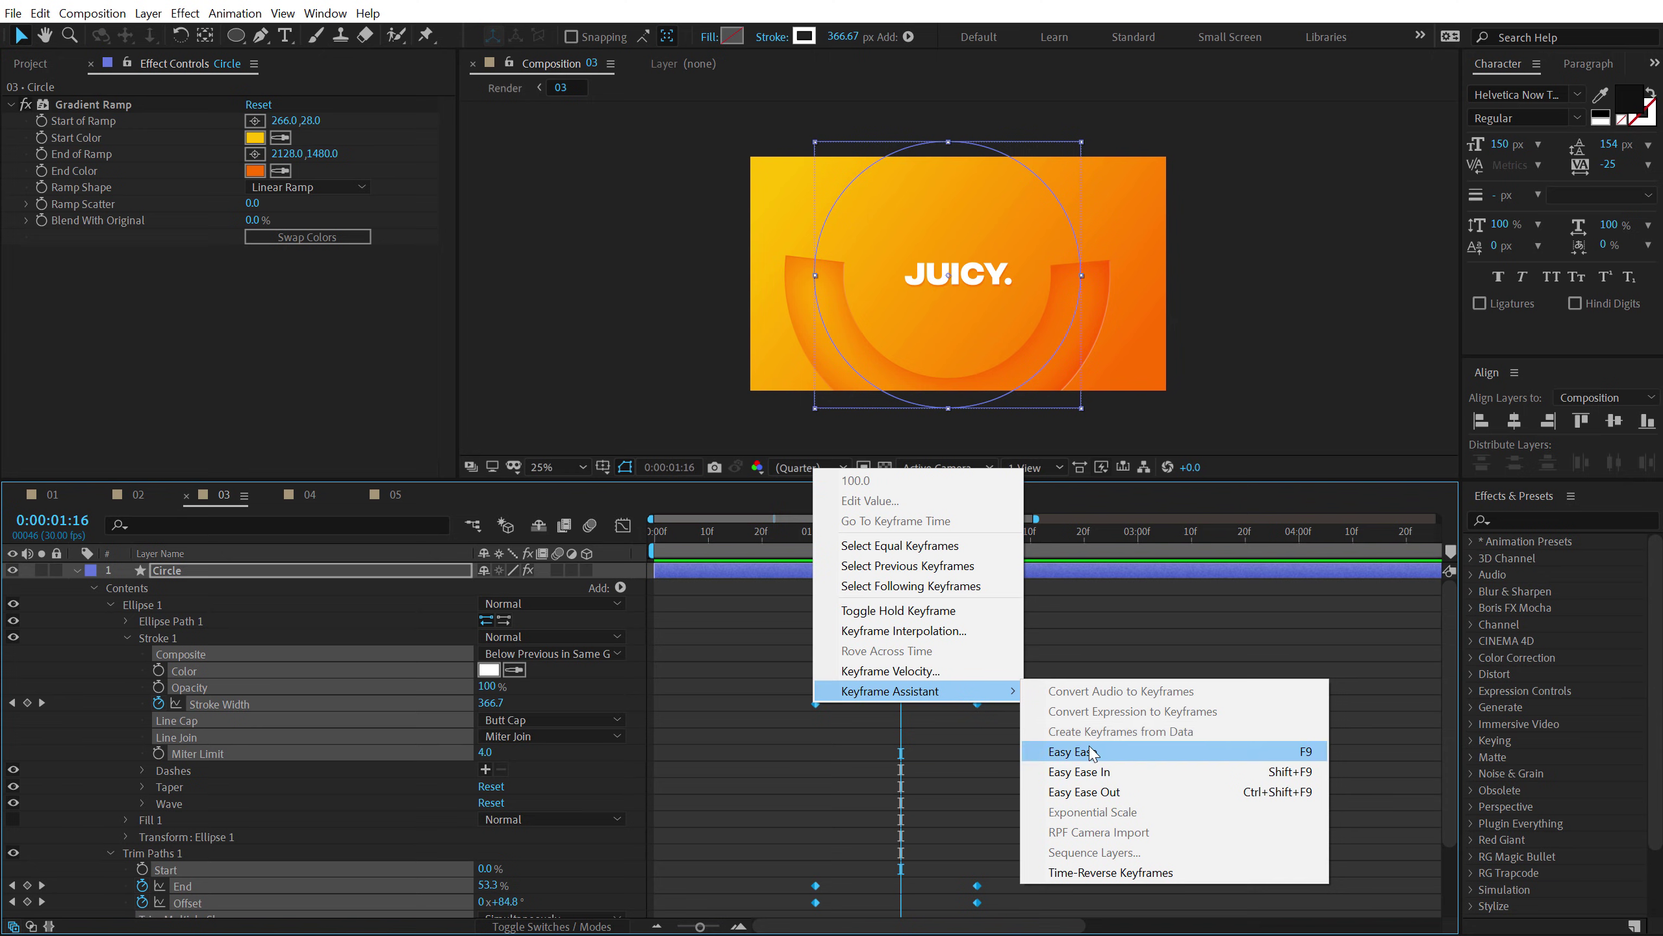
pyautogui.click(1090, 752)
# Reshape the keyframes' speed curves in the Graph Editor to a fast start with a long ease-out, and preview the motion
pyautogui.click(622, 525)
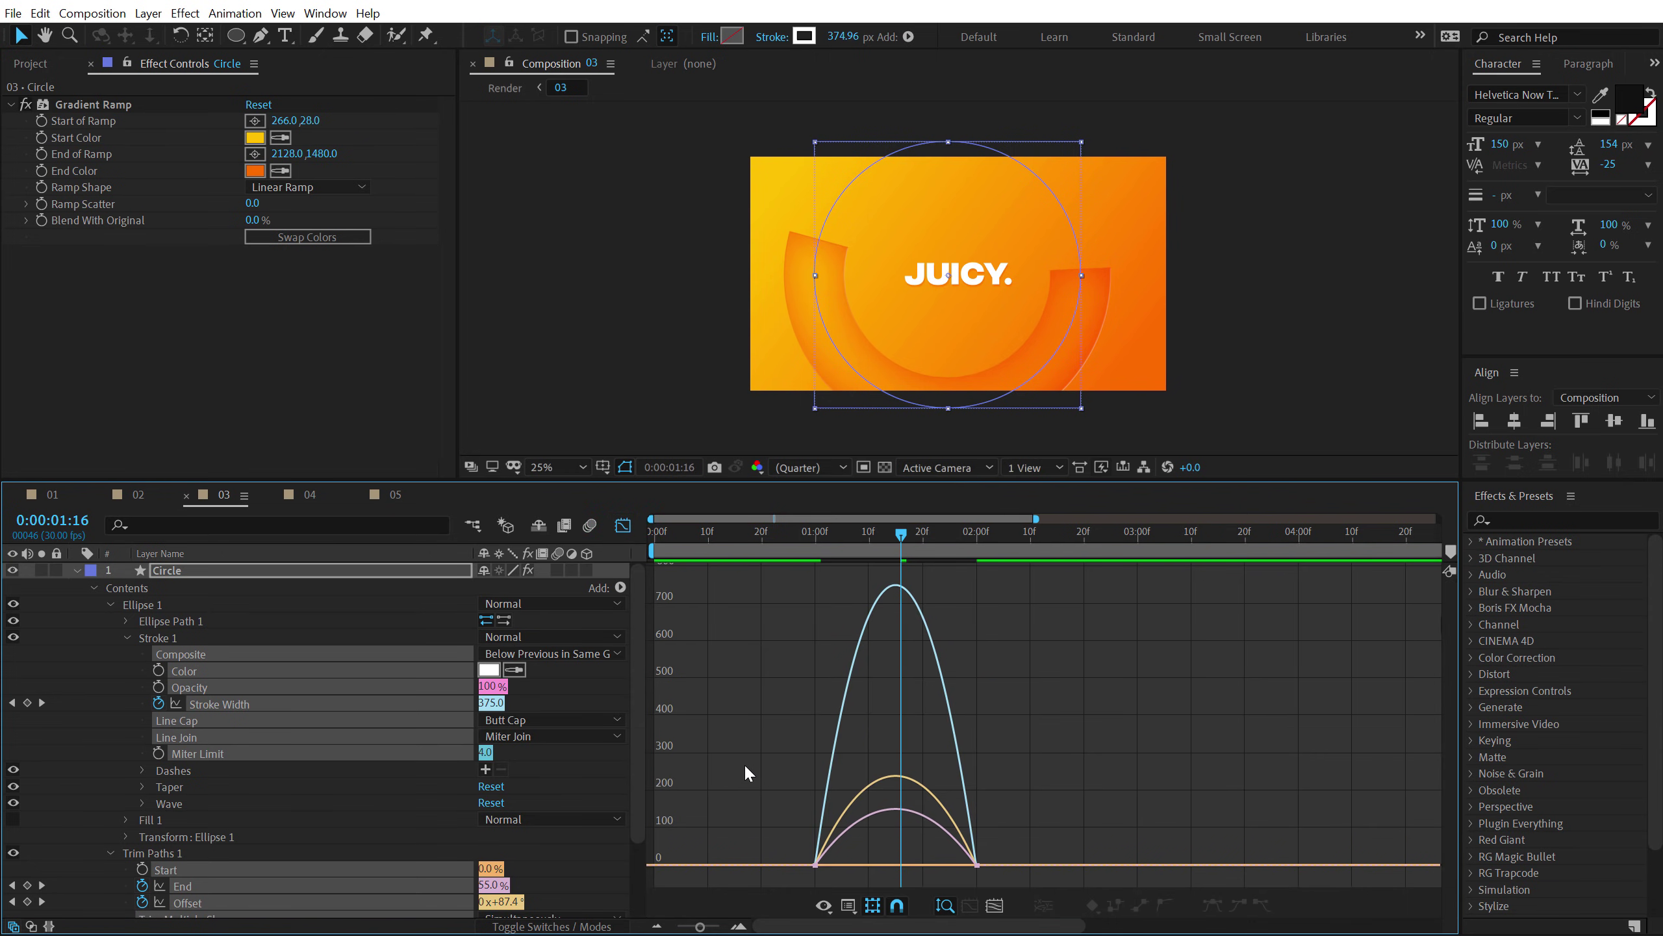
pyautogui.scroll(3, 746, 762)
pyautogui.moveTo(1224, 790); pyautogui.dragTo(969, 861)
pyautogui.click(888, 534)
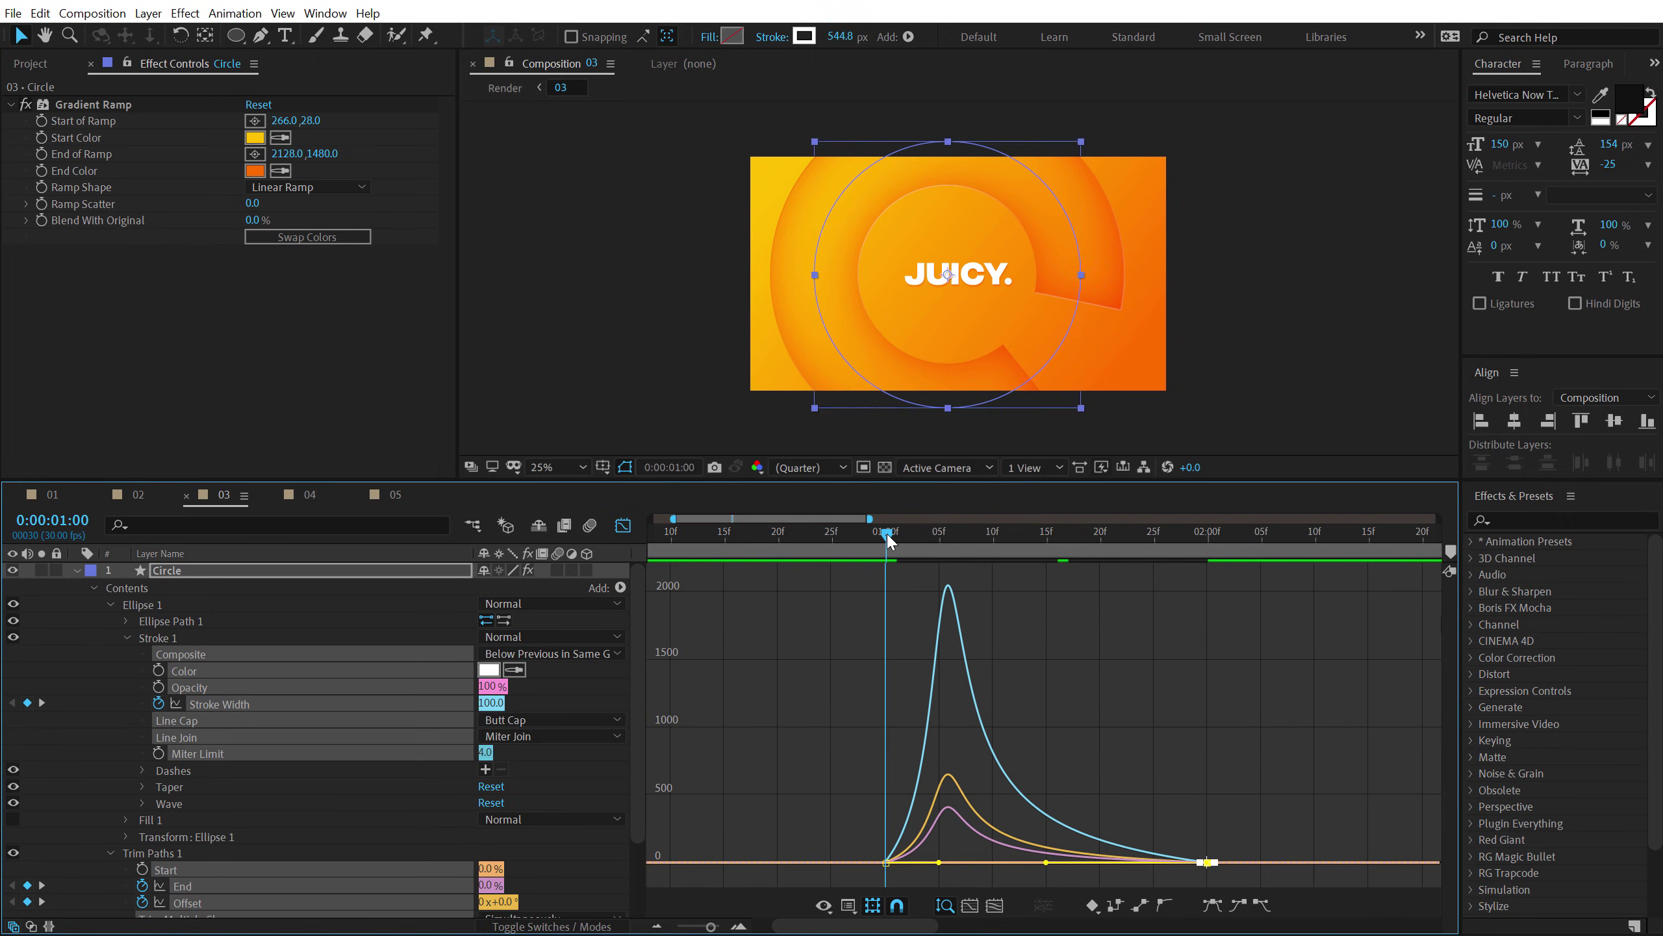
pyautogui.press('space')
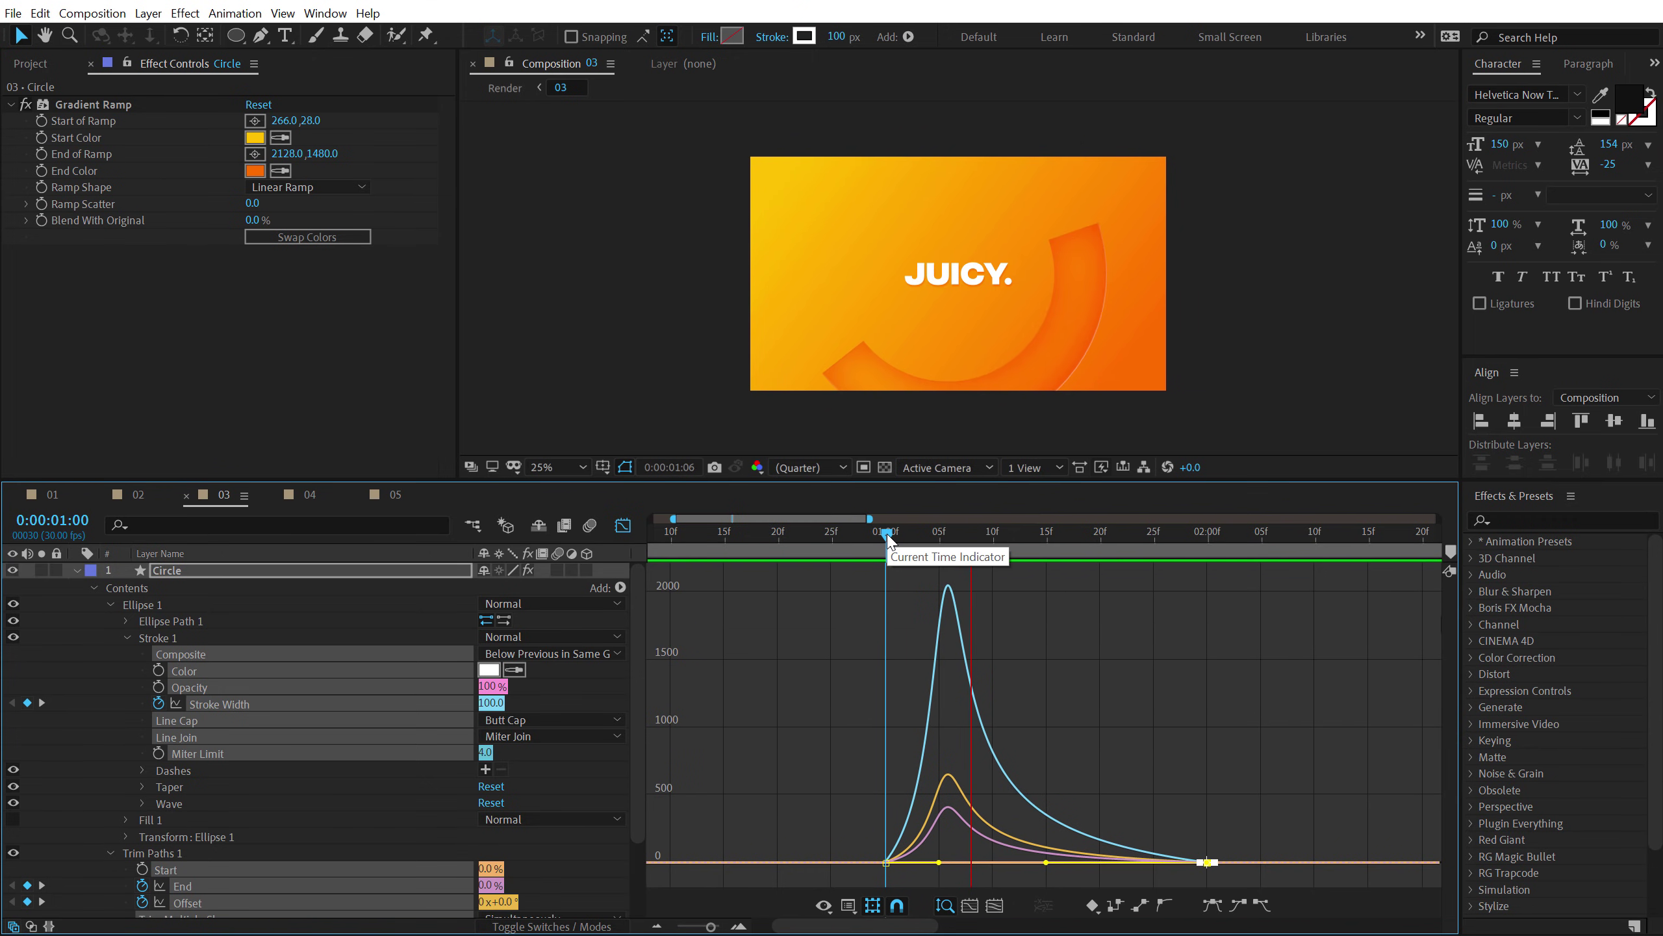
pyautogui.press('space')
# Move the first Stroke Width, End and Offset keyframes to 0:00:00:00 and preview the slower animation
pyautogui.click(625, 524)
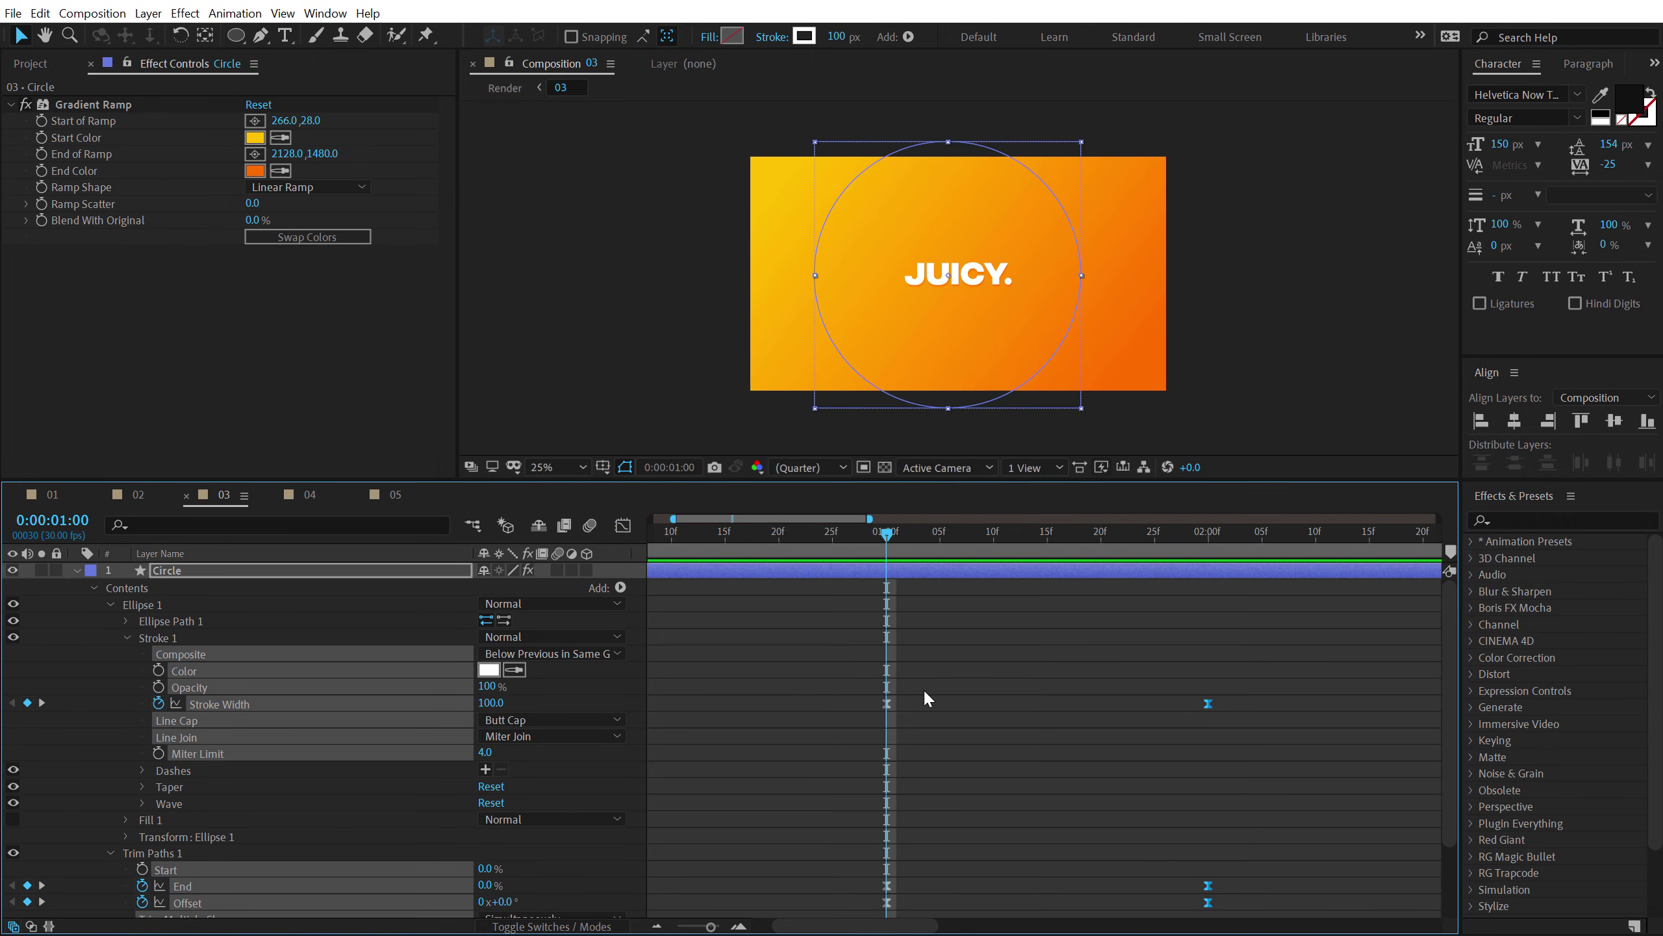
pyautogui.press('-')
pyautogui.moveTo(808, 648); pyautogui.dragTo(739, 926)
pyautogui.moveTo(765, 703); pyautogui.dragTo(666, 701)
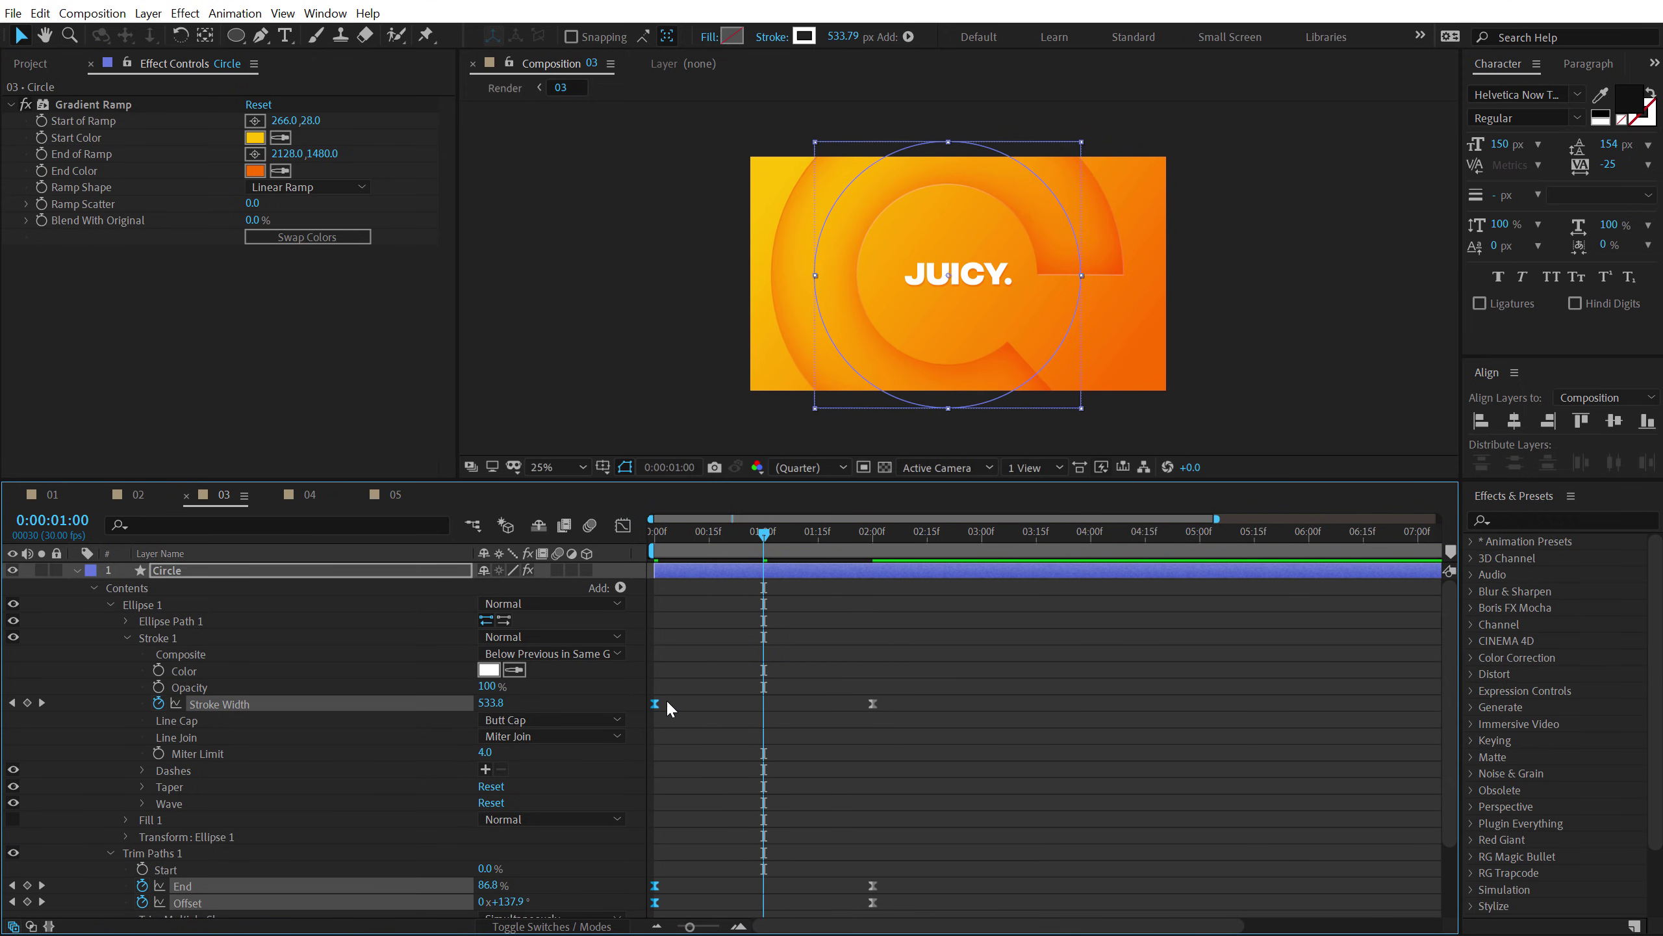
pyautogui.moveTo(689, 541); pyautogui.dragTo(570, 541)
pyautogui.press('space')
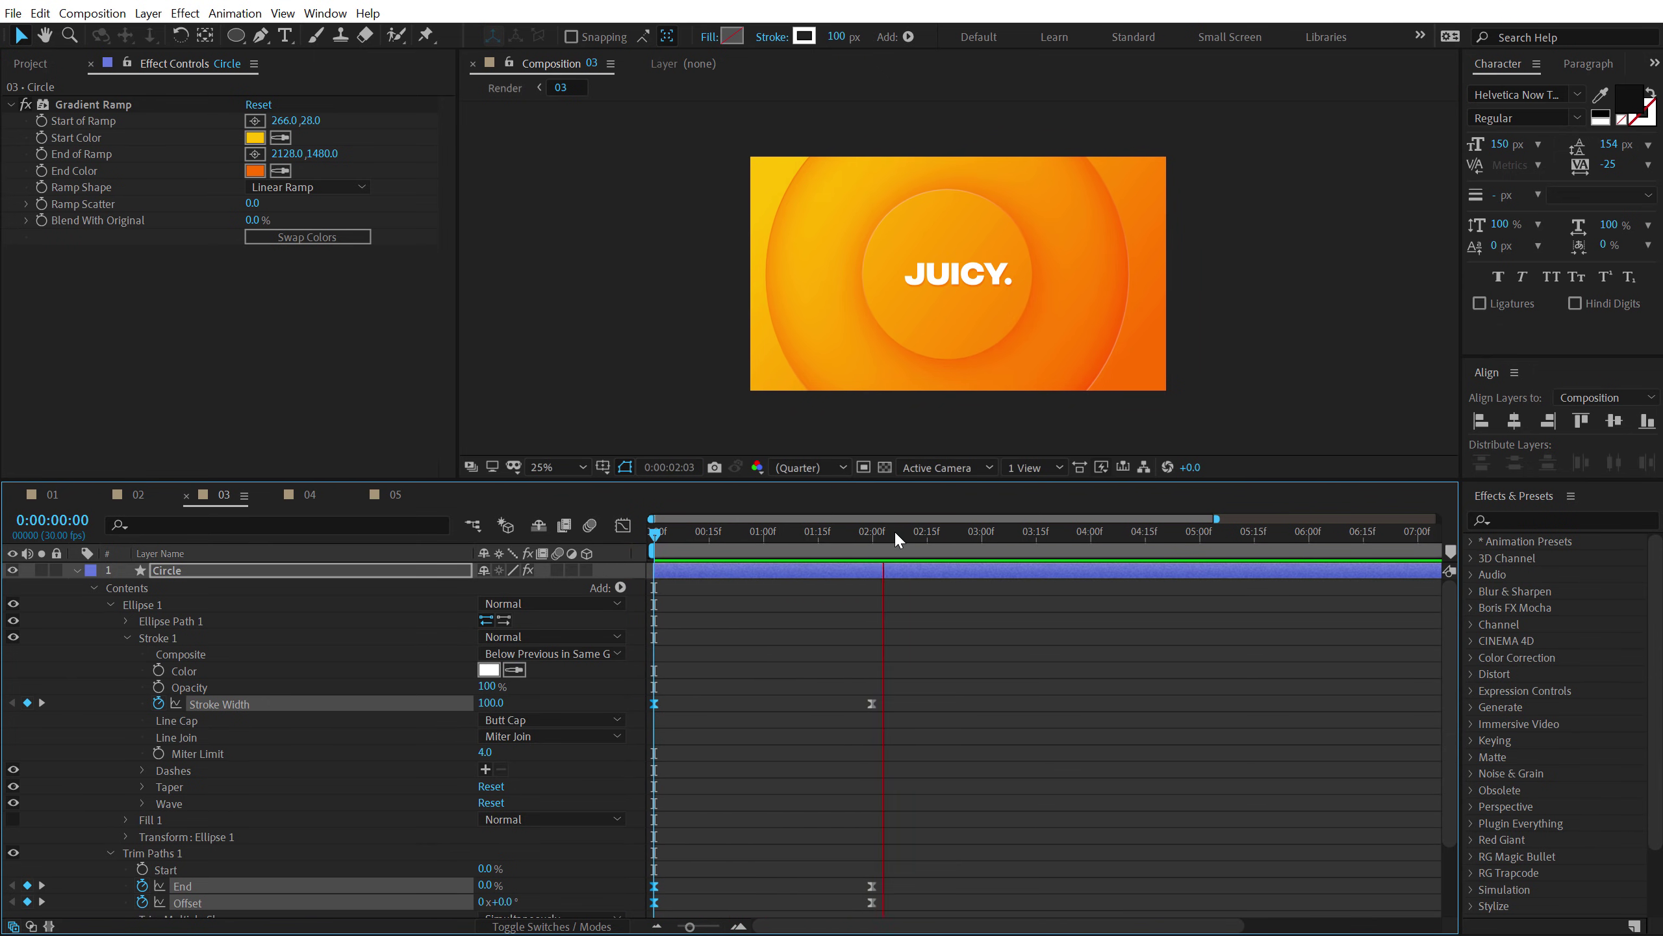
# Shift the Circle to the composition's upper-right area and place its layer below the CREATIVE DESIRE text layer
pyautogui.click(76, 568)
pyautogui.click(203, 666)
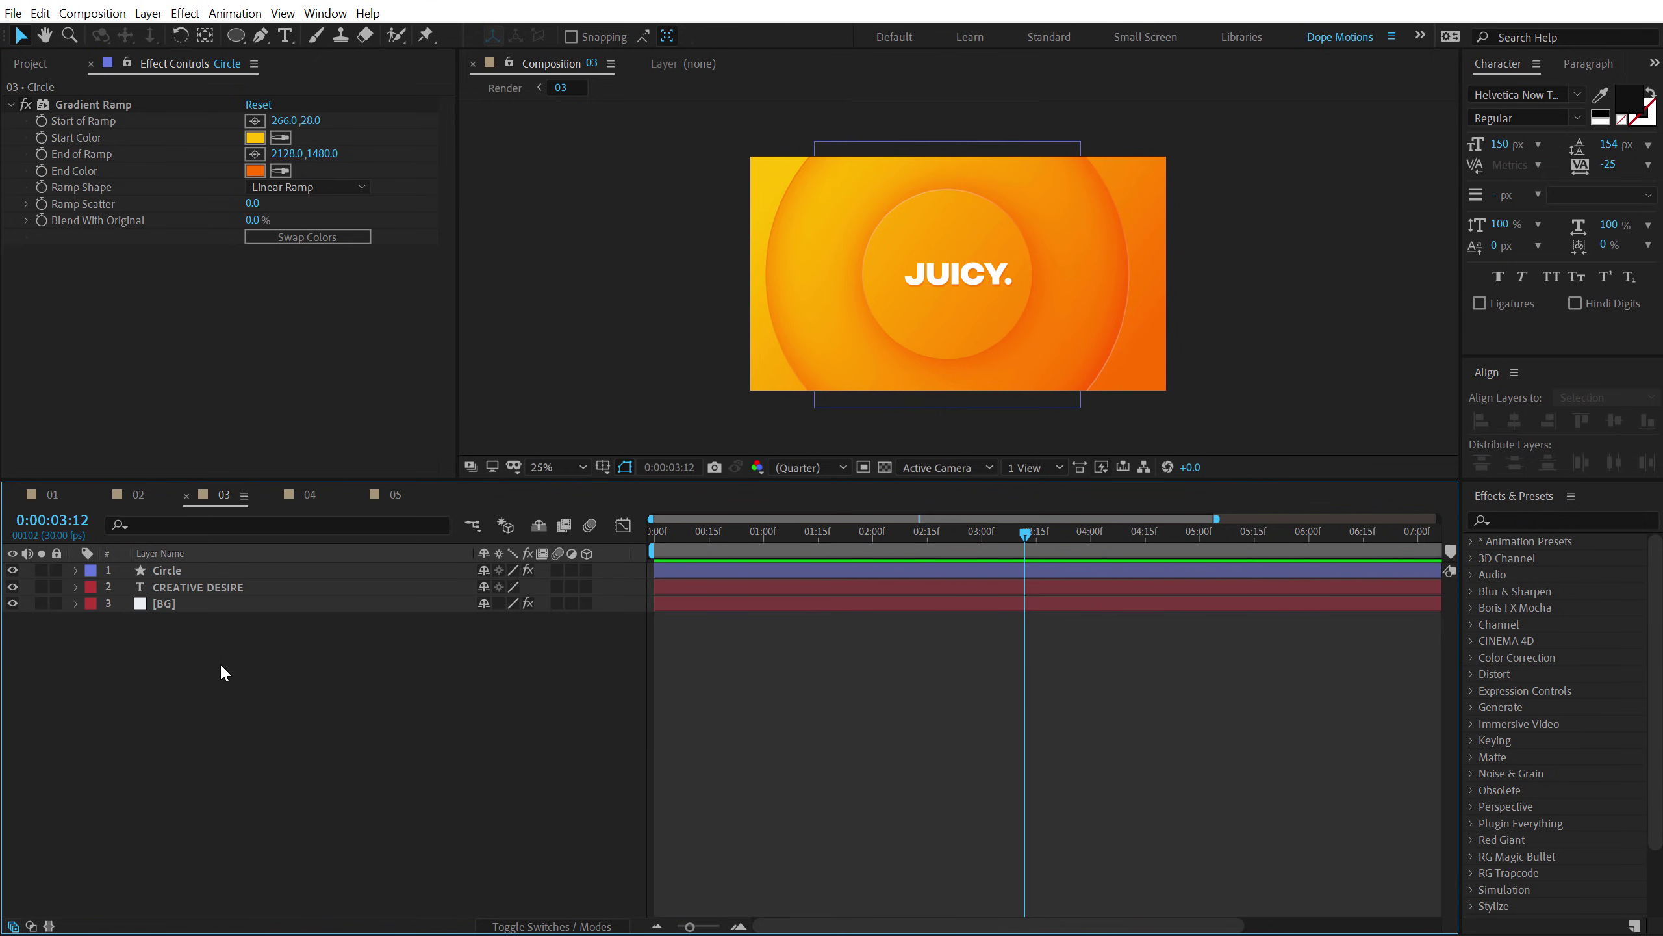
pyautogui.click(200, 570)
pyautogui.moveTo(968, 276); pyautogui.dragTo(1133, 201)
pyautogui.moveTo(164, 570); pyautogui.dragTo(178, 600)
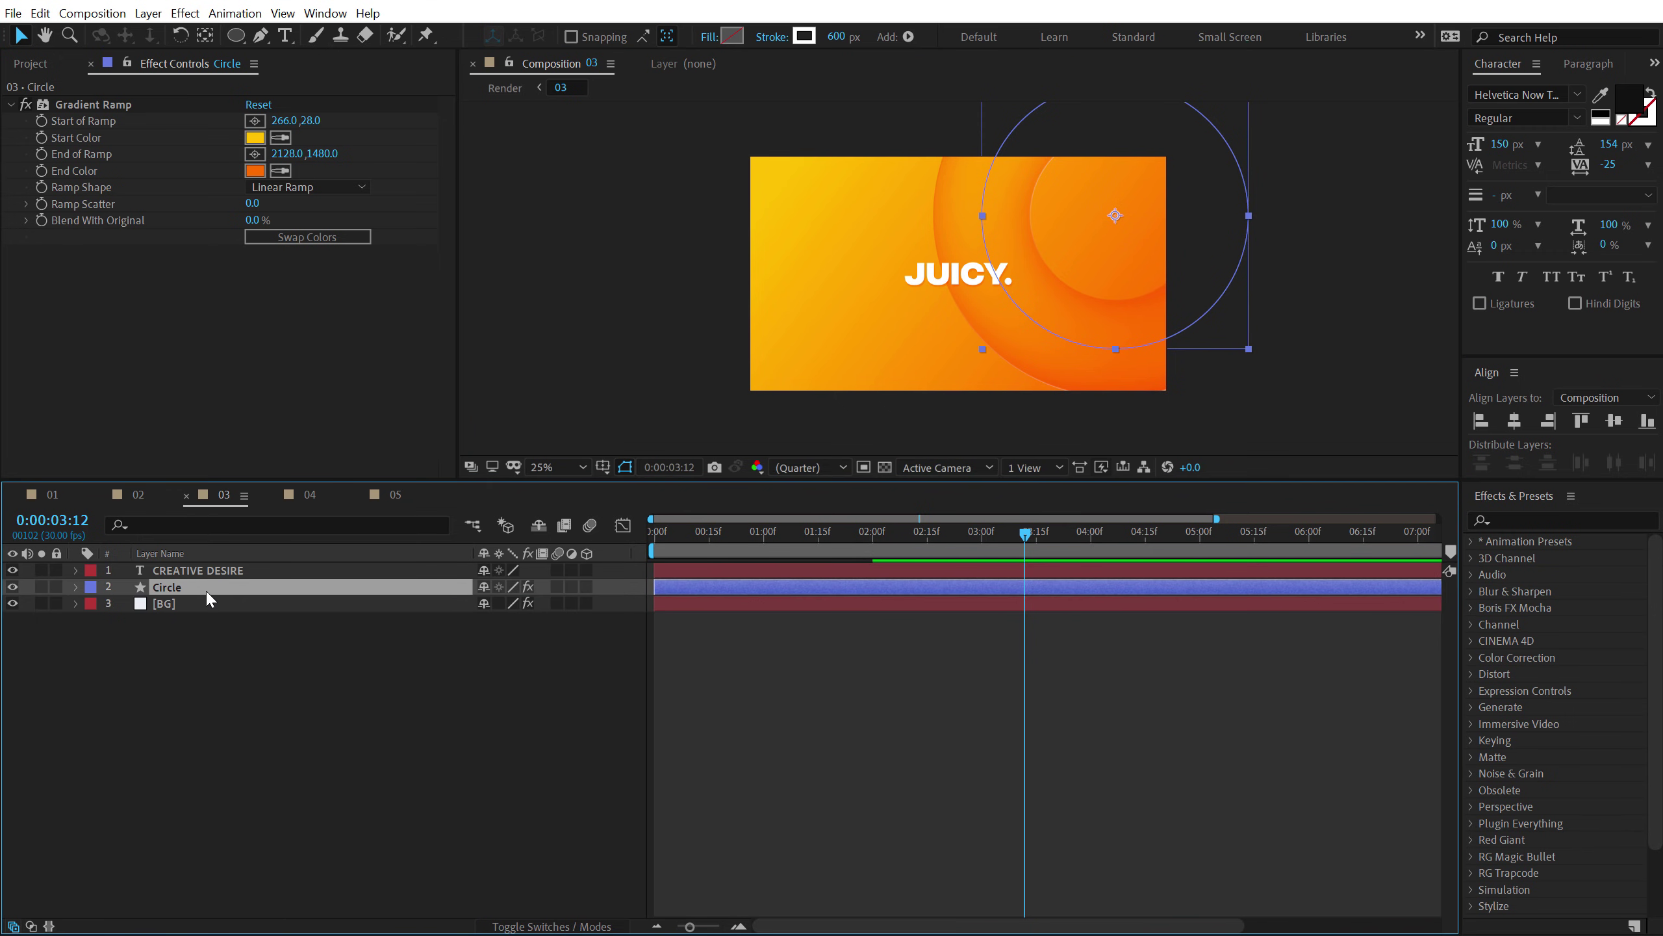
# Duplicate the Circle layer and arrange the two rings at the composition's upper-right and lower-left edges
pyautogui.hotkey('ctrl', 'd')
pyautogui.moveTo(1113, 249); pyautogui.dragTo(1221, 255)
pyautogui.moveTo(638, 273); pyautogui.dragTo(677, 342)
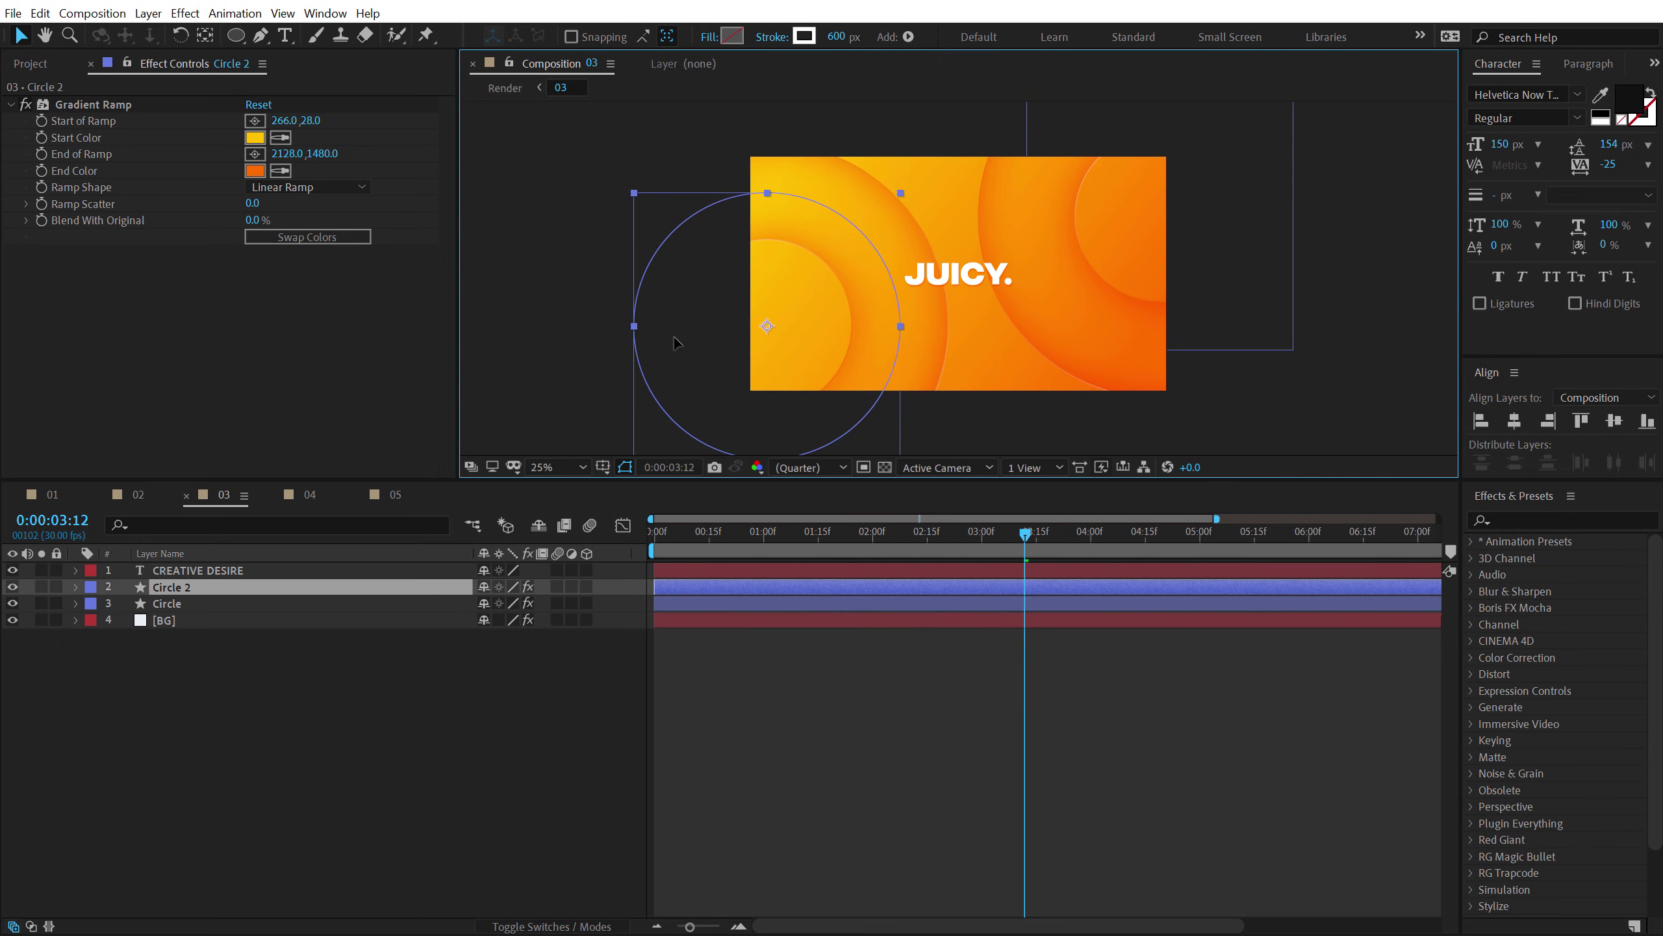
# Delay the Circle 2 layer by about 5 frames and preview the staggered rings, moving the playhead to 0:00:03:13
pyautogui.click(382, 696)
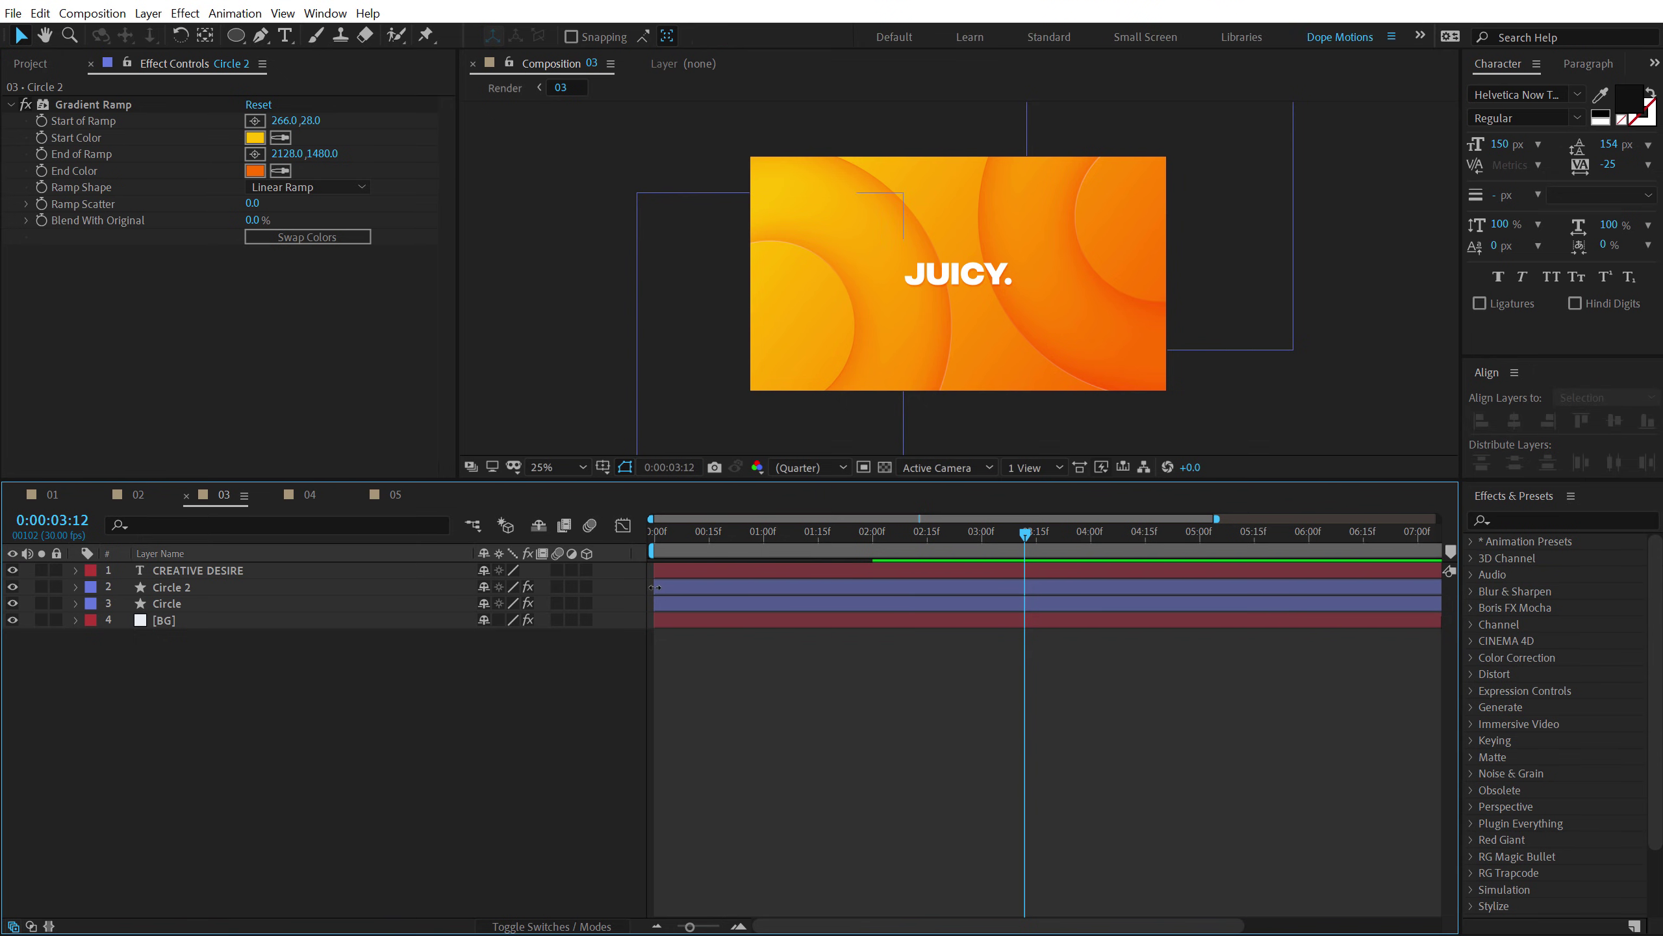
pyautogui.moveTo(655, 588)
pyautogui.mouseDown()
pyautogui.moveTo(691, 591)
pyautogui.moveTo(674, 589)
pyautogui.mouseUp()
pyautogui.press('Home')
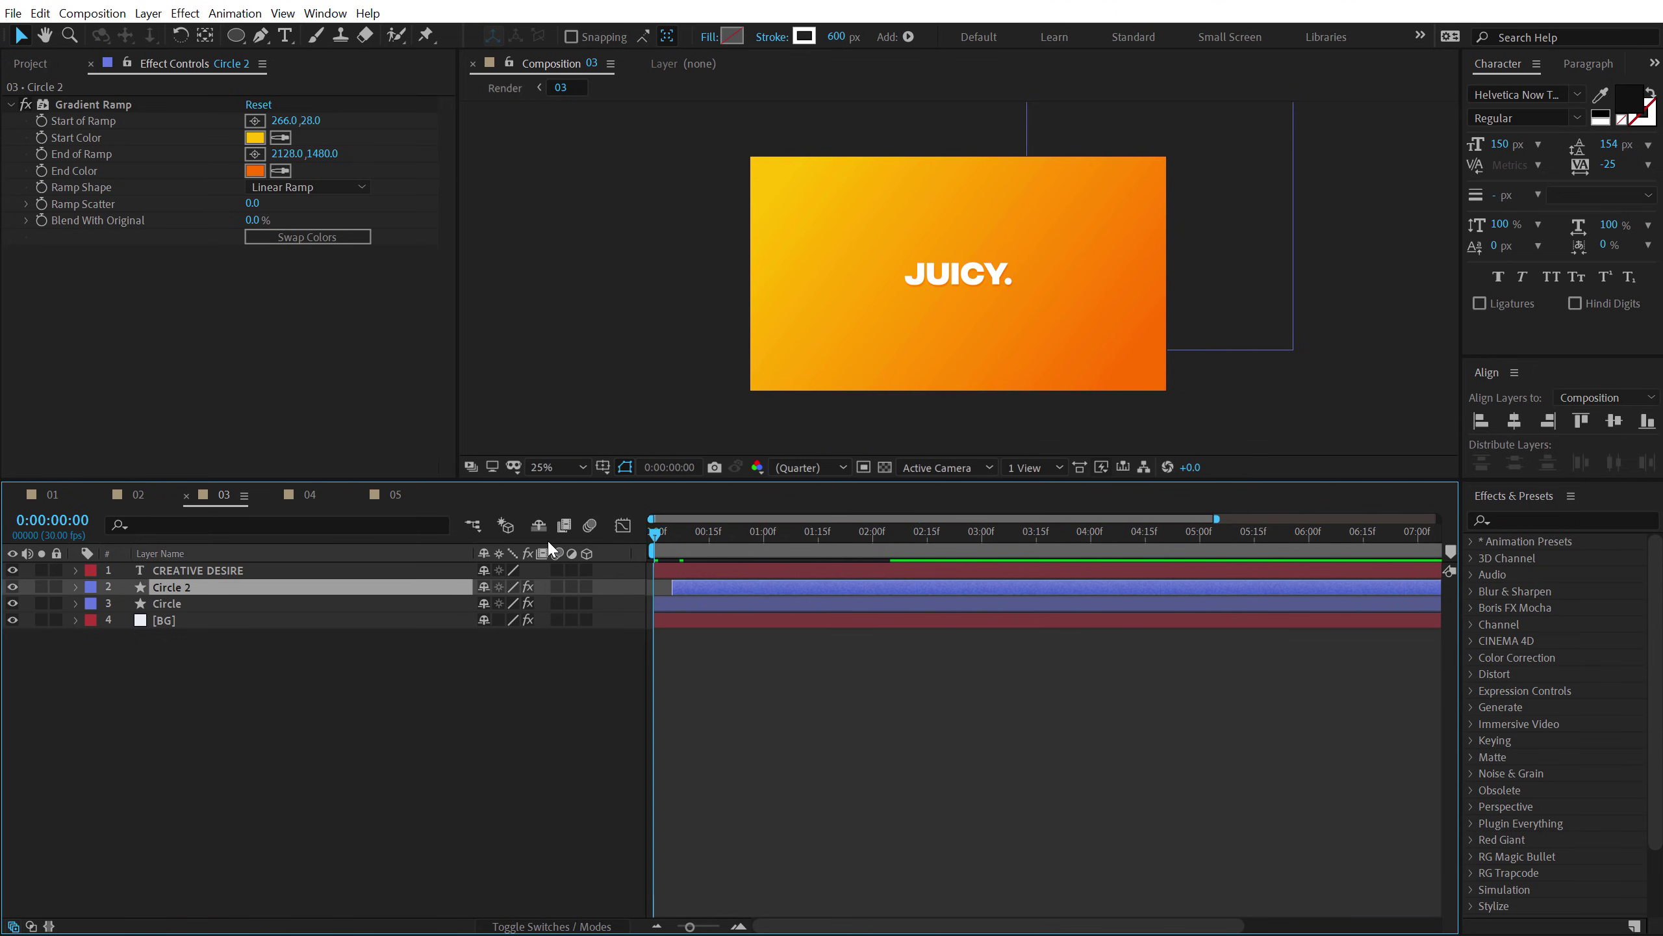
pyautogui.press('space')
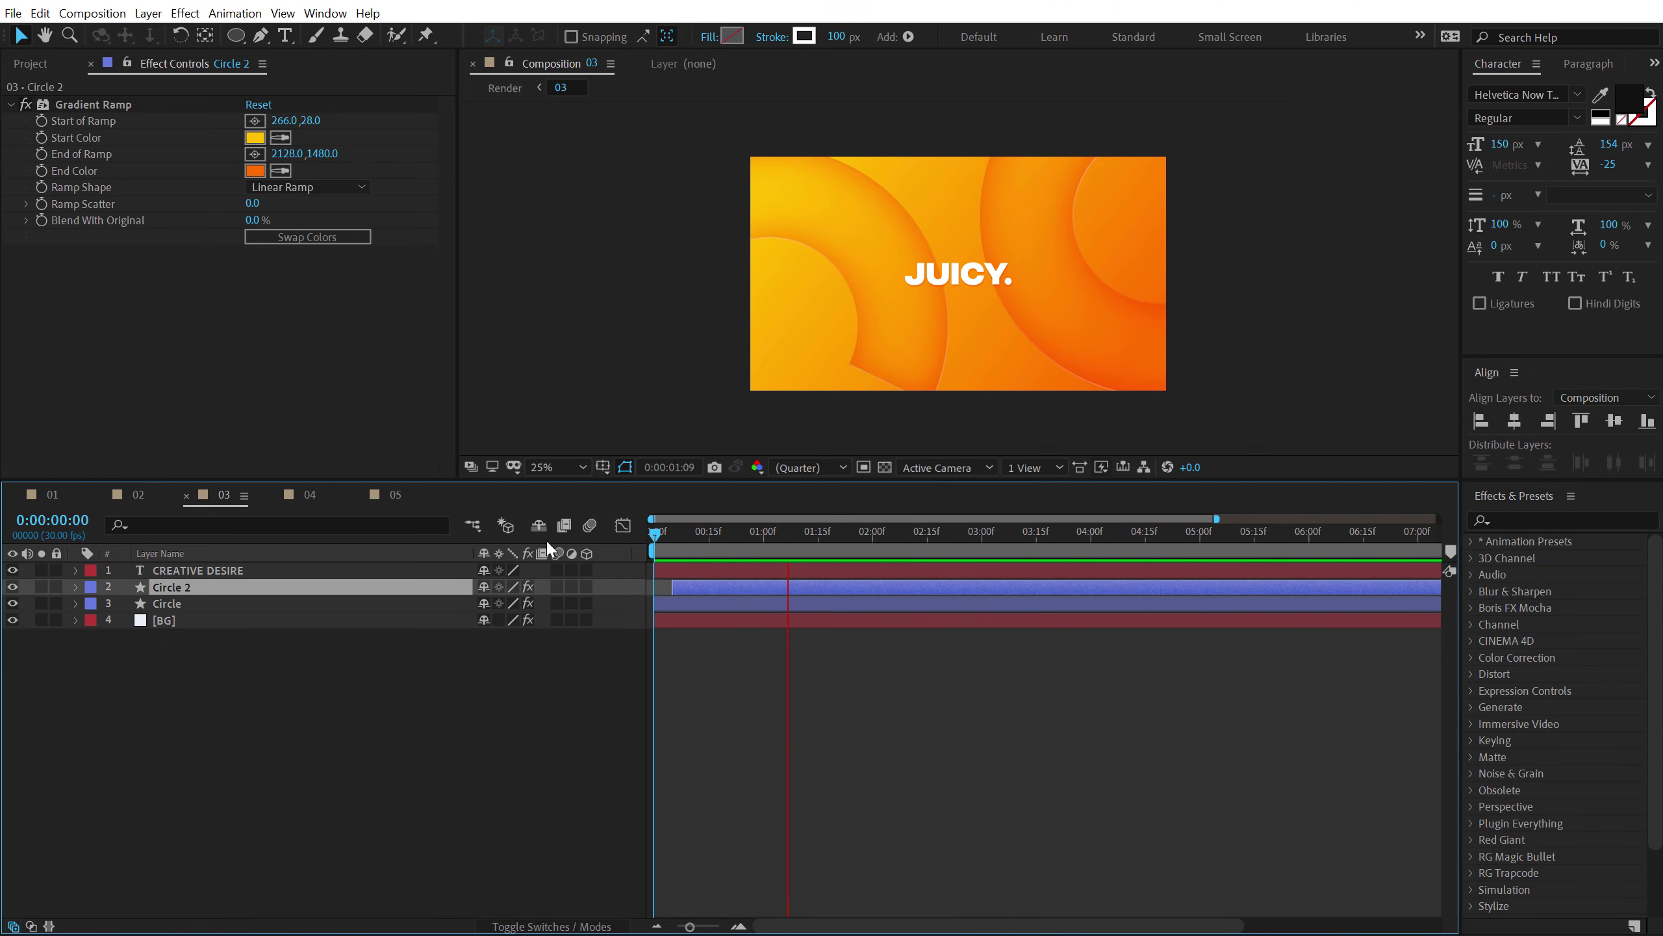
pyautogui.moveTo(859, 537); pyautogui.dragTo(1028, 536)
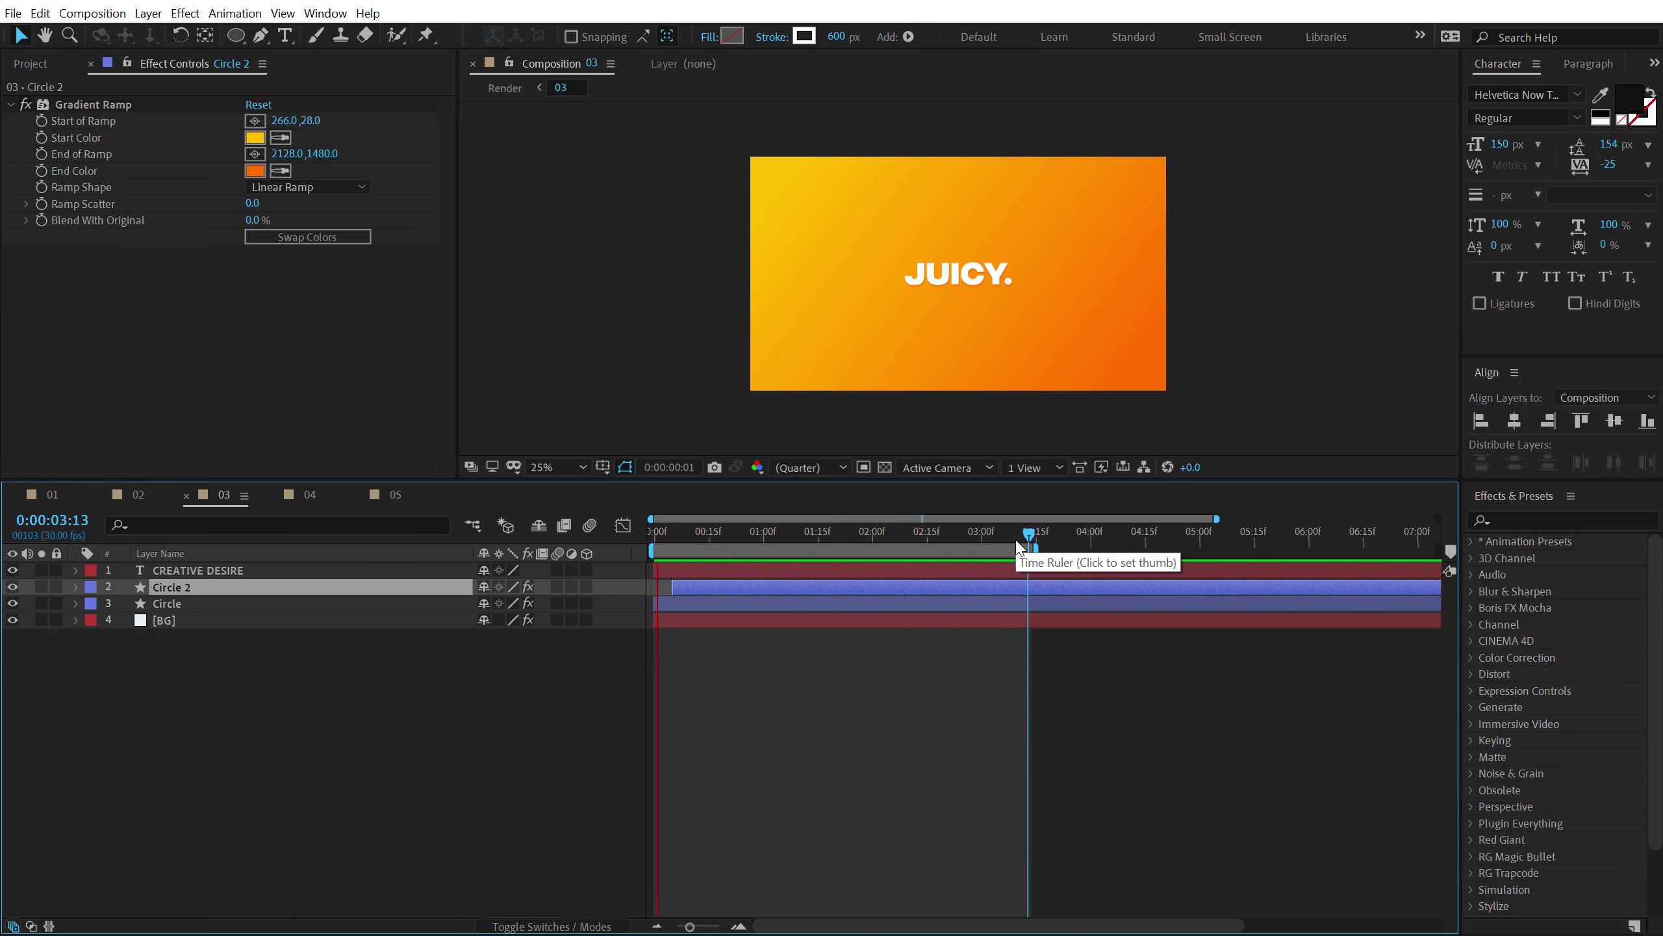
# Check the staggered rings at 0:00:02:27, and open composition 04 with an enlarged preview area
pyautogui.click(948, 536)
pyautogui.click(967, 535)
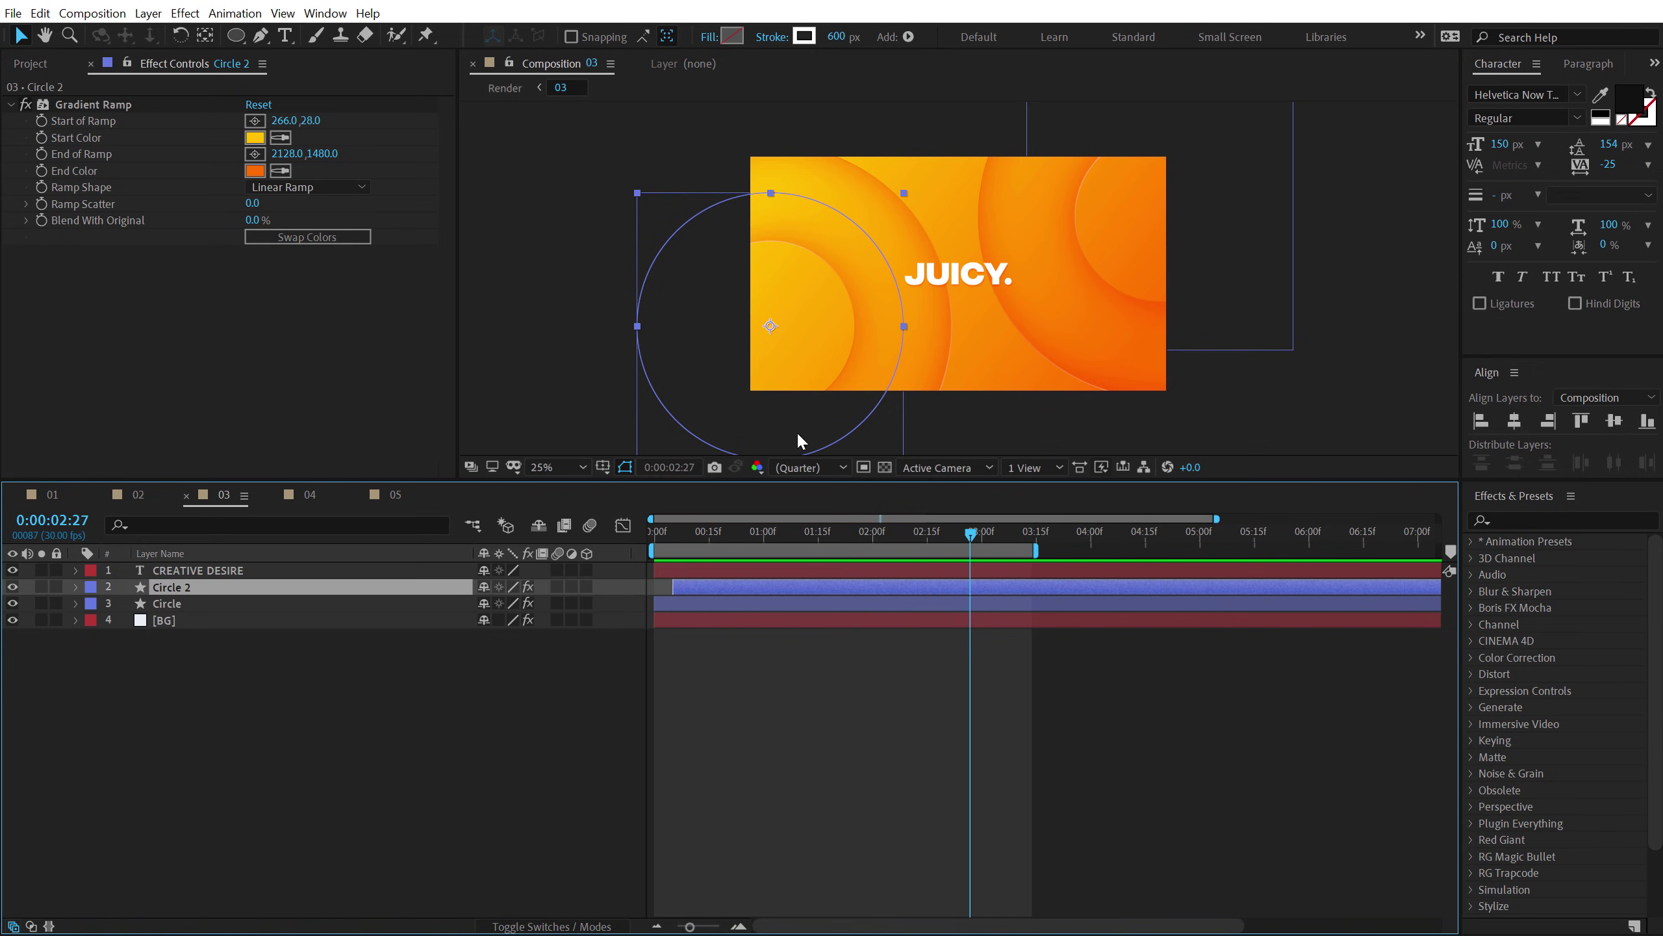
pyautogui.click(299, 495)
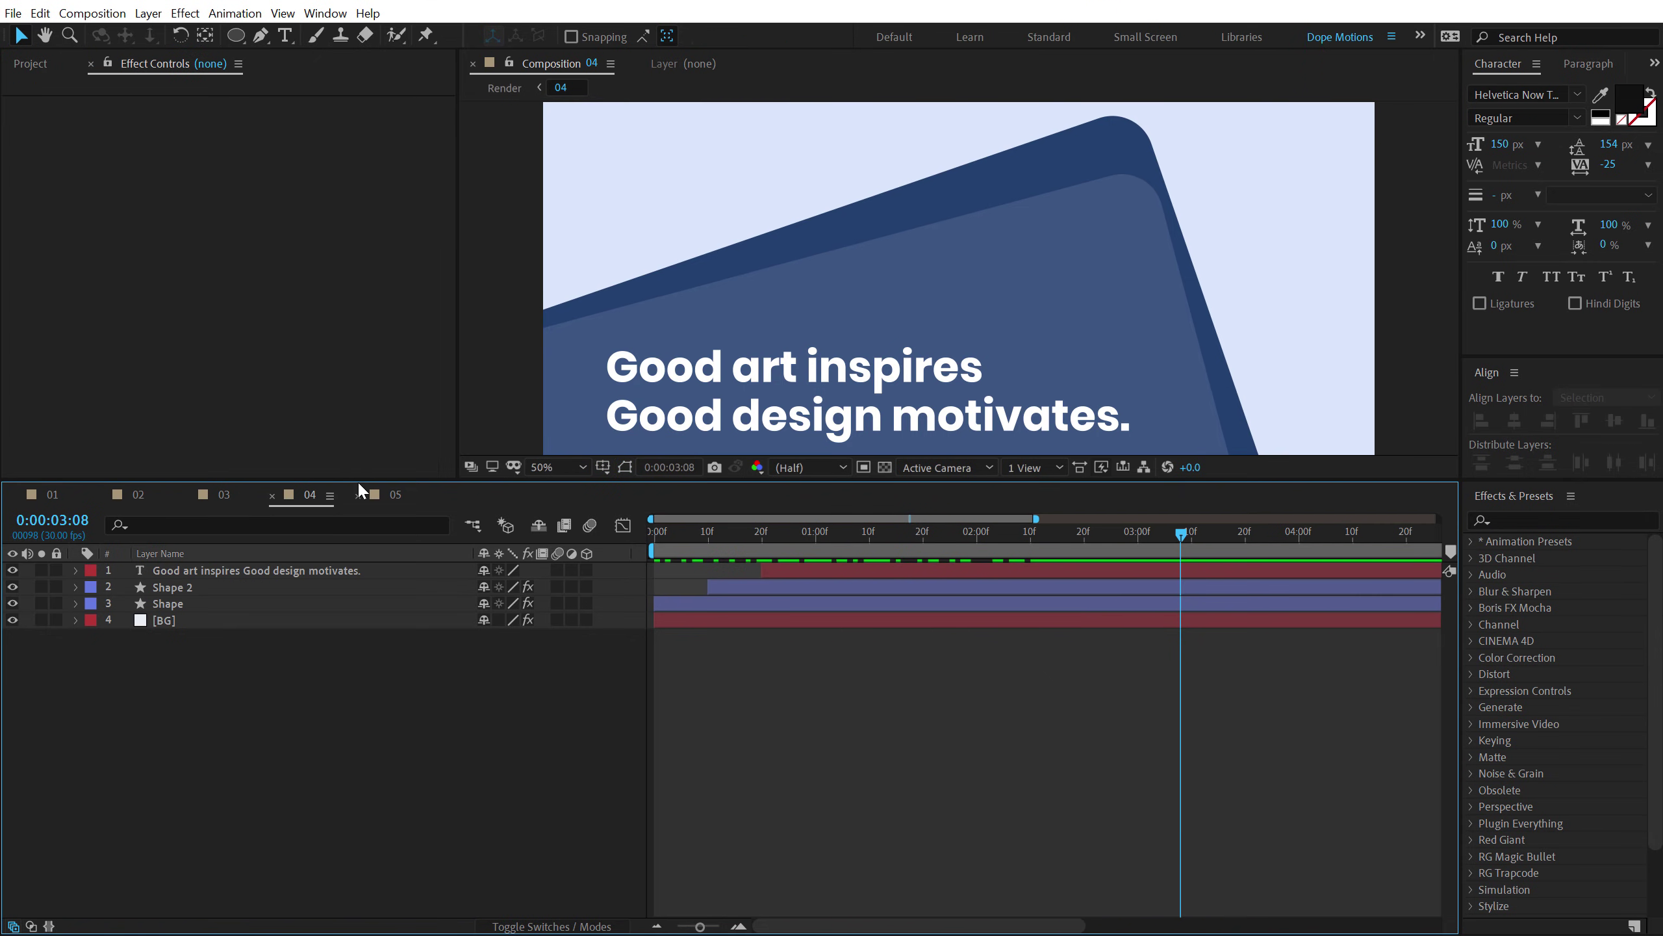
pyautogui.moveTo(357, 482); pyautogui.dragTo(370, 629)
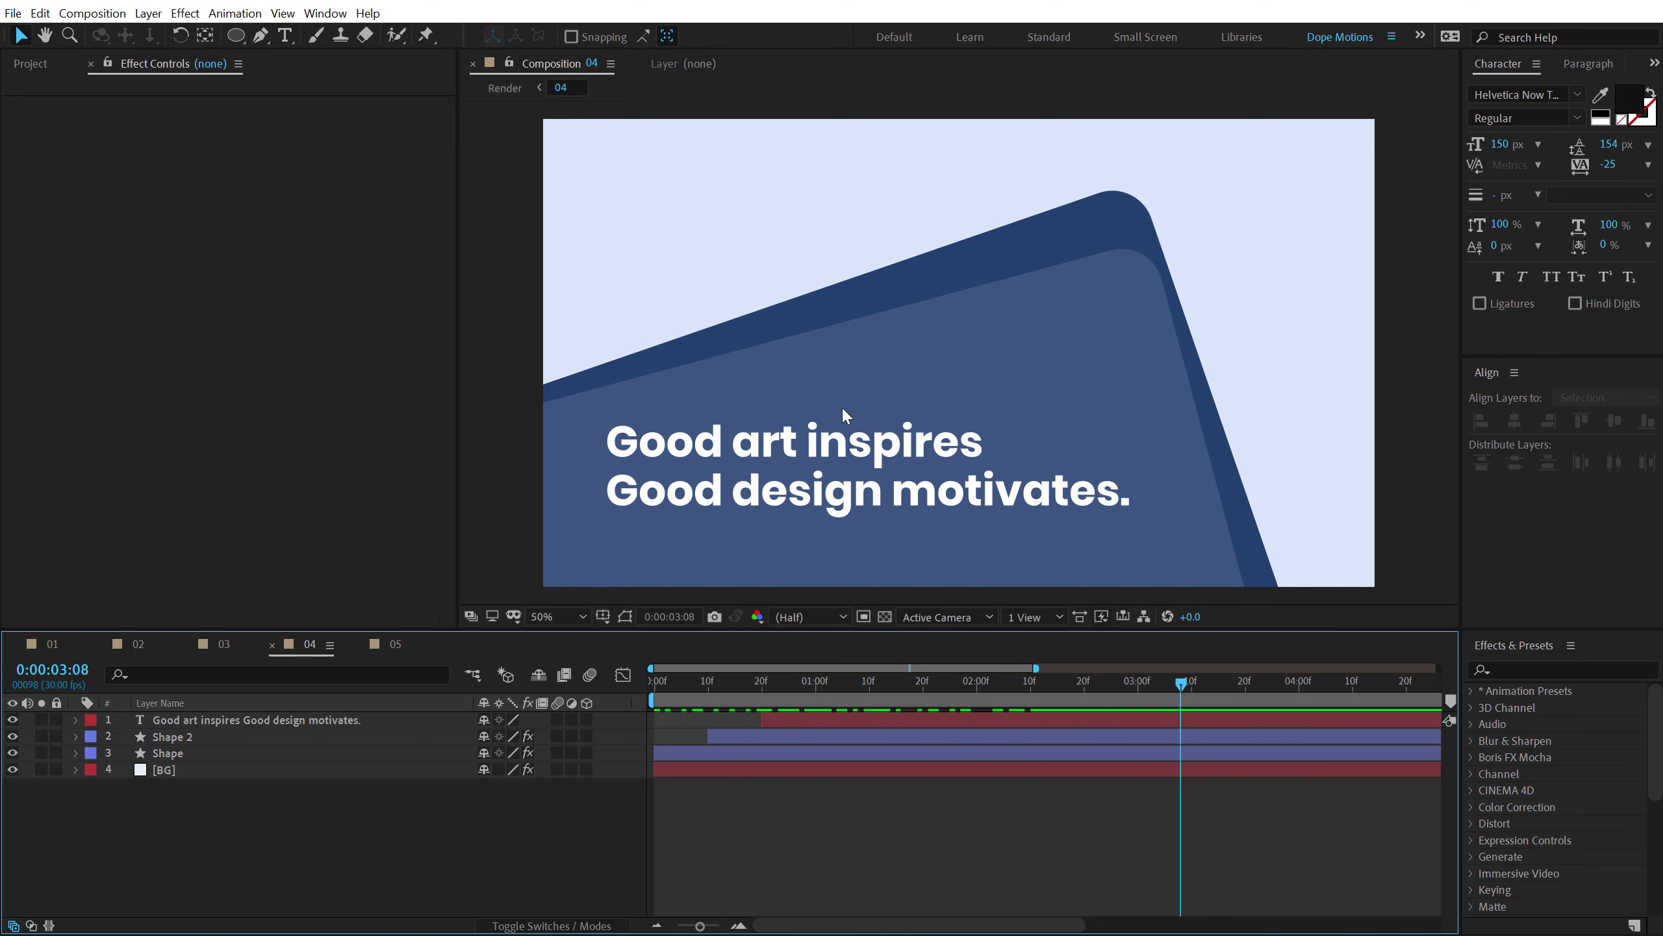
# Hide the Shape 2 and Shape layers in composition 04, and delete both of them
pyautogui.click(13, 736)
pyautogui.click(12, 753)
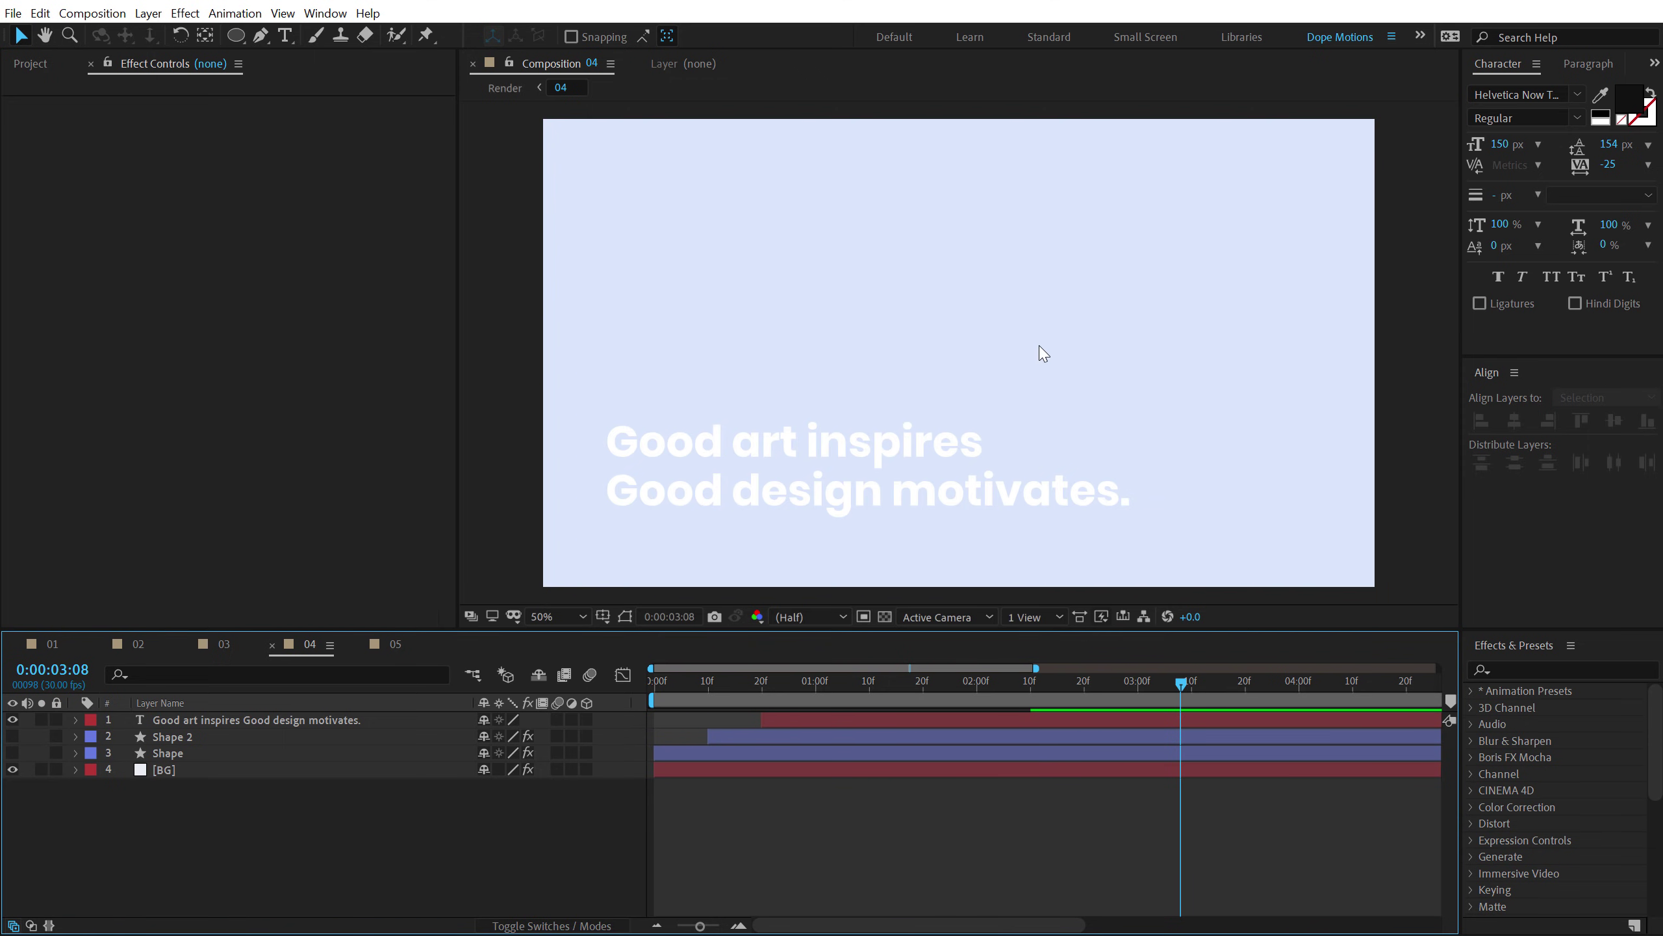
pyautogui.click(172, 736)
pyautogui.keyDown('shift'); pyautogui.click(170, 753); pyautogui.keyUp('shift')
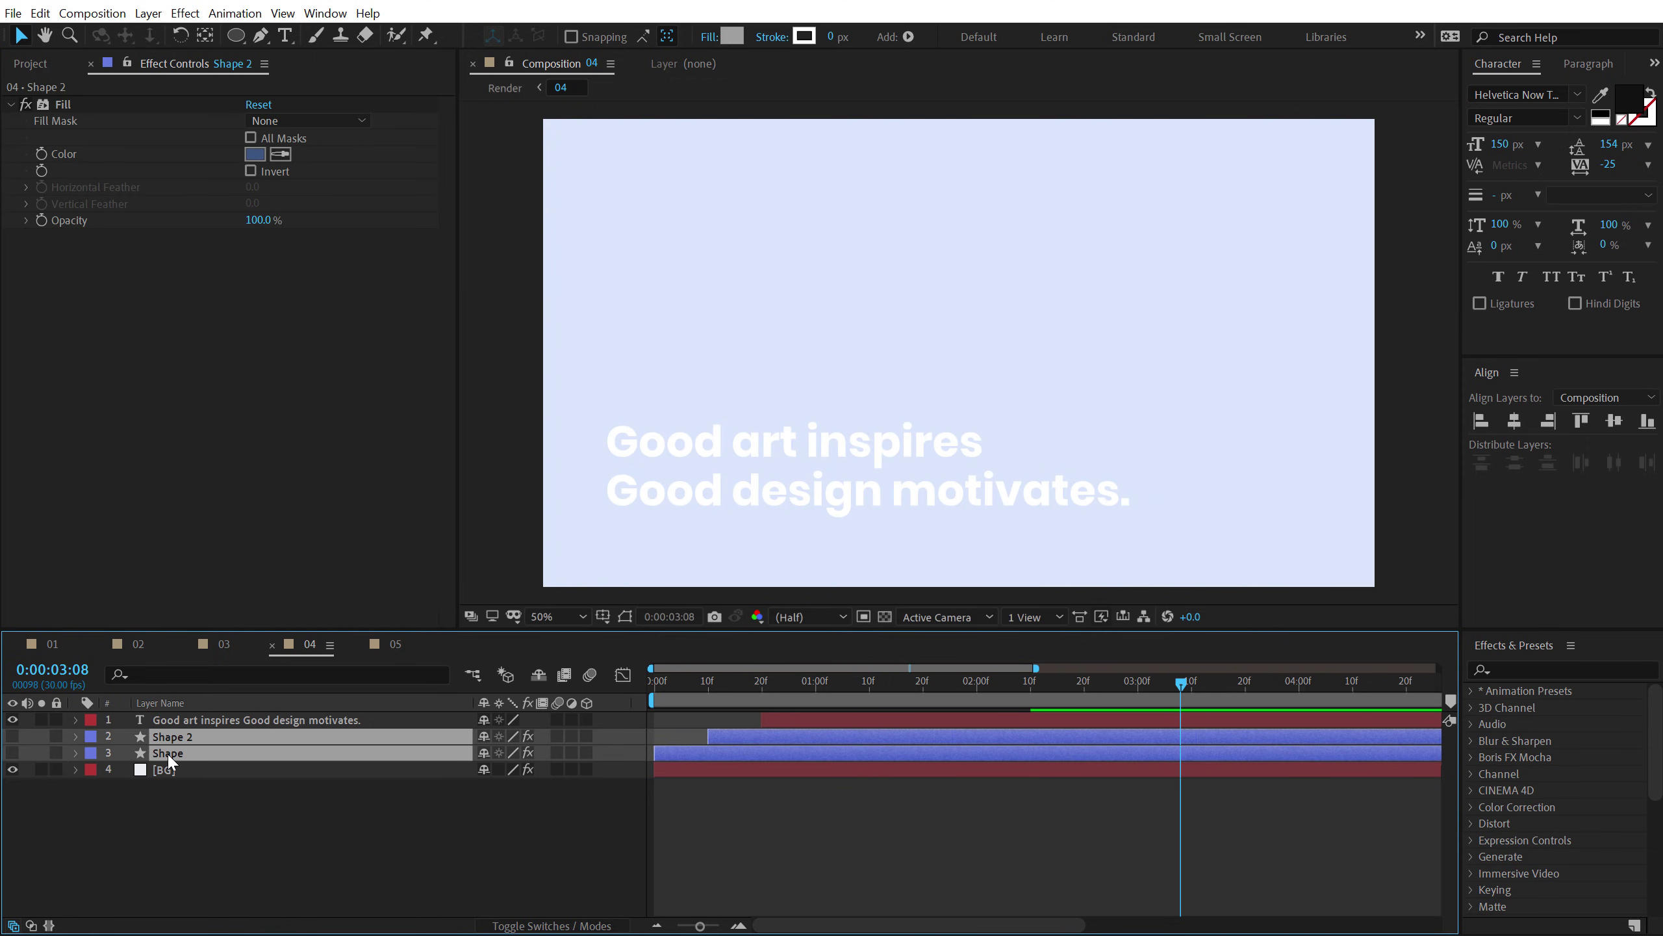
pyautogui.press('Delete')
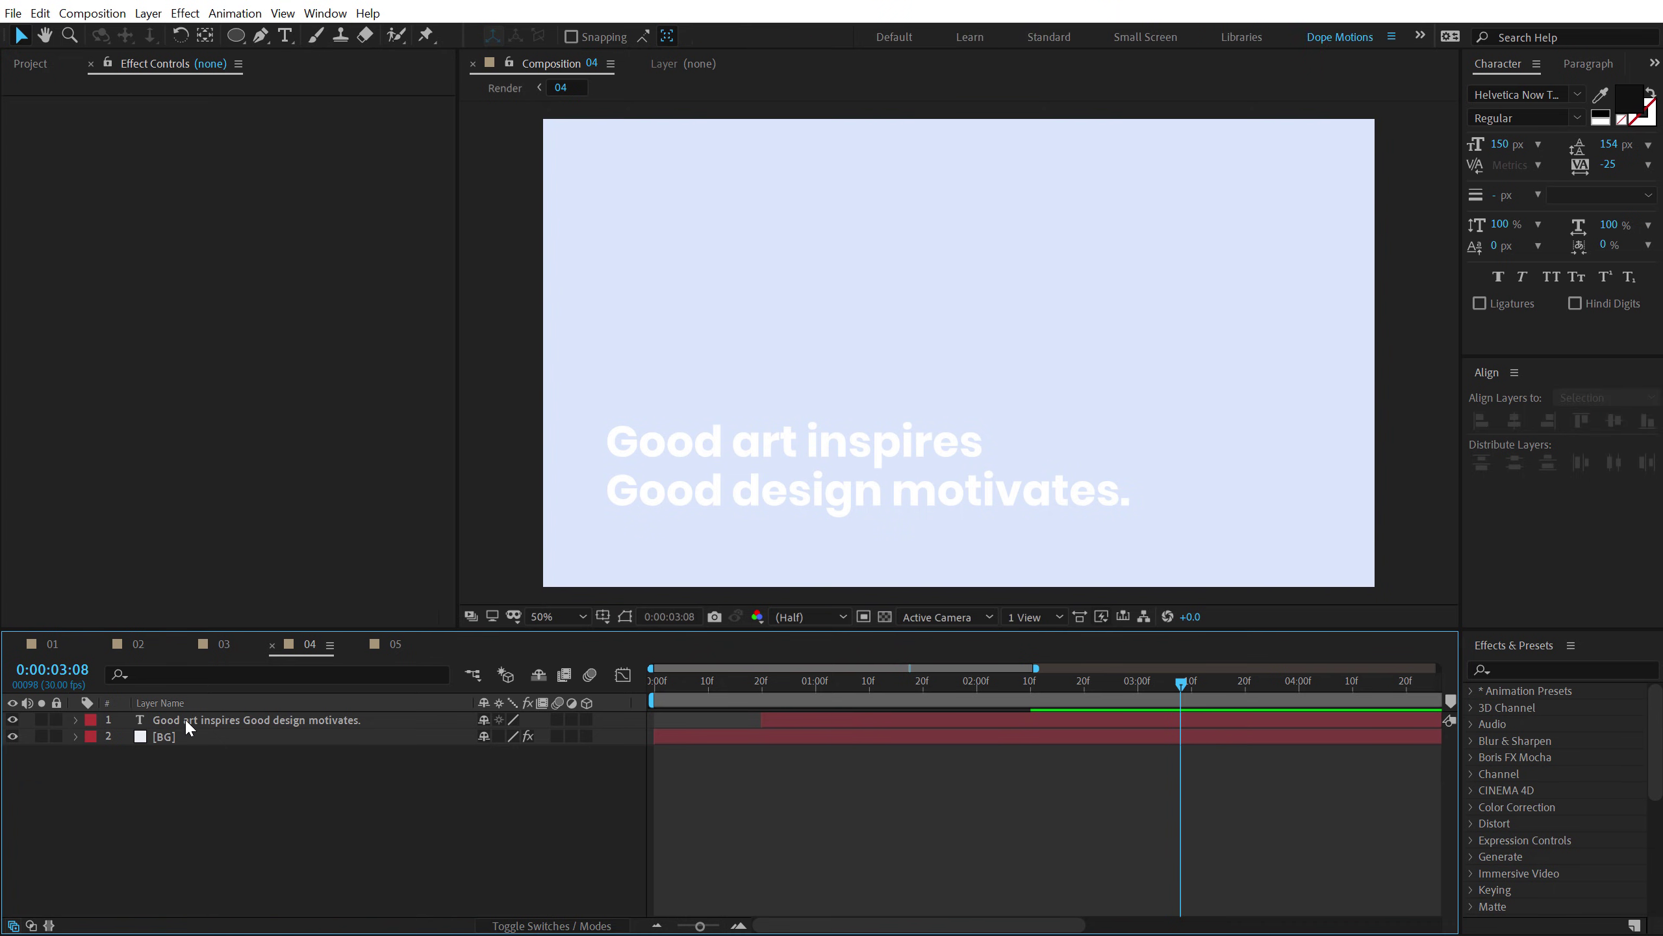
# Review the text animation in composition 04 and compare it with the CREATIVE DESIRE text animation in composition 02
pyautogui.click(188, 720)
pyautogui.moveTo(760, 688); pyautogui.dragTo(1084, 689)
pyautogui.click(139, 646)
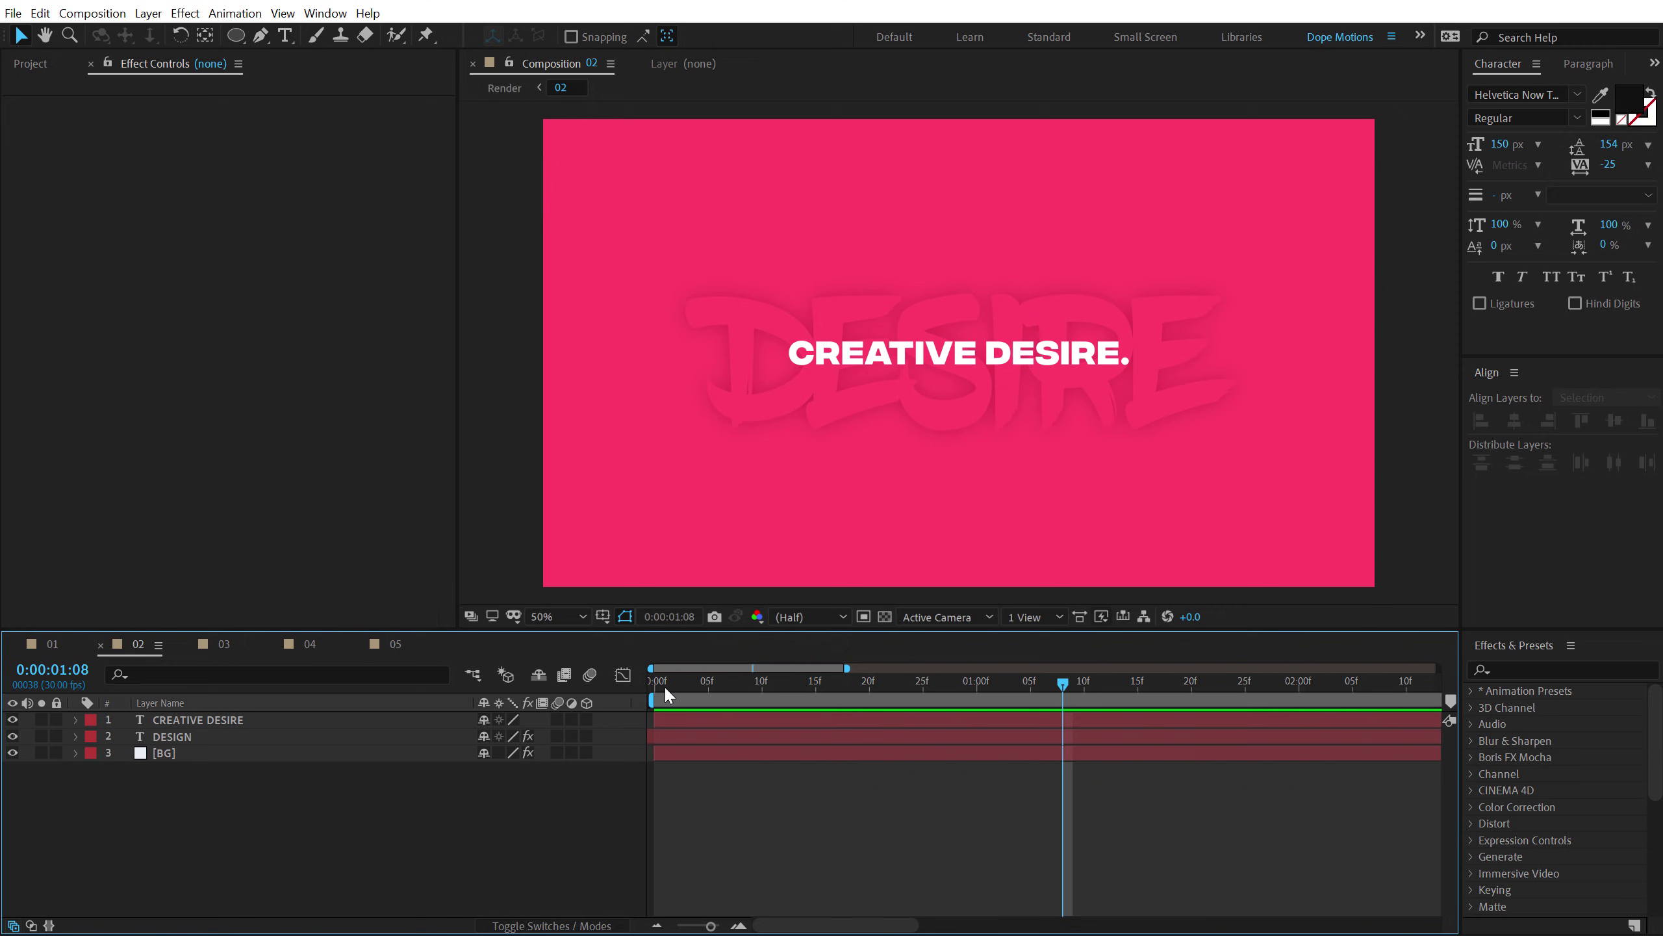
pyautogui.moveTo(720, 682); pyautogui.dragTo(890, 682)
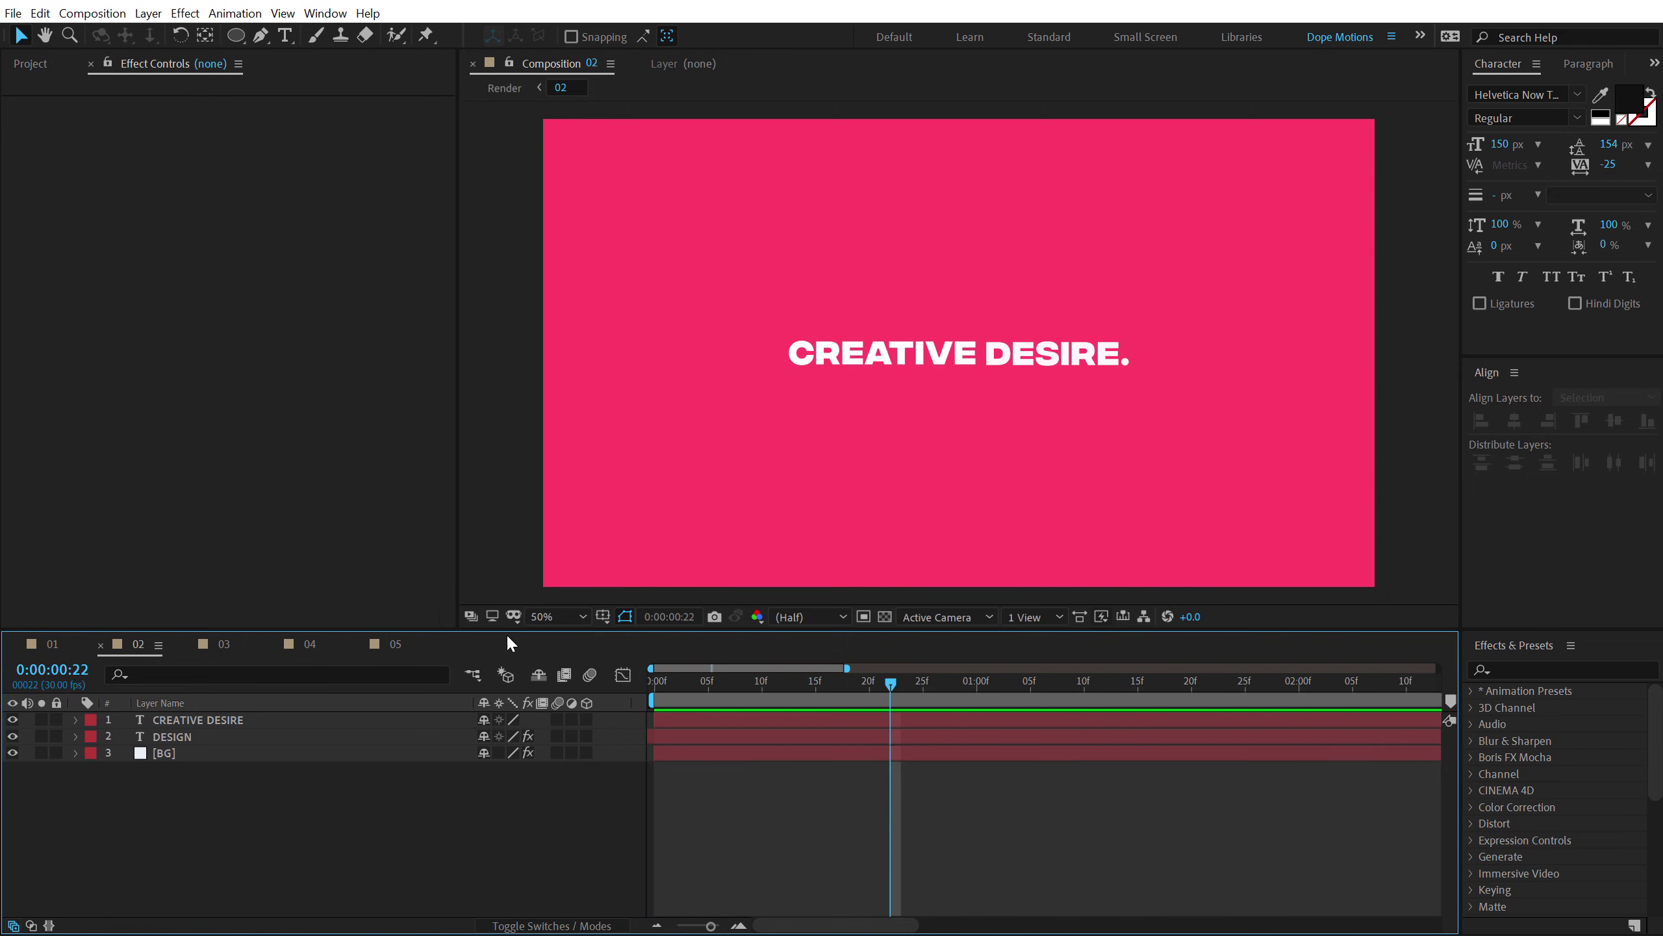
pyautogui.click(309, 644)
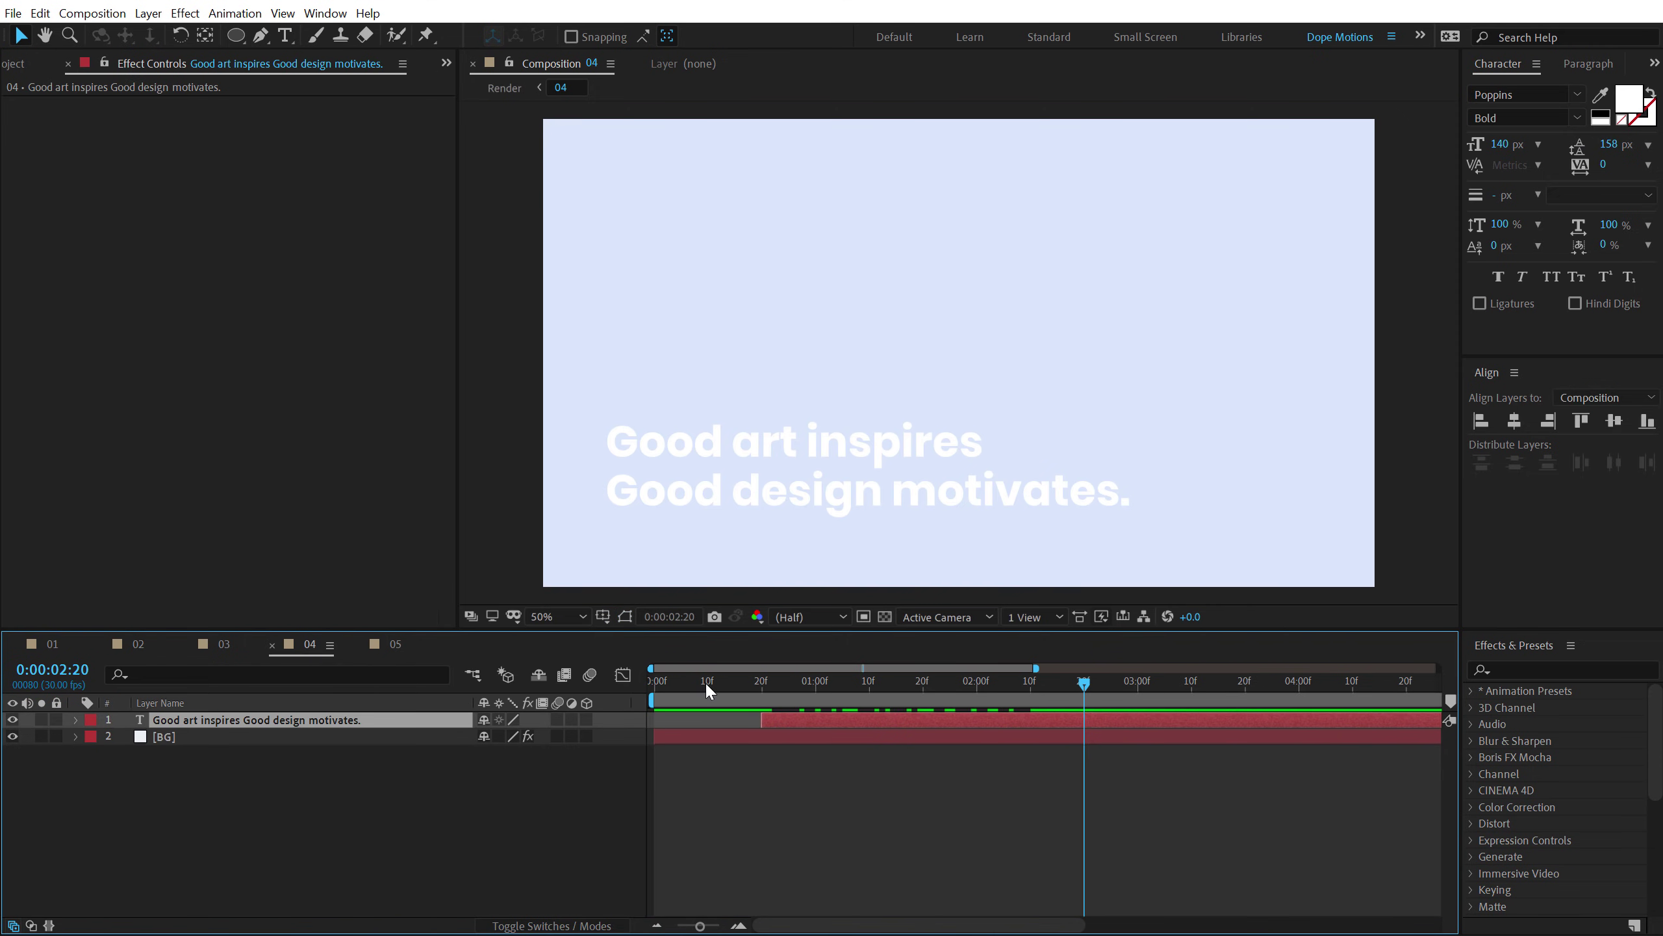
pyautogui.moveTo(707, 685); pyautogui.dragTo(1100, 682)
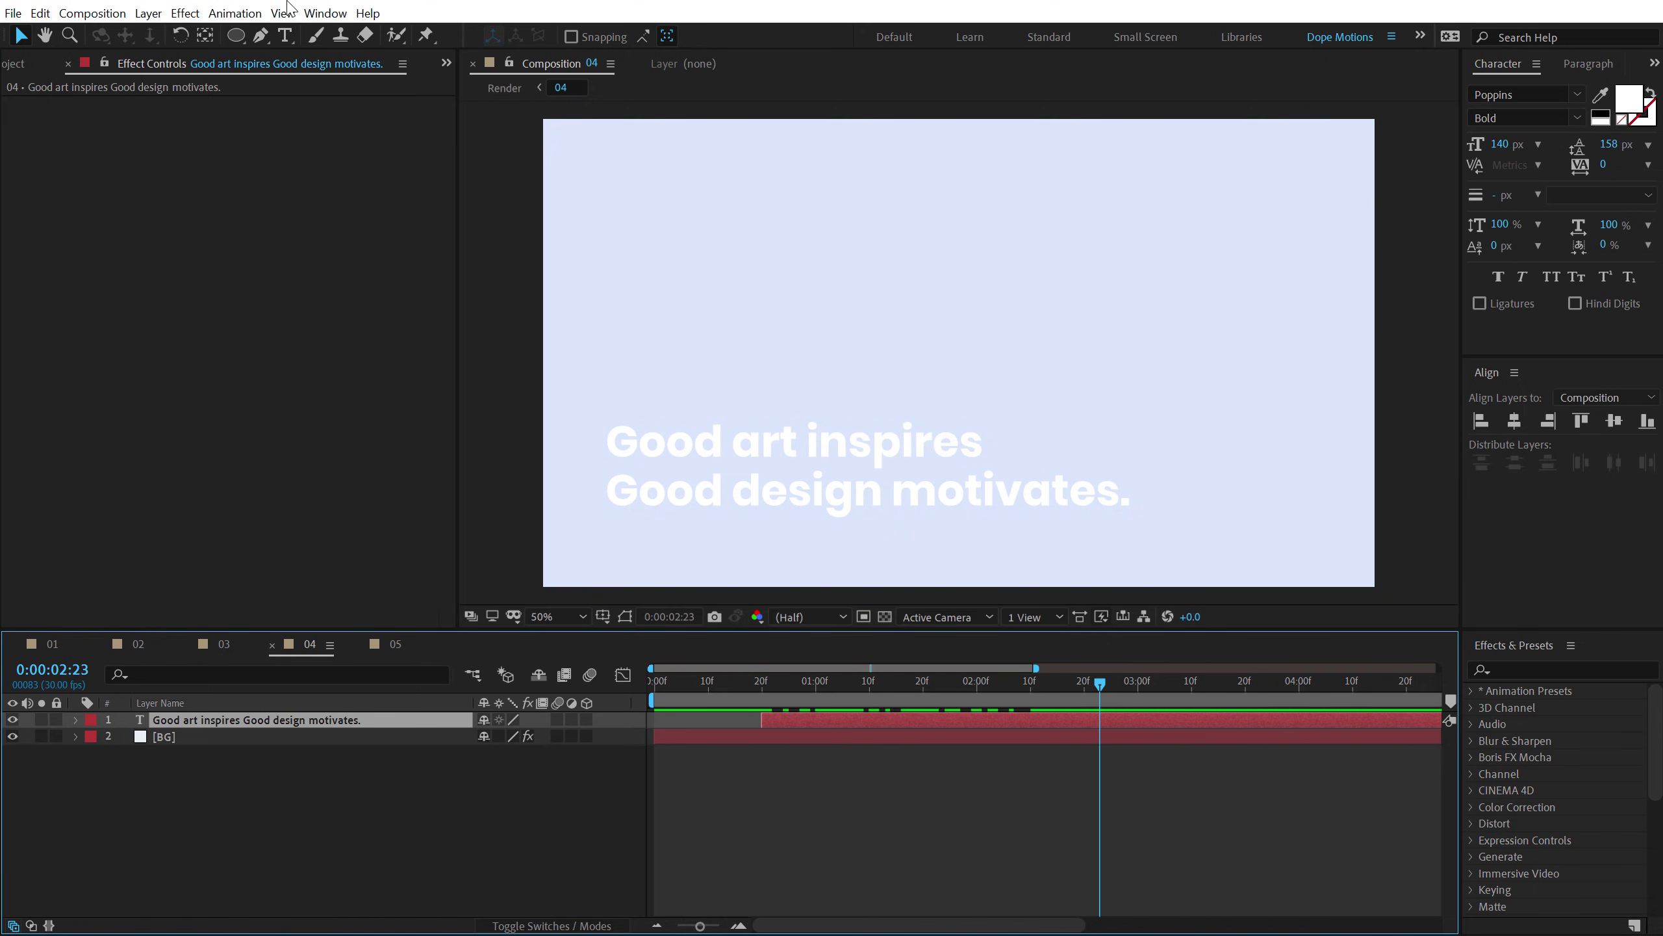
# Draw a rounded rectangle about 2608 × 862 px over the lower part of composition 04 on a new shape layer, with 0 px stroke
pyautogui.click(235, 35)
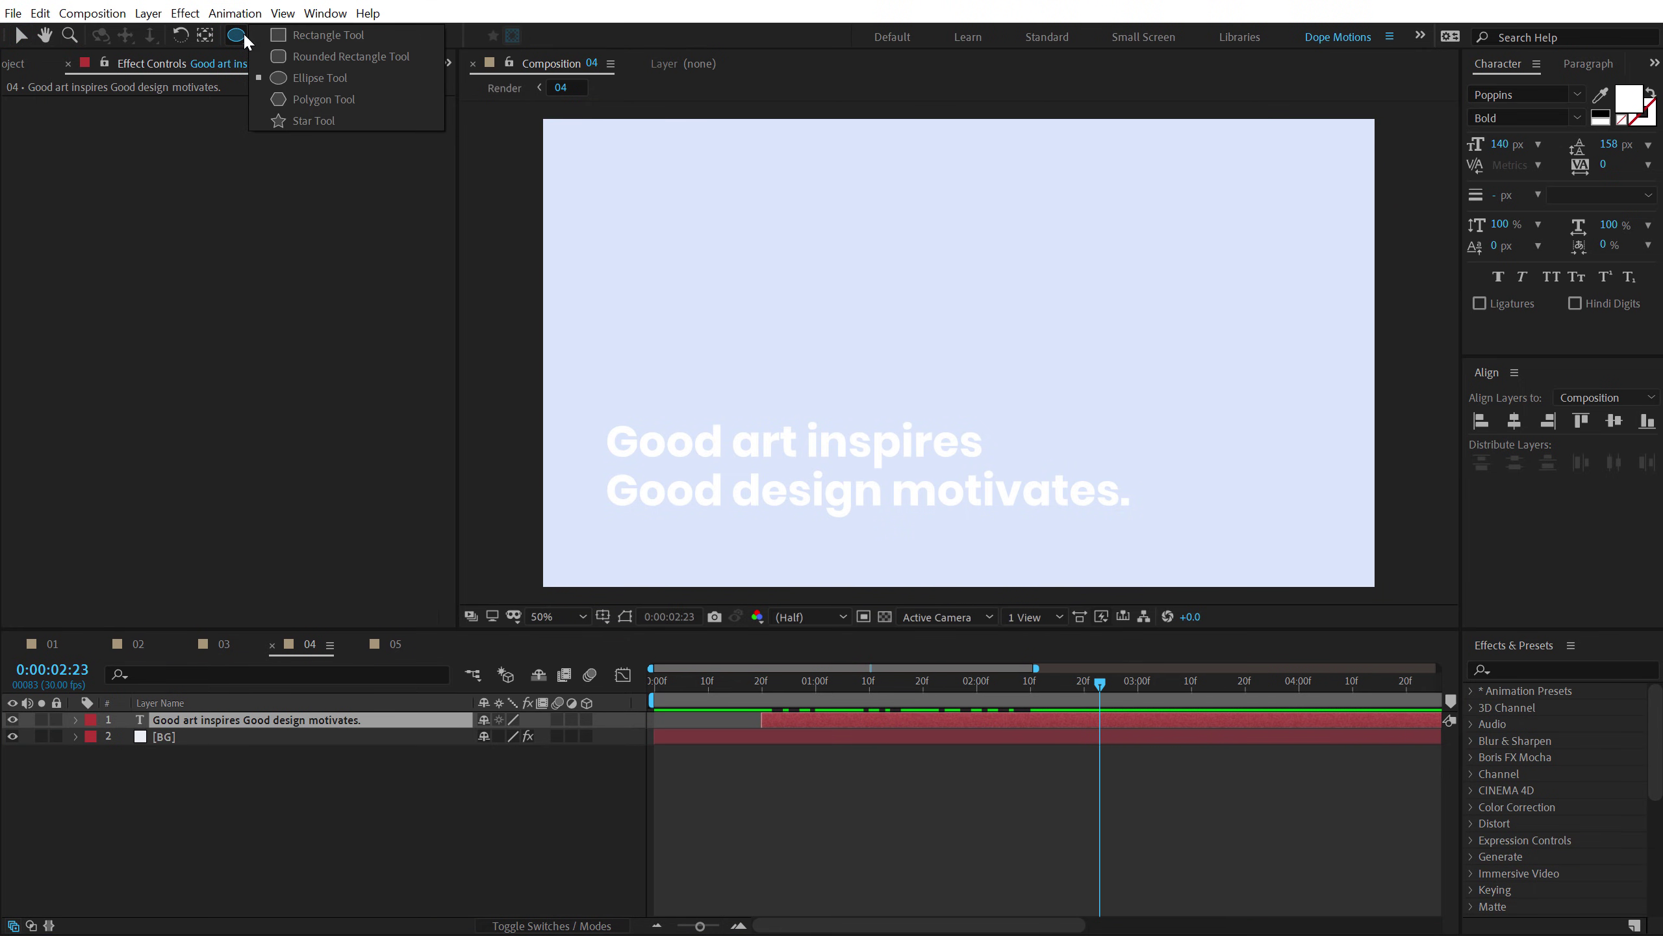
pyautogui.click(316, 57)
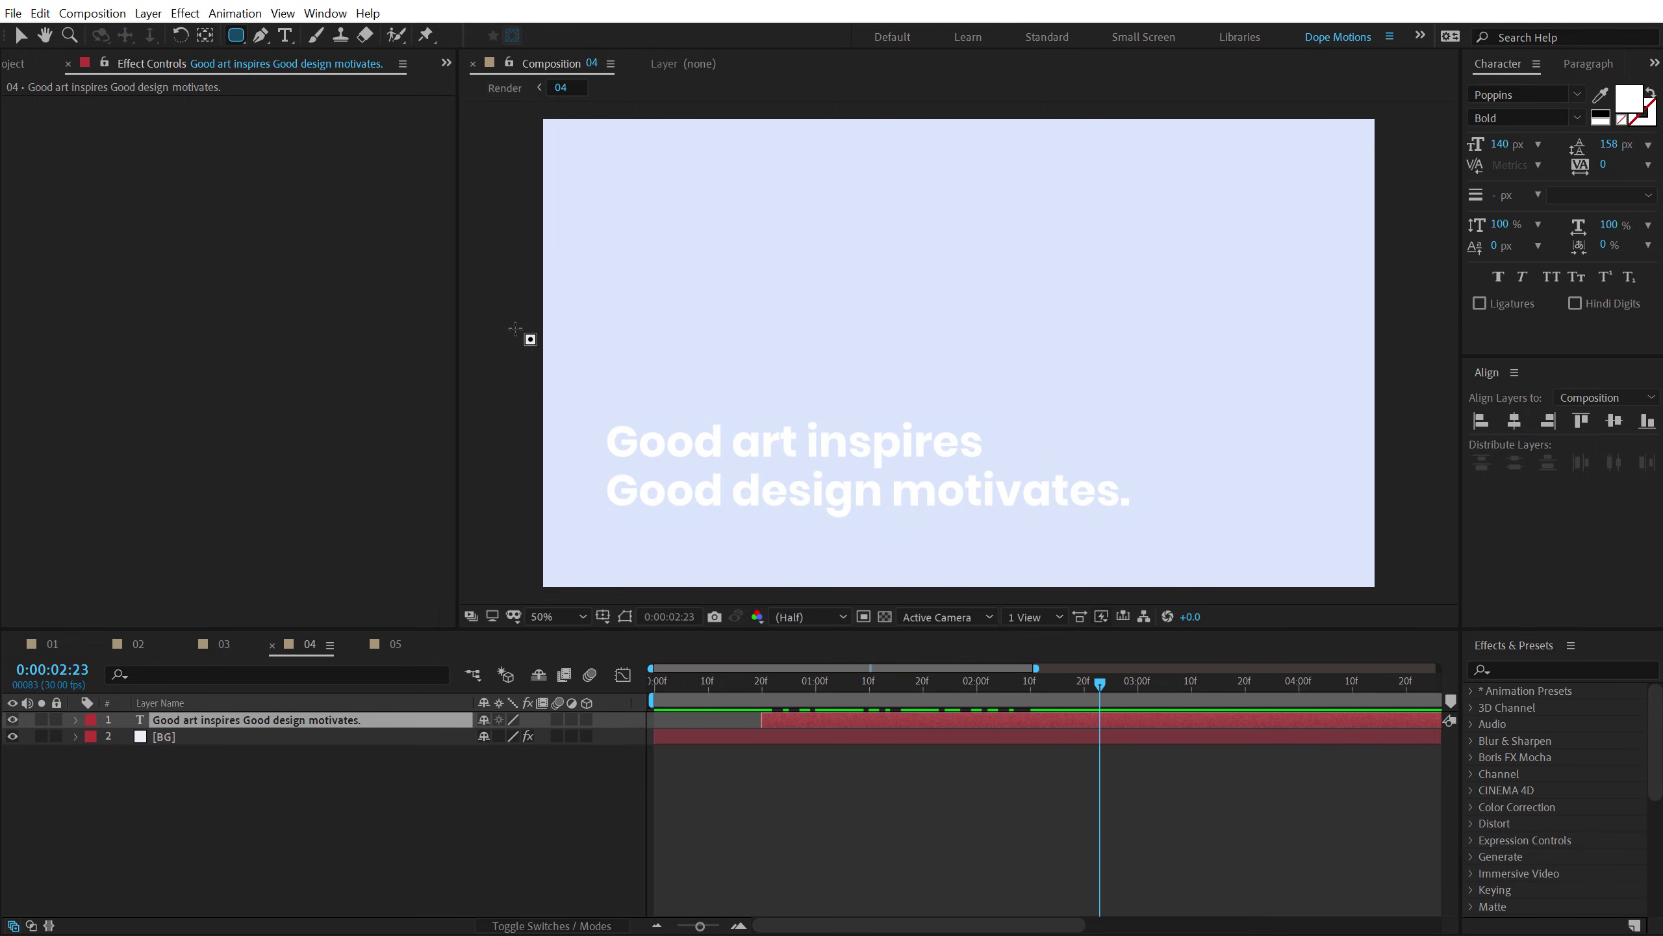
pyautogui.click(173, 827)
pyautogui.moveTo(517, 315); pyautogui.dragTo(1365, 594)
pyautogui.moveTo(691, 41); pyautogui.dragTo(532, 47)
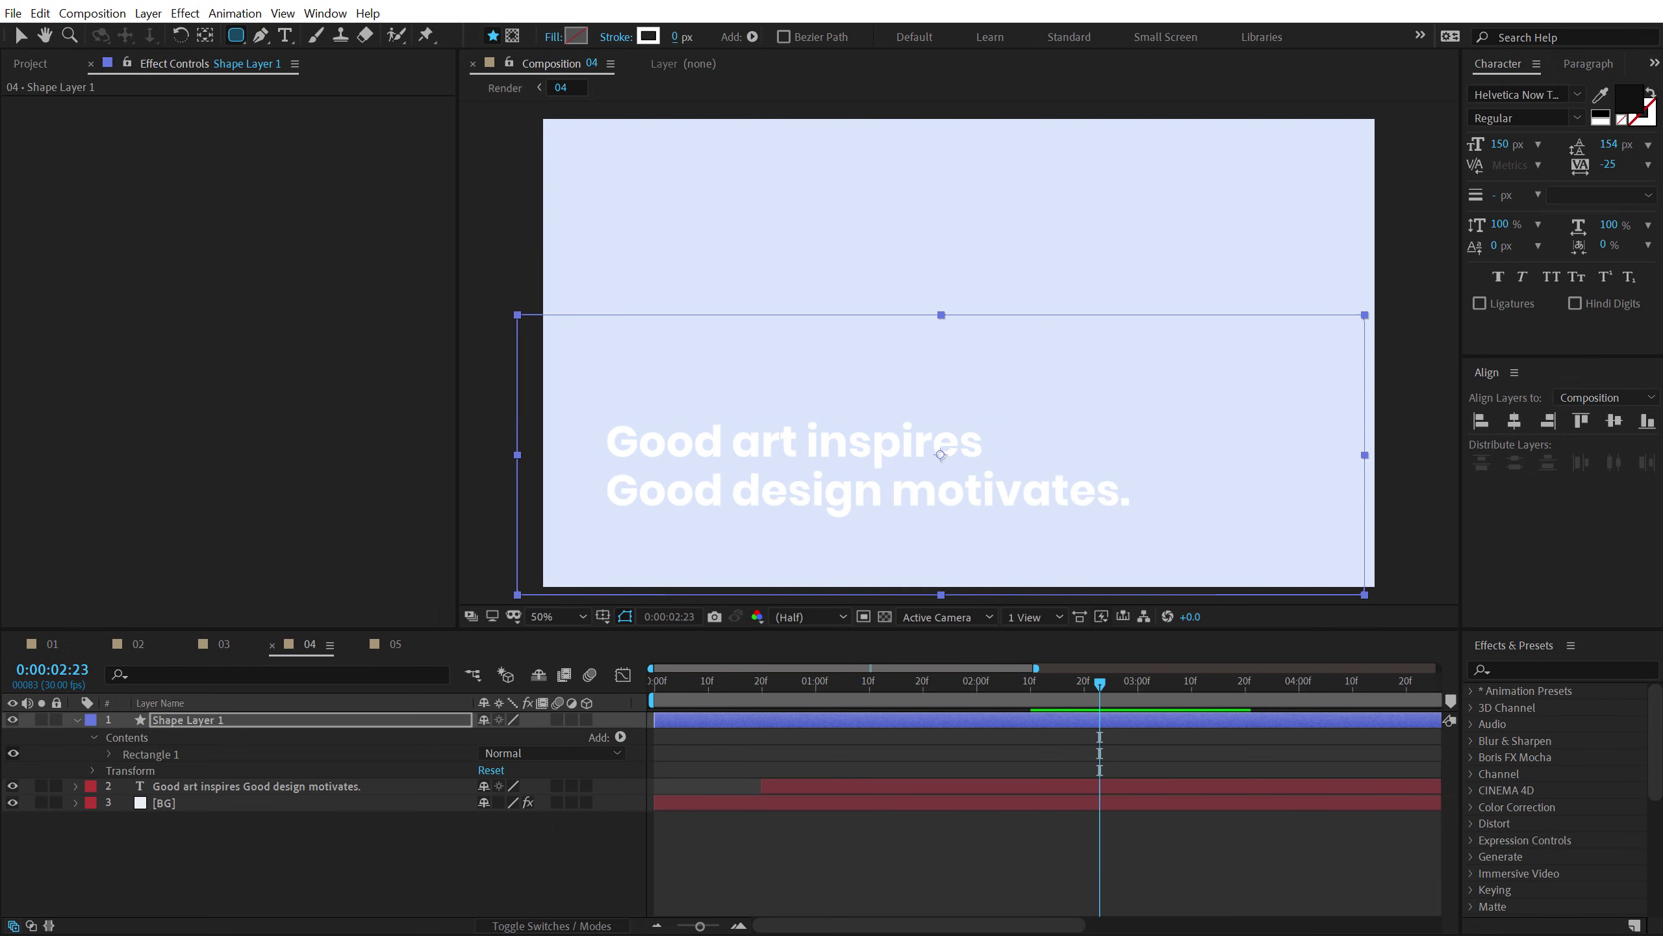
# Give the rounded rectangle a solid color fill at 100% opacity and return to the Selection tool
pyautogui.click(553, 37)
pyautogui.click(787, 207)
pyautogui.click(831, 320)
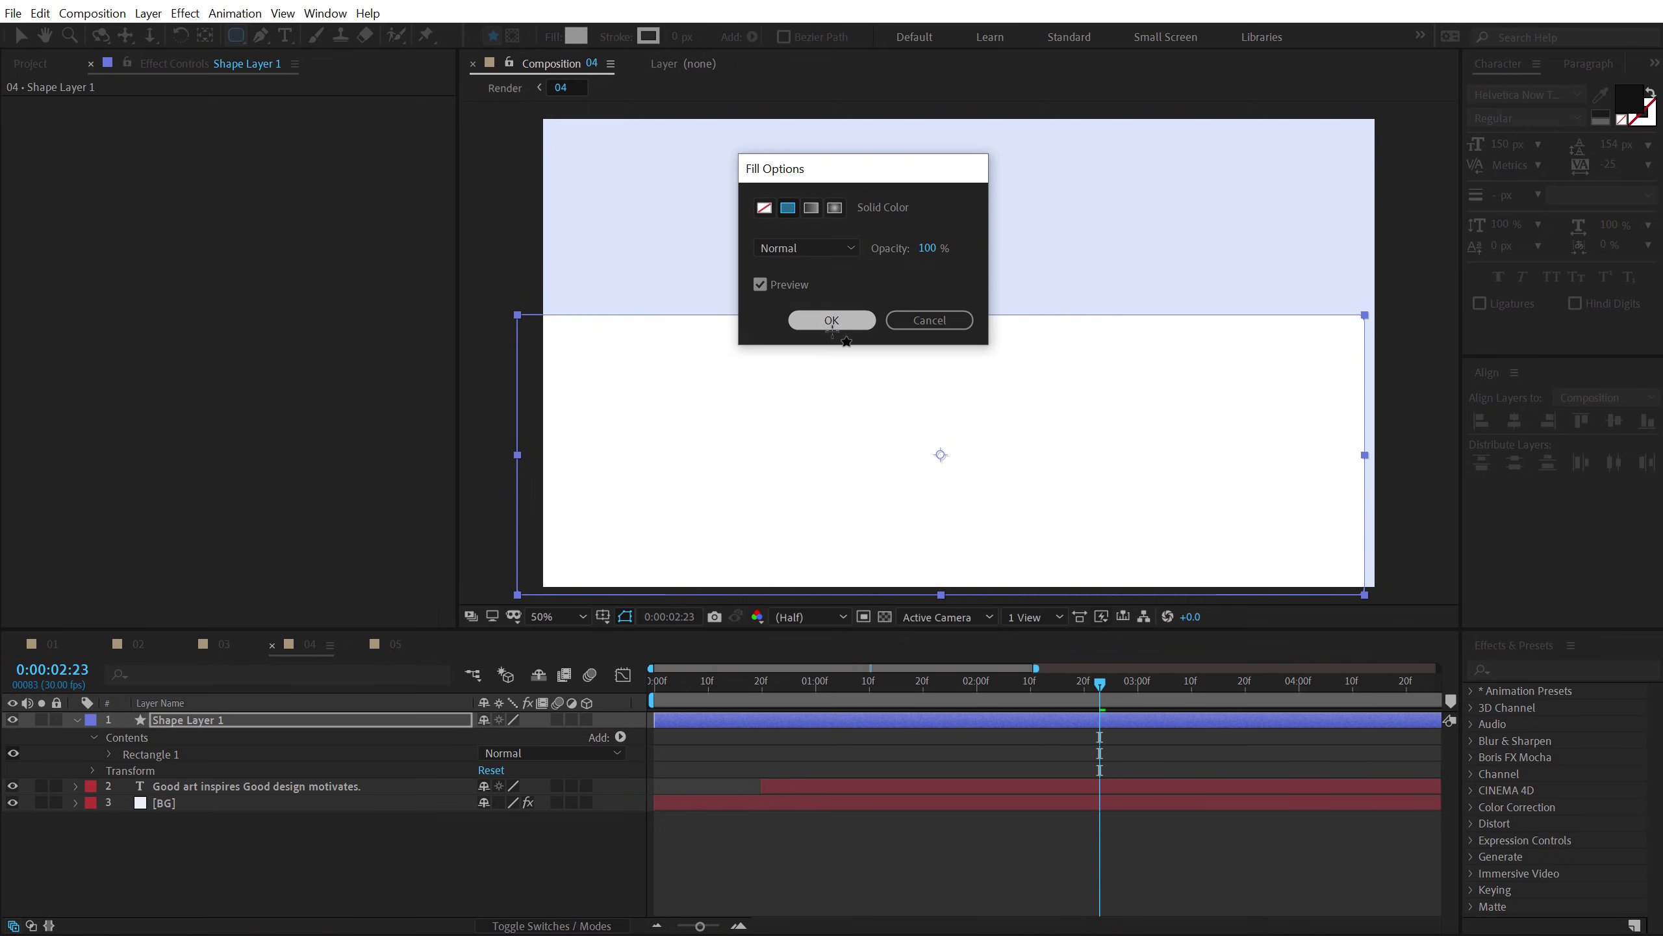
pyautogui.click(22, 38)
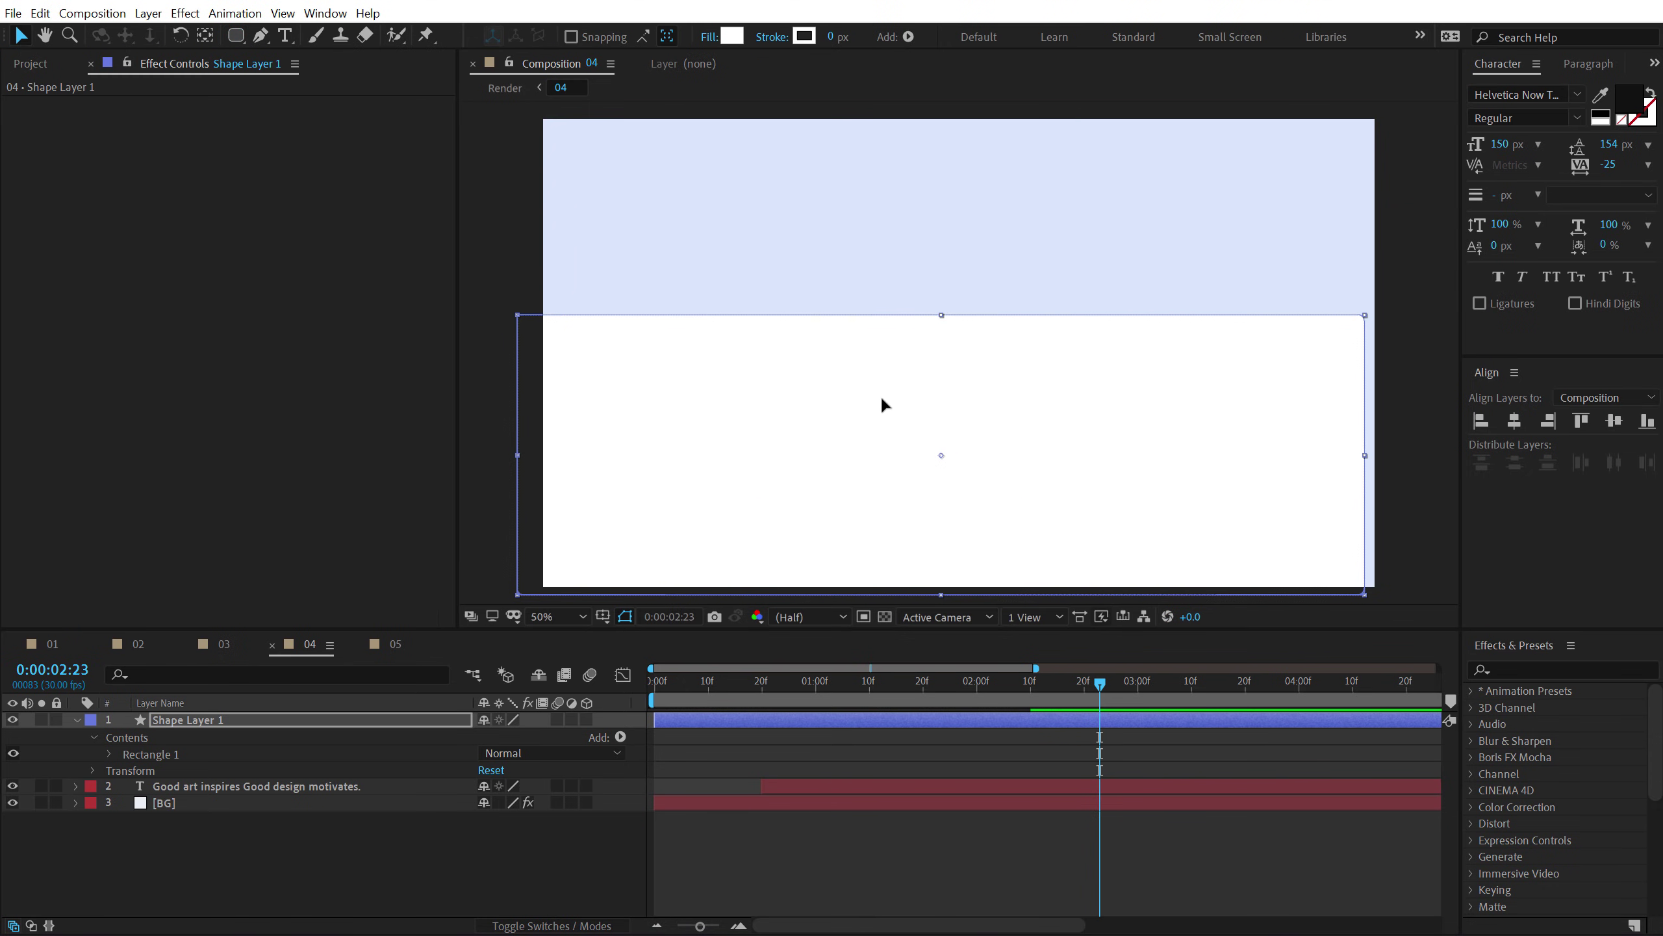
# Move the rectangle up and to the right, and link its Size dimensions to make it a 2608 × 2608 square
pyautogui.moveTo(882, 404); pyautogui.dragTo(969, 296)
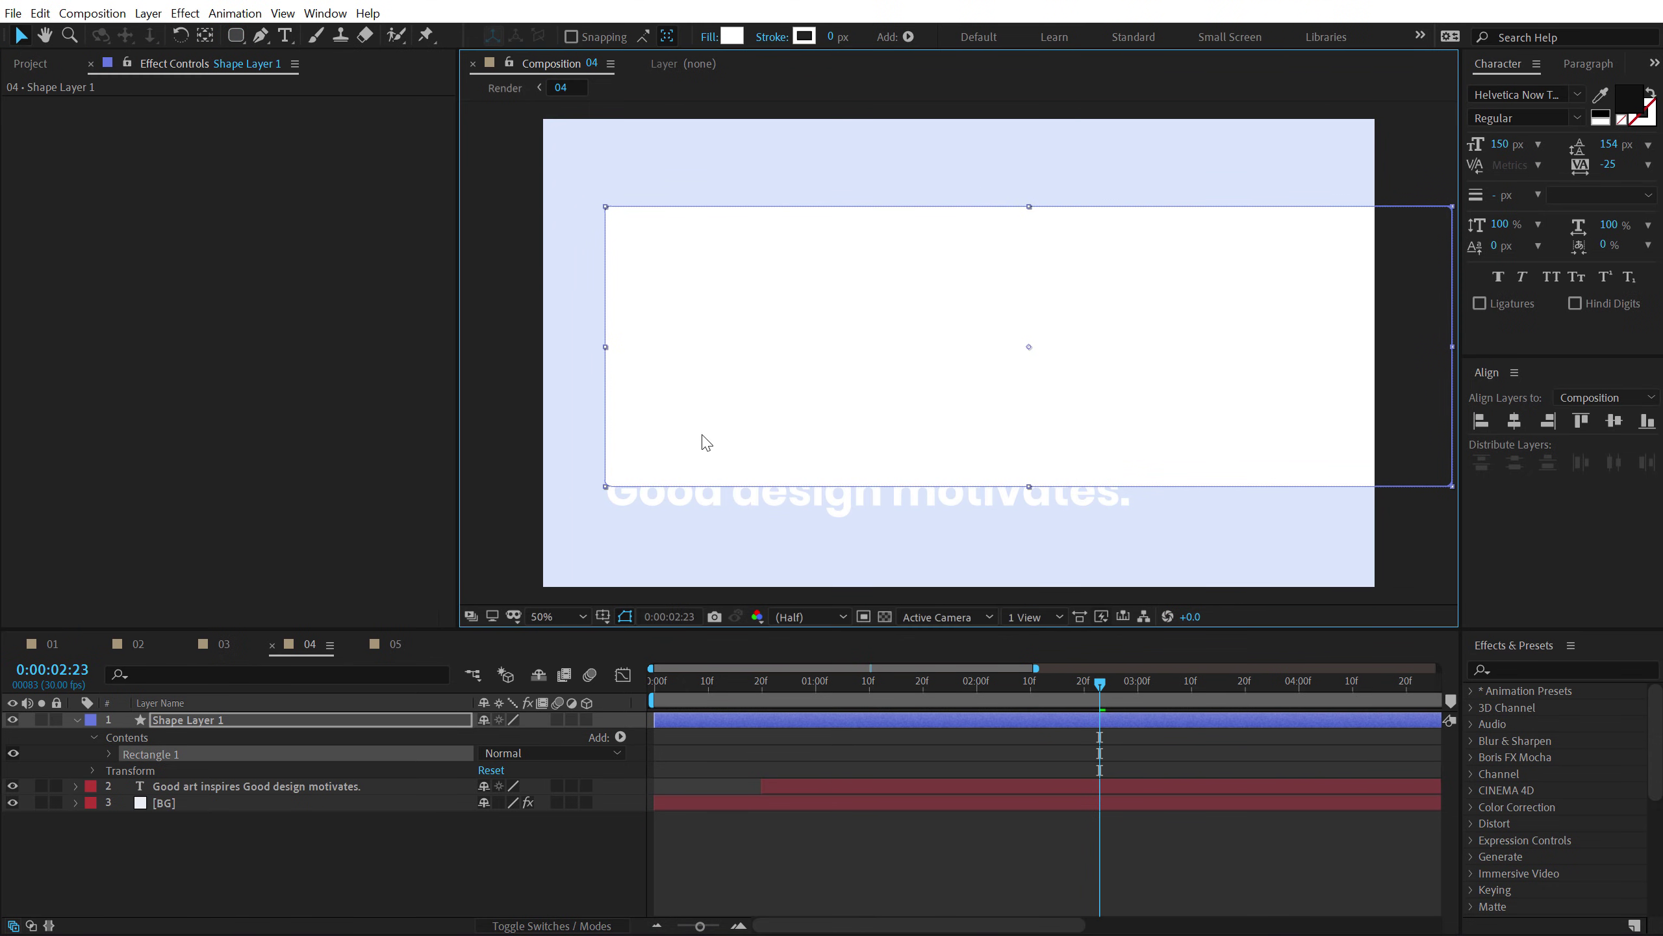
pyautogui.click(110, 754)
pyautogui.click(126, 771)
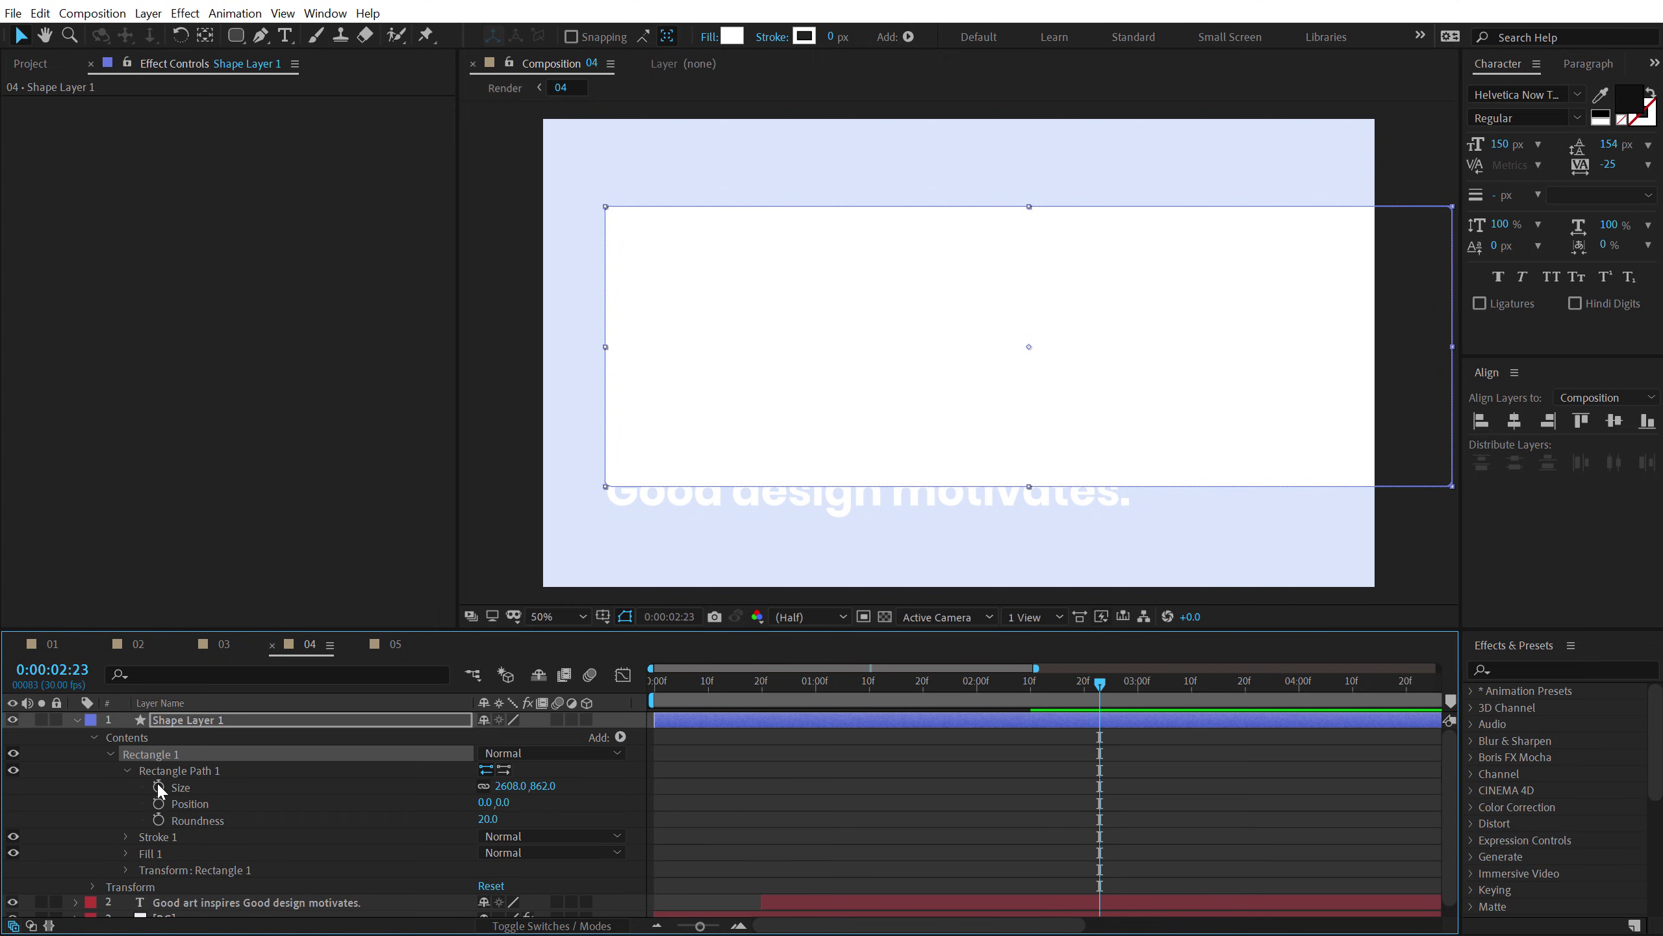
pyautogui.click(486, 787)
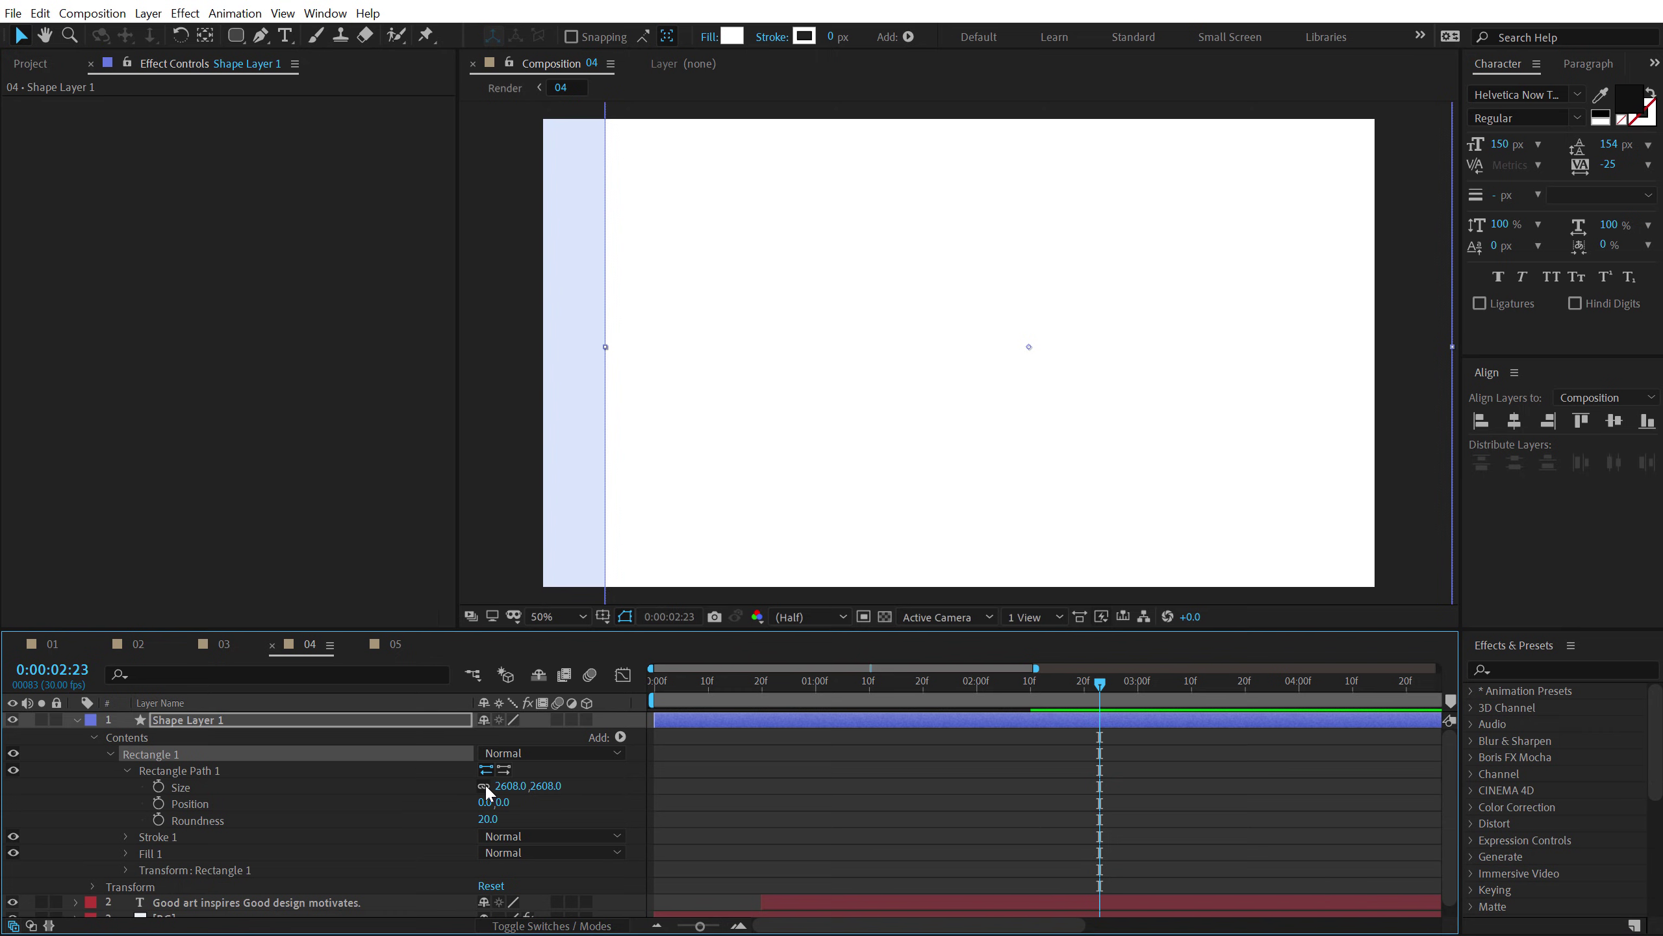
# Move the square down so its upper edge lies inside the composition, and set its Roundness to 290
pyautogui.click(612, 795)
pyautogui.click(958, 394)
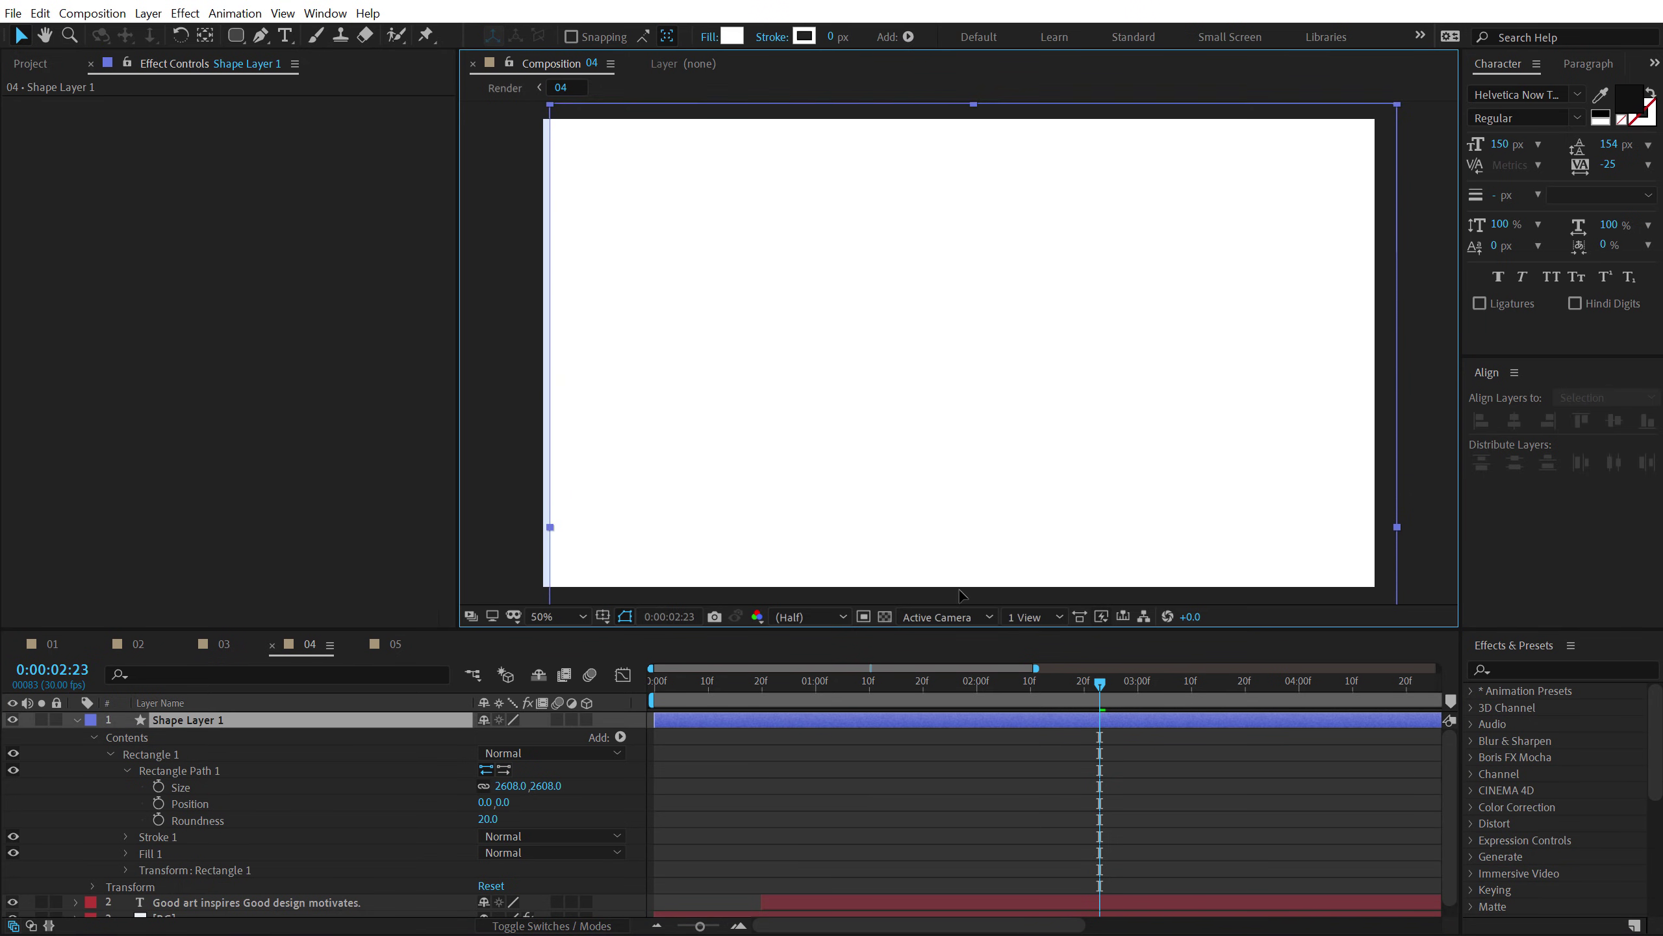
pyautogui.press(',')
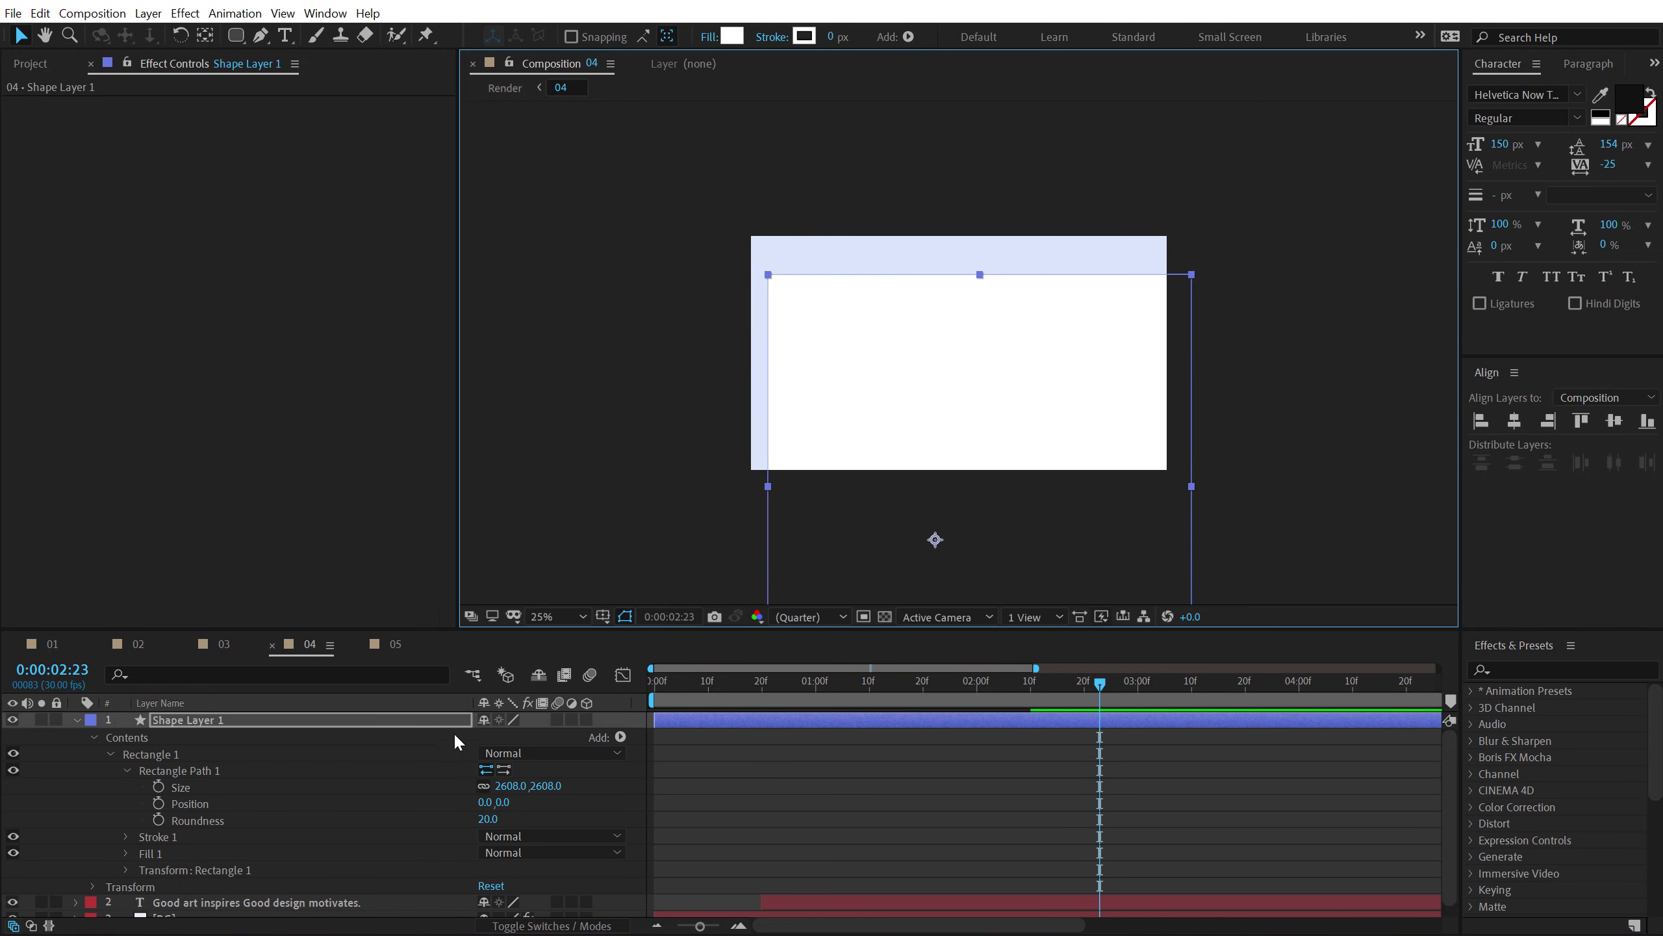
pyautogui.moveTo(488, 822); pyautogui.dragTo(644, 815)
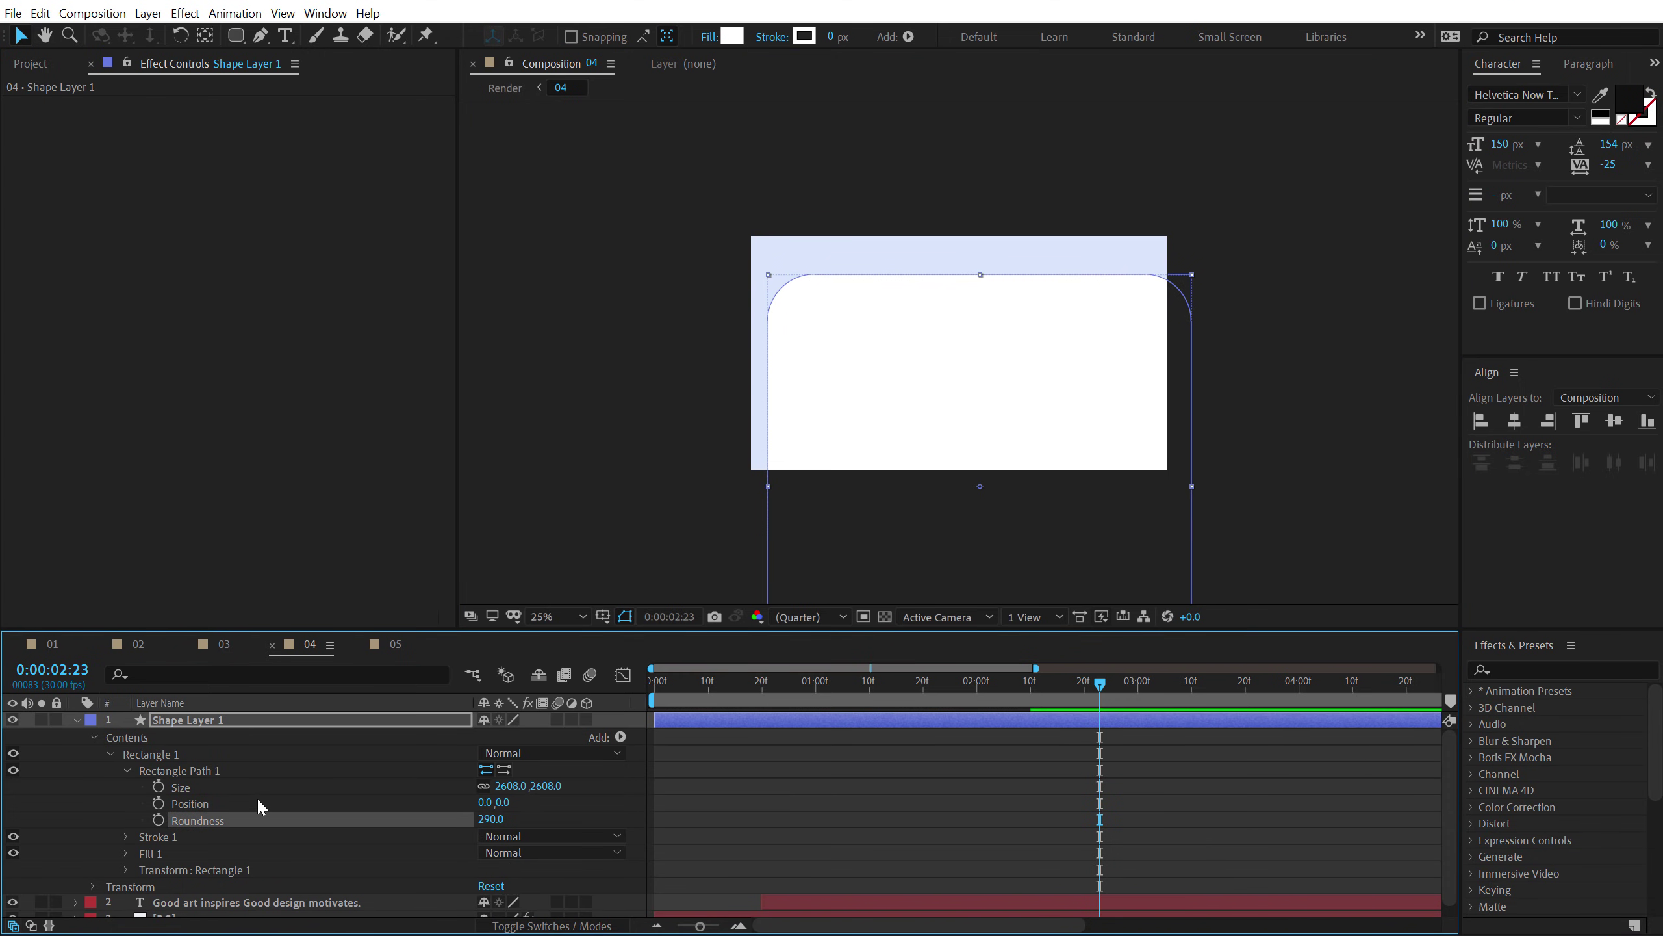
# Rotate Shape Layer 1 to 22° and place it across the composition's lower-left area with its rounded upper corner in frame
pyautogui.press('r')
pyautogui.moveTo(501, 735); pyautogui.dragTo(490, 735)
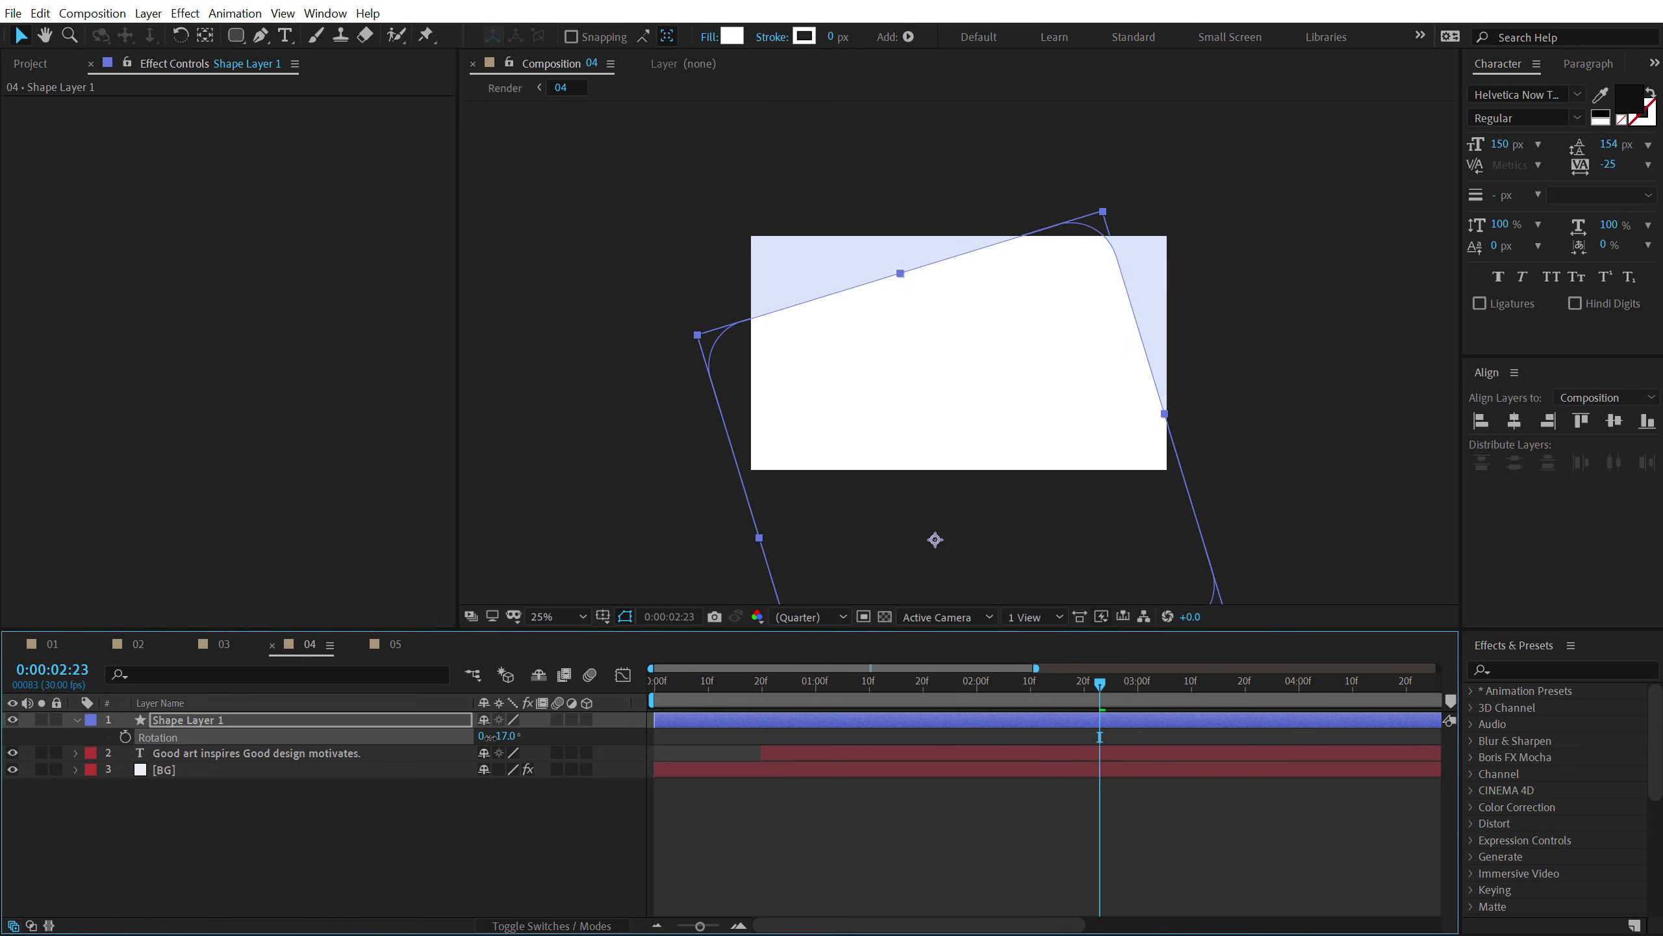
pyautogui.moveTo(933, 404); pyautogui.dragTo(930, 464)
pyautogui.moveTo(501, 735); pyautogui.dragTo(526, 736)
pyautogui.moveTo(1072, 579); pyautogui.dragTo(1002, 539)
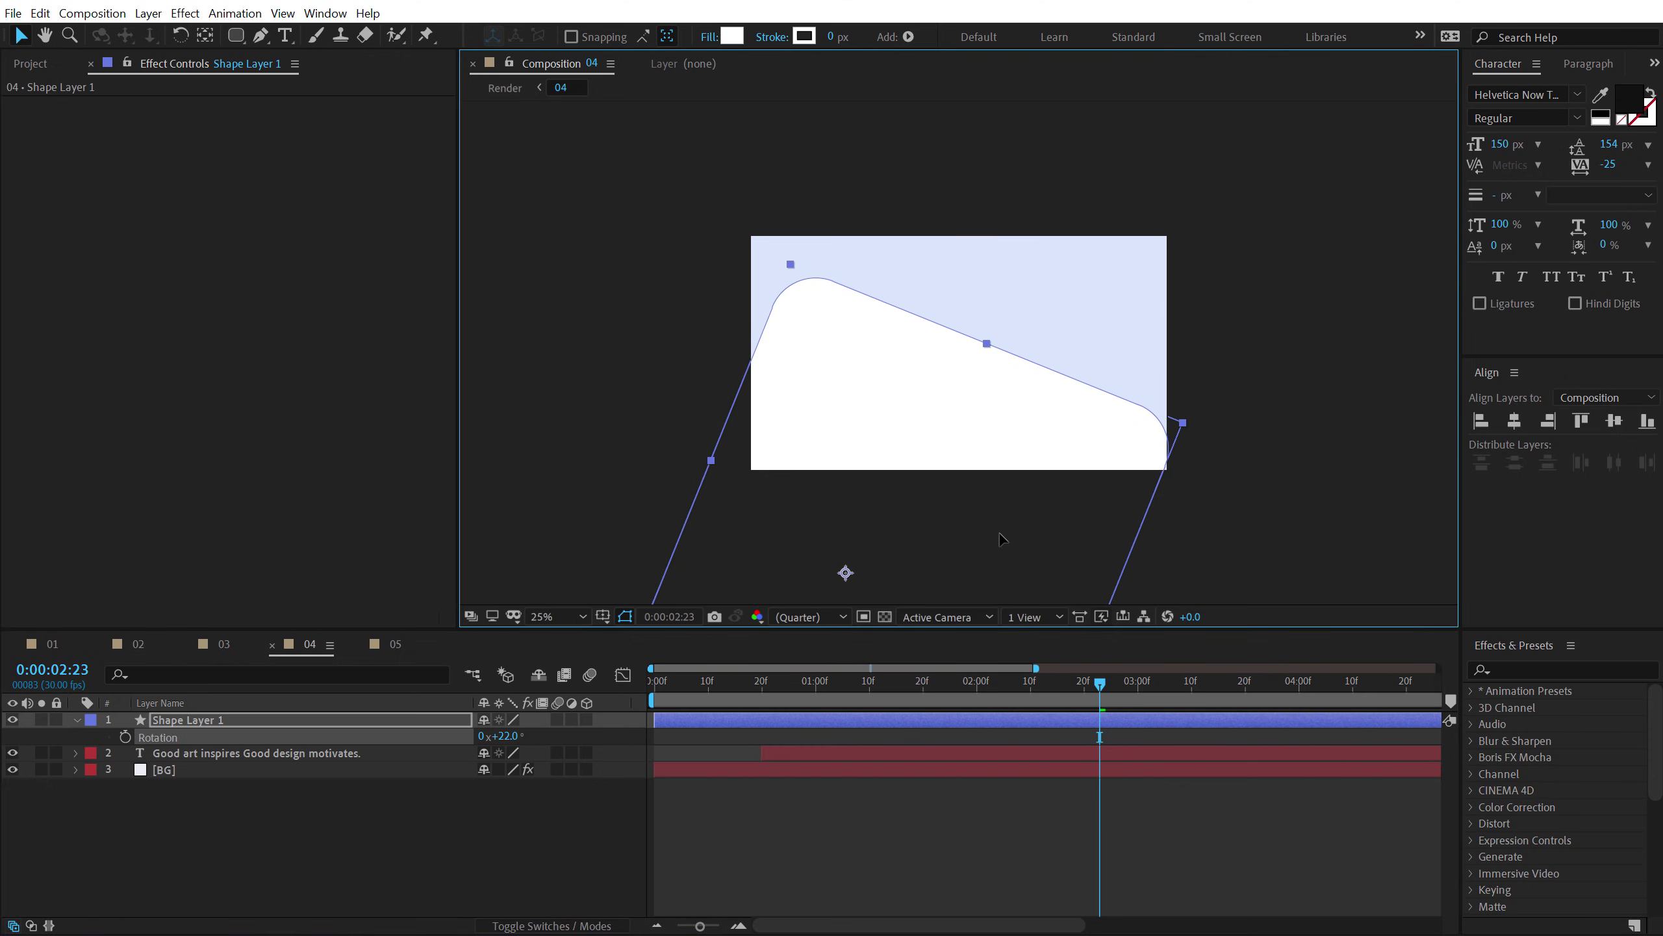
# Place Shape Layer 1 below the text layer and set its fill color to blue 5998EC
pyautogui.moveTo(190, 719); pyautogui.dragTo(203, 763)
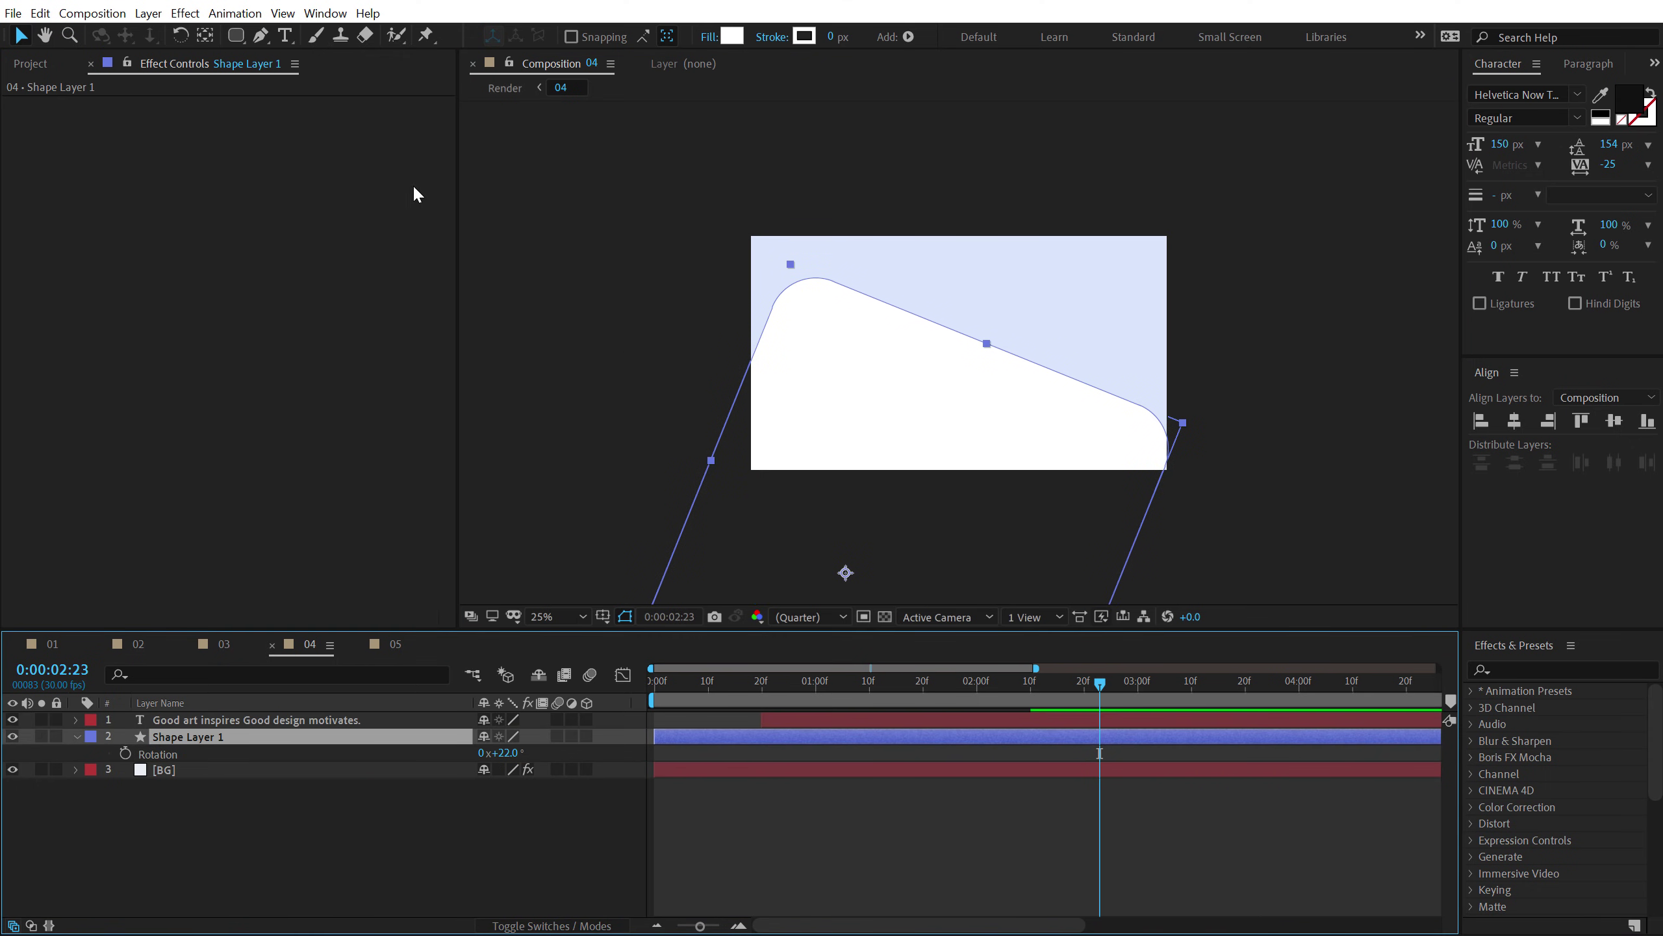
pyautogui.click(732, 36)
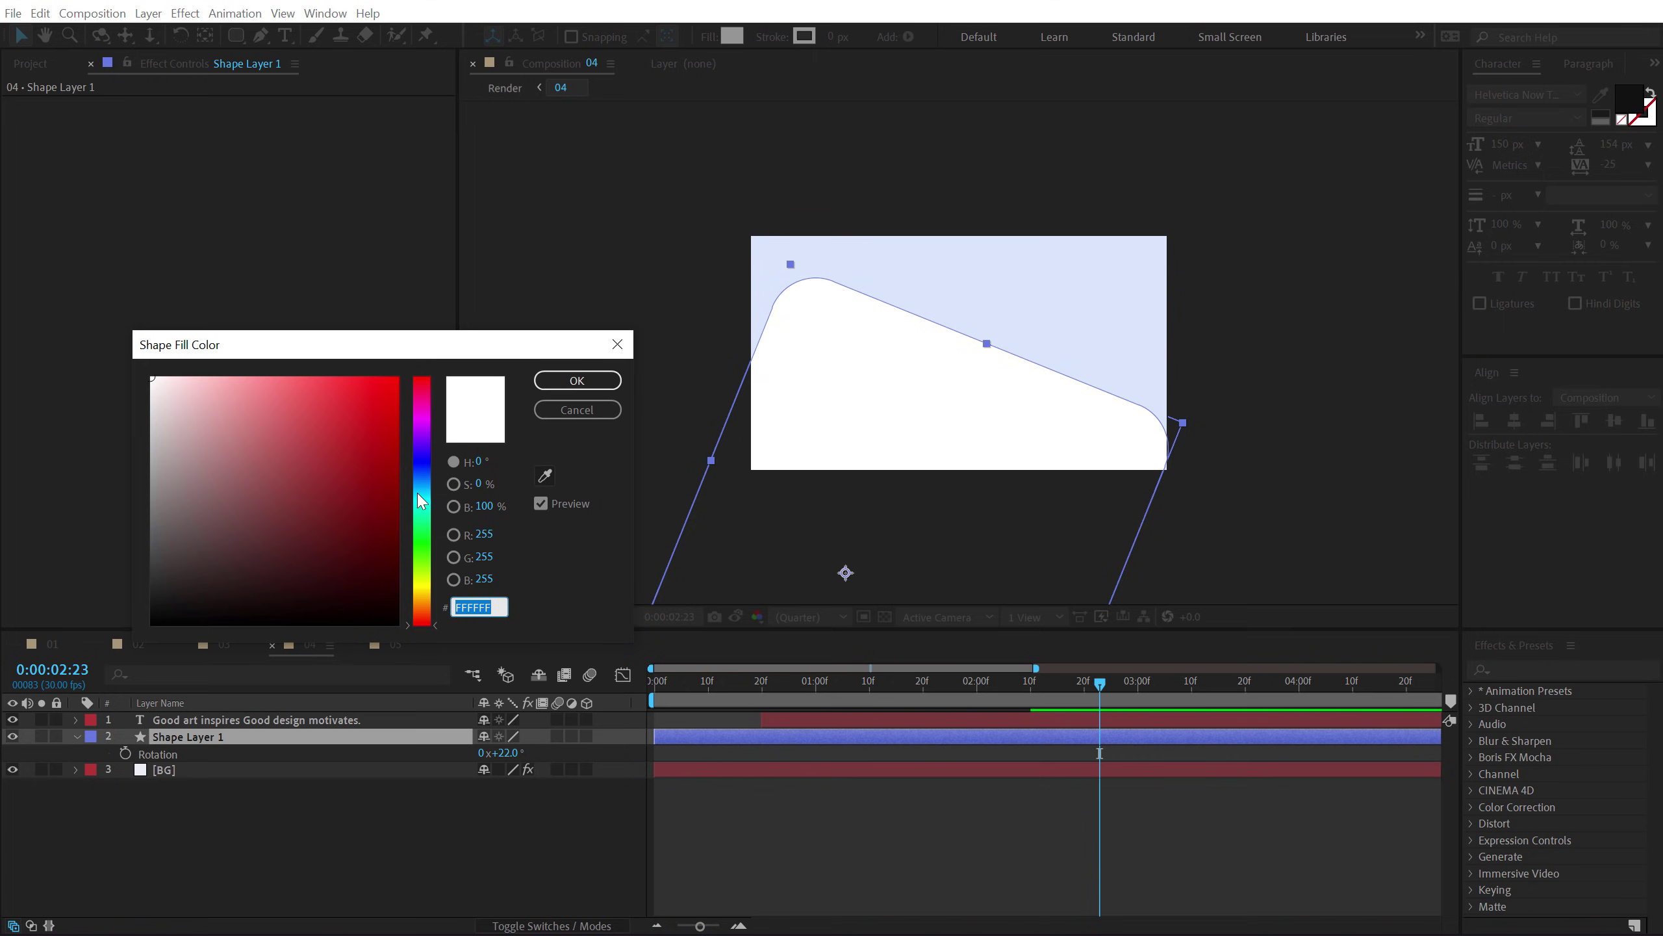
pyautogui.moveTo(419, 501); pyautogui.dragTo(421, 478)
pyautogui.moveTo(353, 412)
pyautogui.mouseDown()
pyautogui.moveTo(344, 362)
pyautogui.moveTo(316, 361)
pyautogui.mouseUp()
pyautogui.click(304, 395)
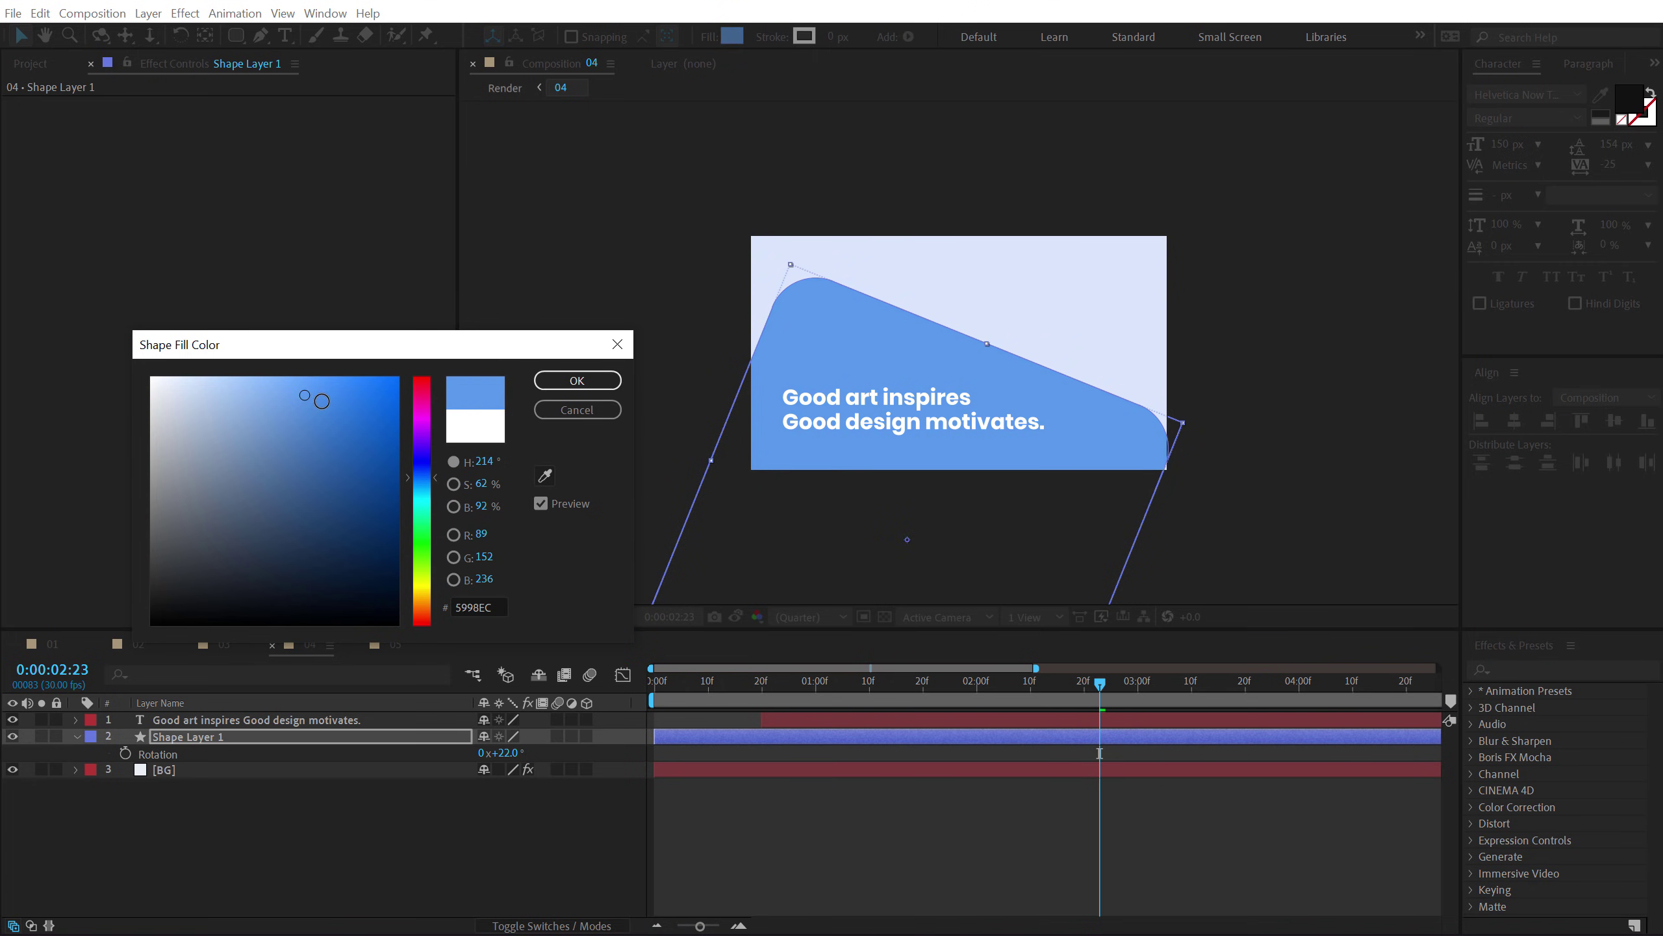
pyautogui.click(577, 380)
# Shift the blue shape slightly down and to the right behind the text
pyautogui.click(949, 473)
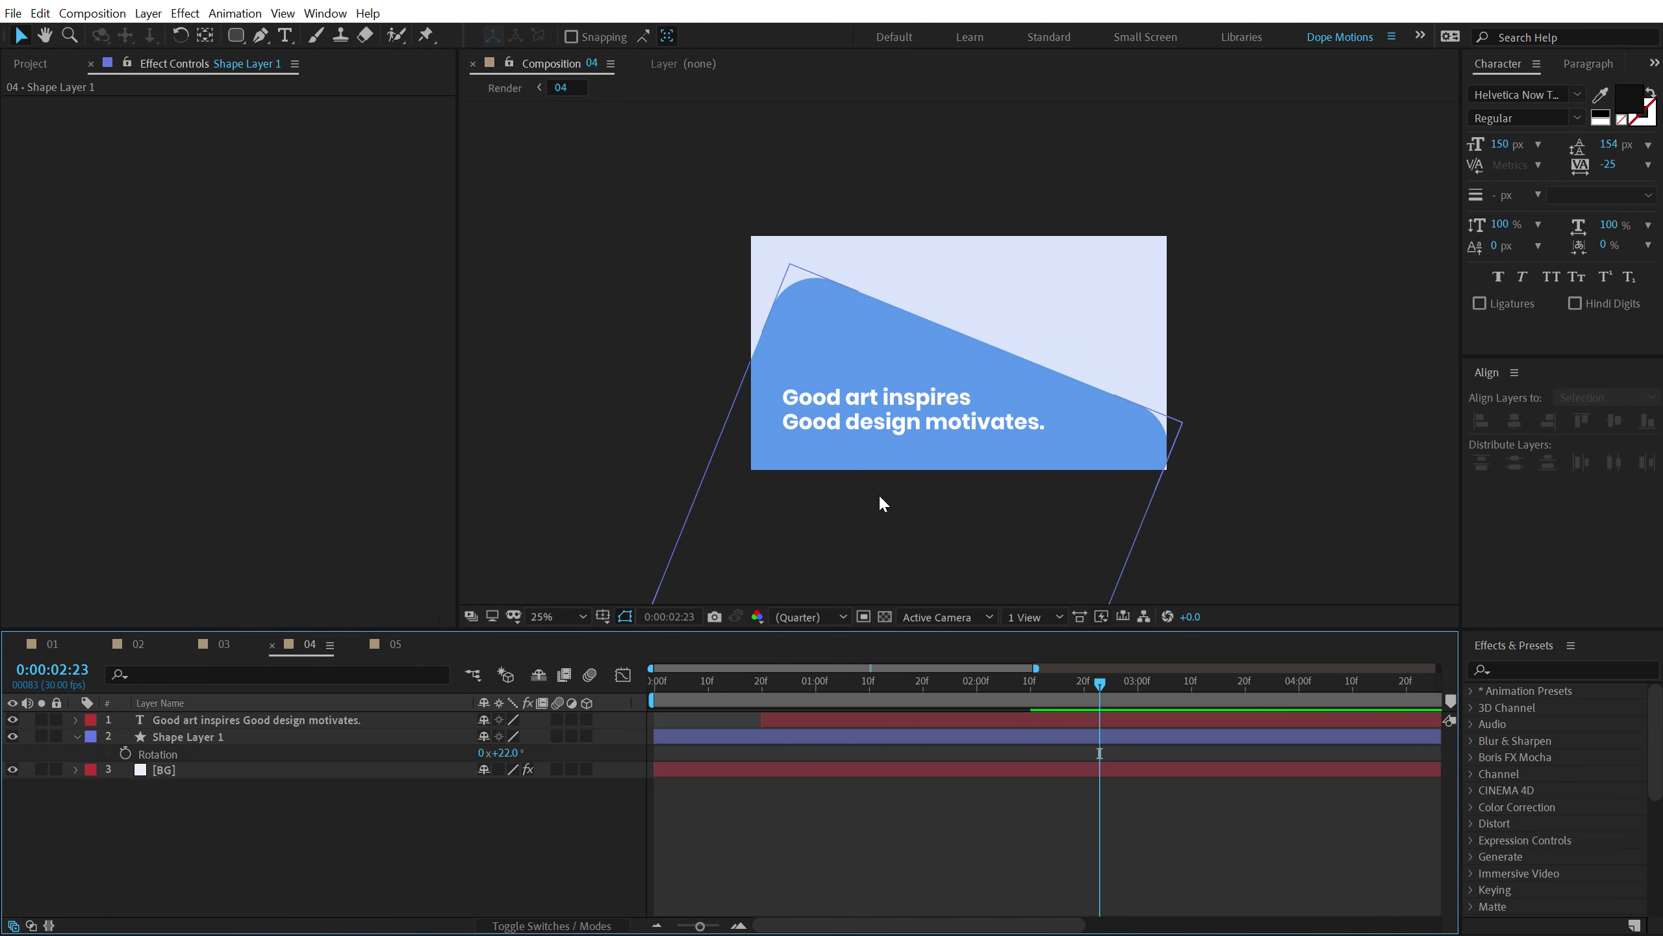
pyautogui.moveTo(844, 575); pyautogui.dragTo(854, 599)
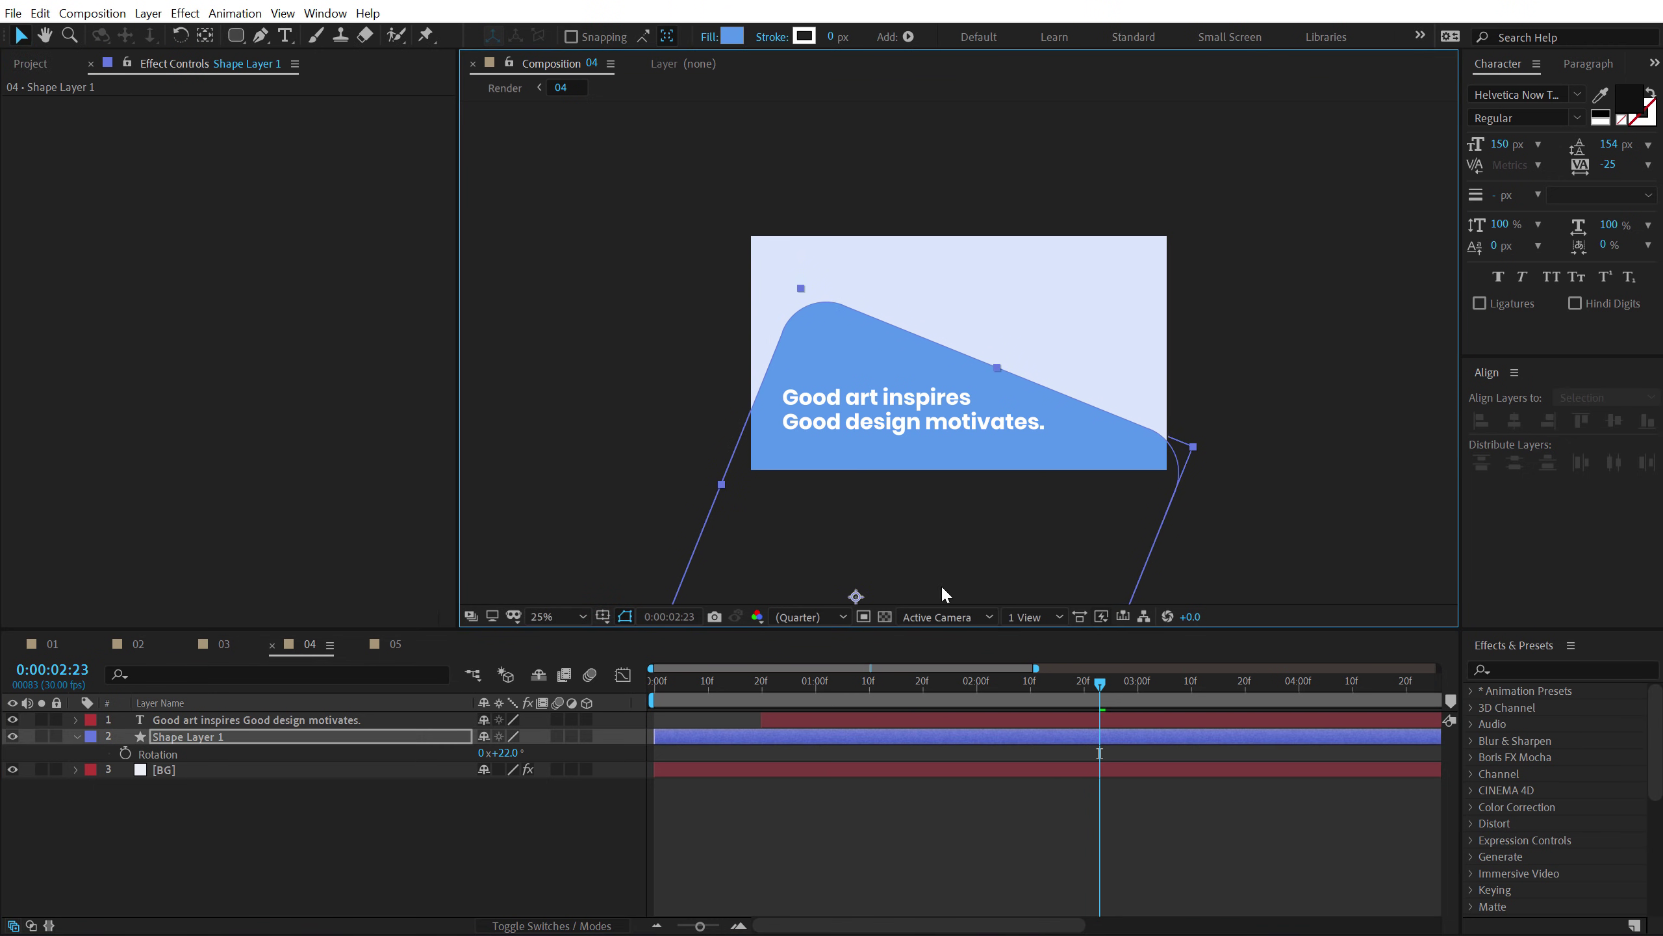
pyautogui.click(286, 866)
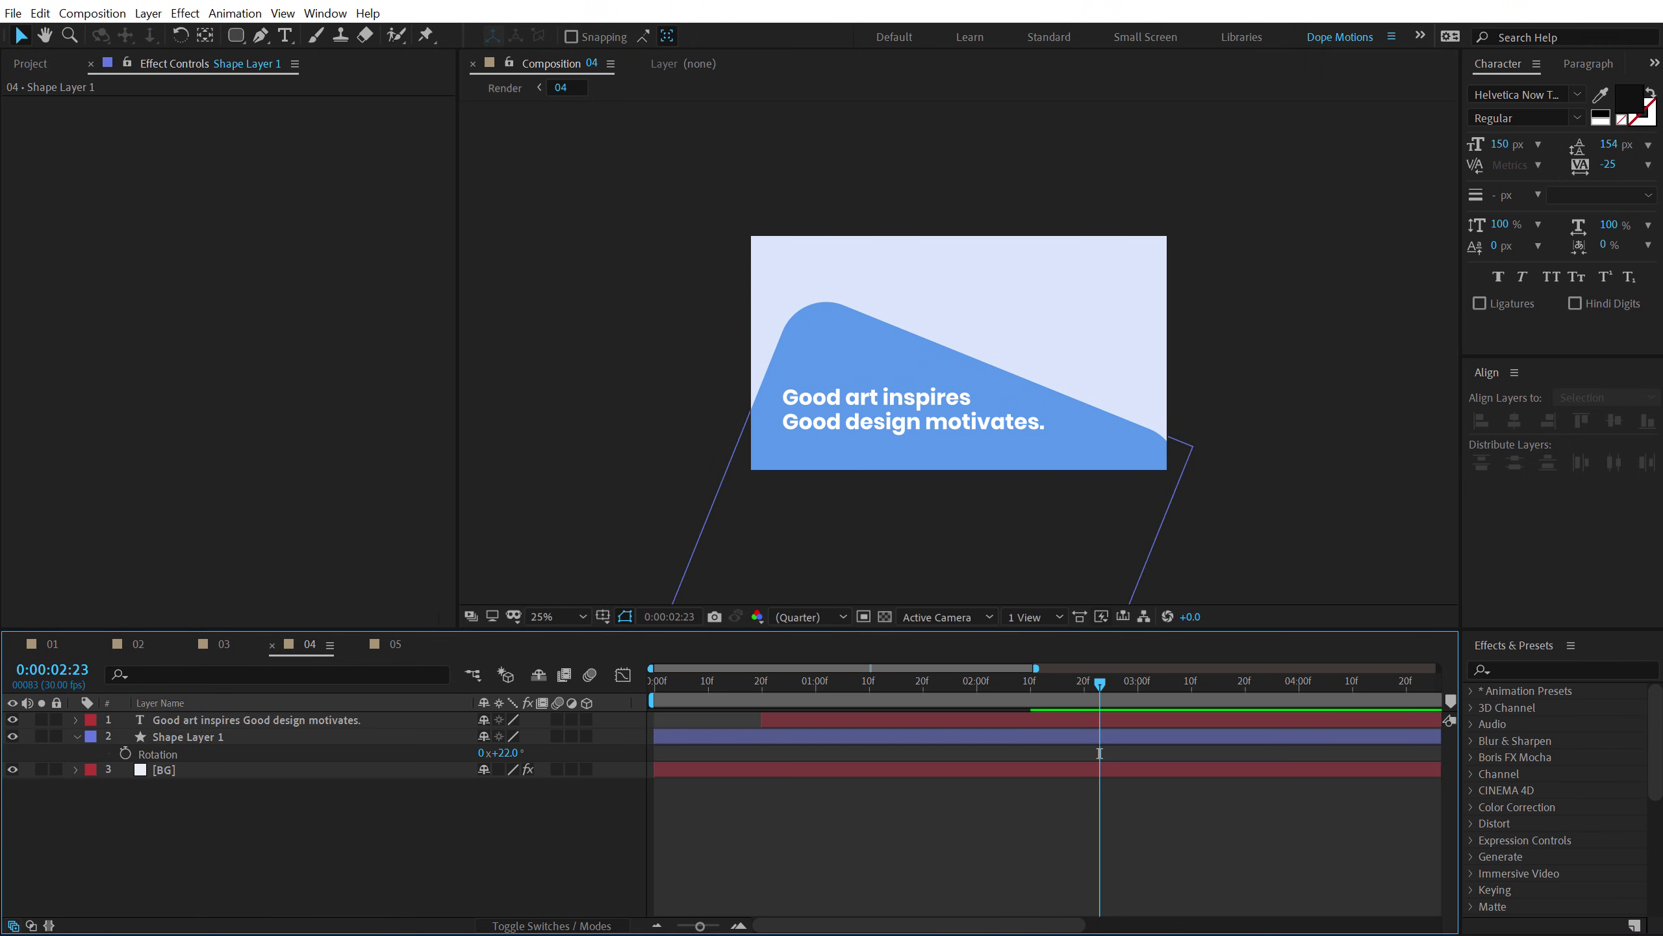
# Add Position and Rotation keyframes to Shape Layer 1 at 0:00:01:00
pyautogui.click(196, 738)
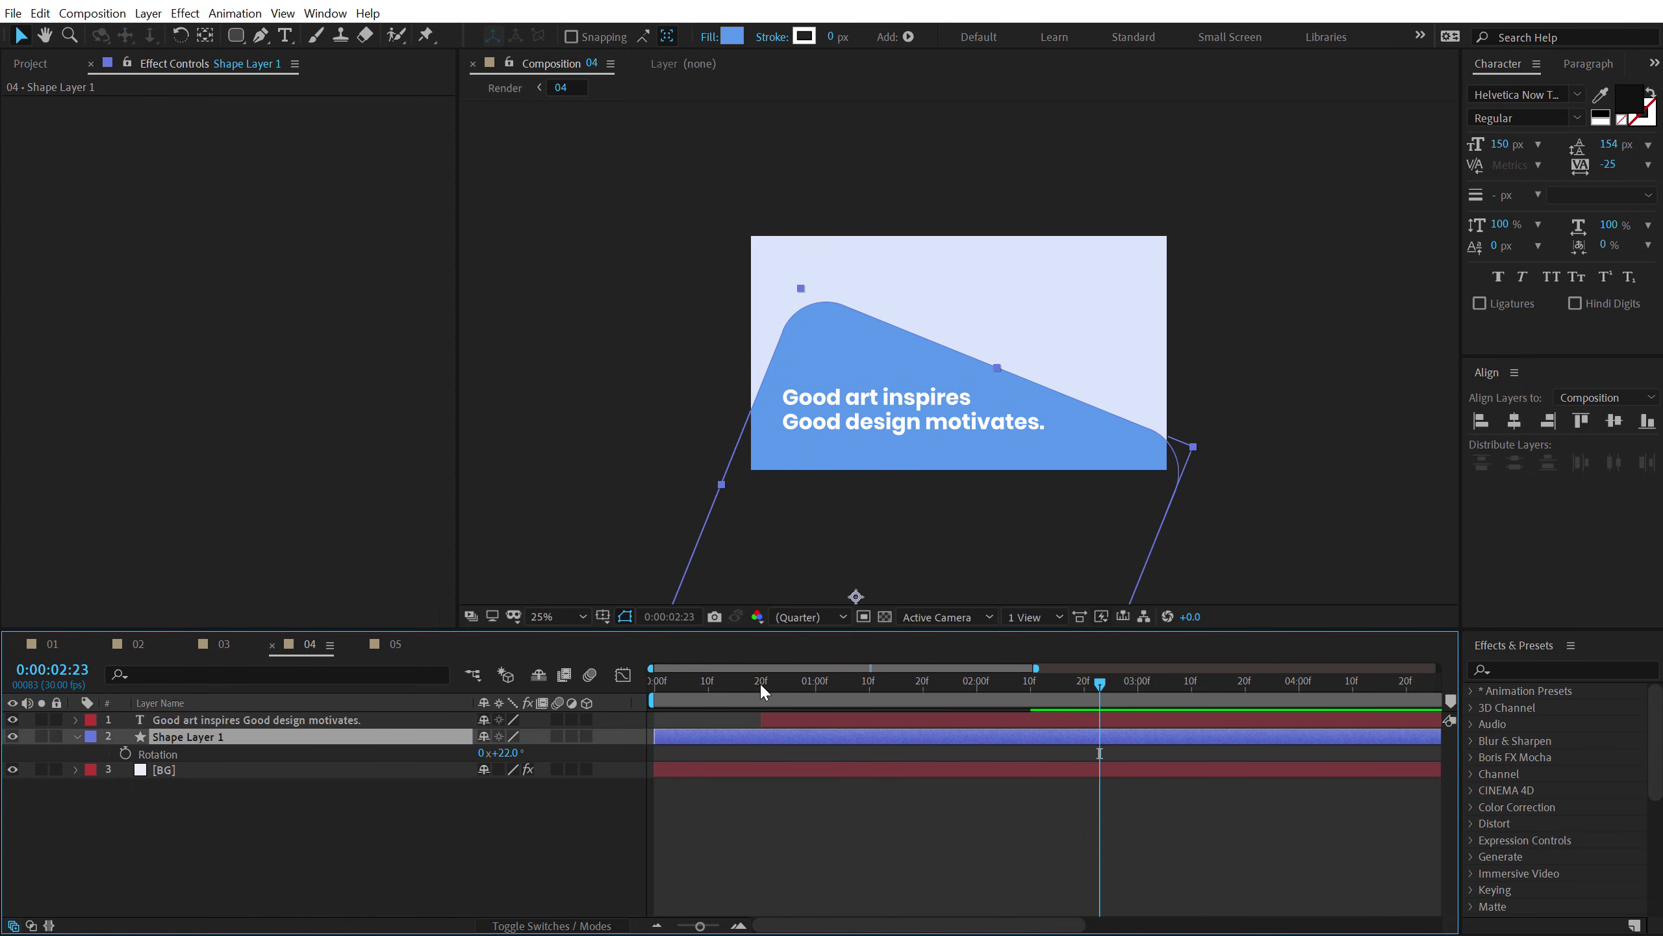
pyautogui.moveTo(763, 690); pyautogui.dragTo(815, 686)
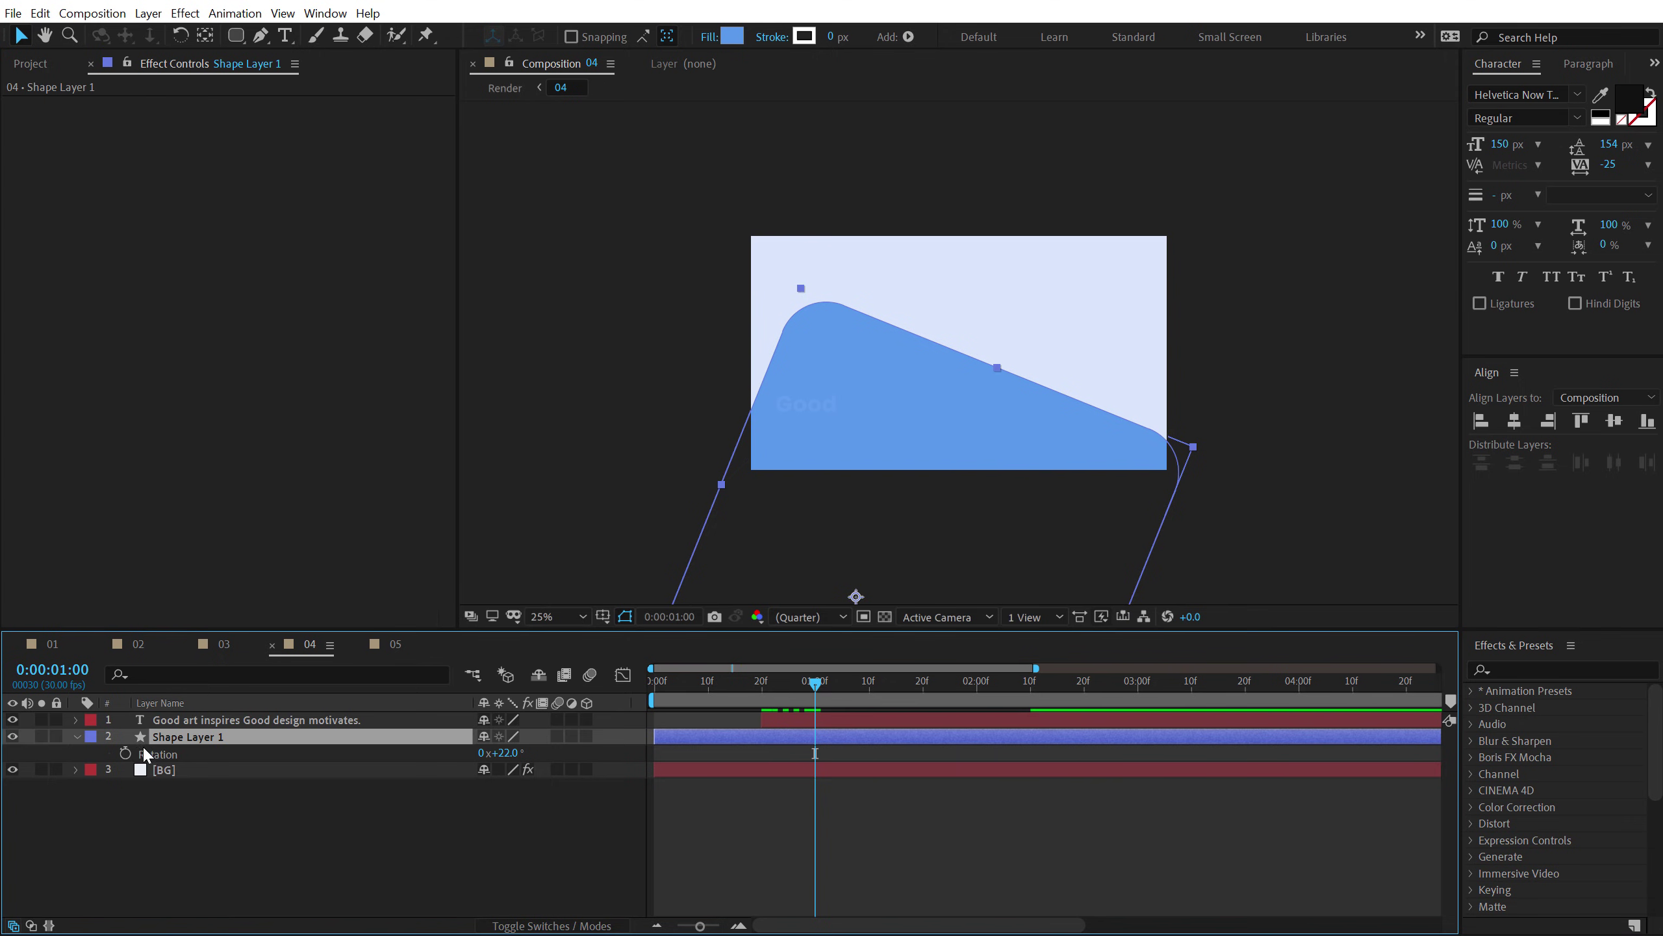
pyautogui.press('p')
pyautogui.click(124, 753)
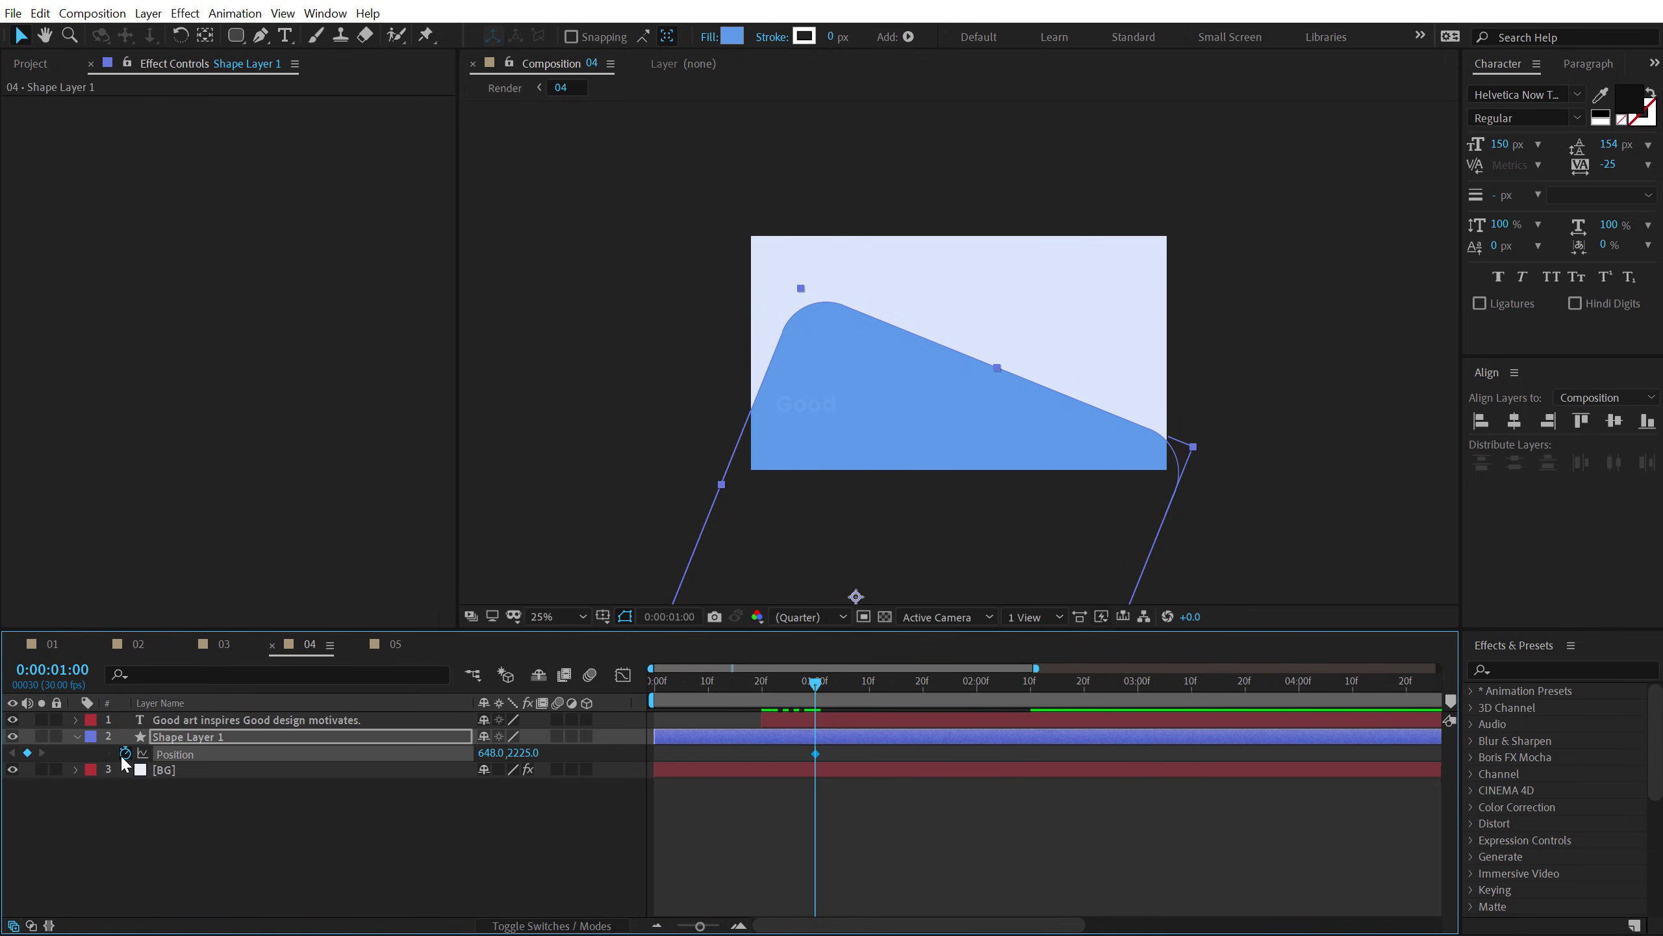
pyautogui.hotkey('shift', 'r')
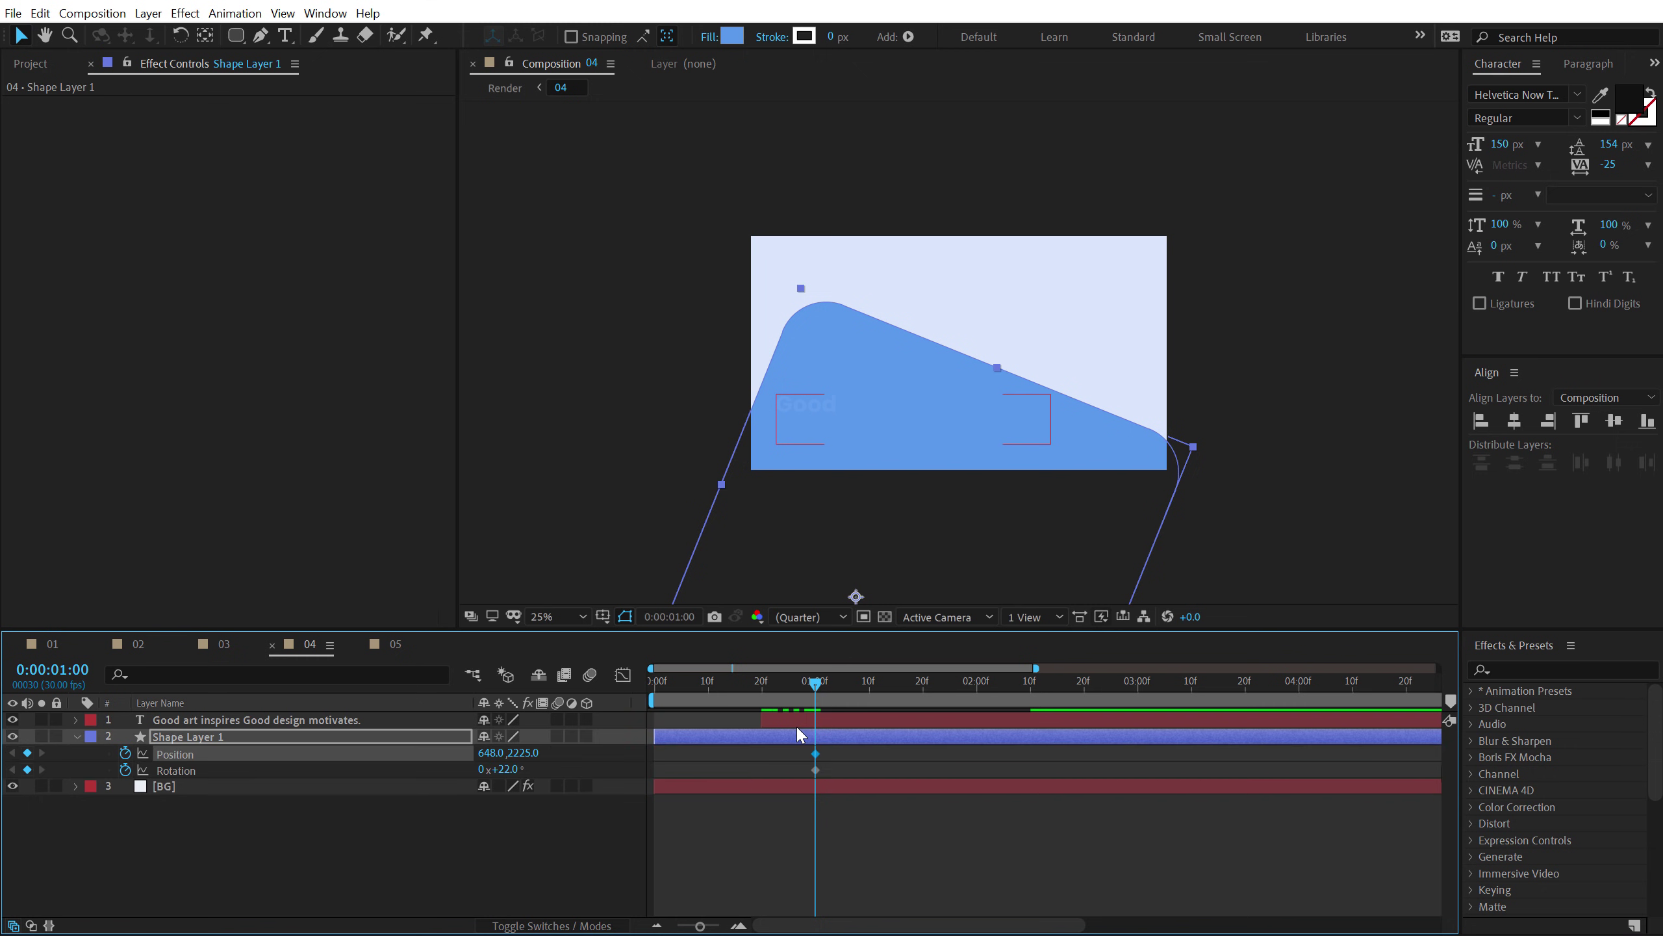
# At 0:00:00:00, reduce the shape's Rotation and move it down below the composition, then preview its entrance animation
pyautogui.press('Home')
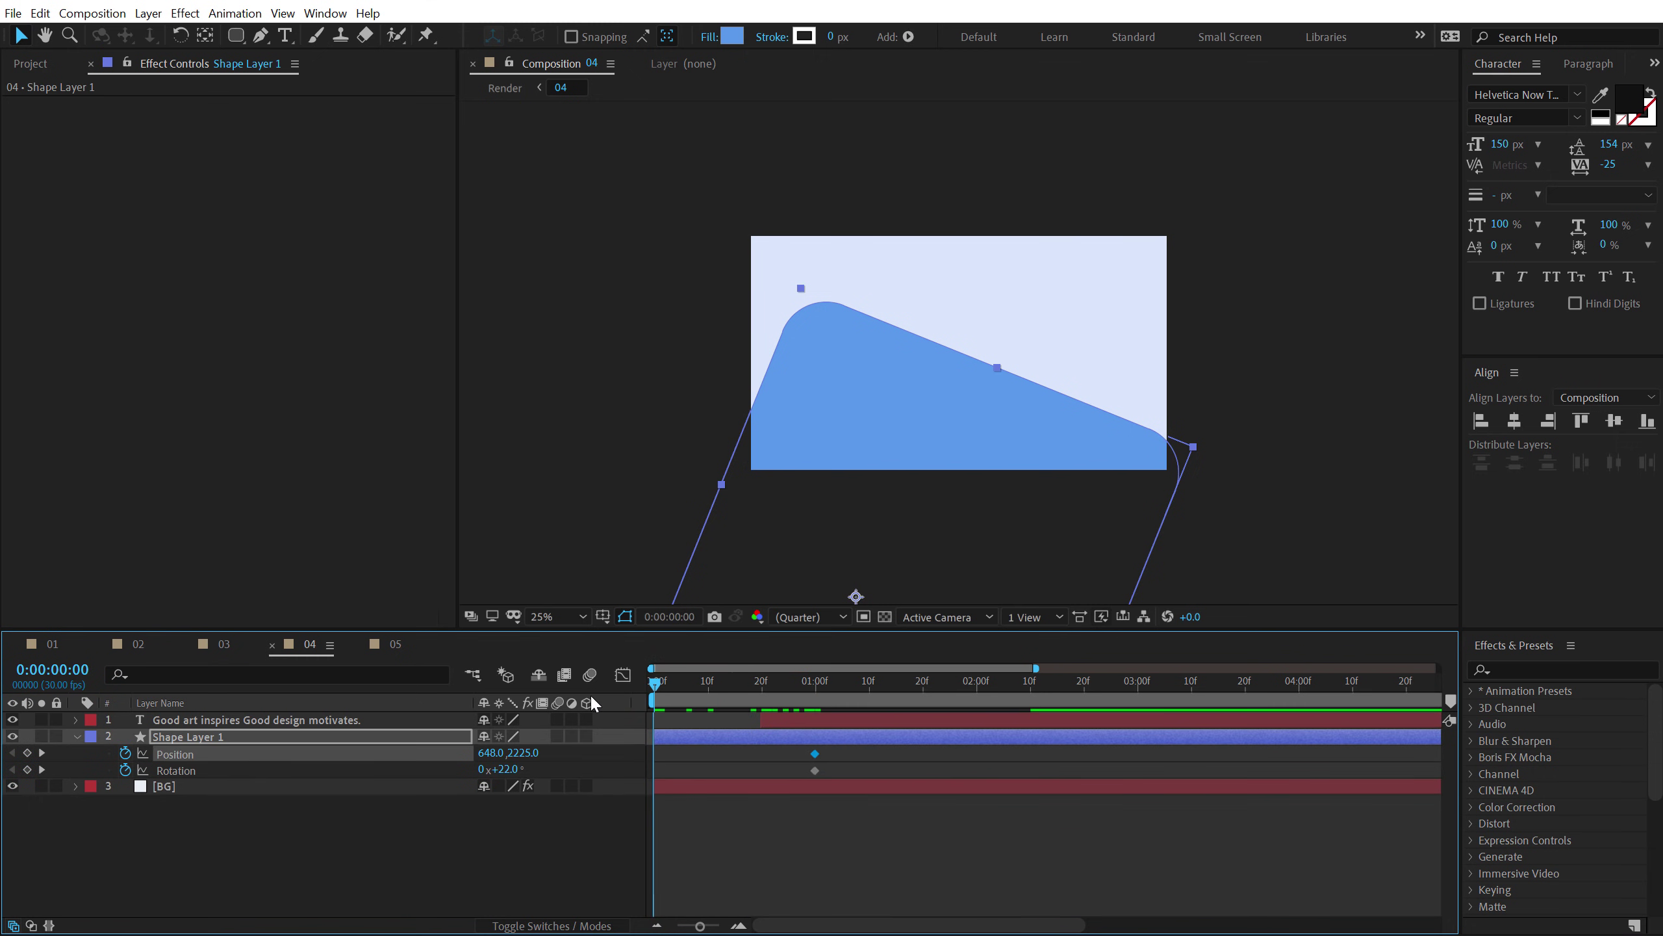
pyautogui.moveTo(509, 773); pyautogui.dragTo(578, 738)
pyautogui.moveTo(901, 510); pyautogui.dragTo(915, 672)
pyautogui.press('space')
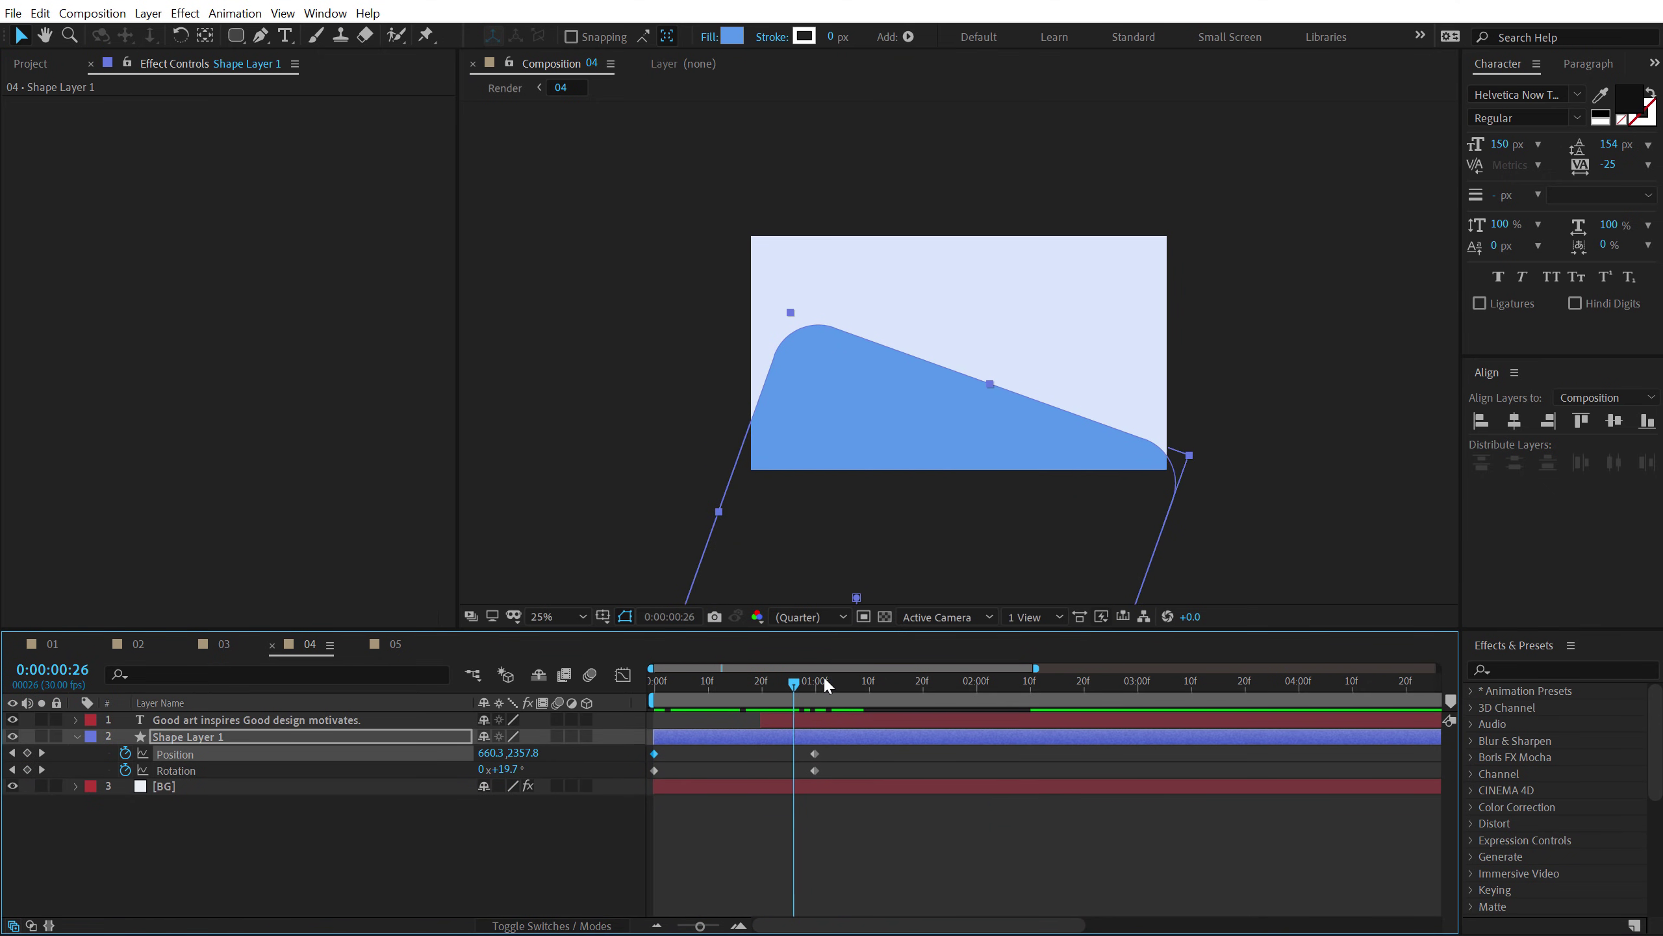
# Apply Easy Ease to Shape Layer 1's Position and Rotation keyframes and reshape the speed graph to peak early with a long slow-down, then preview
pyautogui.moveTo(841, 749); pyautogui.dragTo(629, 806)
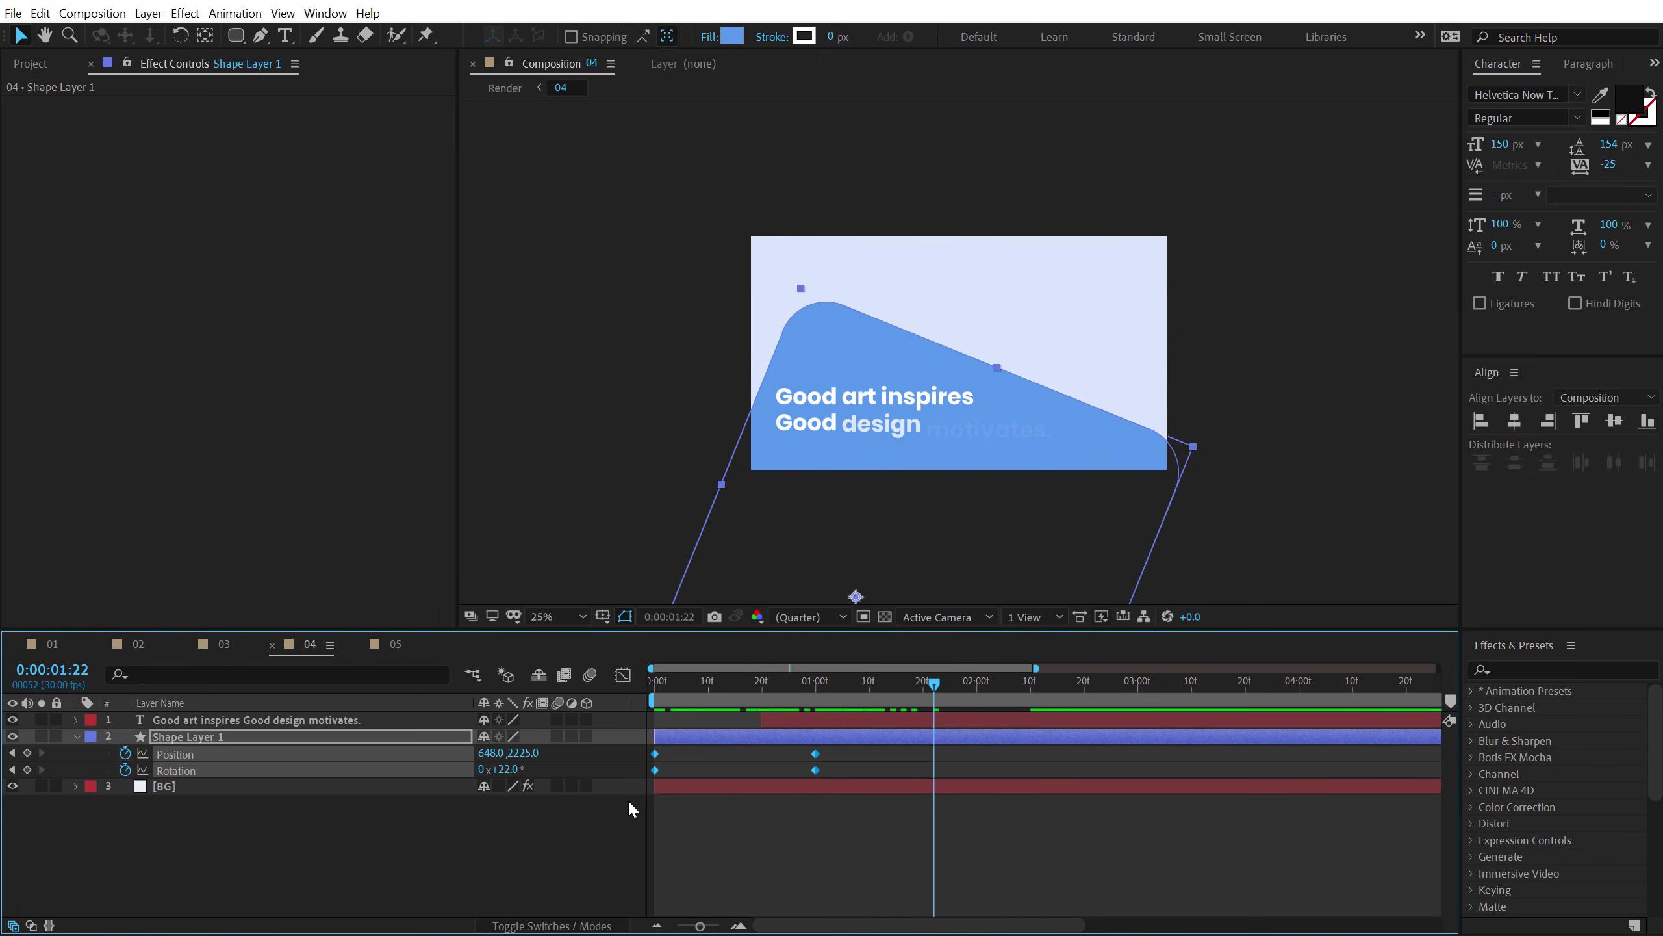
pyautogui.rightClick(816, 753)
pyautogui.moveTo(986, 740)
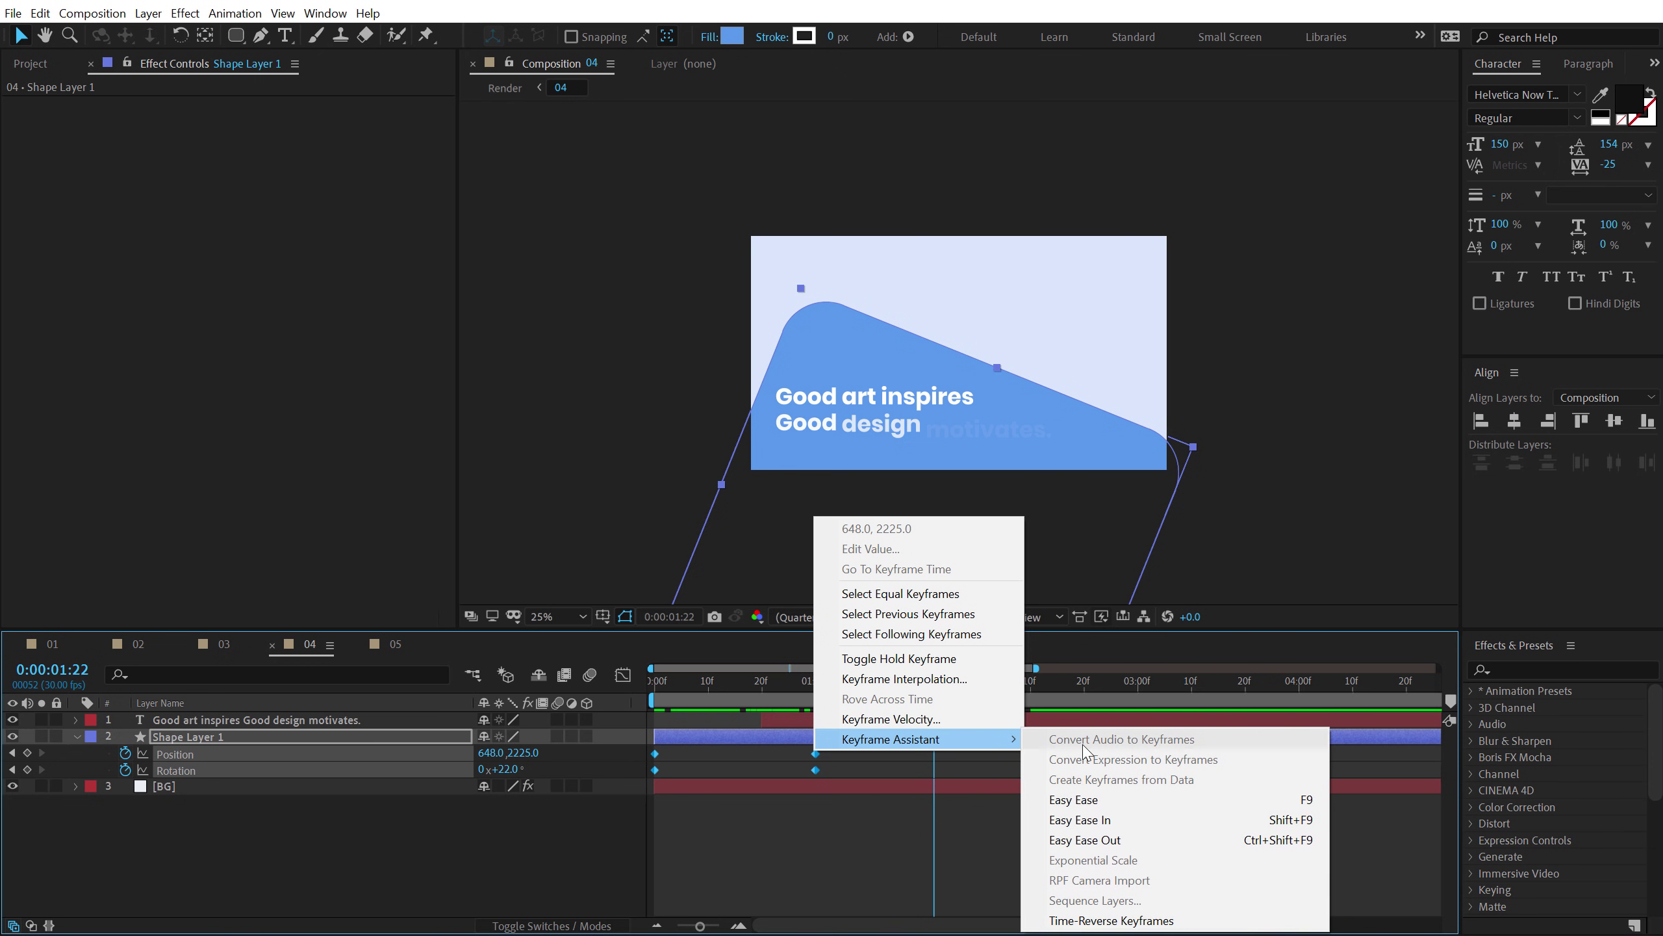
pyautogui.click(1059, 793)
pyautogui.click(621, 675)
pyautogui.scroll(3, 1014, 844)
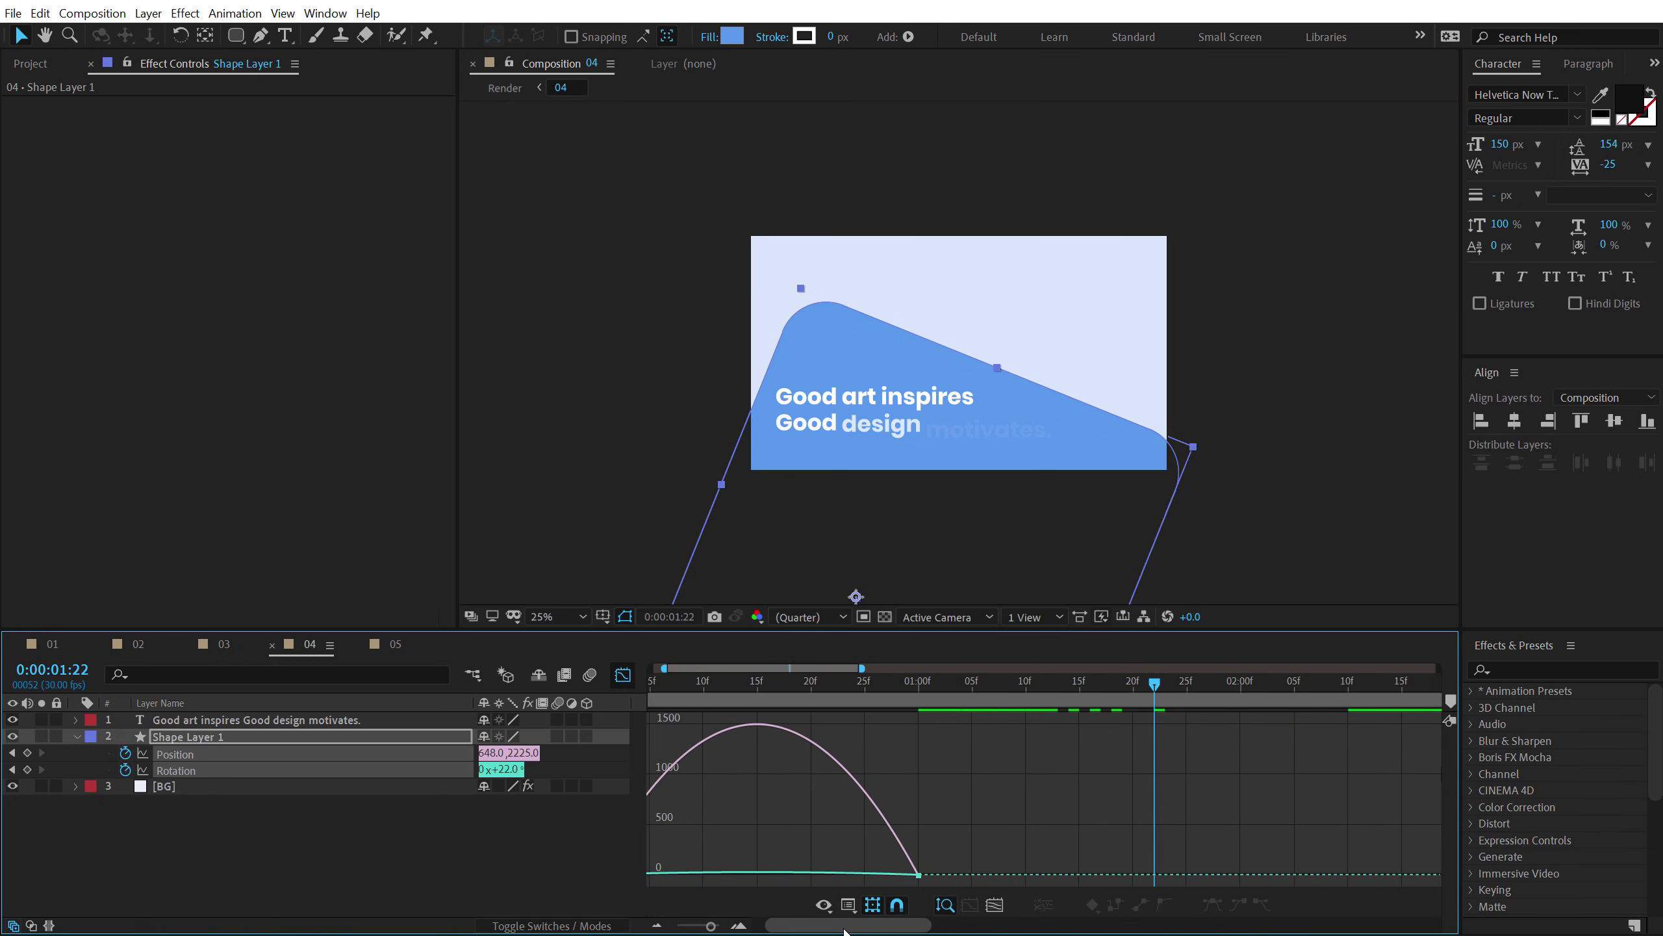
pyautogui.moveTo(1013, 844); pyautogui.dragTo(814, 871)
pyautogui.press('space')
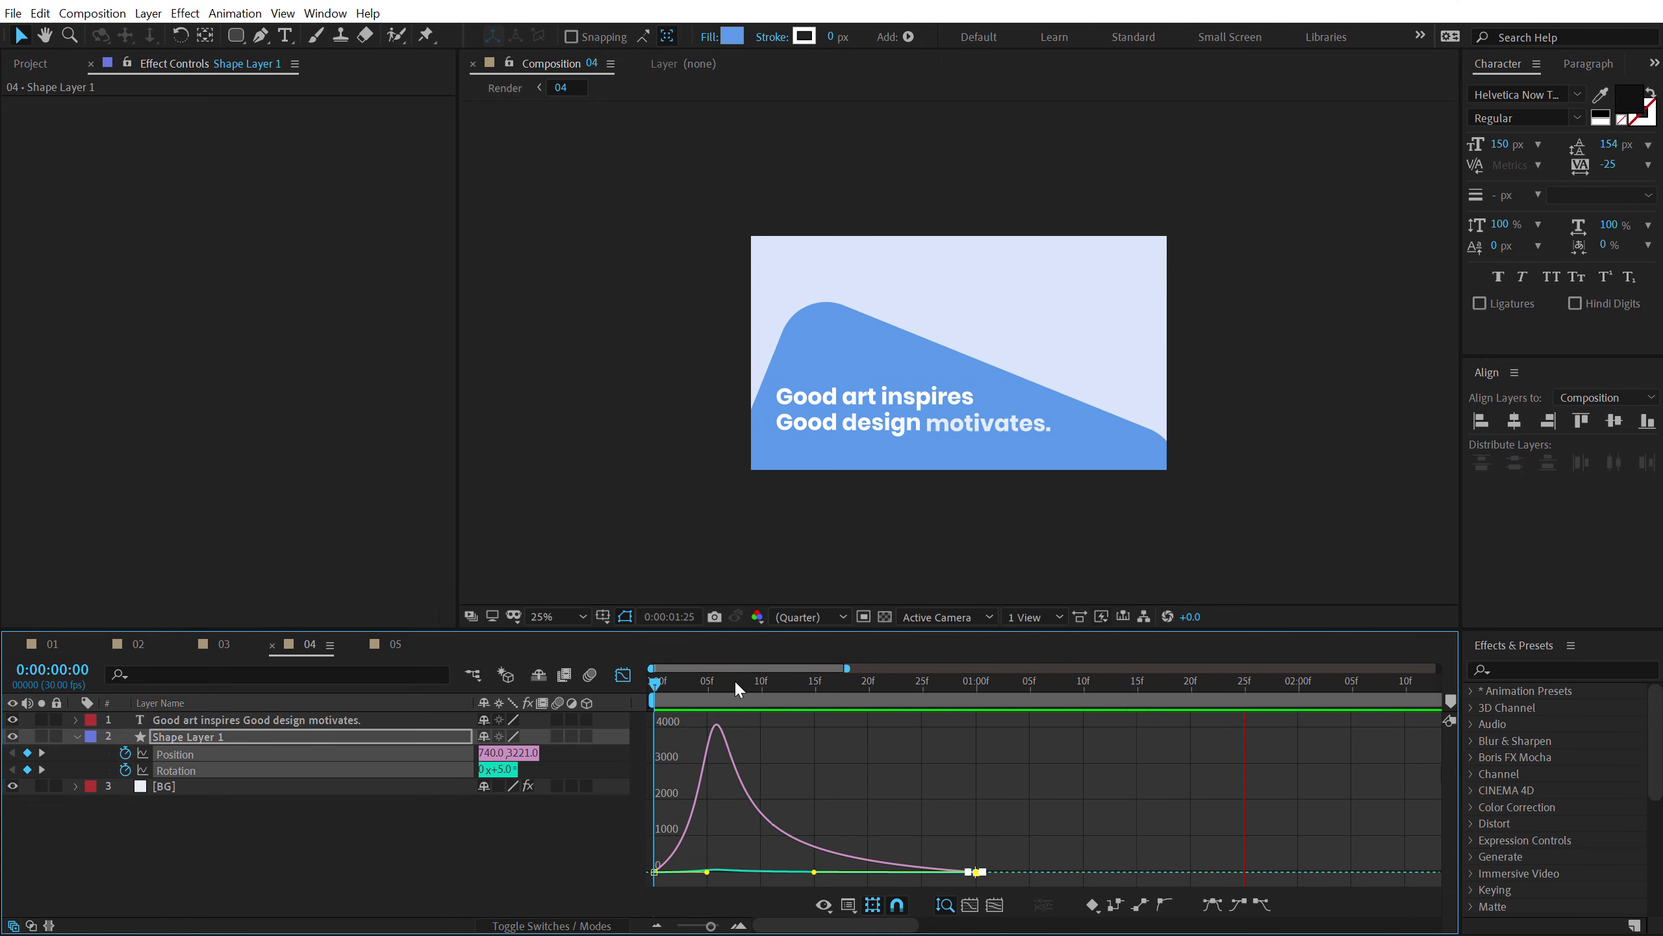
pyautogui.press('space')
# Move Shape Layer 1's end Position and Rotation keyframes to 0:00:01:06 and preview the slower entrance
pyautogui.click(622, 675)
pyautogui.moveTo(968, 769); pyautogui.dragTo(1043, 761)
pyautogui.press('space')
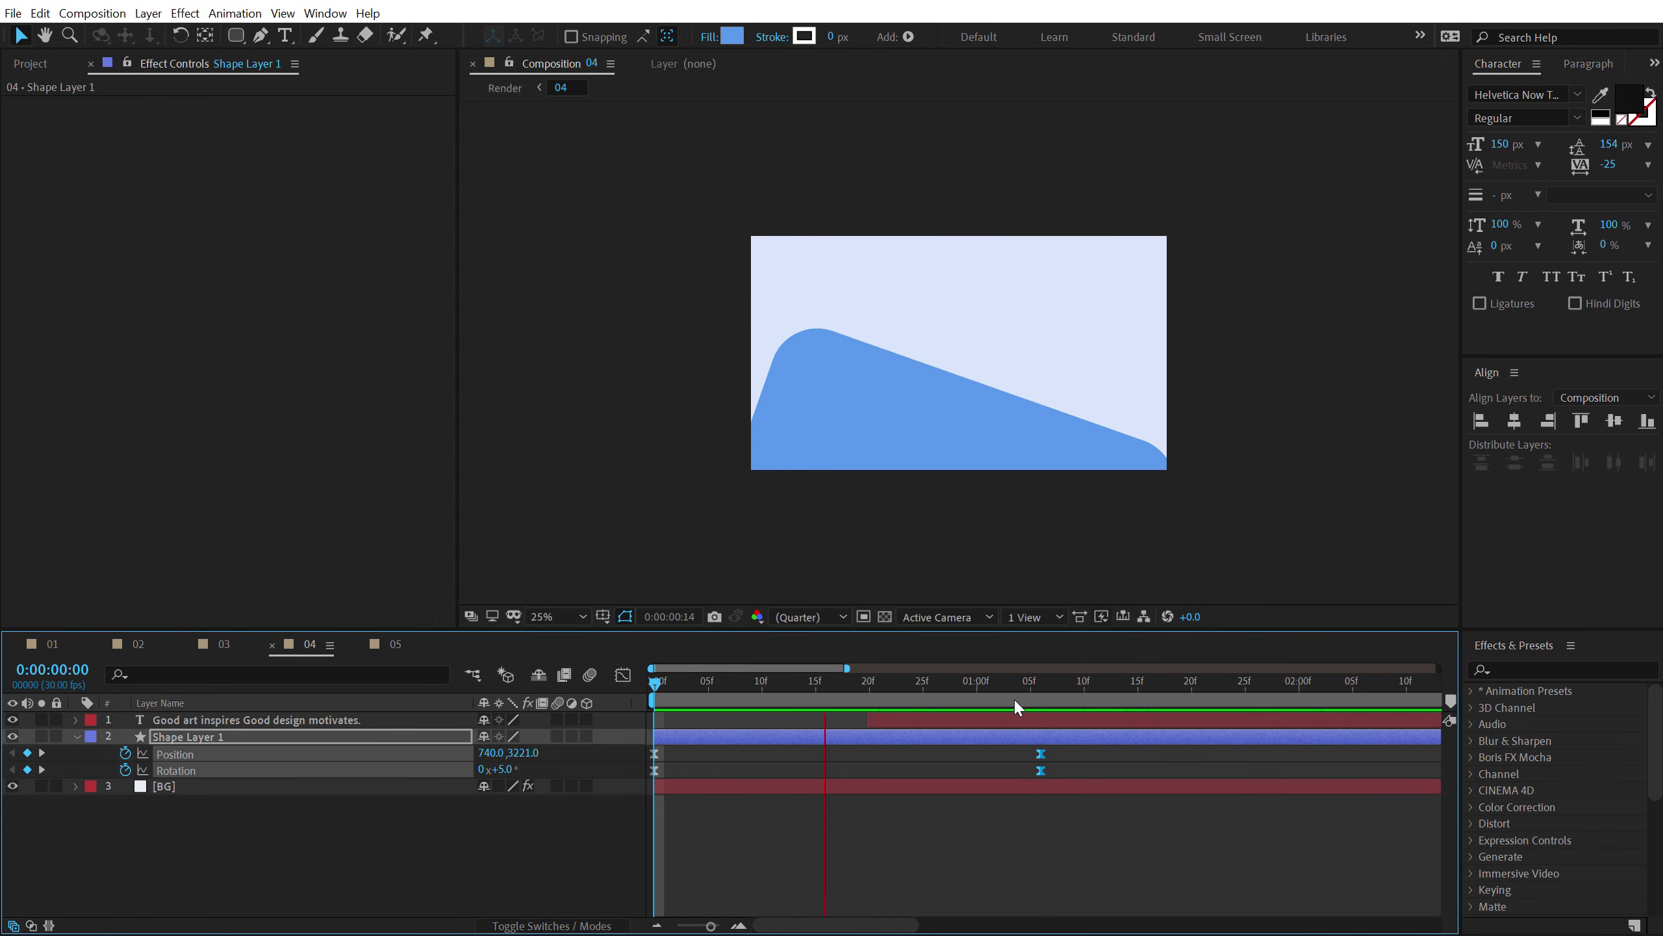
# Shift the quote text layer earlier so it starts at about frame 14, then play back the timing
pyautogui.click(838, 681)
pyautogui.moveTo(892, 725); pyautogui.dragTo(828, 725)
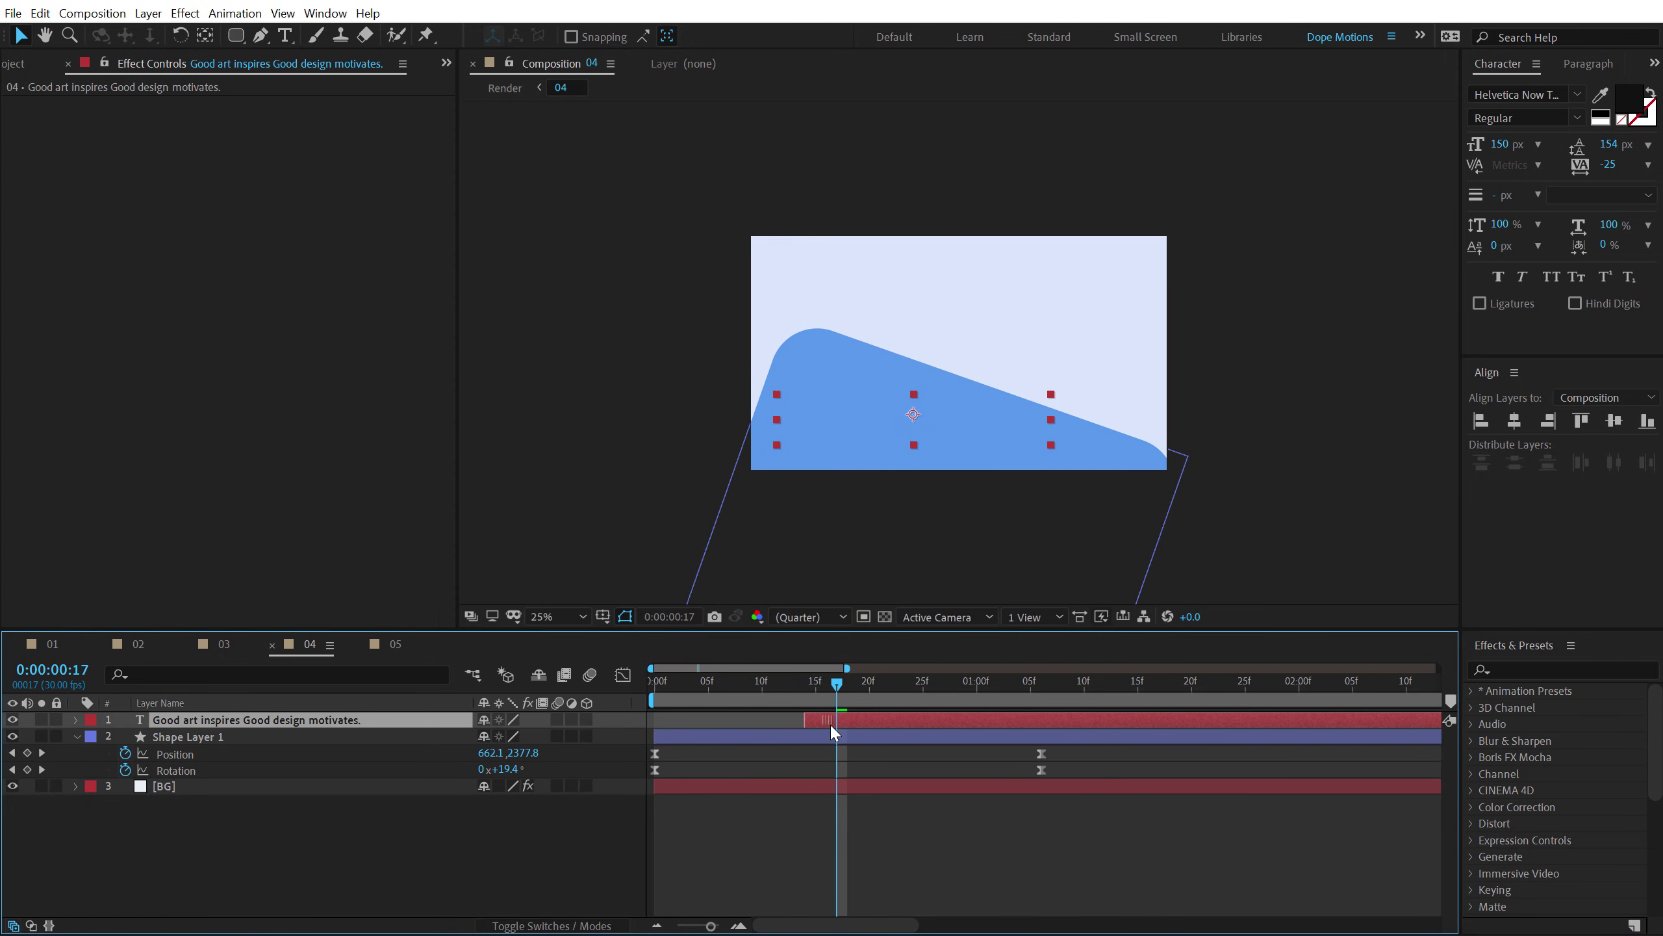
pyautogui.press('space')
pyautogui.moveTo(958, 700); pyautogui.dragTo(1139, 704)
pyautogui.click(1265, 688)
pyautogui.press('-')
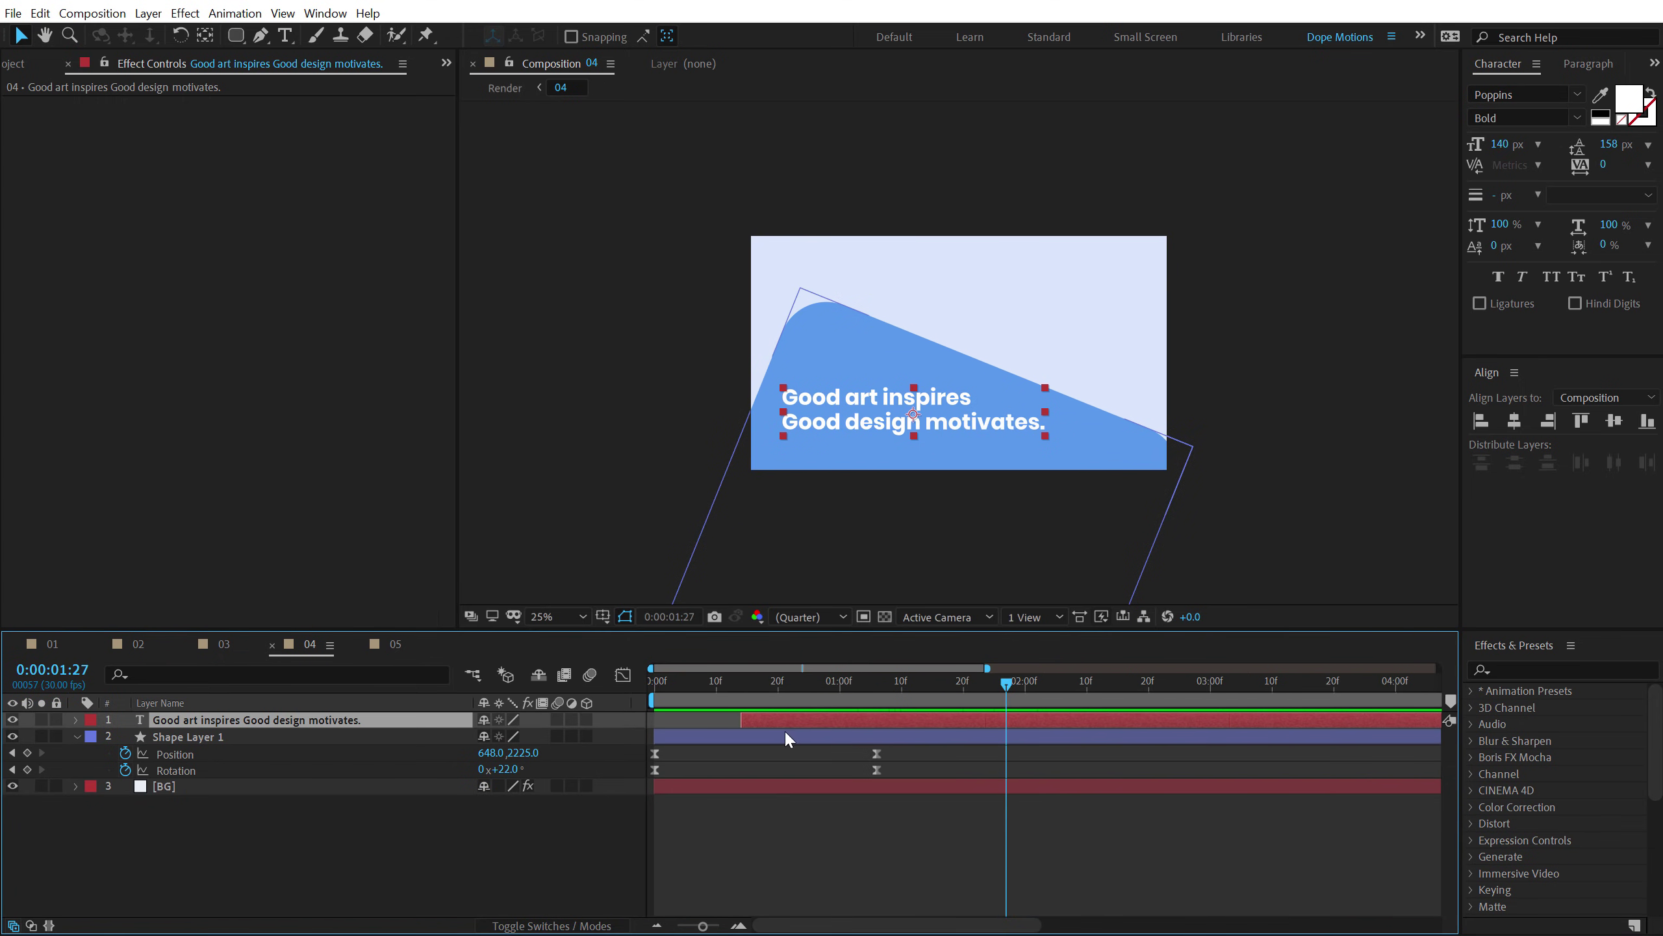
# Duplicate Shape Layer 1 and, at 0:00:01:06, set the copy's Rotation to 26° and Position to 648, 2150
pyautogui.click(213, 737)
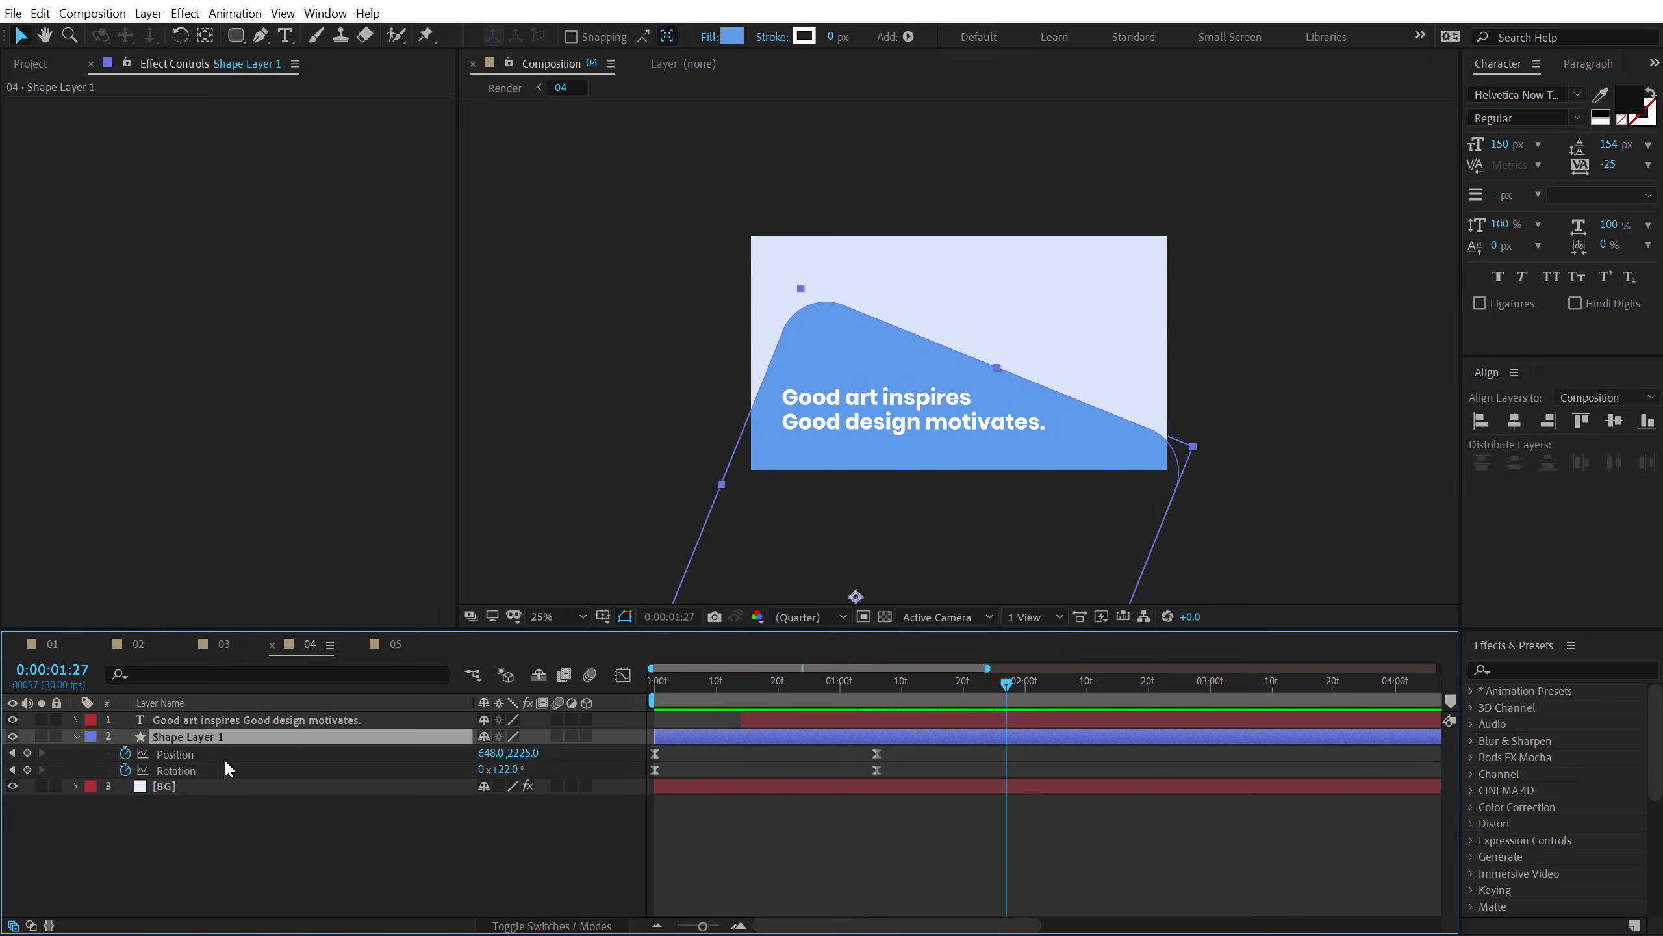
pyautogui.hotkey('ctrl', 'd')
pyautogui.press('u')
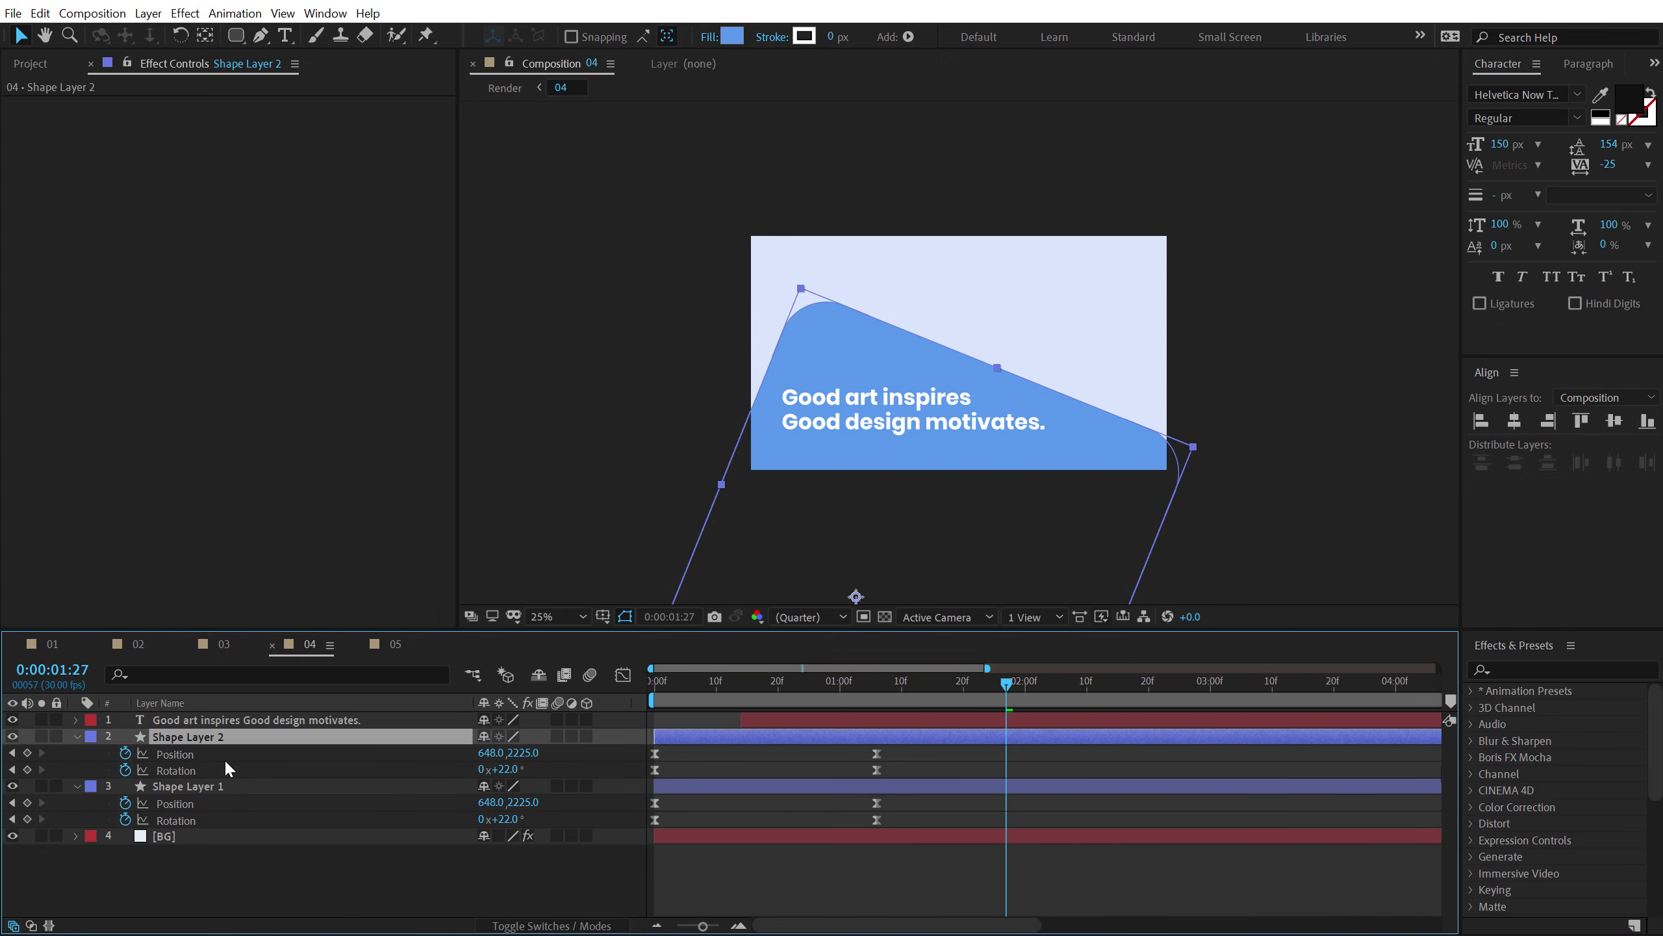
pyautogui.click(879, 681)
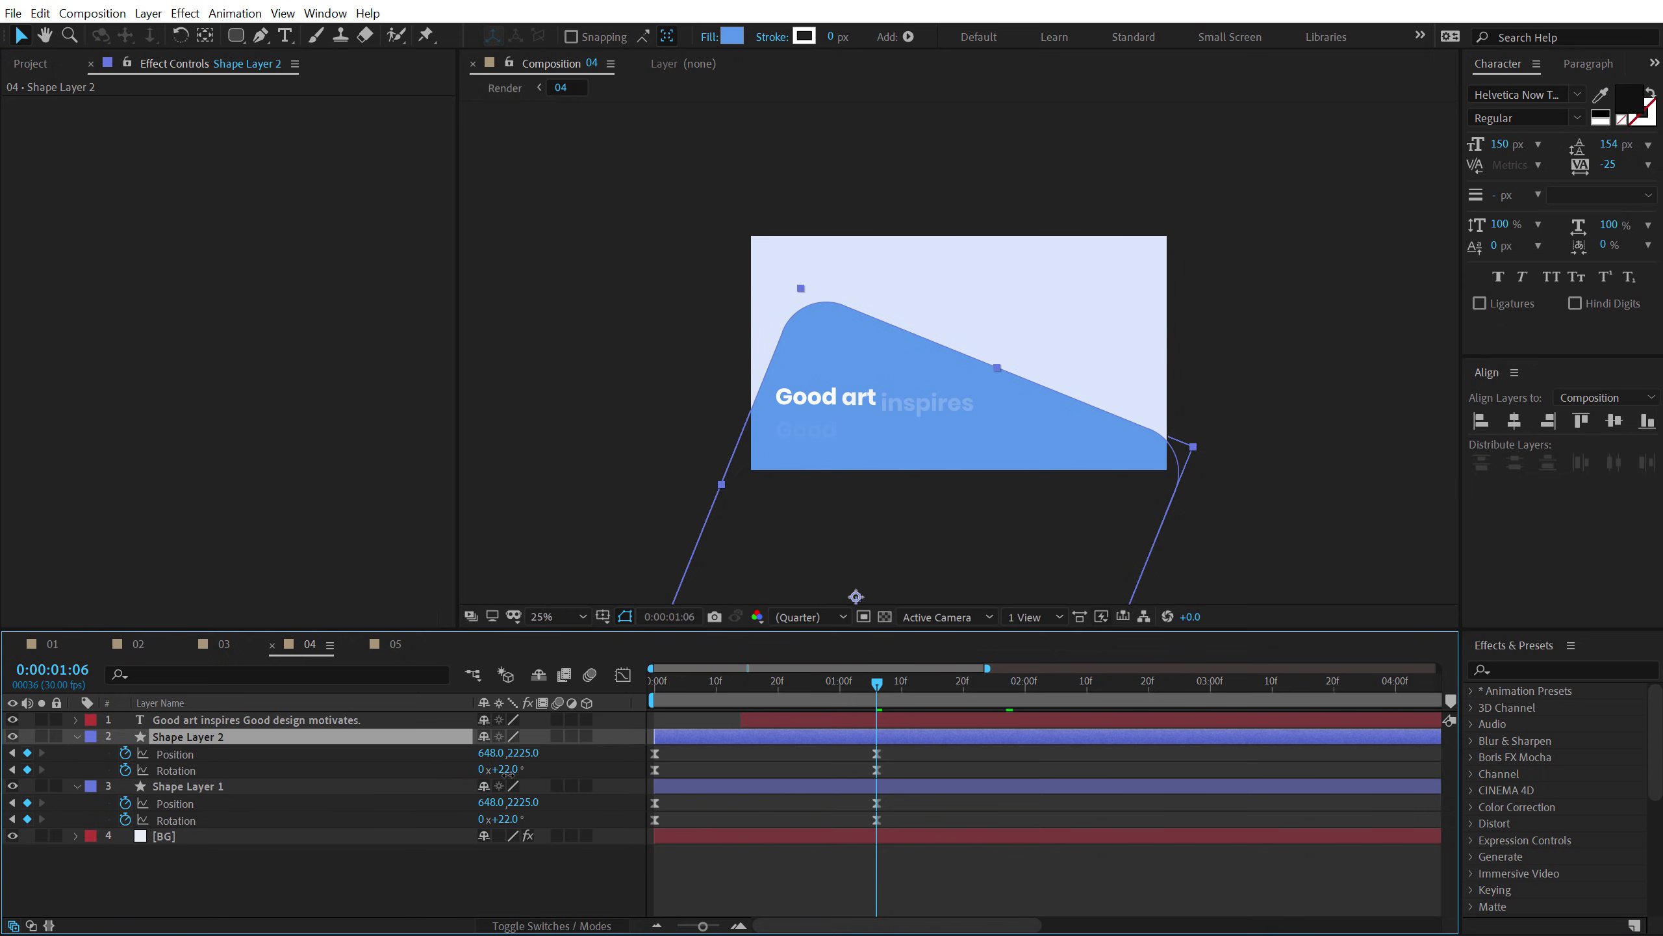
pyautogui.moveTo(508, 773); pyautogui.dragTo(441, 757)
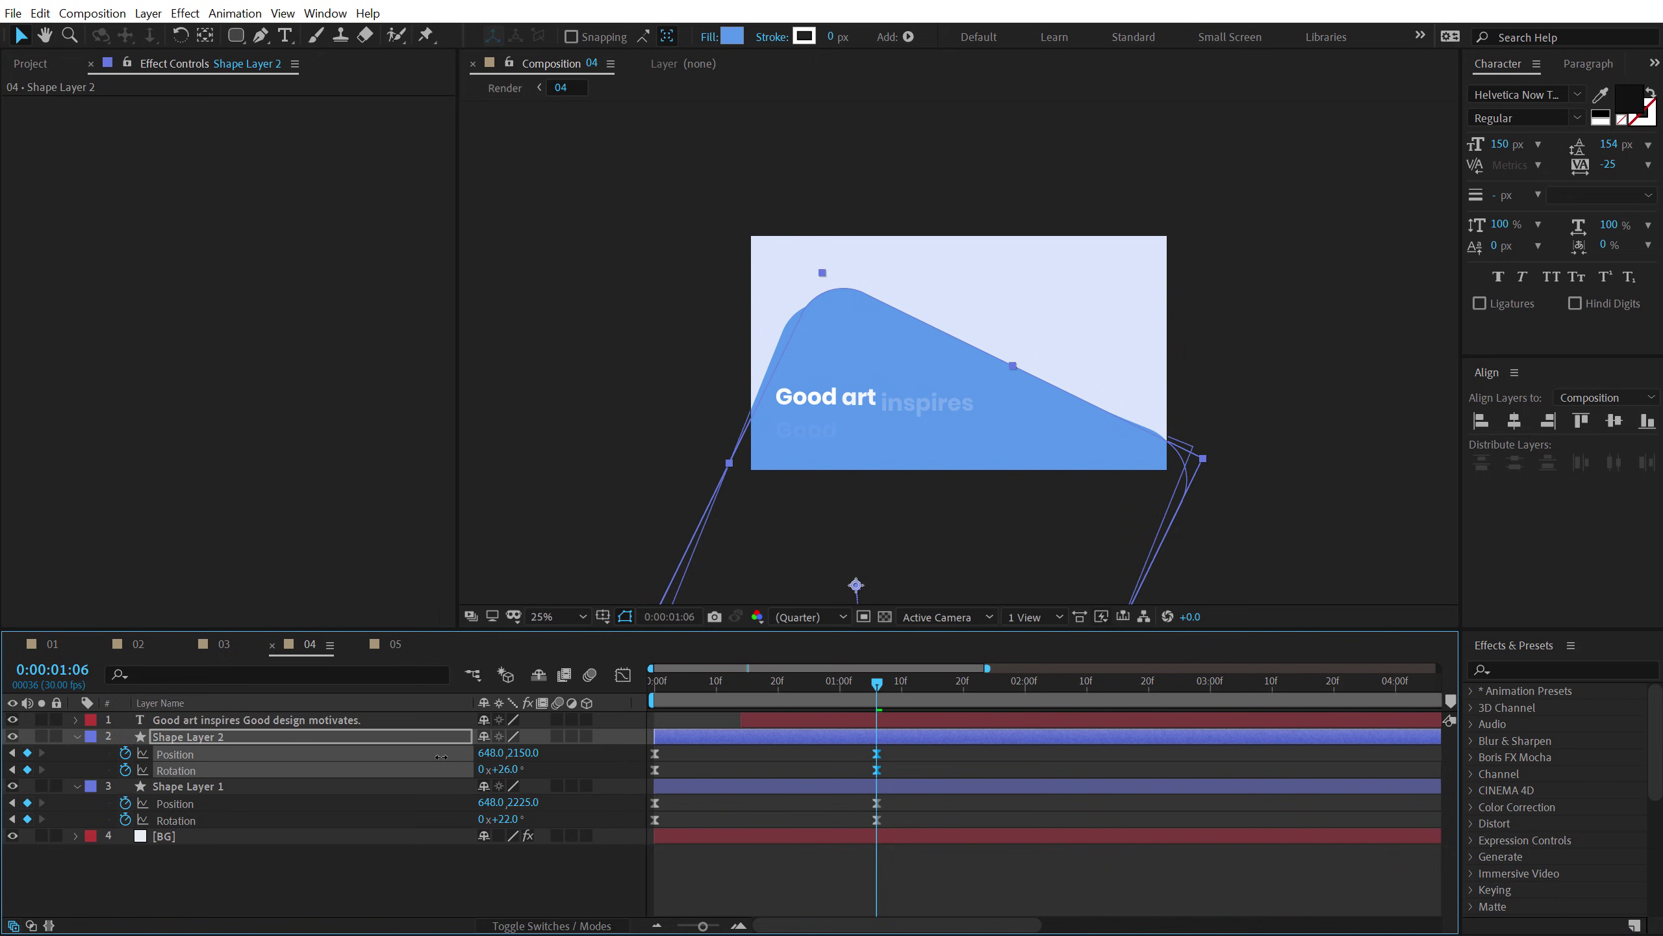
# Place Shape Layer 2 below Shape Layer 1 and set its fill to the darker blue 4374CE
pyautogui.moveTo(207, 746); pyautogui.dragTo(217, 815)
pyautogui.click(732, 36)
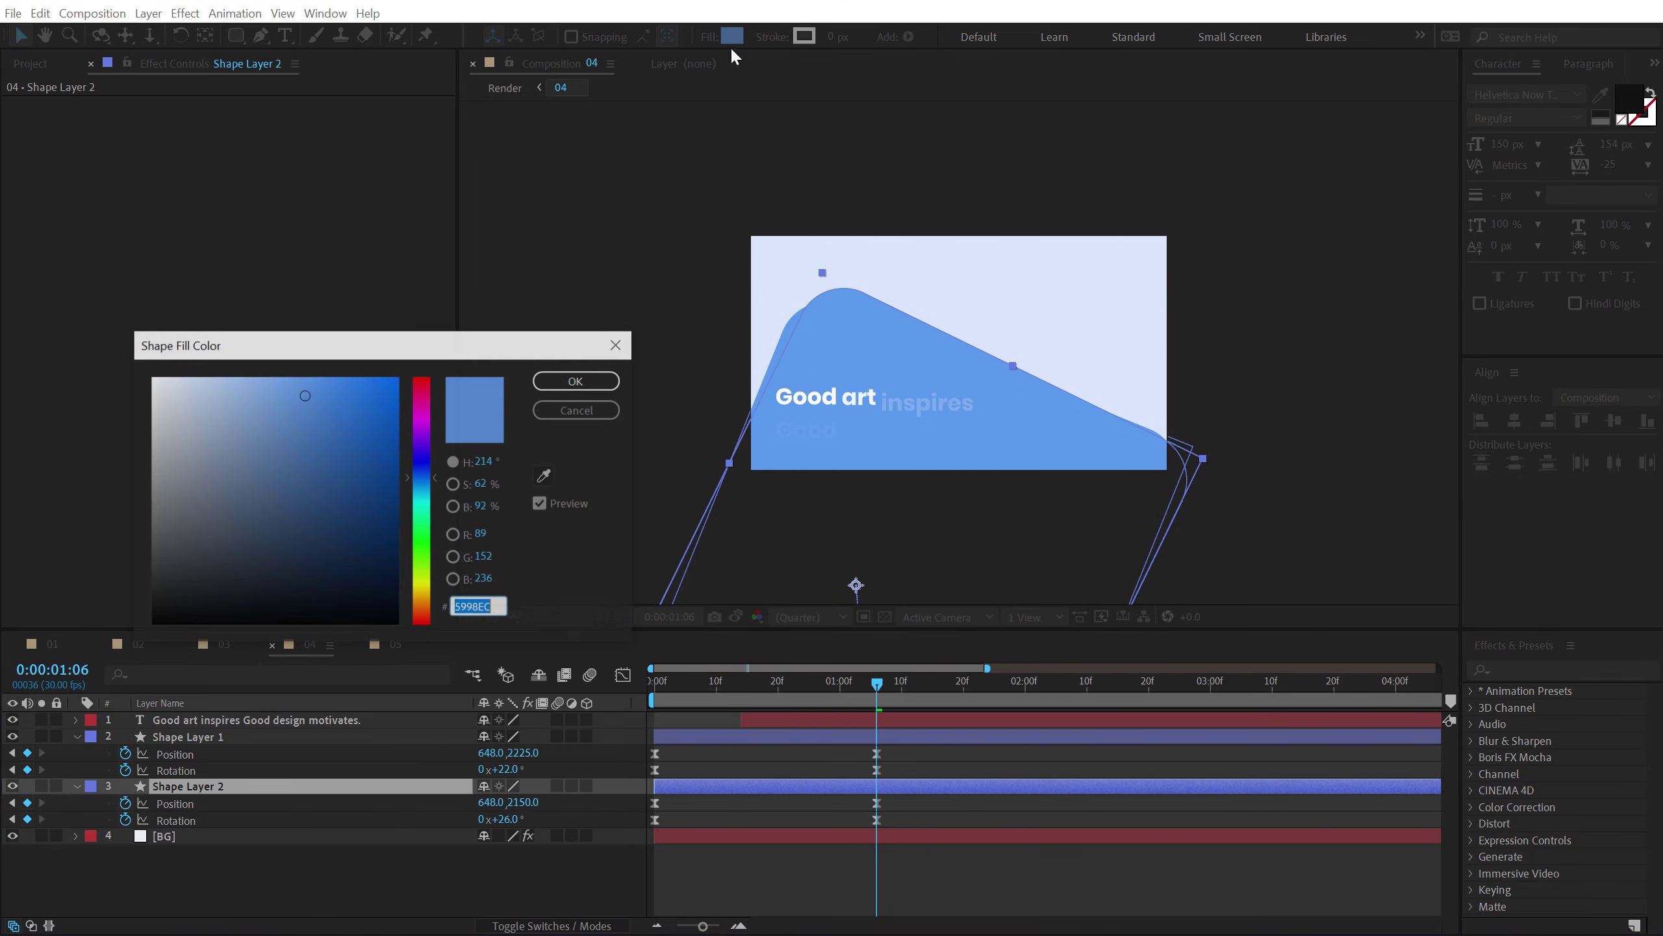
pyautogui.click(423, 473)
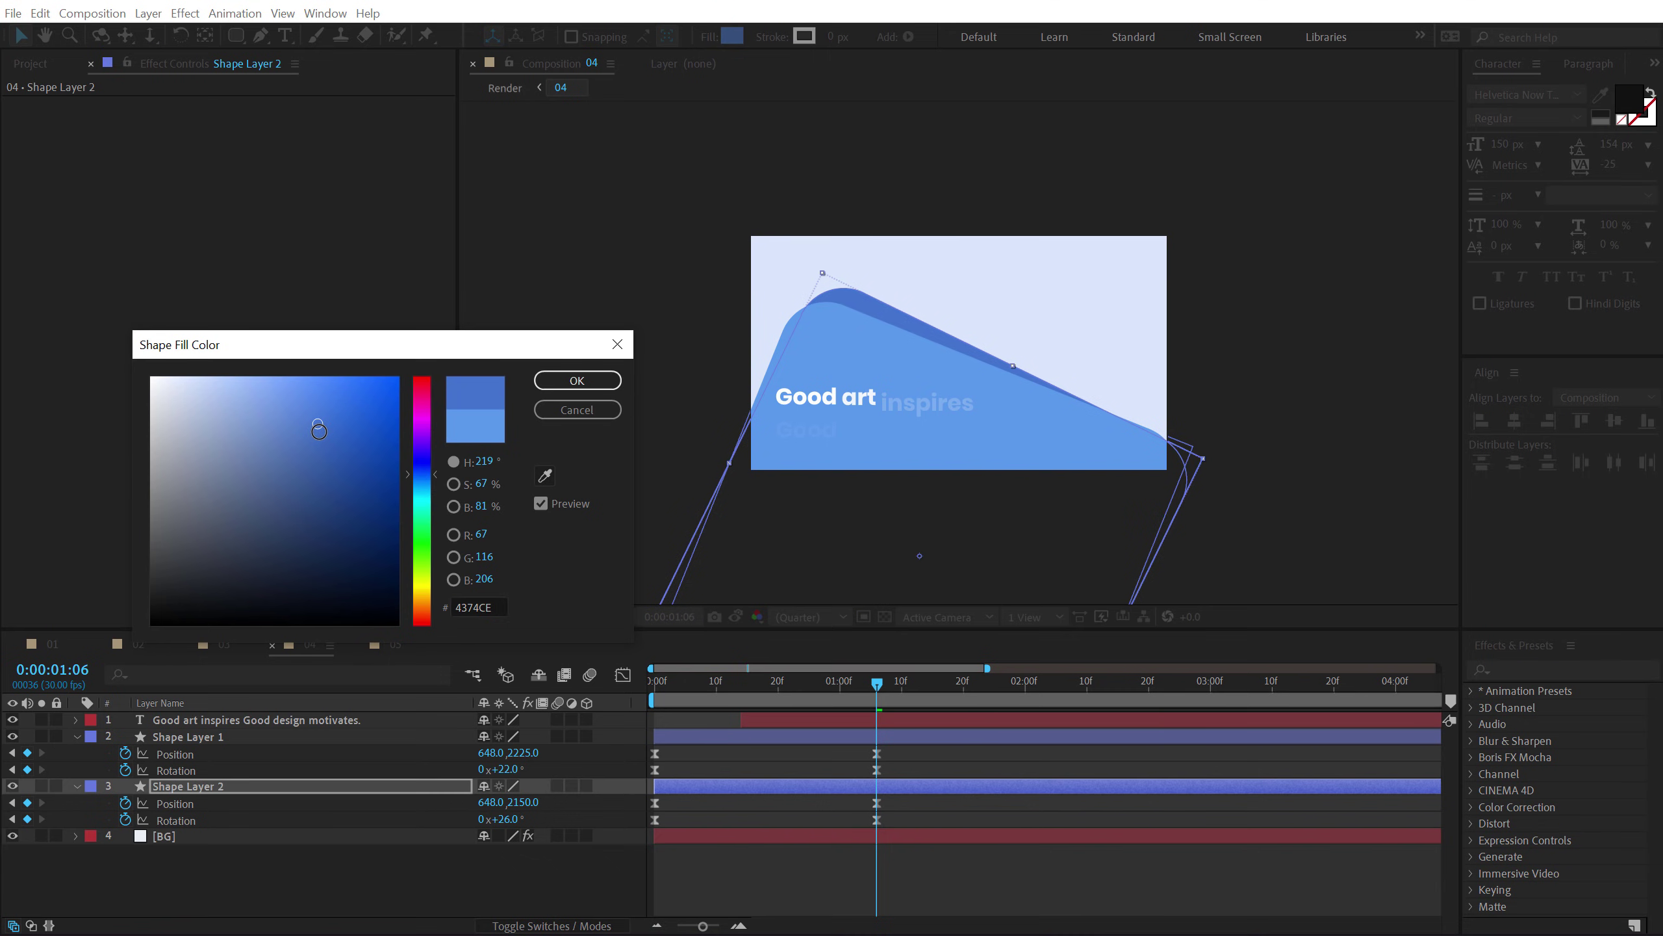
pyautogui.click(577, 380)
pyautogui.click(846, 486)
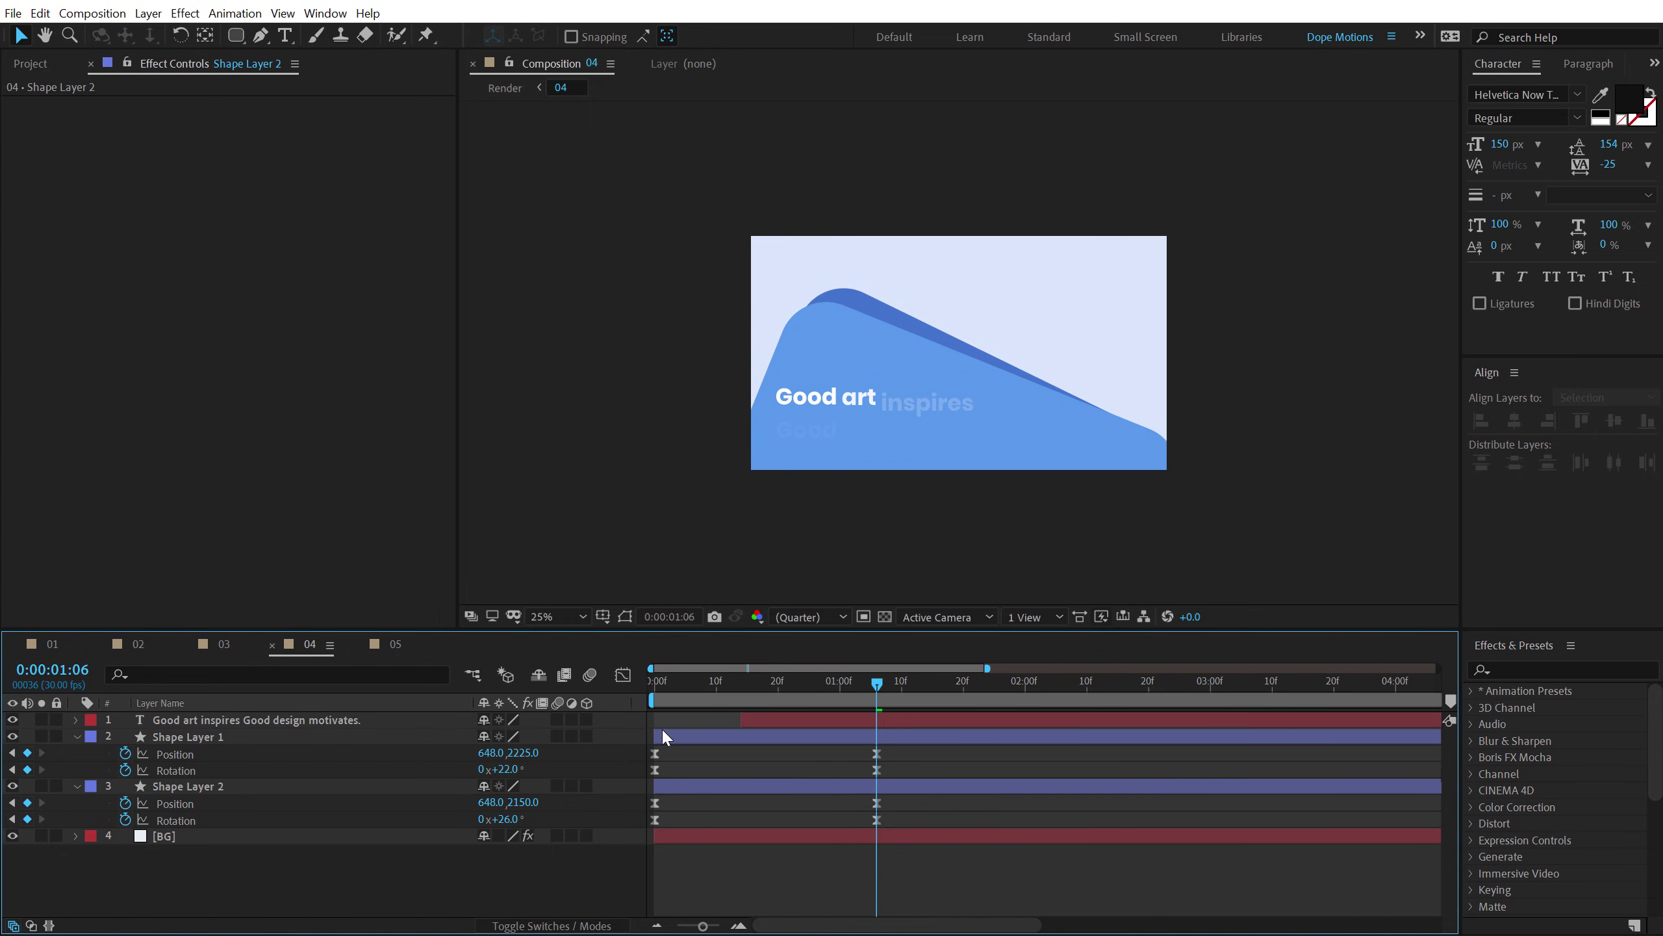
# Delay Shape Layer 1 by about 5 frames so it follows the darker shape, then preview scene 04 from the start
pyautogui.moveTo(663, 736); pyautogui.dragTo(672, 740)
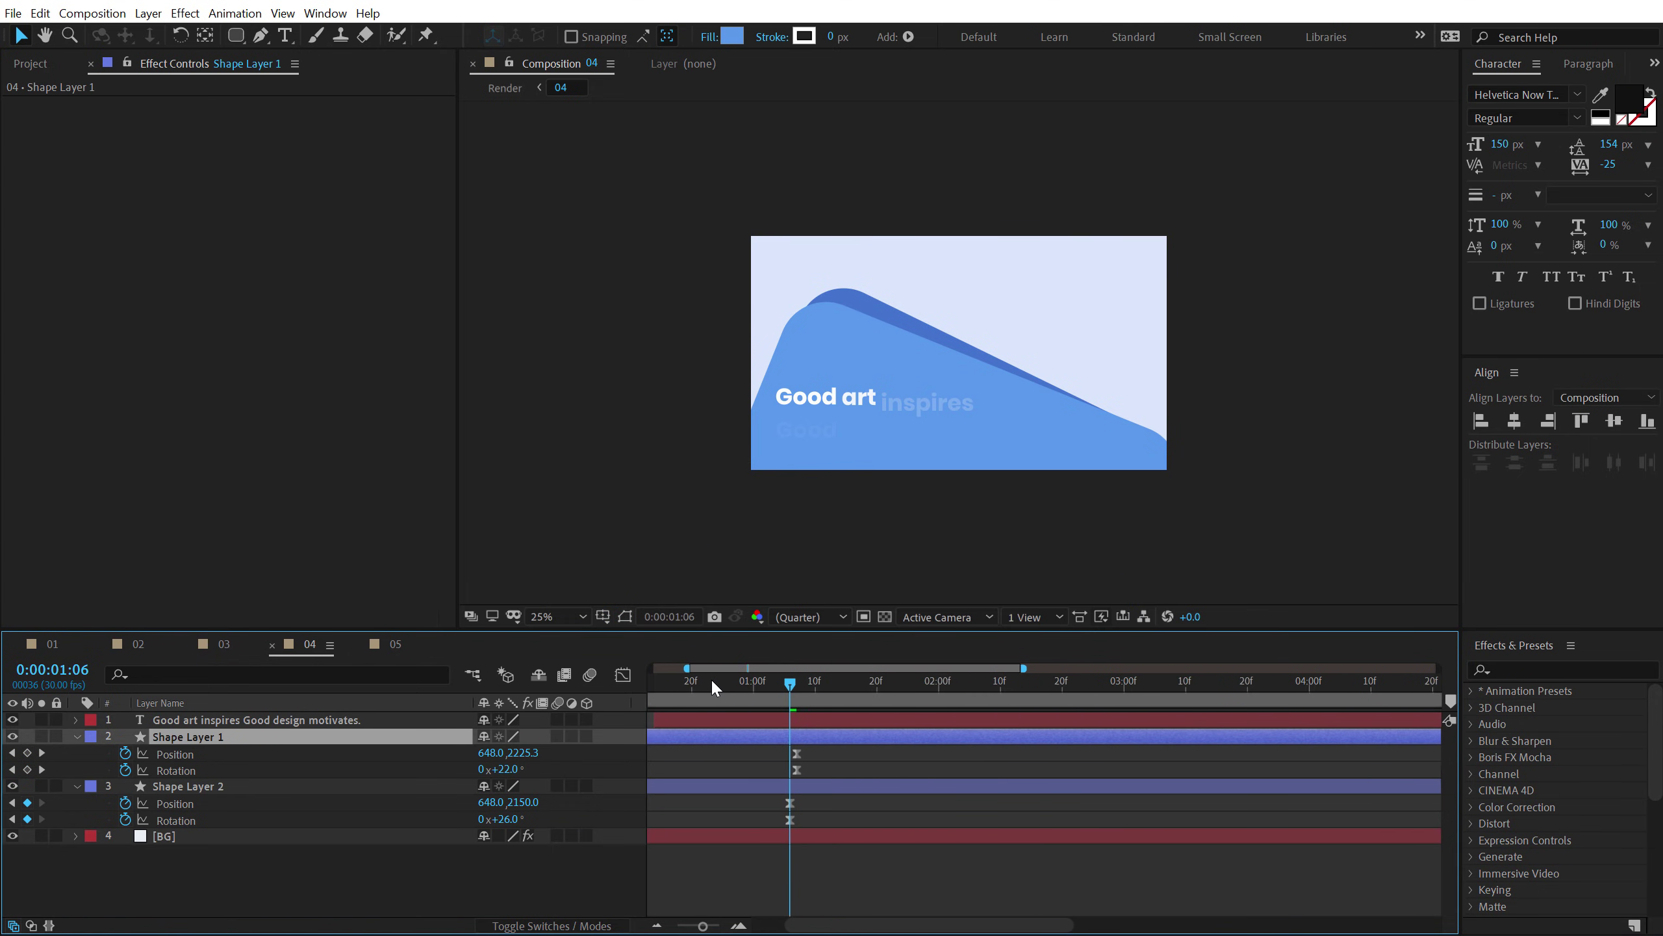
pyautogui.click(687, 681)
pyautogui.press('space')
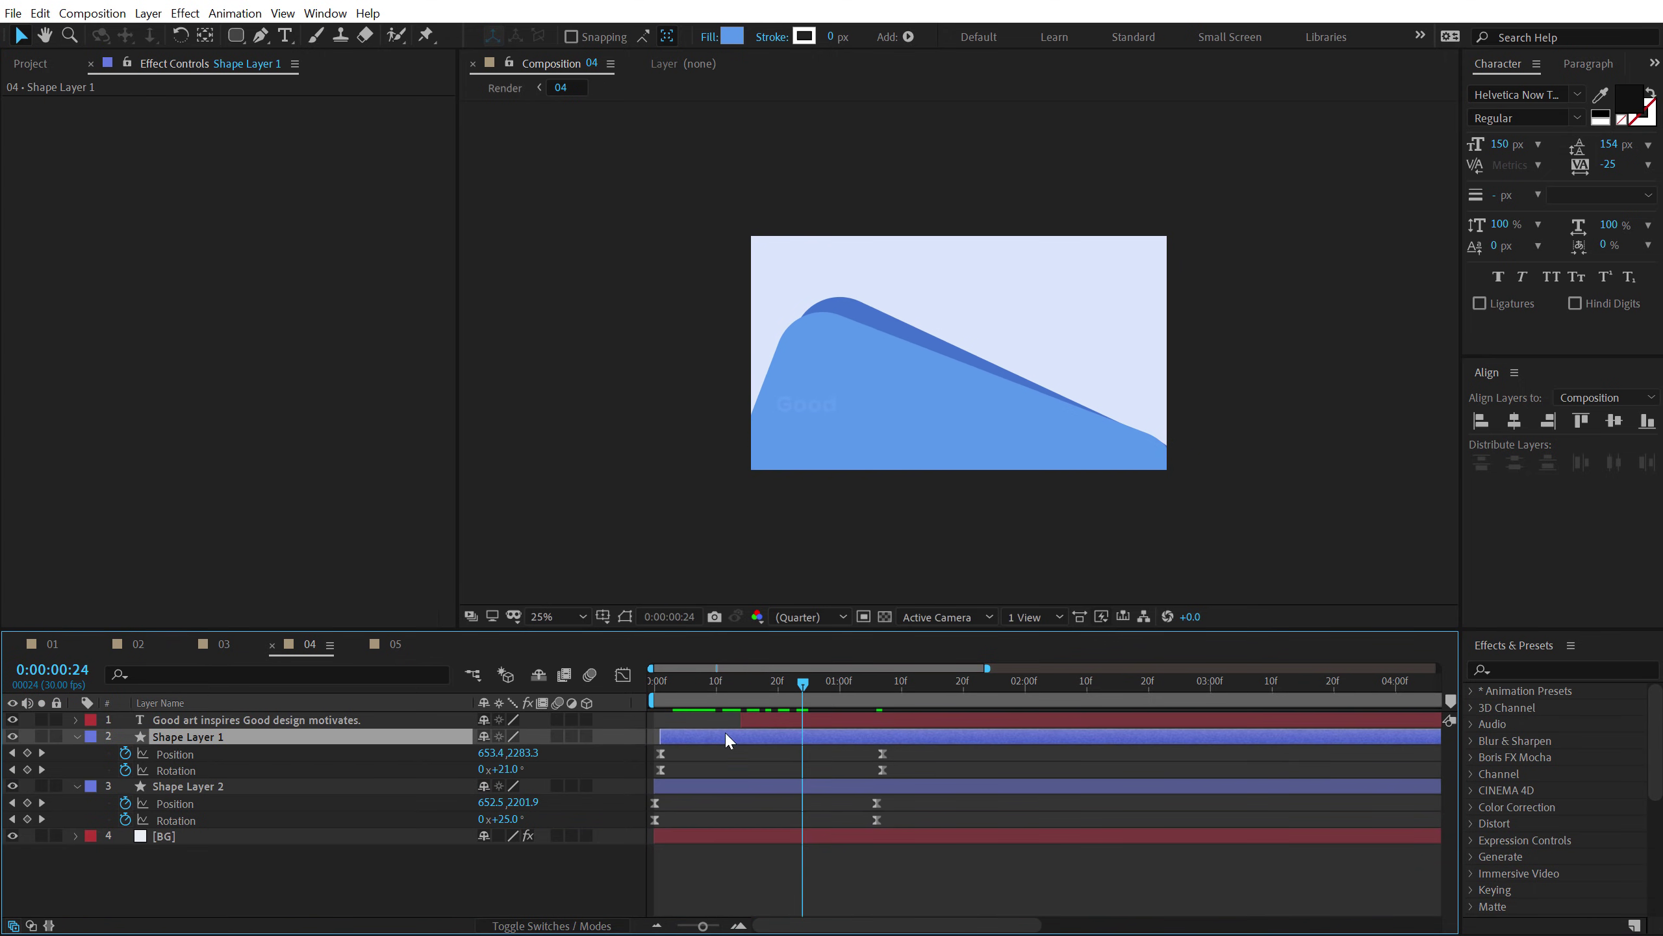
pyautogui.moveTo(712, 744); pyautogui.dragTo(730, 743)
pyautogui.moveTo(681, 687); pyautogui.dragTo(1196, 688)
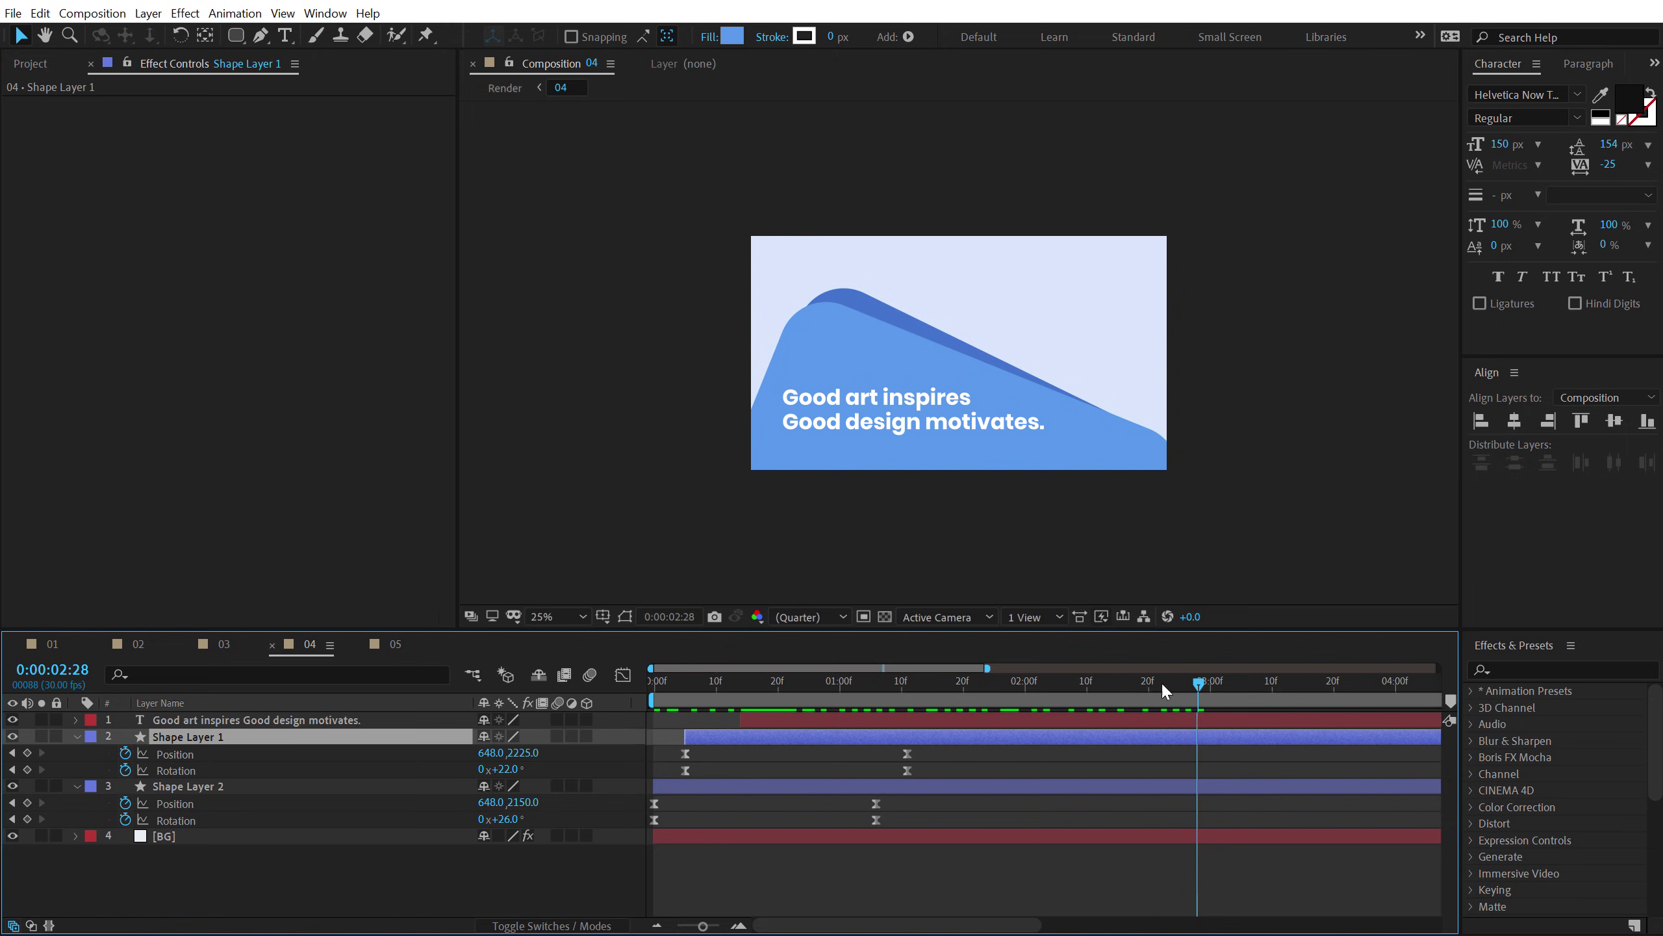
pyautogui.press('.')
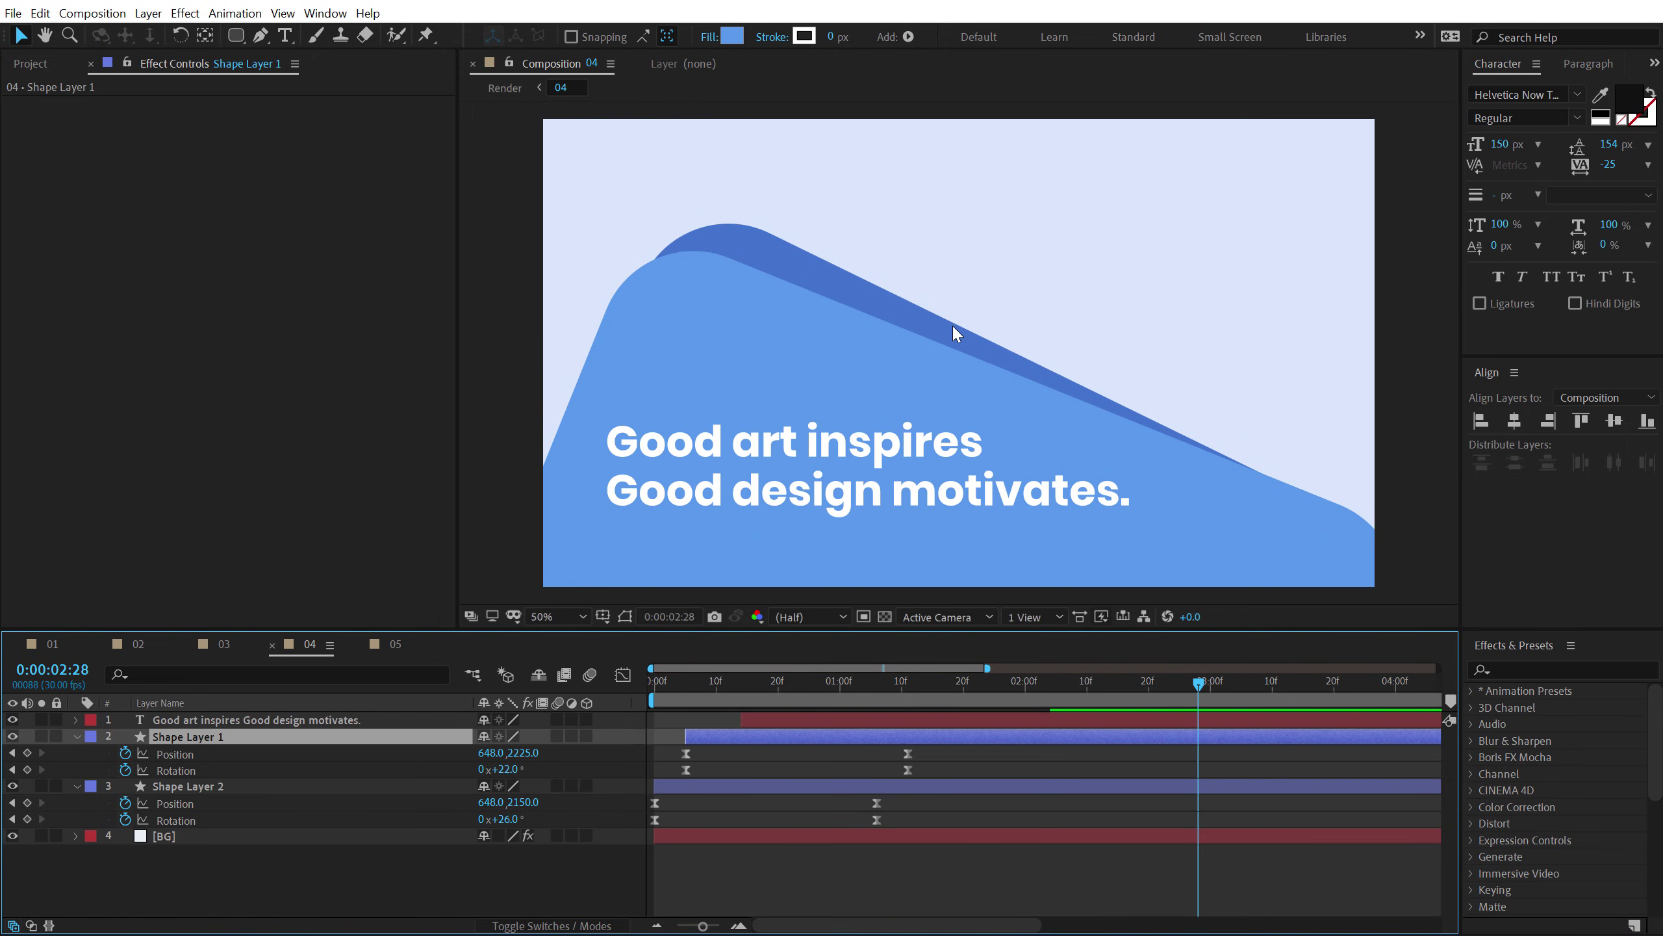
pyautogui.moveTo(695, 686); pyautogui.dragTo(655, 683)
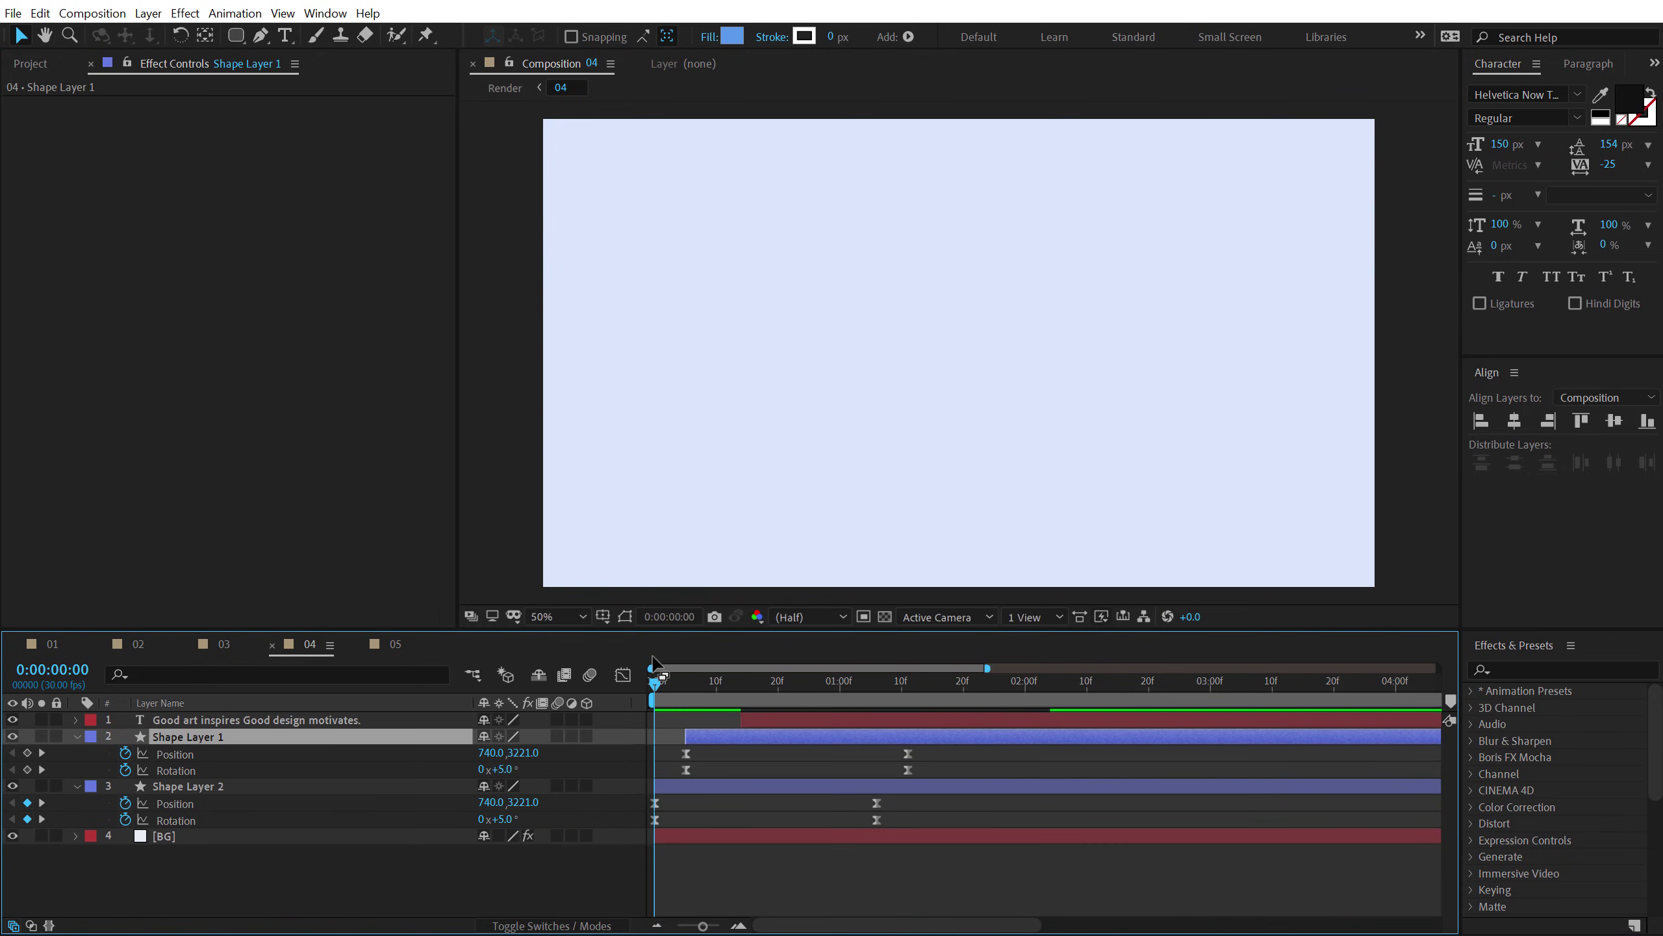
pyautogui.press('space')
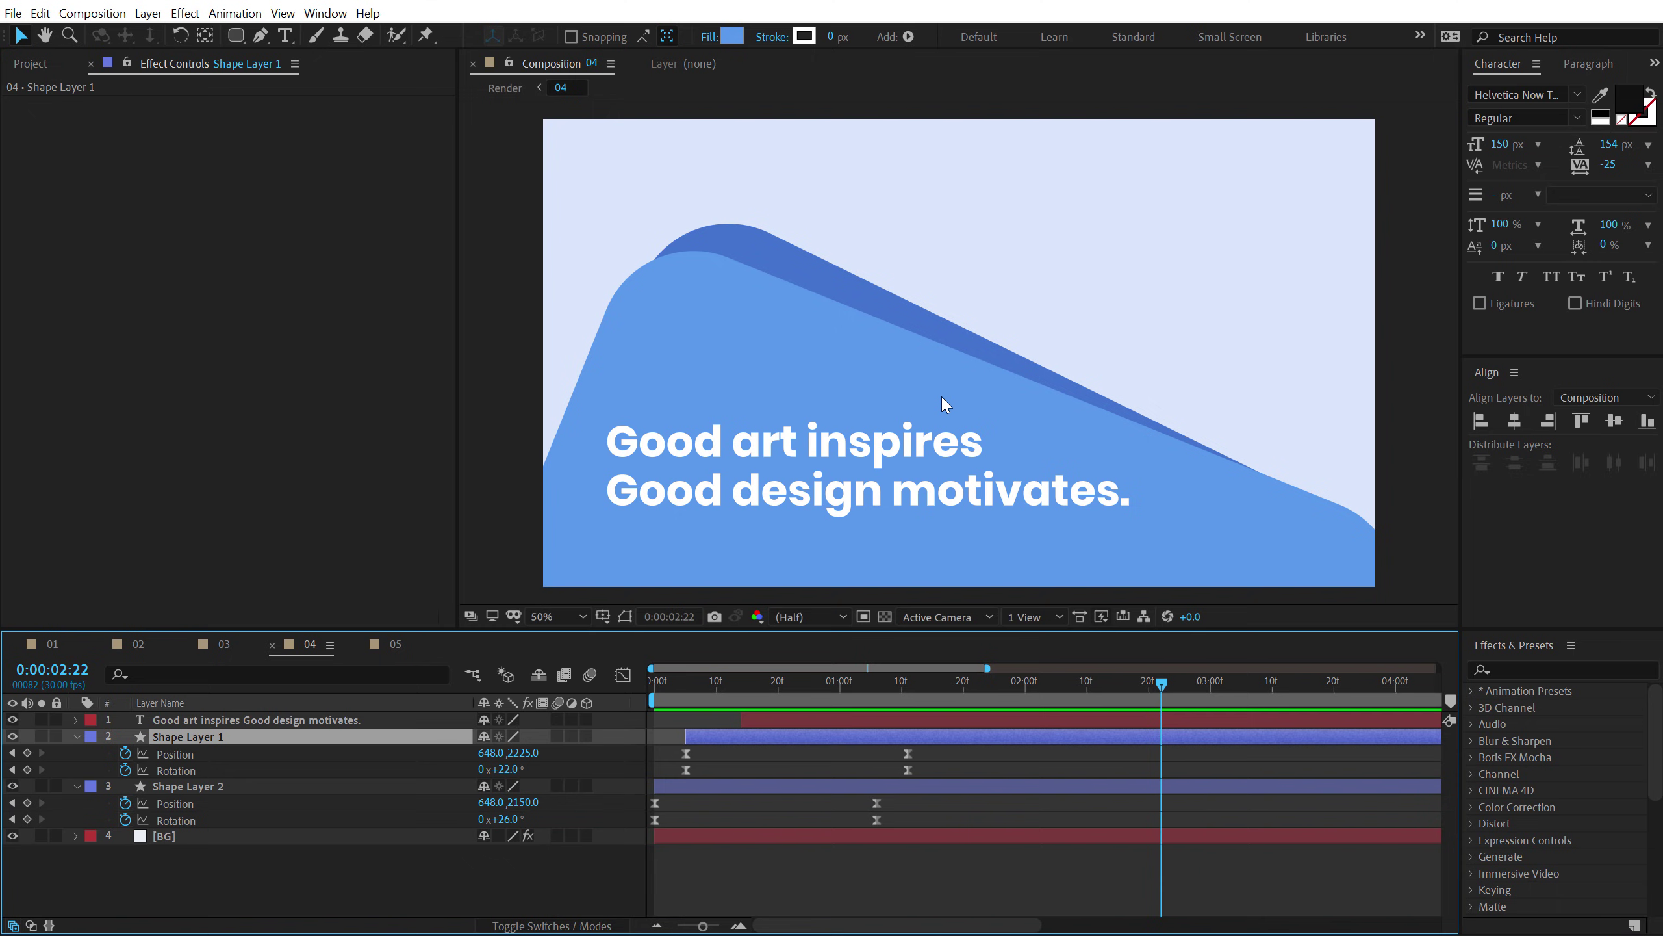
# Open composition 05 and create a new composition from the Image footage in the project
pyautogui.click(393, 646)
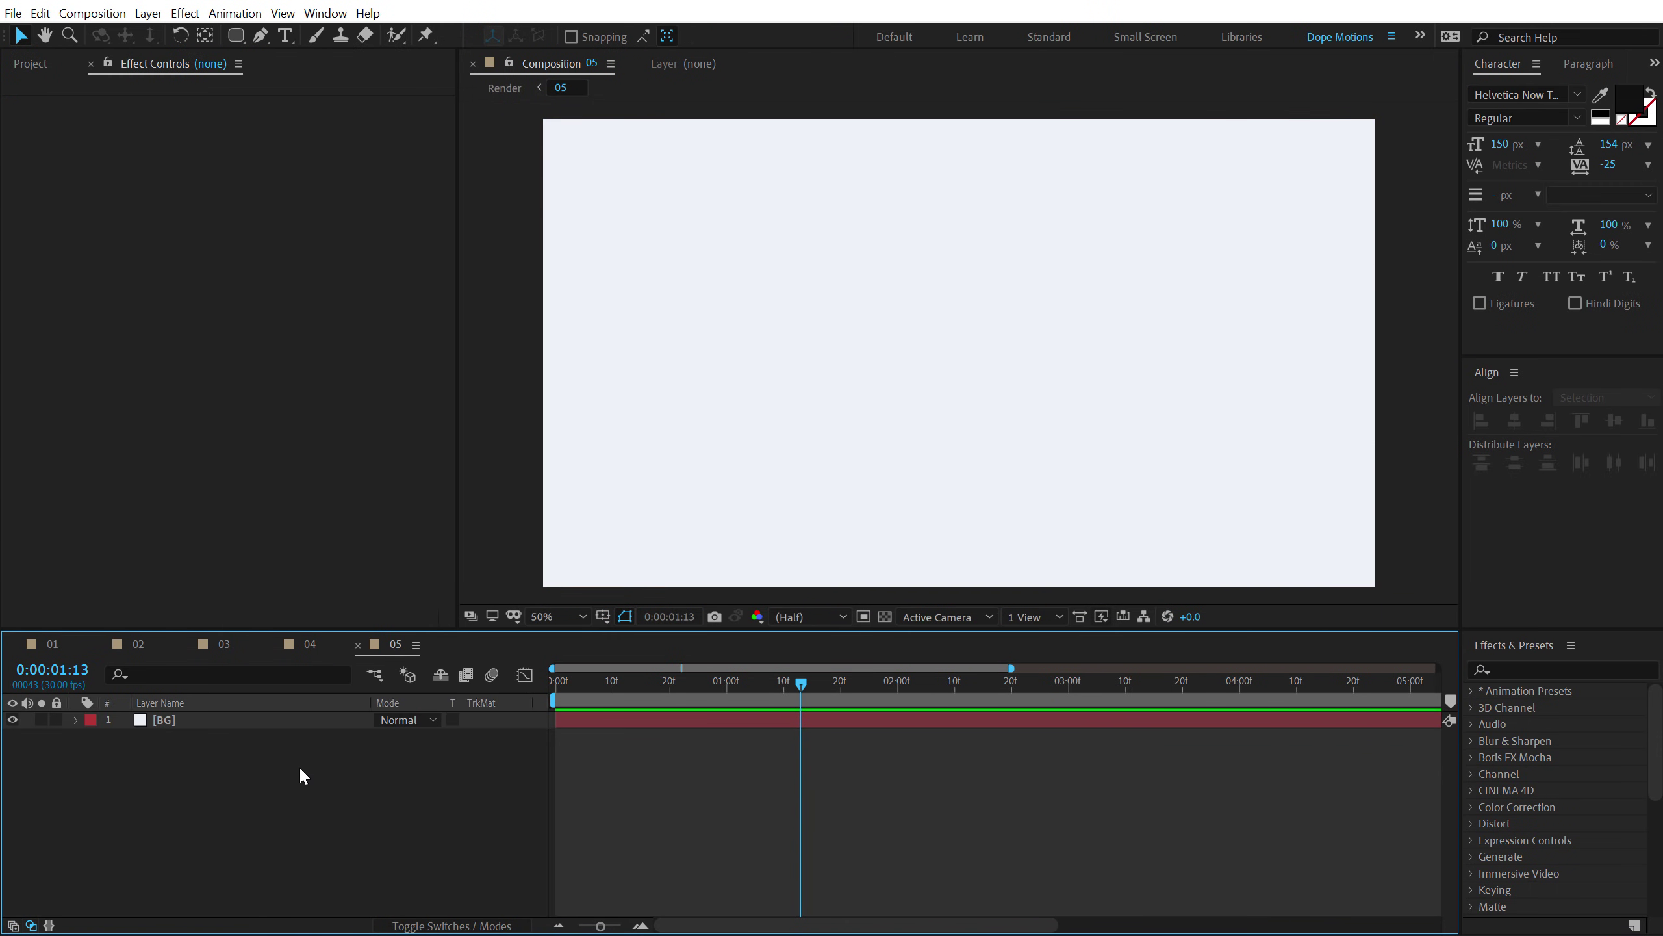
pyautogui.click(31, 63)
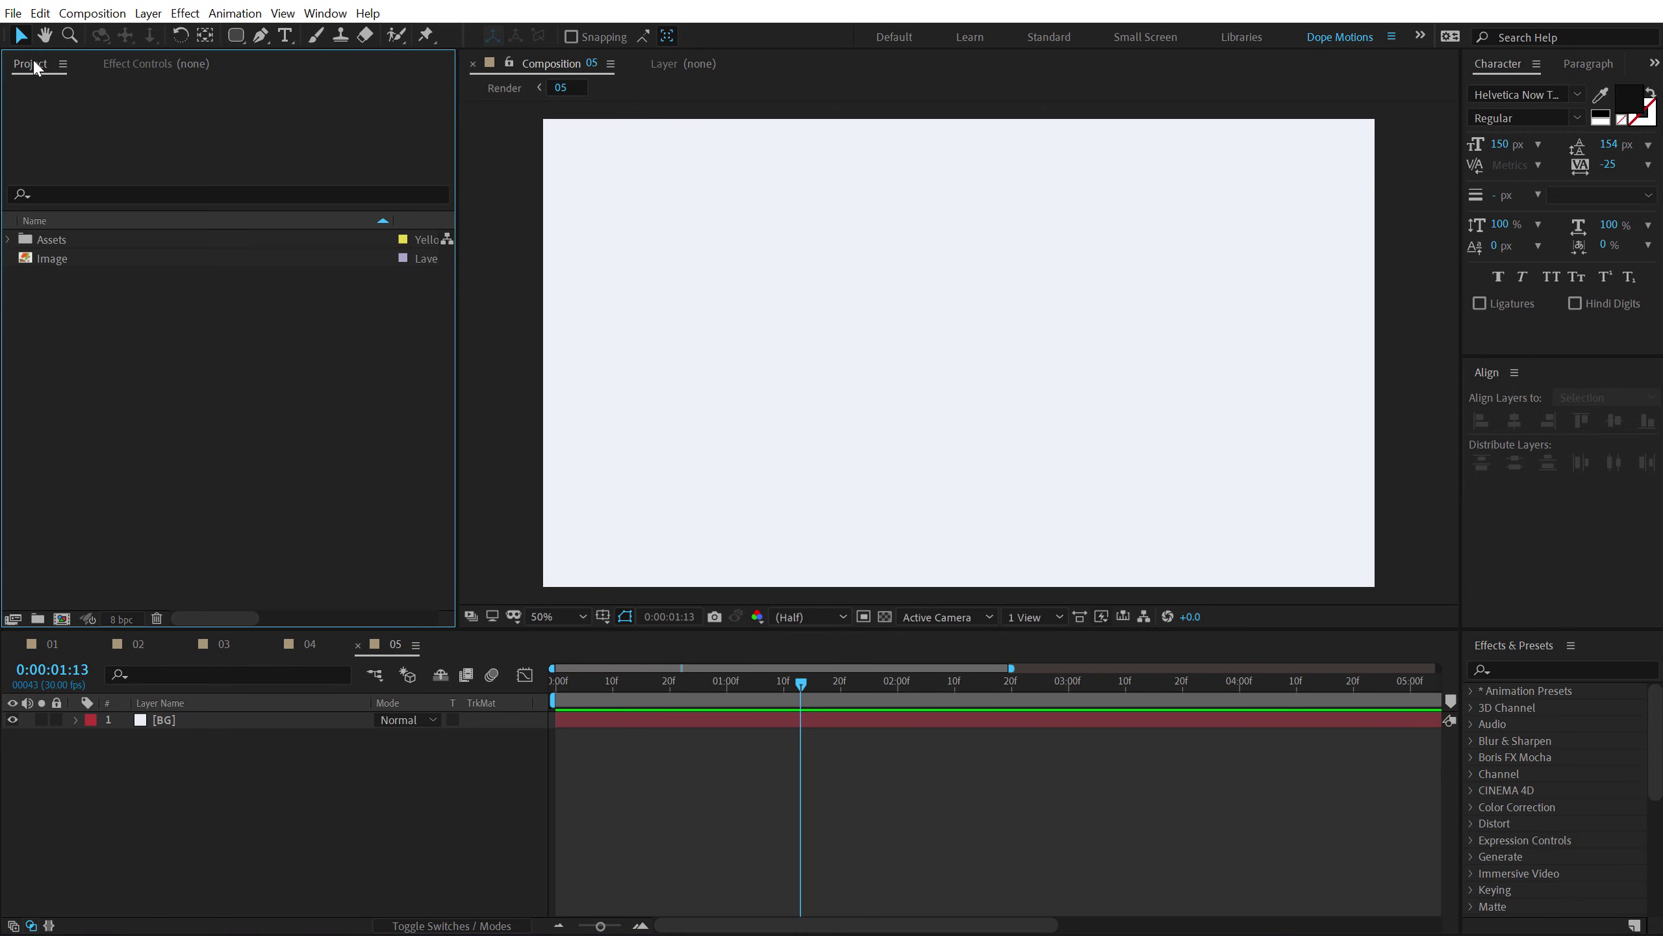
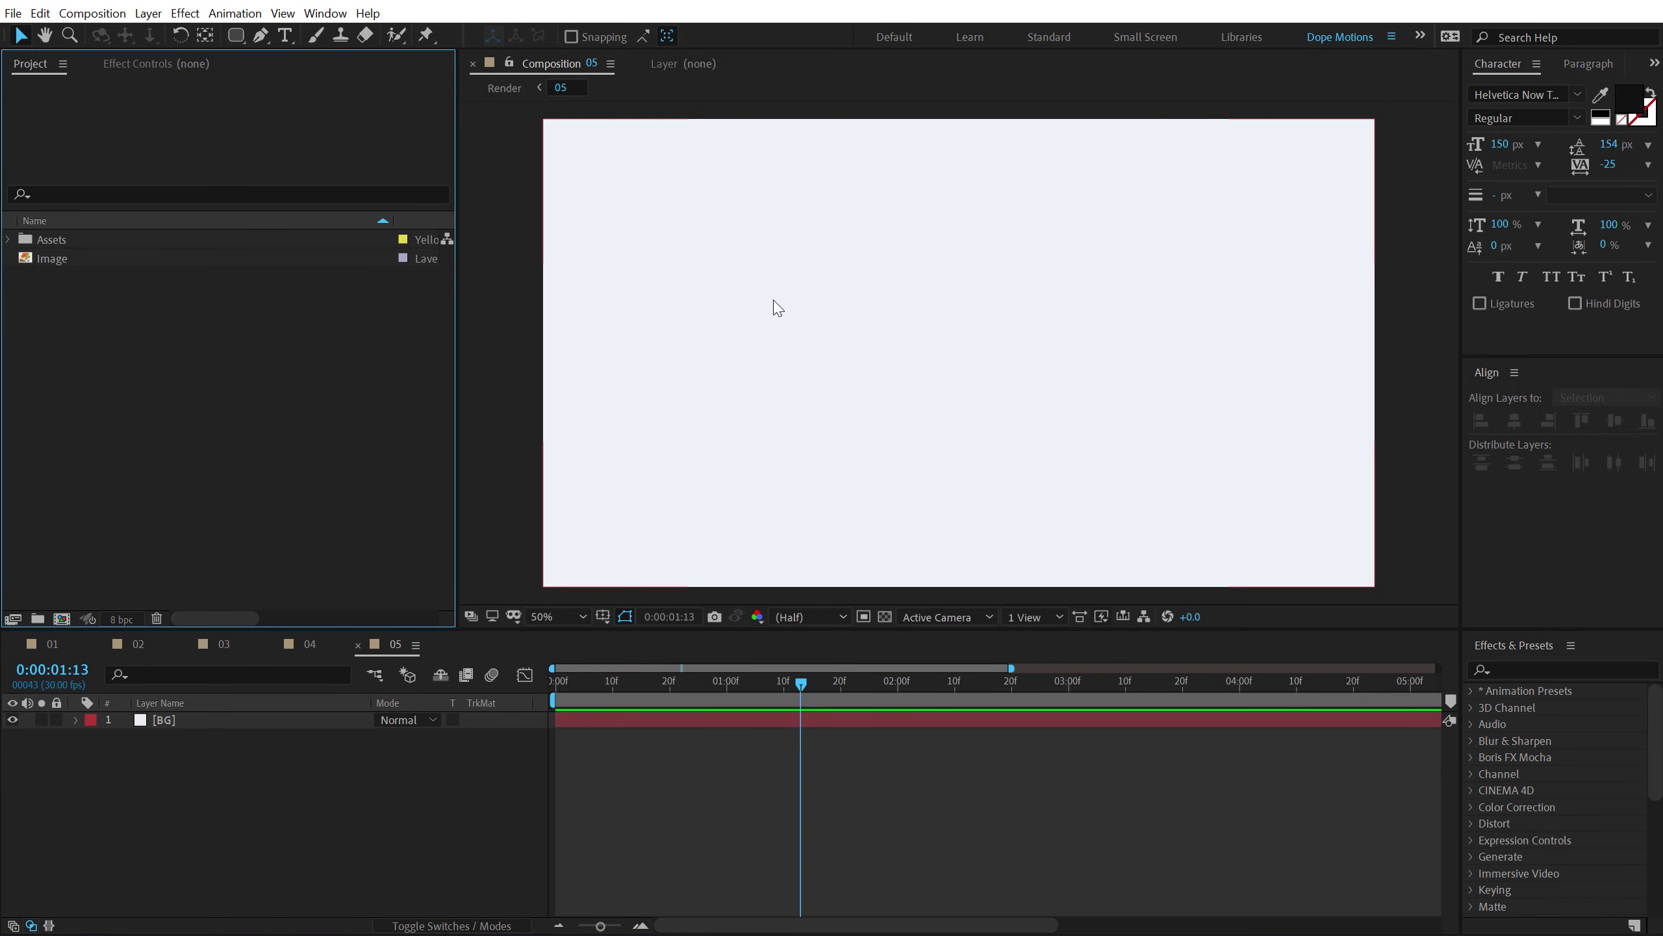
pyautogui.click(73, 259)
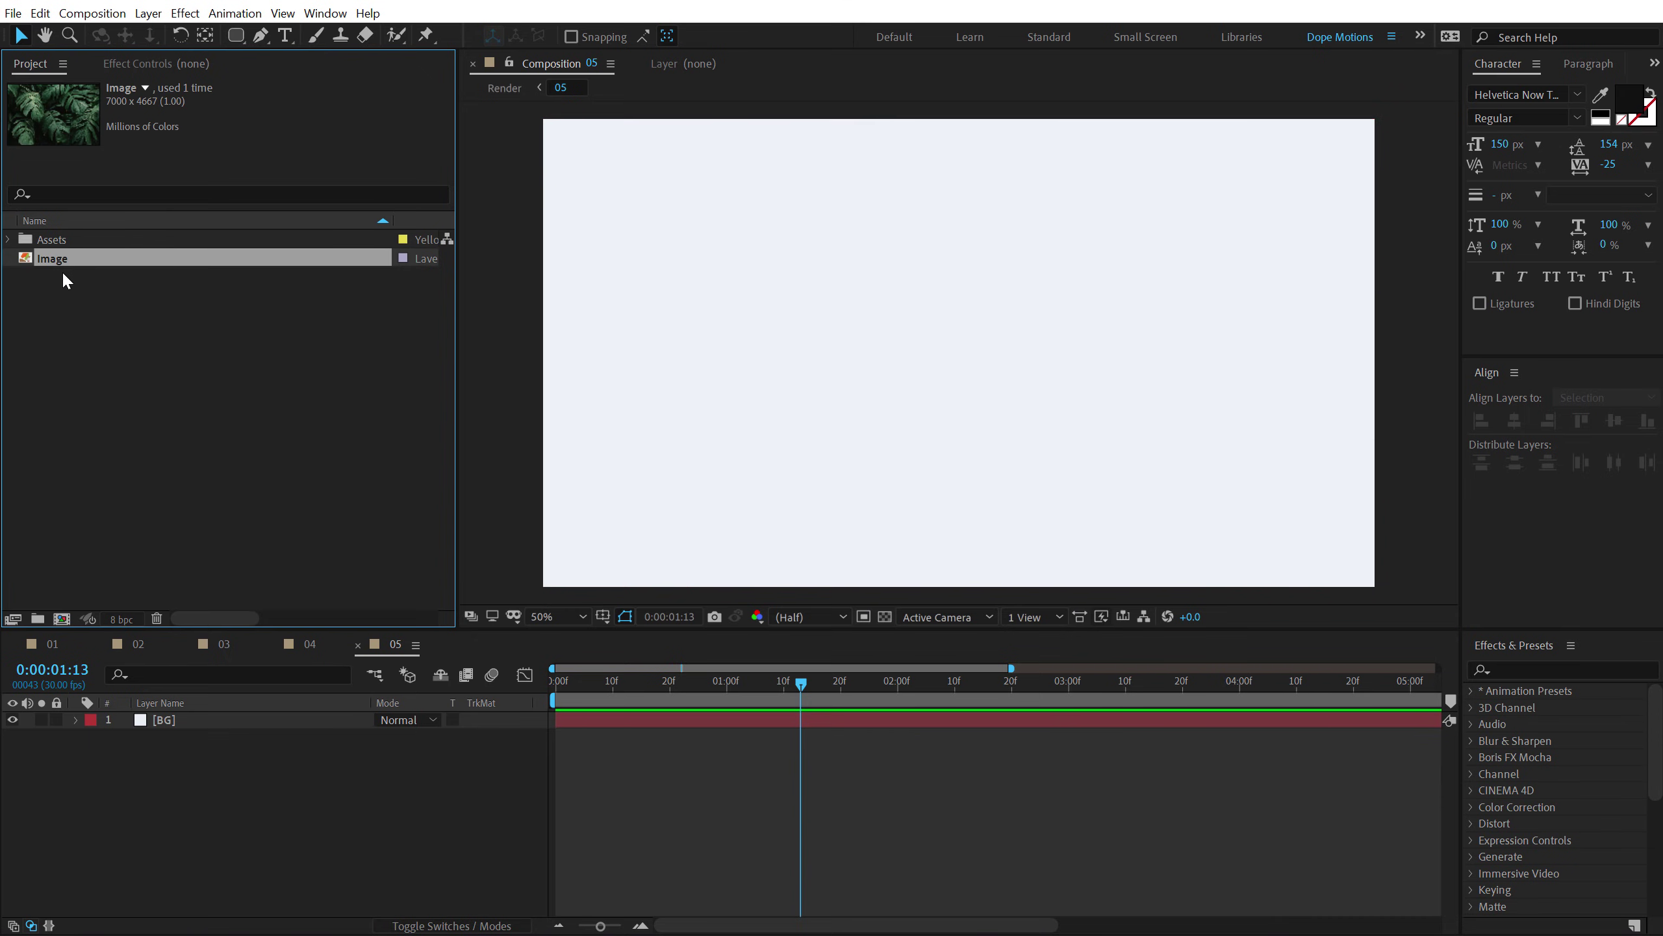
pyautogui.moveTo(63, 257); pyautogui.dragTo(62, 619)
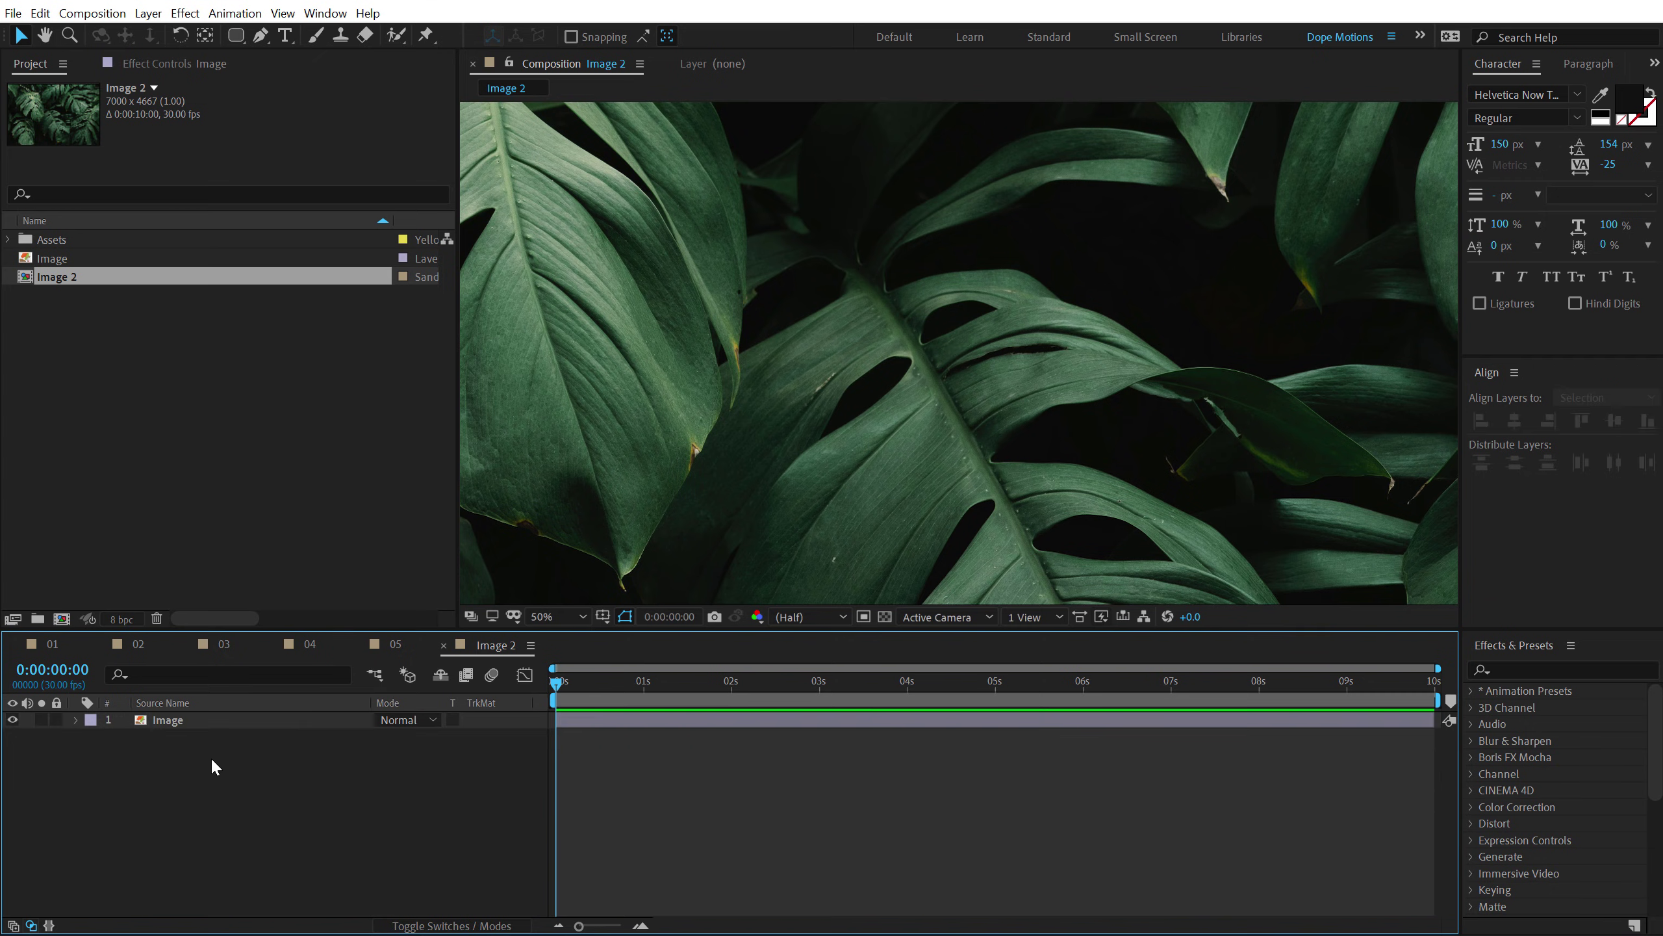
# Rename the new image composition Media and set its size to 2560 x 1400 px
pyautogui.hotkey('ctrl', 'k')
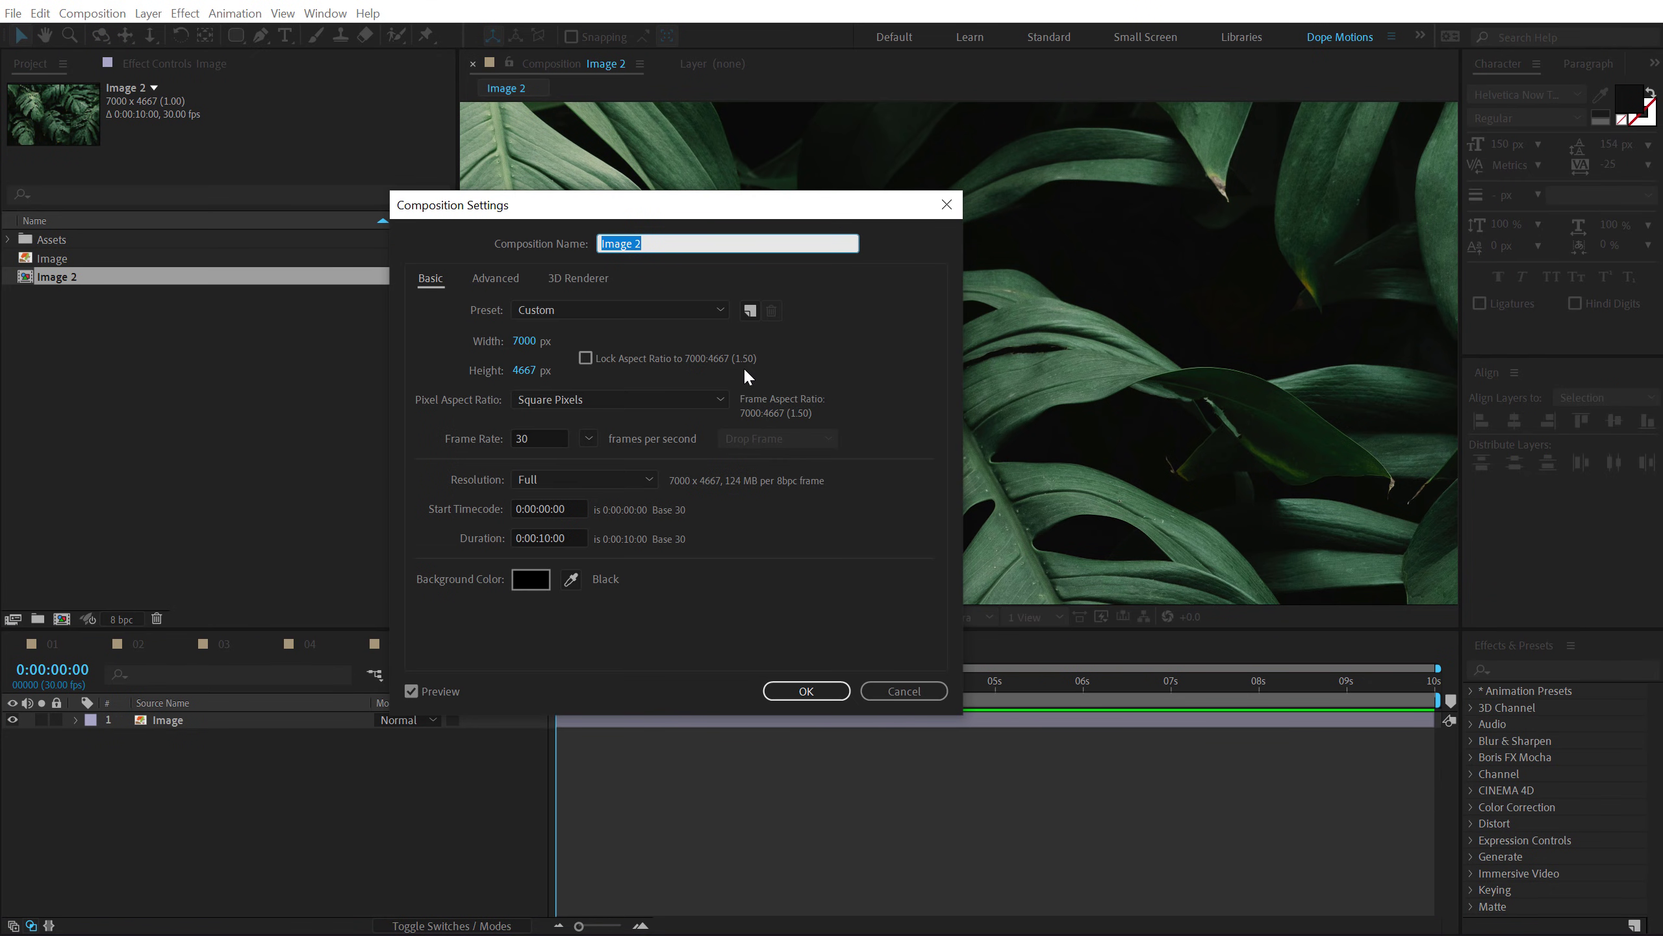
pyautogui.write('Media')
pyautogui.click(523, 341)
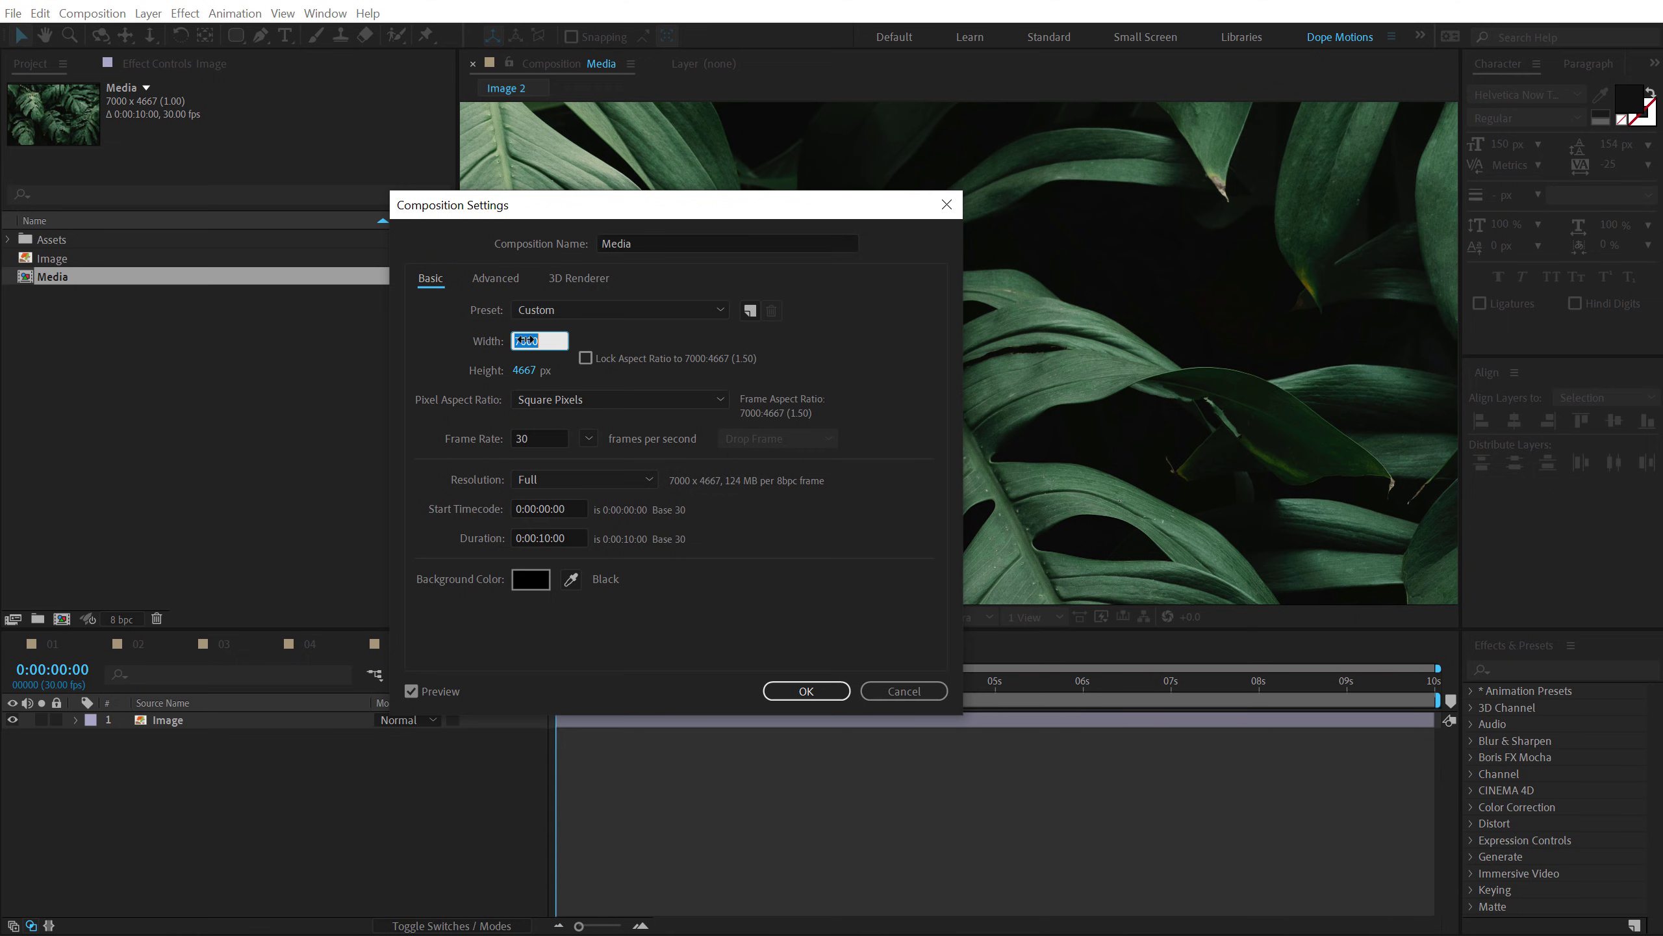
pyautogui.write('2560')
pyautogui.click(528, 371)
pyautogui.write('1400')
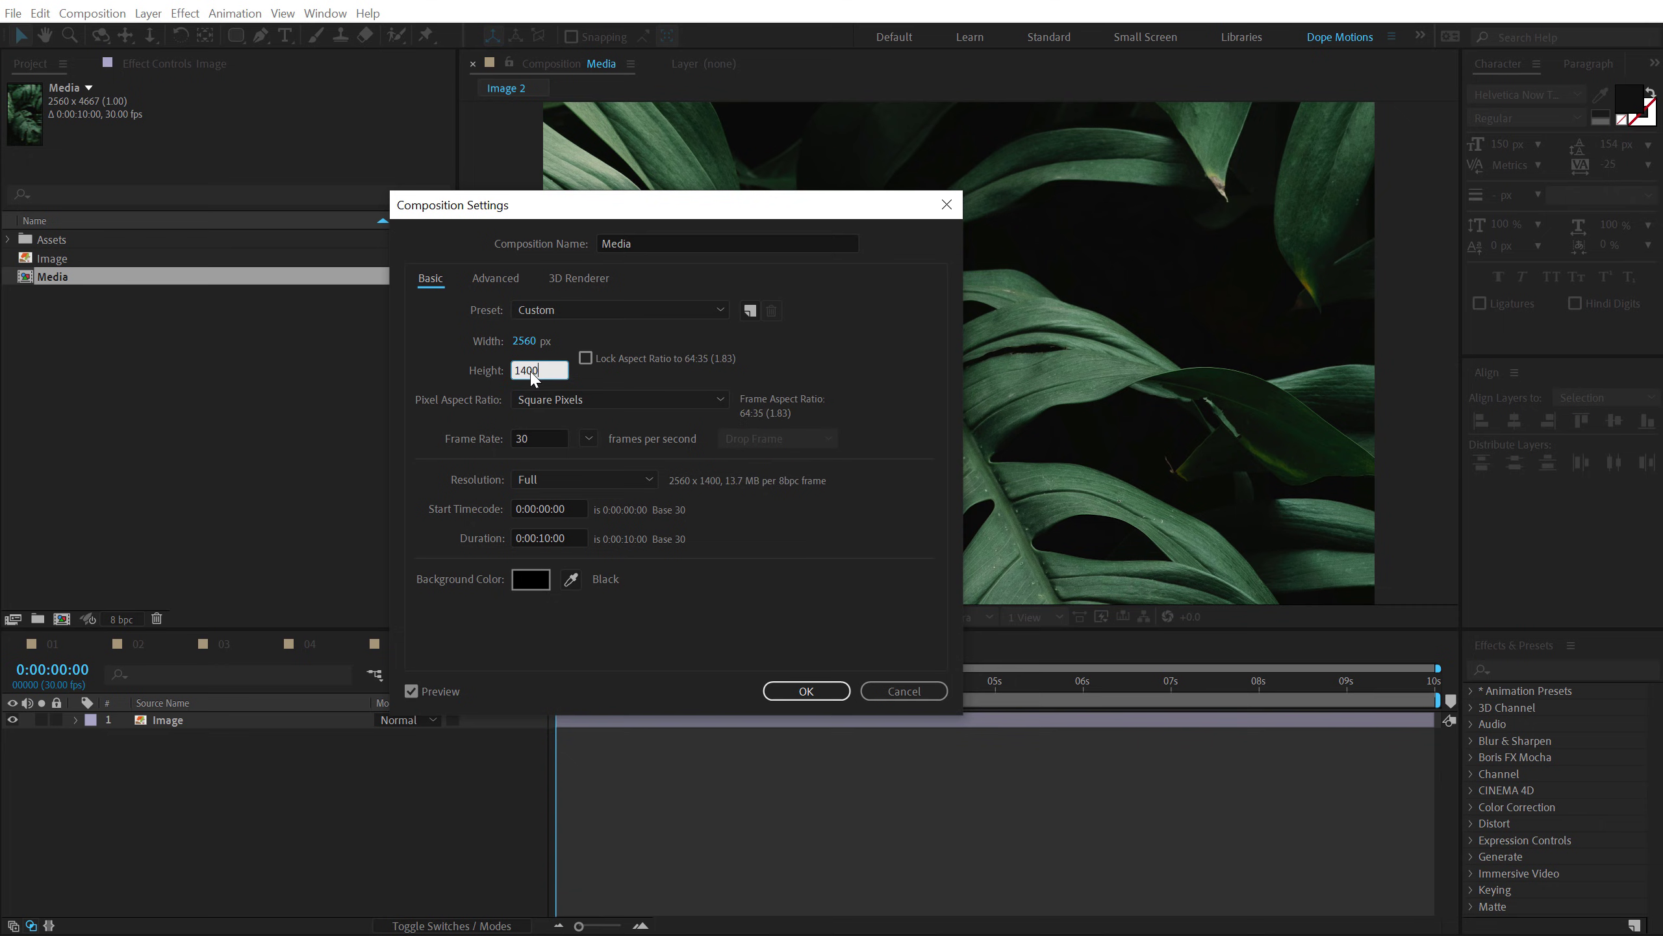
pyautogui.click(843, 691)
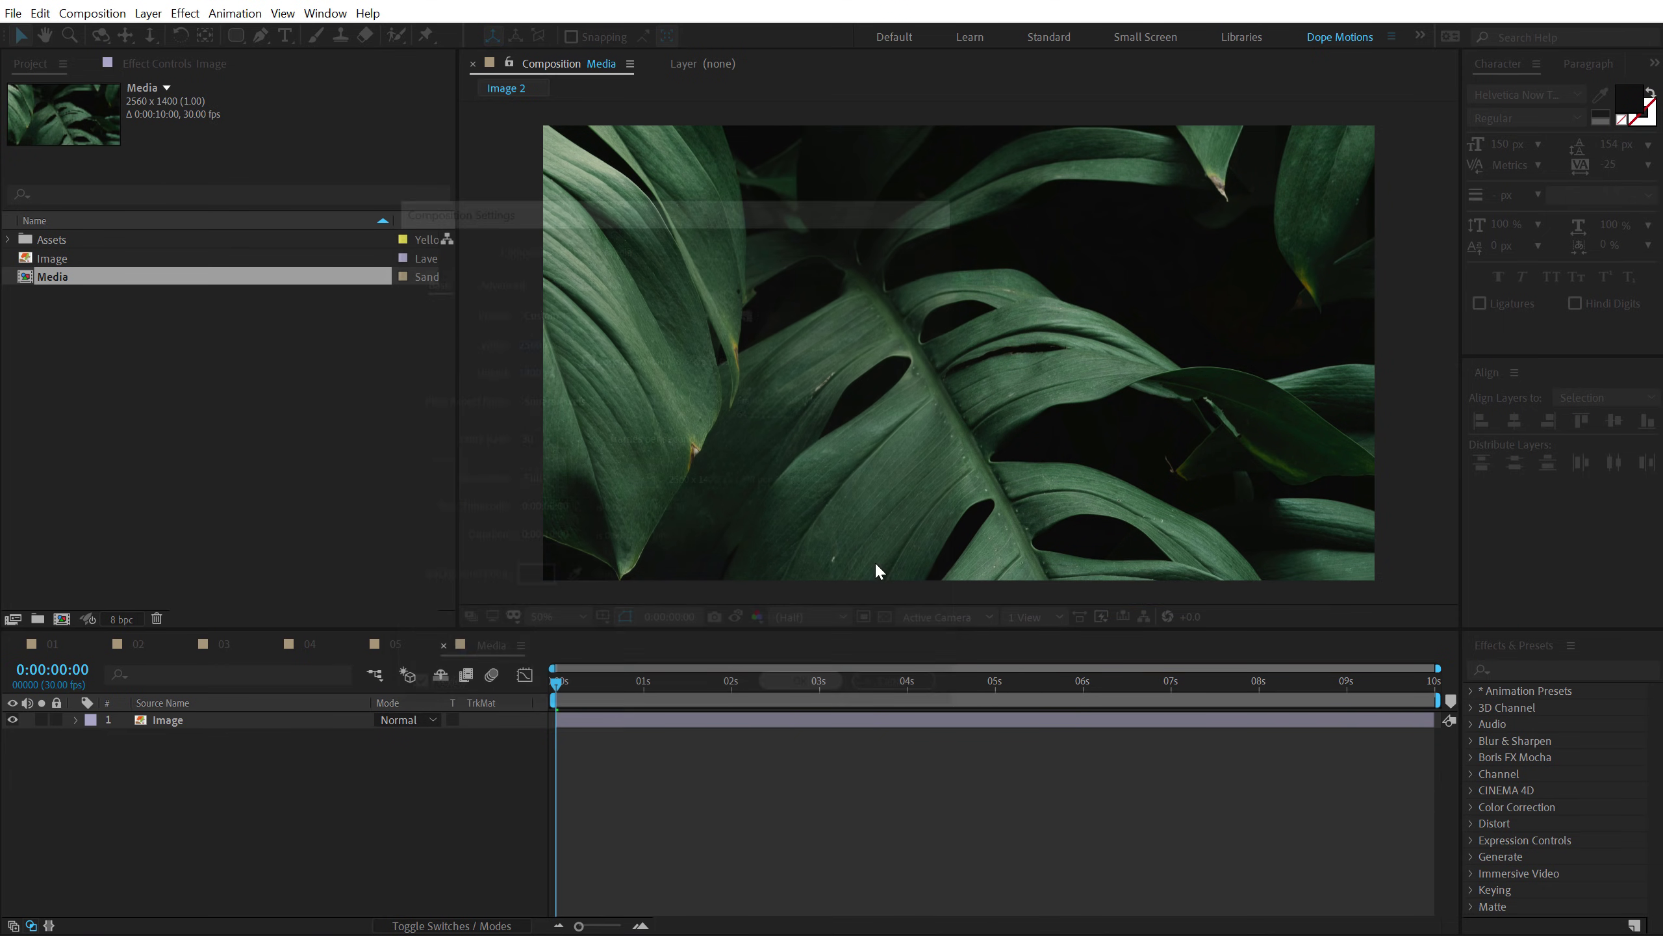
# Scale down the Image layer so more of the leaves fit inside the Media composition
pyautogui.click(203, 720)
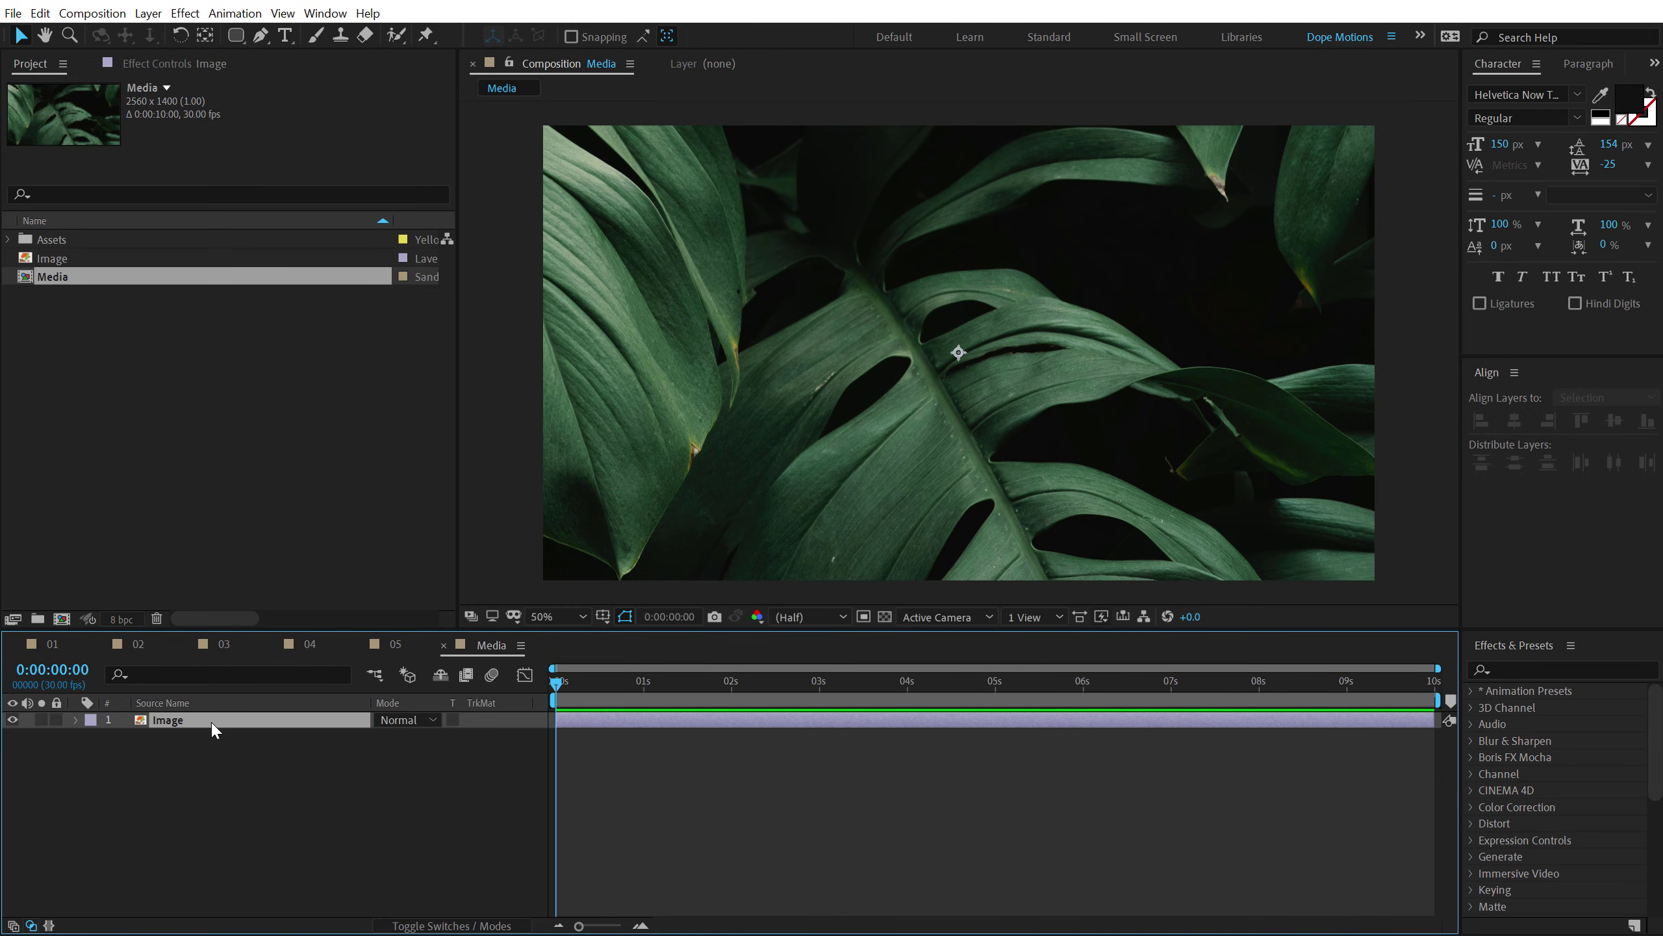
pyautogui.press('s')
pyautogui.moveTo(441, 738)
pyautogui.mouseDown()
pyautogui.moveTo(396, 738)
pyautogui.moveTo(442, 724)
pyautogui.mouseUp()
# Add the Media composition to composition 05 as a layer above BG
pyautogui.click(395, 644)
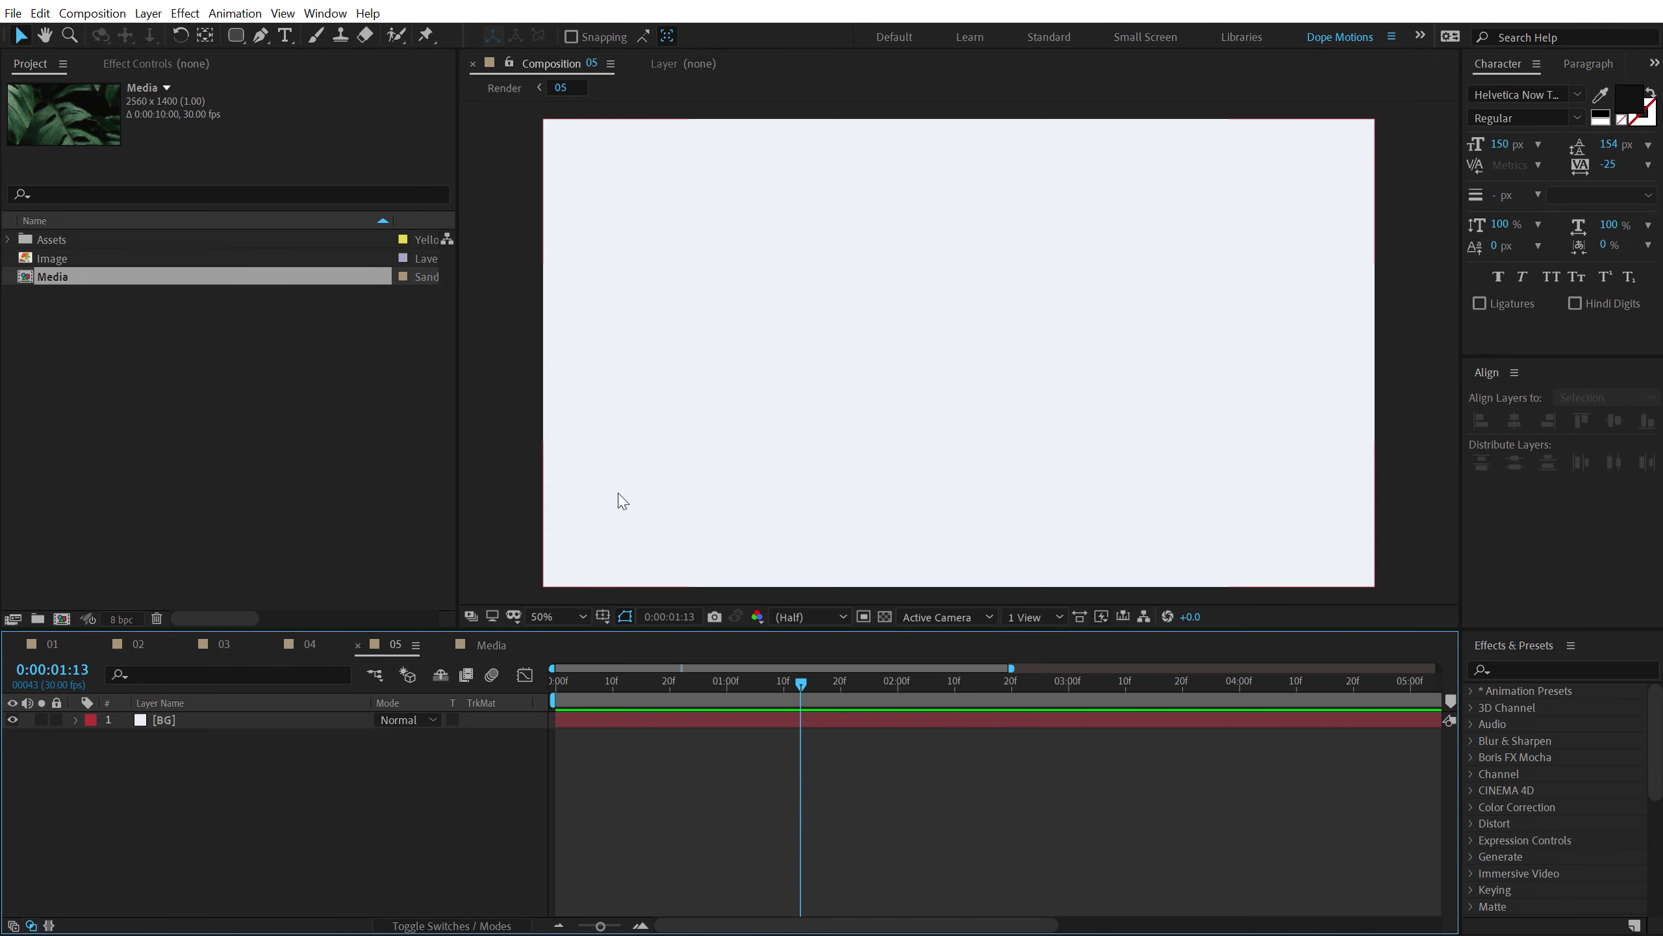
pyautogui.moveTo(104, 277); pyautogui.dragTo(236, 721)
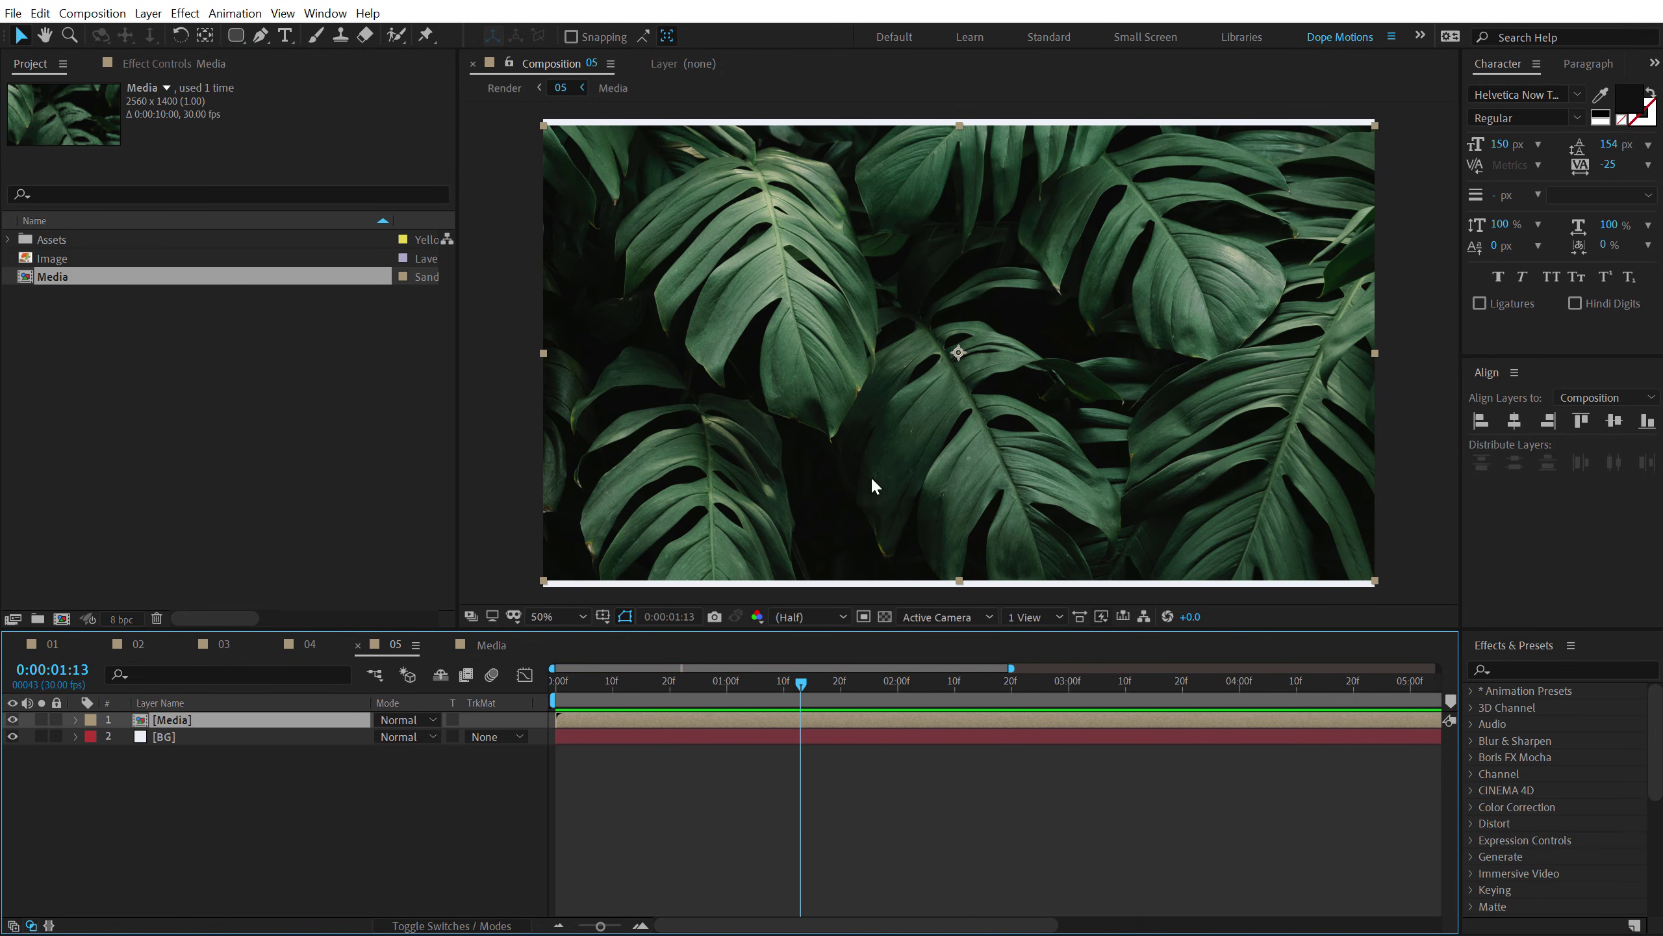
pyautogui.click(267, 871)
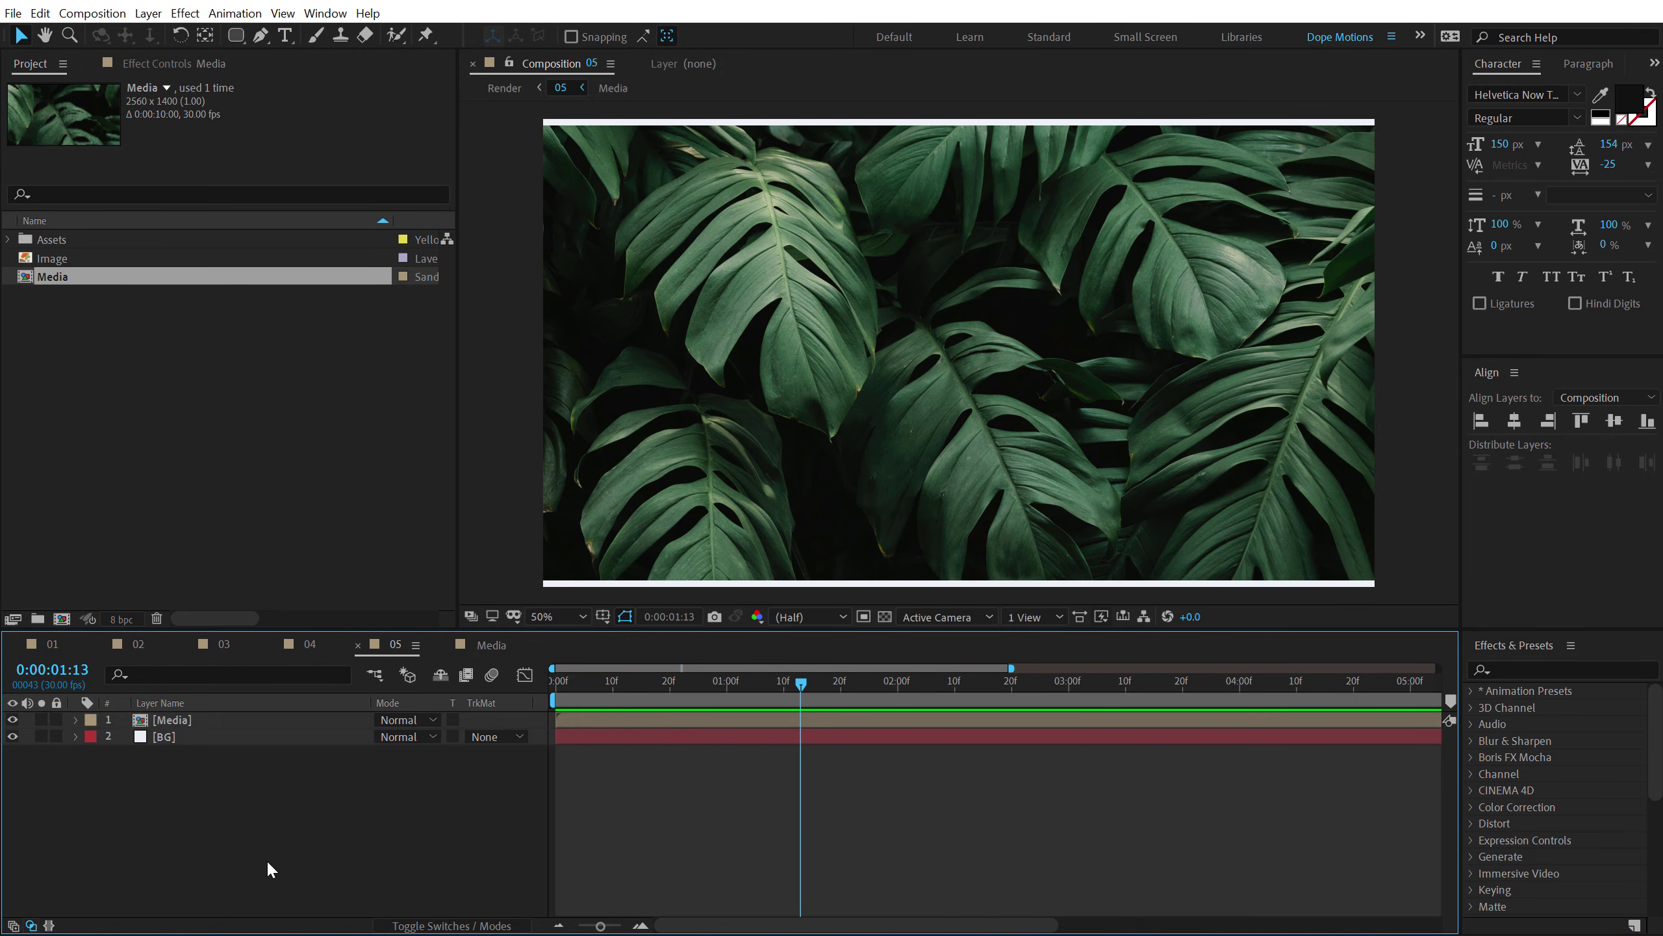
# Add a text layer reading "Keep it Simple." on two lines over the leaf image
pyautogui.click(285, 36)
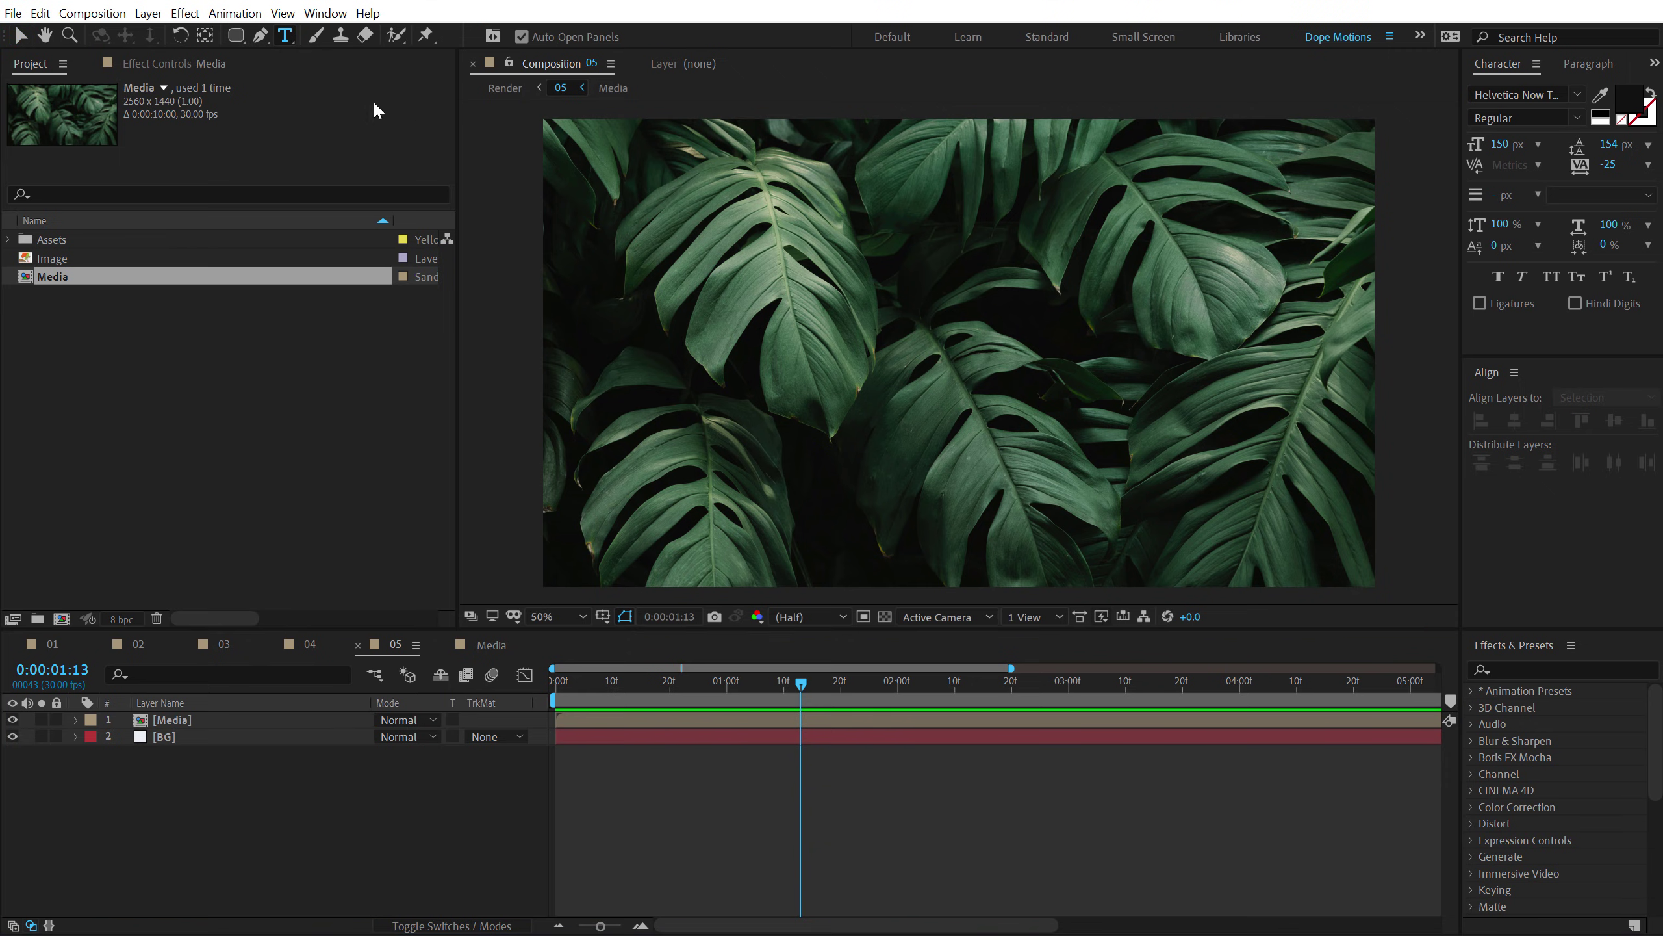
pyautogui.click(762, 347)
pyautogui.write('Kee')
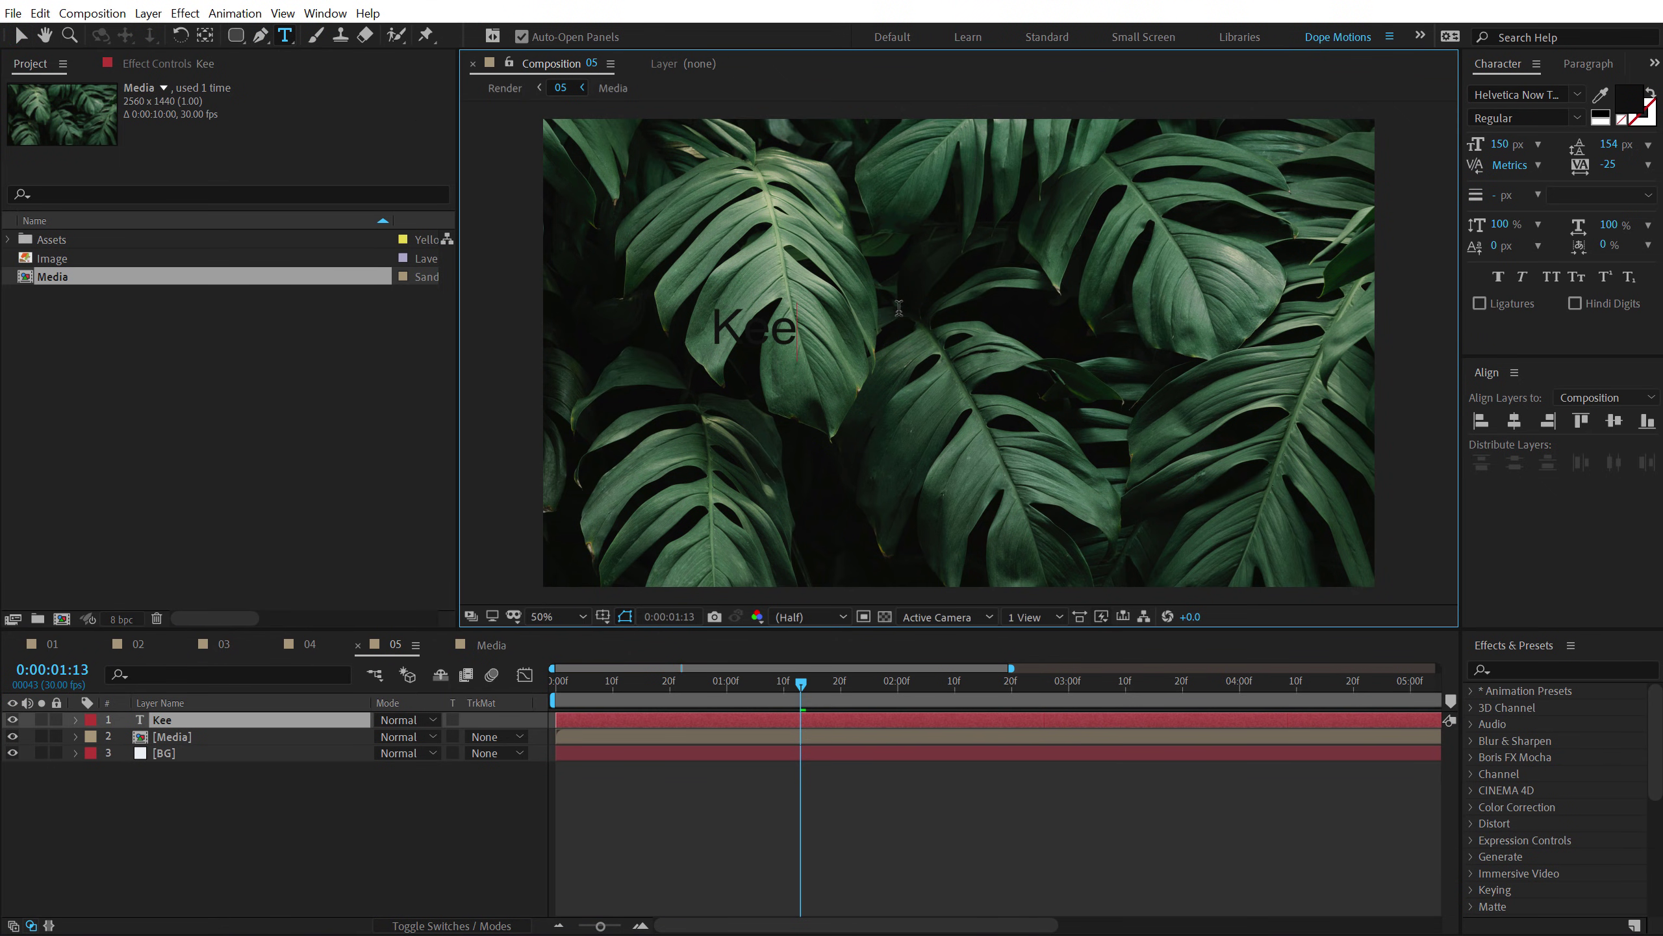
pyautogui.write('p it S')
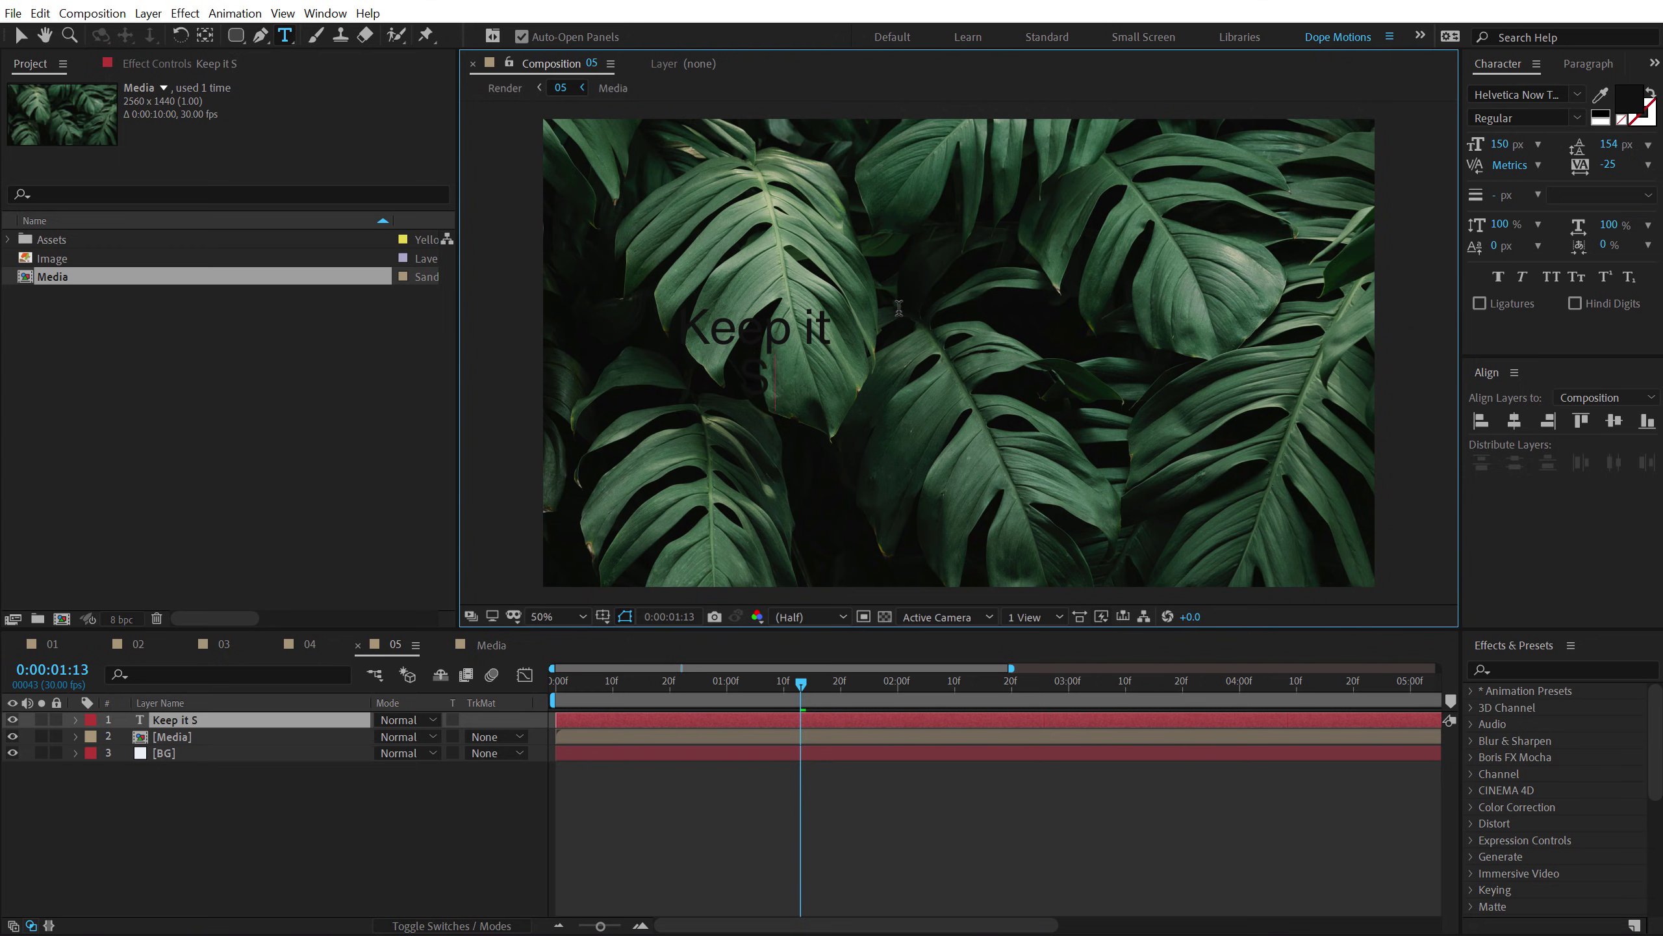
pyautogui.write('imple.')
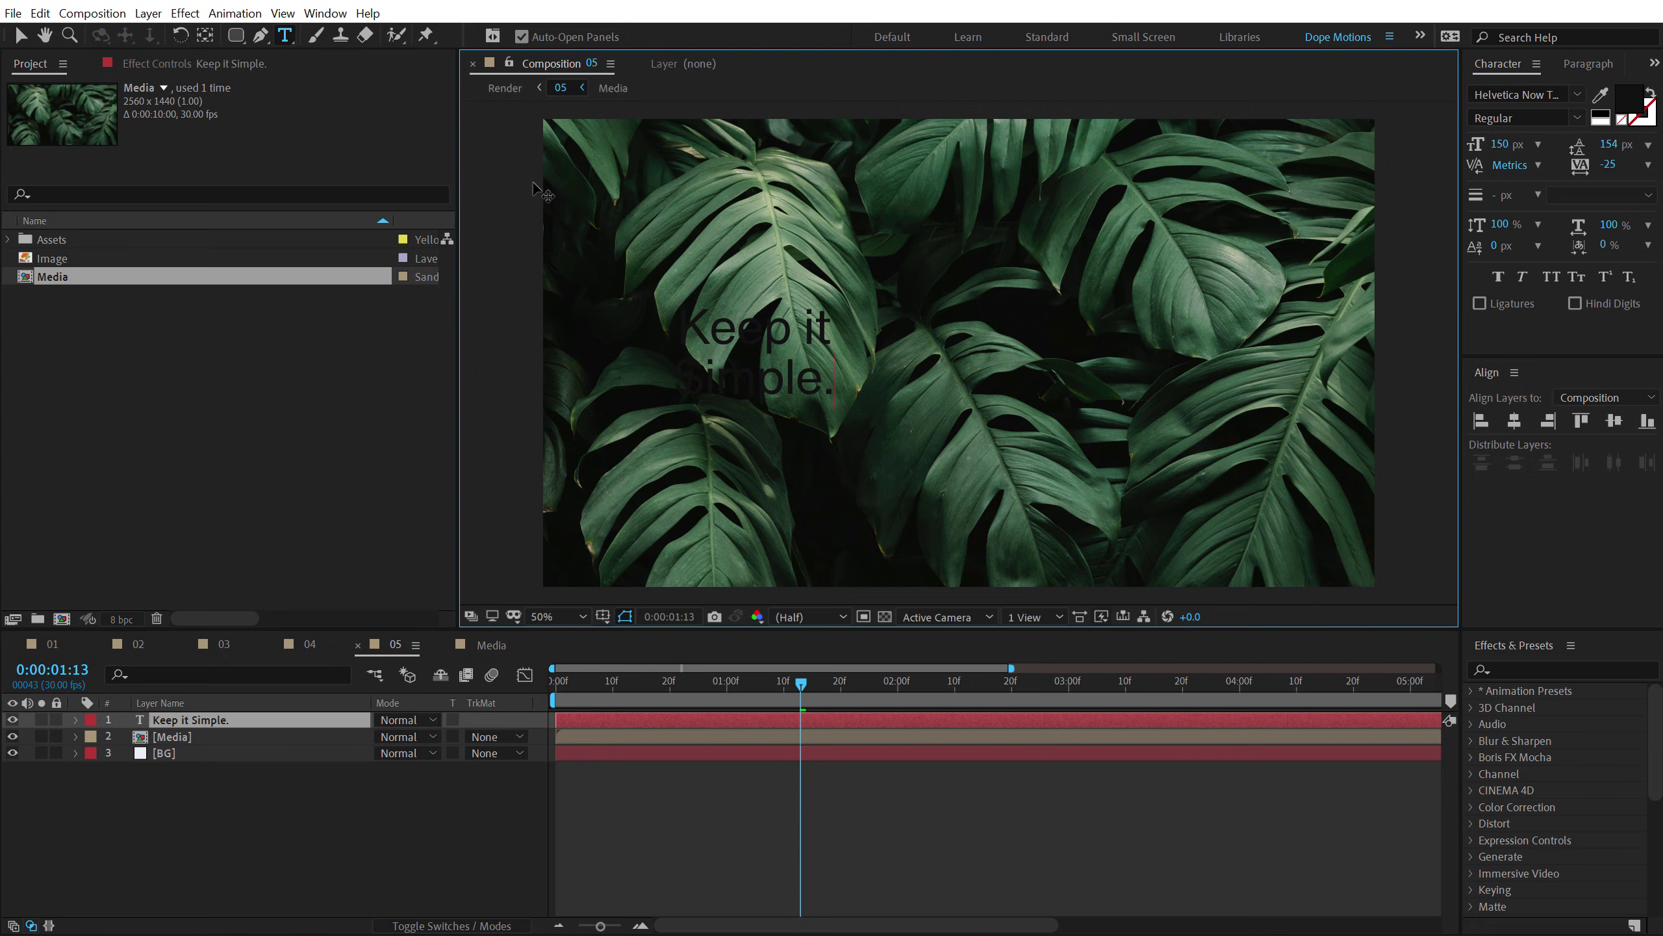
pyautogui.click(21, 36)
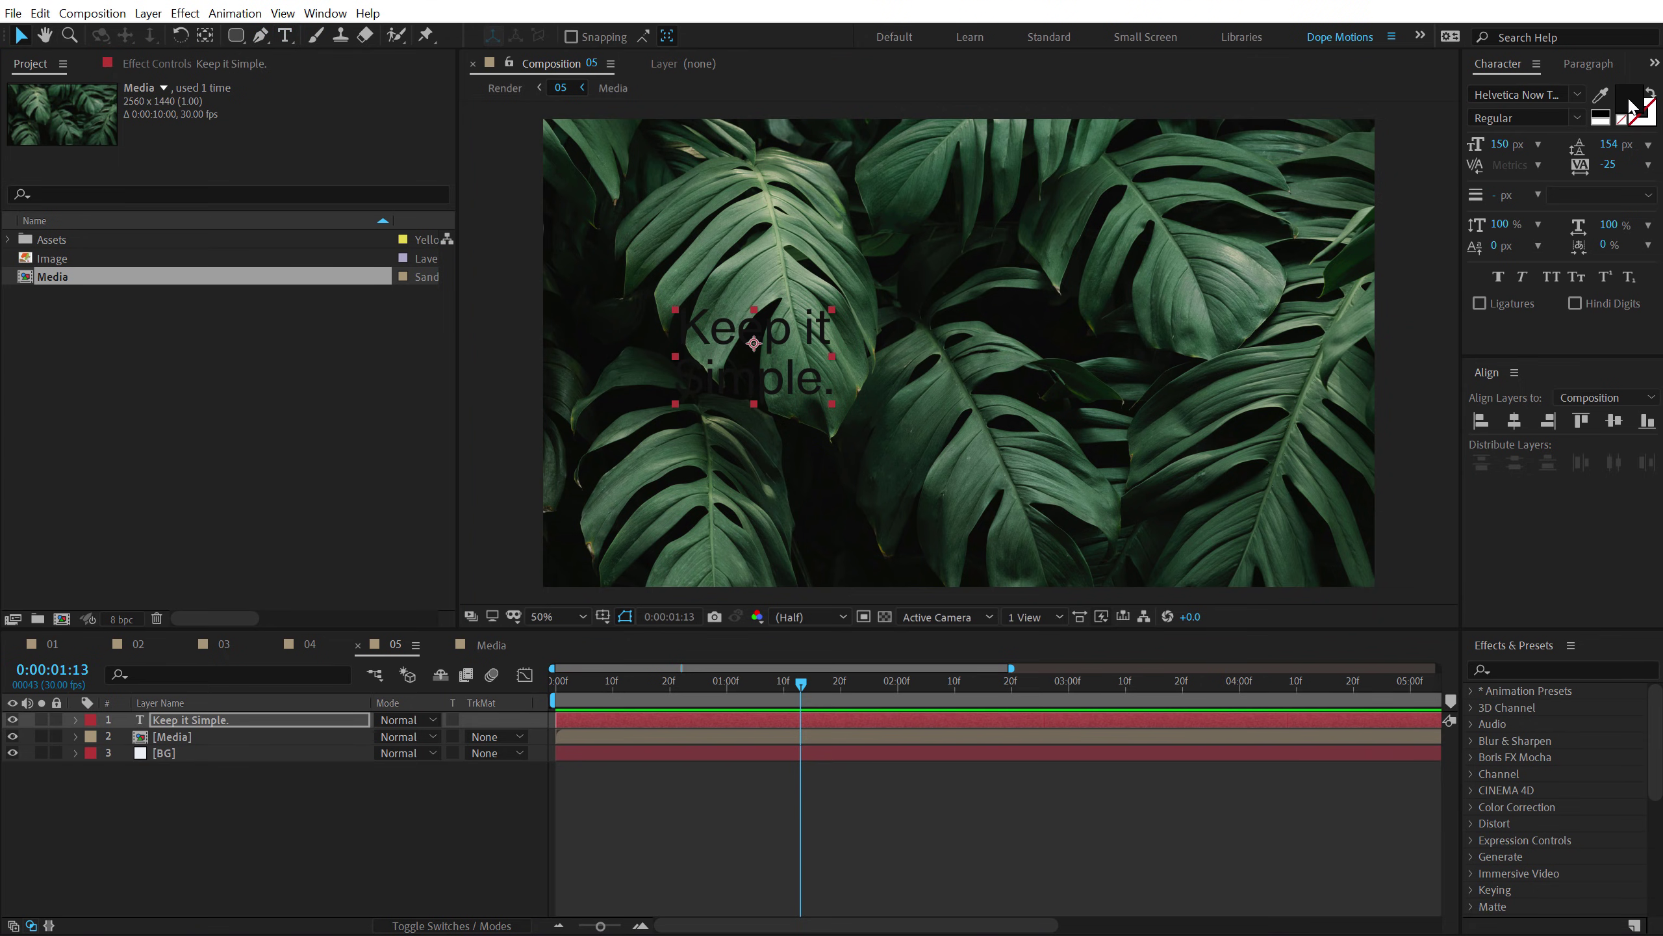
# Format the text in grey 595959 with Poppins Bold at 186 px and 171 px leading
pyautogui.click(1630, 101)
pyautogui.moveTo(258, 542); pyautogui.dragTo(152, 524)
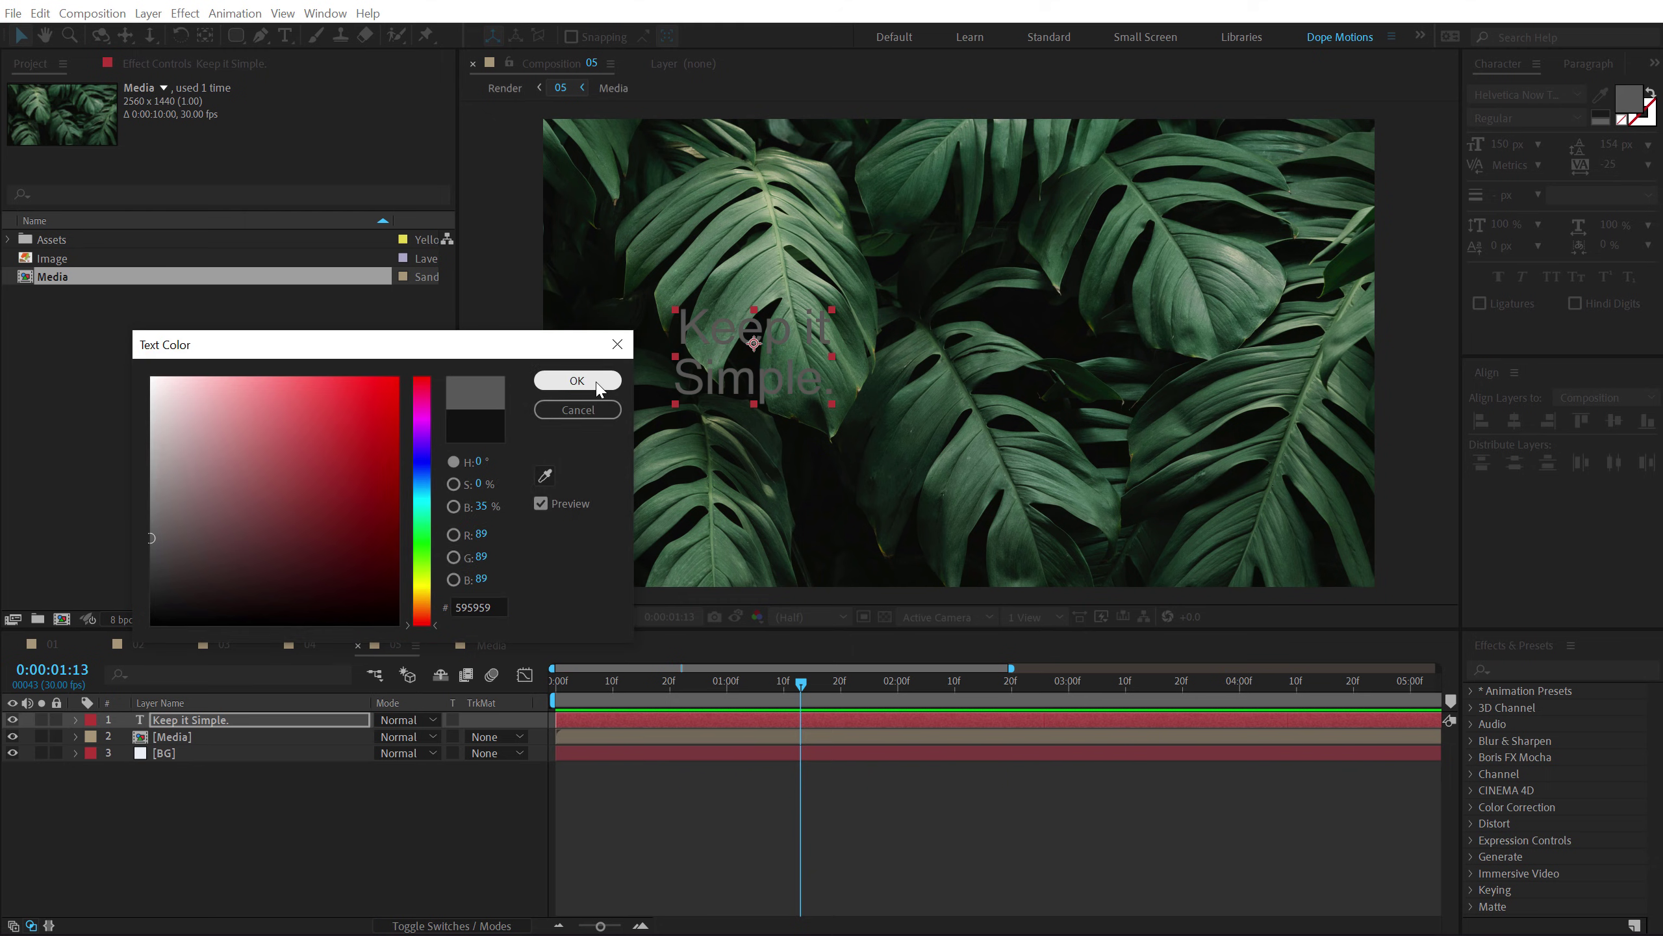
pyautogui.click(577, 380)
pyautogui.moveTo(1504, 148); pyautogui.dragTo(1627, 143)
pyautogui.click(1538, 95)
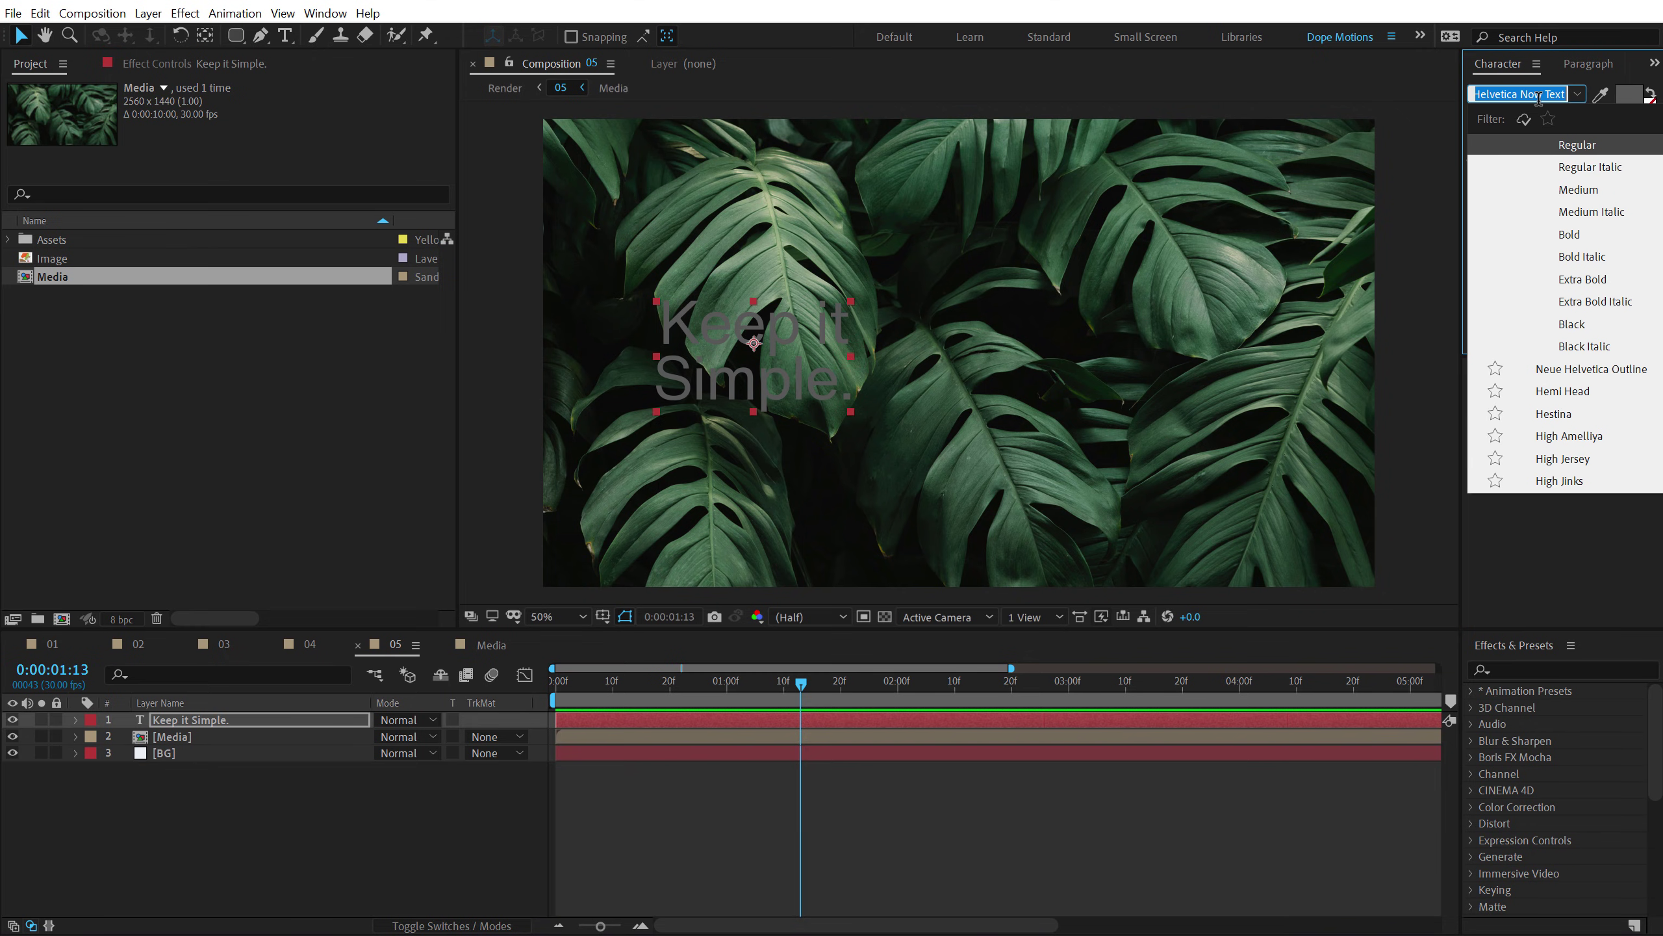
pyautogui.write('poppi')
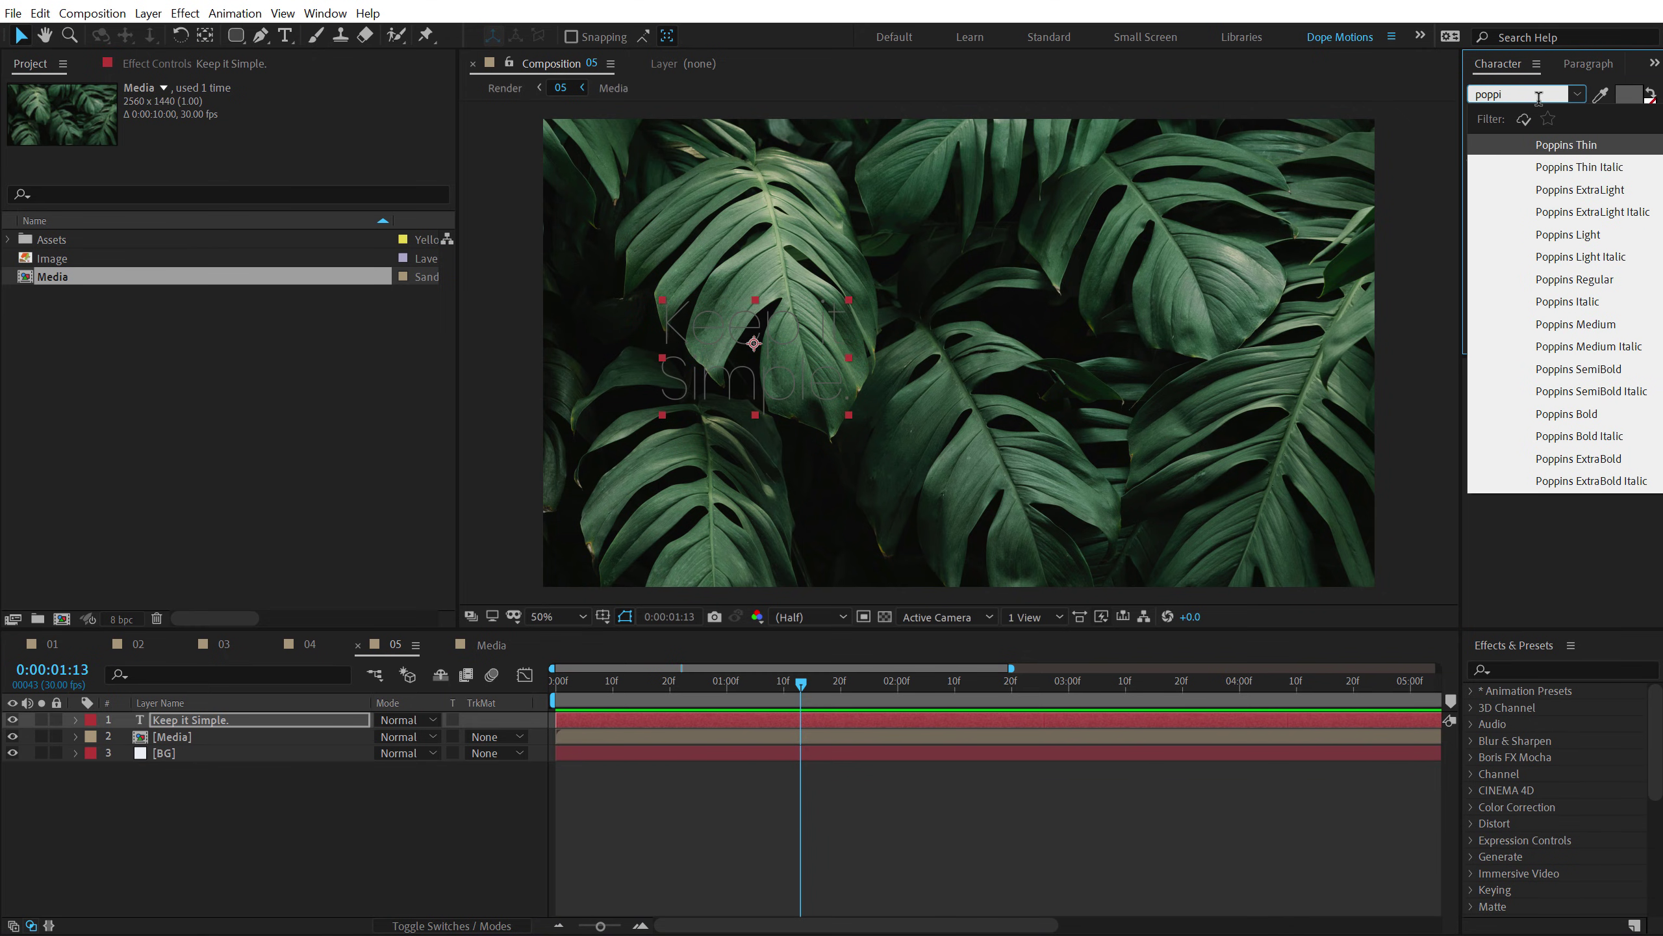
pyautogui.click(1583, 414)
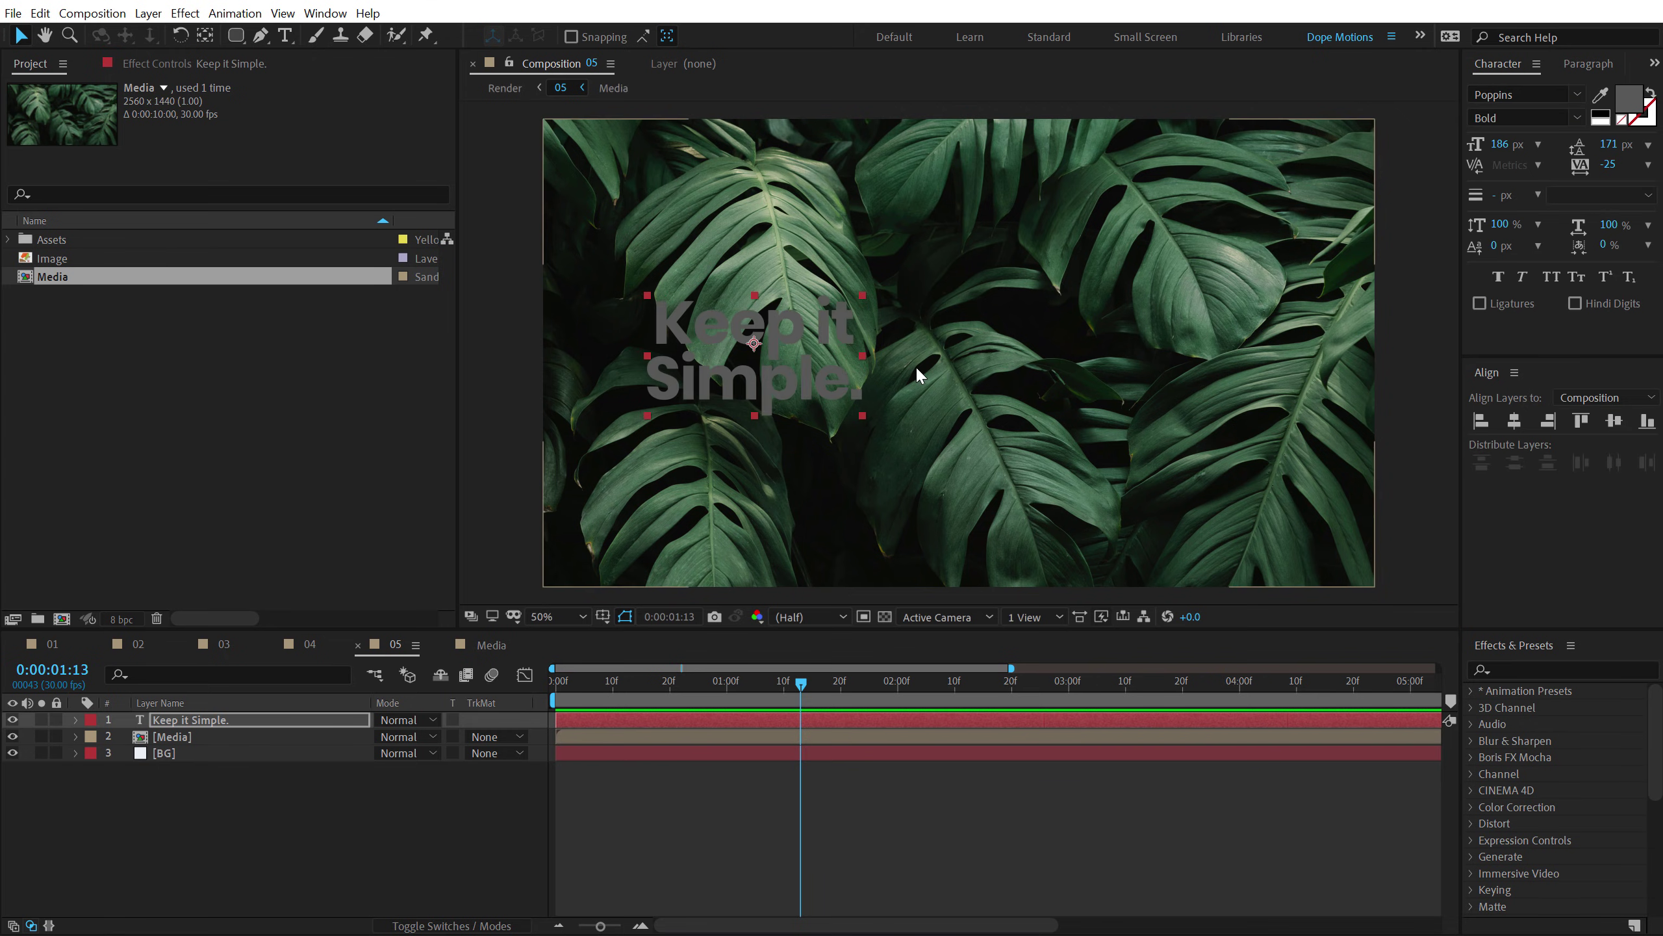
# Set the second line, "Simple.", to Poppins Regular and move the text block closer to the composition's left edge
pyautogui.doubleClick(645, 387)
pyautogui.moveTo(647, 384); pyautogui.dragTo(859, 381)
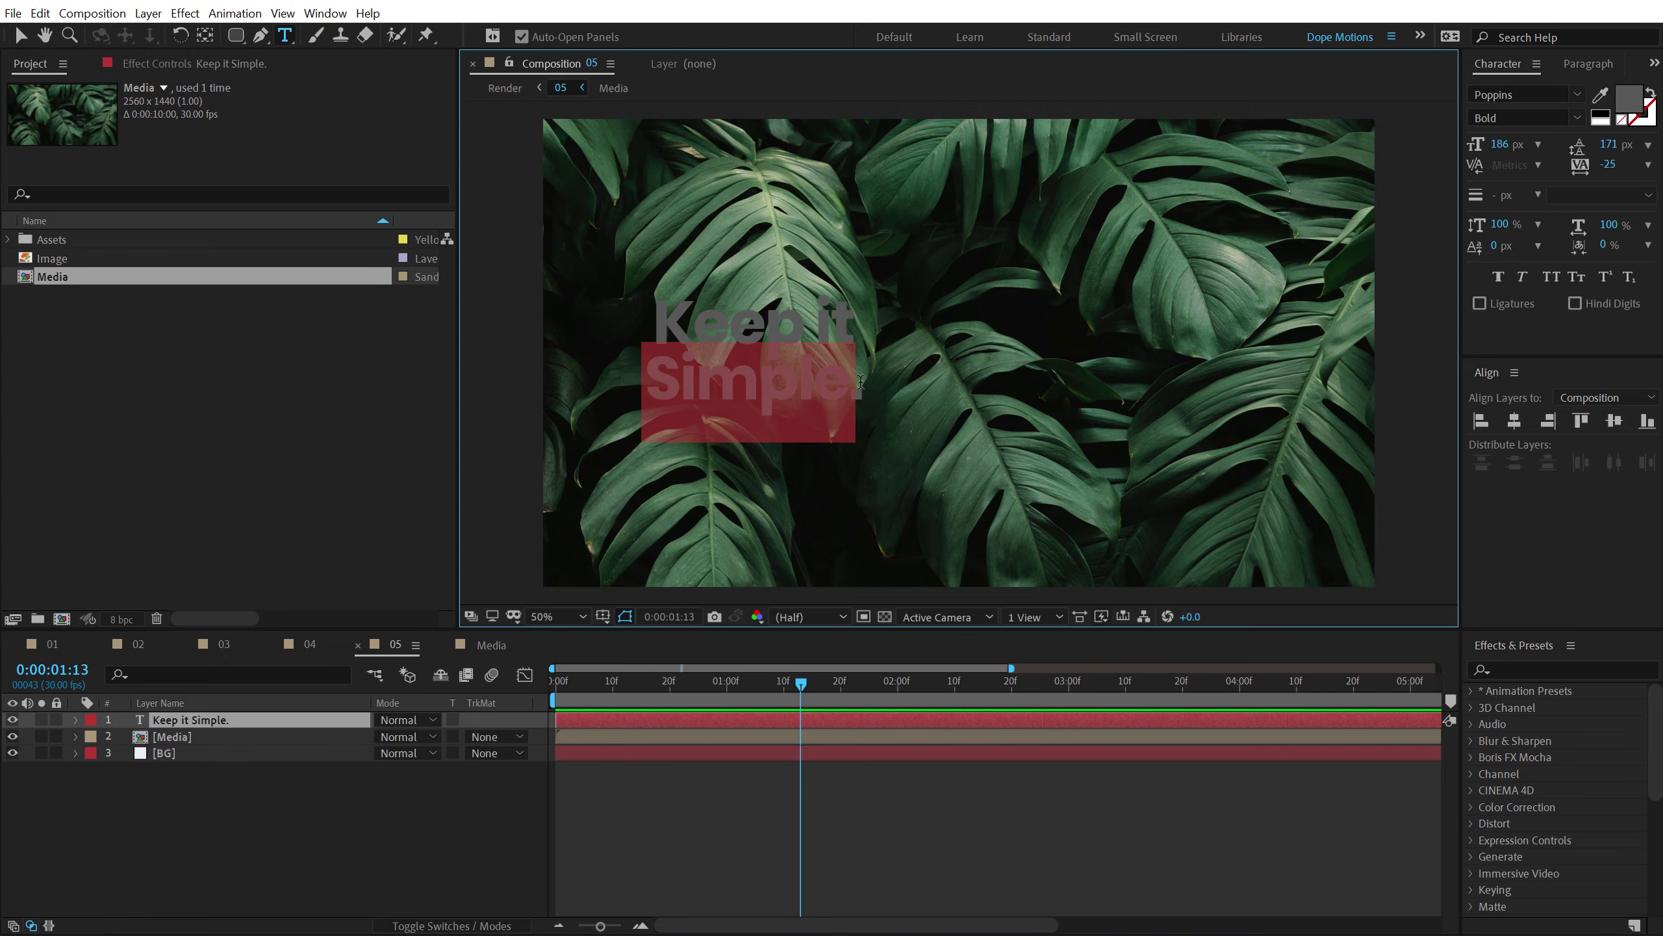
pyautogui.click(1577, 118)
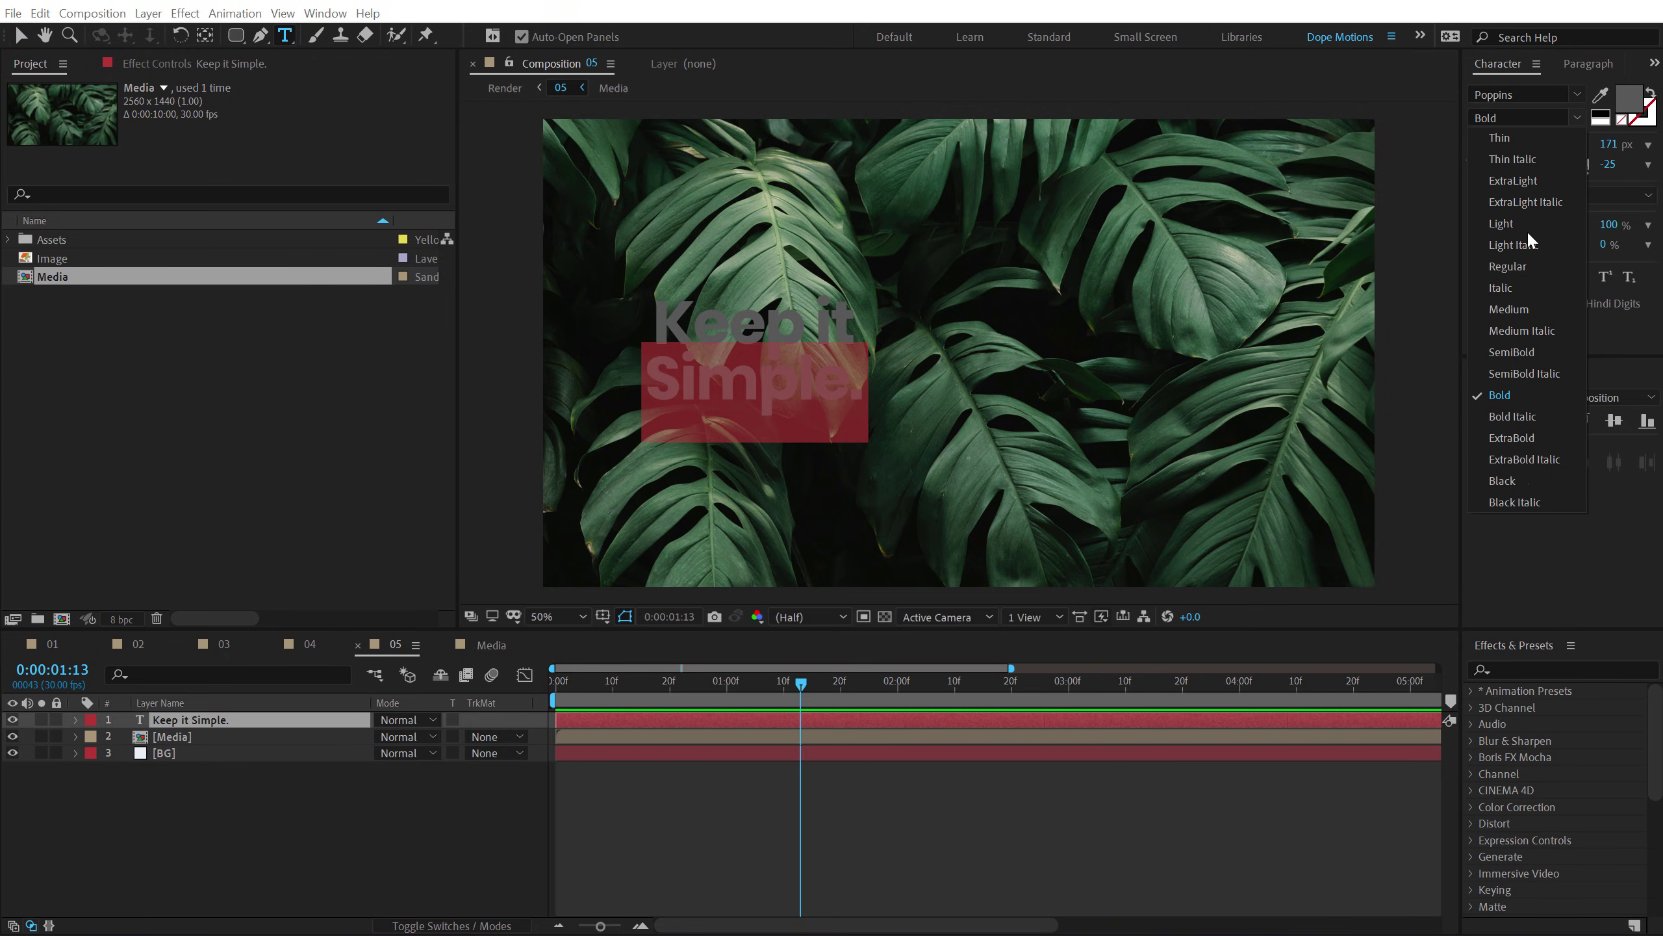
pyautogui.click(1519, 269)
pyautogui.click(19, 36)
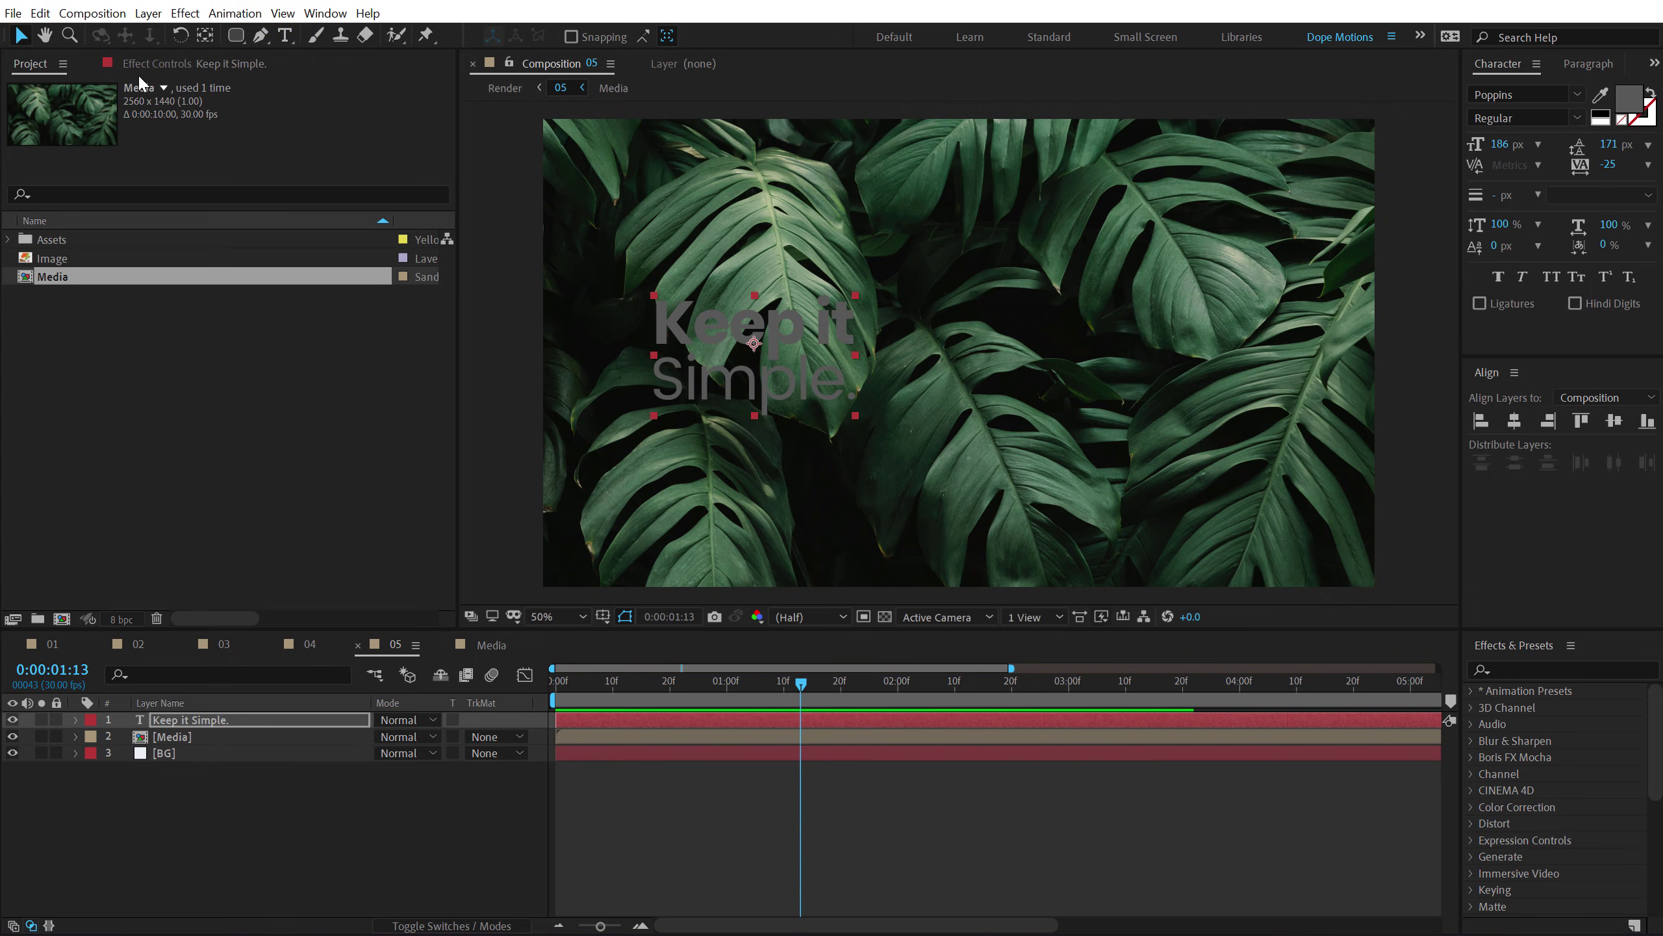
pyautogui.moveTo(766, 325); pyautogui.dragTo(704, 331)
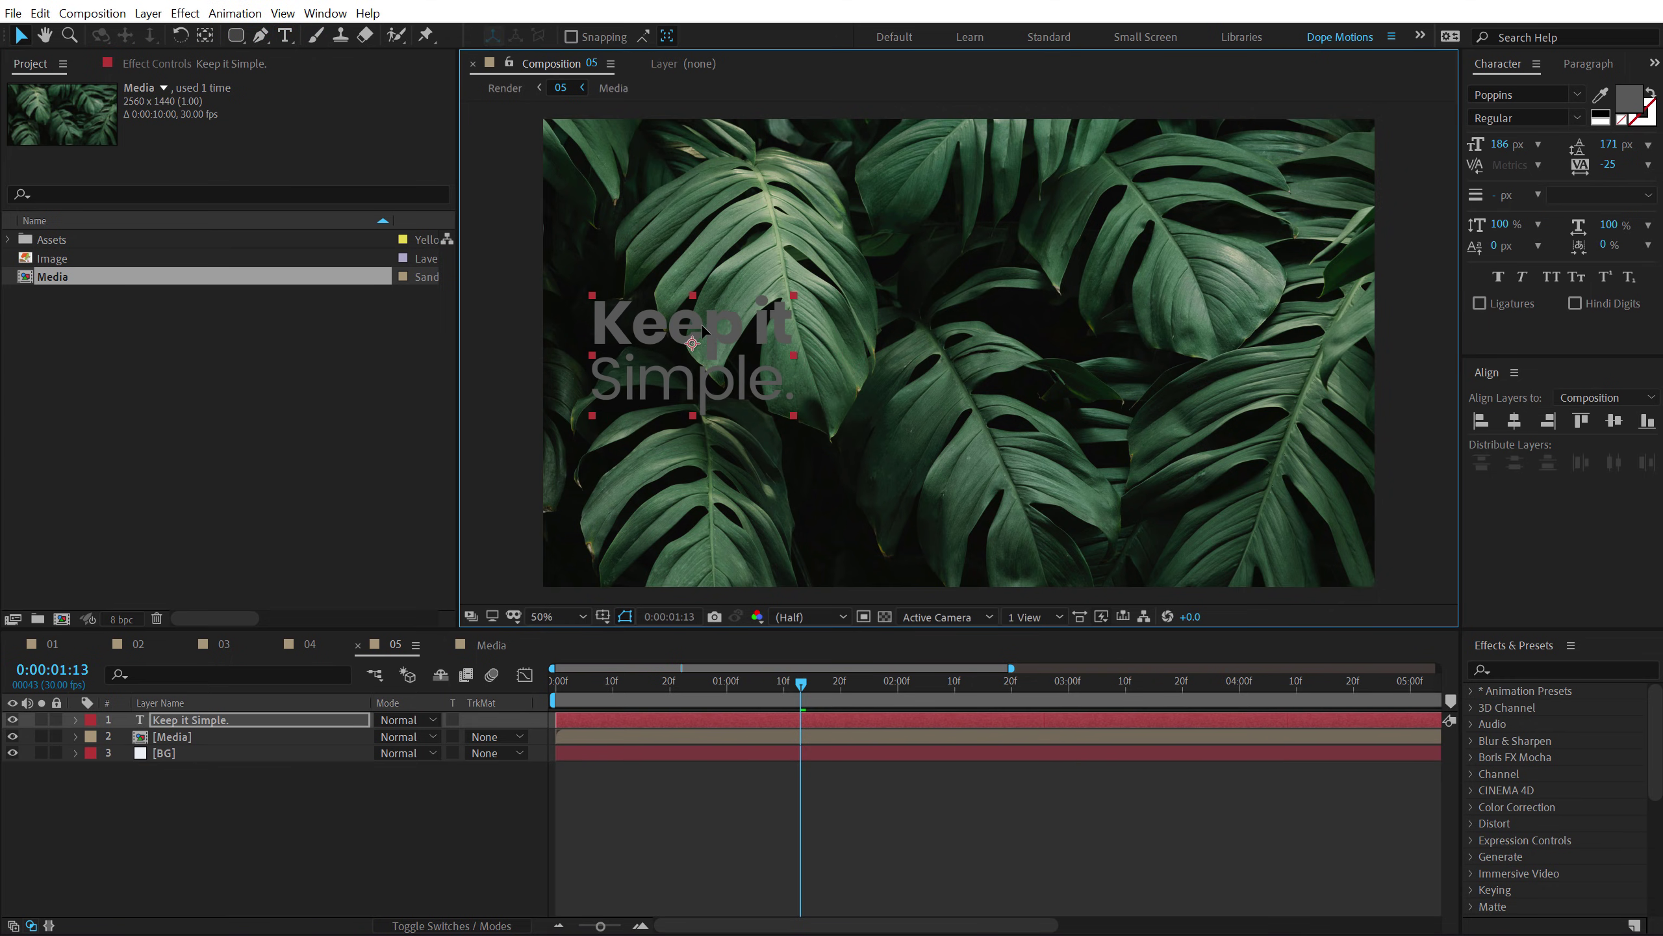
# Duplicate the text layer, move the copy to the right half of the composition, and make it entirely Poppins Bold
pyautogui.hotkey('ctrl', 'd')
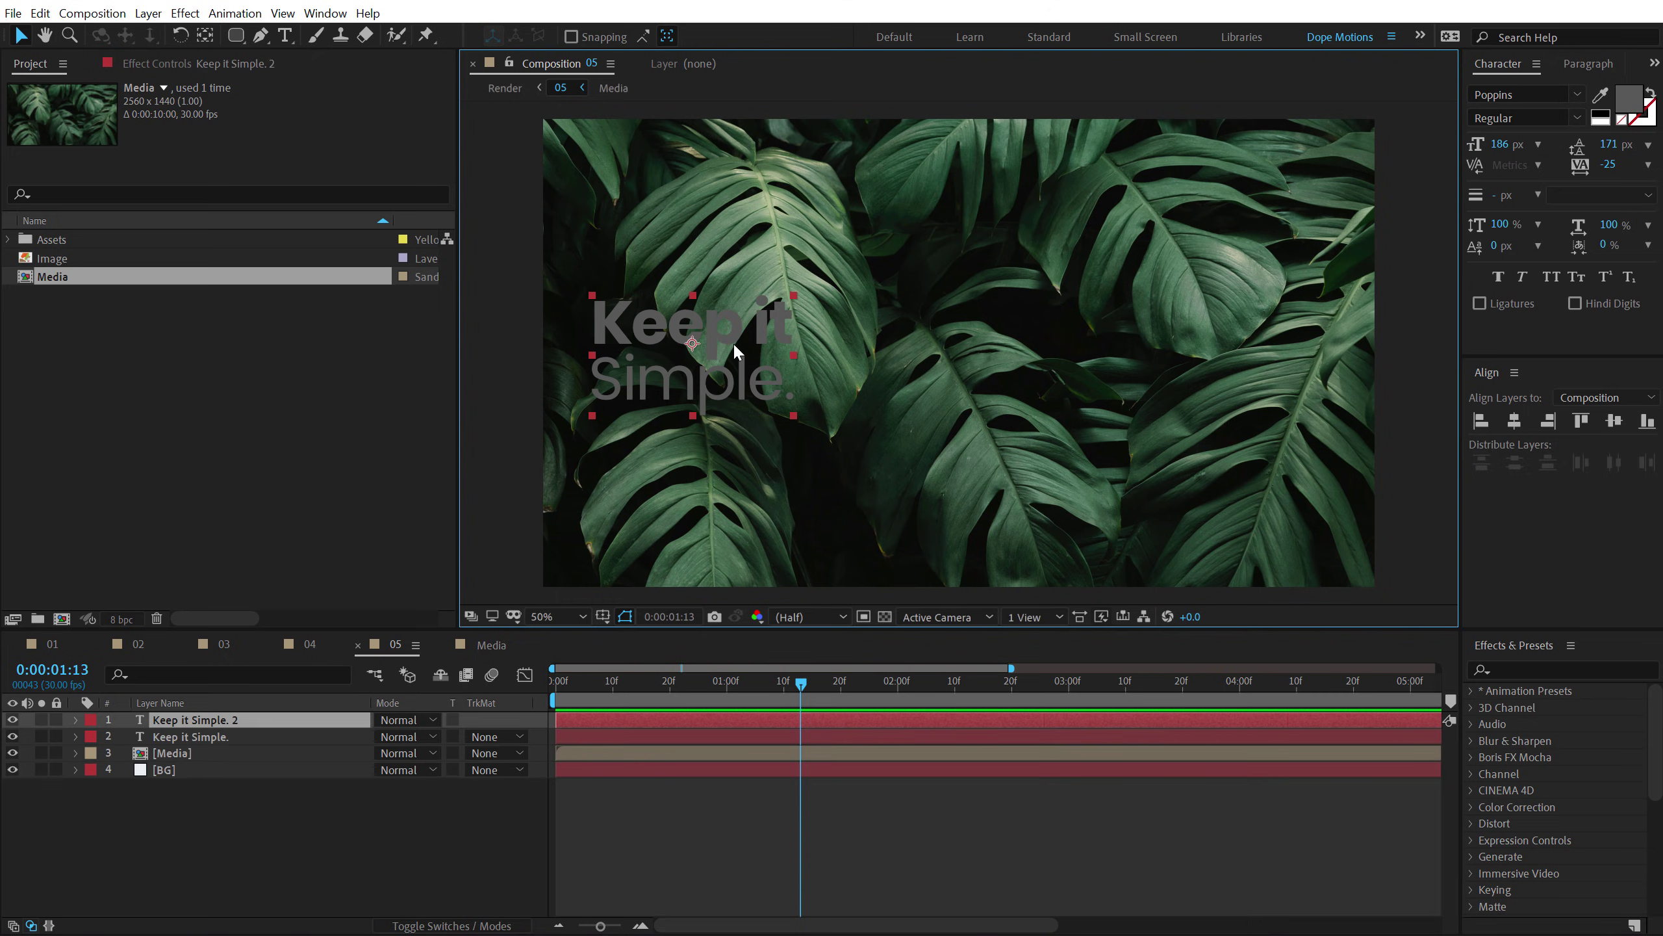
pyautogui.moveTo(724, 344); pyautogui.dragTo(1168, 344)
pyautogui.click(1575, 118)
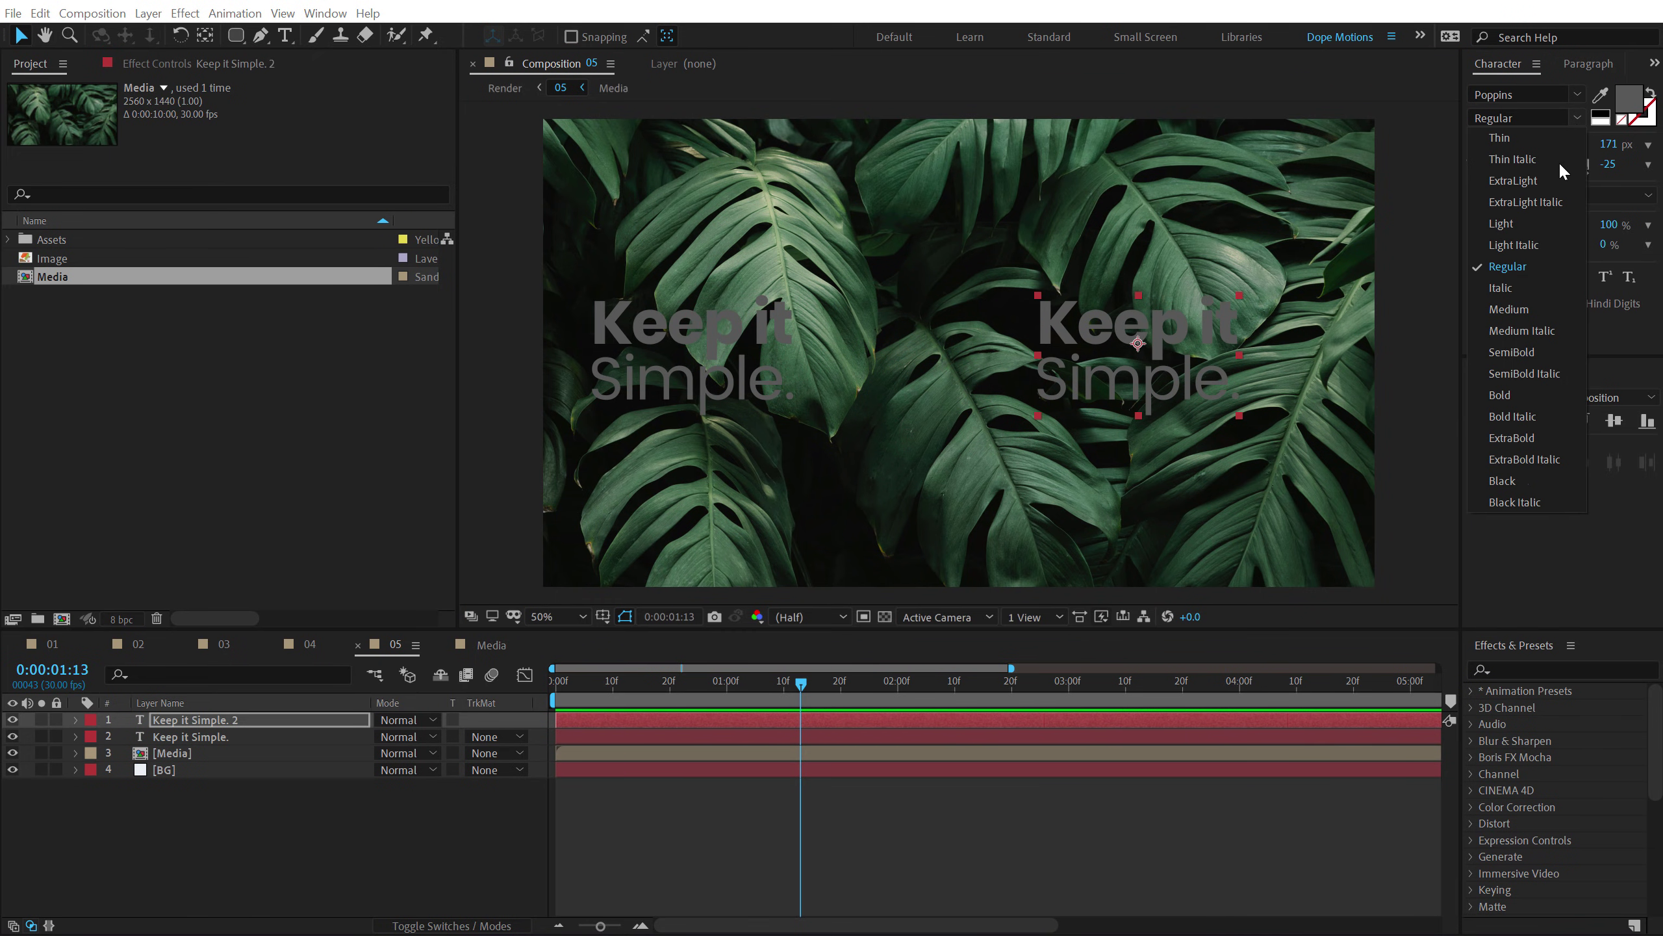
pyautogui.click(1513, 392)
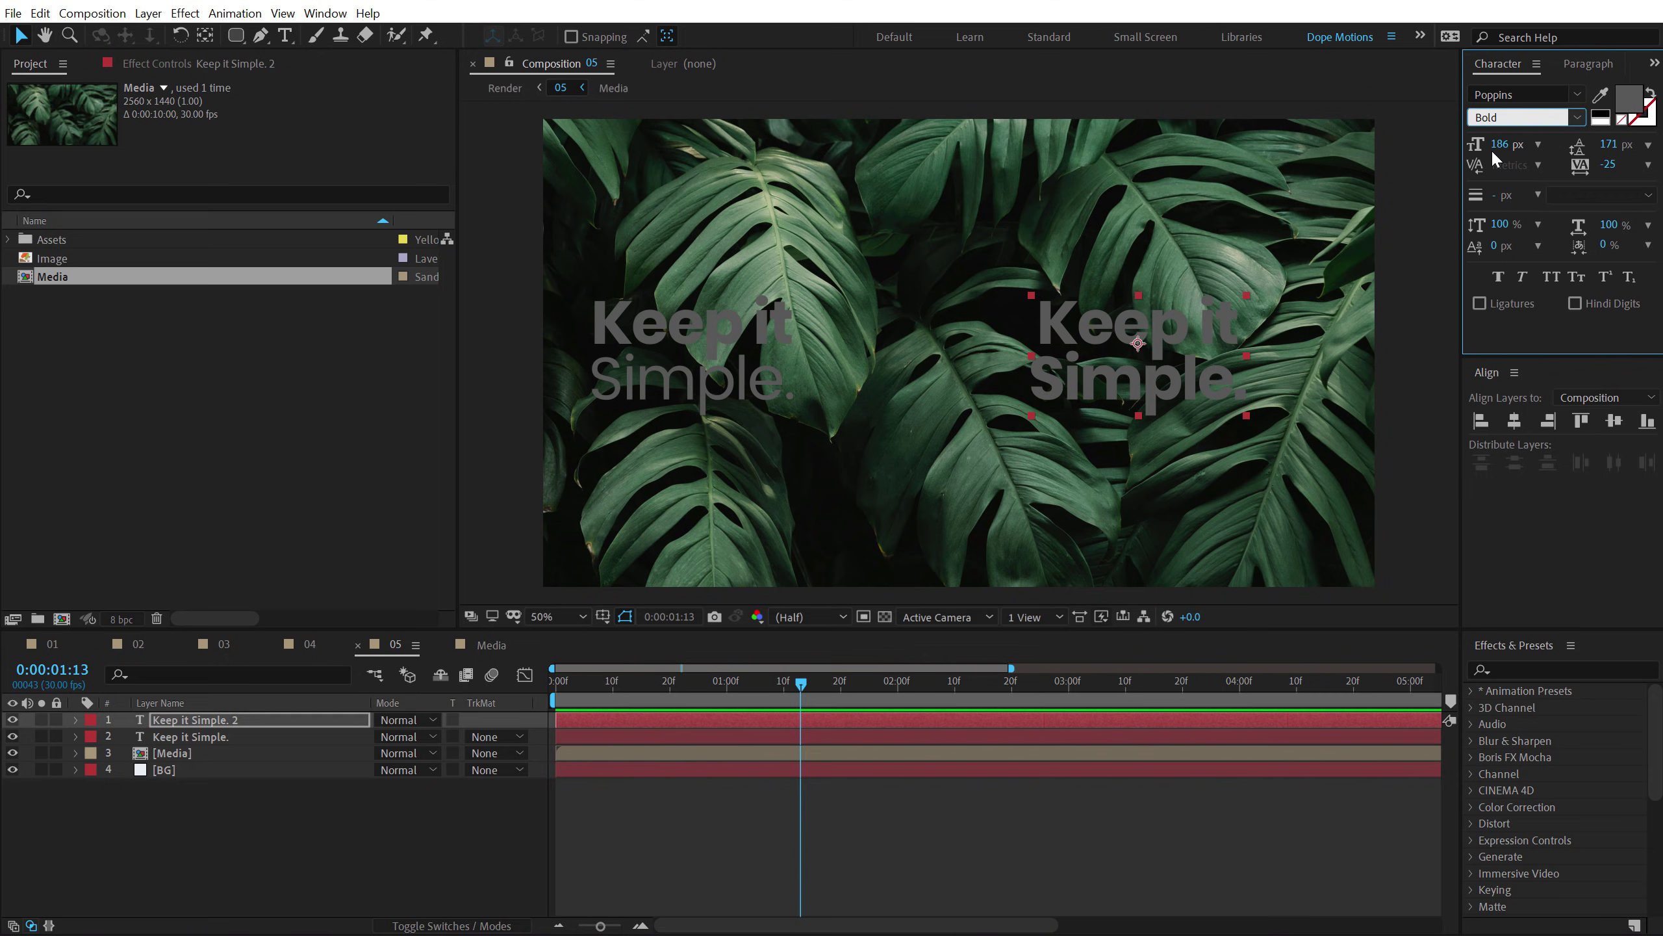
# Turn the copy into all caps at 1052 px with 778 px leading, placed to fill the frame's height right of the small text
pyautogui.moveTo(1498, 144); pyautogui.dragTo(1662, 118)
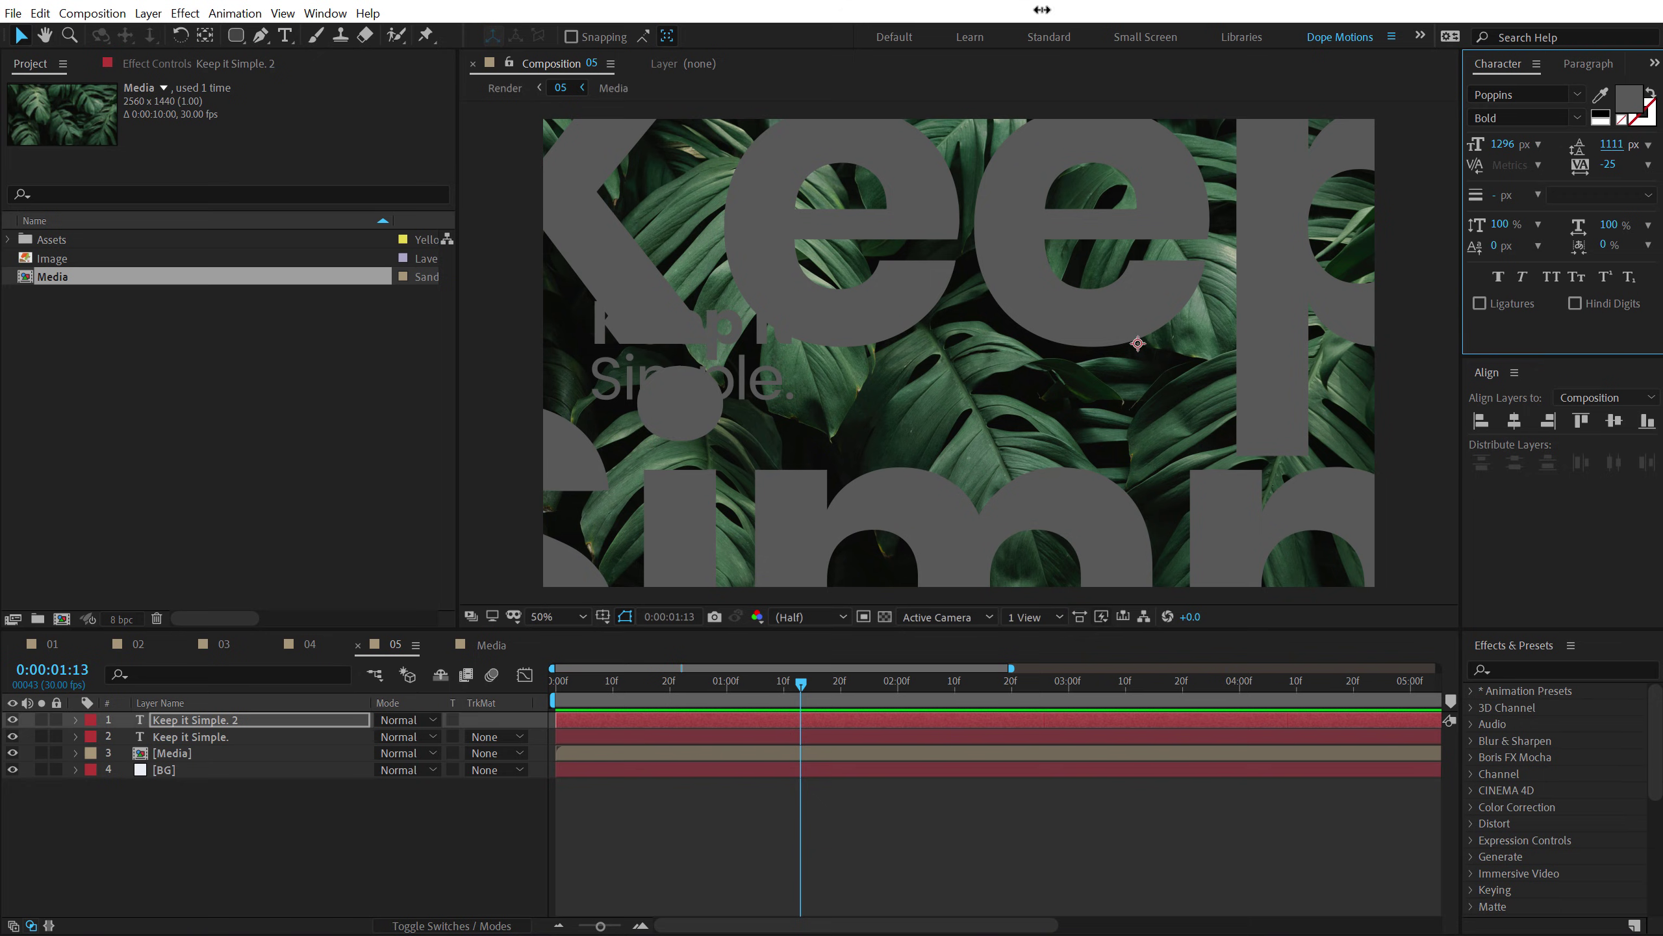
pyautogui.moveTo(849, 291); pyautogui.dragTo(1300, 260)
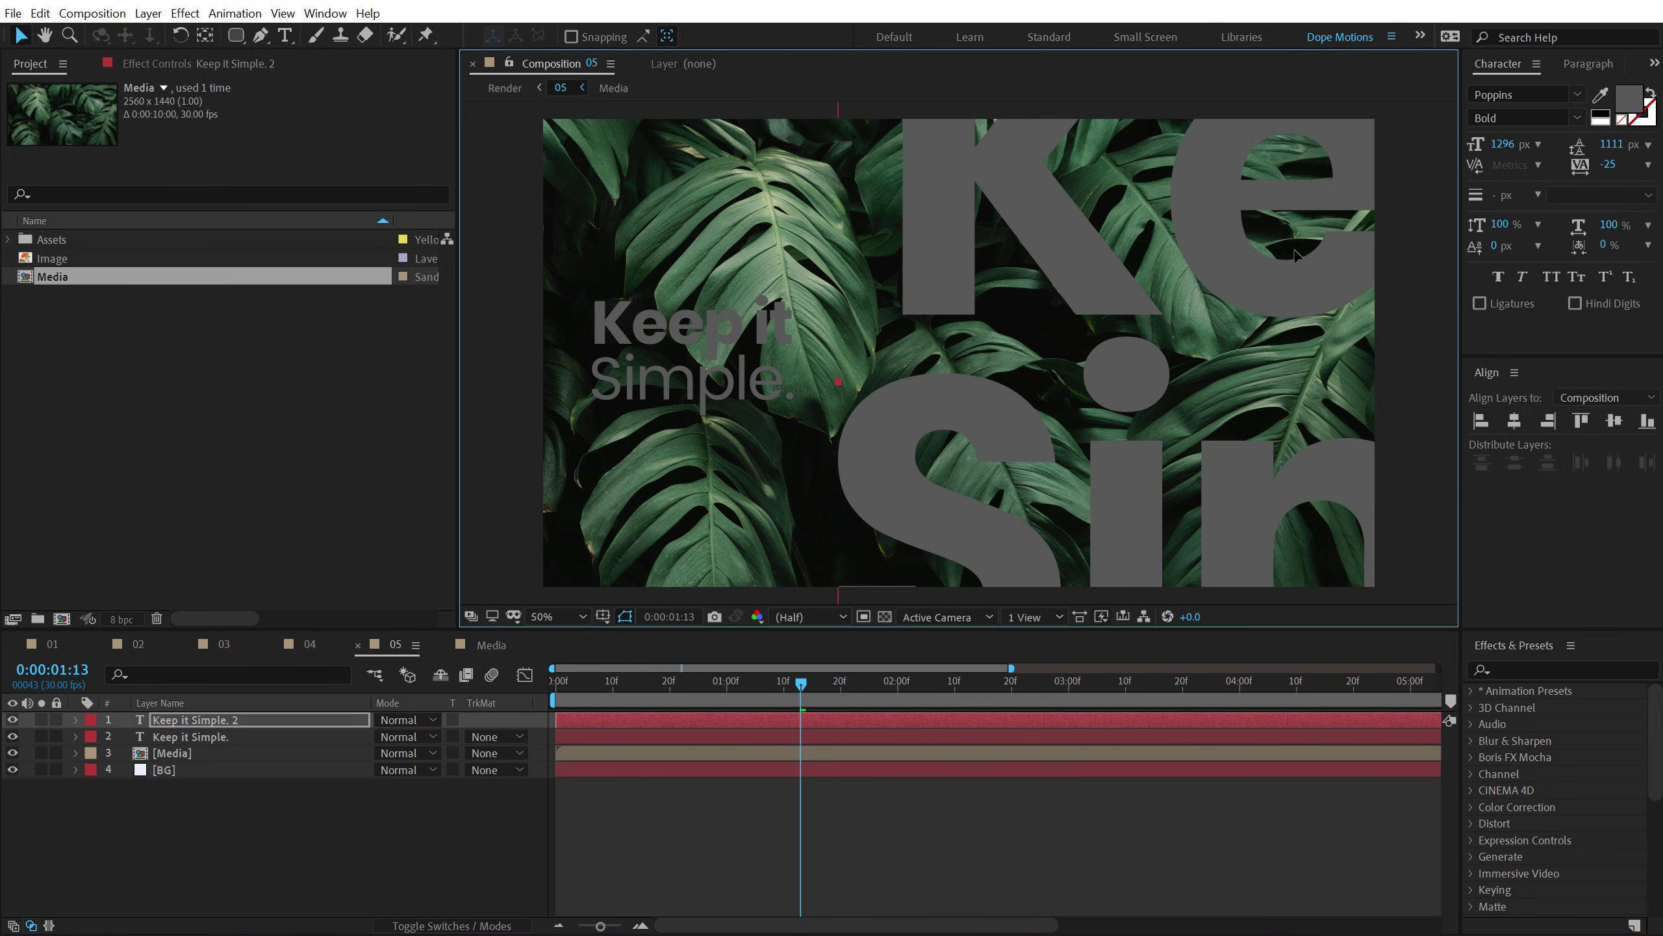
pyautogui.click(1557, 278)
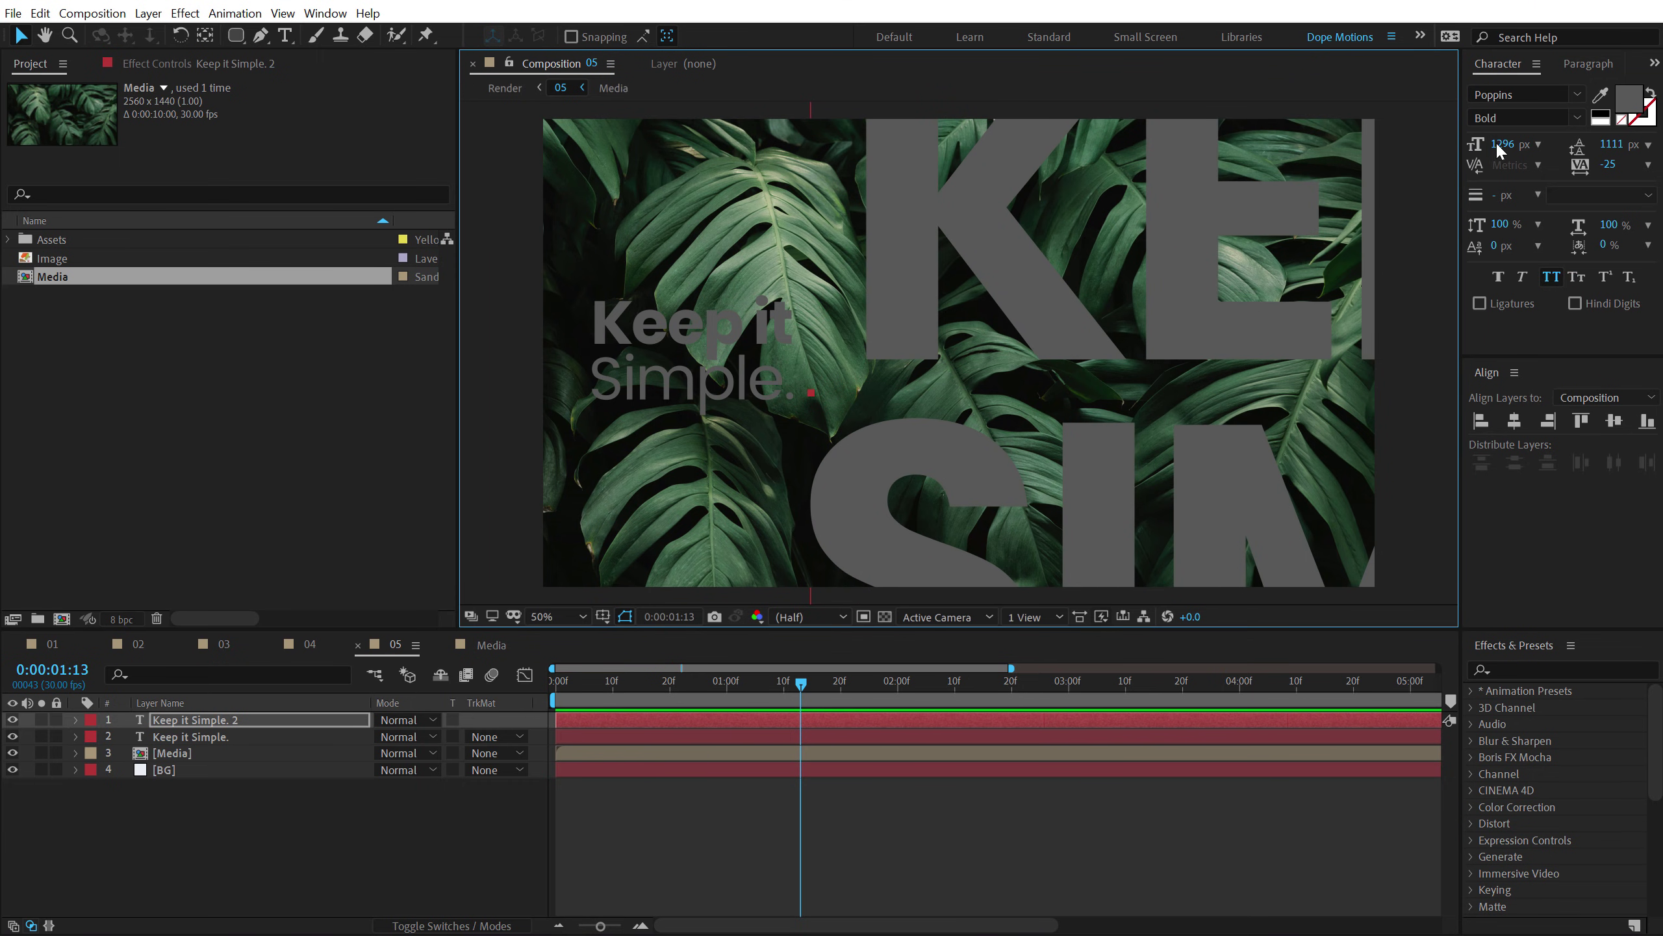
pyautogui.moveTo(1613, 146); pyautogui.dragTo(1307, 190)
pyautogui.moveTo(1598, 144); pyautogui.dragTo(1525, 146)
pyautogui.moveTo(1140, 296); pyautogui.dragTo(985, 297)
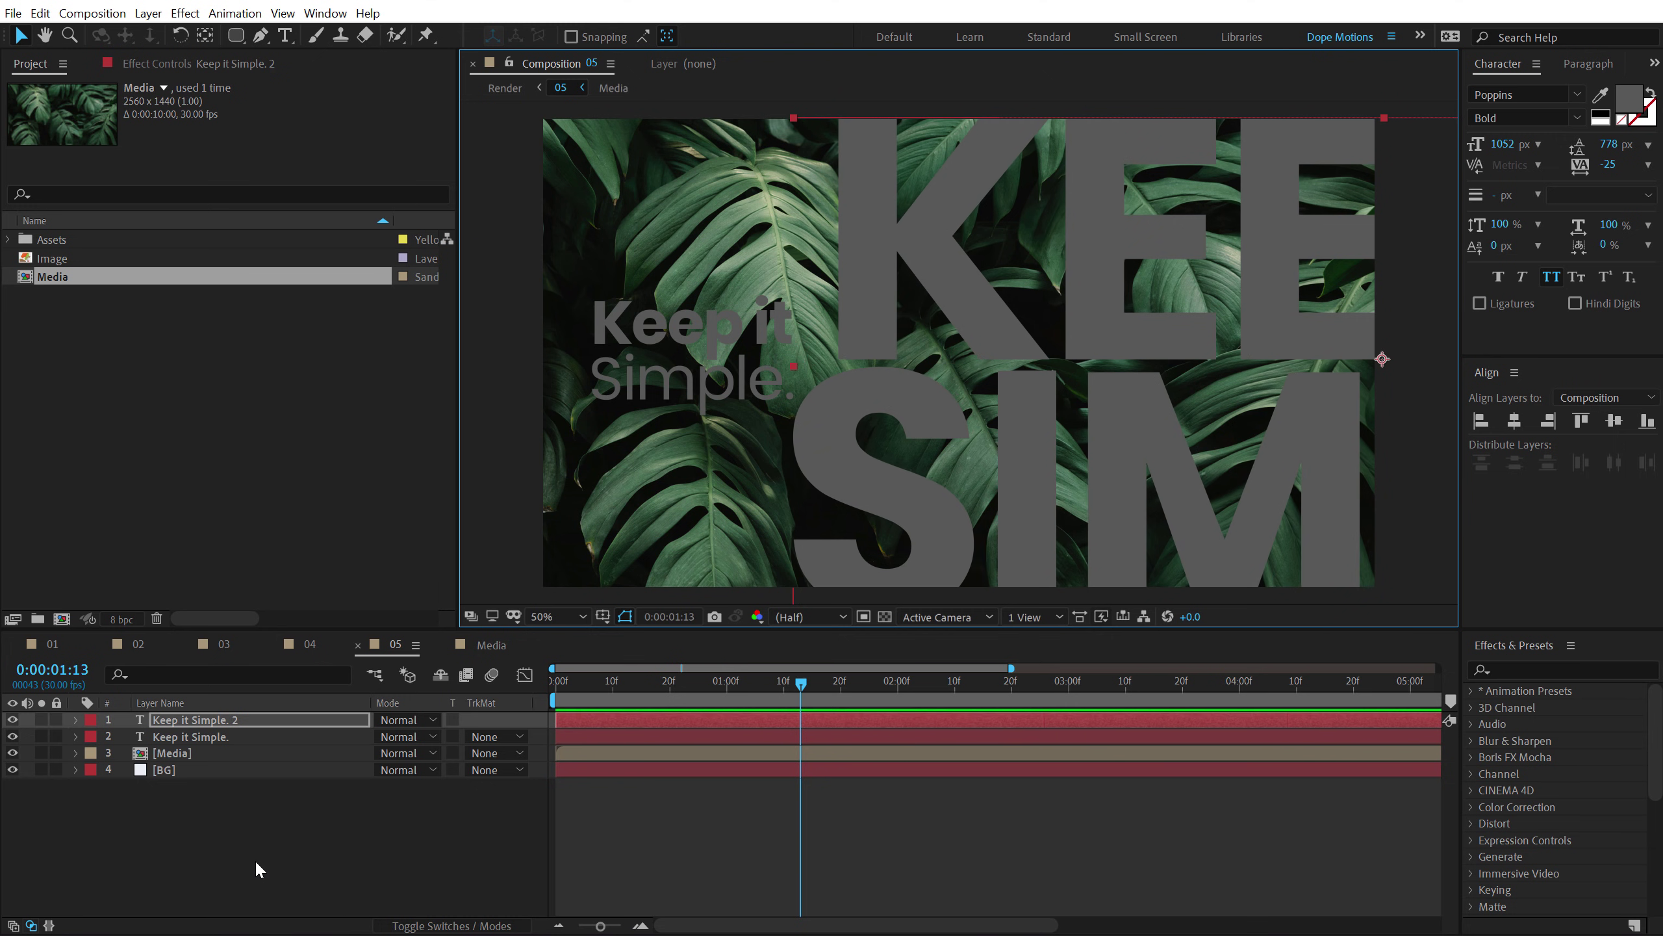
# Move the Keep it Simple. 2 layer directly above Media and set it as Media's alpha matte
pyautogui.click(195, 723)
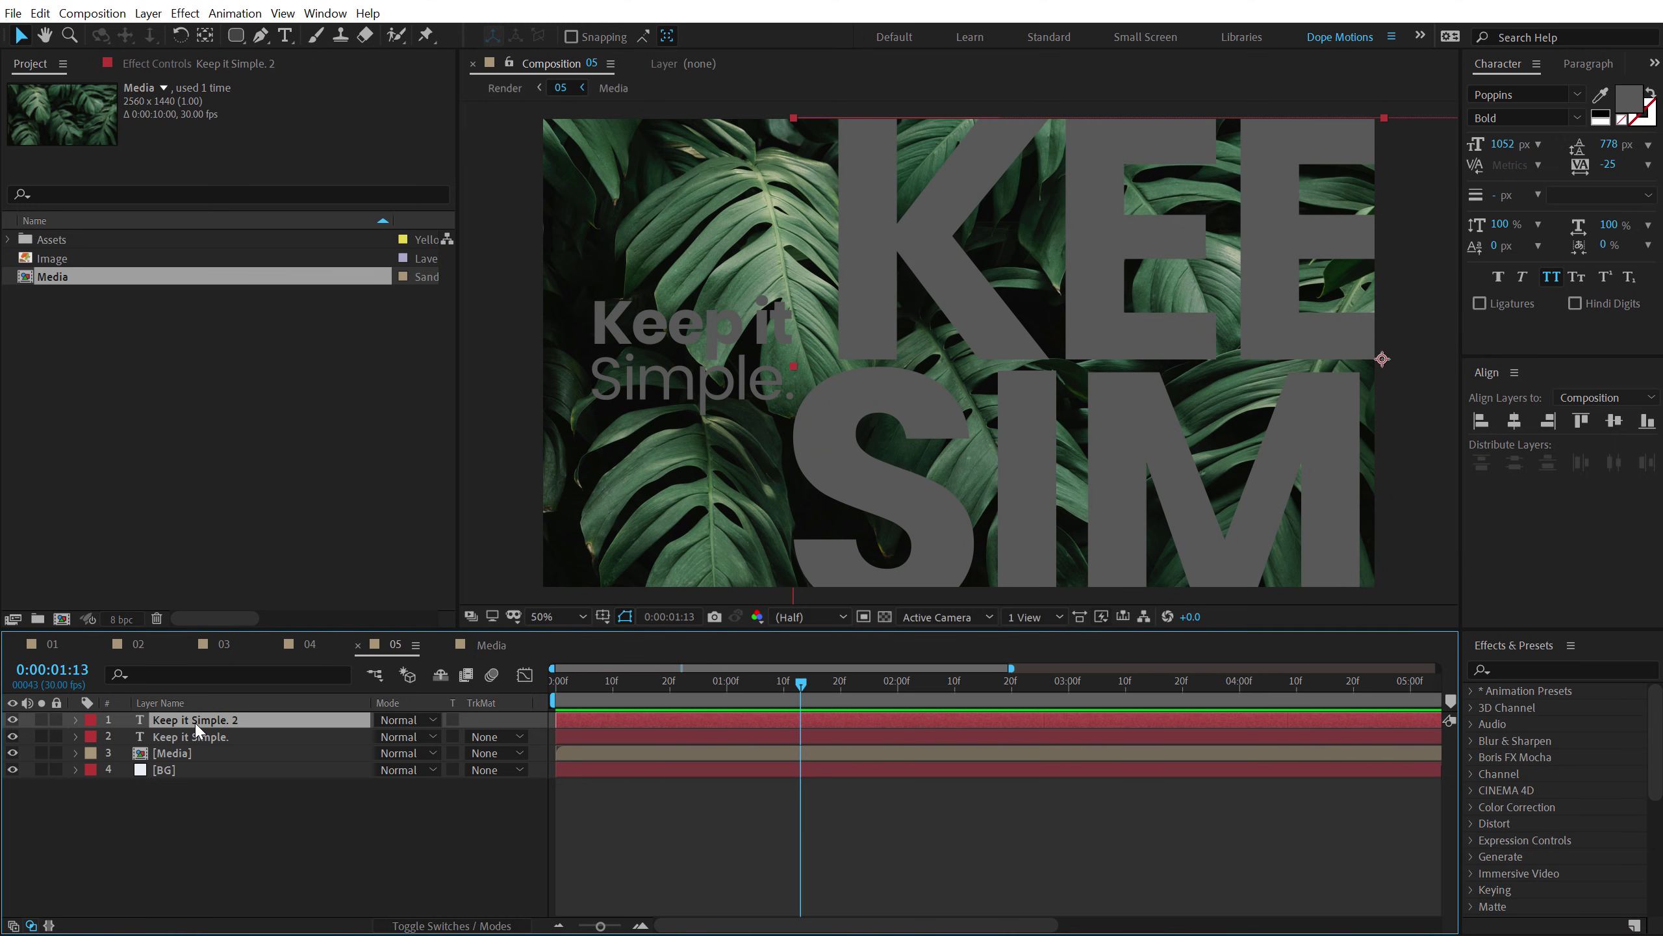
pyautogui.moveTo(192, 729); pyautogui.dragTo(144, 762)
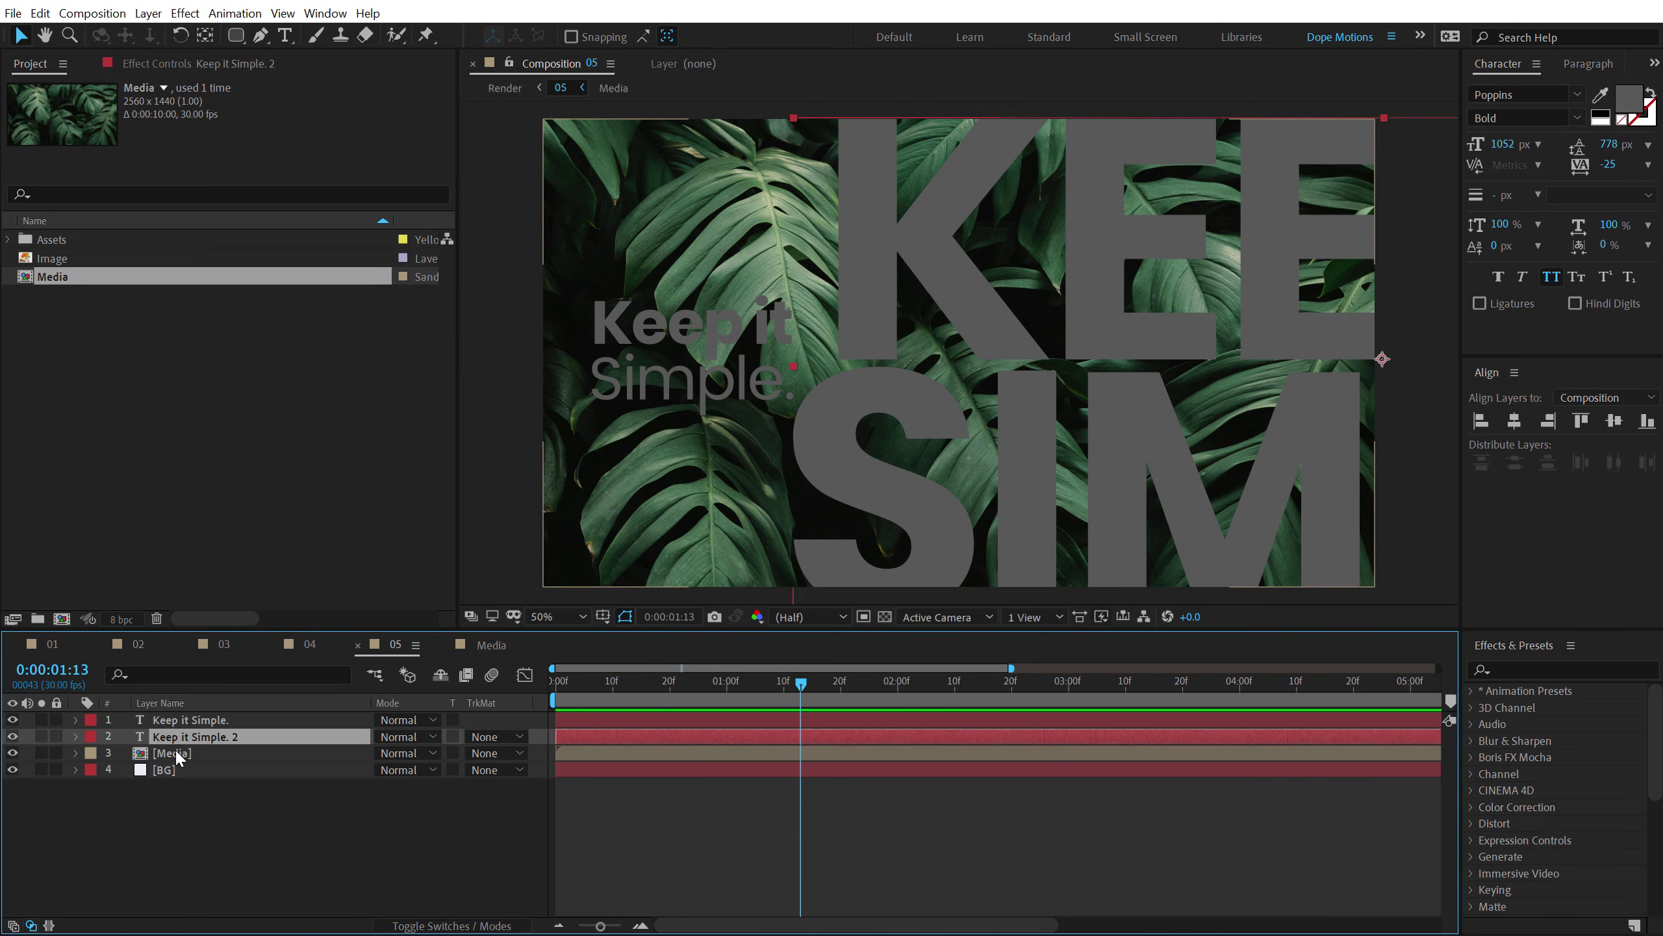
pyautogui.click(175, 754)
pyautogui.click(498, 754)
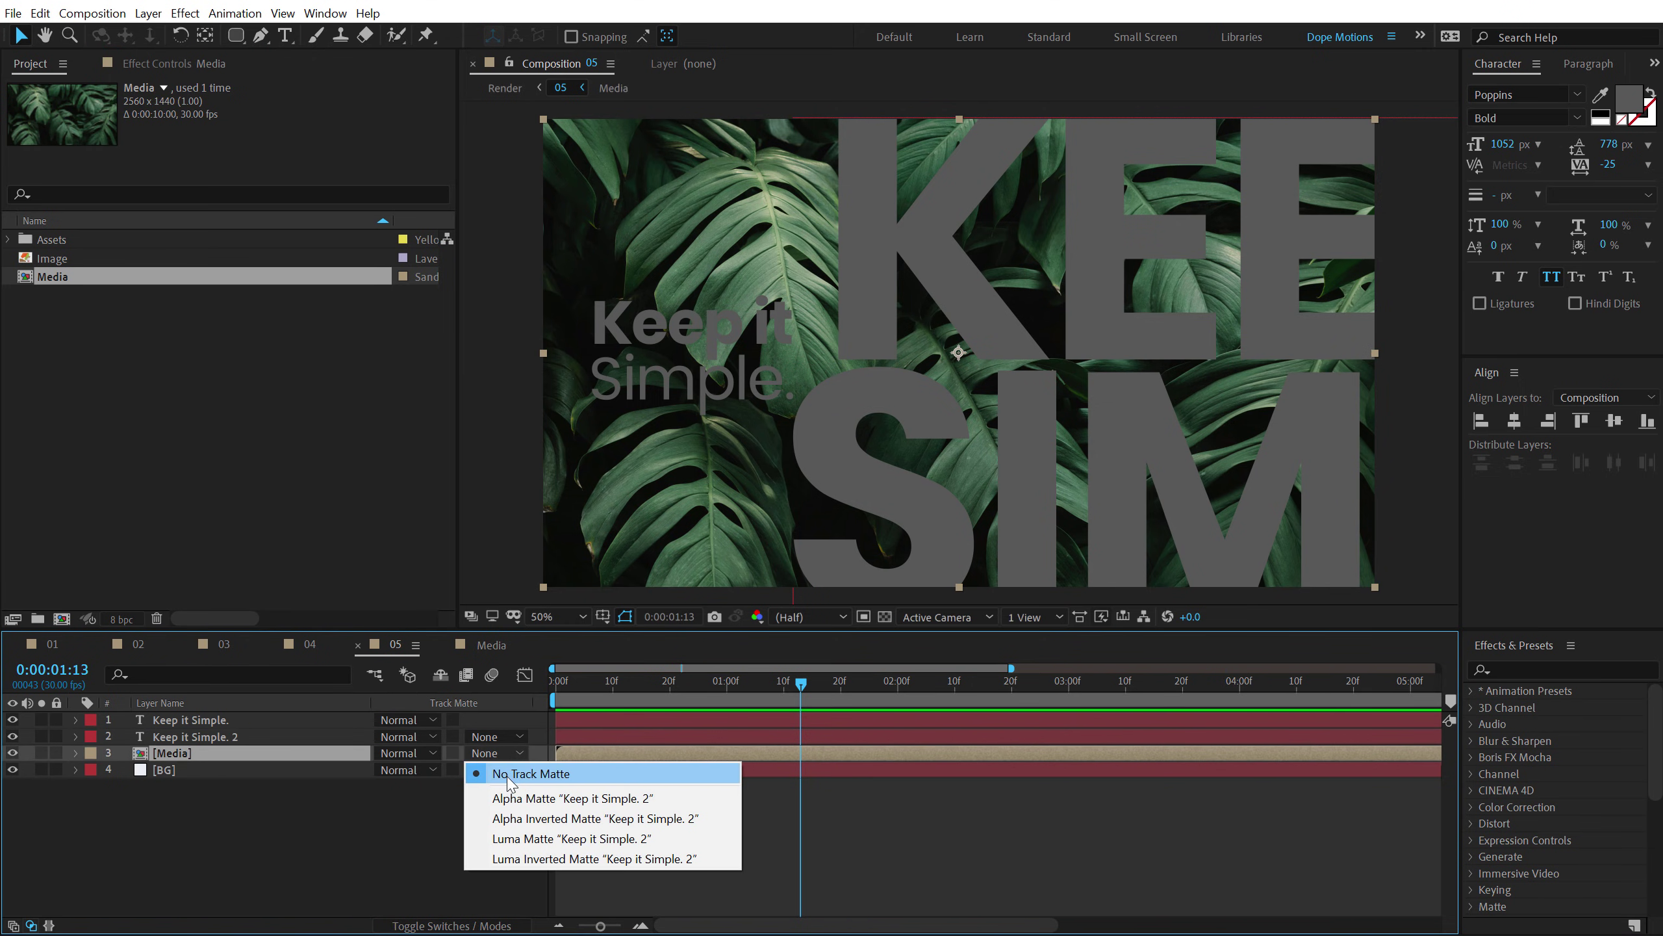
pyautogui.click(515, 799)
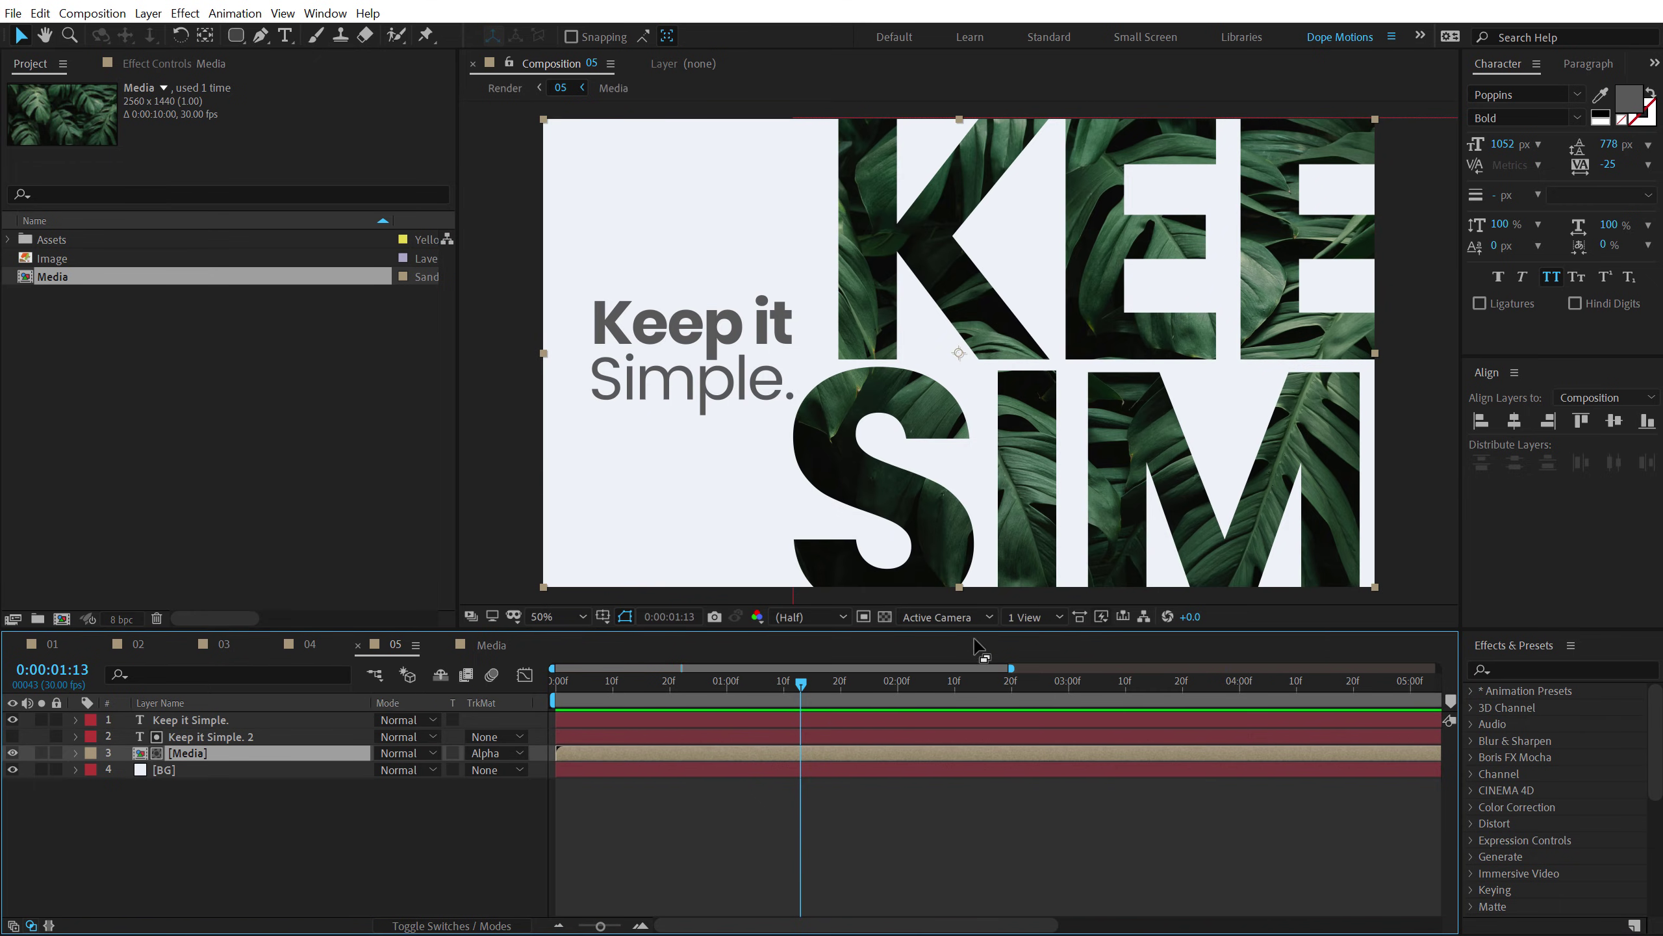
# Change the small "Keep it Simple." text's colour to near-black 181818
pyautogui.hscroll(-1, 807, 486)
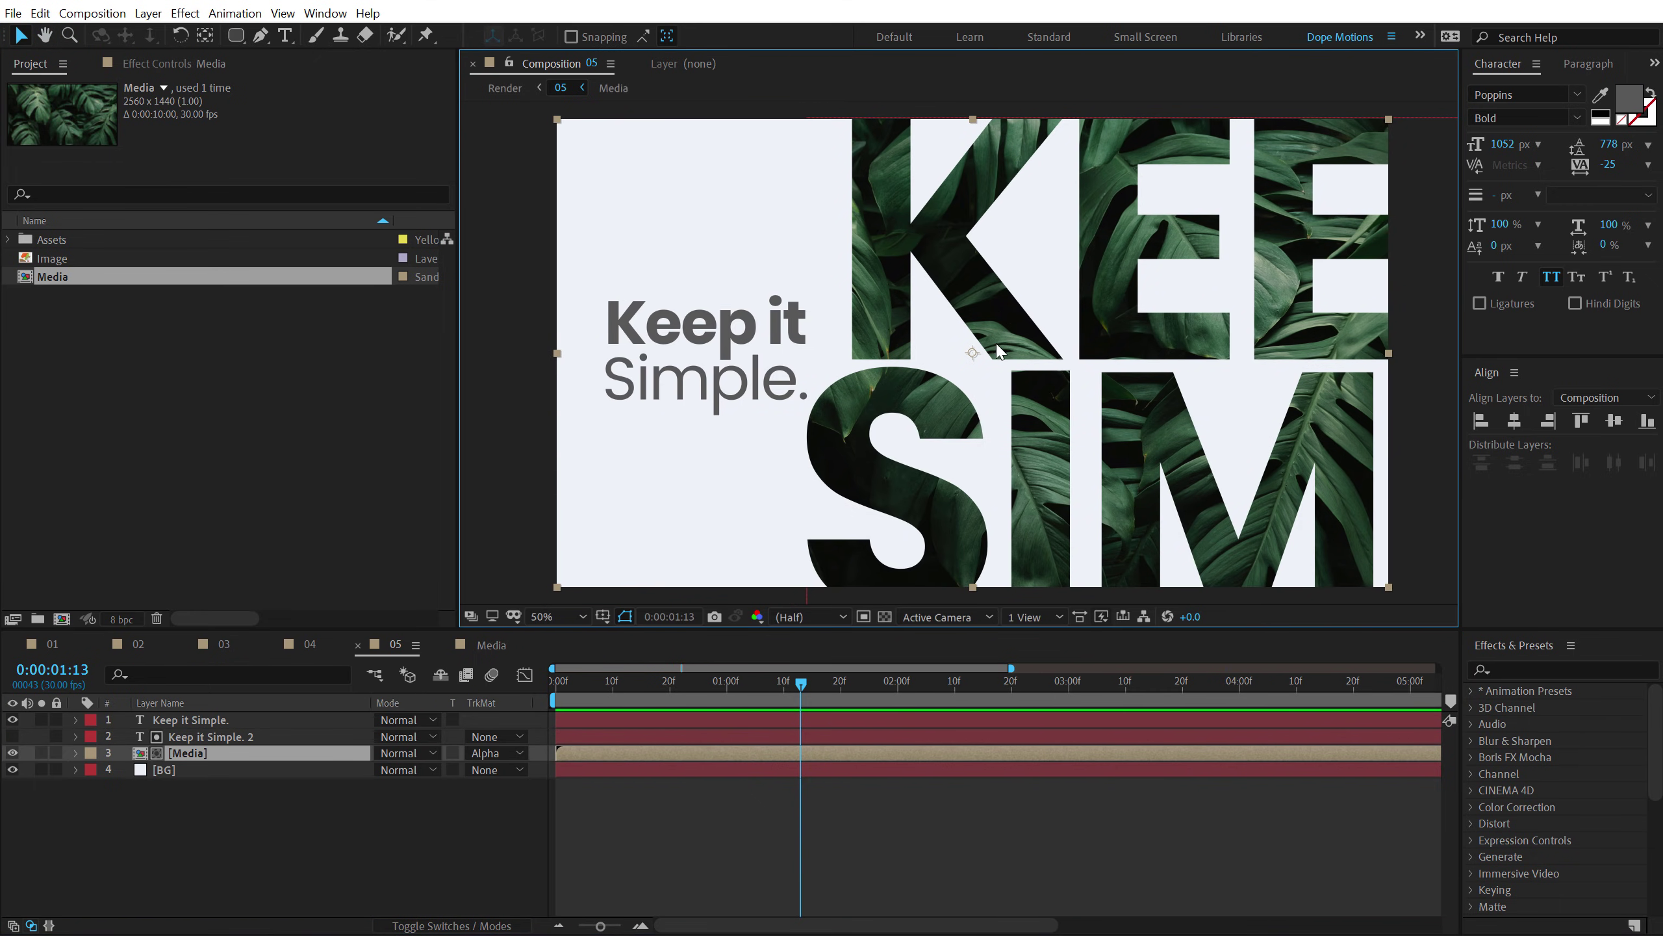
pyautogui.click(175, 721)
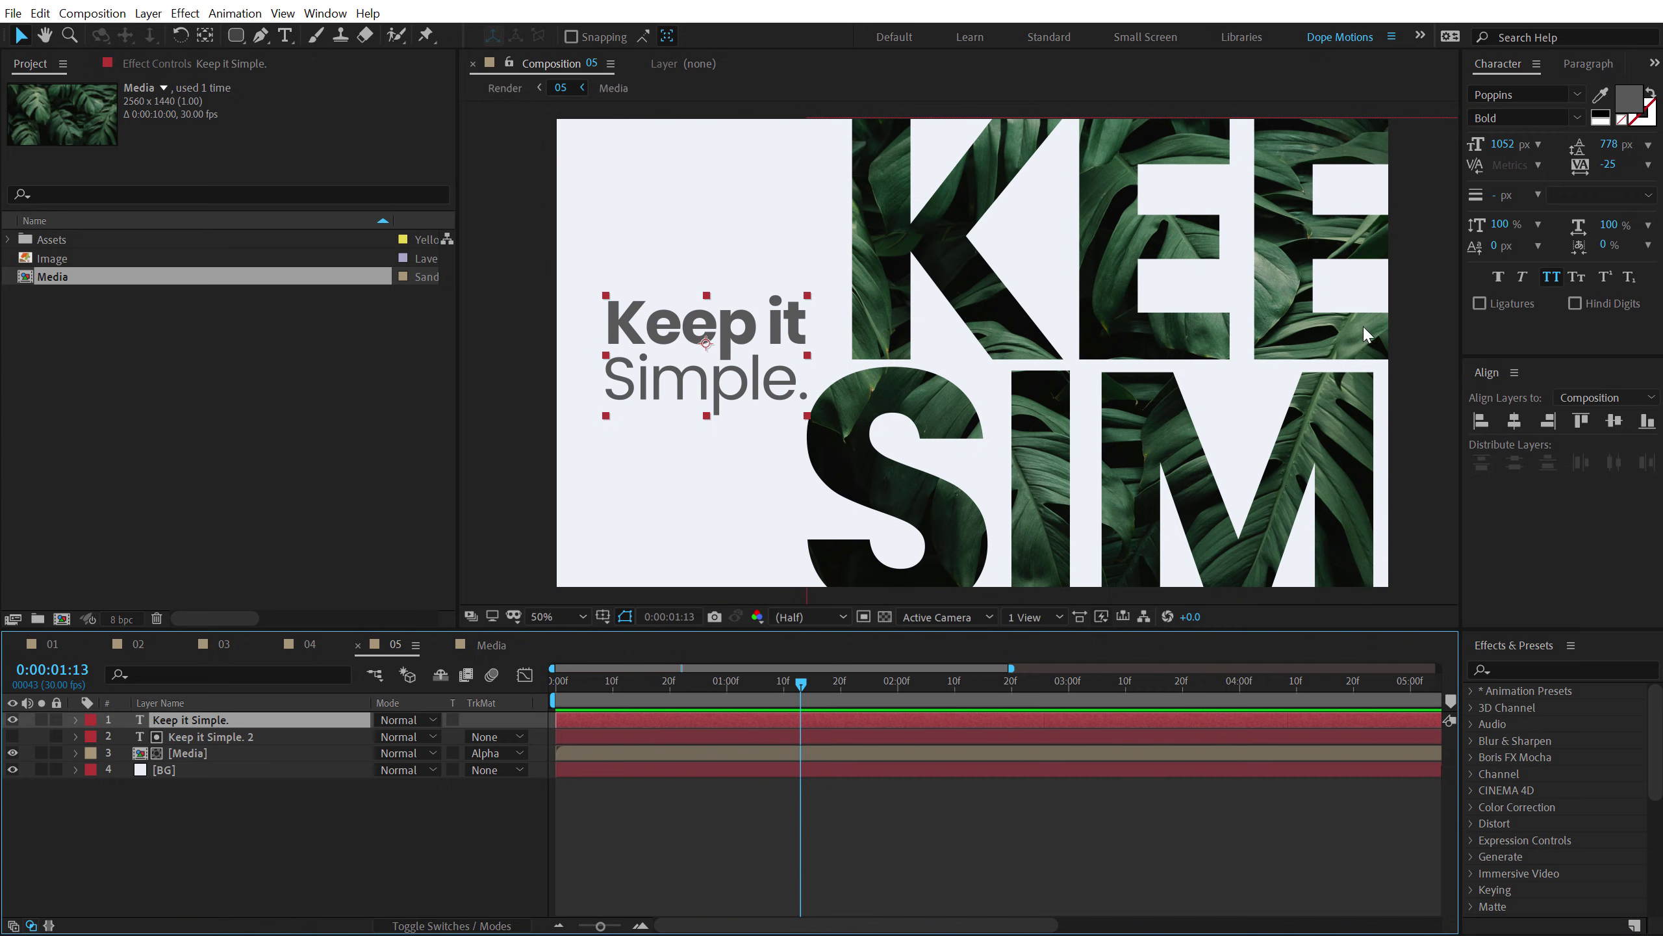
pyautogui.click(1624, 104)
pyautogui.click(152, 601)
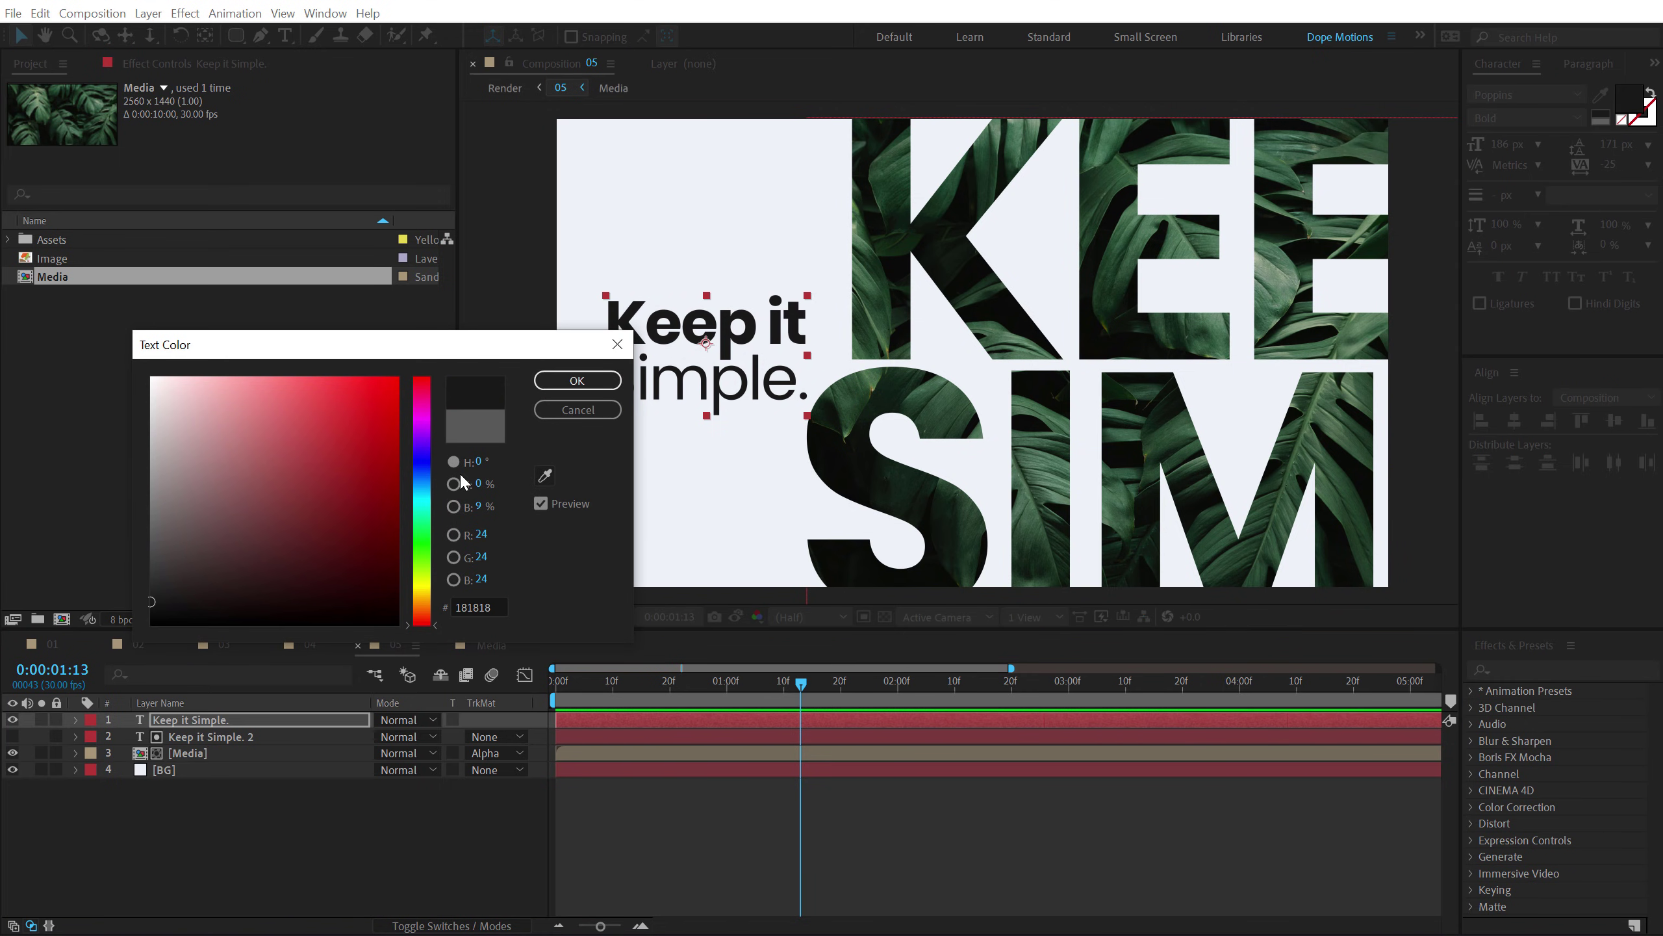
pyautogui.click(577, 380)
pyautogui.click(869, 505)
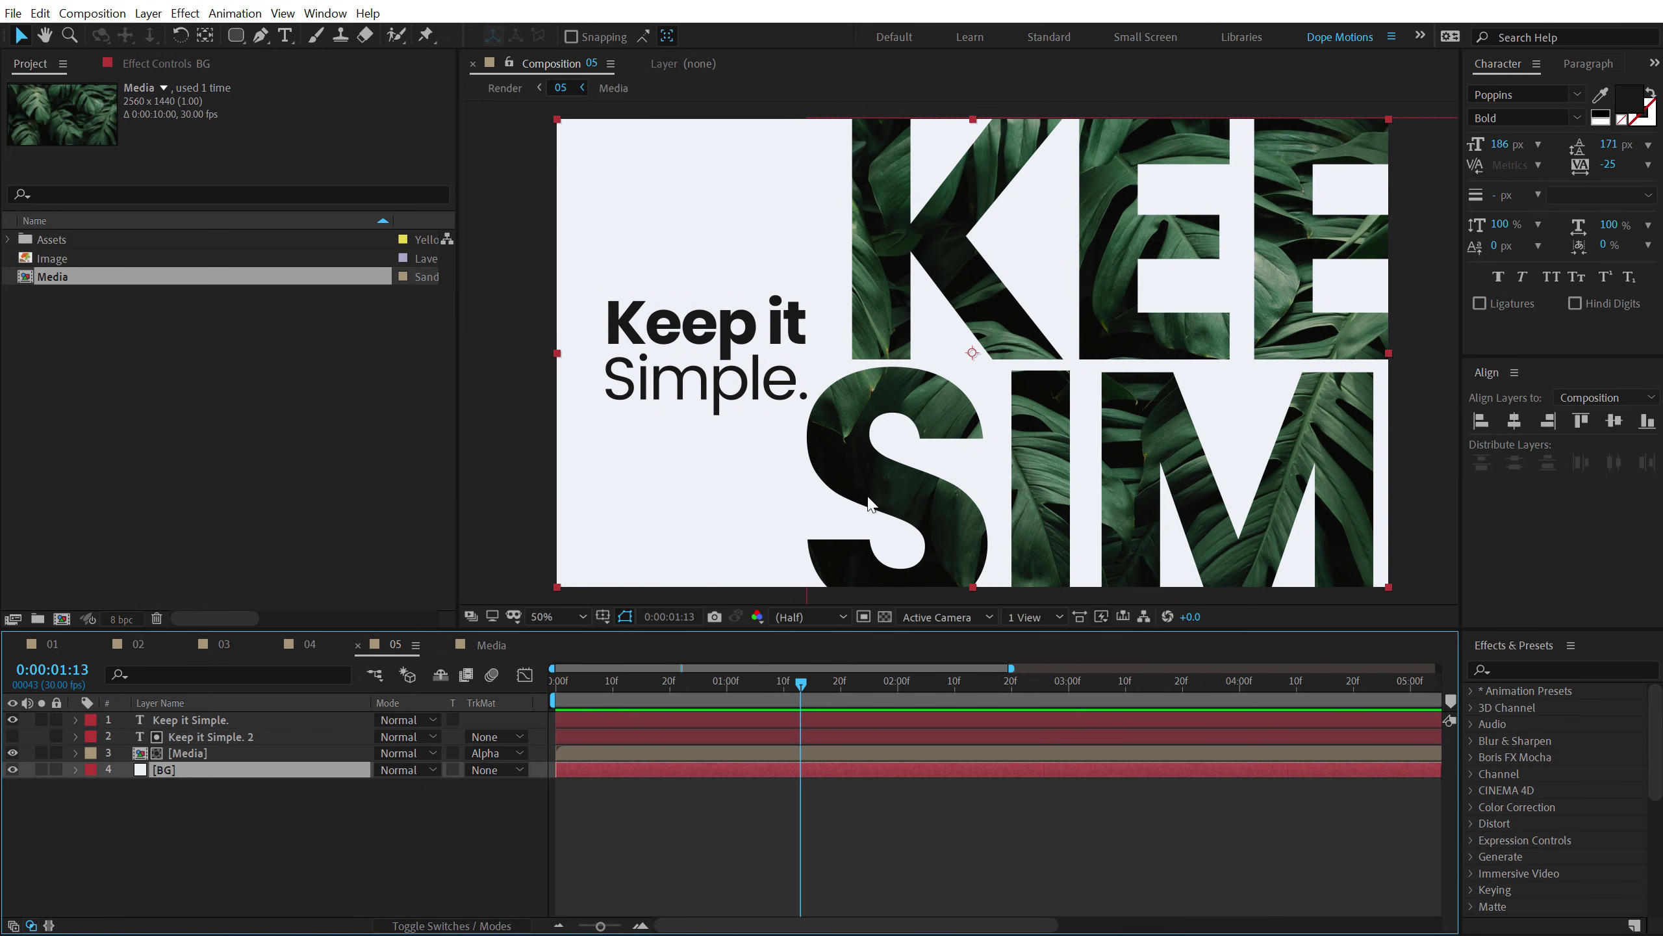
# Nudge the large matte text up slightly and add Position keyframes at 0:00:01:10 to it and the Media layer
pyautogui.click(210, 736)
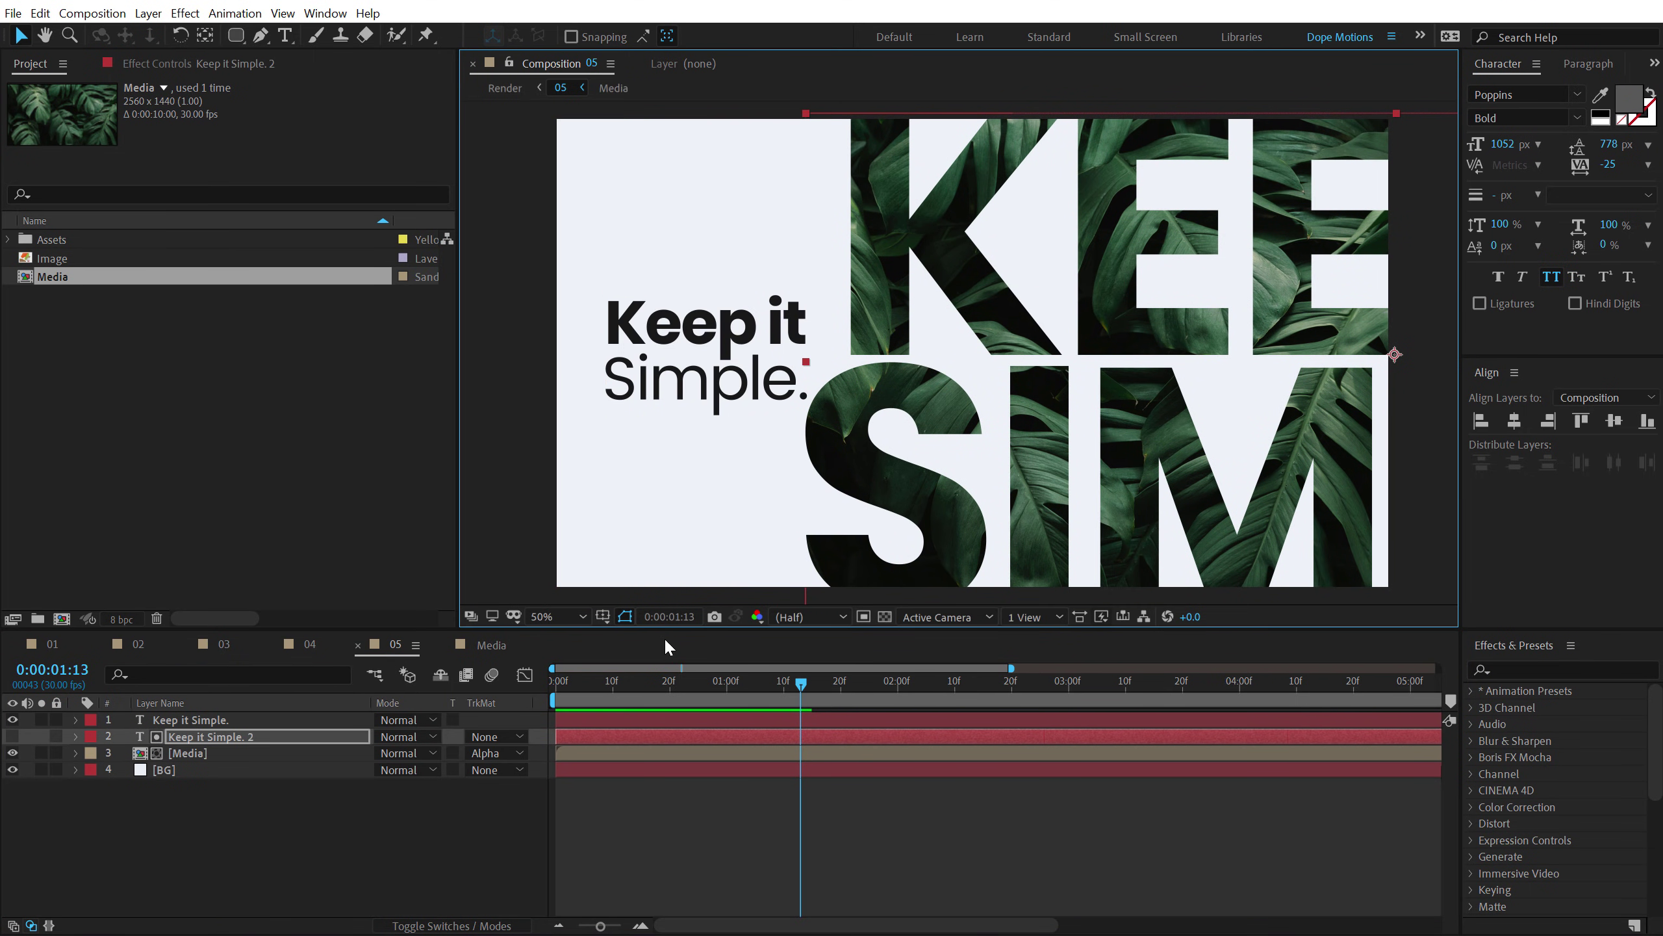
pyautogui.moveTo(801, 685)
pyautogui.mouseDown()
pyautogui.moveTo(769, 693)
pyautogui.moveTo(783, 695)
pyautogui.mouseUp()
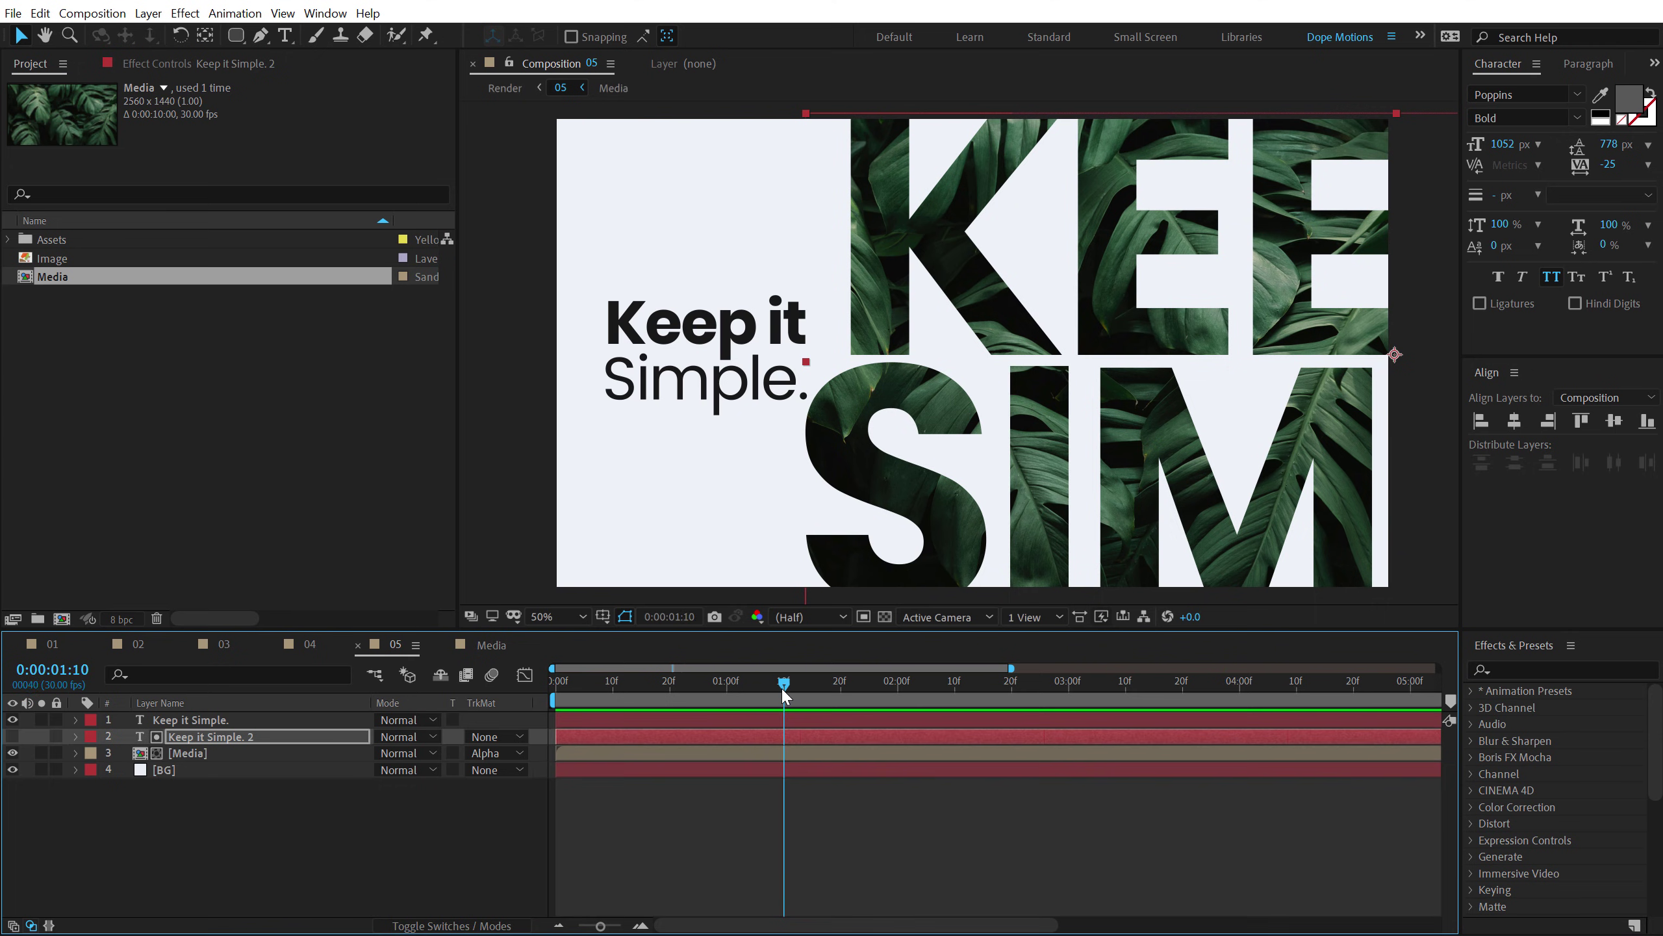
pyautogui.keyDown('ctrl'); pyautogui.click(193, 755); pyautogui.keyUp('ctrl')
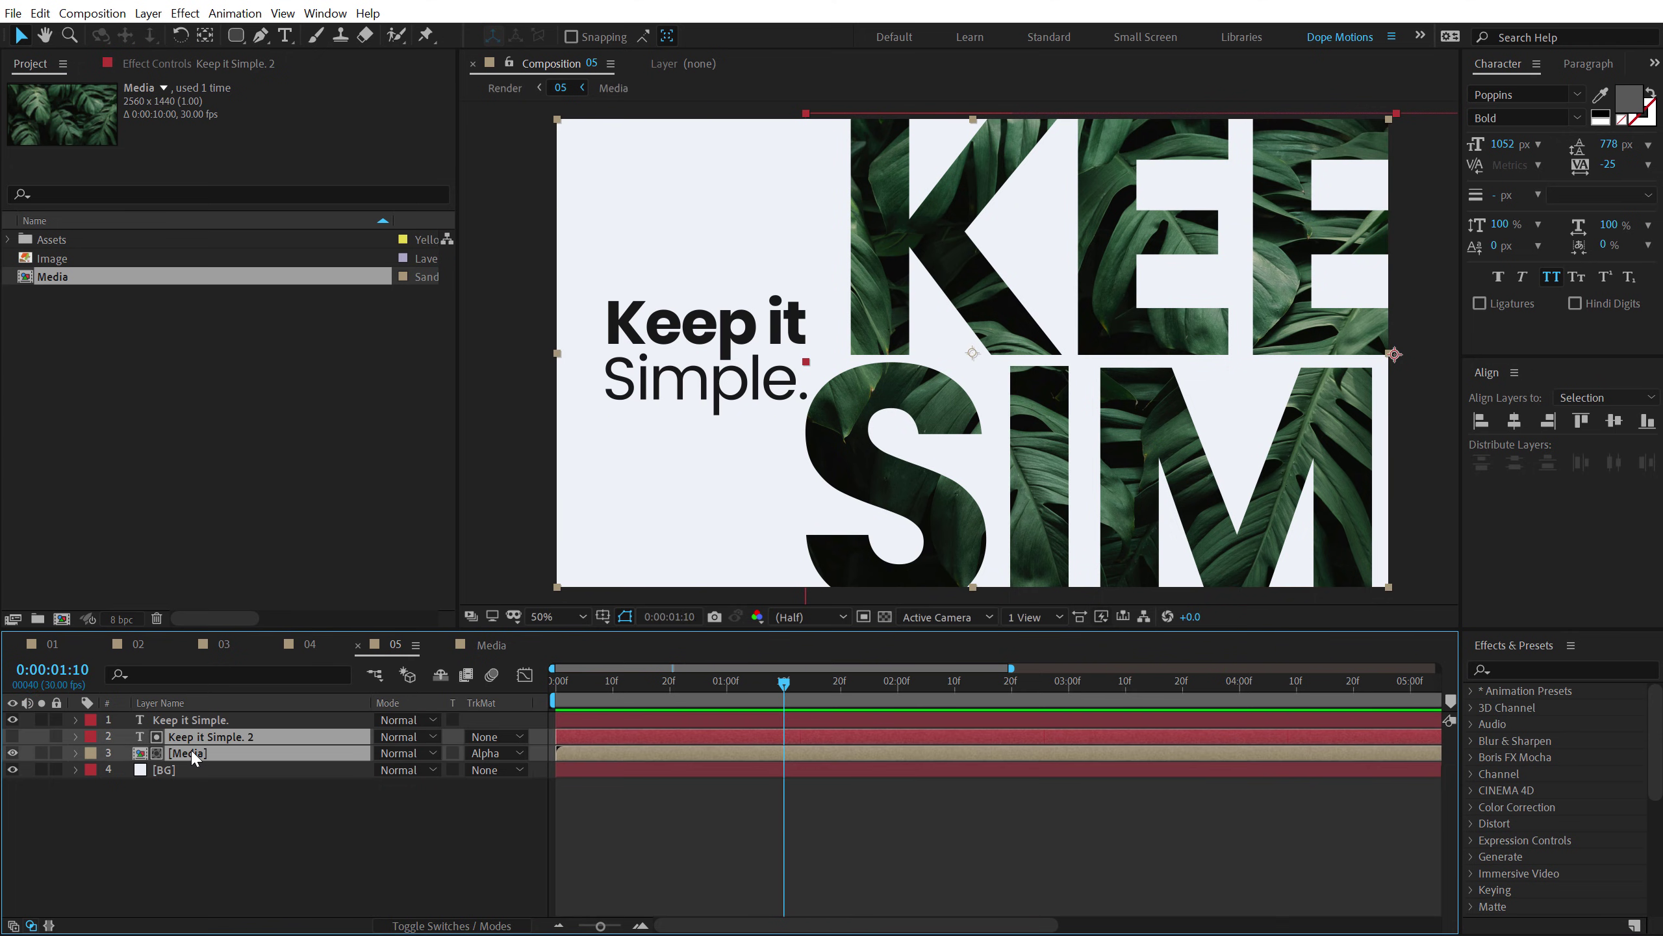
pyautogui.press('p')
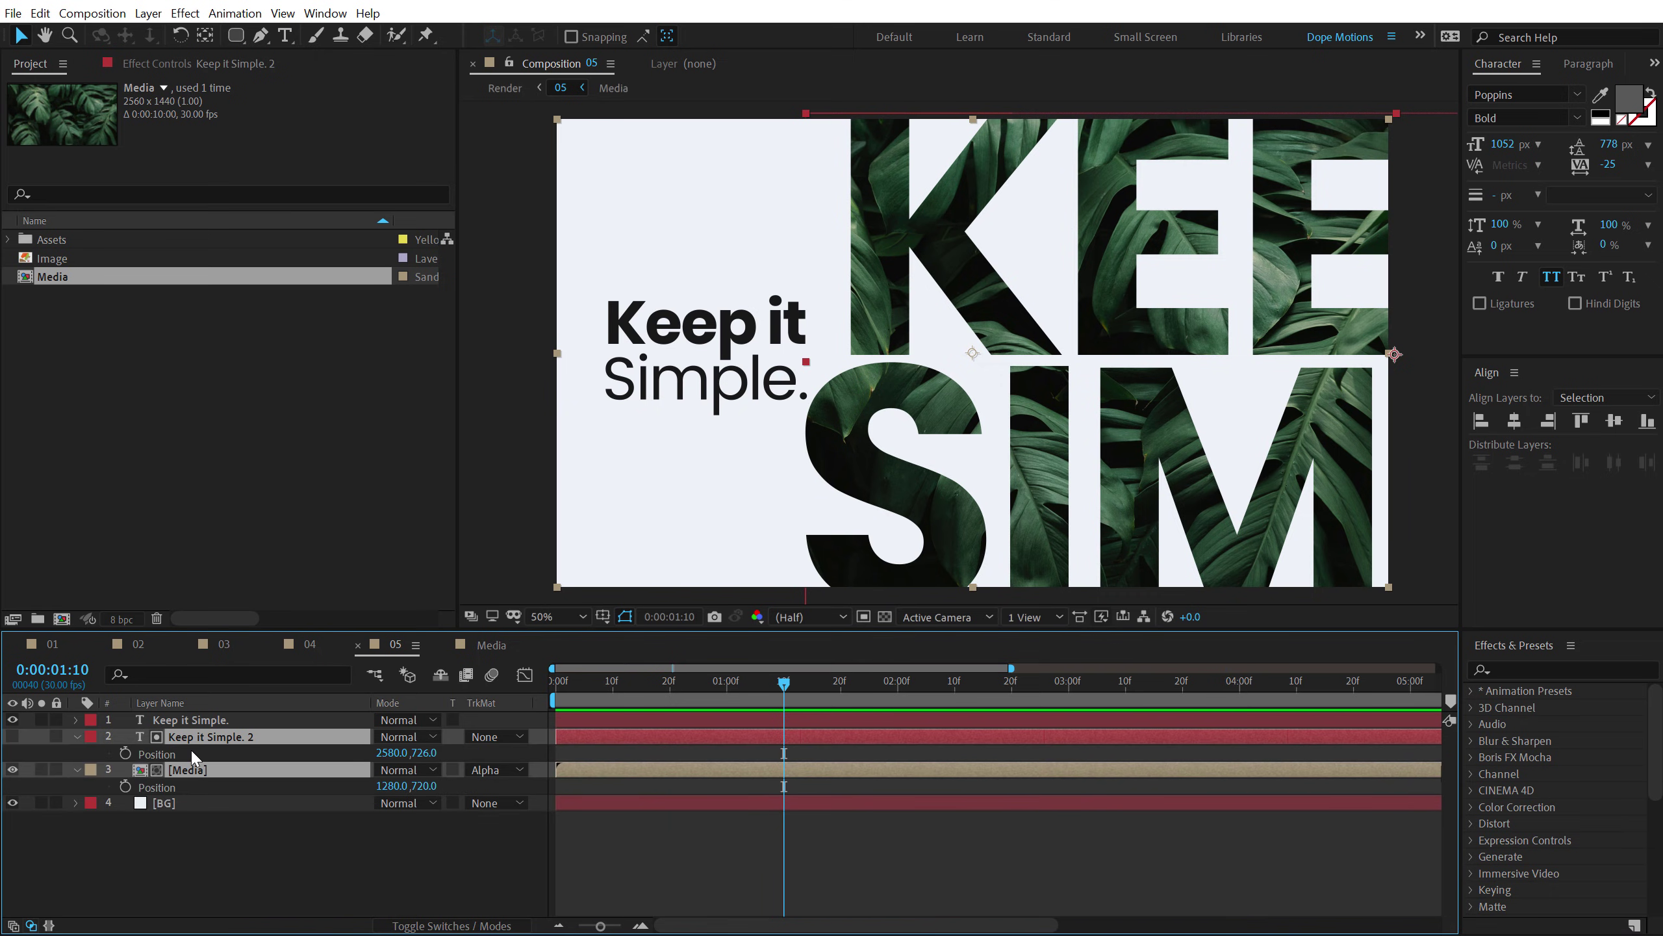
pyautogui.click(125, 753)
pyautogui.click(125, 787)
# At the first frame, set the matte text's X position to 4381 and shift the Media layer to the right
pyautogui.press('Home')
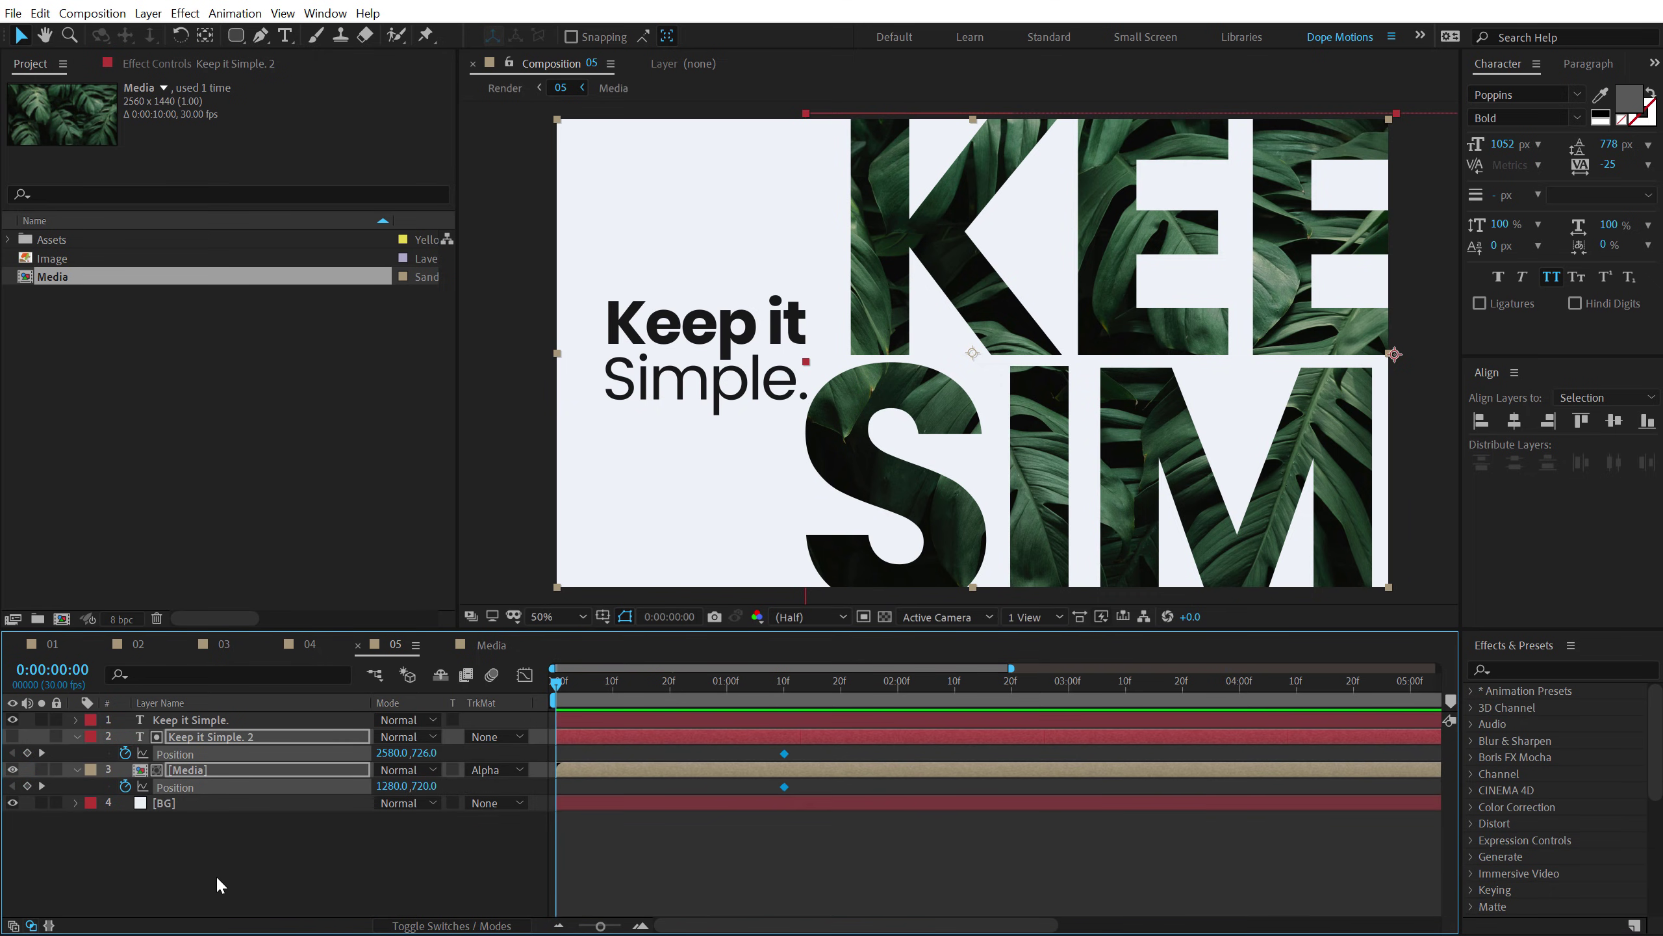
pyautogui.click(220, 884)
pyautogui.moveTo(392, 753); pyautogui.dragTo(1322, 655)
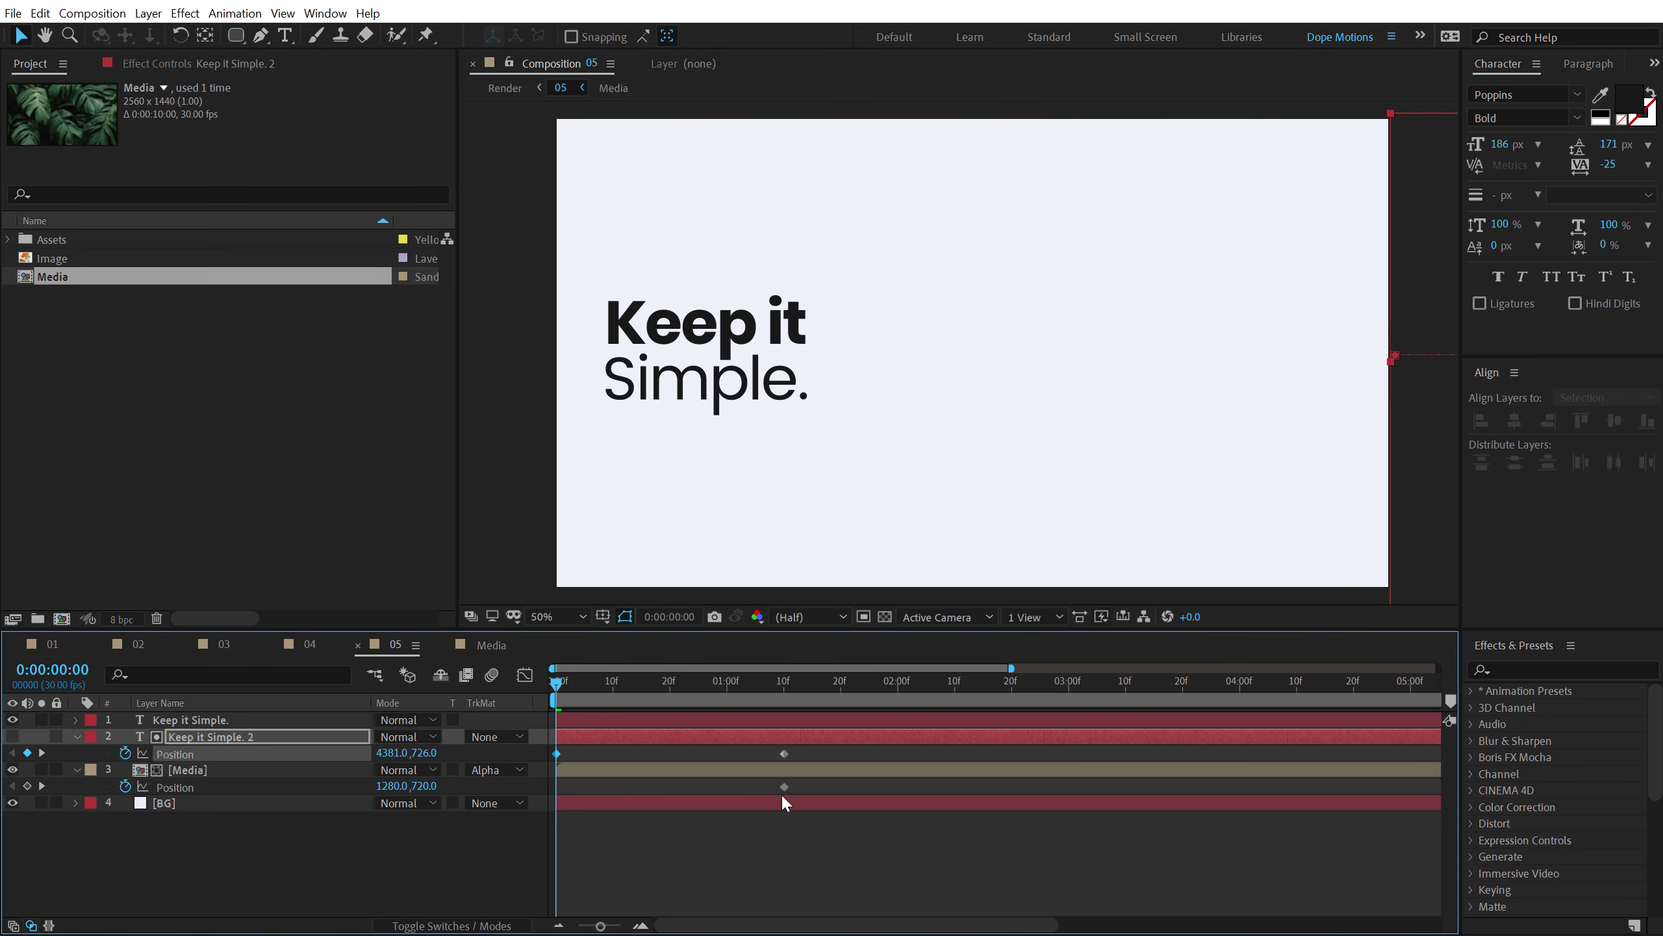
pyautogui.moveTo(394, 785); pyautogui.dragTo(841, 685)
# Apply Easy Ease to the Position keyframes of both the large matte text and the Media layer
pyautogui.moveTo(818, 745); pyautogui.dragTo(538, 822)
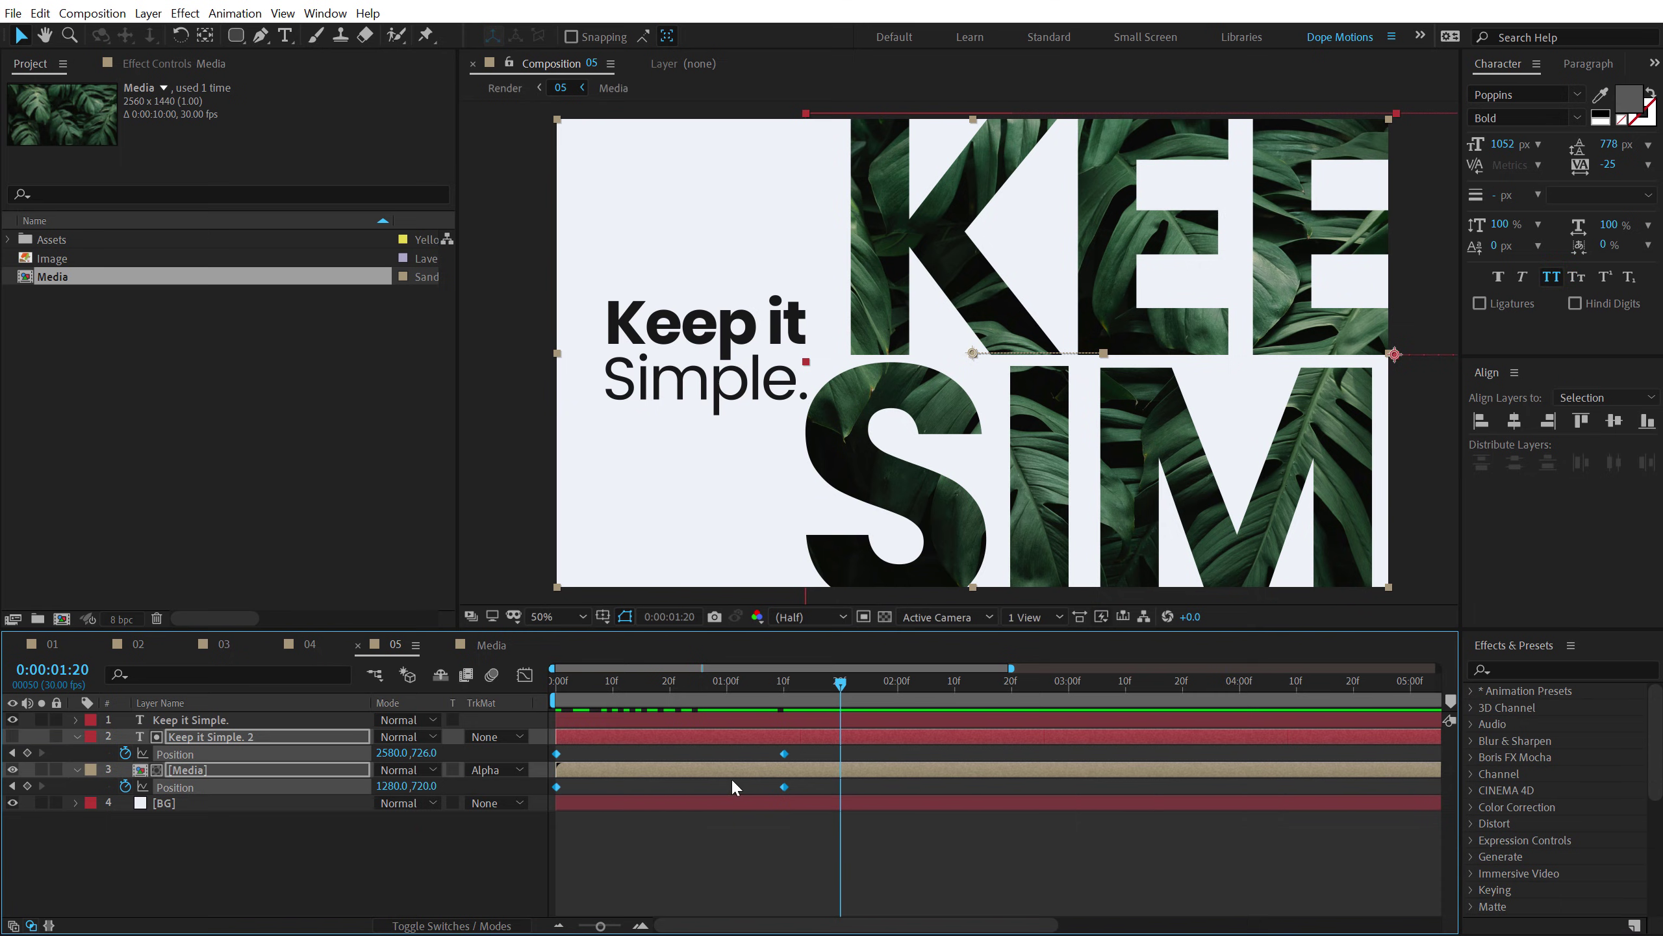
pyautogui.rightClick(781, 784)
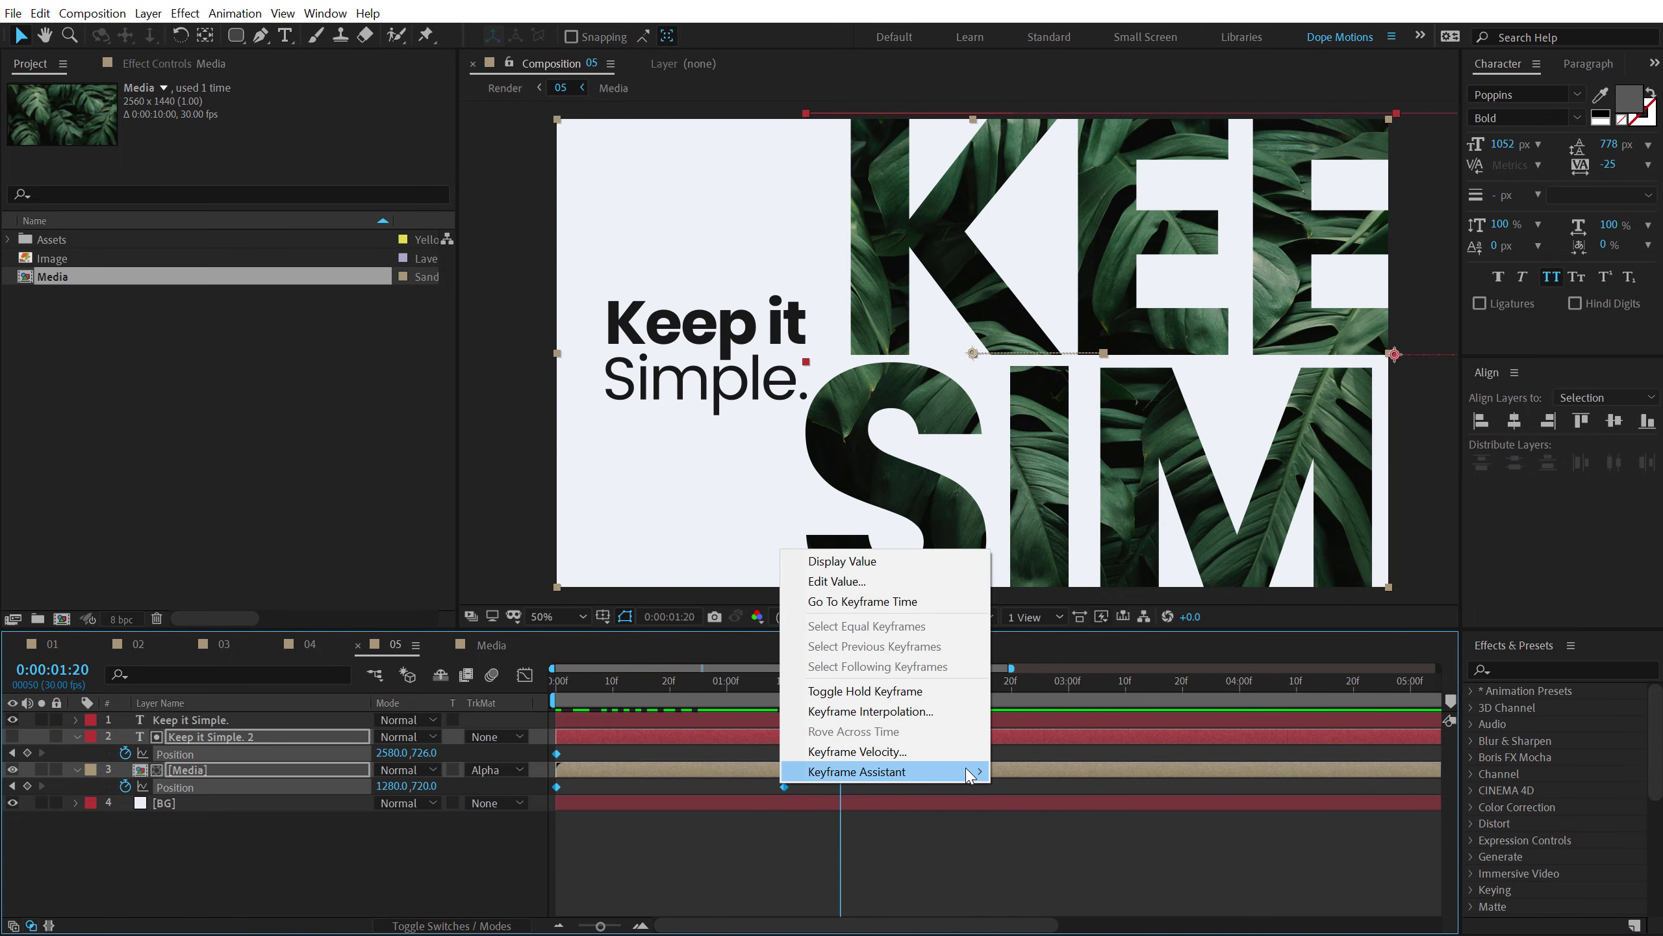
pyautogui.moveTo(963, 771)
pyautogui.click(1042, 833)
# Reshape the speed curves of both Position animations to peak early and settle slowly, and preview the slide-in
pyautogui.click(524, 675)
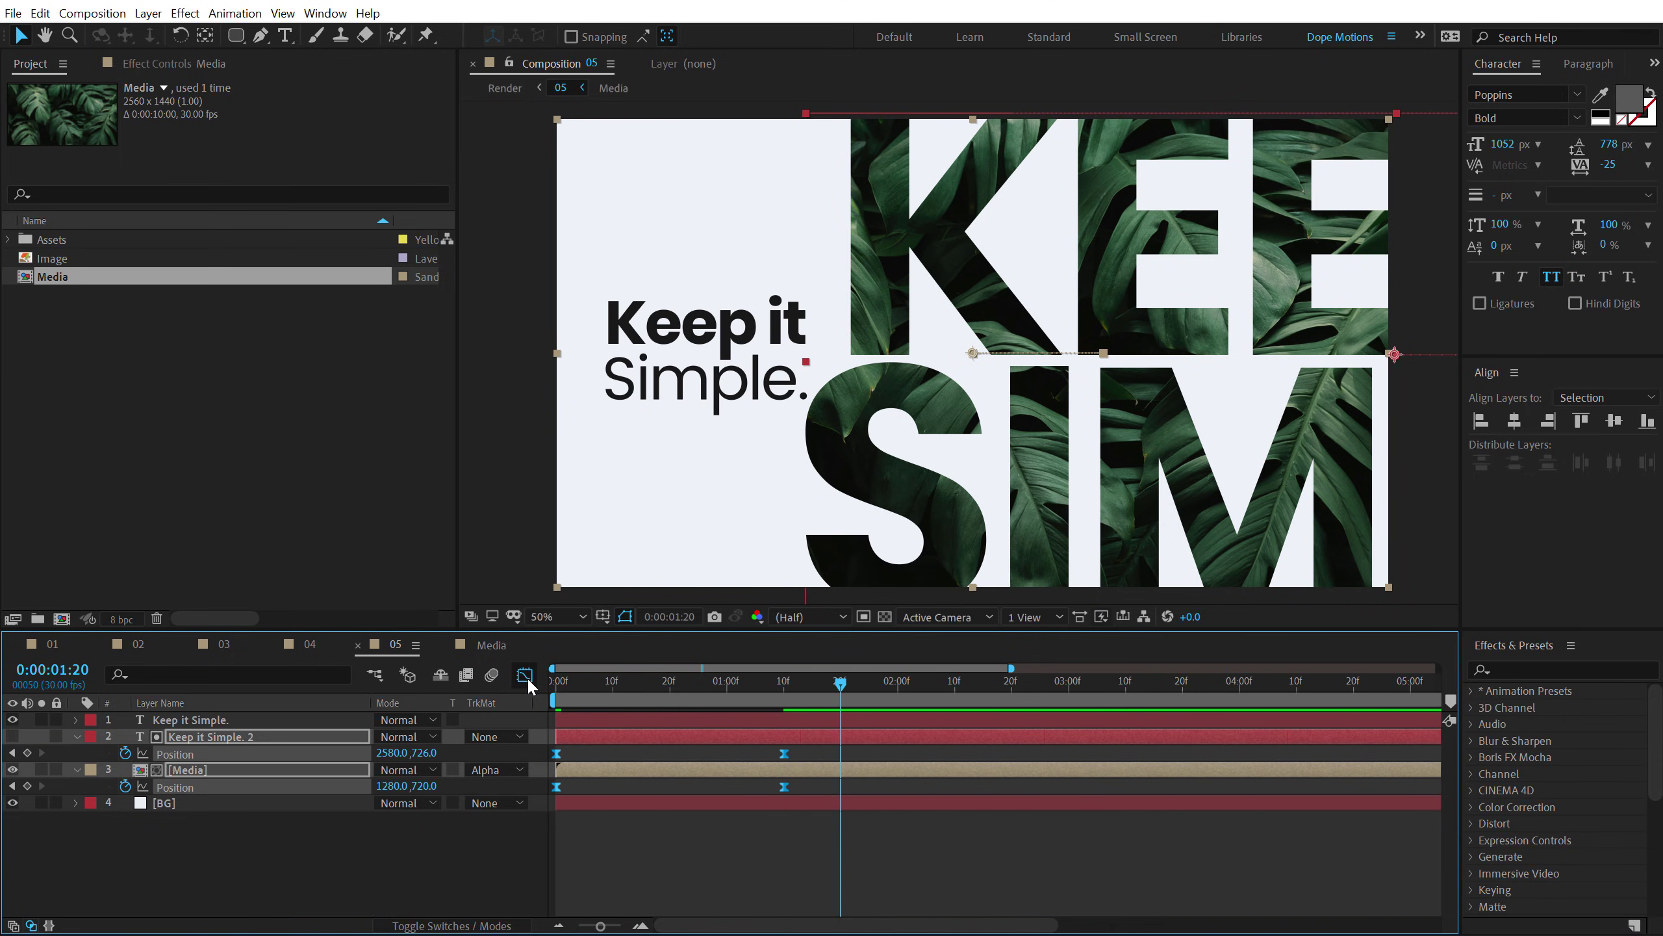
pyautogui.moveTo(755, 873); pyautogui.dragTo(669, 872)
pyautogui.press('space')
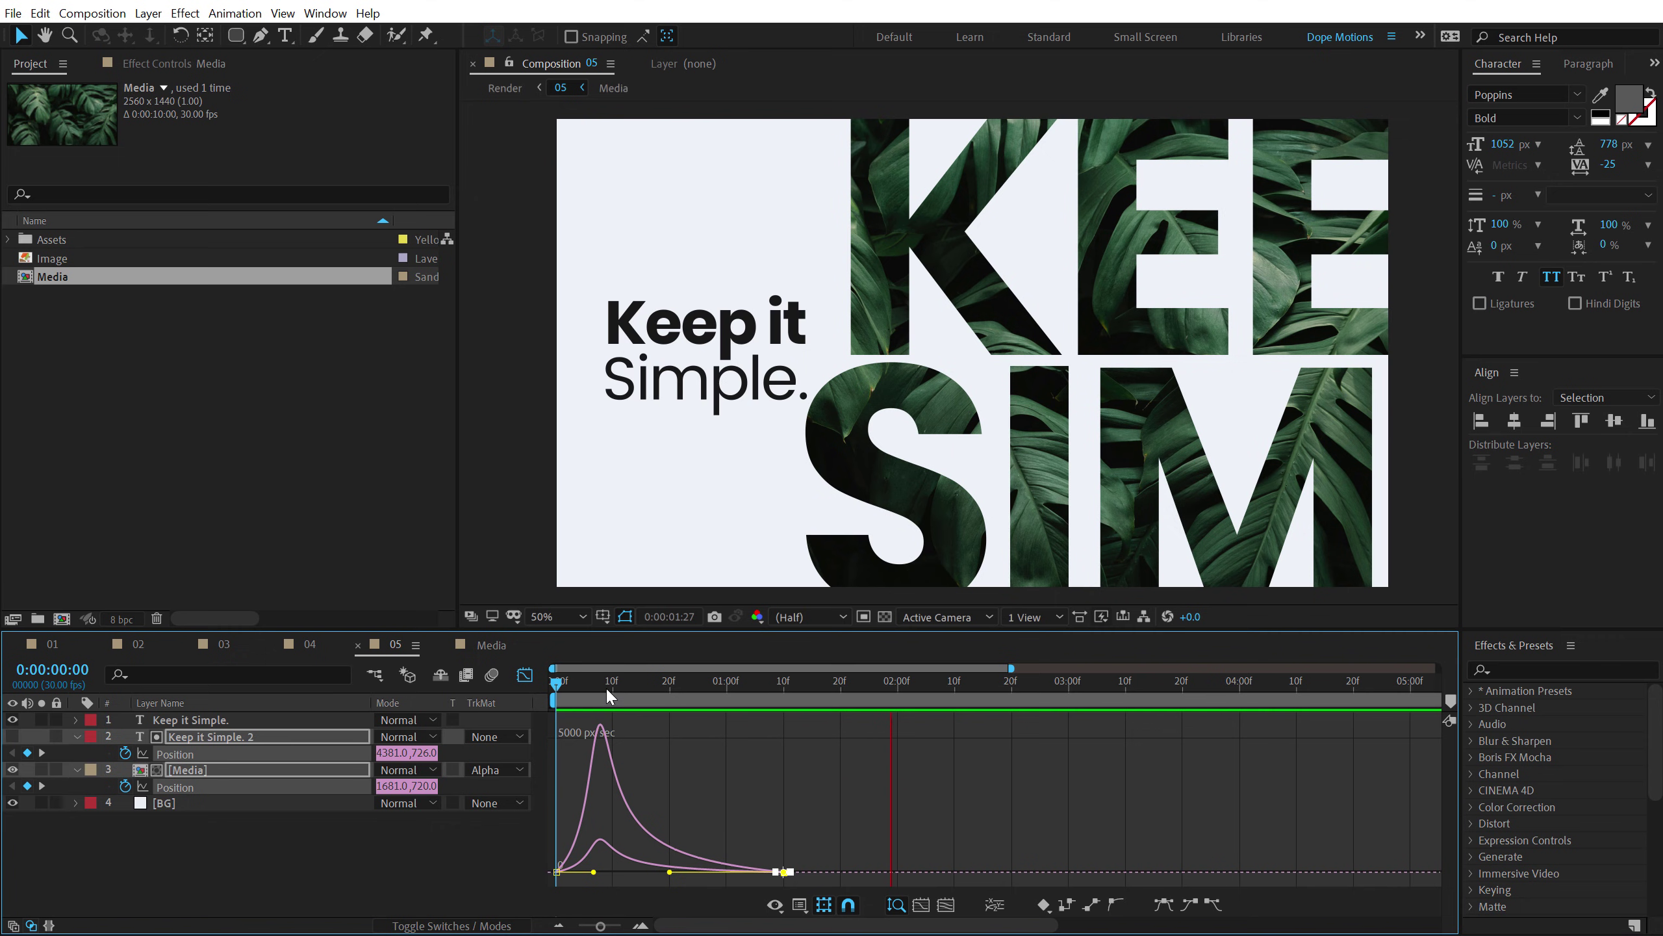
pyautogui.press('space')
pyautogui.press('space')
pyautogui.press('space')
pyautogui.click(525, 675)
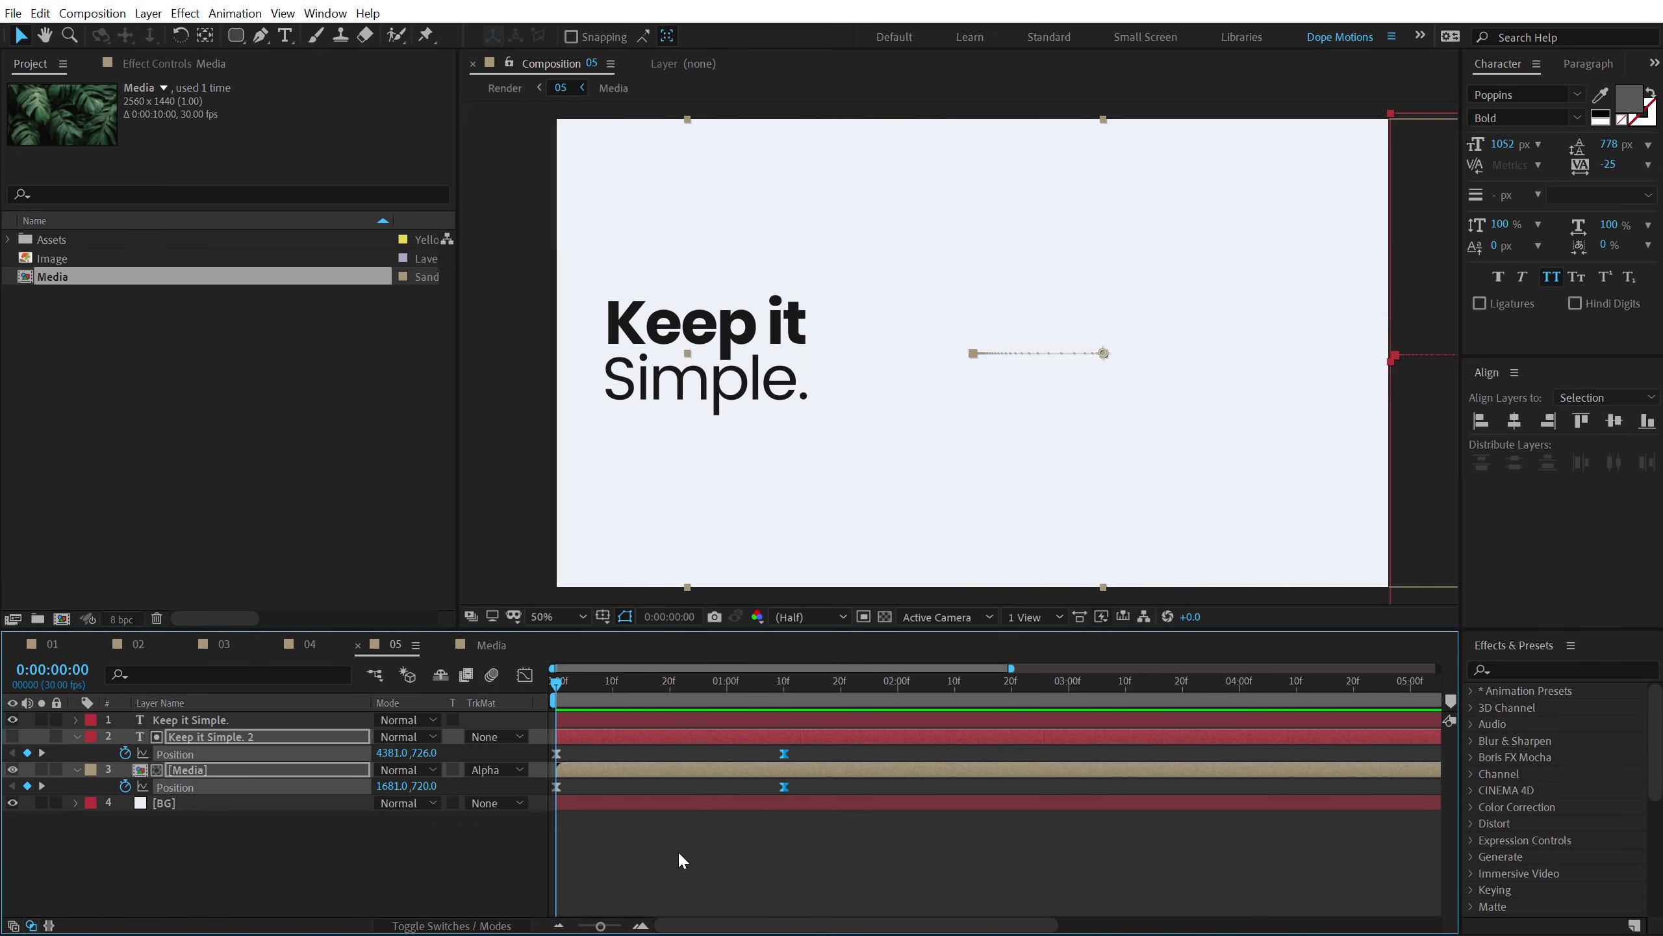
# Keyframe the Media layer's Scale at 100% at 0:00:01:10 and slightly larger at the last frame
pyautogui.press('F2')
pyautogui.click(784, 682)
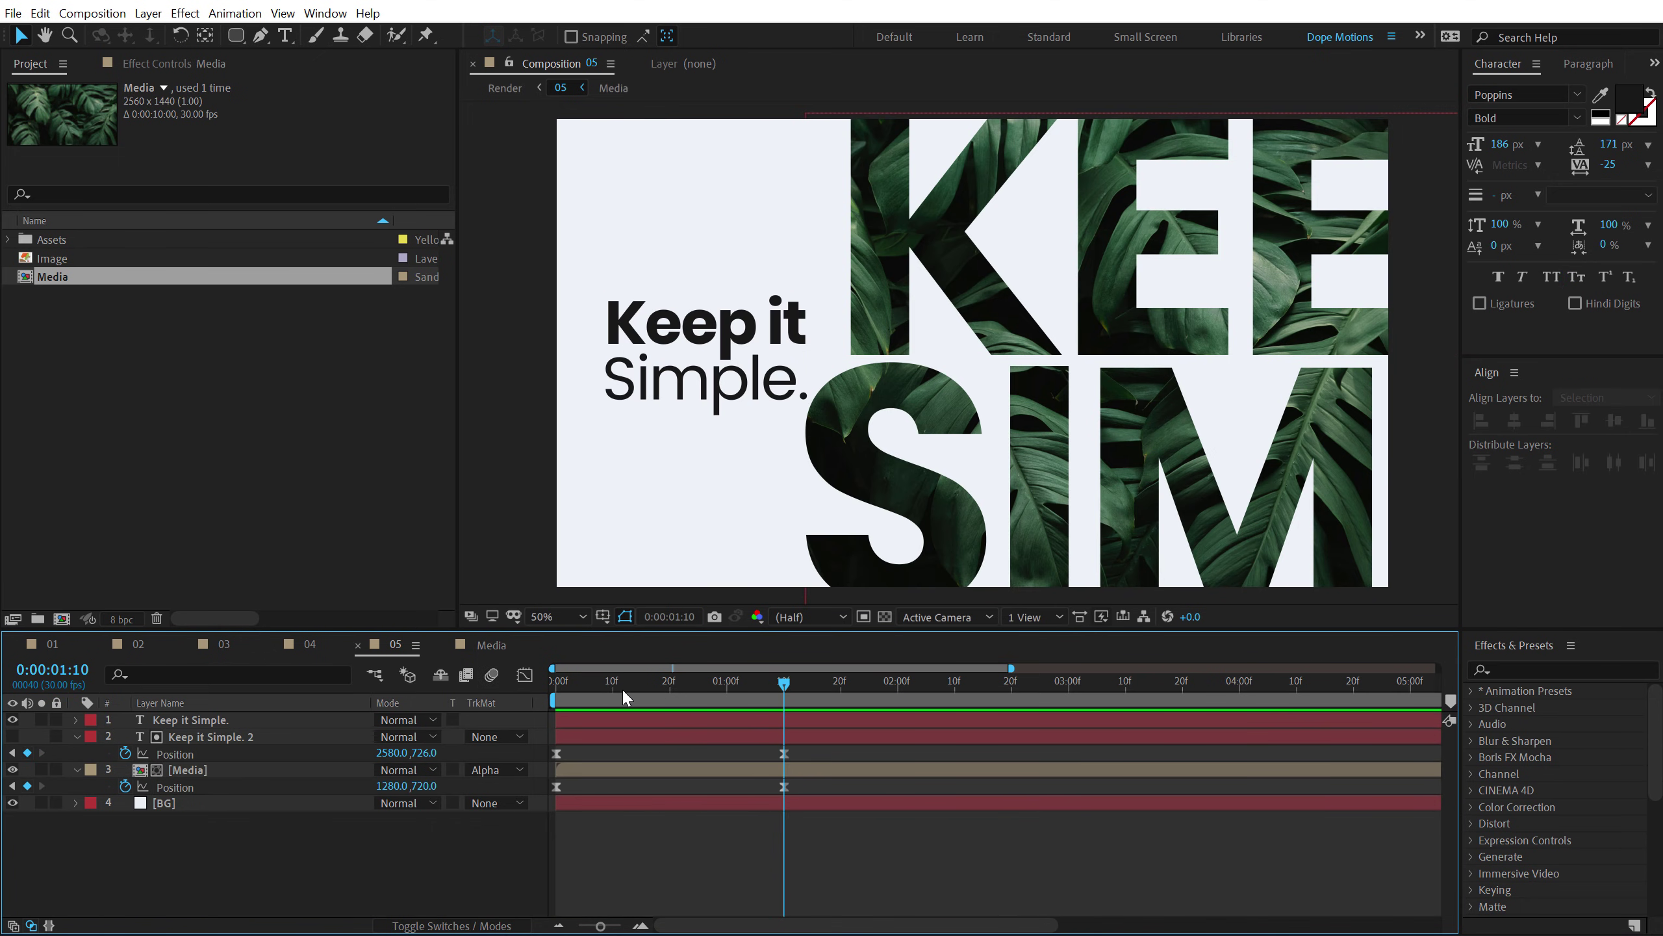
pyautogui.click(184, 770)
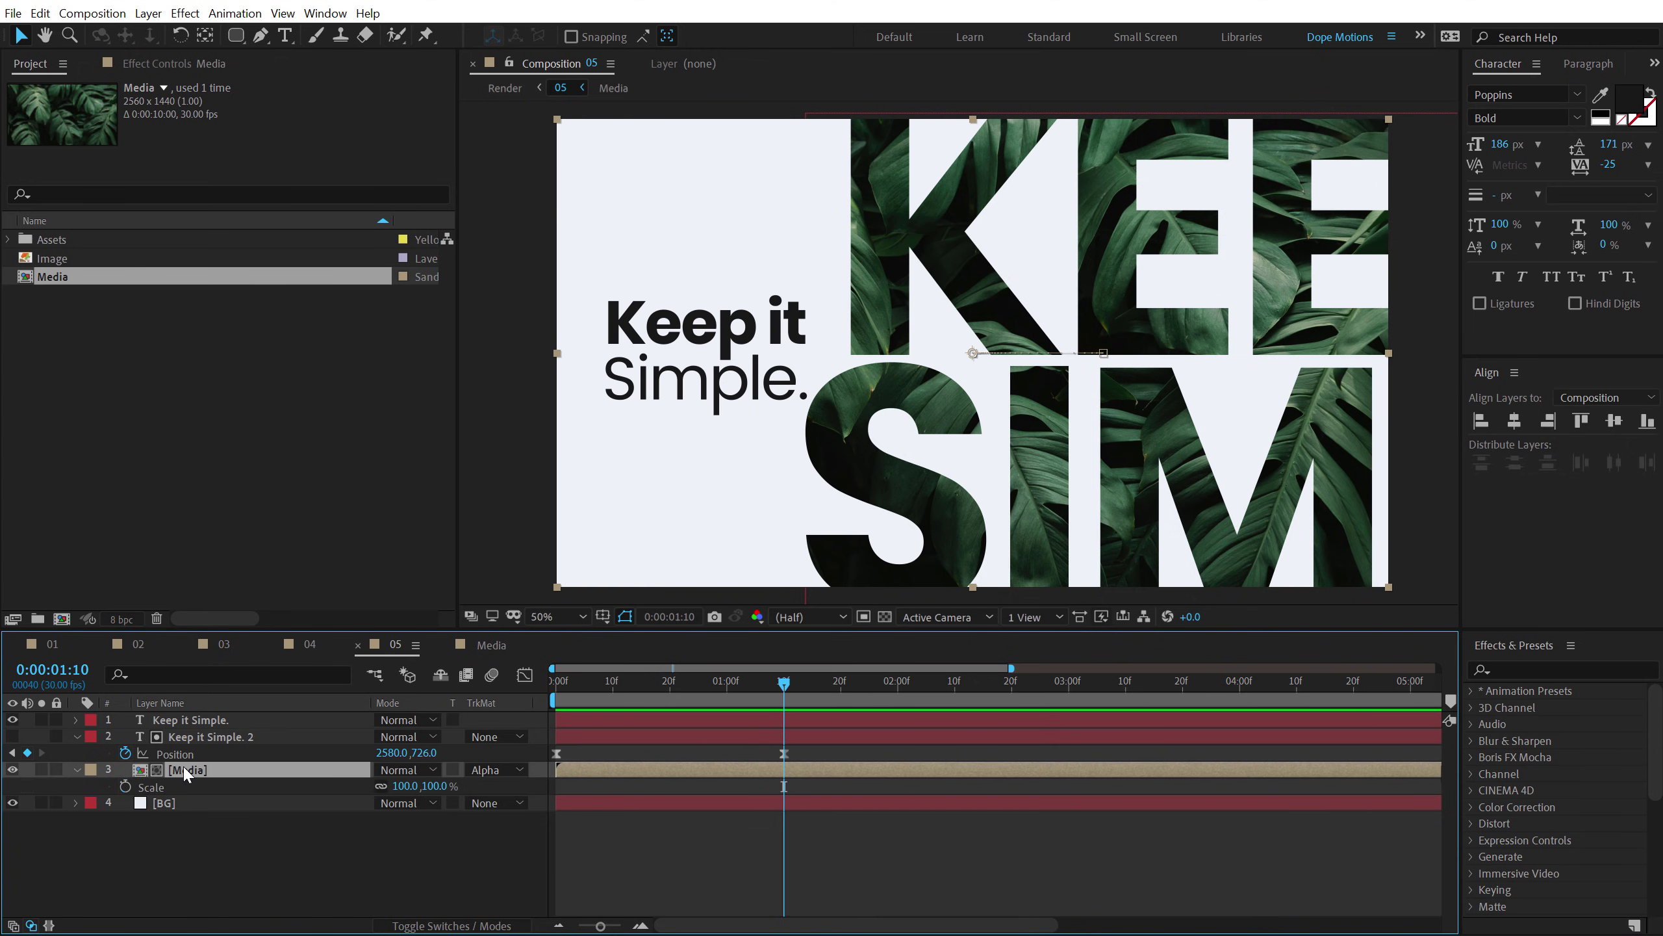
pyautogui.click(125, 786)
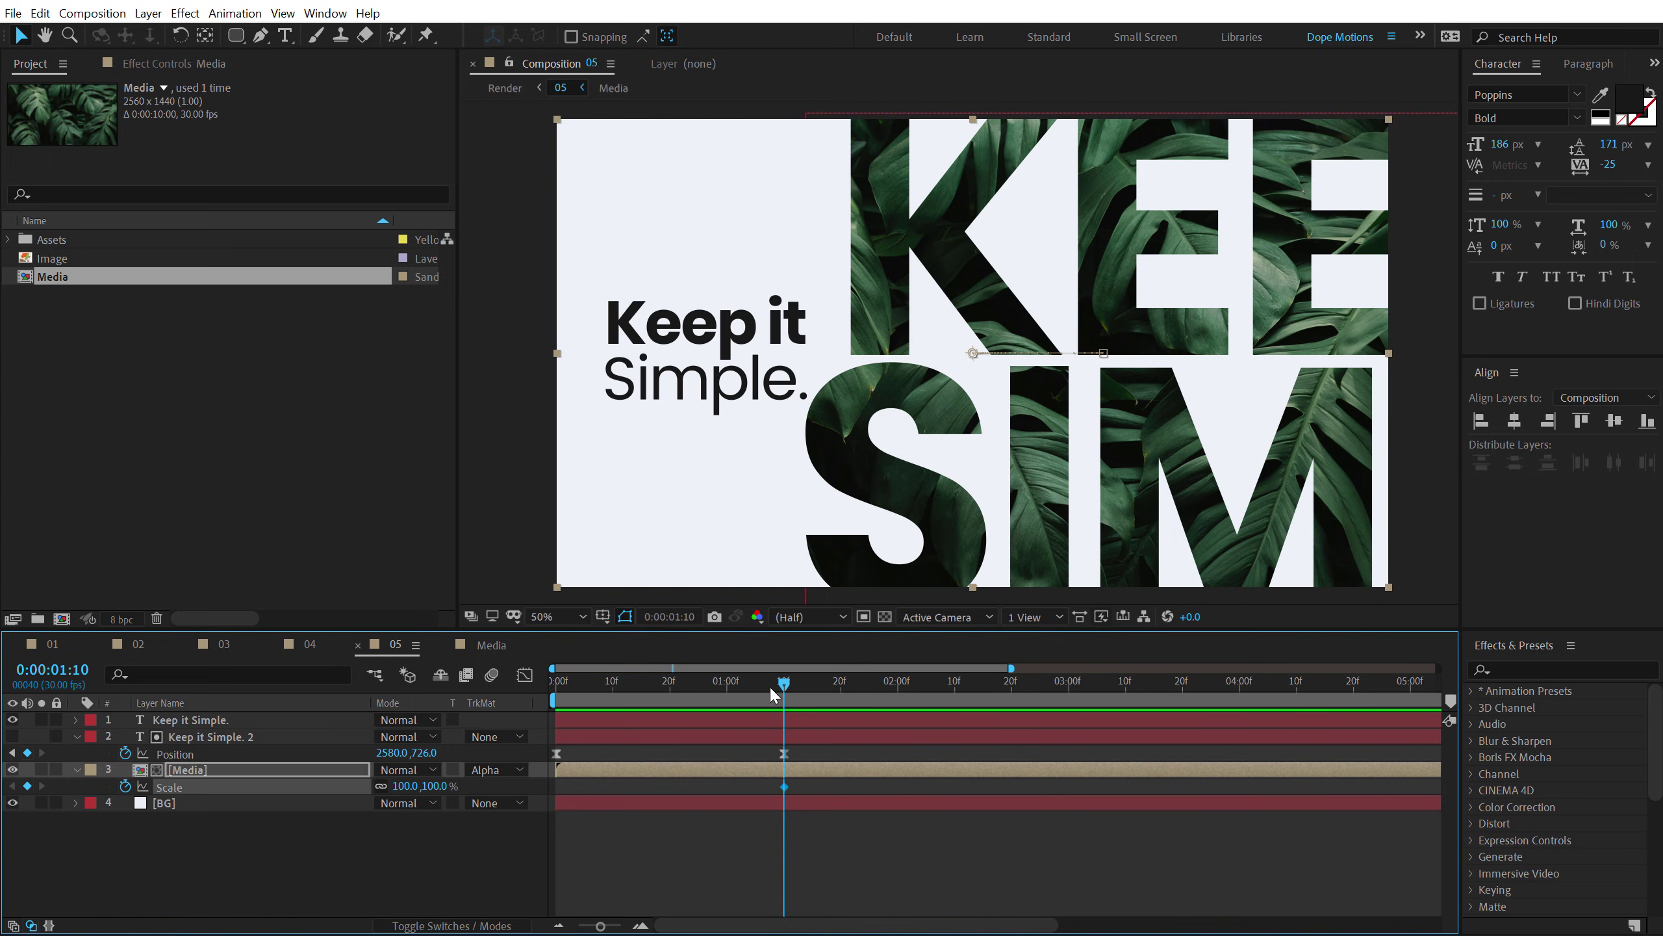
pyautogui.moveTo(770, 685); pyautogui.dragTo(1434, 700)
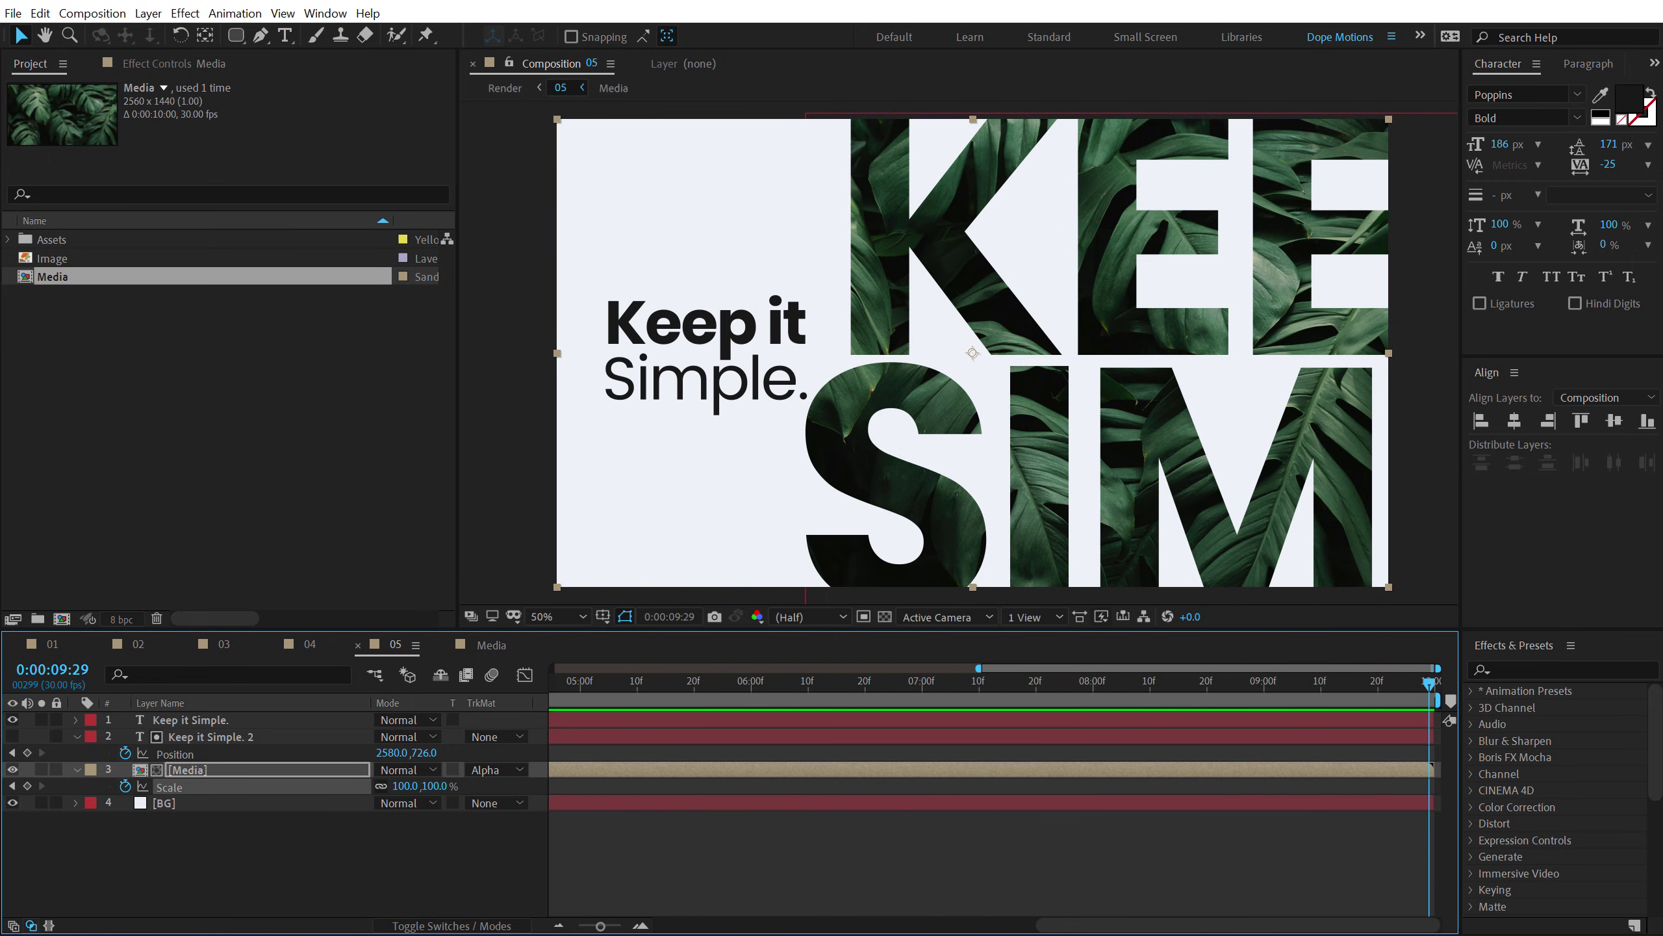
pyautogui.moveTo(440, 787); pyautogui.dragTo(449, 787)
# Preview the Media layer's scale animation through 0:00:03:19 and collapse the matte text and Media properties
pyautogui.scroll(-3, 743, 793)
pyautogui.click(657, 686)
pyautogui.press('space')
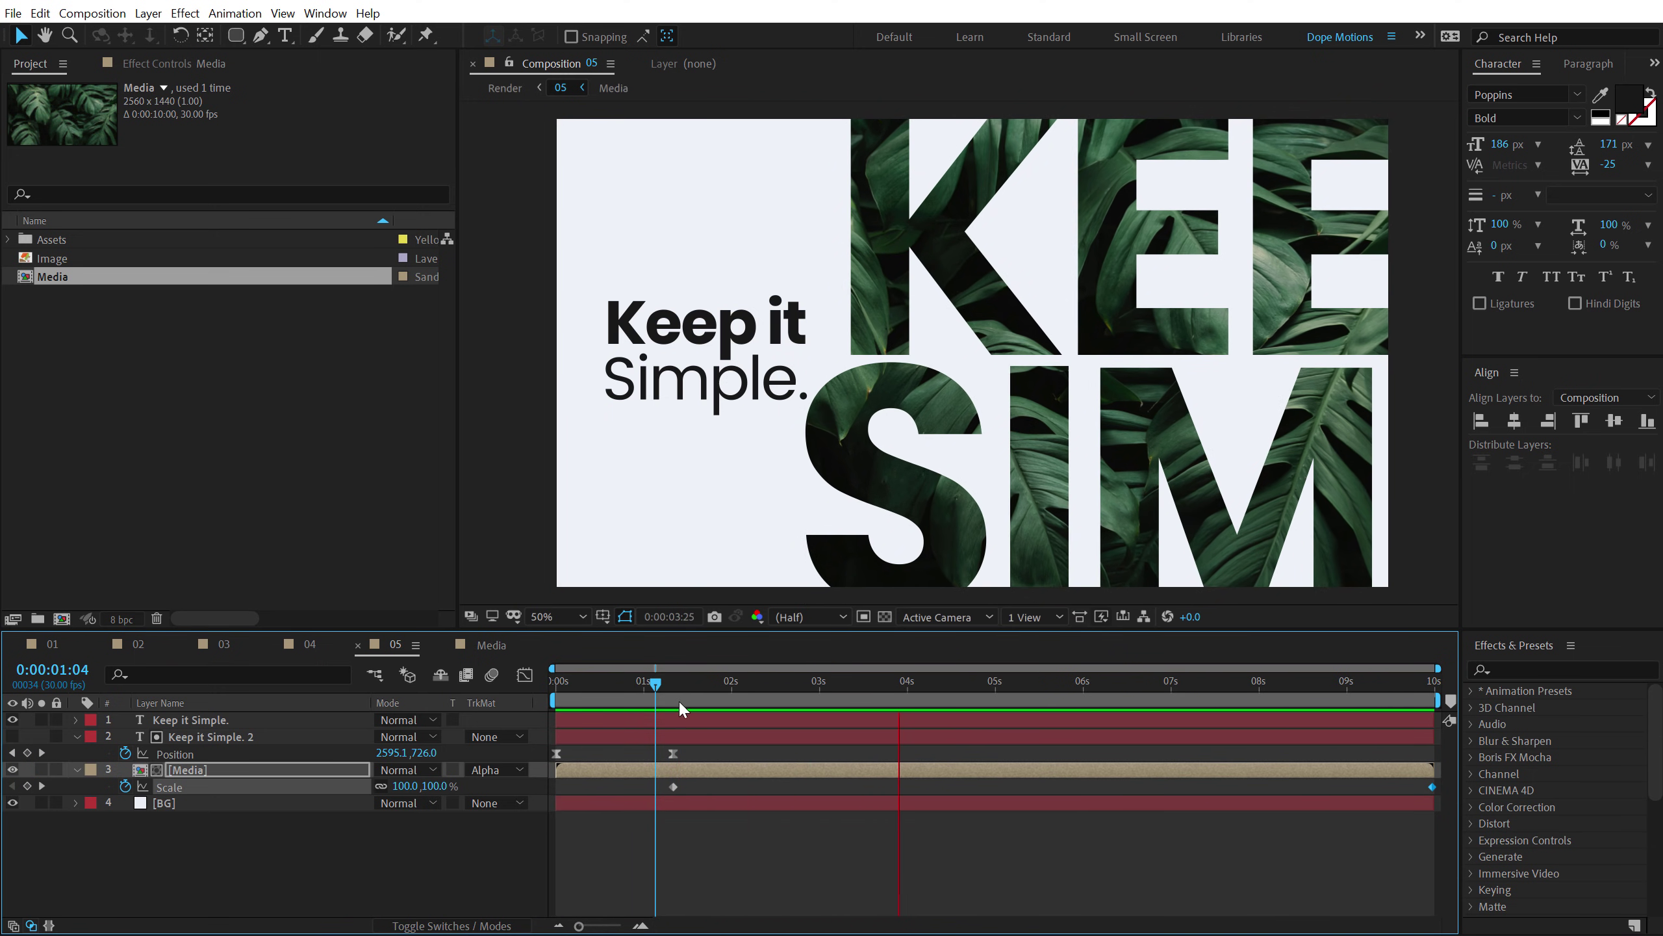
pyautogui.click(755, 685)
pyautogui.moveTo(785, 690); pyautogui.dragTo(876, 684)
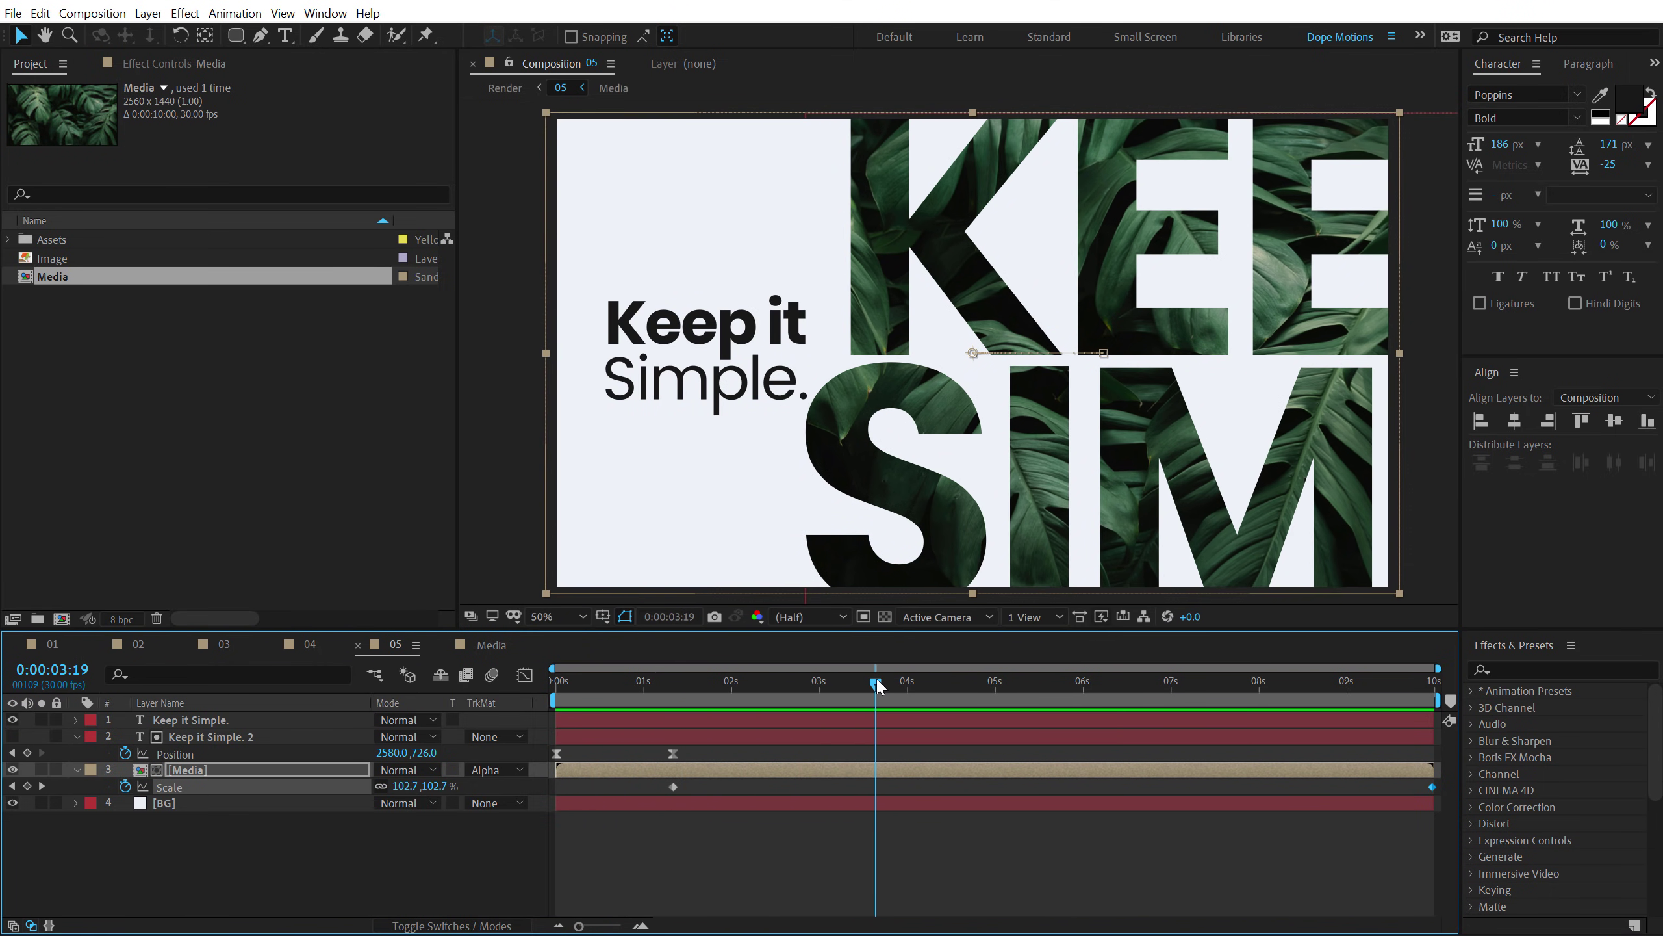
pyautogui.click(77, 736)
pyautogui.click(77, 752)
pyautogui.click(134, 832)
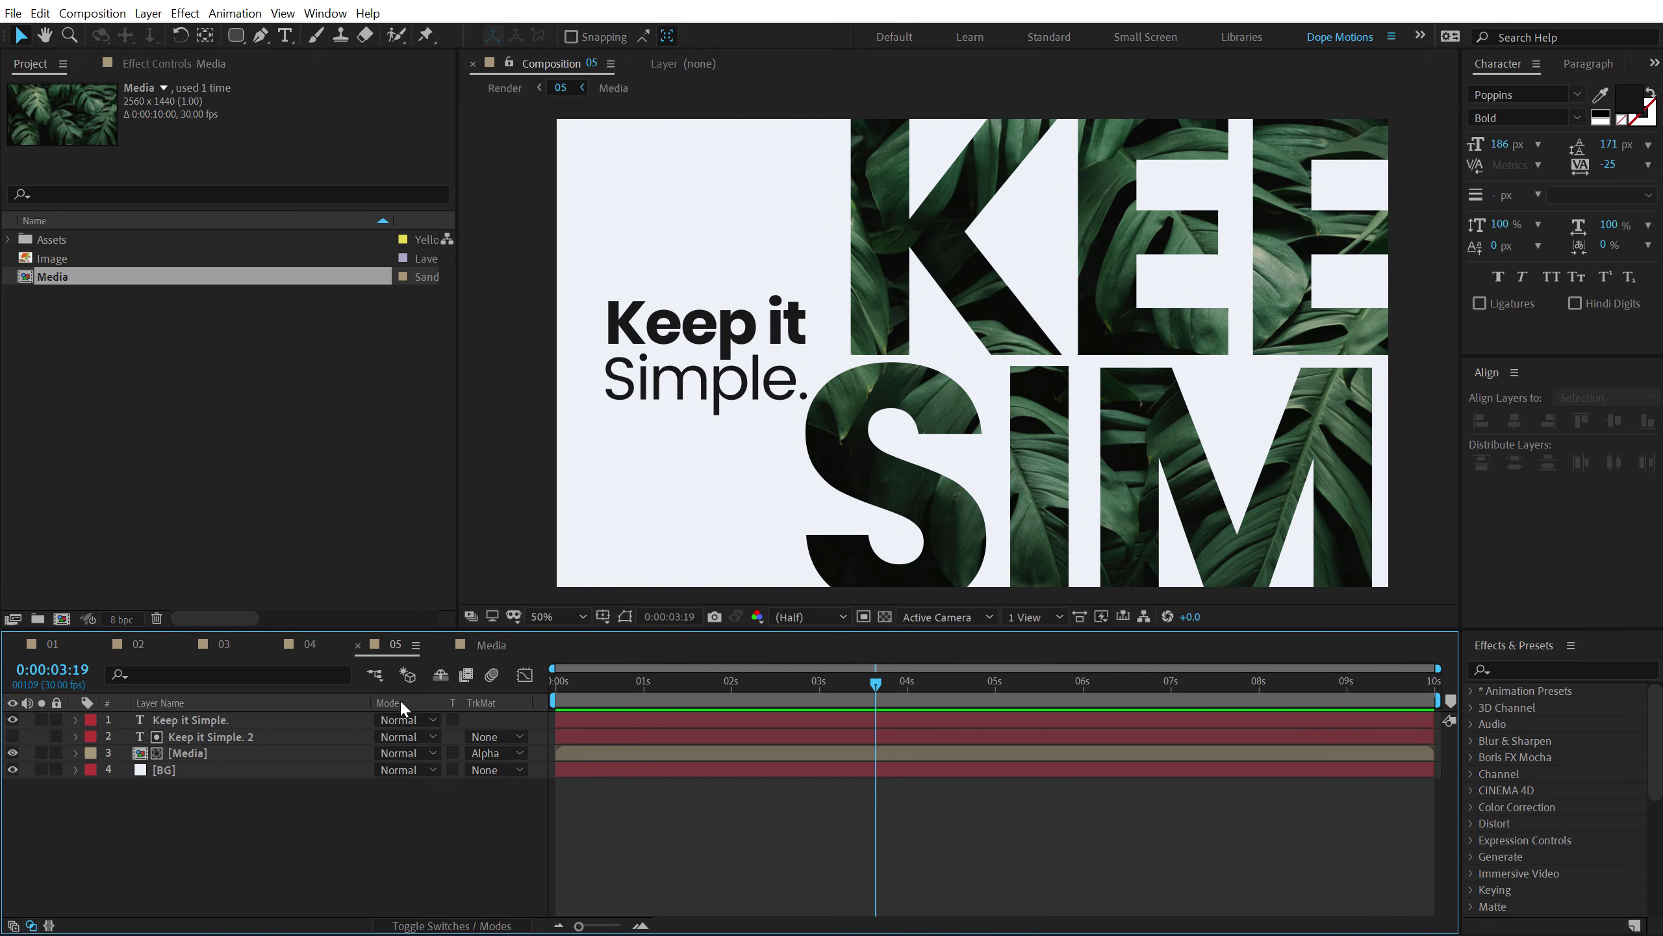
# Keyframe the small text's Position and Opacity at 0:00:00:29, with Y position 756 and opacity 0% at the first frame
pyautogui.click(196, 723)
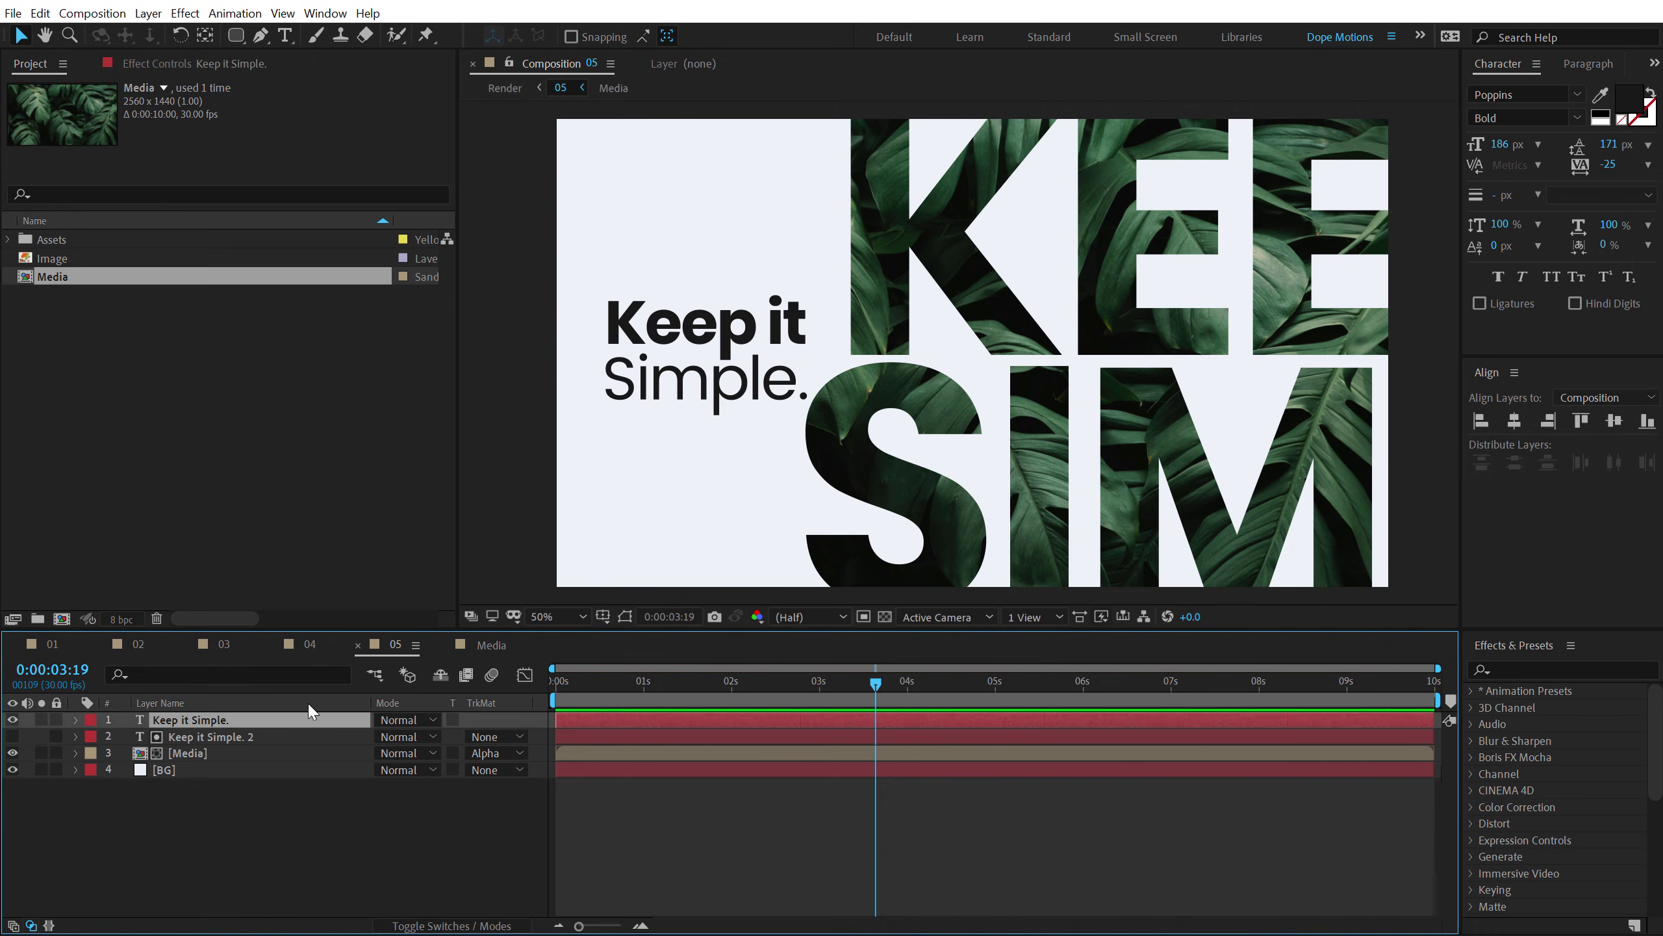
pyautogui.click(641, 683)
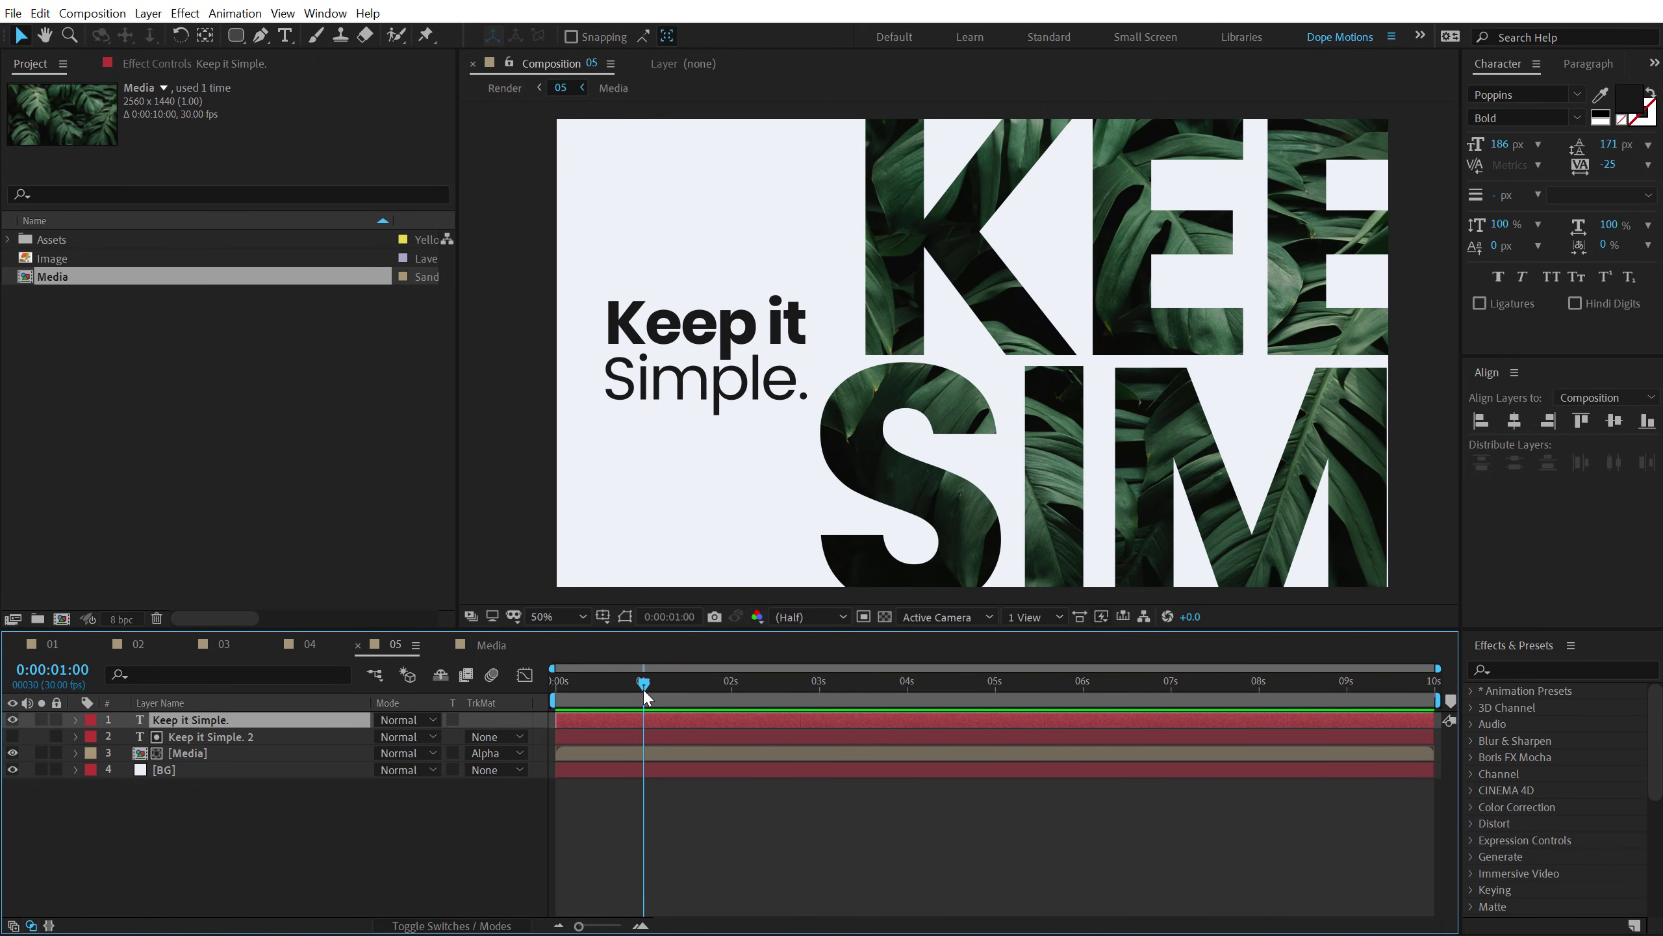
pyautogui.press('t')
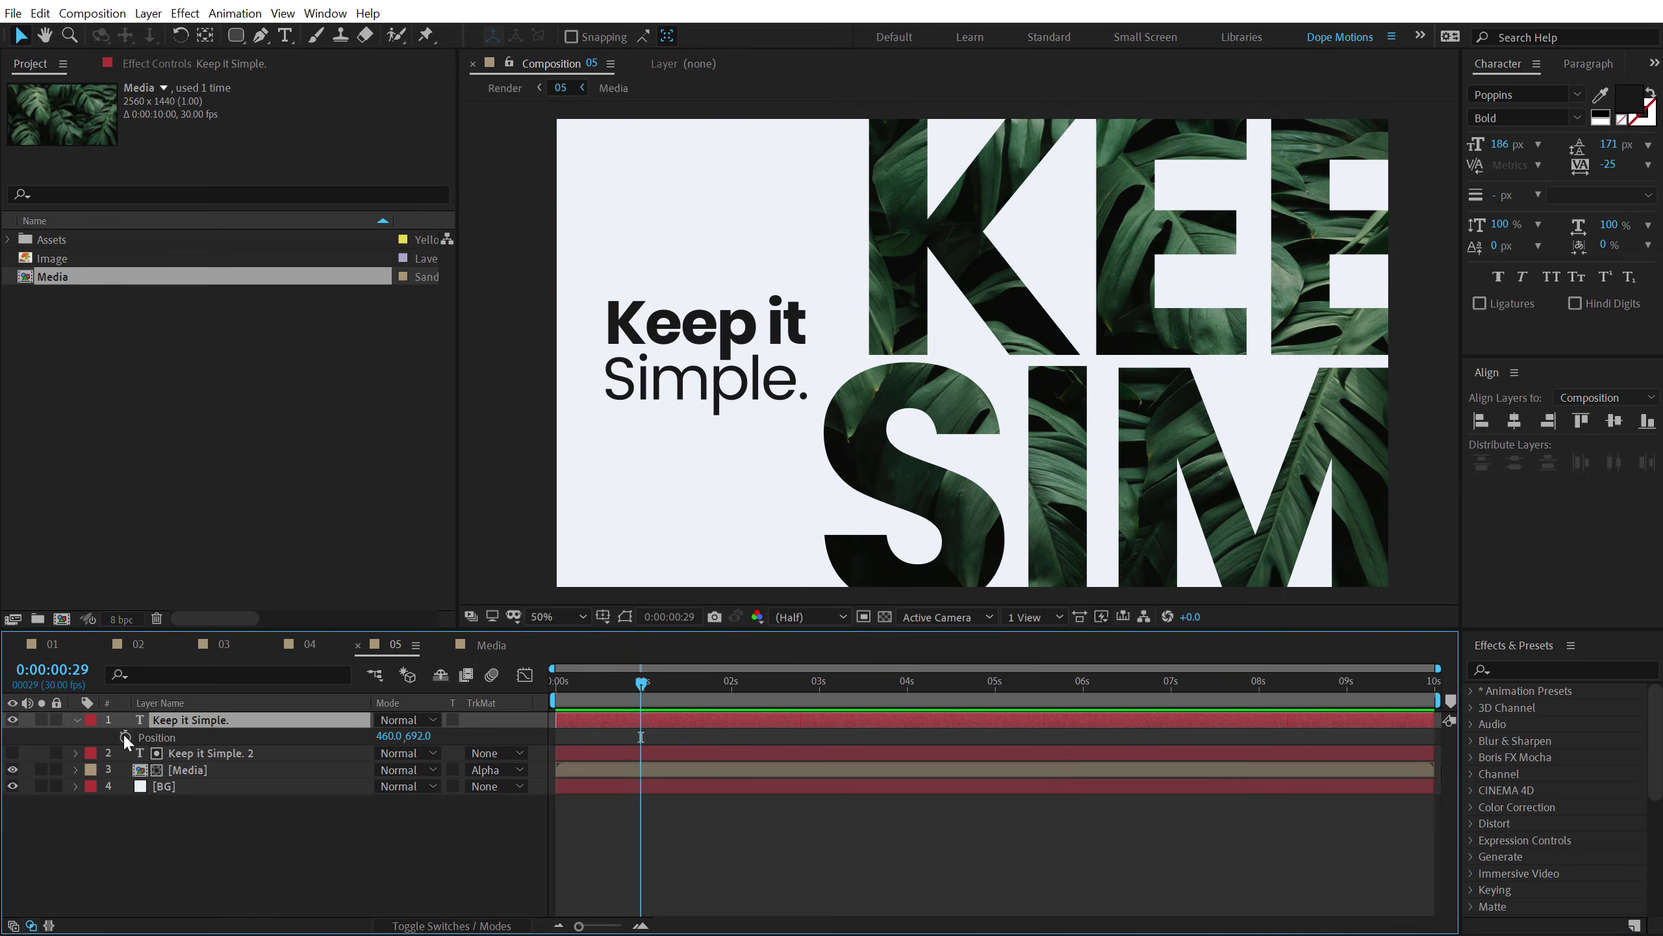
pyautogui.click(125, 736)
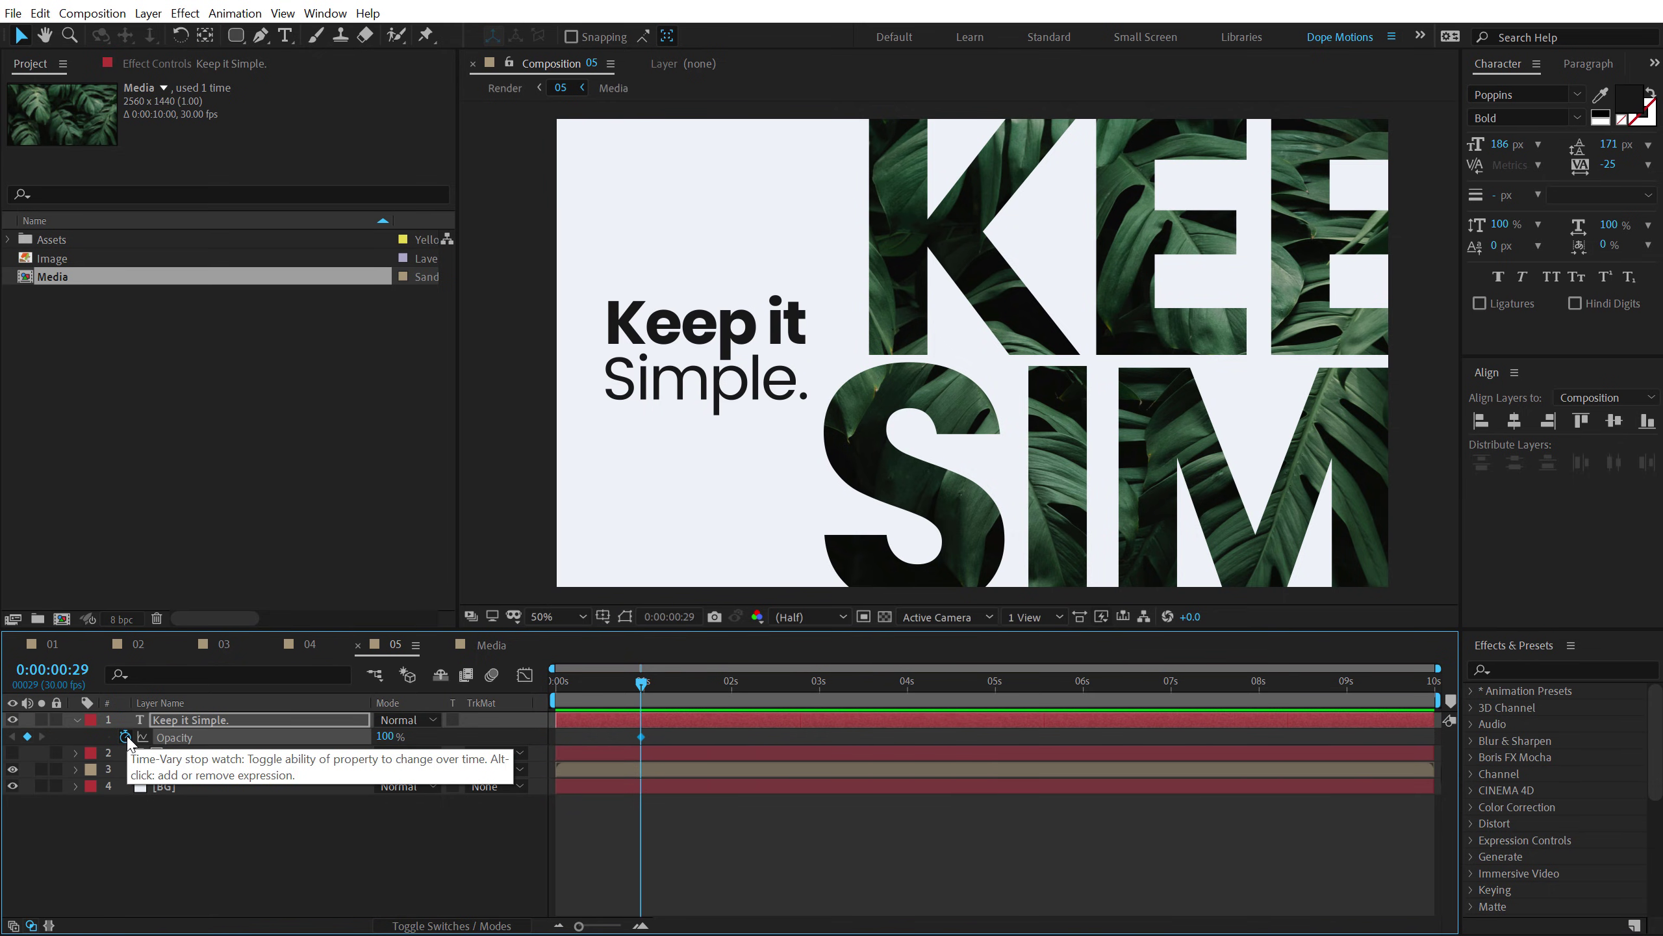
pyautogui.hotkey('alt', 'shift', 'p')
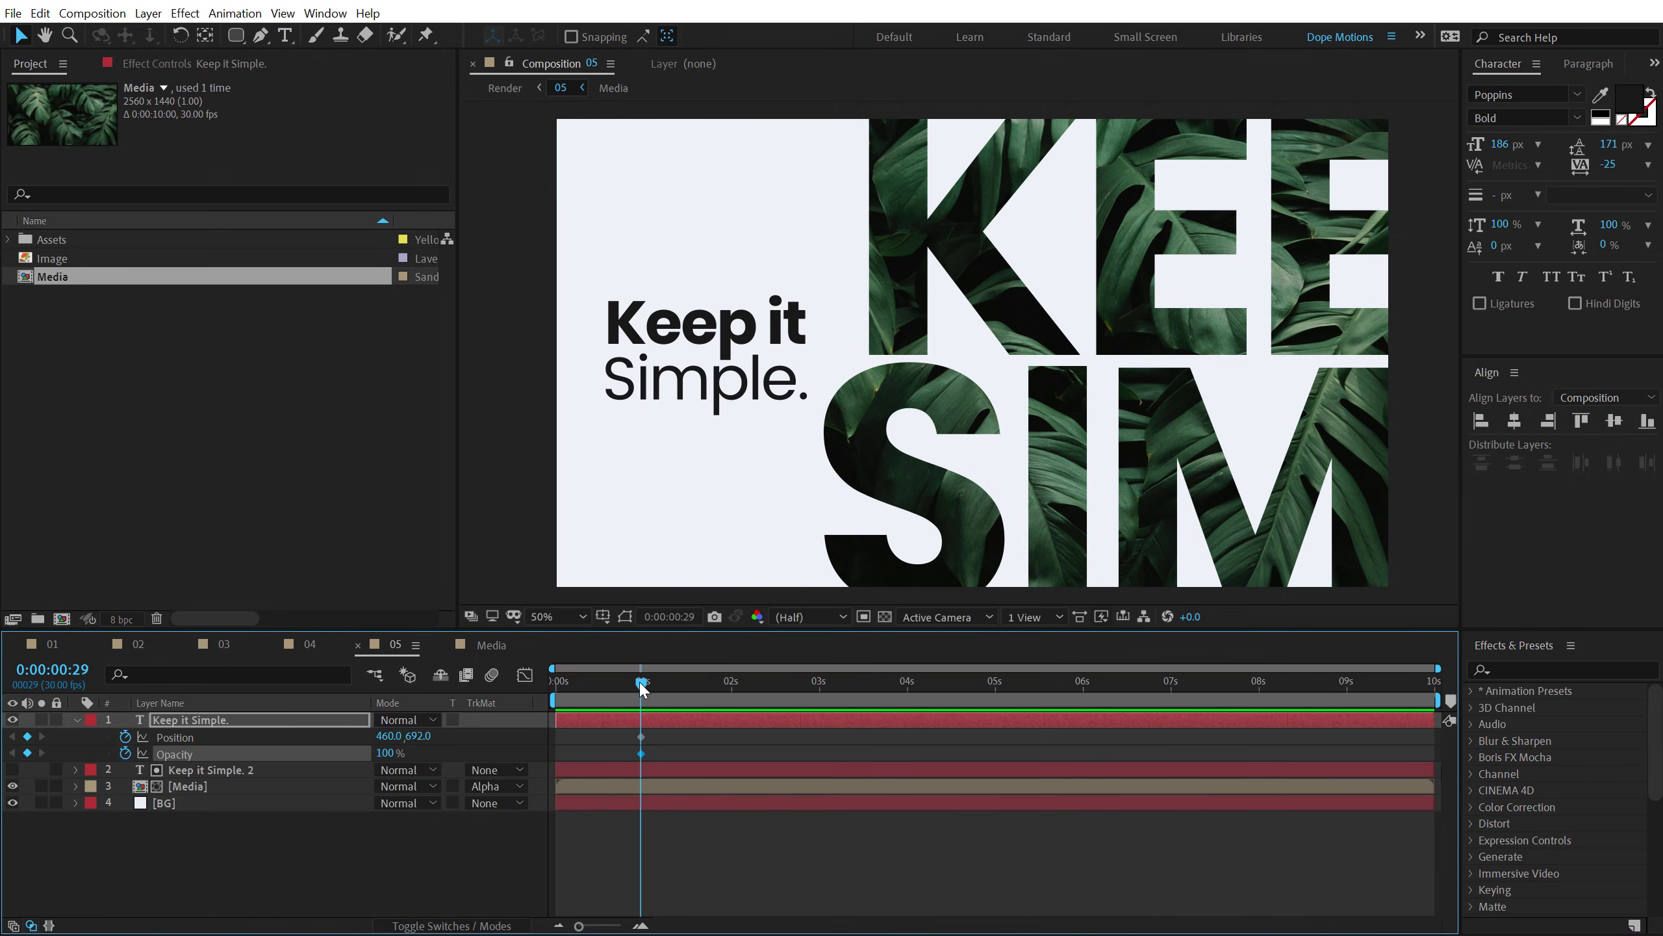
pyautogui.moveTo(642, 683); pyautogui.dragTo(556, 683)
pyautogui.moveTo(419, 735); pyautogui.dragTo(320, 753)
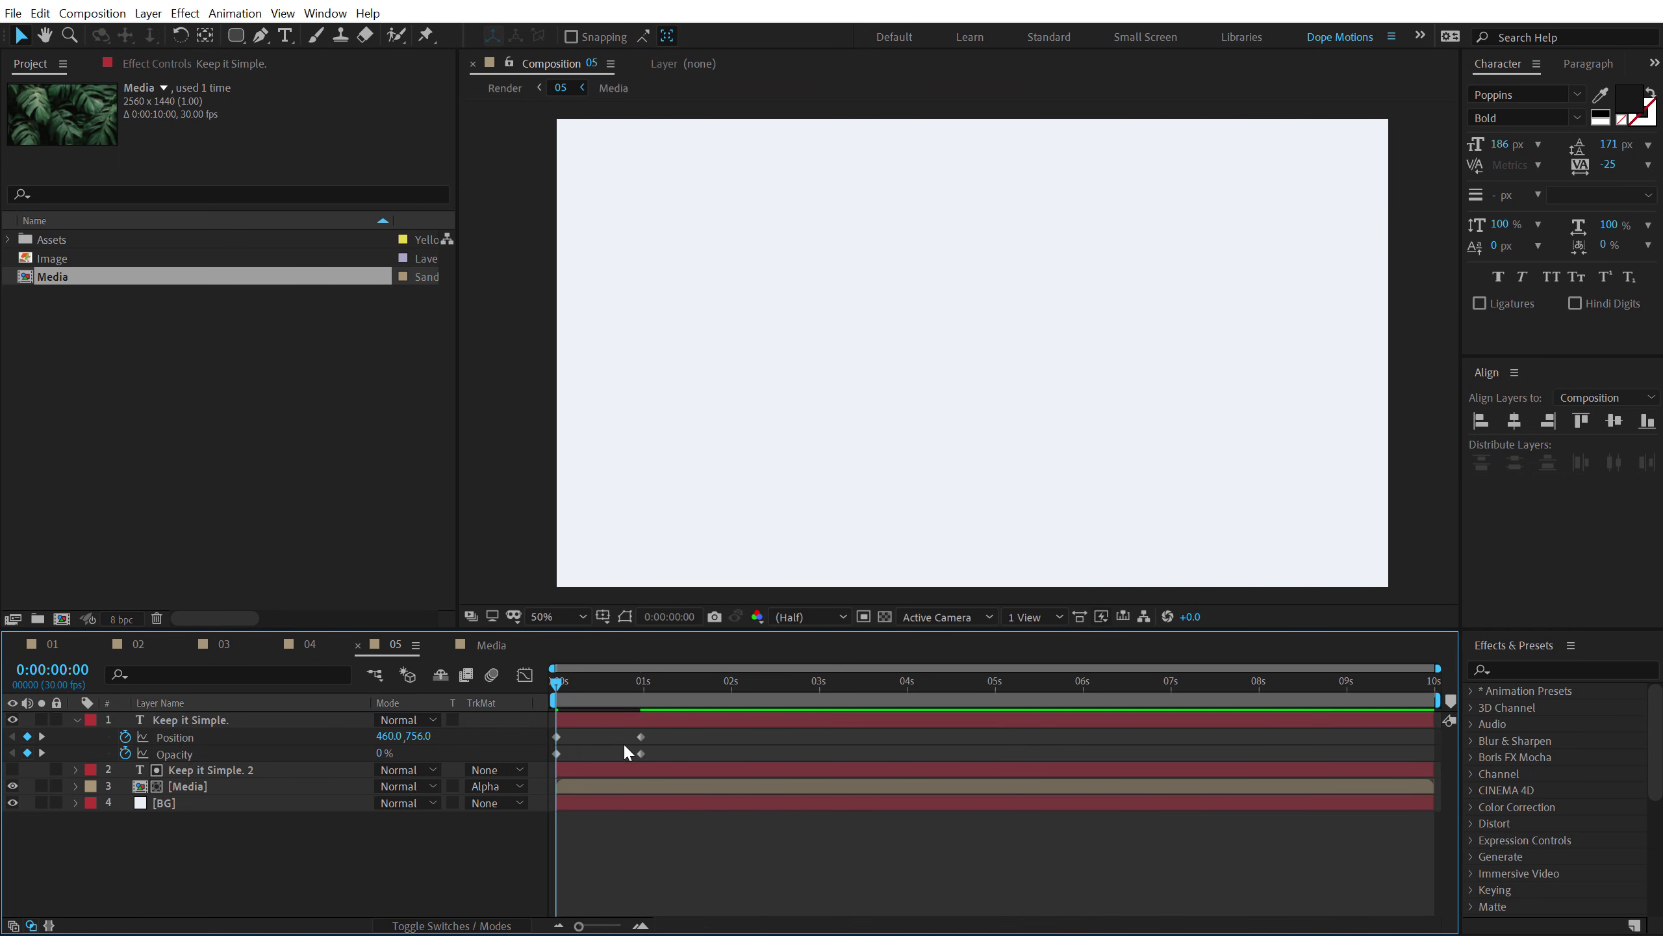
# Apply Easy Ease to all Position and Opacity keyframes of the small "Keep it Simple." text
pyautogui.hotkey('ctrl', 'alt', 'a')
pyautogui.rightClick(642, 754)
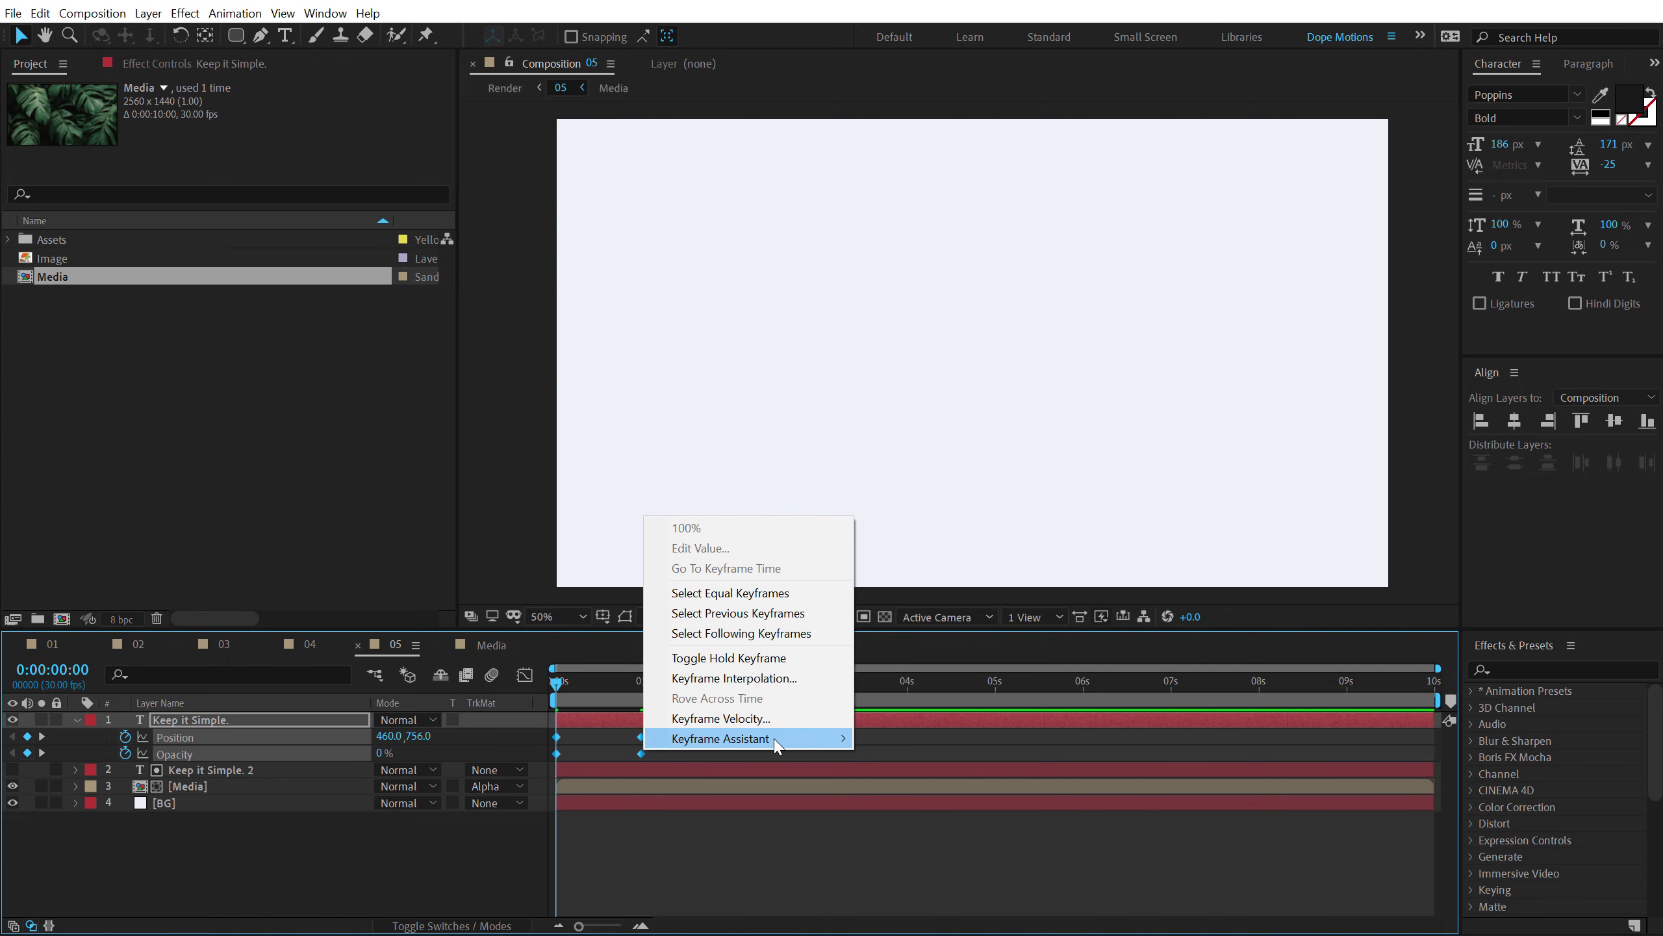
pyautogui.moveTo(776, 738)
pyautogui.click(900, 800)
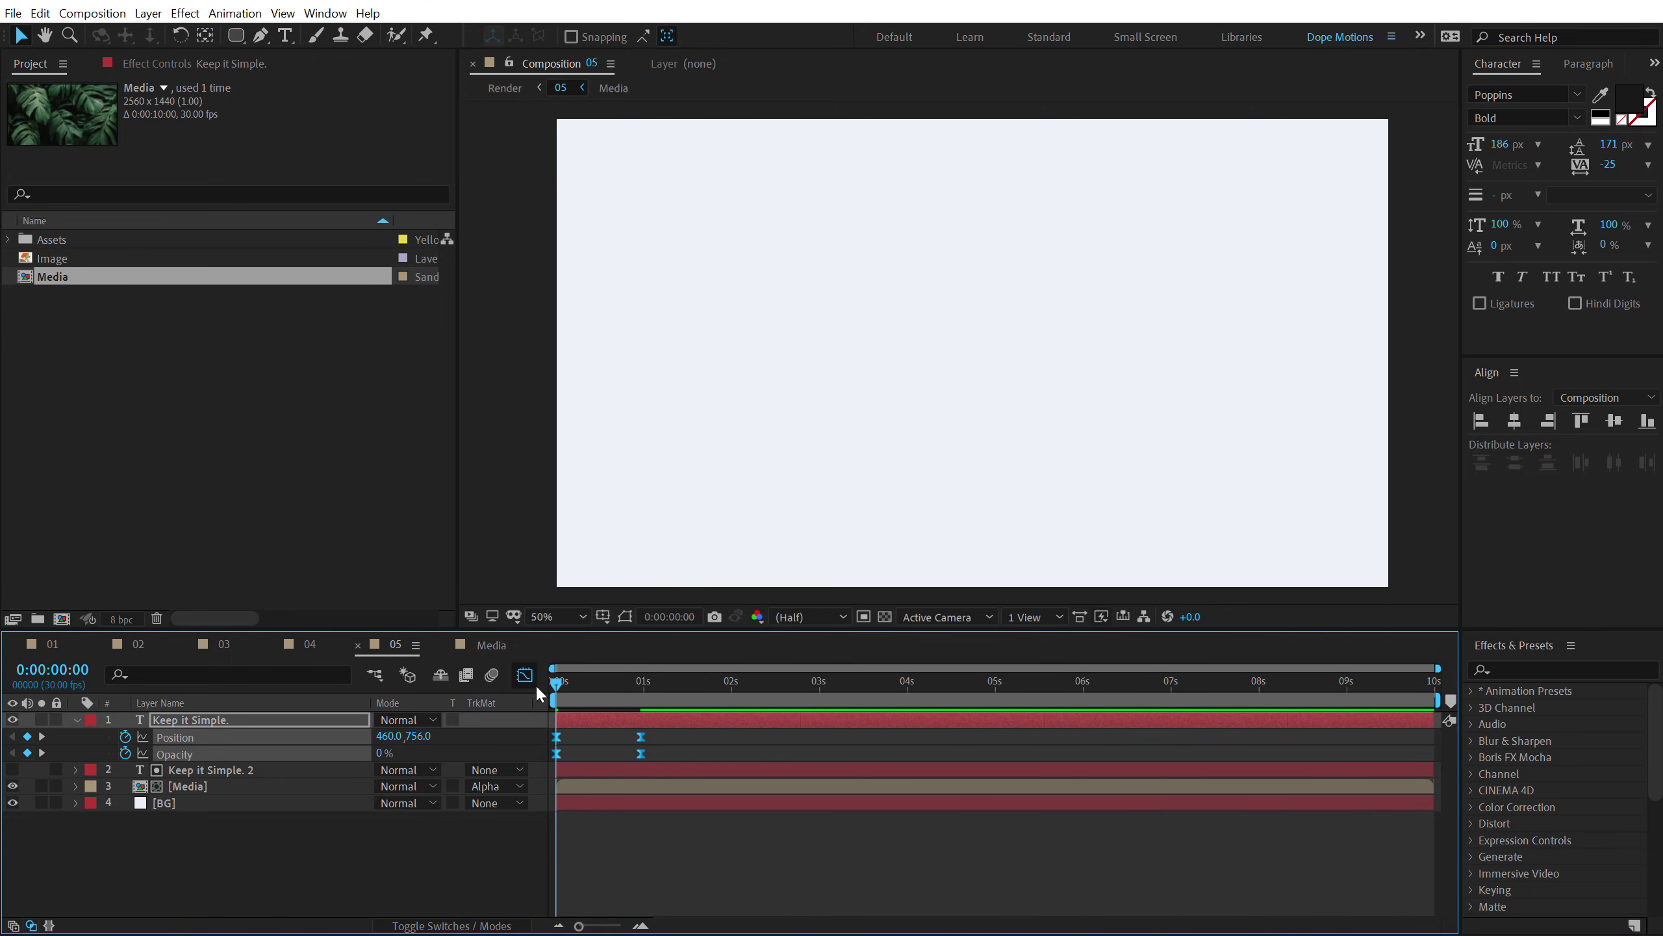
# Shape the small text's Position and Opacity speed curves for a fast start and slow finish, and preview the result
pyautogui.click(524, 674)
pyautogui.moveTo(884, 925); pyautogui.dragTo(850, 926)
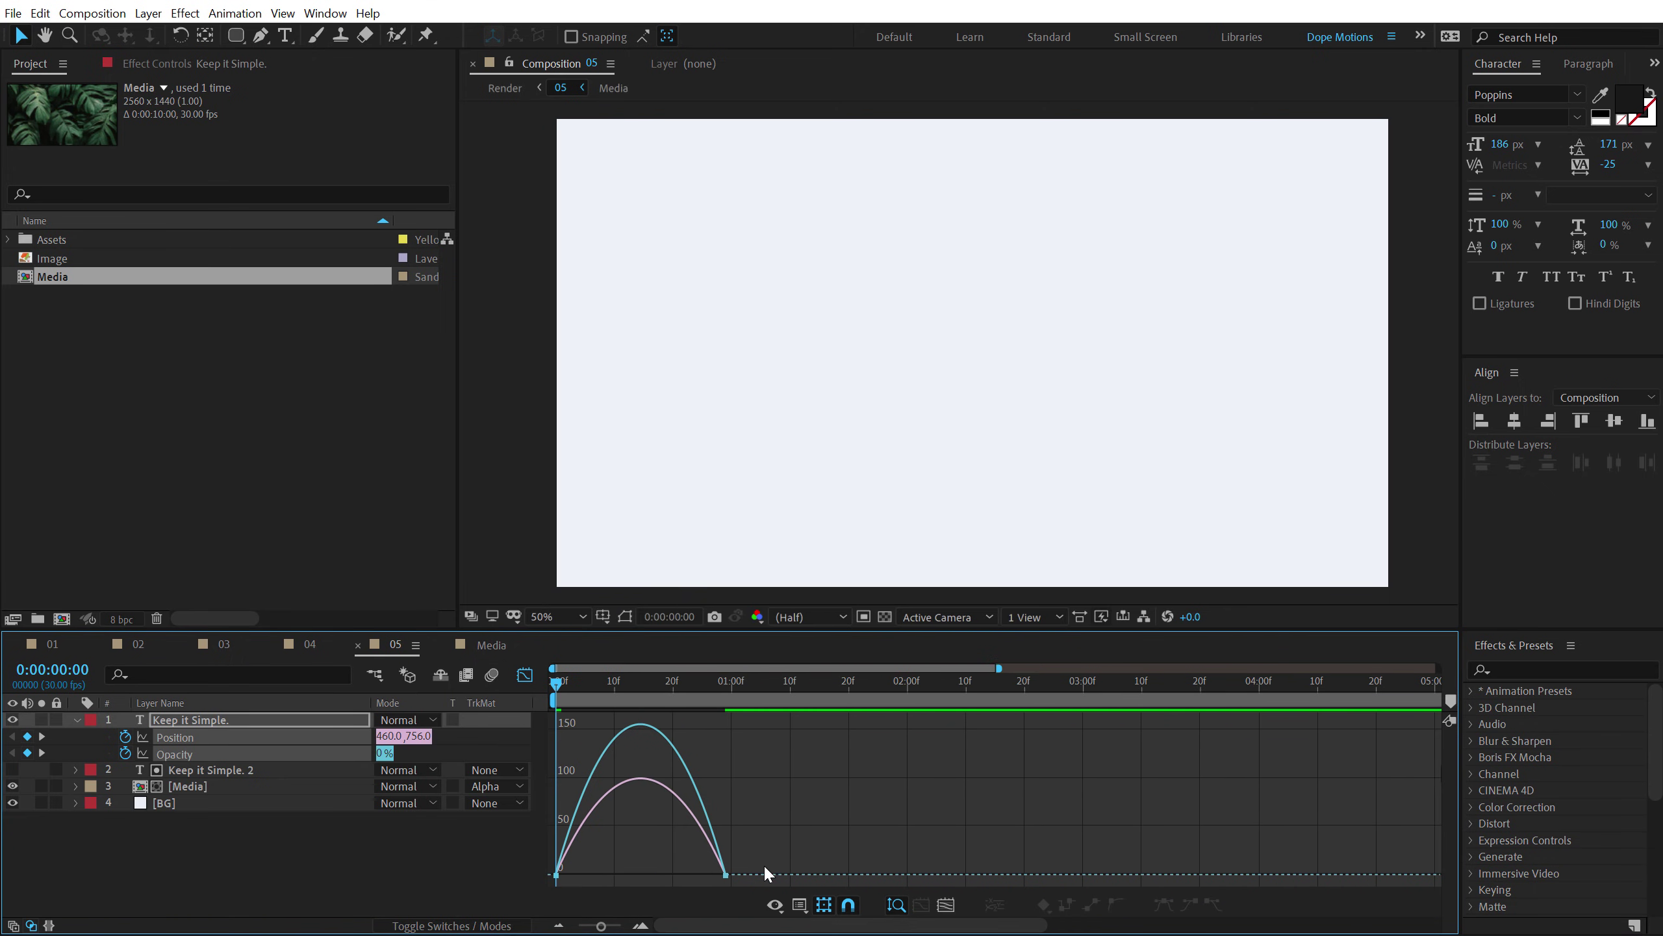
pyautogui.moveTo(764, 864); pyautogui.dragTo(590, 874)
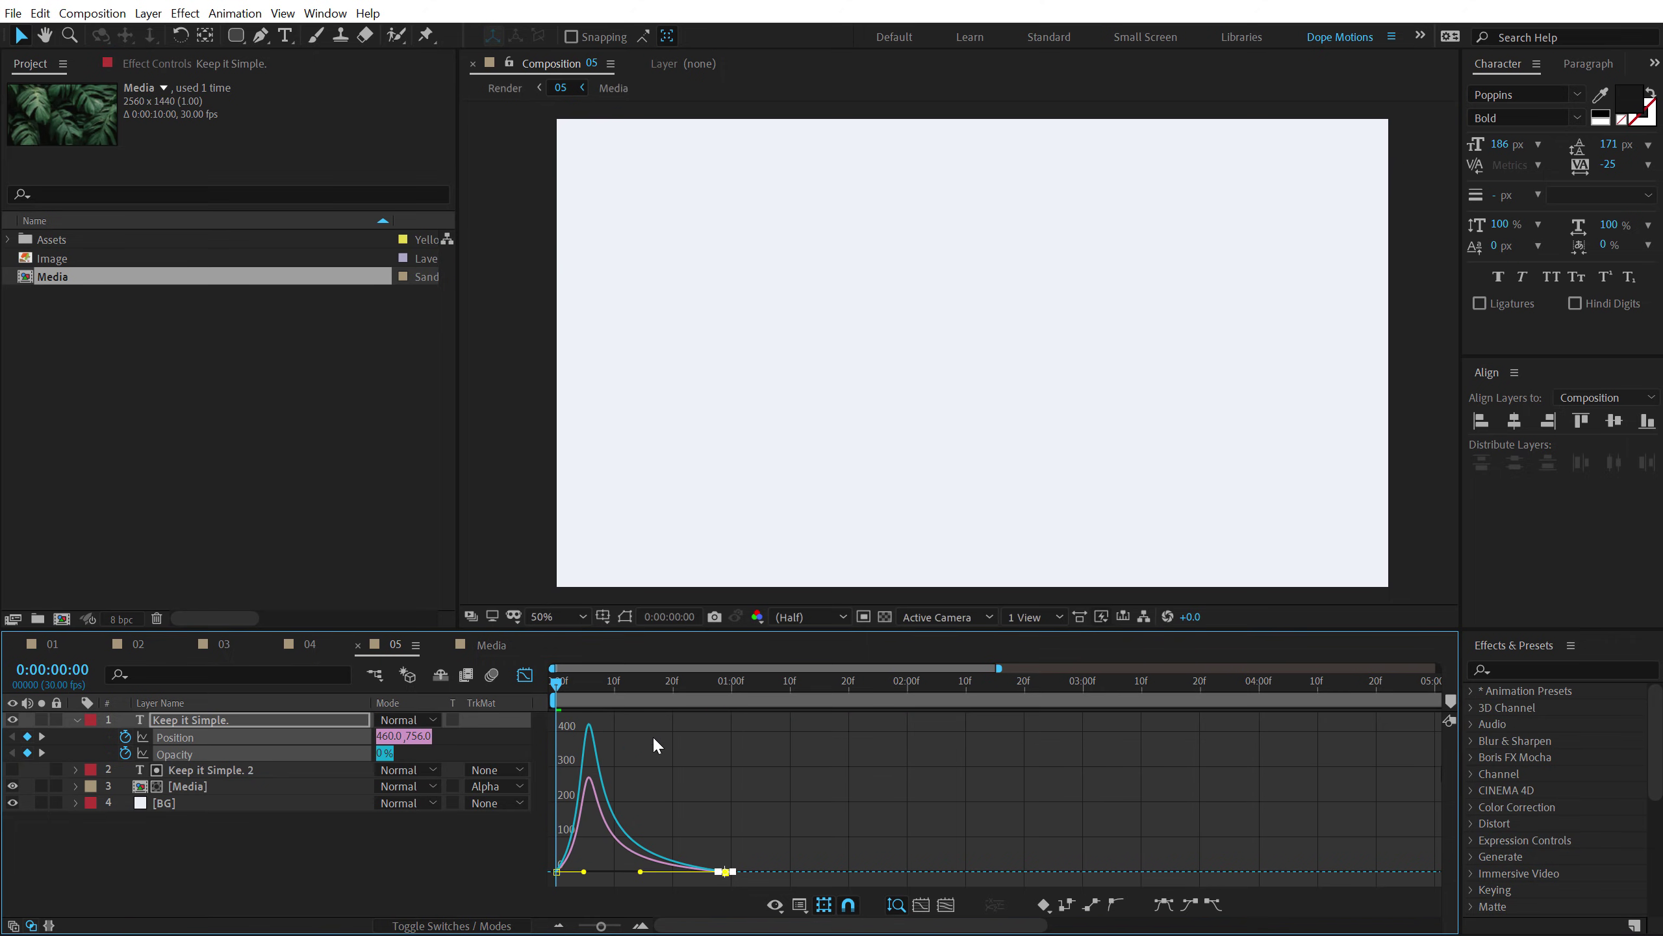
pyautogui.press('space')
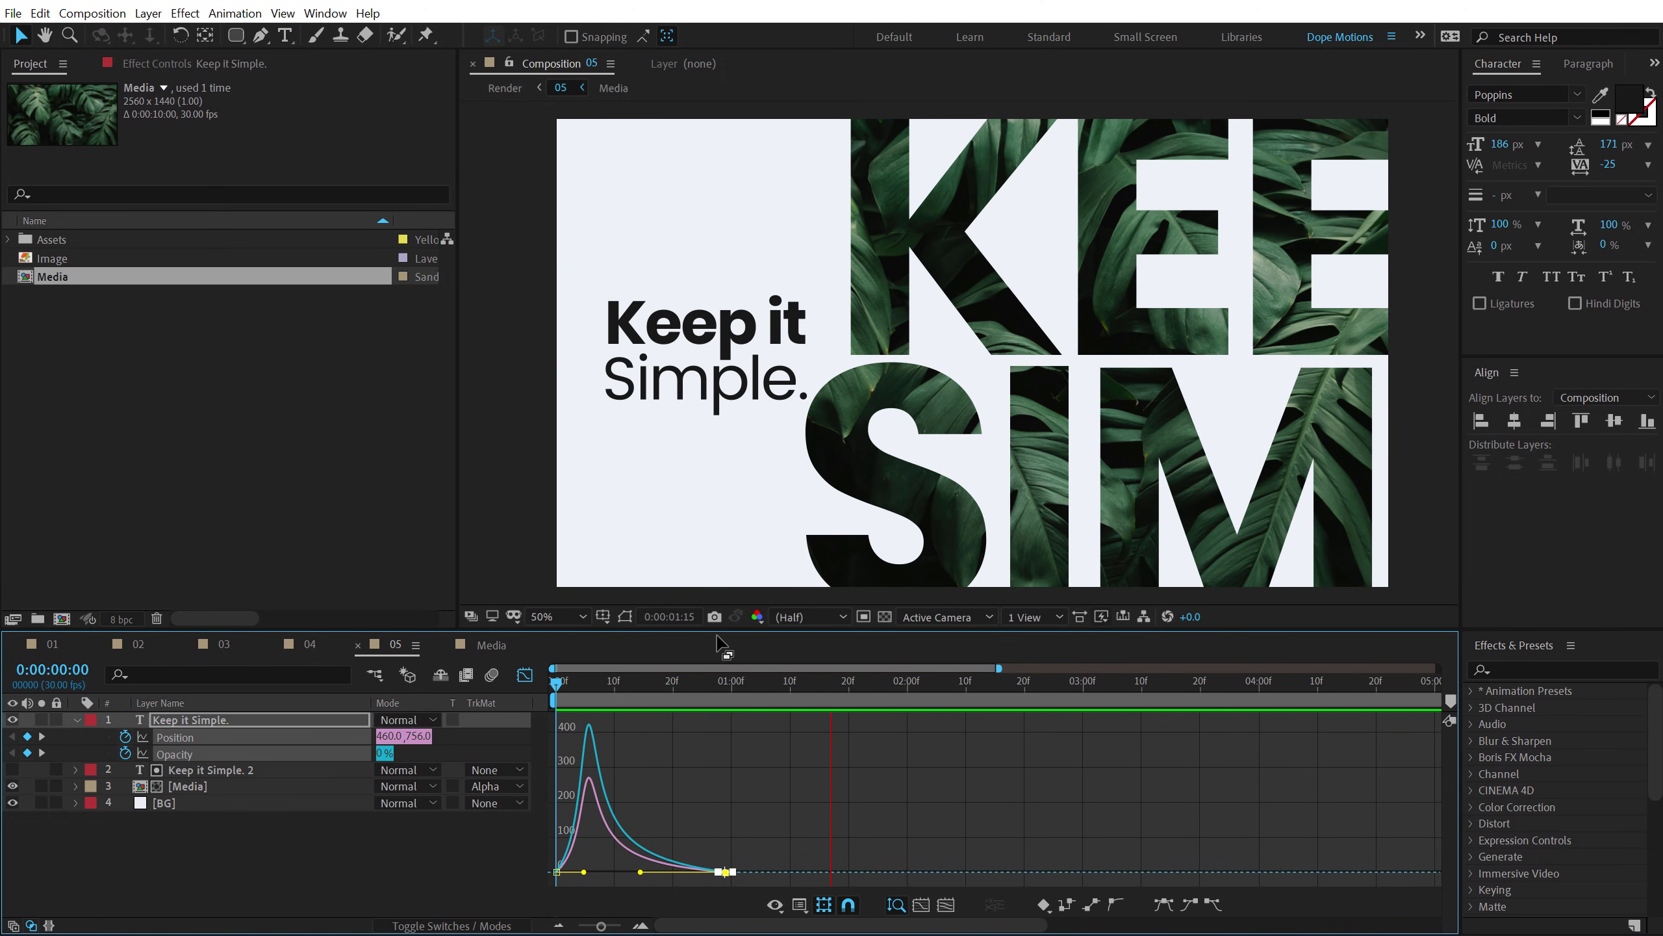
pyautogui.click(931, 685)
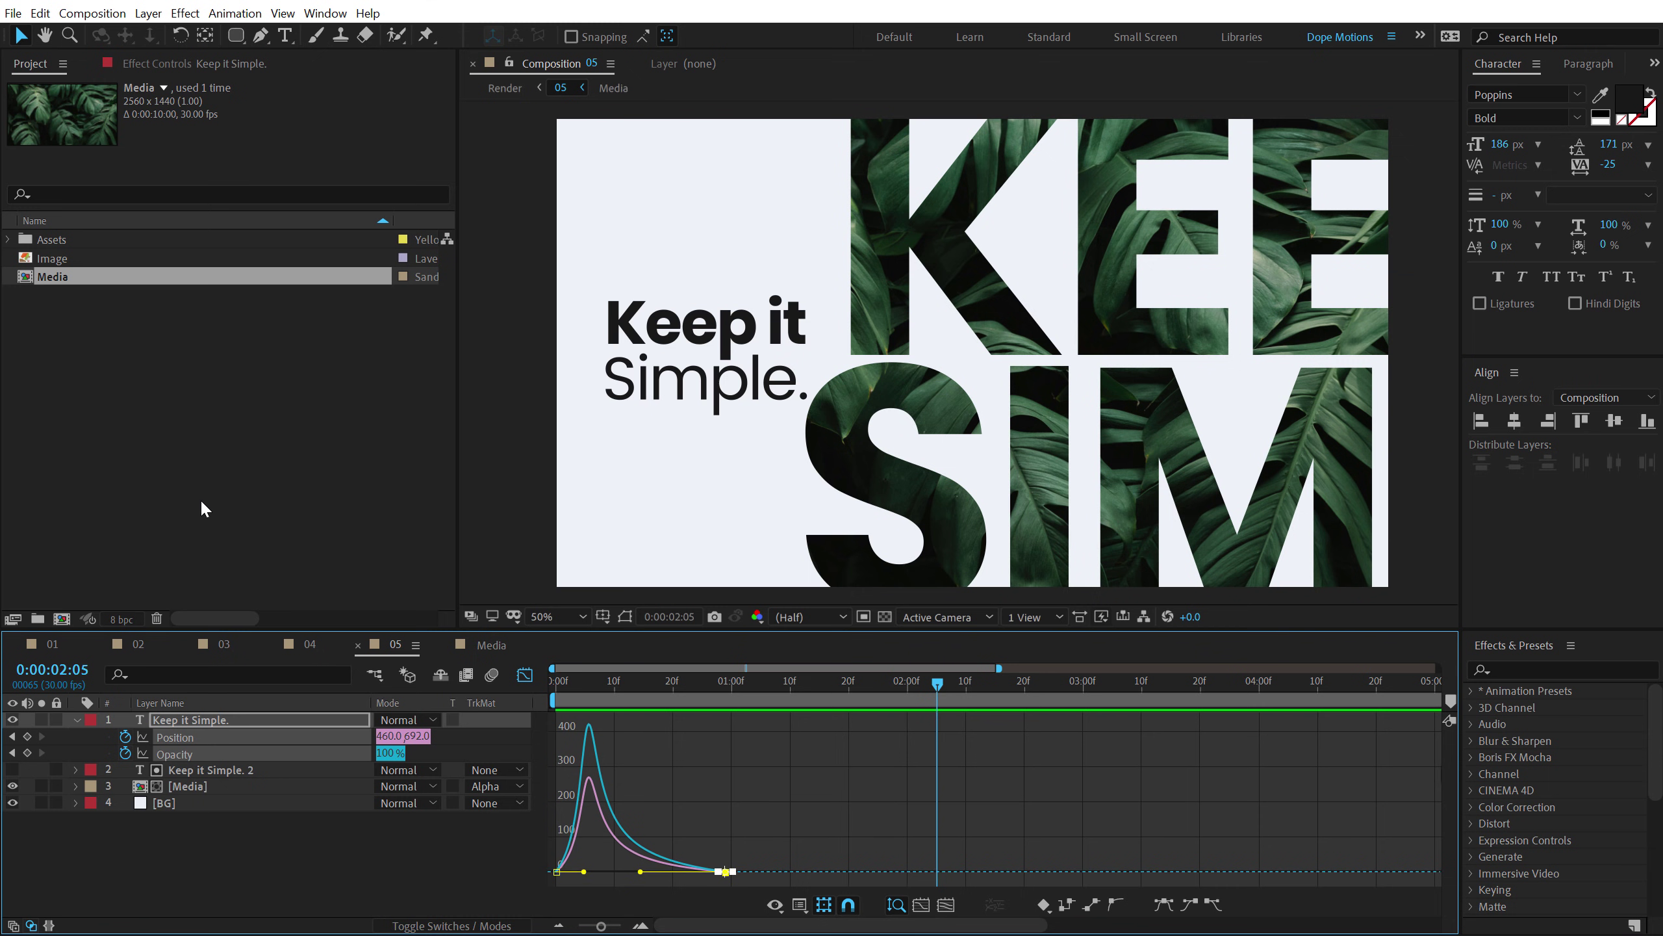
# Replace the large matte text with "CREATIVE DESIGN" on two lines
pyautogui.click(248, 550)
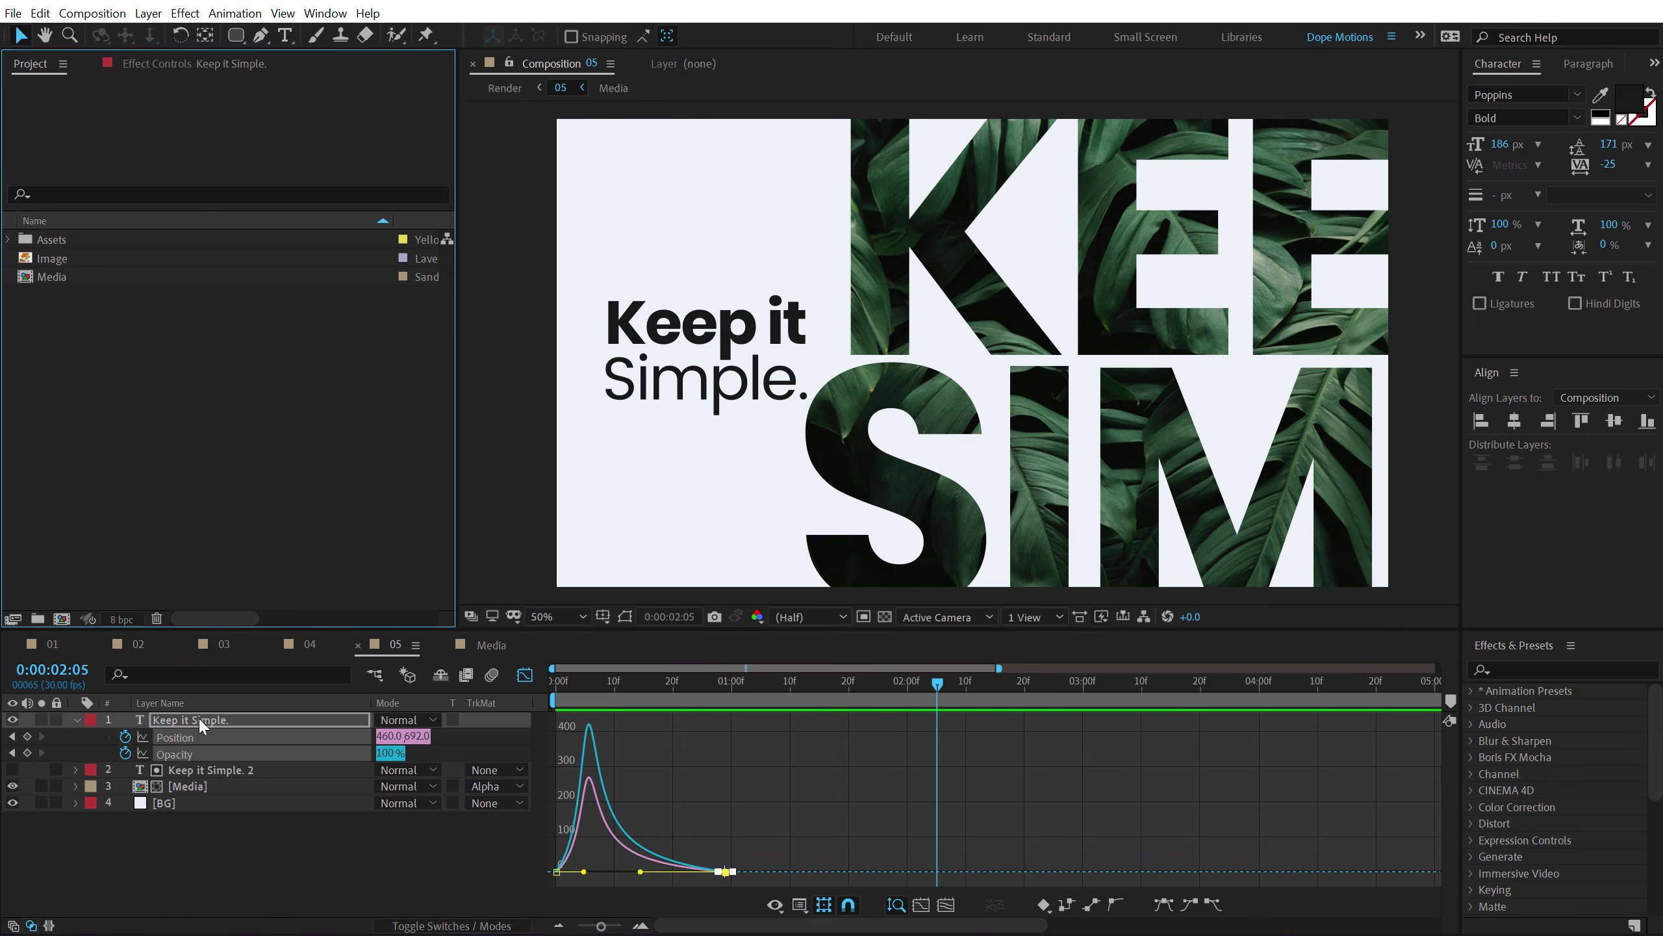
pyautogui.doubleClick(183, 771)
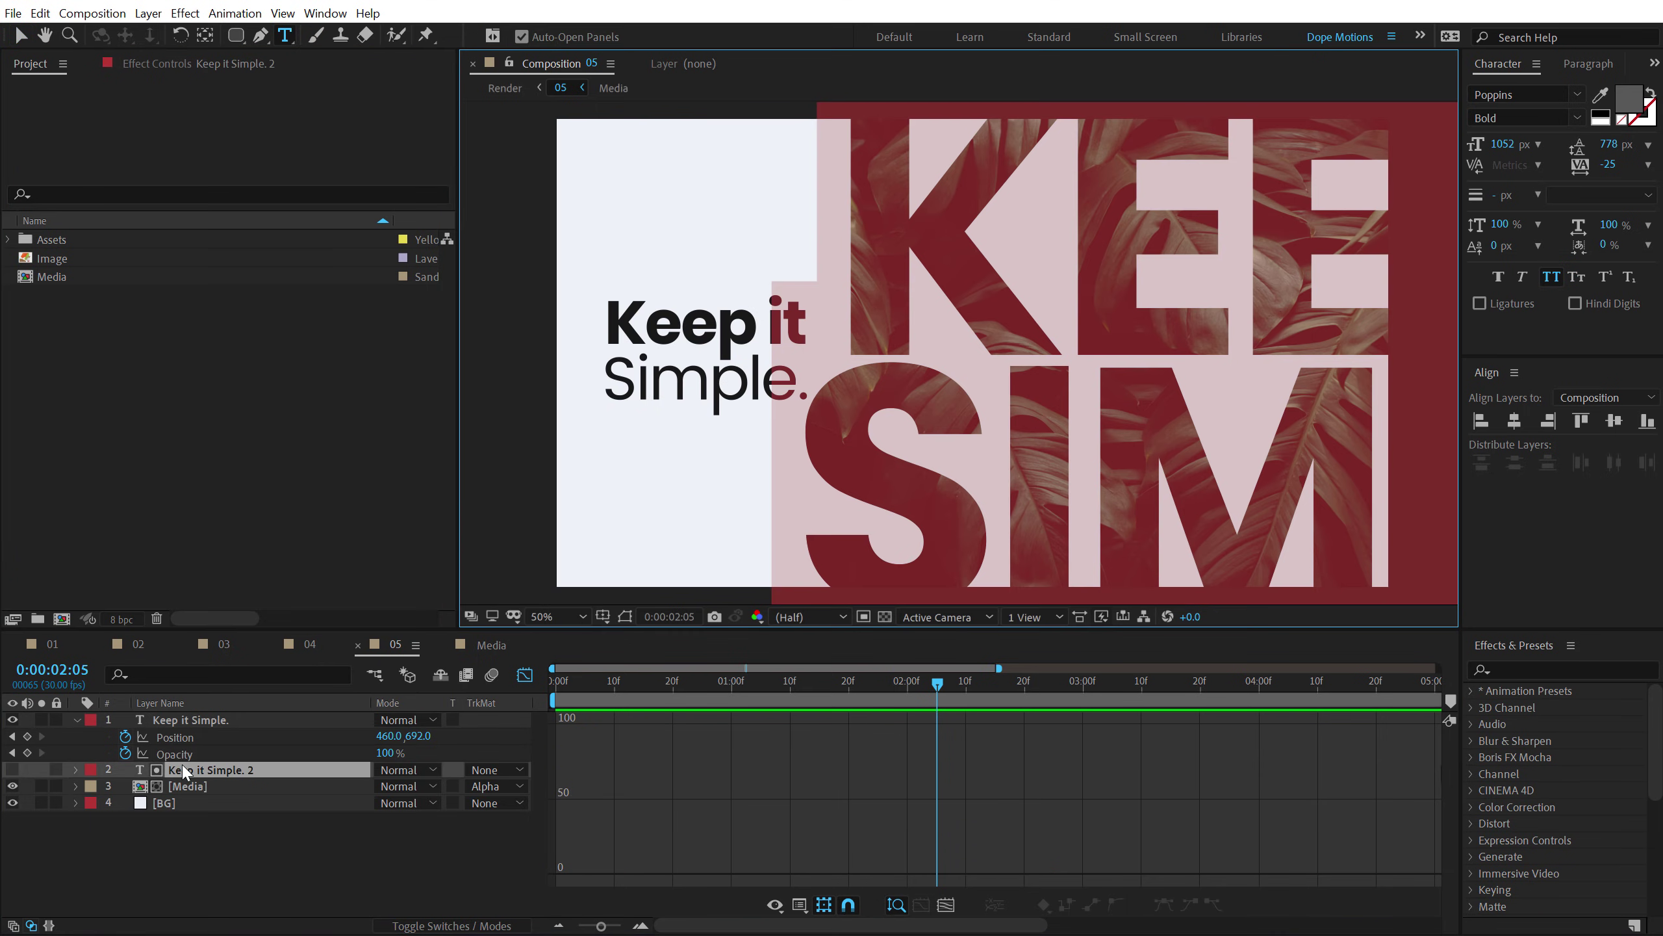
pyautogui.write('CREATIVE')
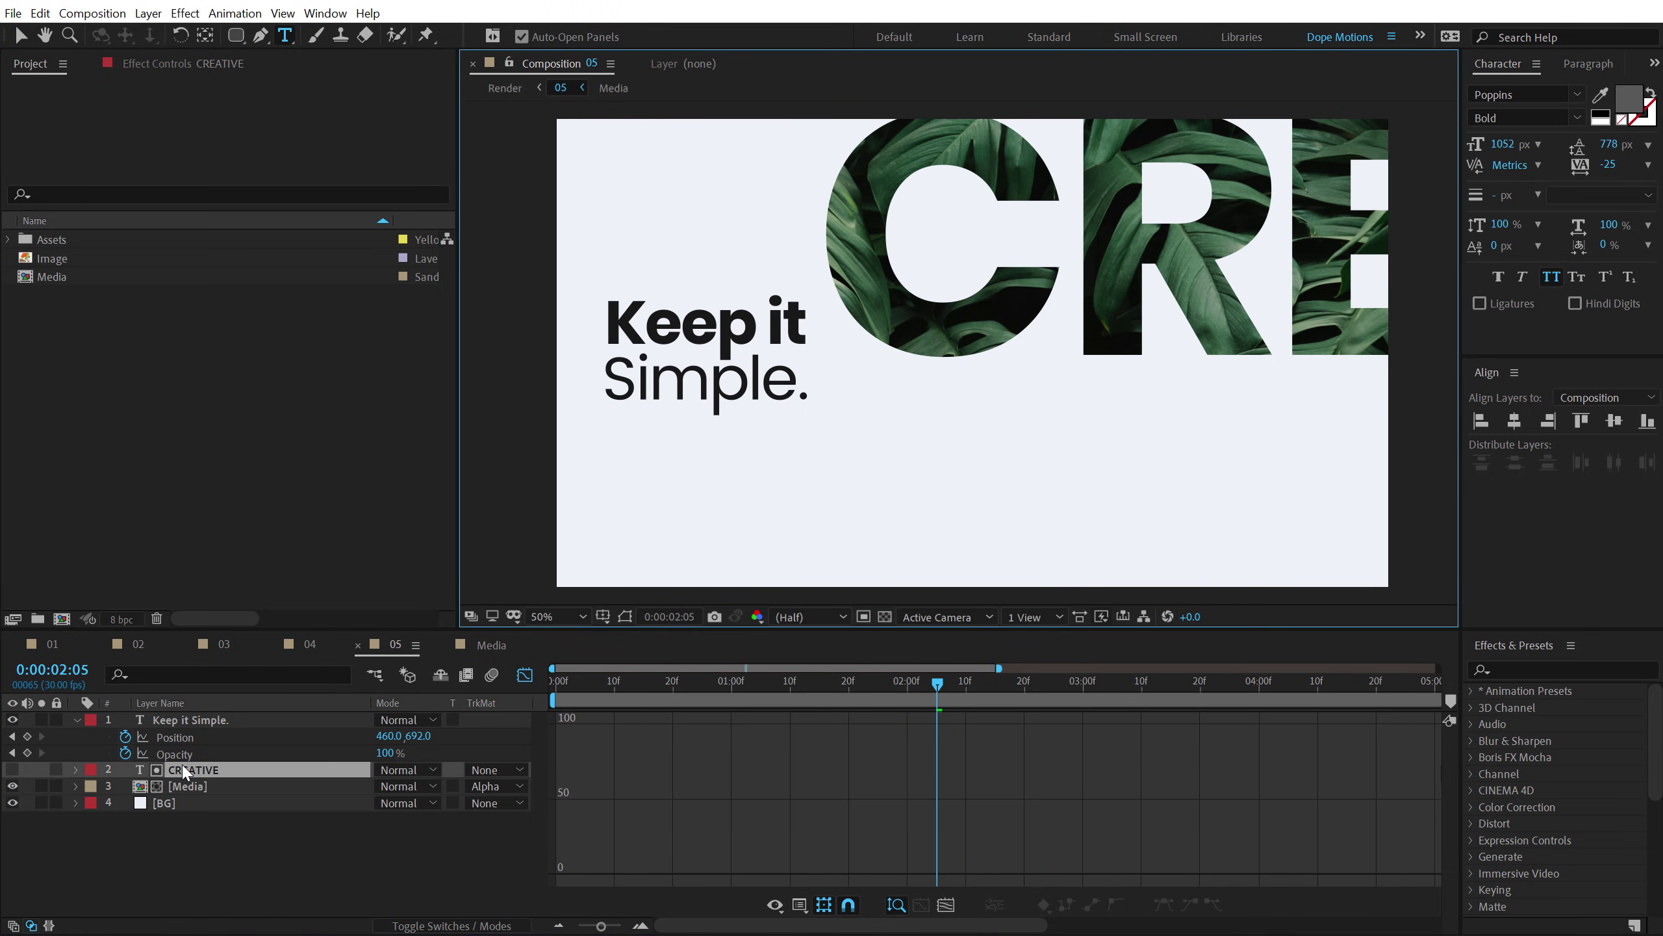
pyautogui.hotkey('ctrl', 'Home')
pyautogui.press('Return')
pyautogui.write('DESIGN')
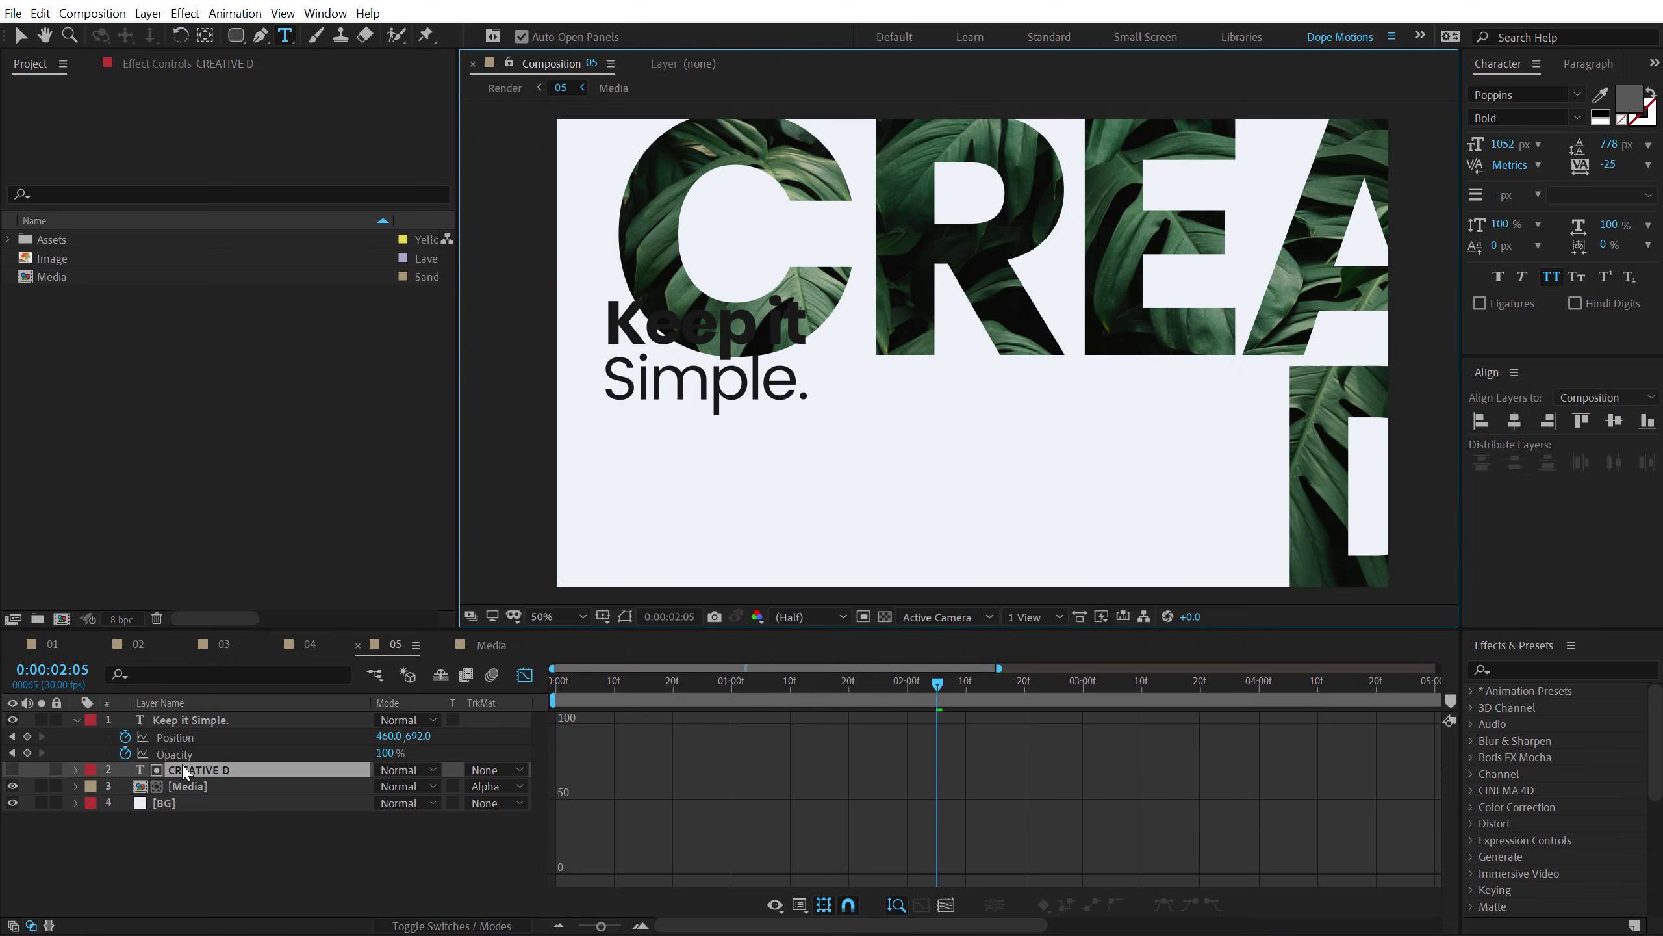
pyautogui.click(30, 41)
# Left-align the large matte text and move it to Position 828, 726 at 0:00:01:10
pyautogui.click(1581, 66)
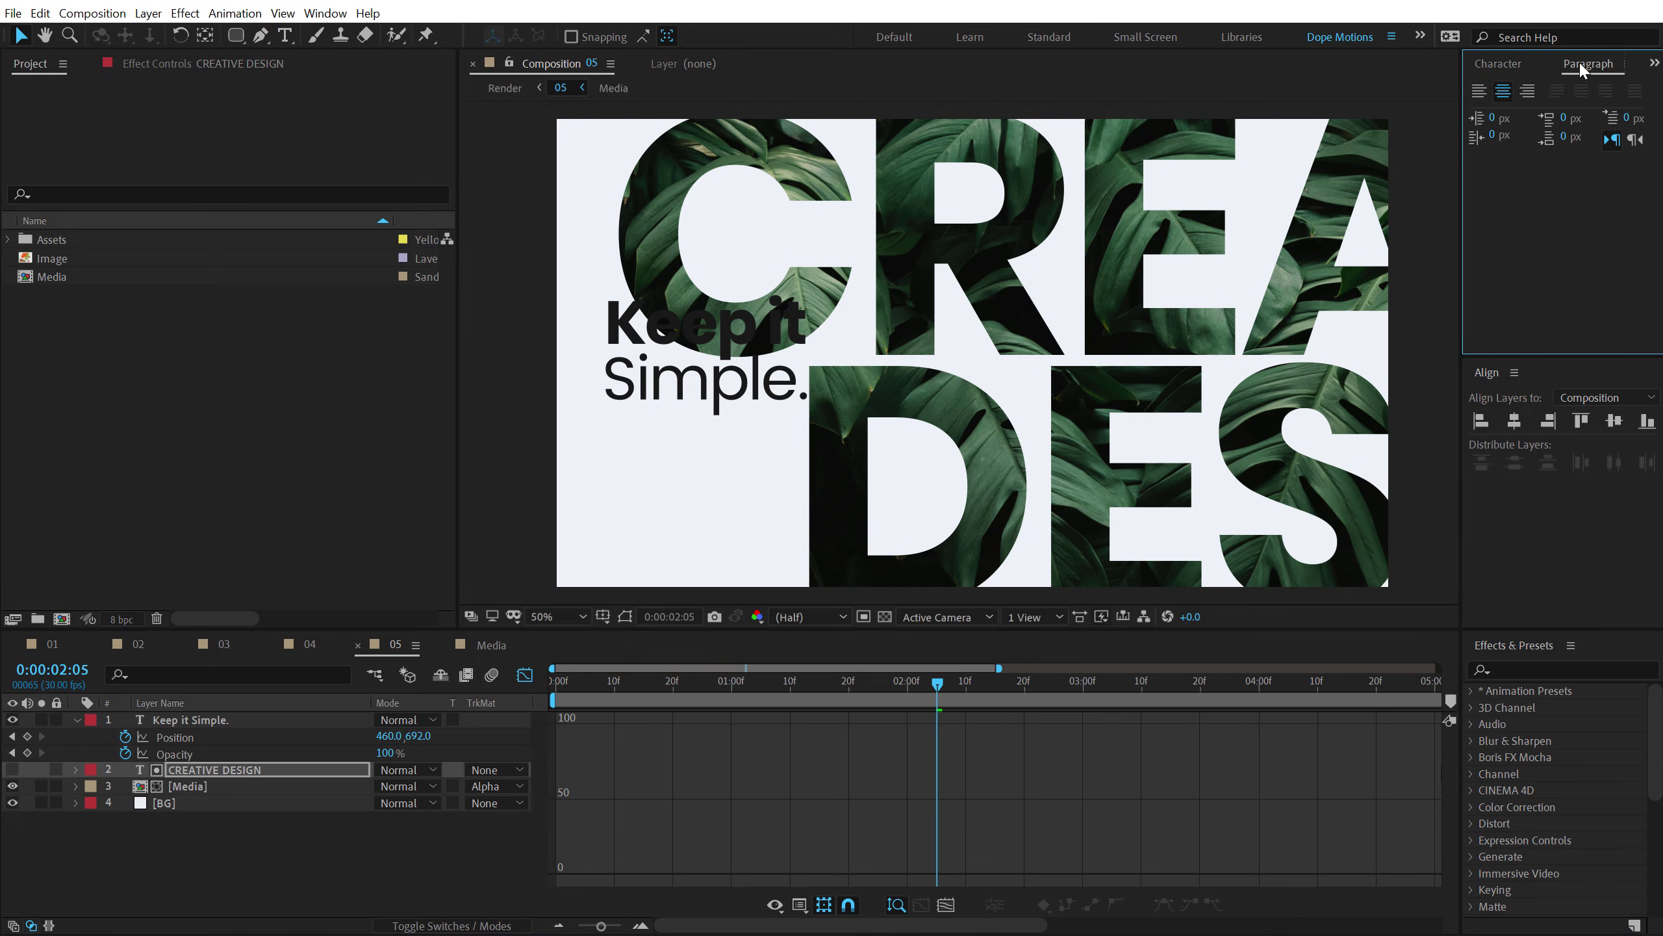
pyautogui.click(1480, 95)
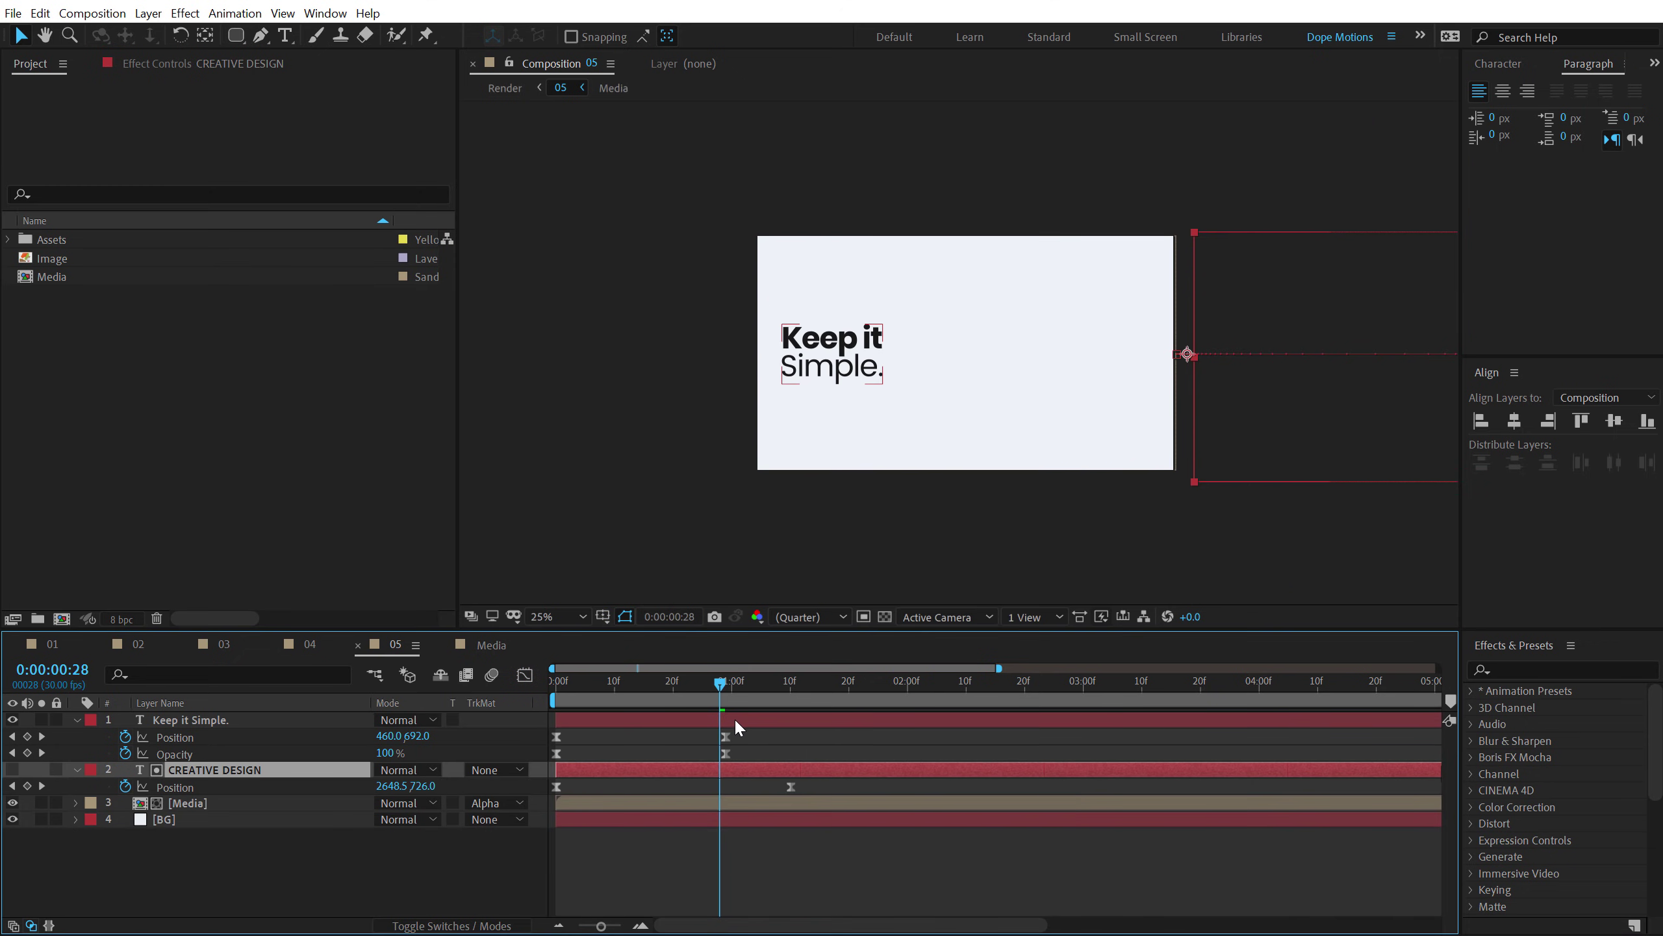
pyautogui.moveTo(771, 676); pyautogui.dragTo(792, 680)
pyautogui.moveTo(1296, 419); pyautogui.dragTo(1013, 425)
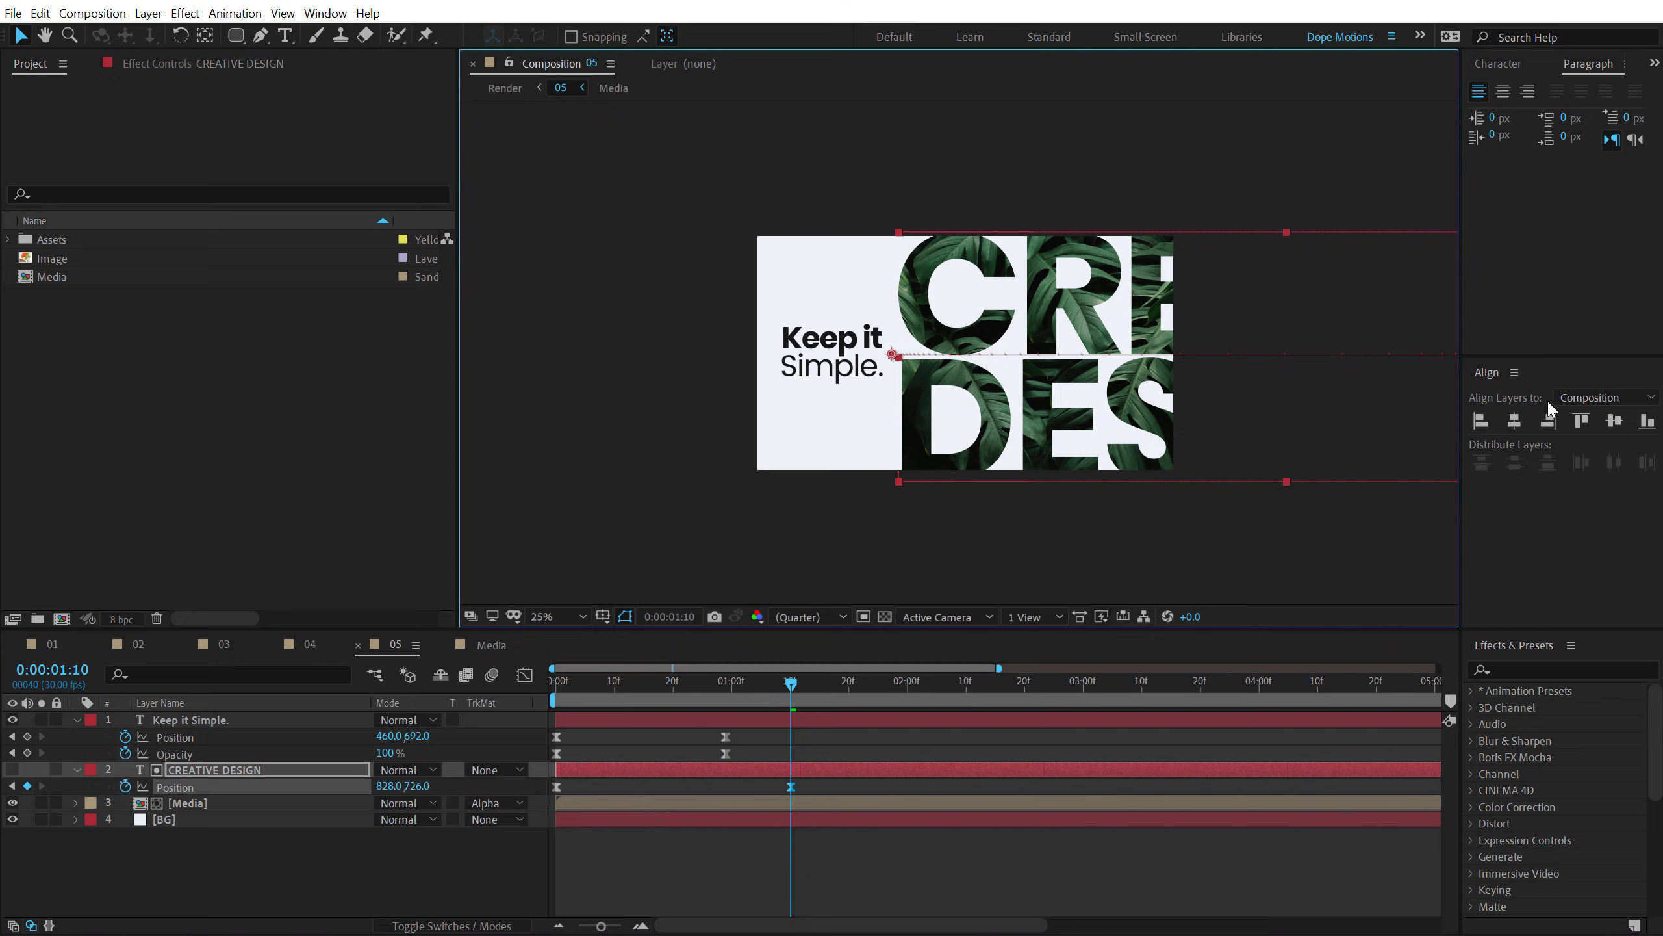
# Turn off All Caps for the large matte text and replace its wording with "Create Design" on two lines
pyautogui.click(1500, 64)
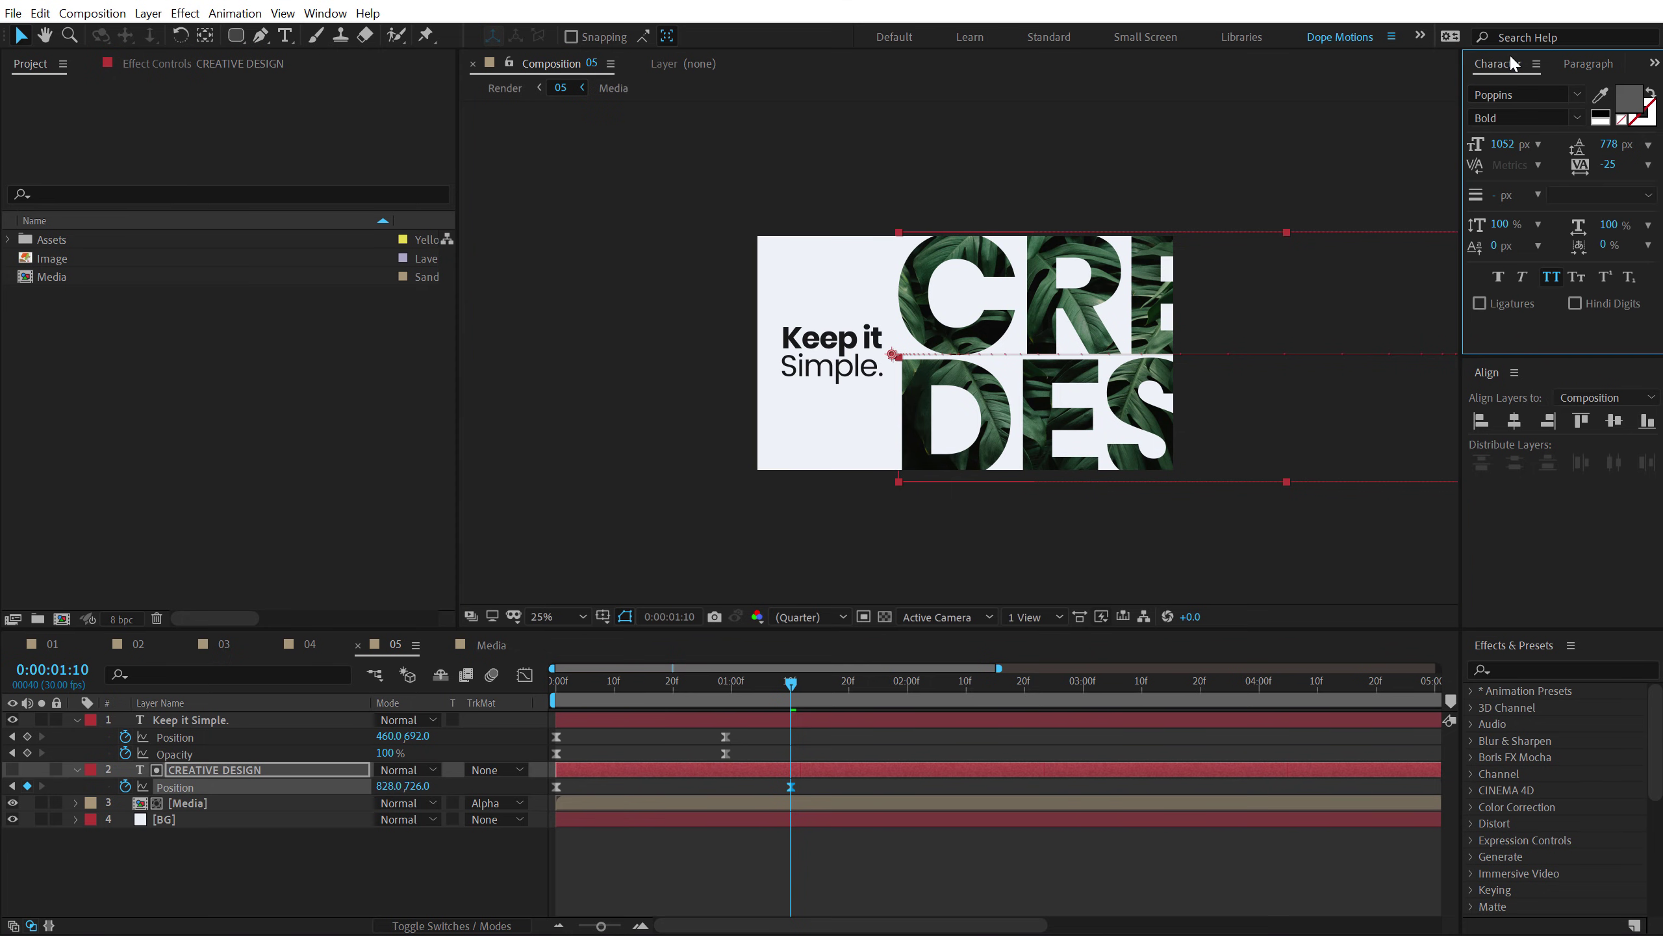
pyautogui.click(1553, 280)
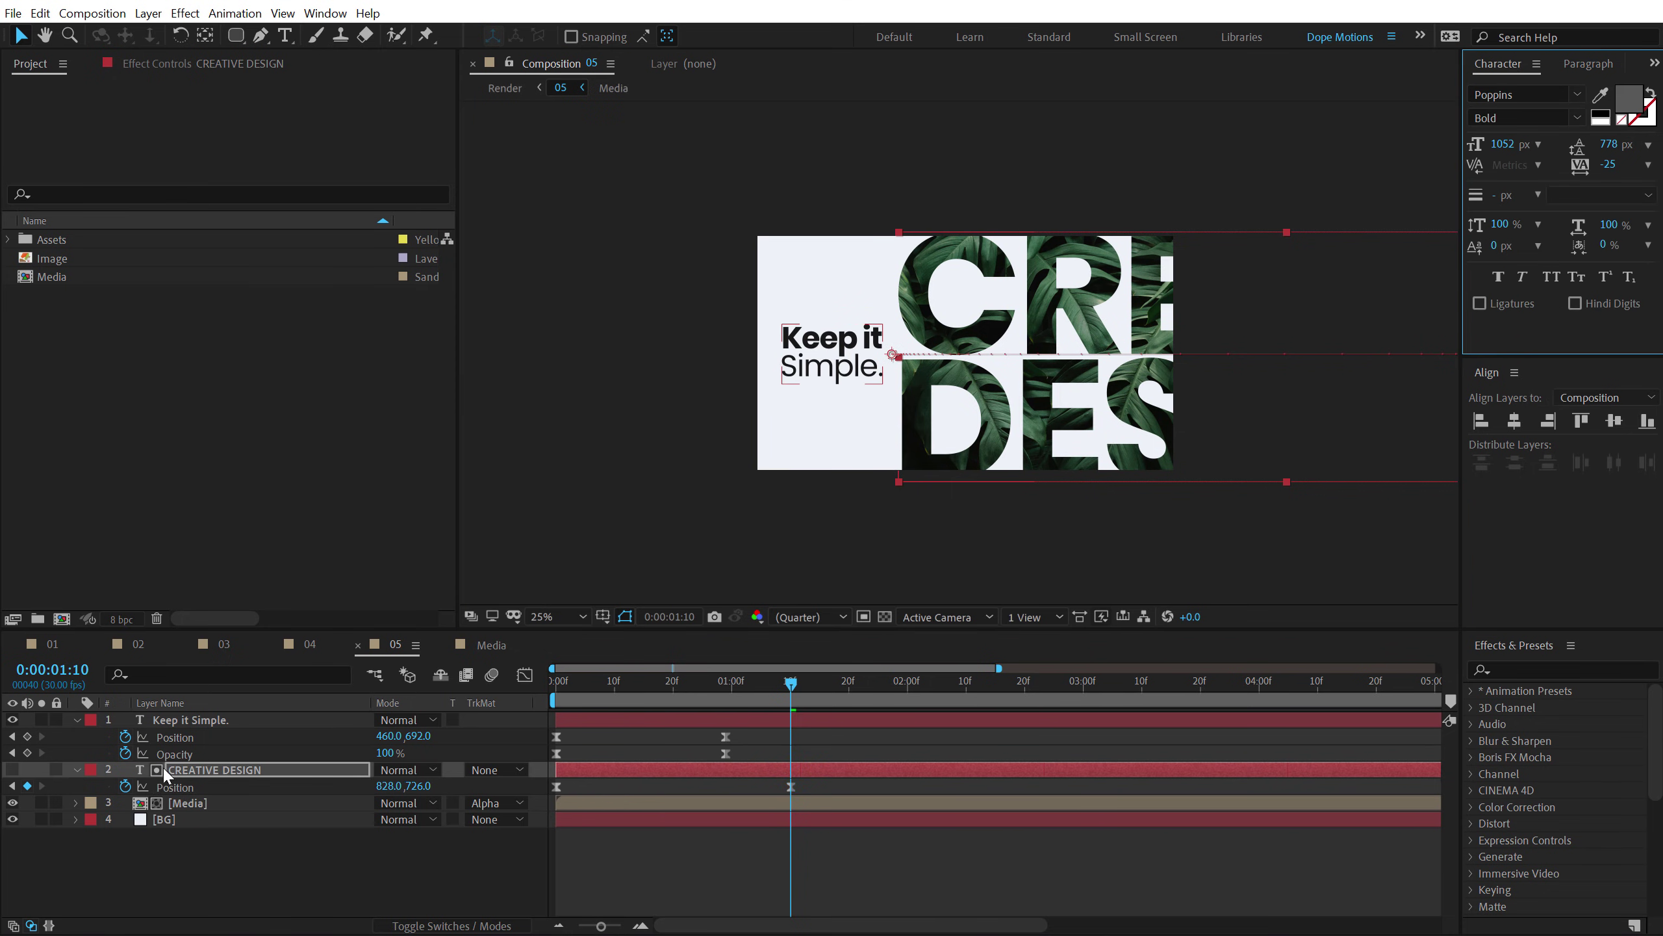
pyautogui.doubleClick(210, 768)
pyautogui.write('Cr')
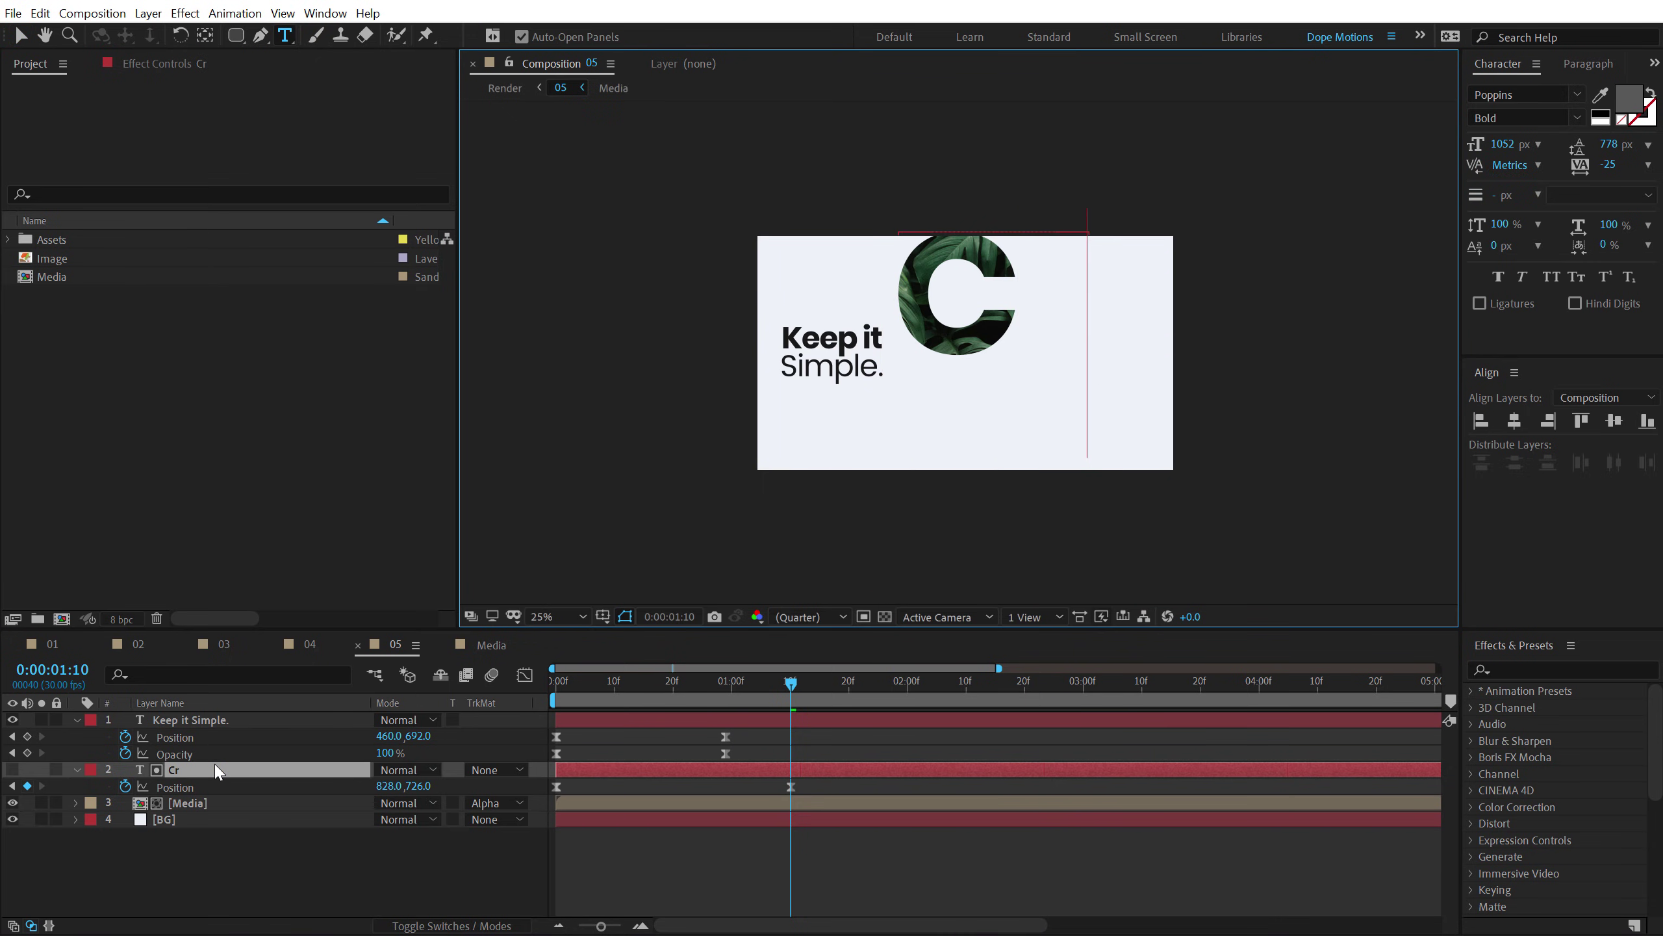
pyautogui.write('eate Design')
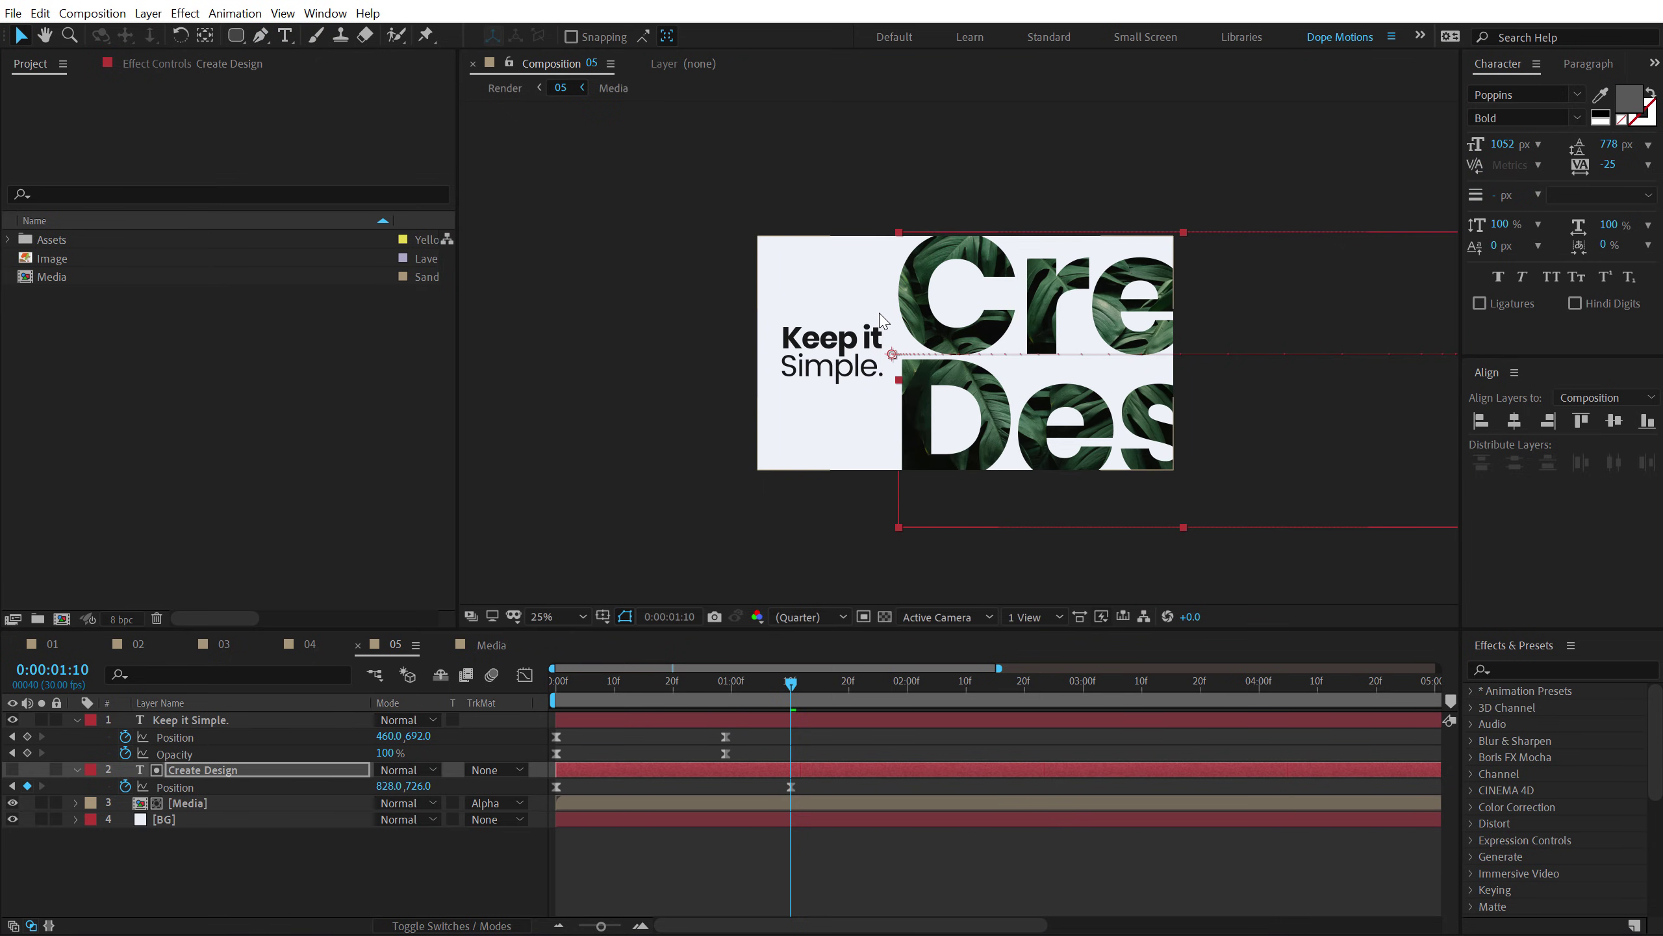
# Change the font of the large matte text "Create Design" to Pacifico Regular
pyautogui.scroll(1, 886, 317)
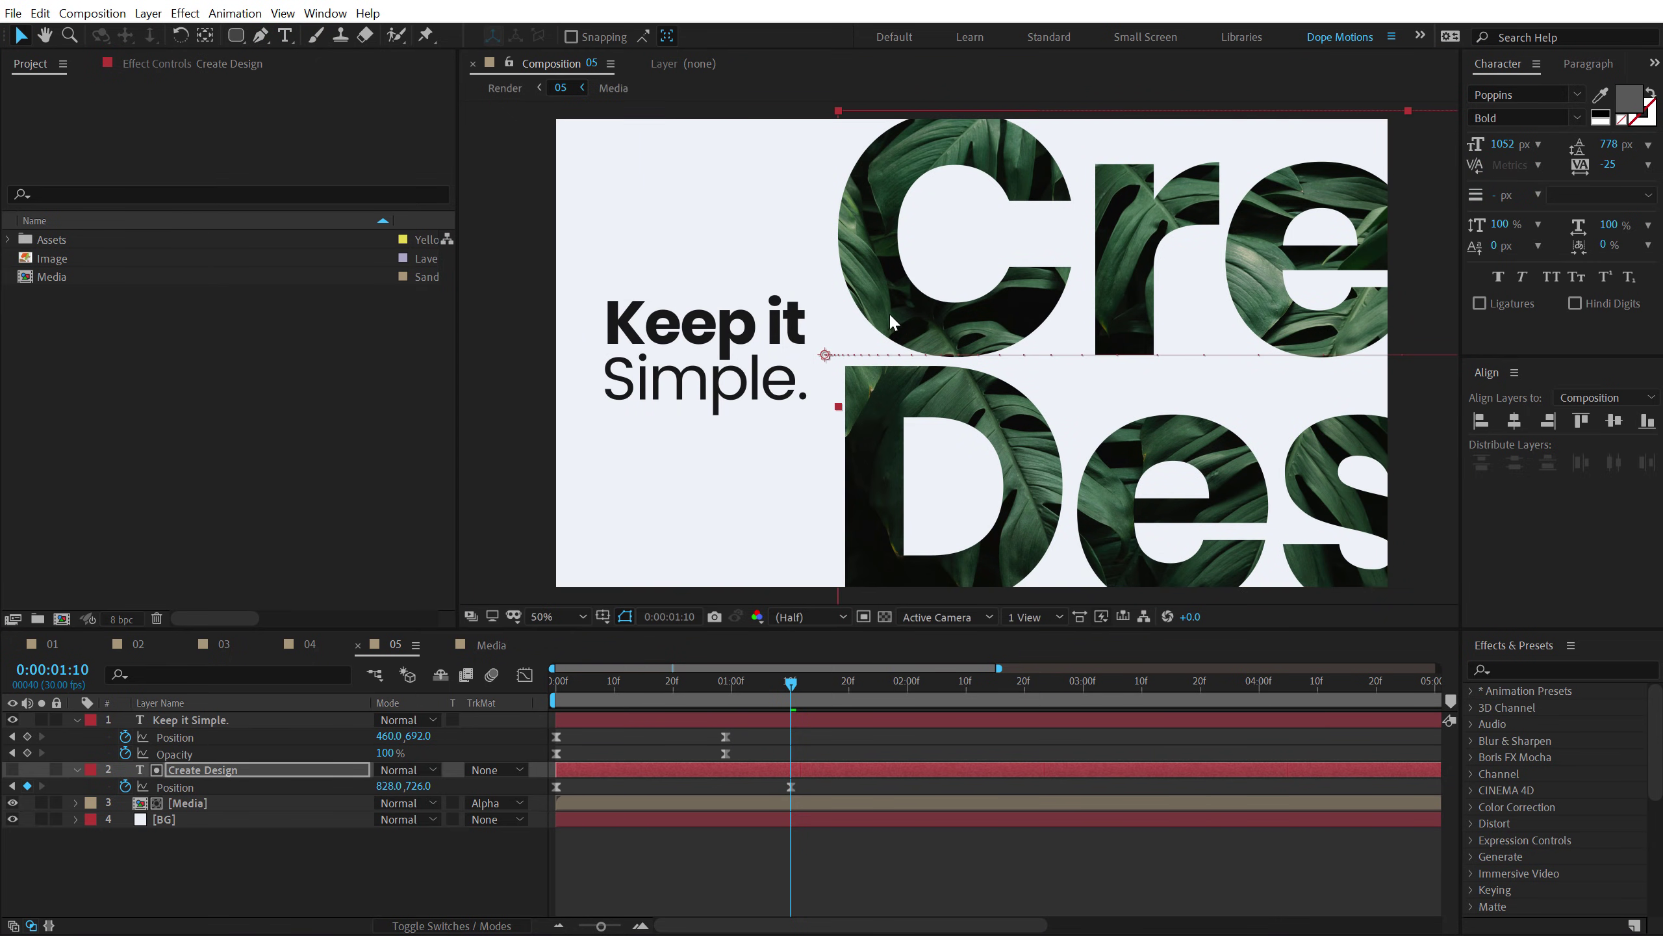
pyautogui.click(1577, 119)
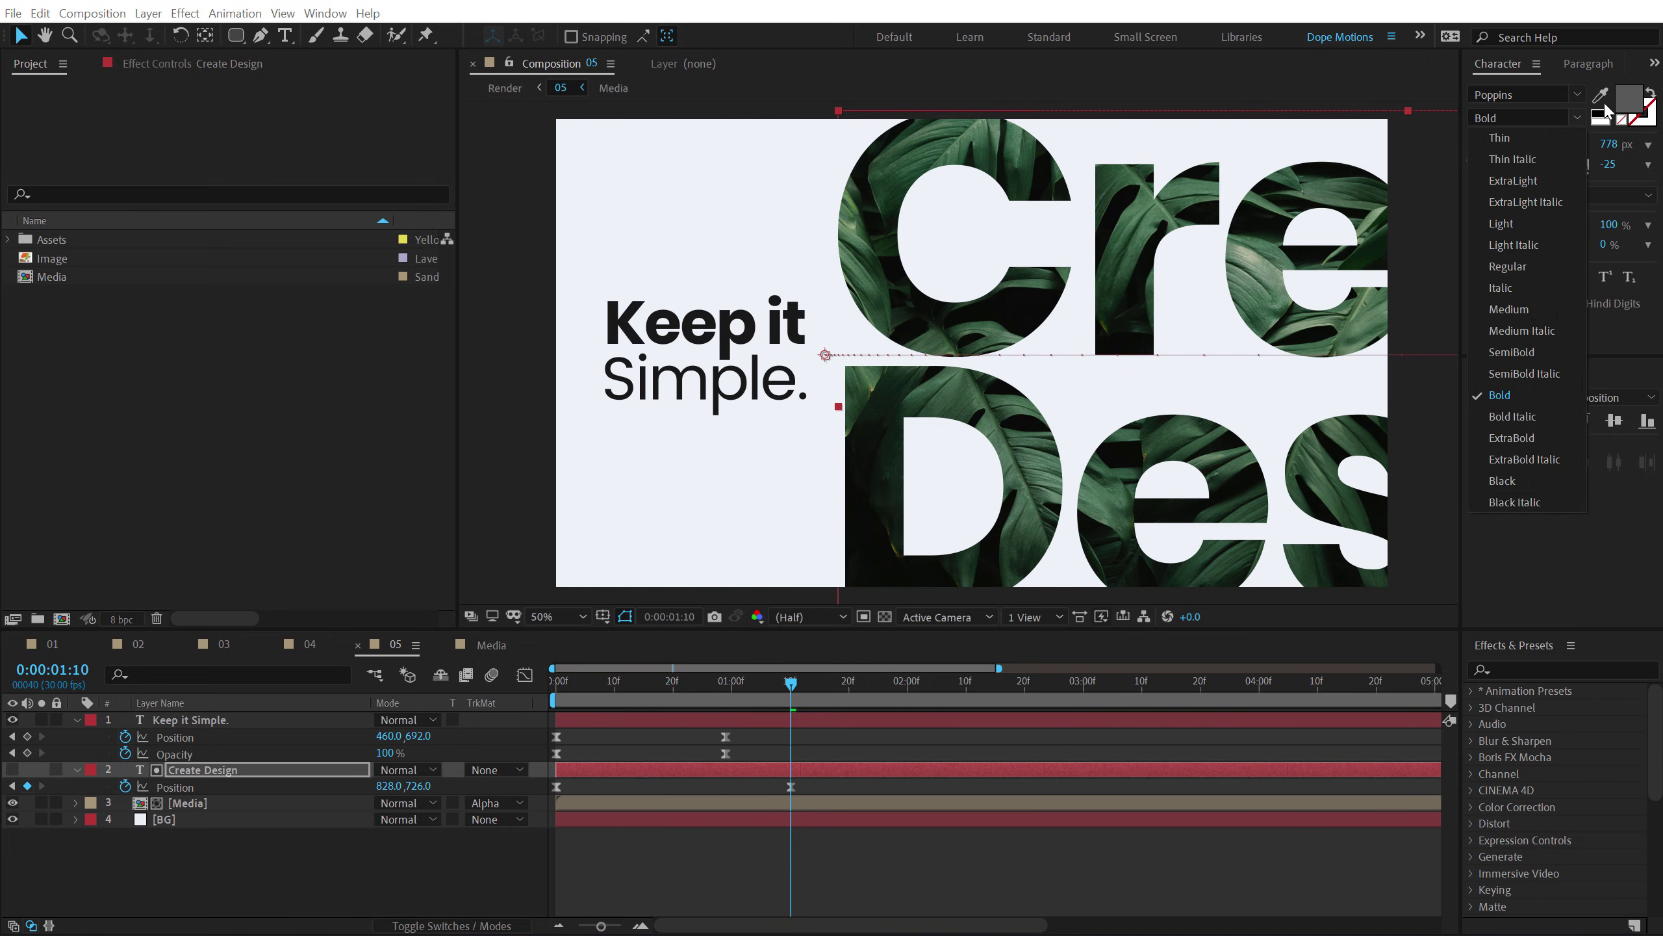
pyautogui.press('Escape')
pyautogui.click(1577, 94)
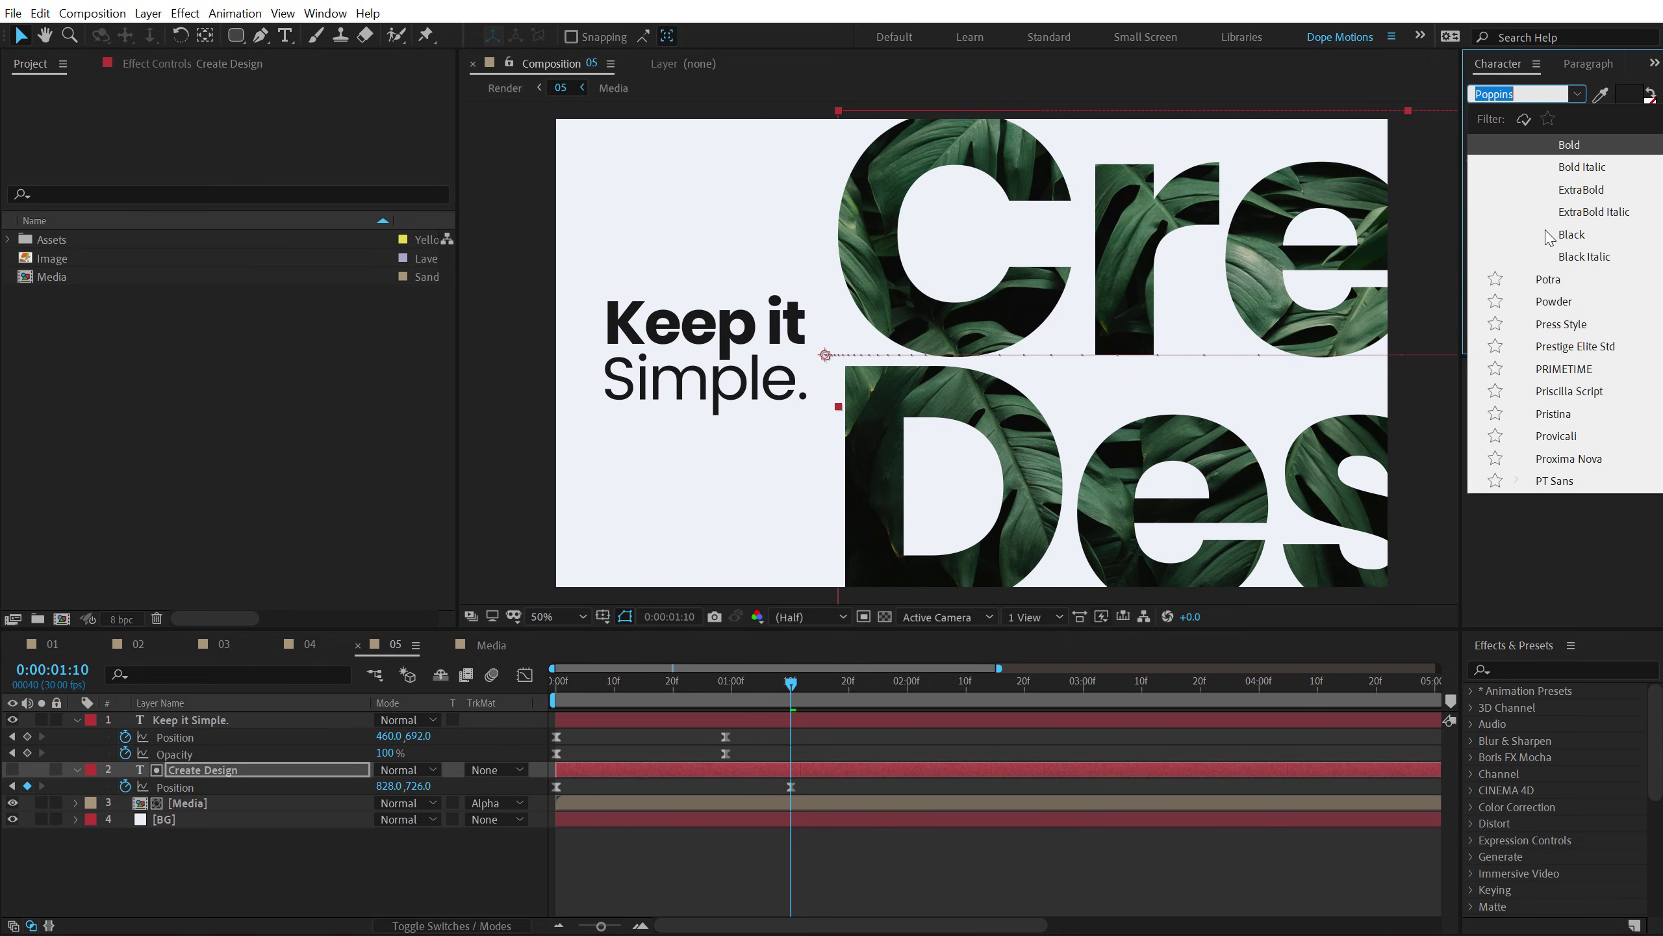
pyautogui.write('Pacifico')
pyautogui.press('Return')
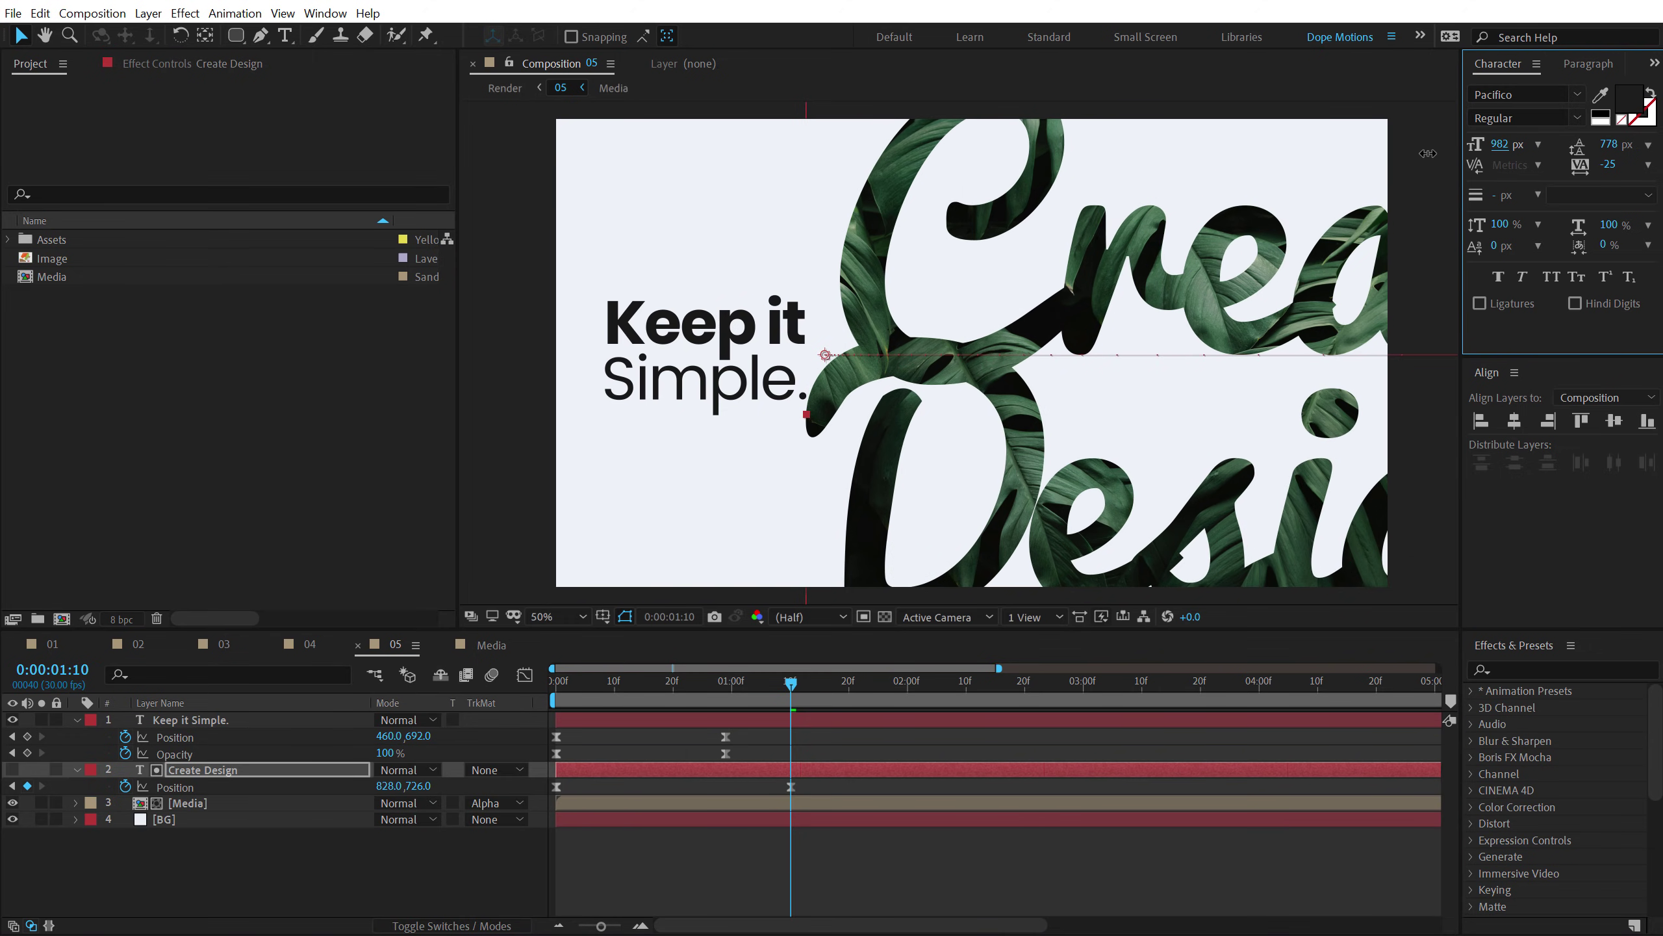
# Set the large matte text to 753 px with 726 px leading, 0 tracking and Faux Bold, and adjust its Position to 828, 684
pyautogui.moveTo(1353, 163); pyautogui.dragTo(1308, 176)
pyautogui.moveTo(1496, 146); pyautogui.dragTo(1448, 150)
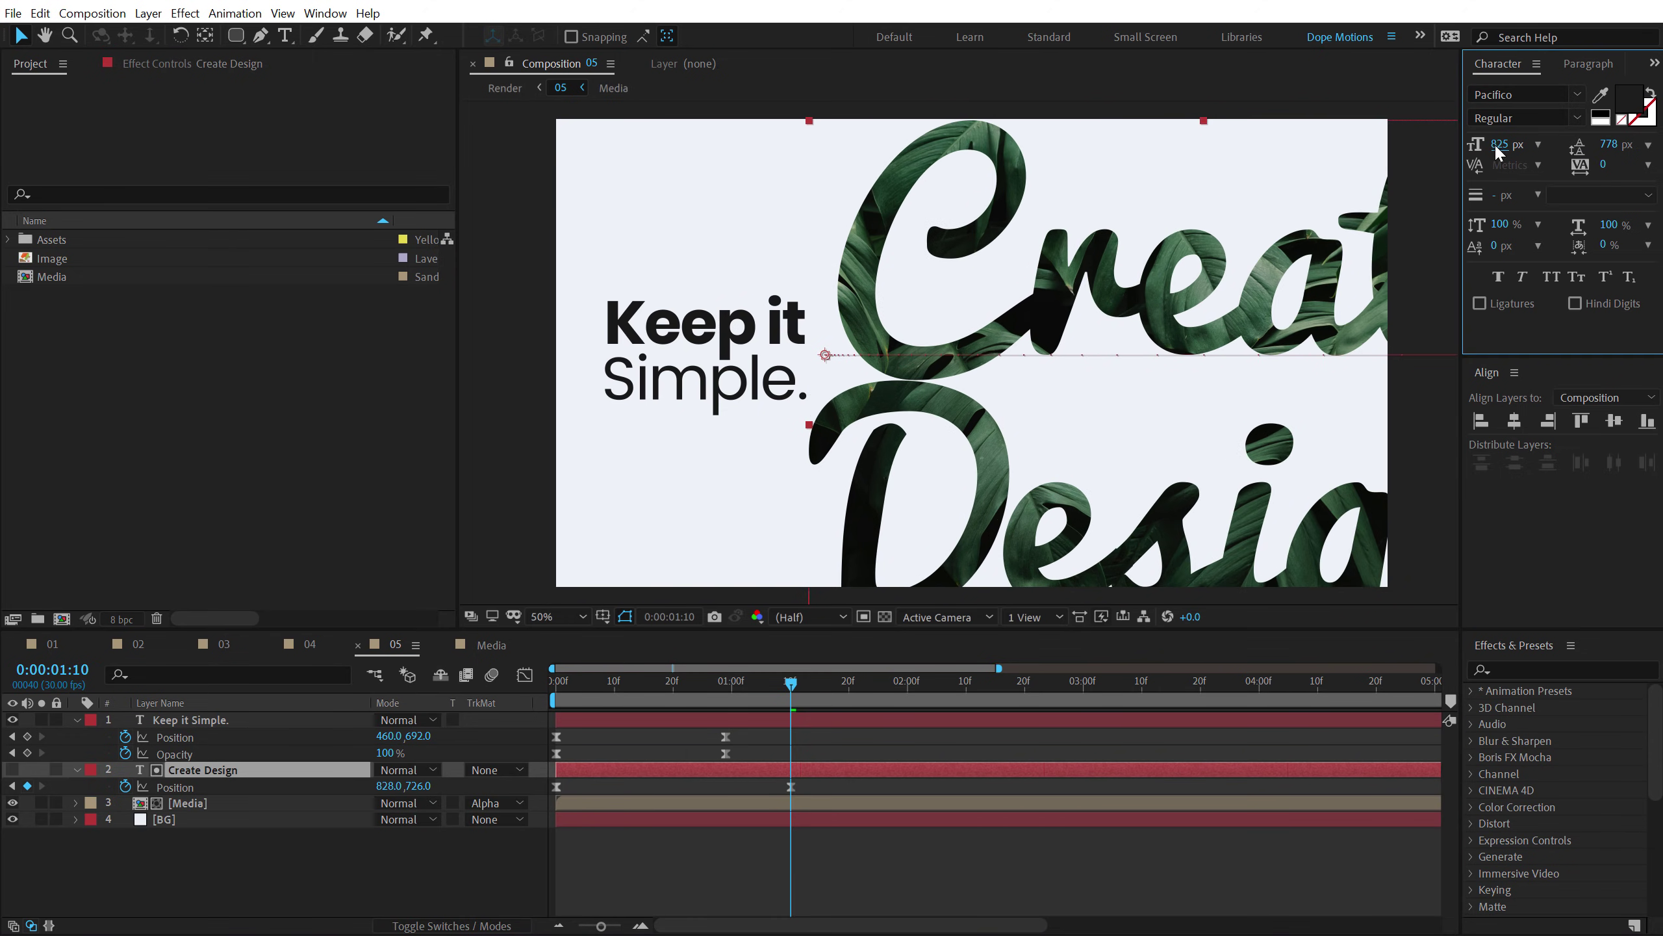
pyautogui.moveTo(1608, 144); pyautogui.dragTo(1540, 139)
pyautogui.click(1497, 282)
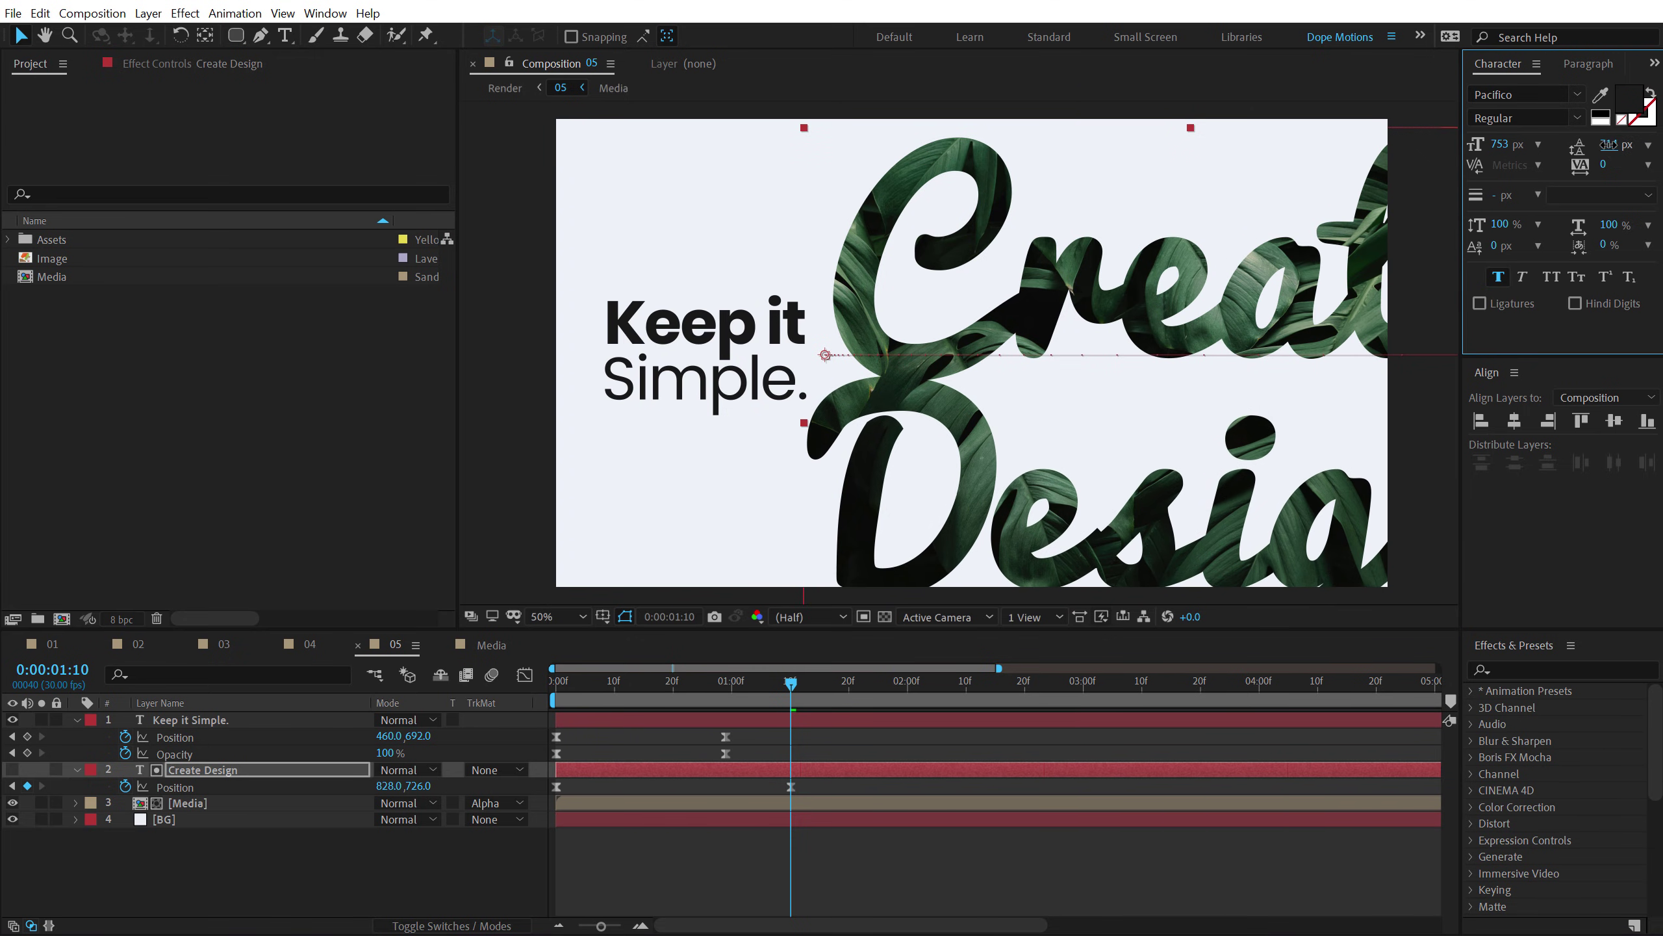
pyautogui.moveTo(792, 681); pyautogui.dragTo(853, 684)
pyautogui.press(',')
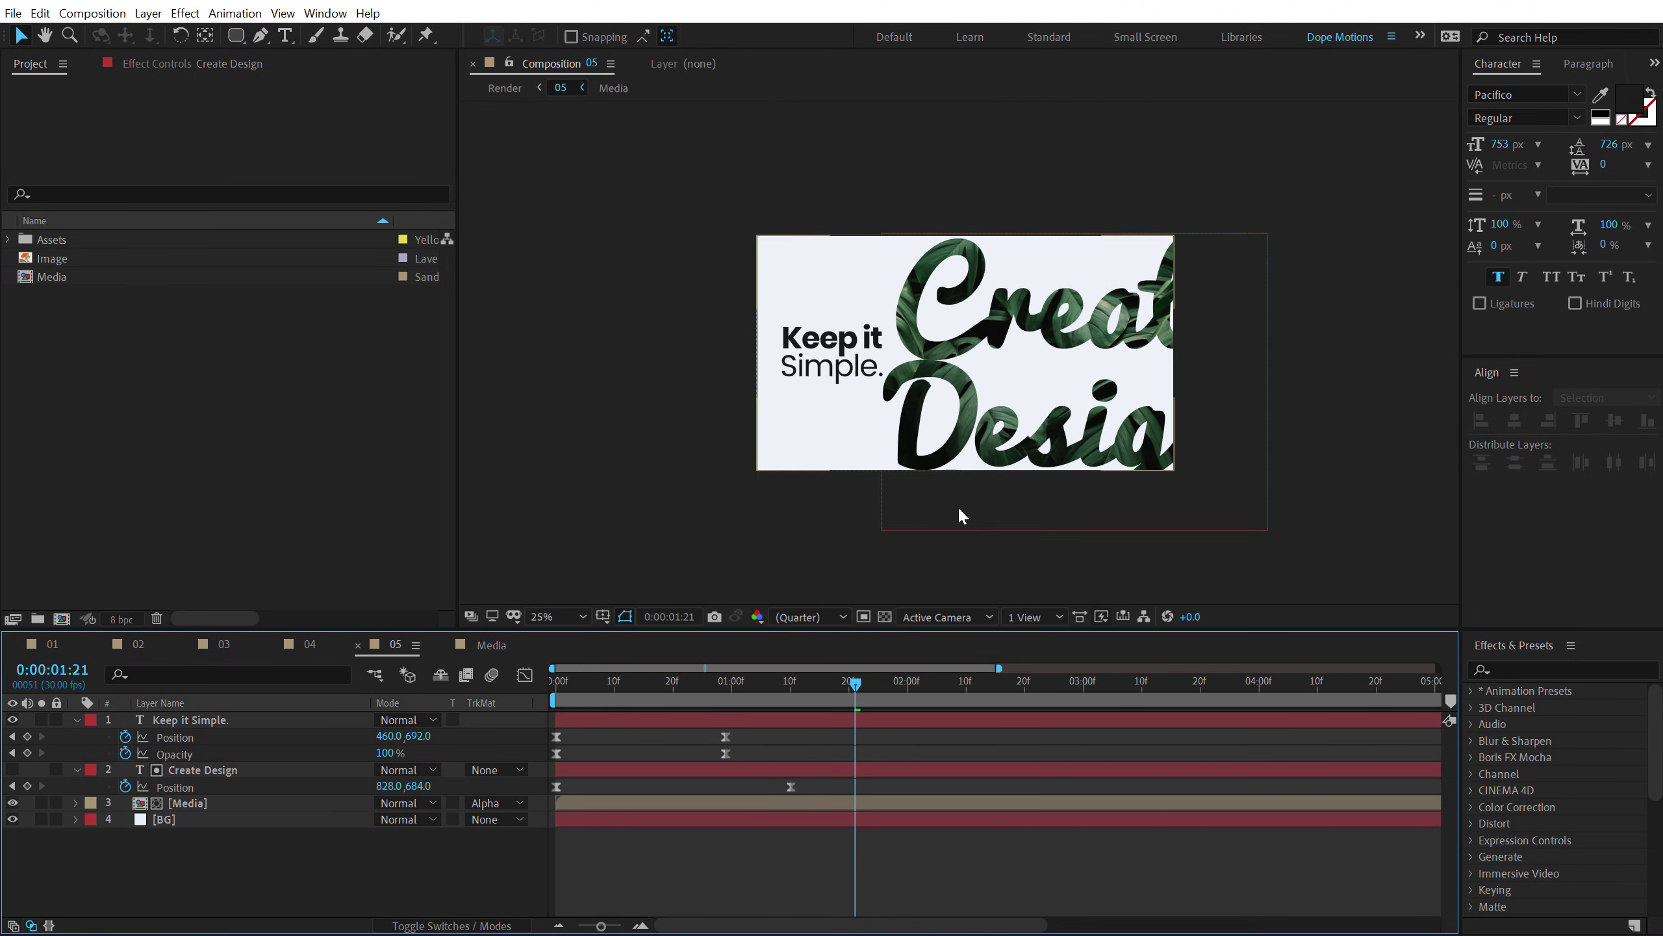